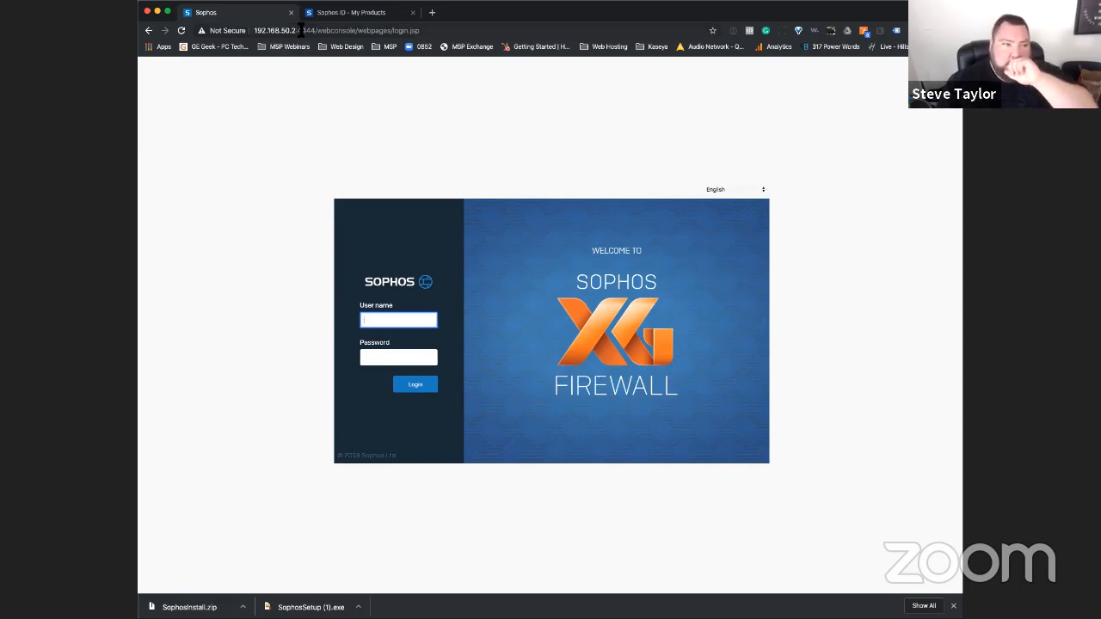
pyautogui.moveTo(320, 31); pyautogui.dragTo(485, 33)
pyautogui.press('BackSpace')
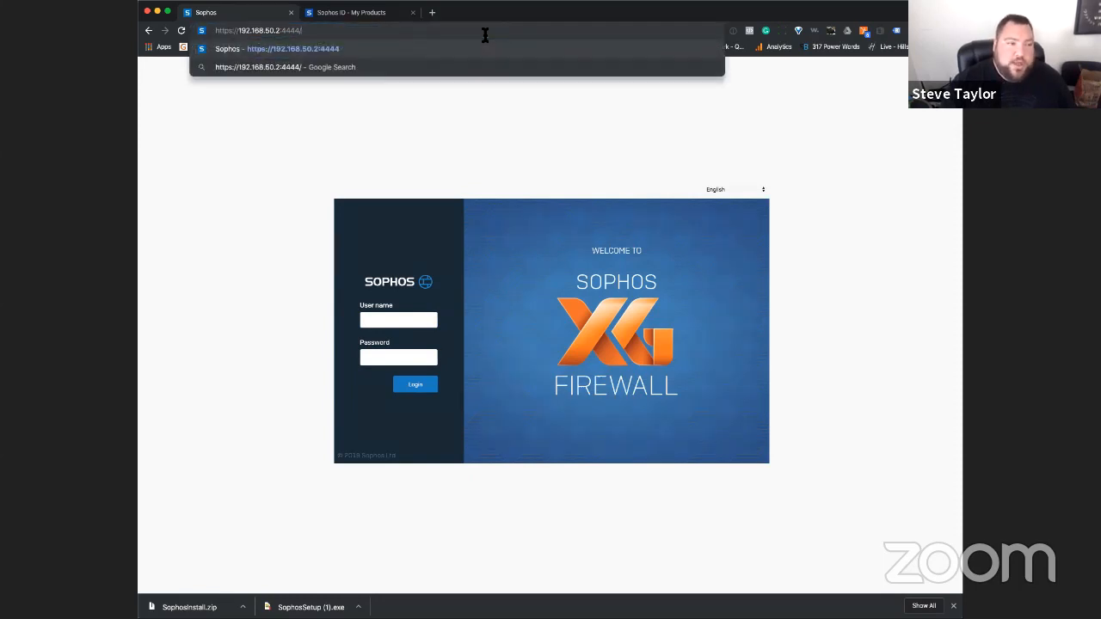
pyautogui.press('Return')
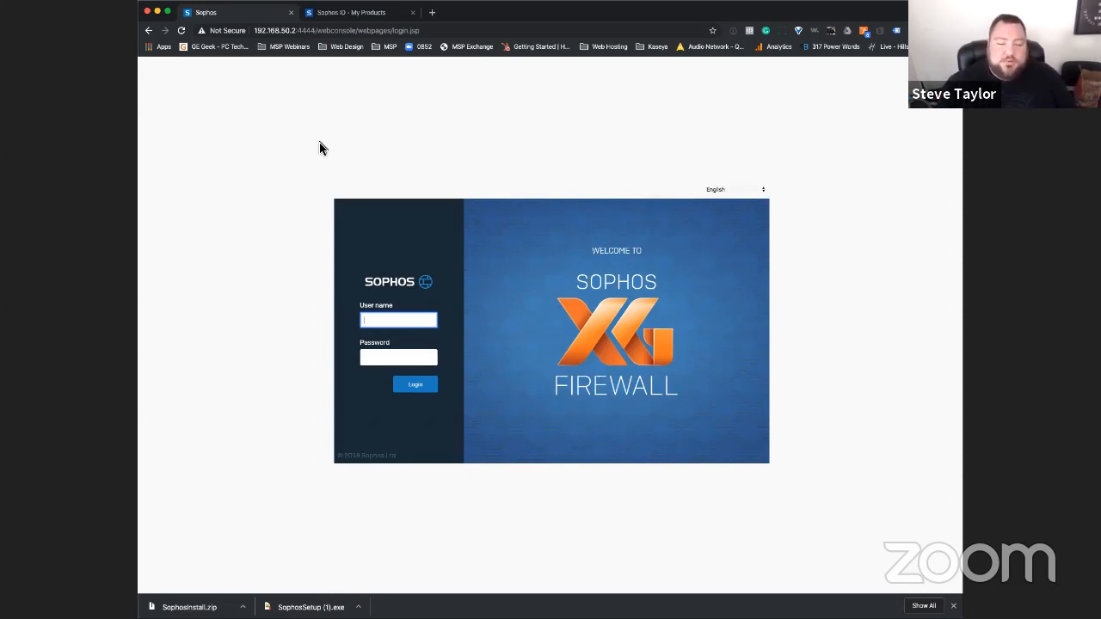
# Step: Fill in the saved admin user name and the account password, and log in to the firewall console
pyautogui.click(410, 322)
pyautogui.click(286, 324)
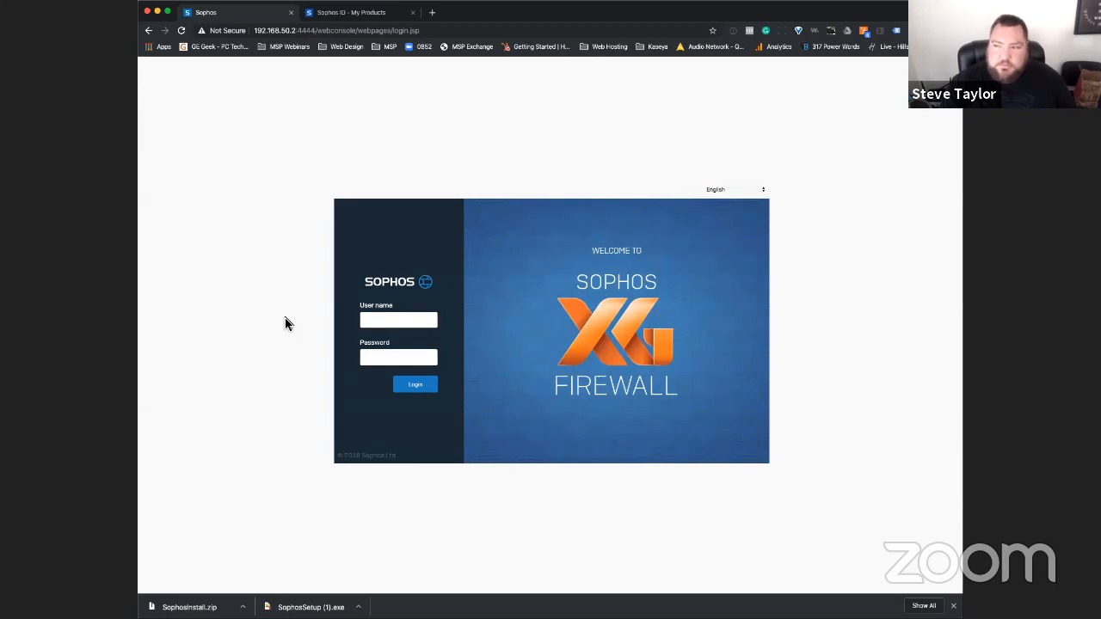
pyautogui.press('super+backslash')
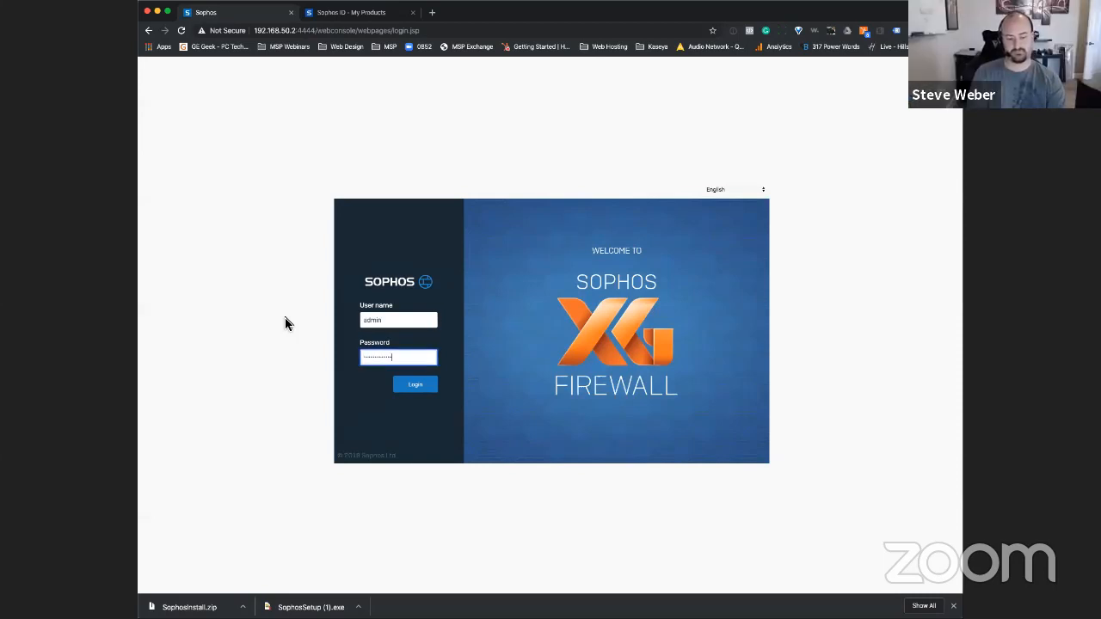
pyautogui.press('Return')
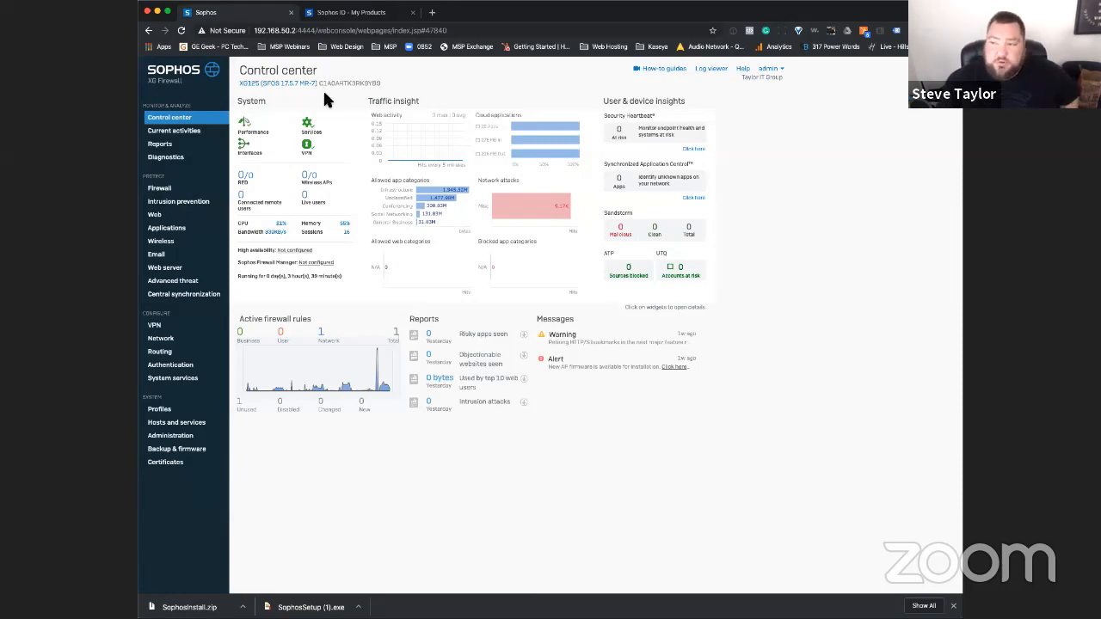
# Step: Highlight the firewall's serial number in the Control center, and open the registered devices list under Network Protection in MySophos
pyautogui.doubleClick(352, 84)
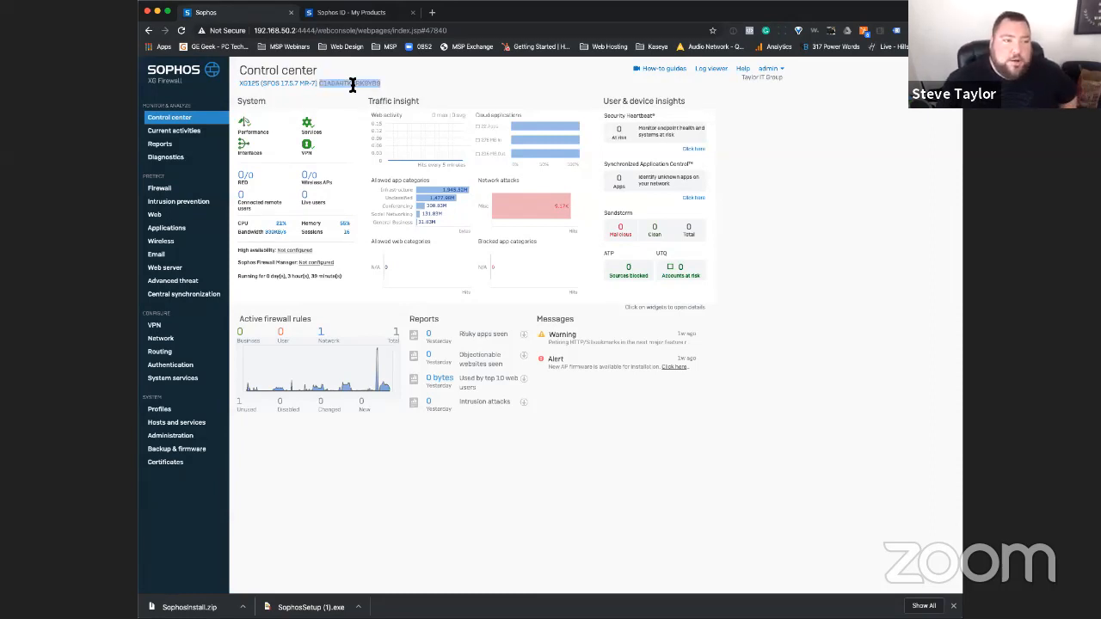
pyautogui.click(411, 86)
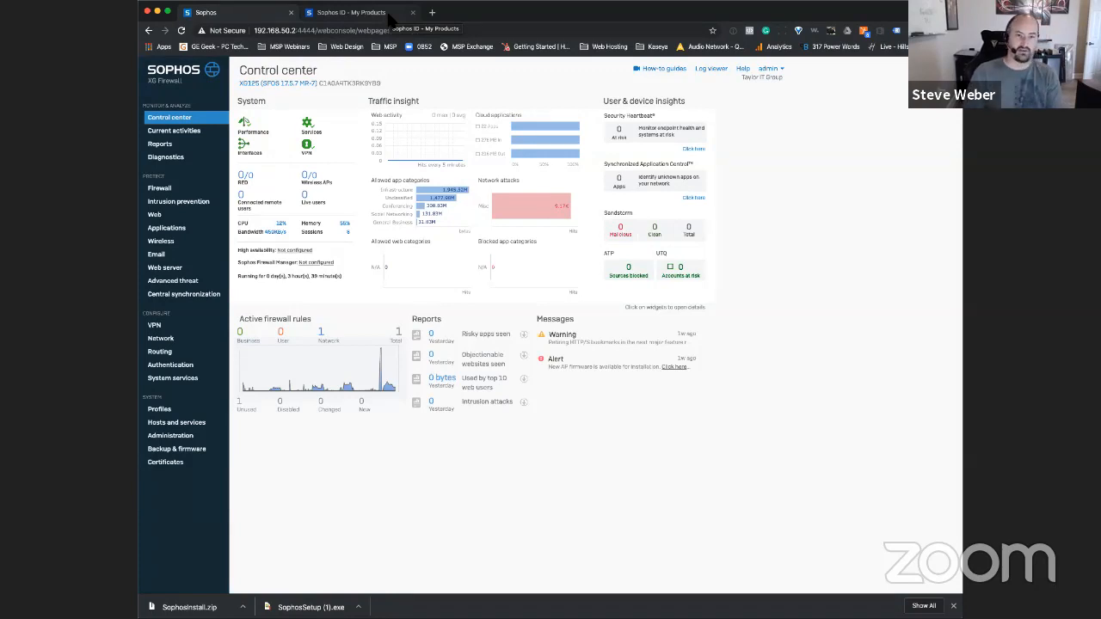
pyautogui.click(386, 10)
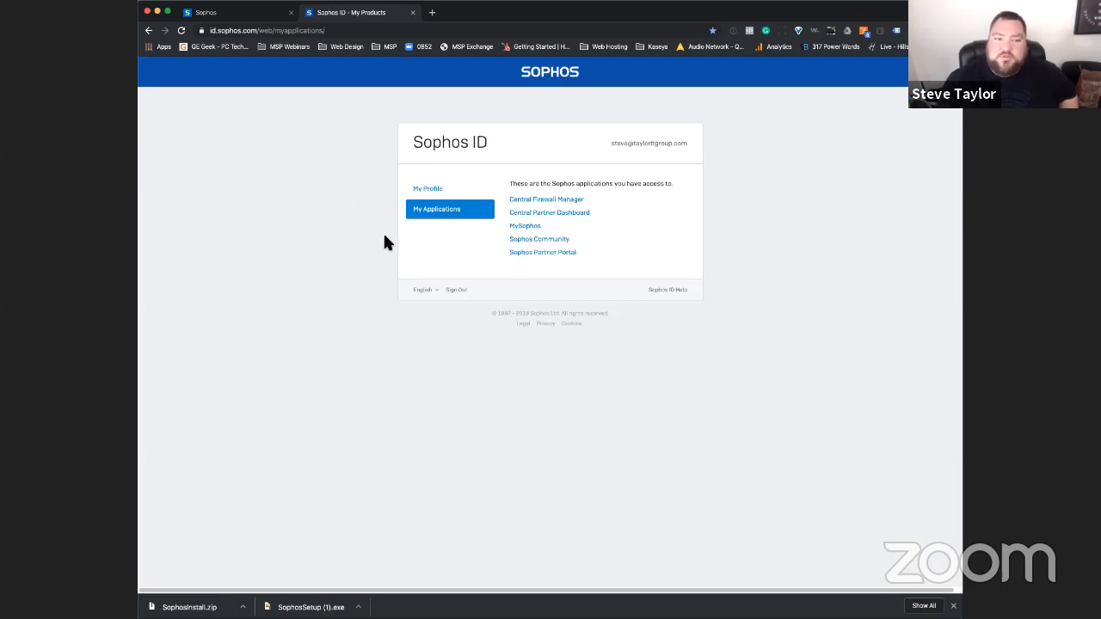
pyautogui.click(529, 225)
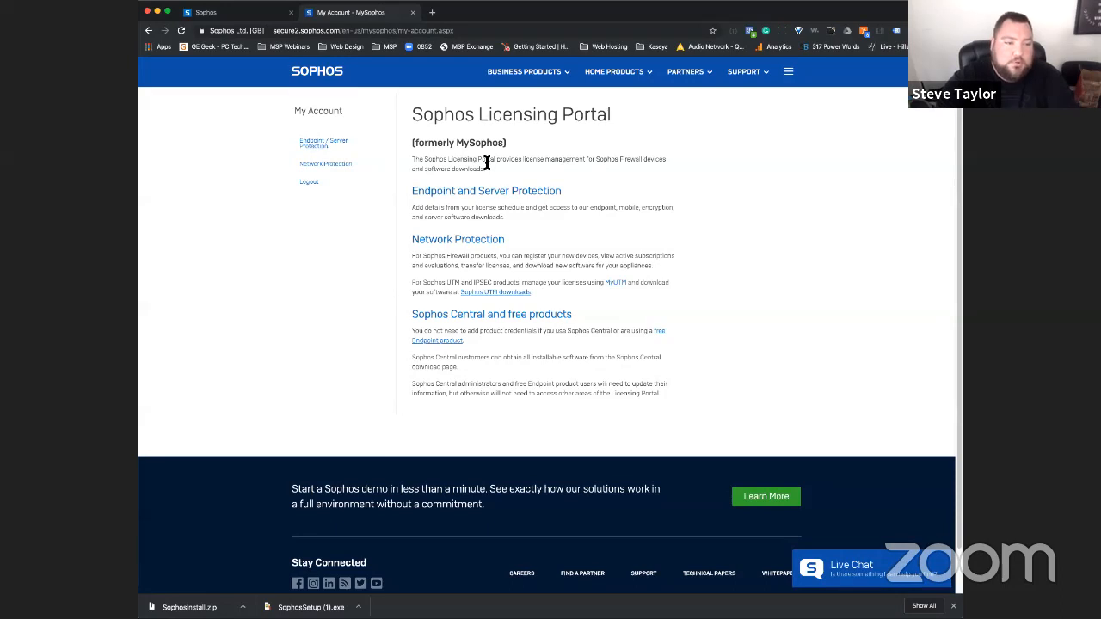
pyautogui.click(476, 248)
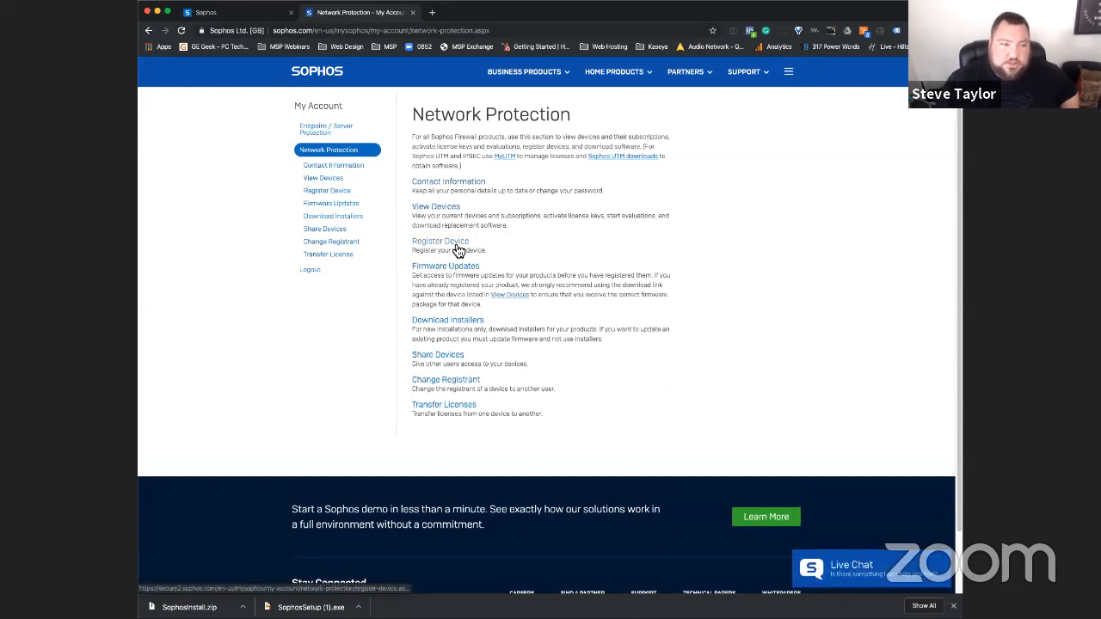
pyautogui.click(334, 188)
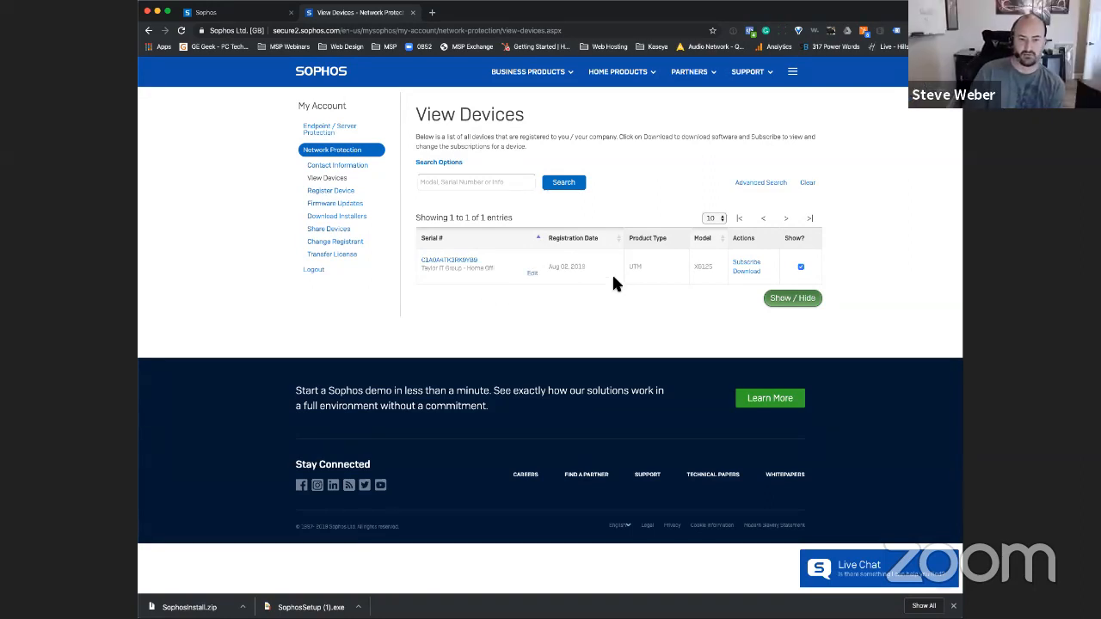
# Step: Open the registered device's additional information for editing and cancel without changing it
pyautogui.click(532, 273)
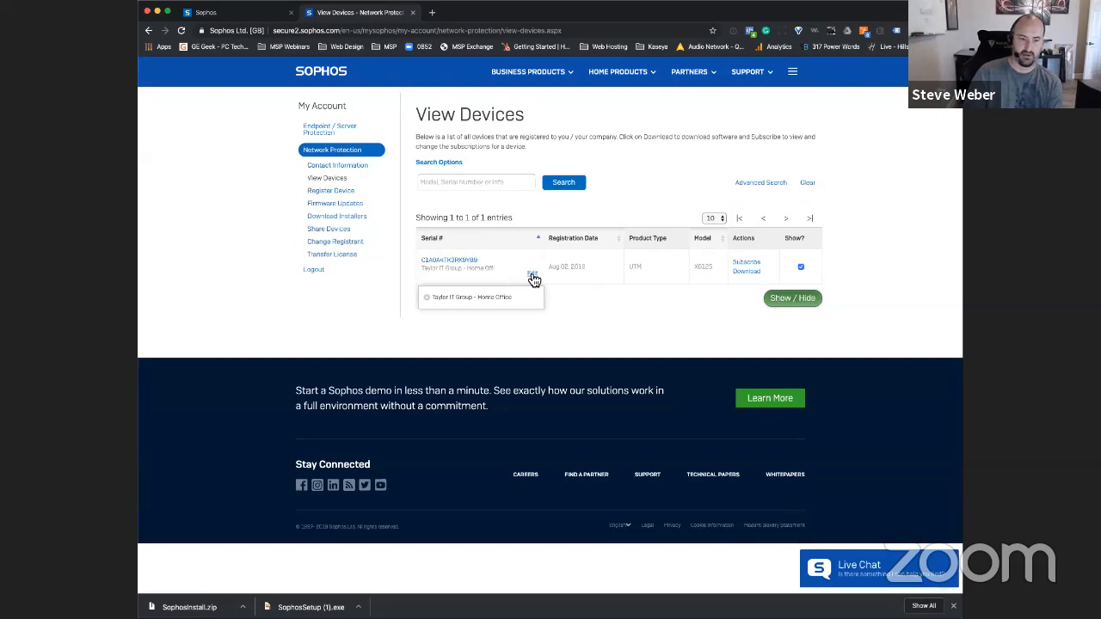
pyautogui.click(532, 277)
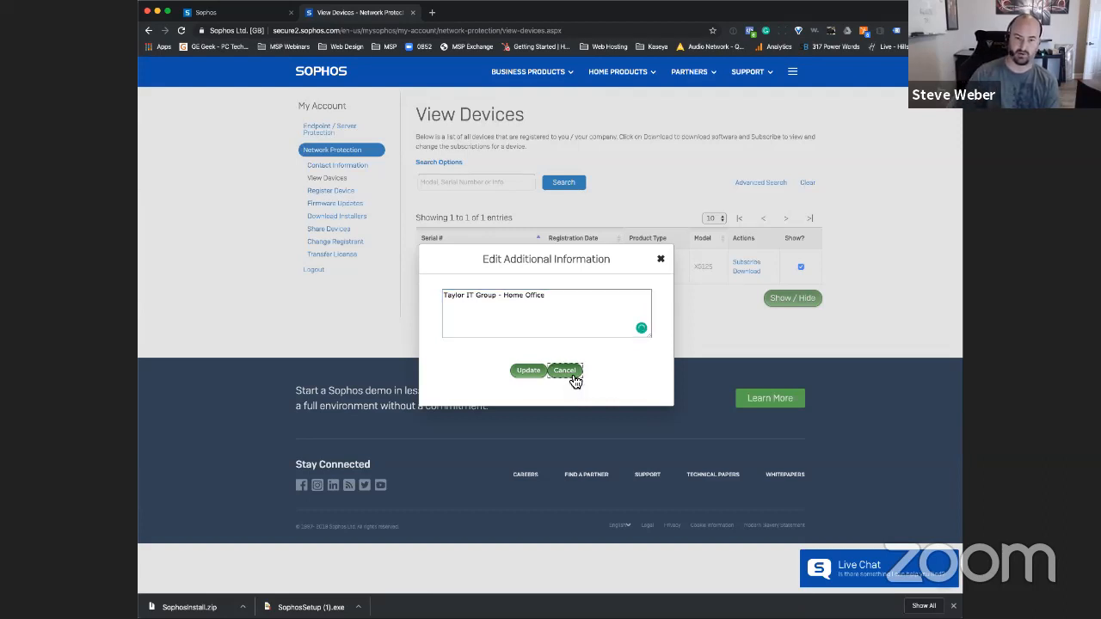
pyautogui.click(572, 375)
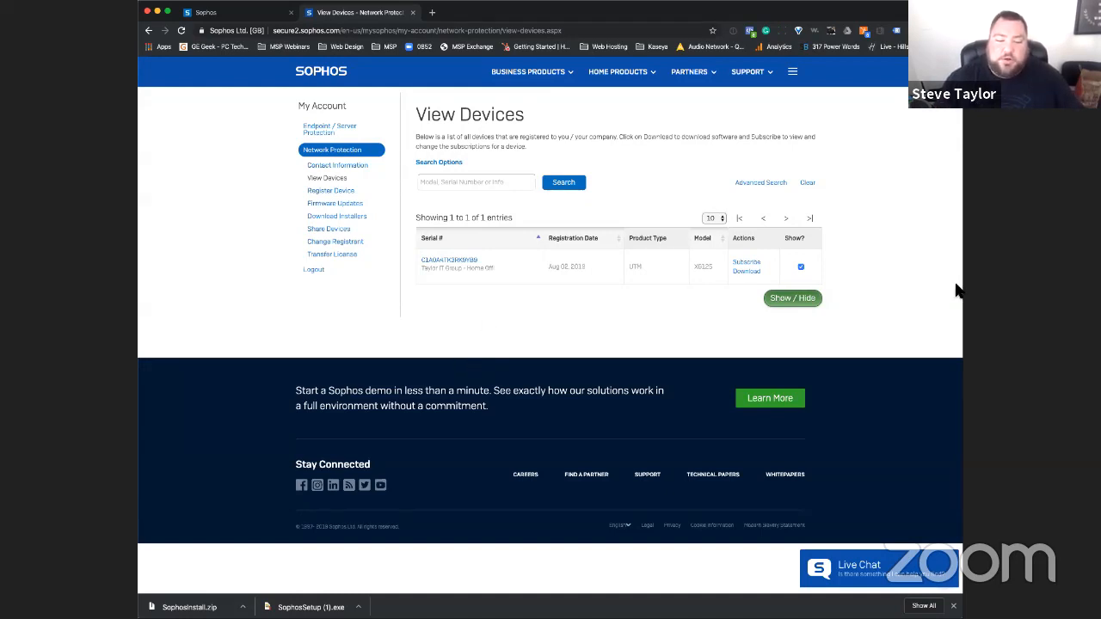
# Step: Dismiss the browser's downloads bar and view the account's contact information, including the hint for the Company field
pyautogui.click(954, 605)
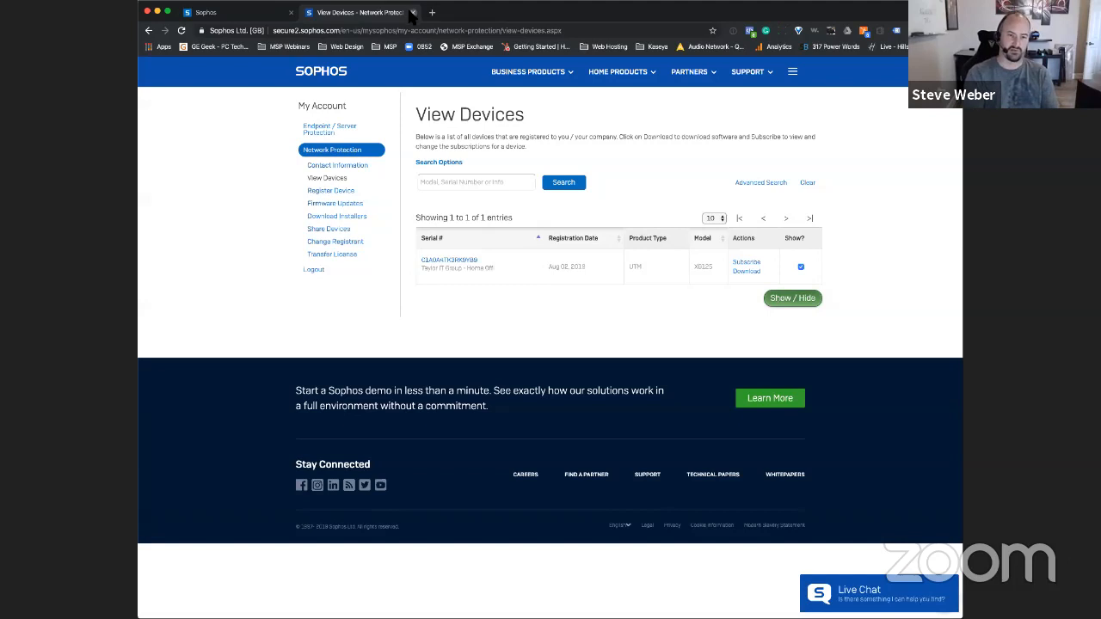
pyautogui.click(366, 168)
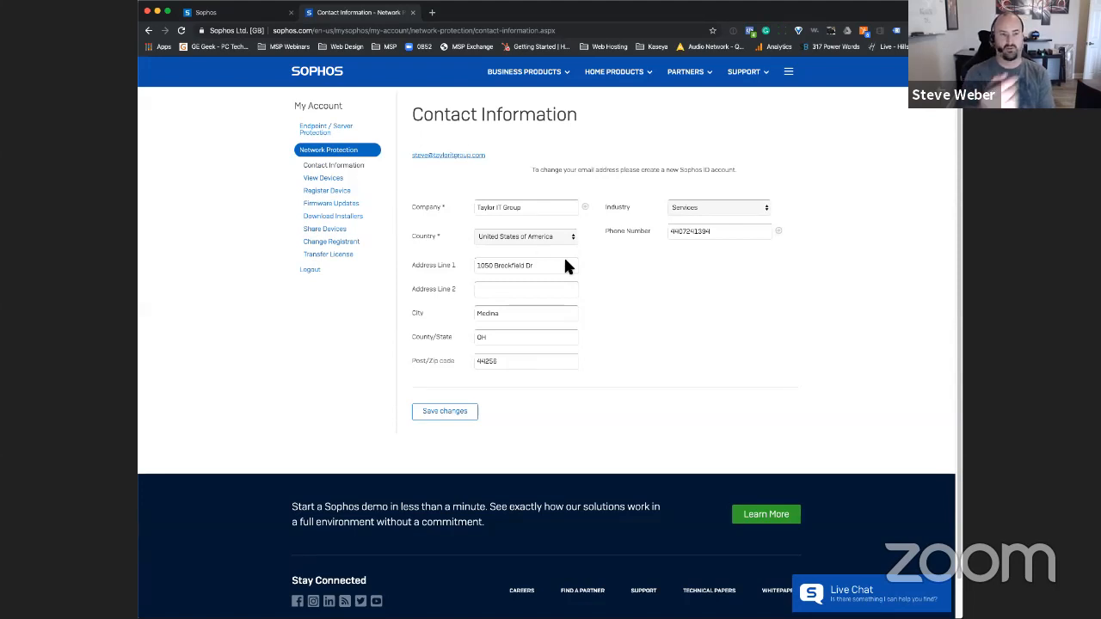
pyautogui.moveTo(586, 211)
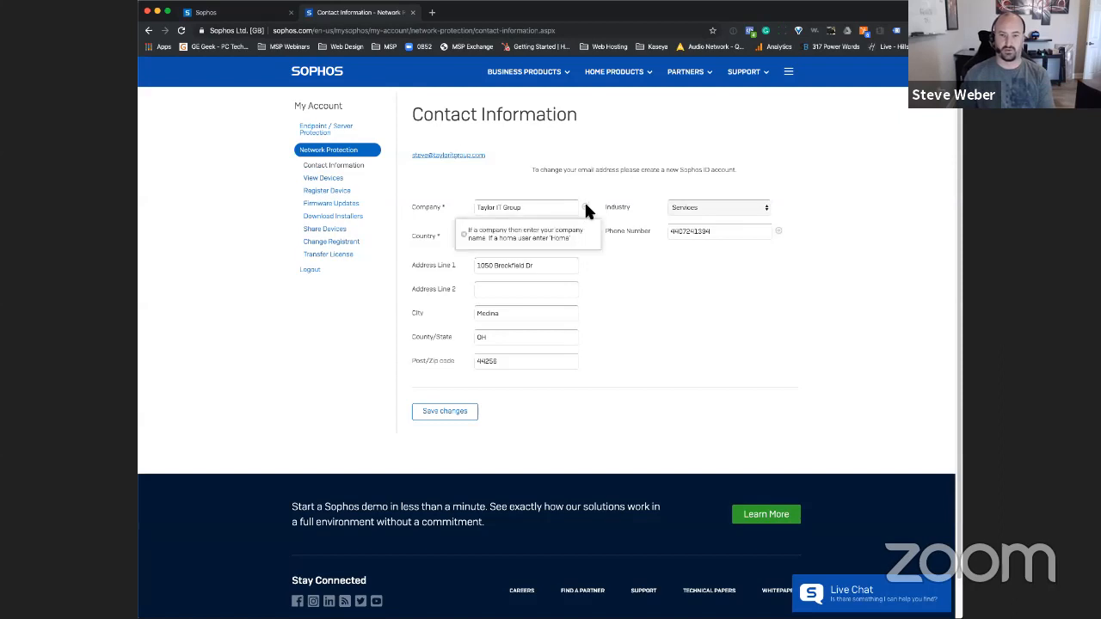
# Step: Return to the firewall console and examine the registered company and the module subscription statuses in the Administration licensing details
pyautogui.click(205, 12)
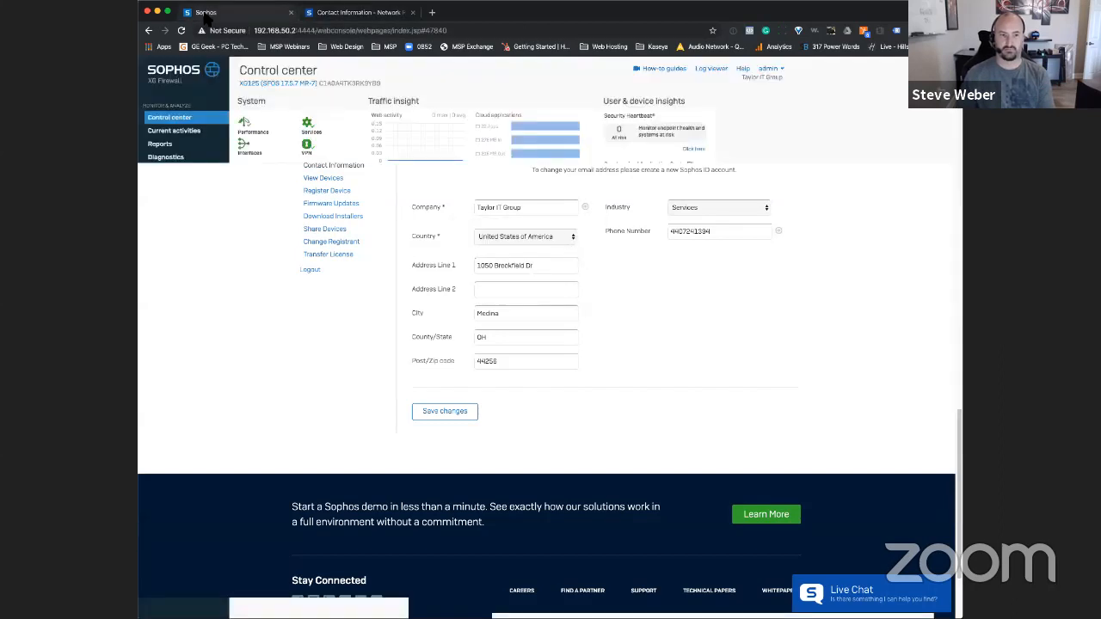
pyautogui.tripleClick(783, 73)
pyautogui.moveTo(792, 75); pyautogui.dragTo(751, 79)
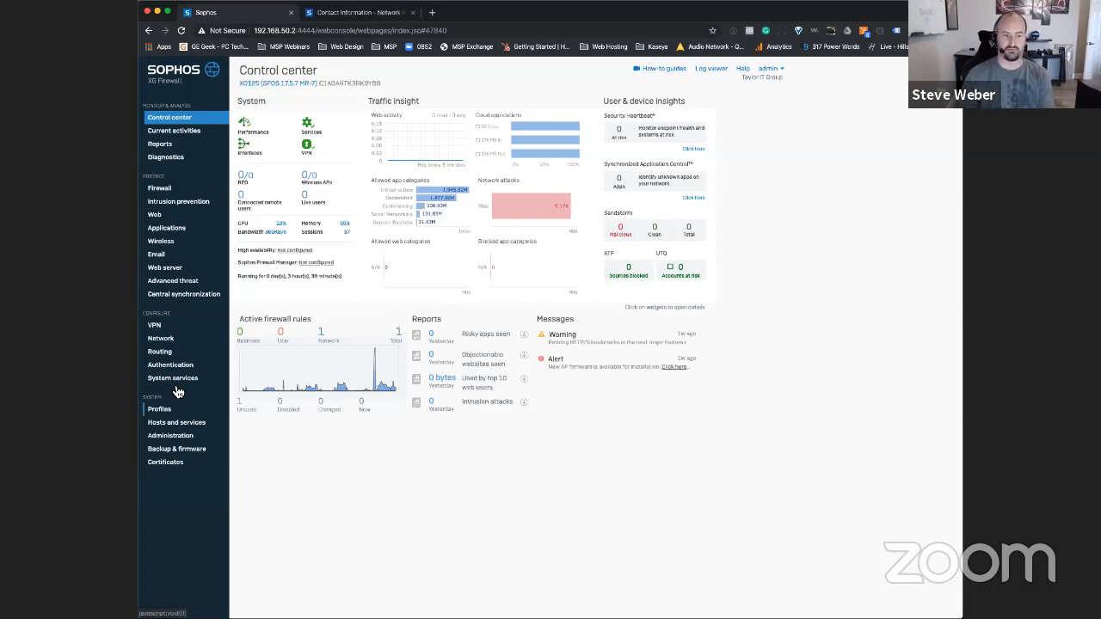
pyautogui.click(170, 436)
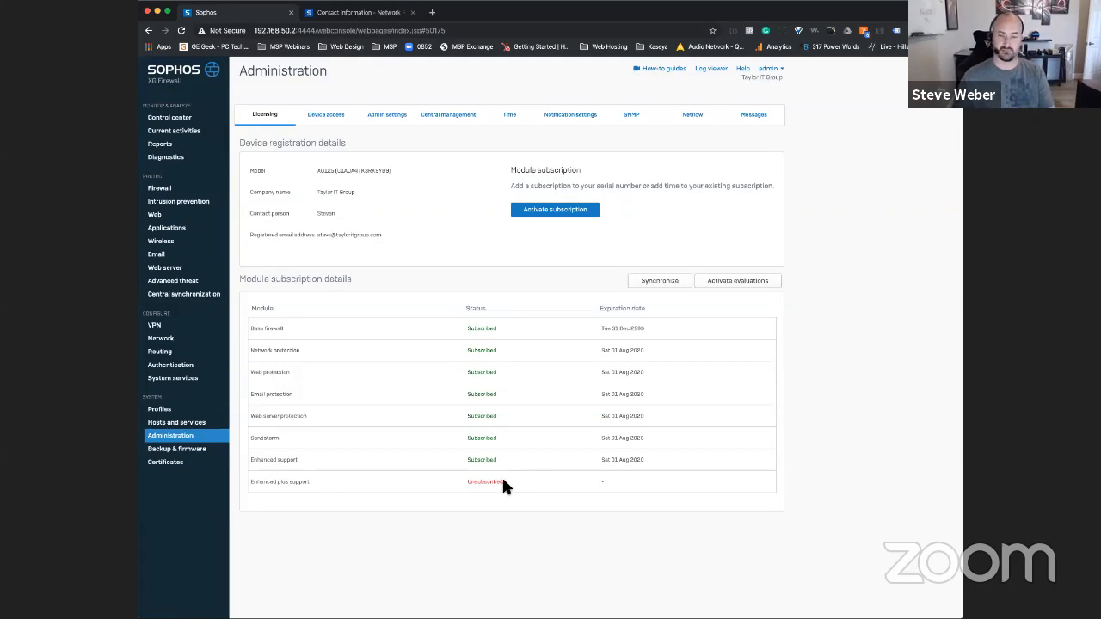
pyautogui.moveTo(501, 482); pyautogui.dragTo(431, 485)
pyautogui.click(432, 484)
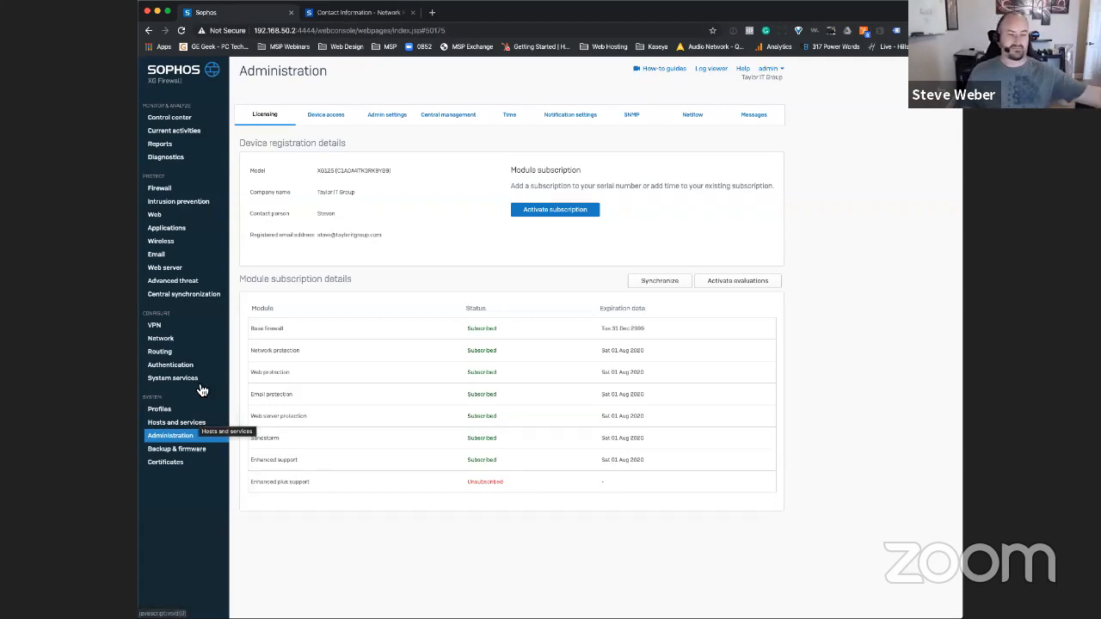
# Step: Go through the Control center to the IPv4 firewall rules and open the #Default_Network_Policy rule
pyautogui.click(168, 119)
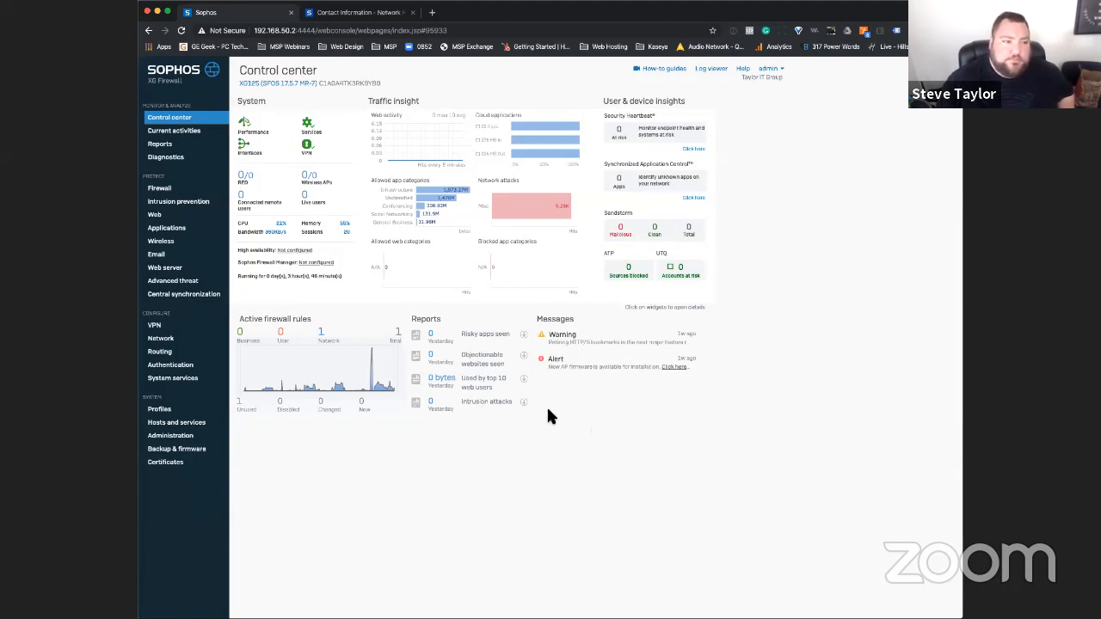
pyautogui.click(163, 189)
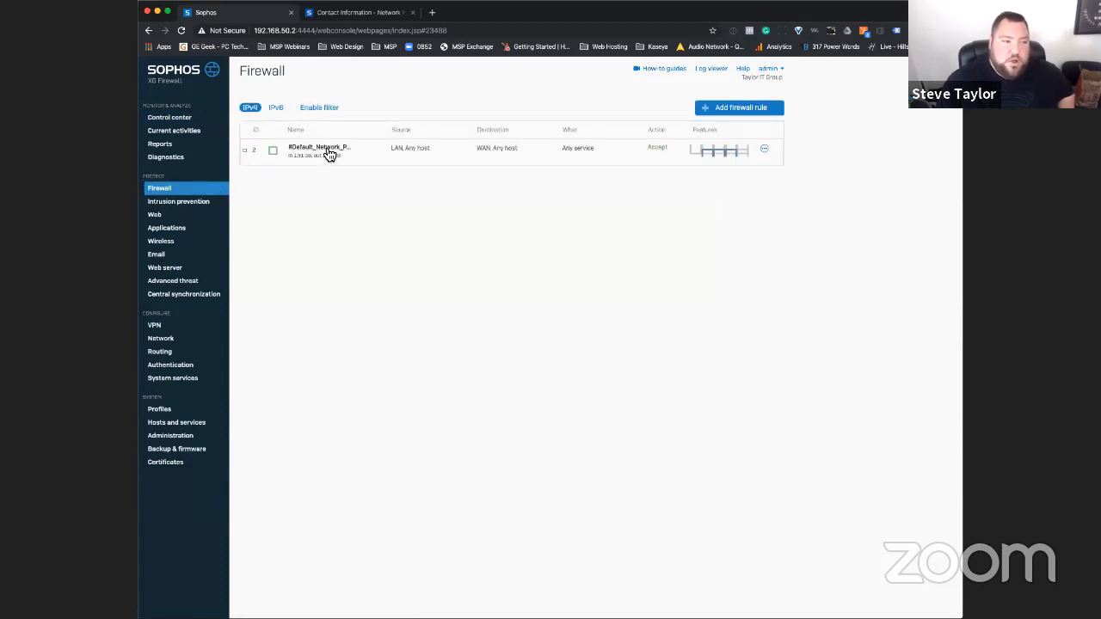
pyautogui.click(328, 151)
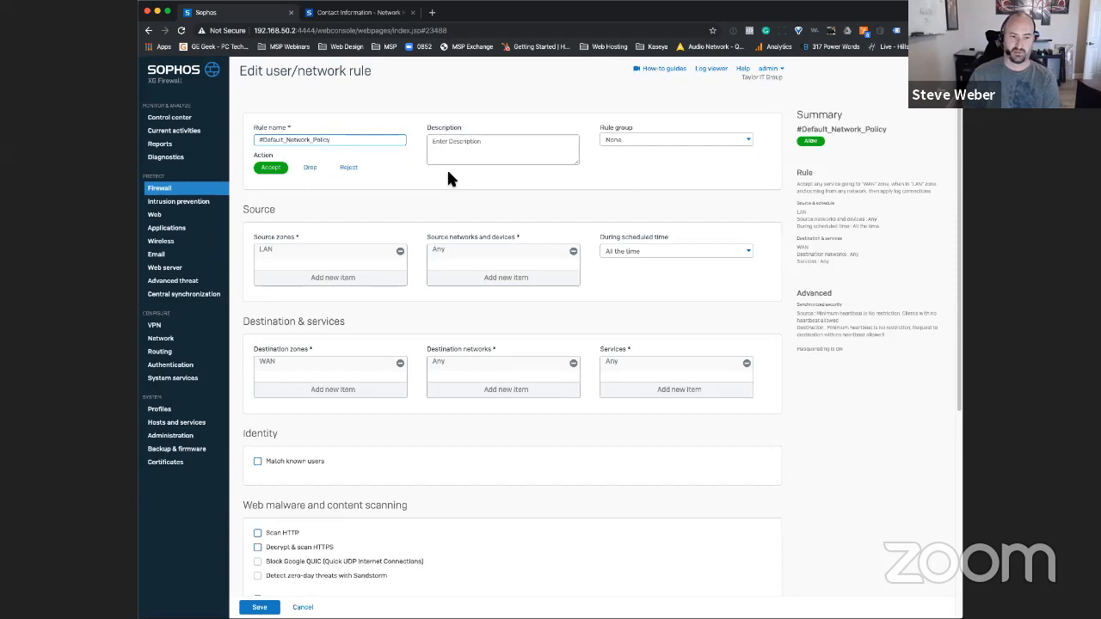
# Step: Review the rule's source, destination, malware scanning, advanced and logging settings, and close it without saving
pyautogui.scroll(-1, 408, 338)
pyautogui.scroll(-4, 408, 338)
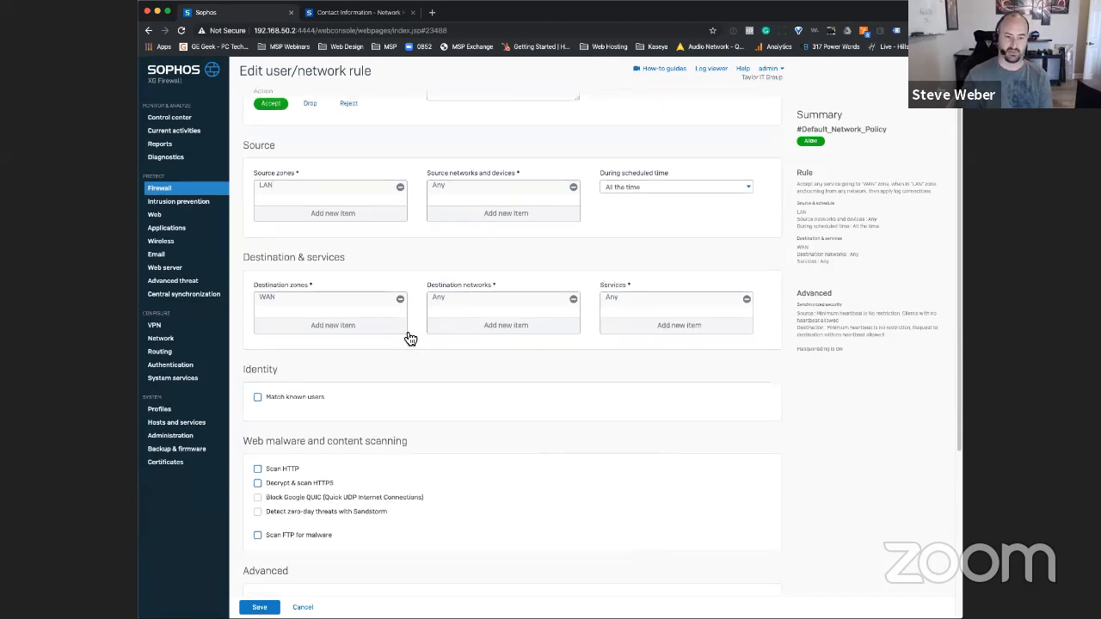
pyautogui.scroll(3, 398, 363)
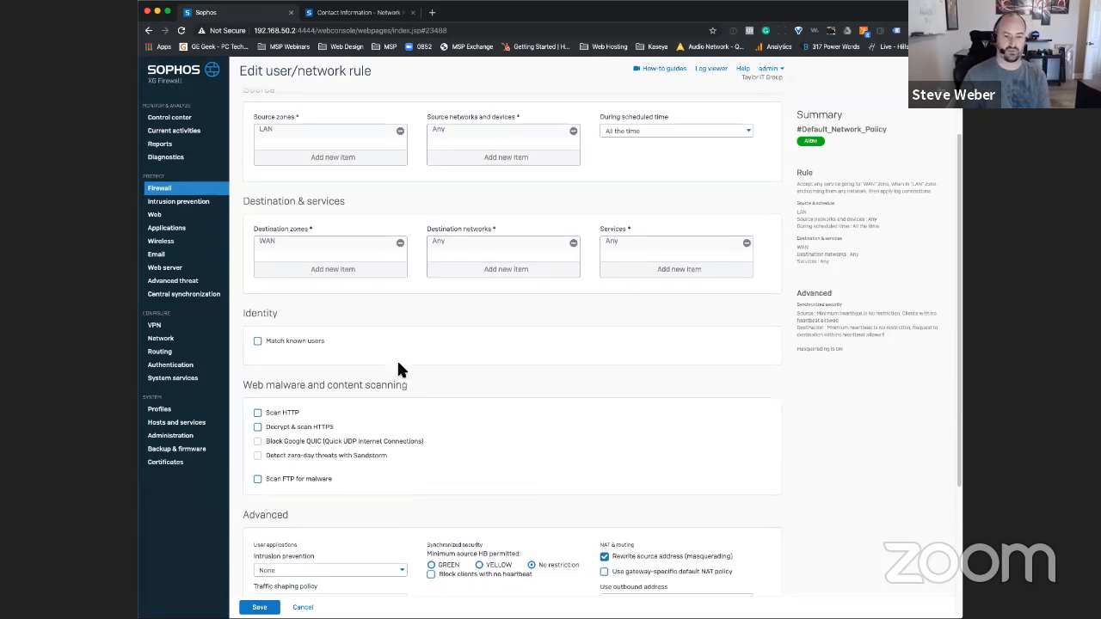
pyautogui.scroll(2, 398, 370)
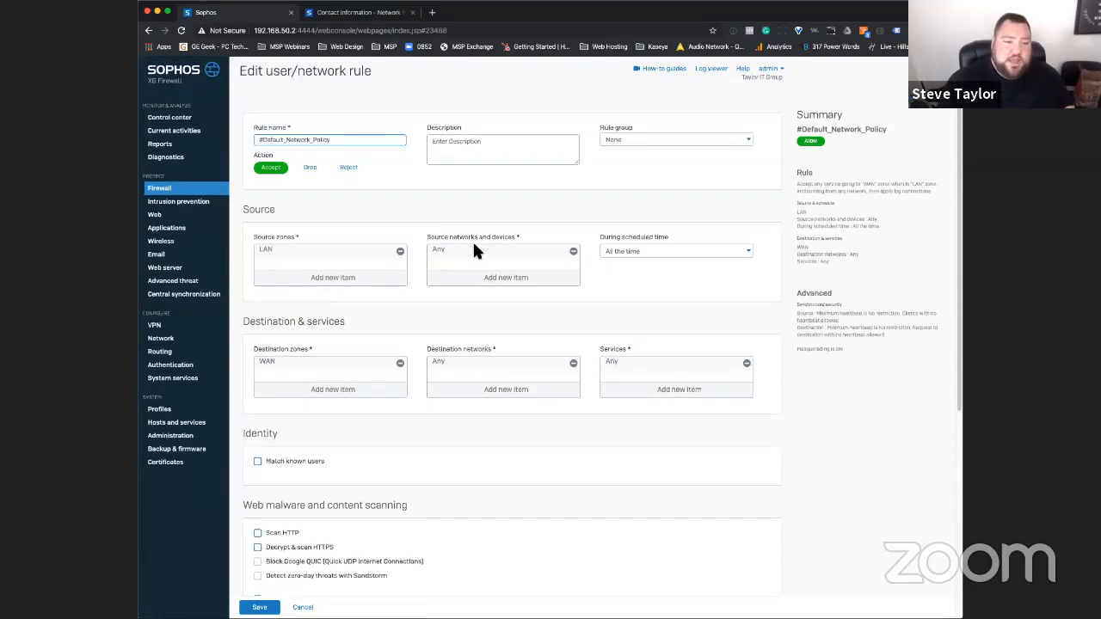
pyautogui.scroll(-7, 493, 350)
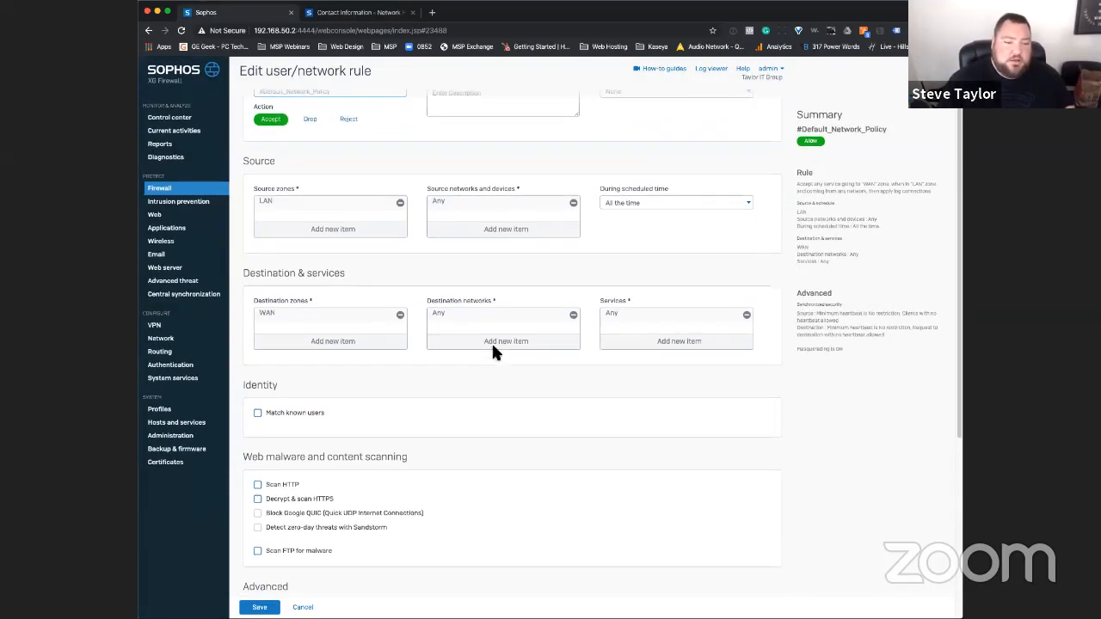
pyautogui.scroll(-1, 658, 286)
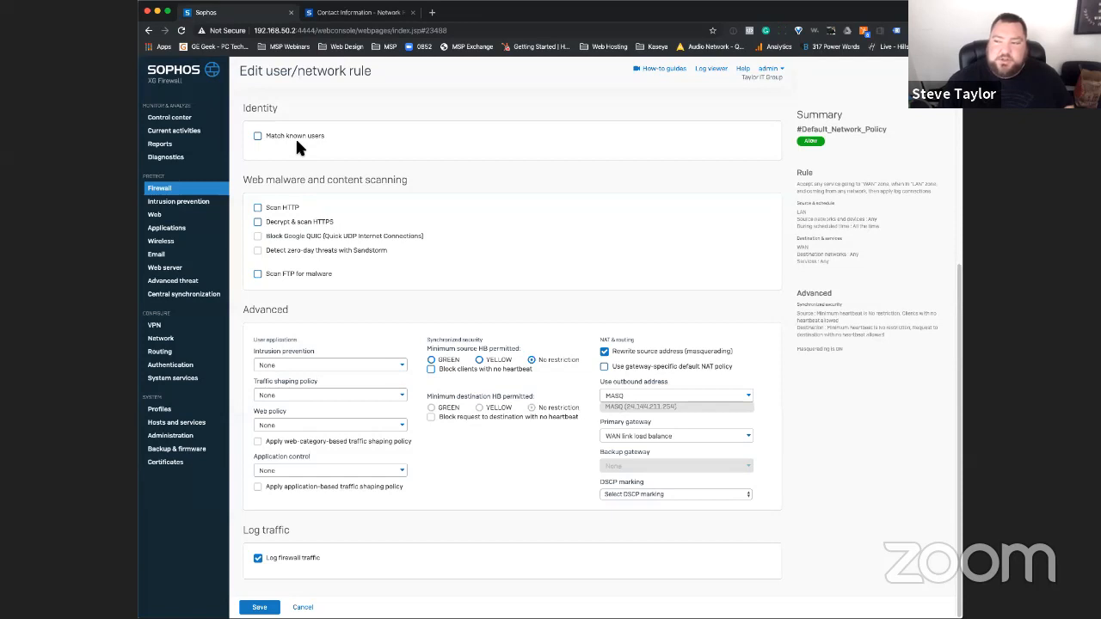
pyautogui.click(148, 31)
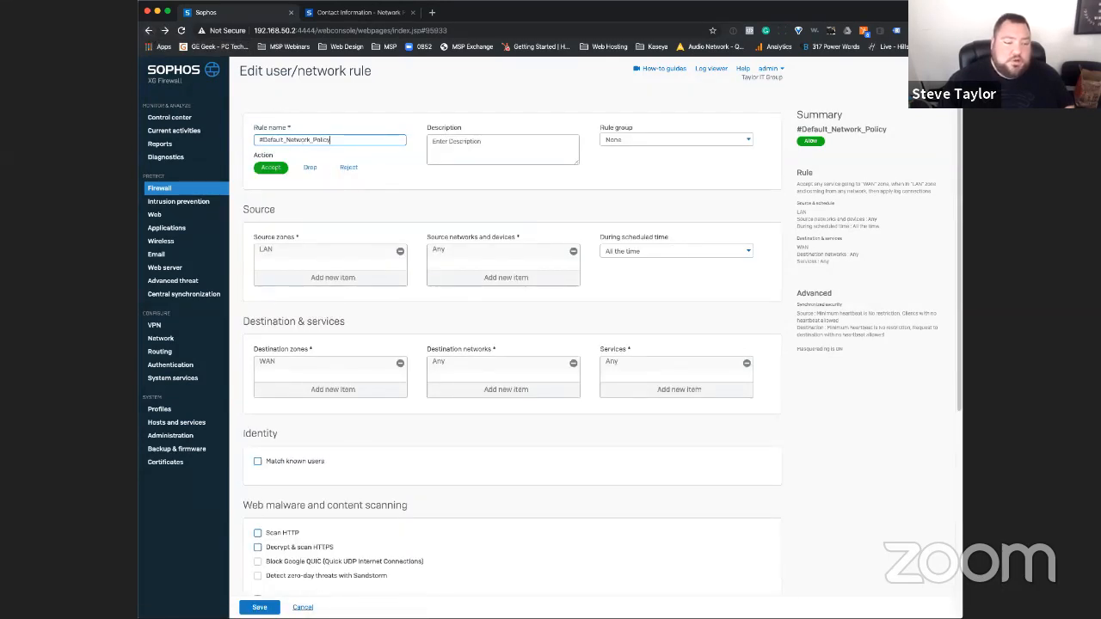
pyautogui.click(303, 608)
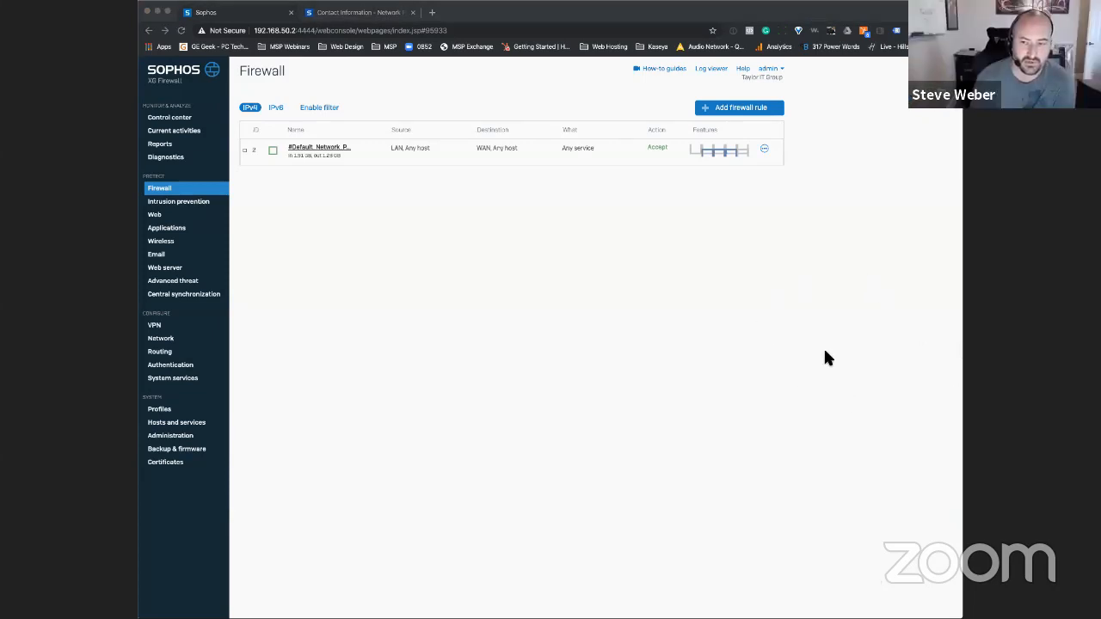
# Step: Switch to the firewall console in Safari and open the list of IPv4 firewall rules
pyautogui.click(872, 144)
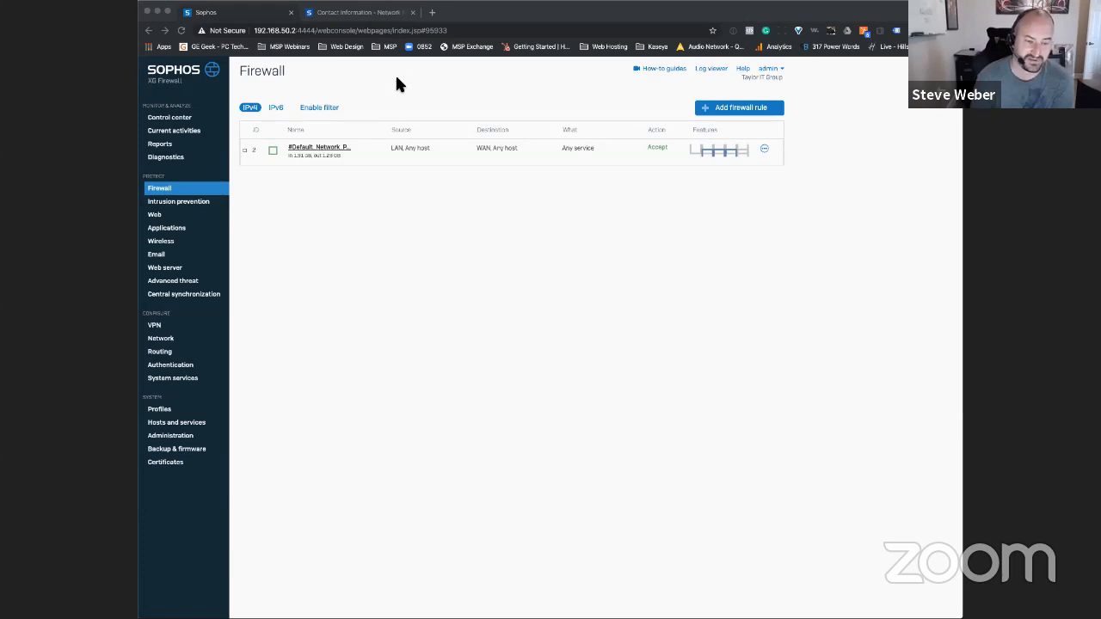
pyautogui.click(303, 30)
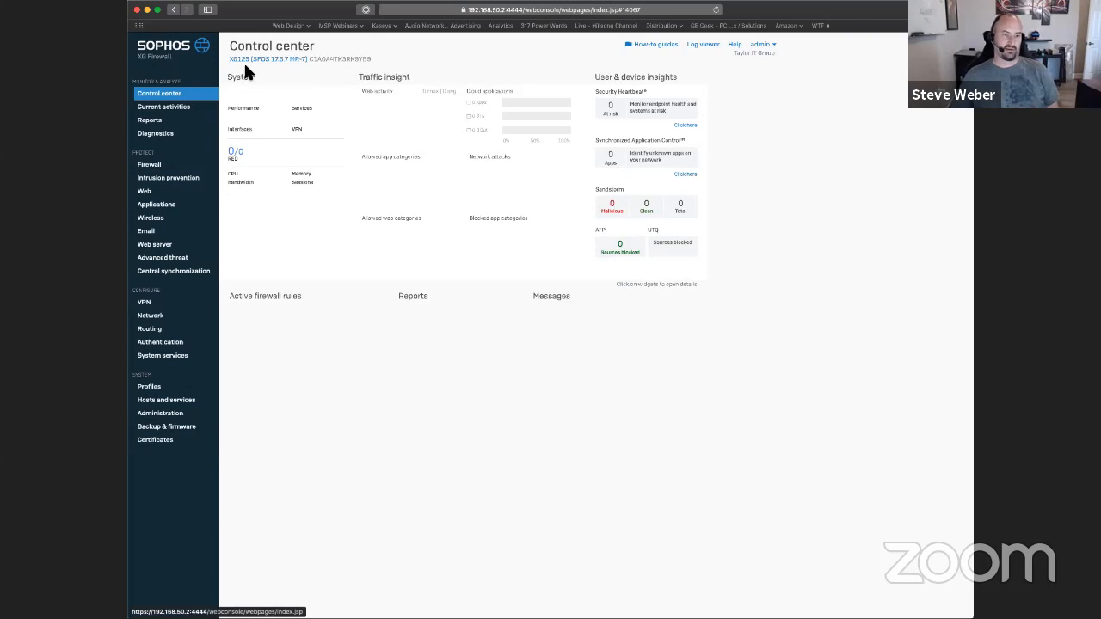
pyautogui.click(150, 163)
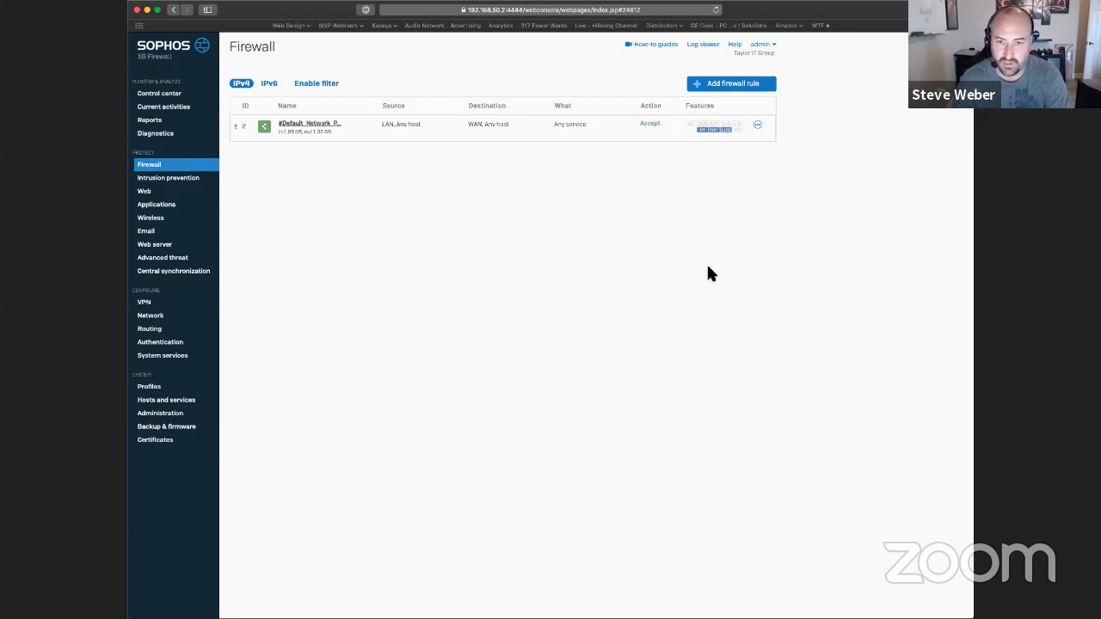
# Step: Start adding a new User/network rule to the IPv4 firewall rules
pyautogui.click(732, 86)
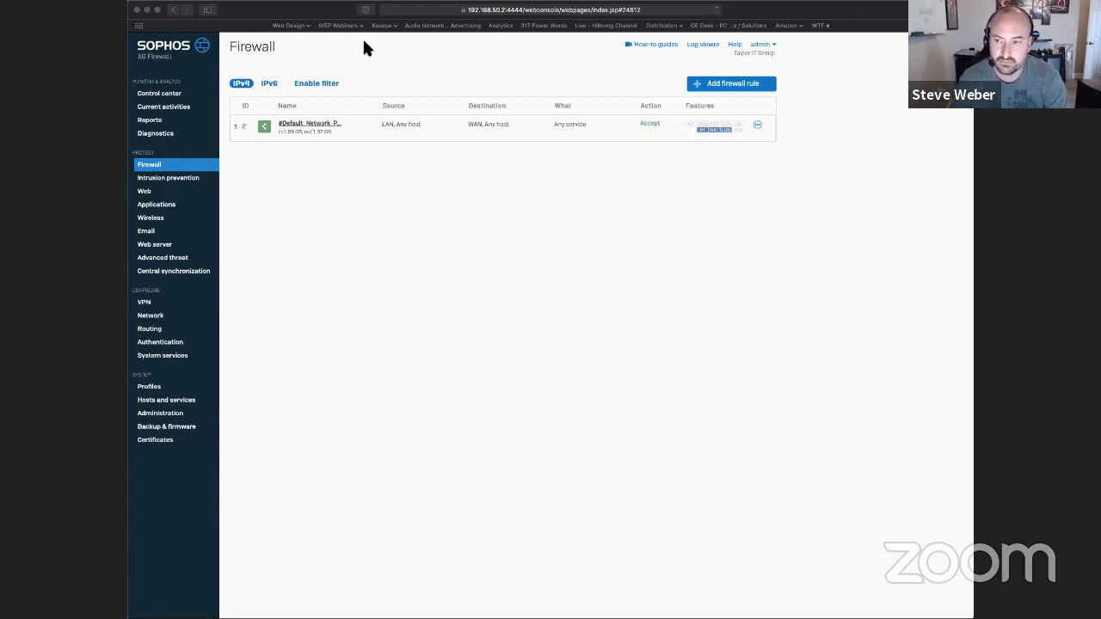
pyautogui.click(798, 14)
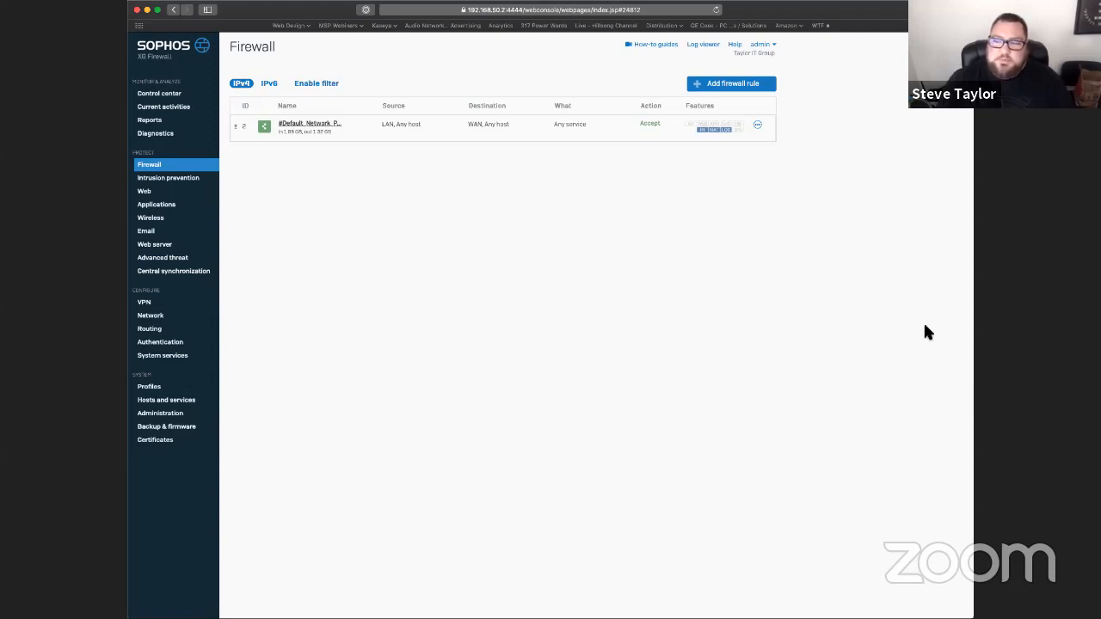
pyautogui.click(731, 91)
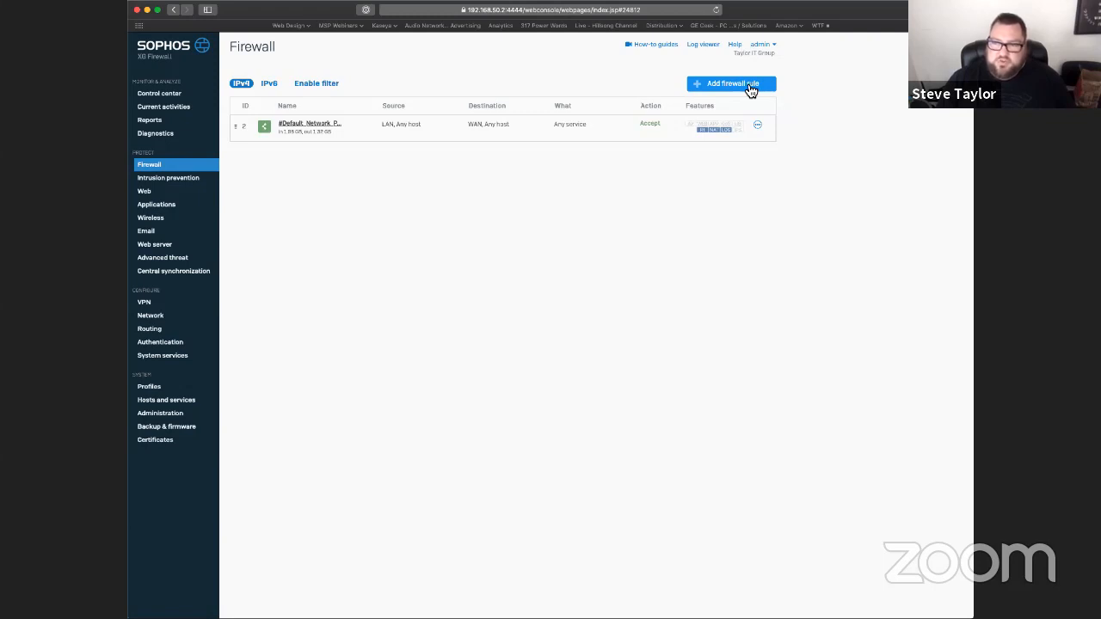
pyautogui.click(750, 88)
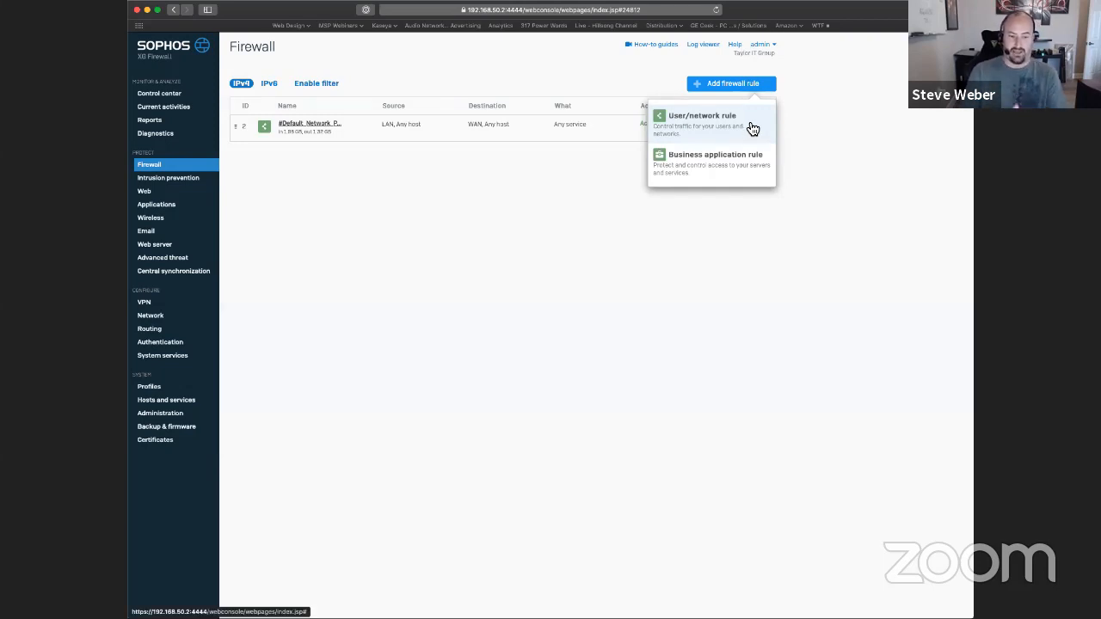
pyautogui.click(753, 128)
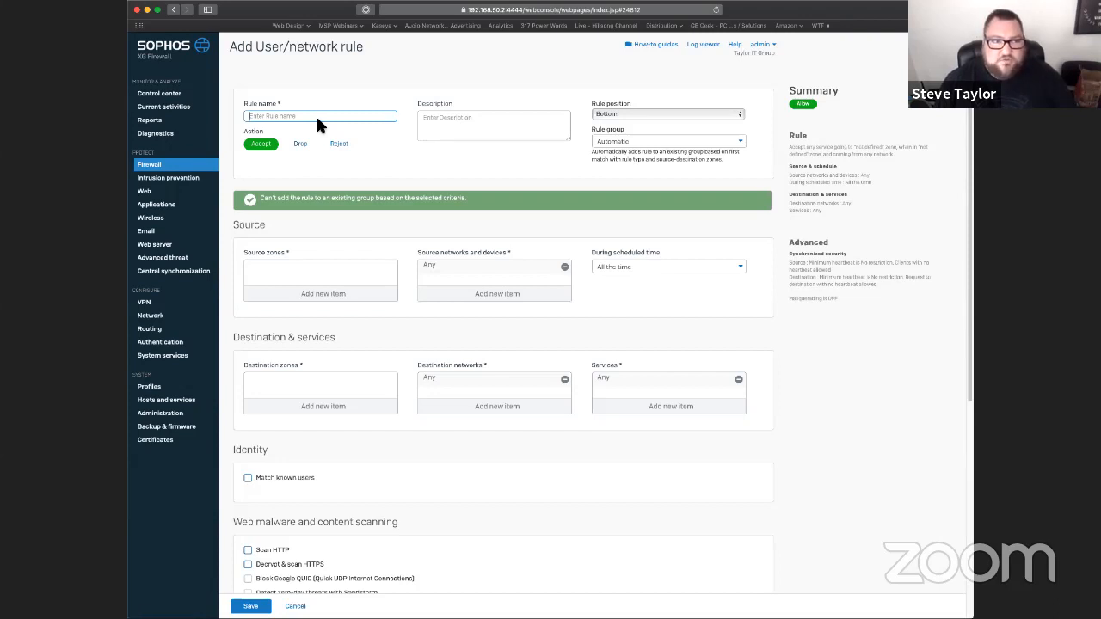
# Step: Name the new rule Testing Lockdowns and set its rule position to Top
pyautogui.press('super+Tab')
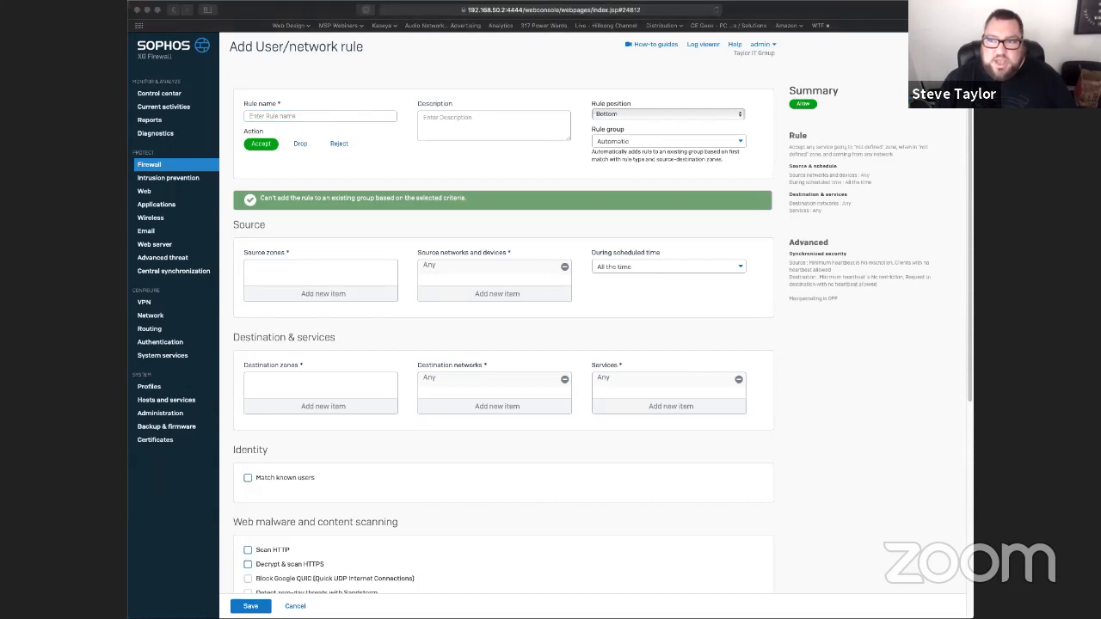
pyautogui.click(758, 14)
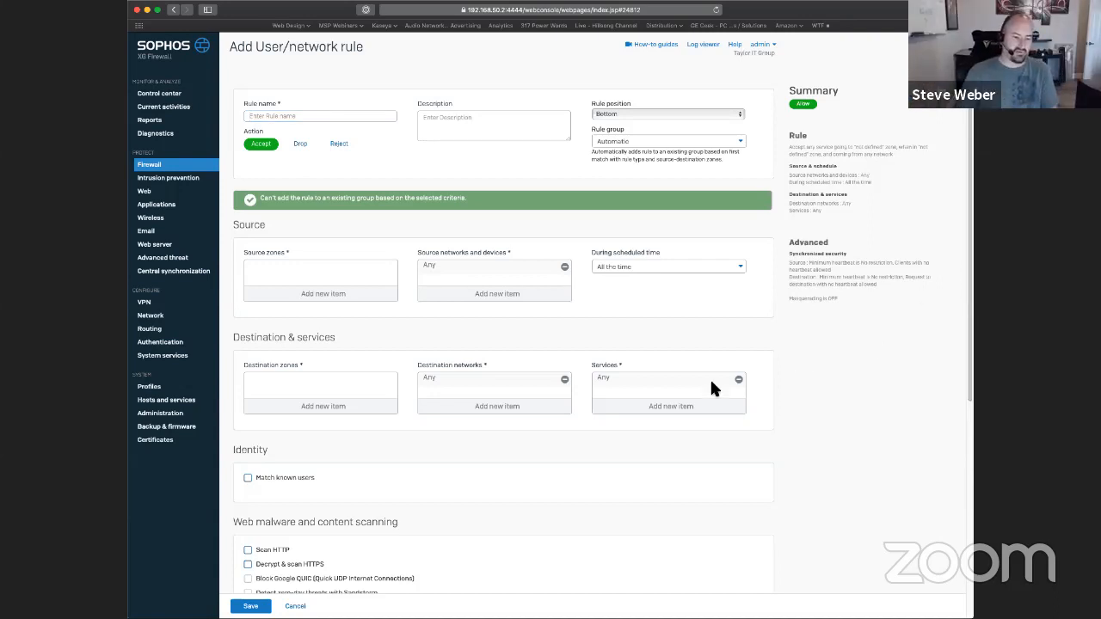
pyautogui.click(313, 117)
pyautogui.write('Test')
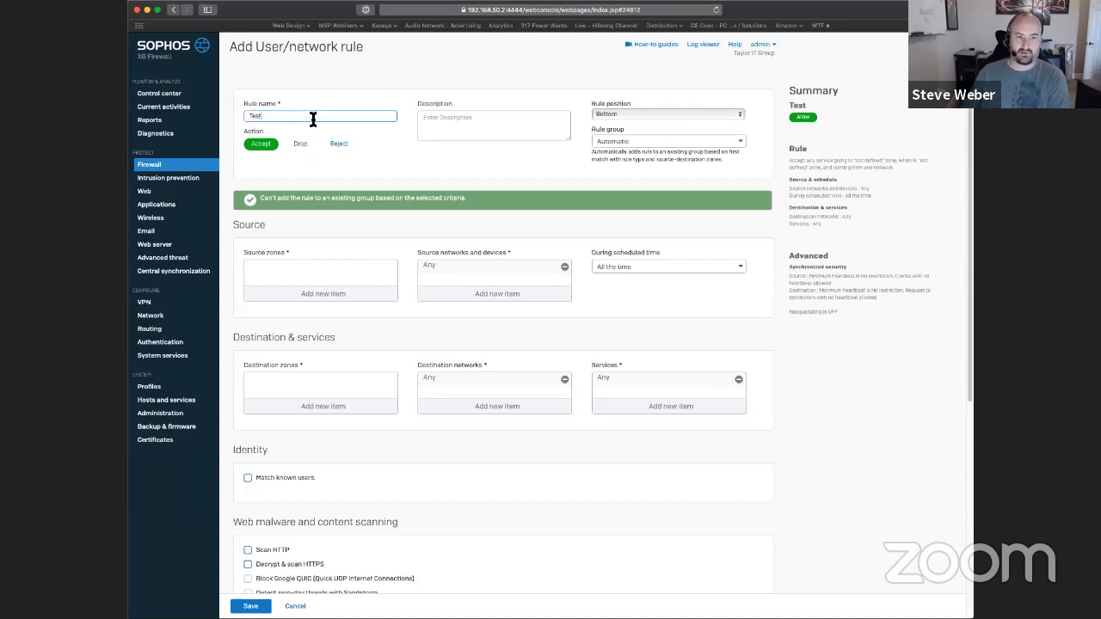
pyautogui.write('ing')
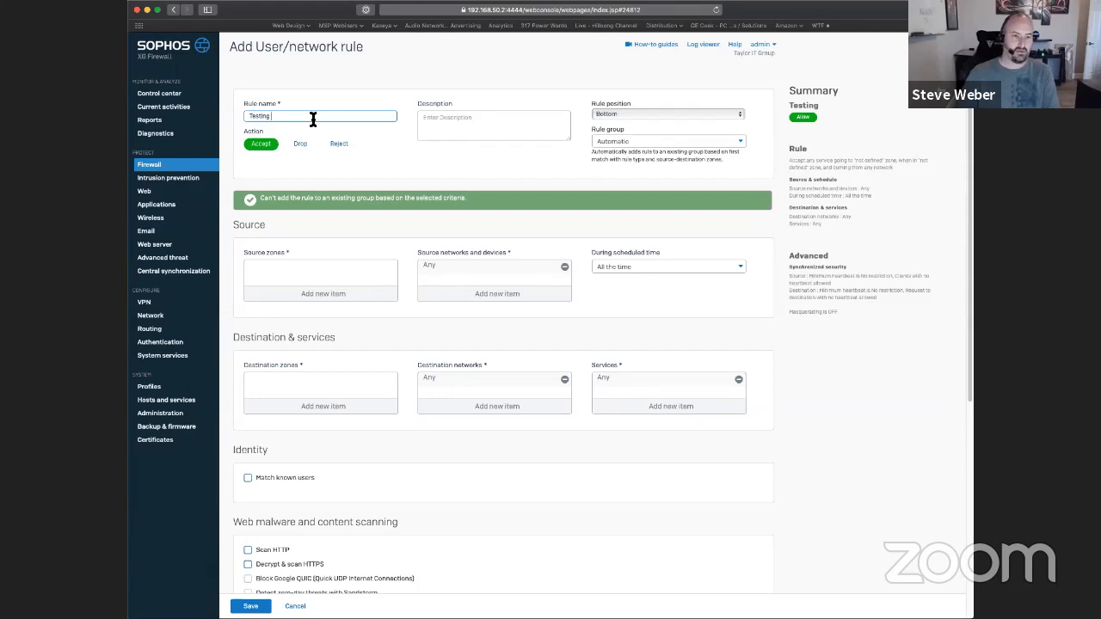
pyautogui.write(' Lockdowns')
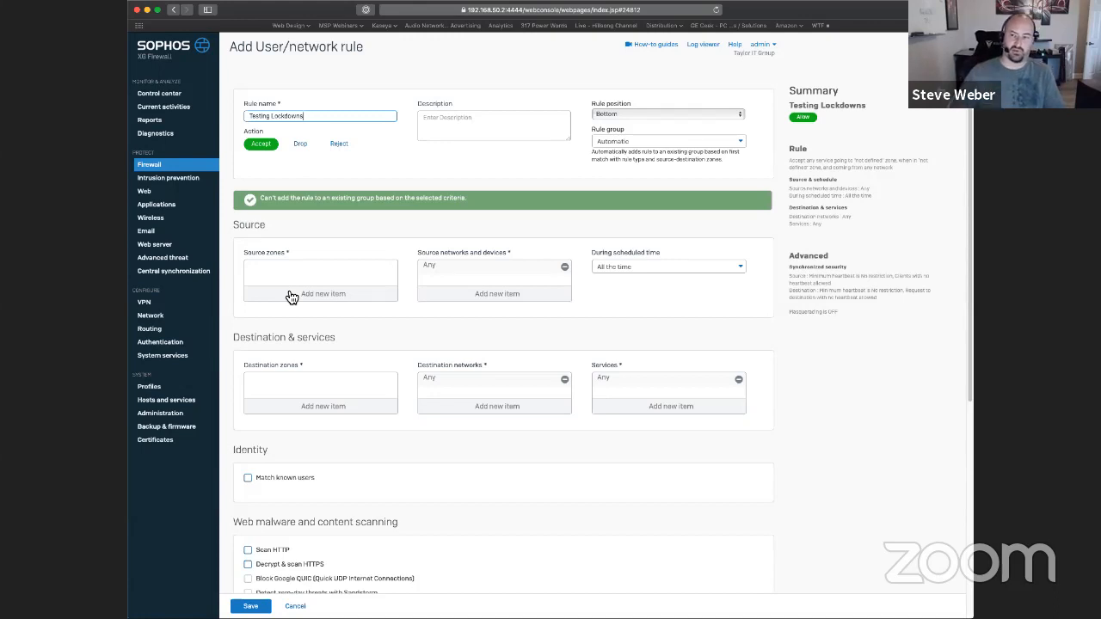
pyautogui.click(629, 114)
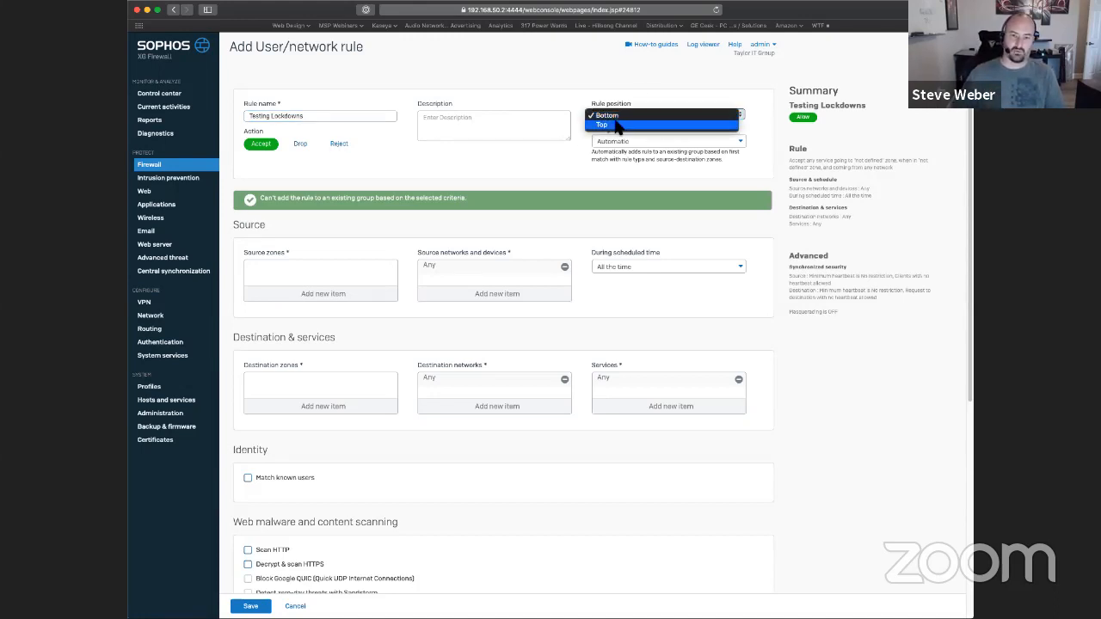
pyautogui.click(616, 126)
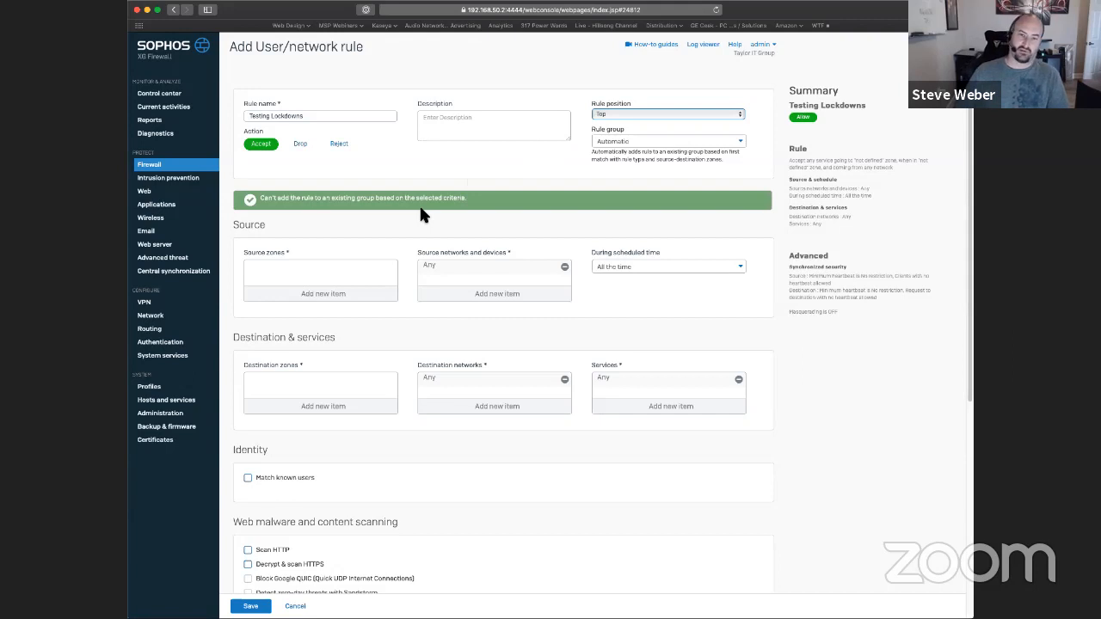
# Step: Review the rule group options, the scanning and advanced settings, and the available intrusion prevention policies without changing them
pyautogui.click(627, 143)
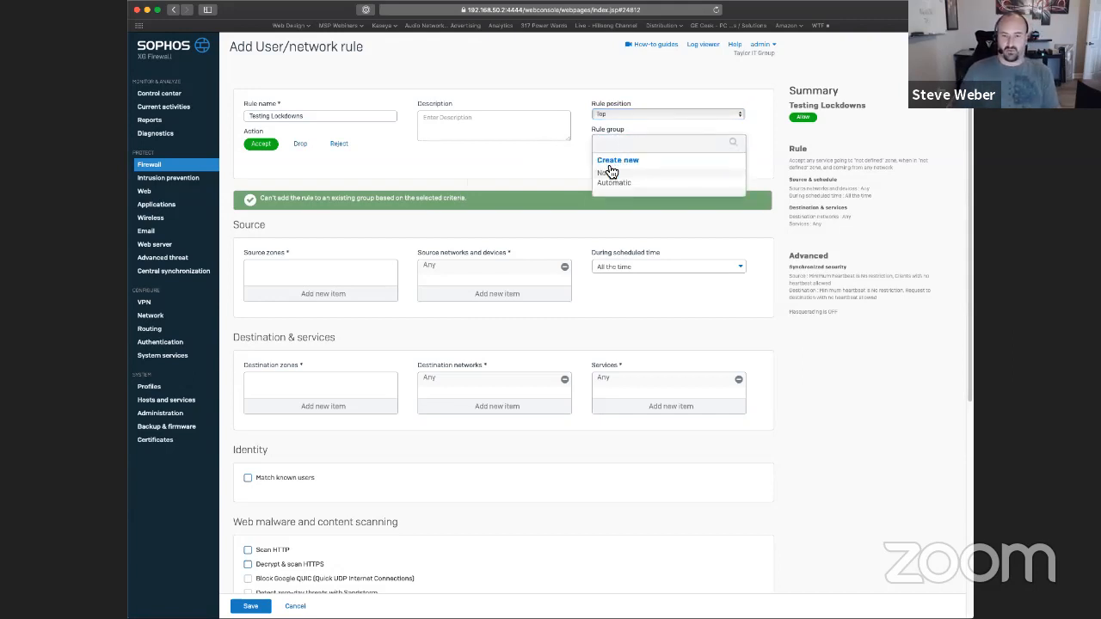
pyautogui.click(562, 169)
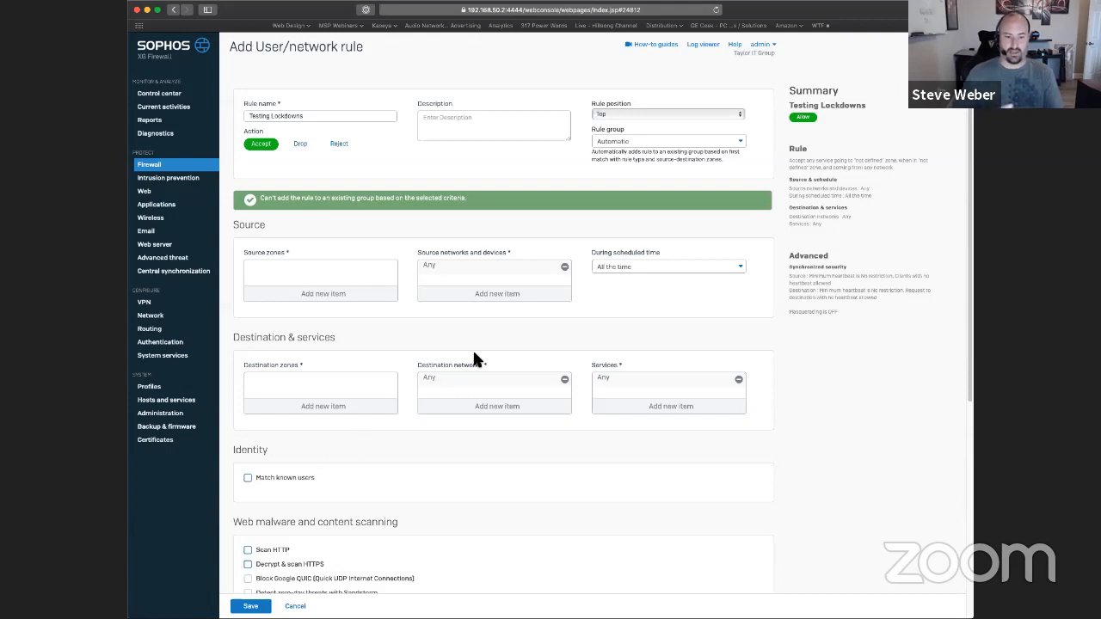
pyautogui.scroll(-2, 751, 458)
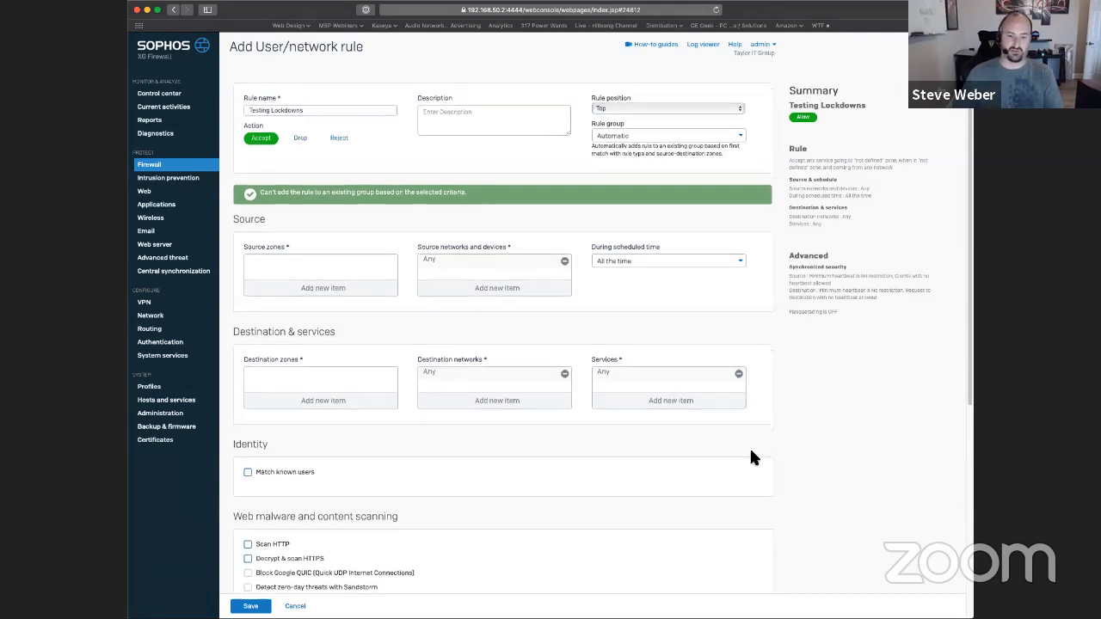
pyautogui.scroll(-3, 751, 457)
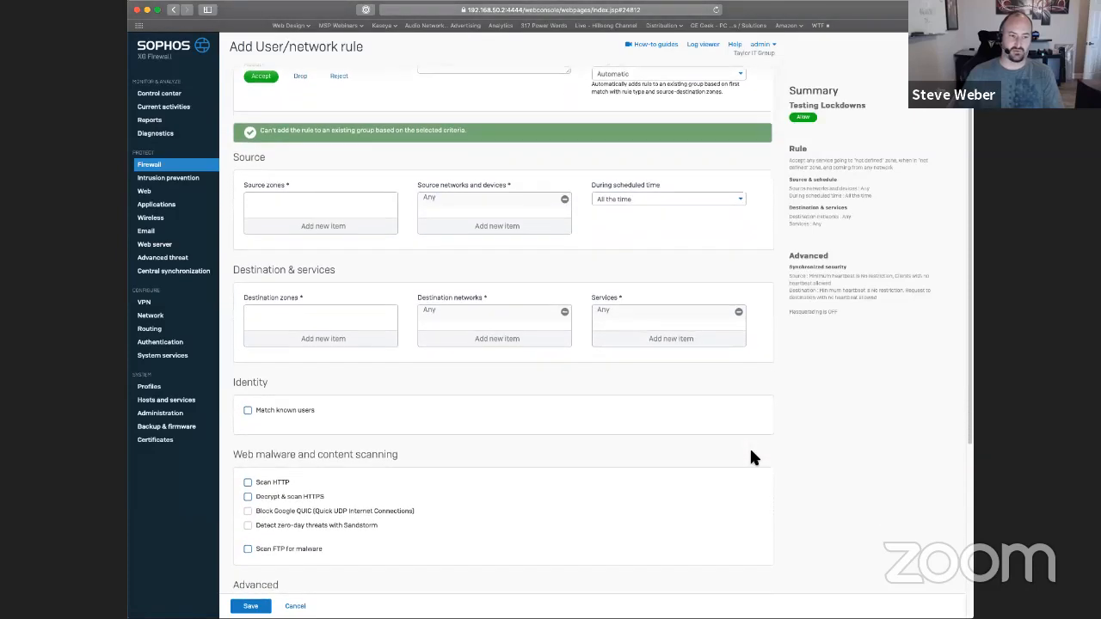
pyautogui.scroll(3, 751, 452)
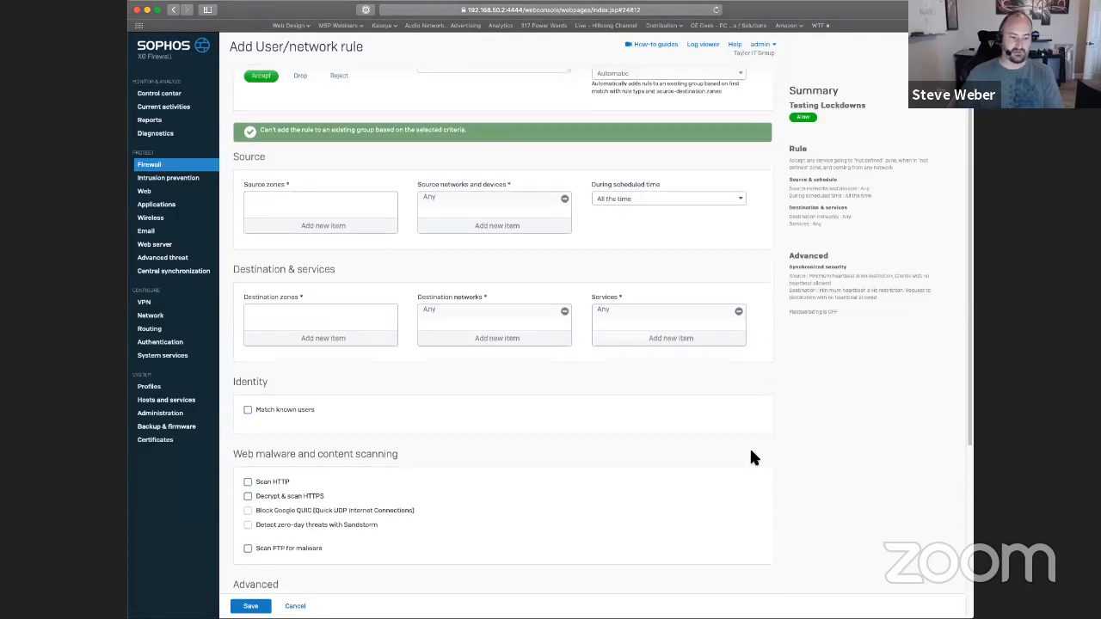
pyautogui.scroll(-10, 306, 250)
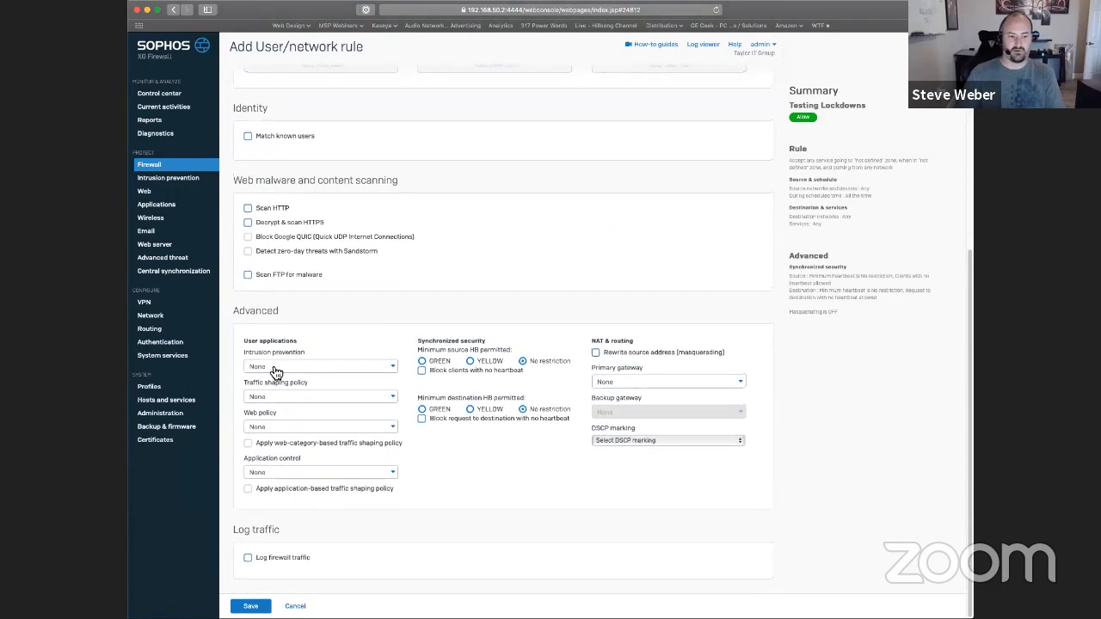
pyautogui.click(307, 368)
pyautogui.scroll(-3, 303, 436)
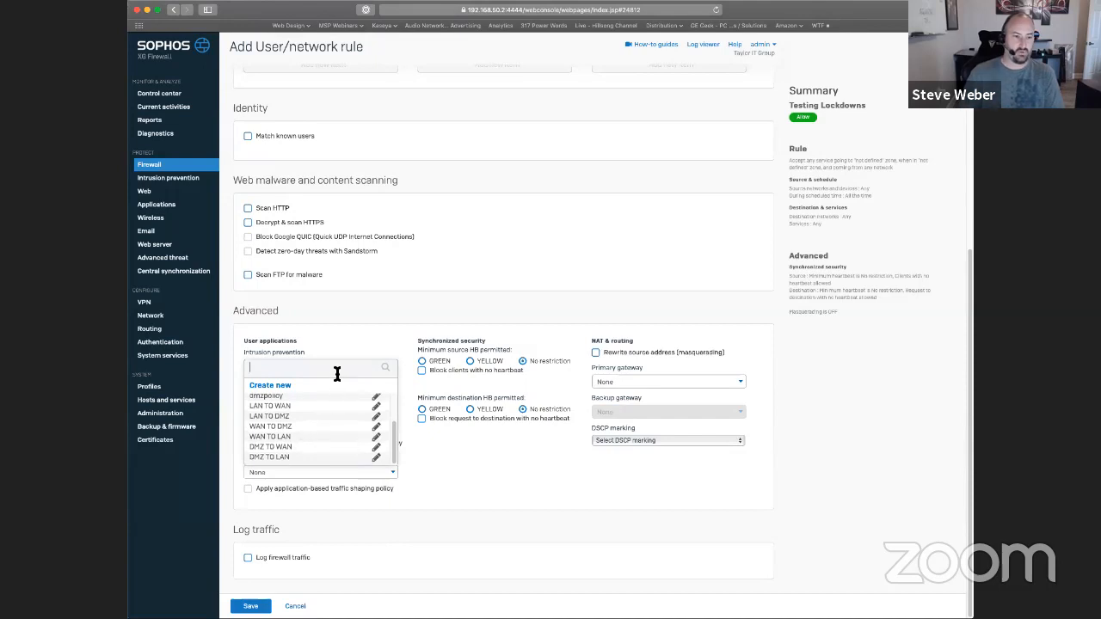
pyautogui.click(380, 346)
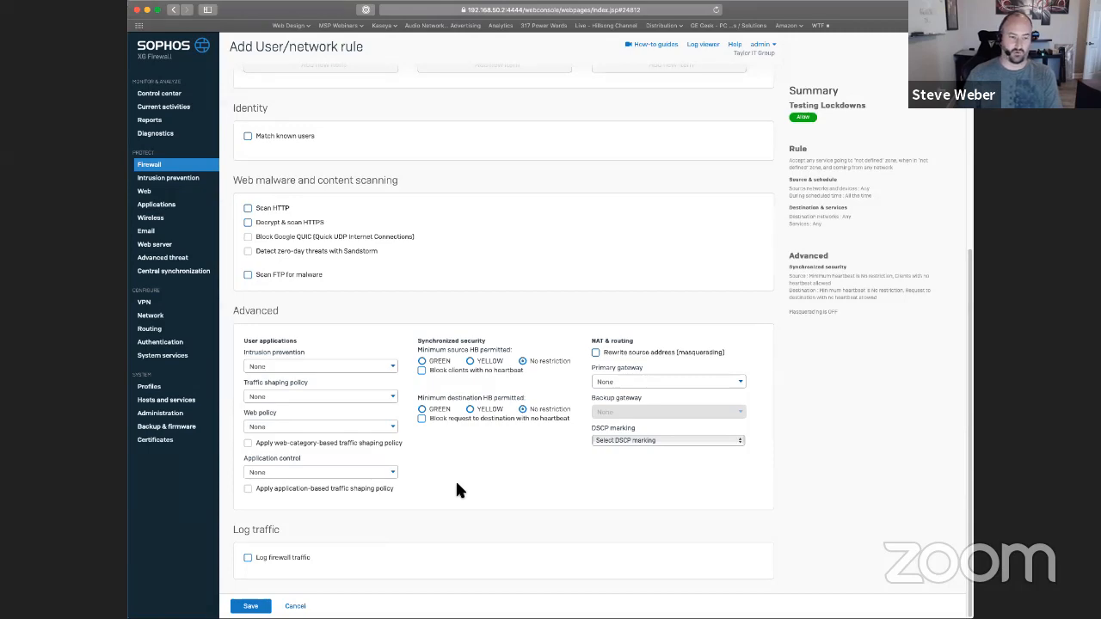
pyautogui.scroll(5, 457, 488)
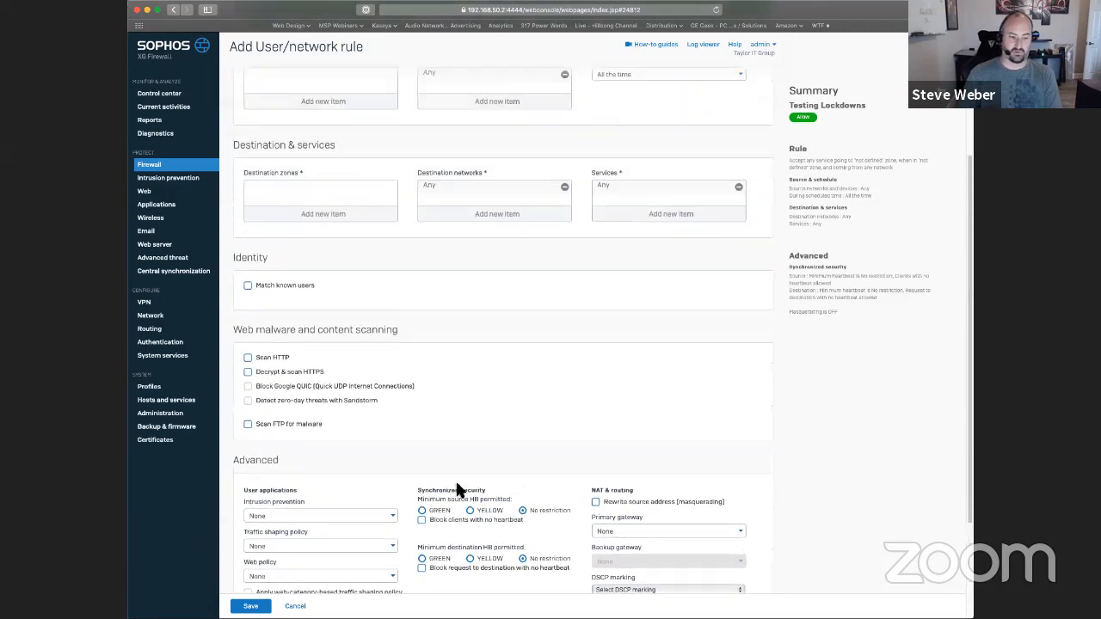
pyautogui.scroll(4, 457, 489)
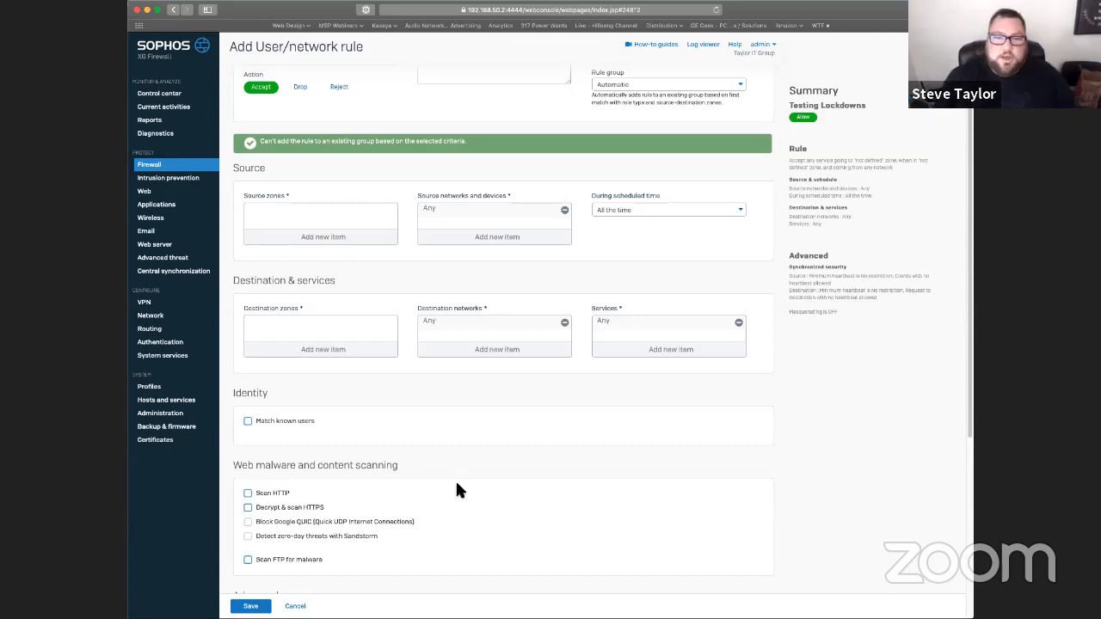
pyautogui.scroll(2, 479, 377)
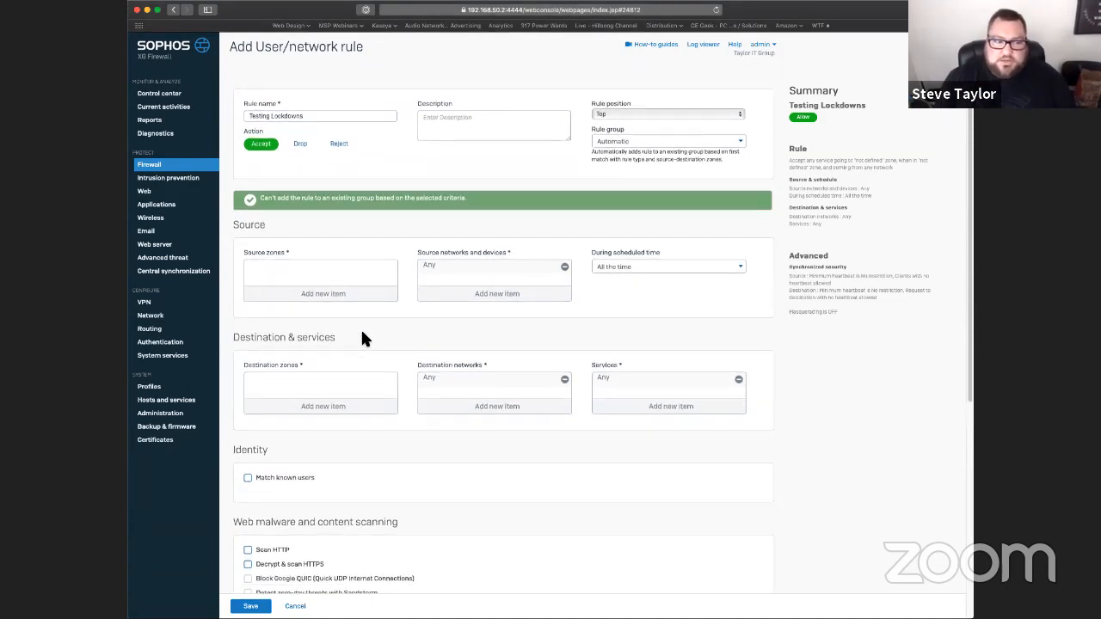
# Step: Add LAN as the rule's source zone
pyautogui.click(326, 300)
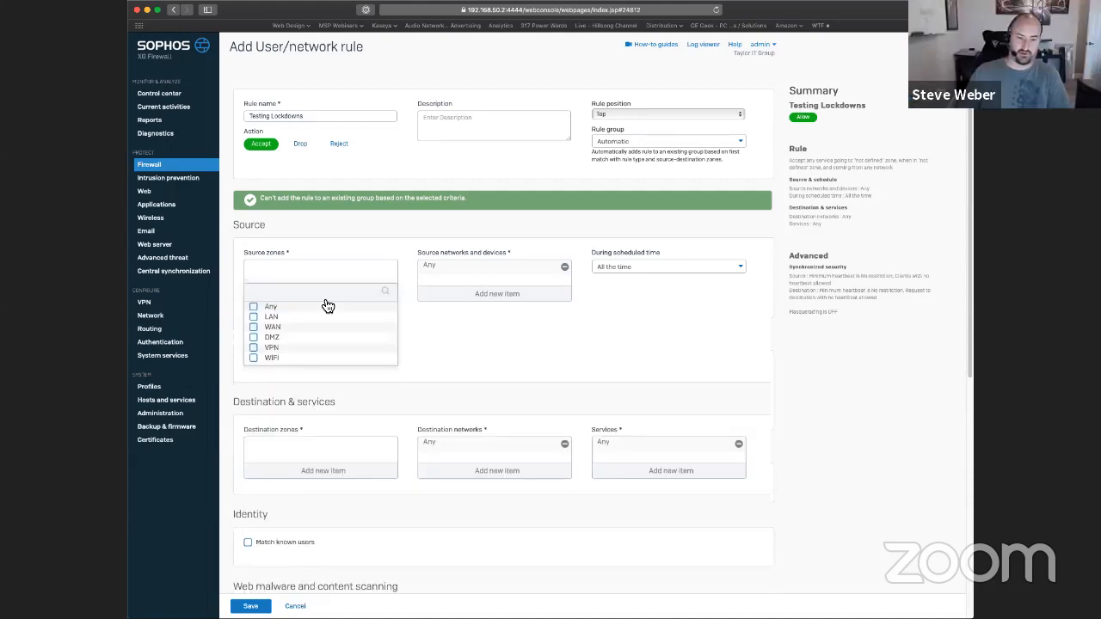
pyautogui.click(254, 317)
pyautogui.click(321, 377)
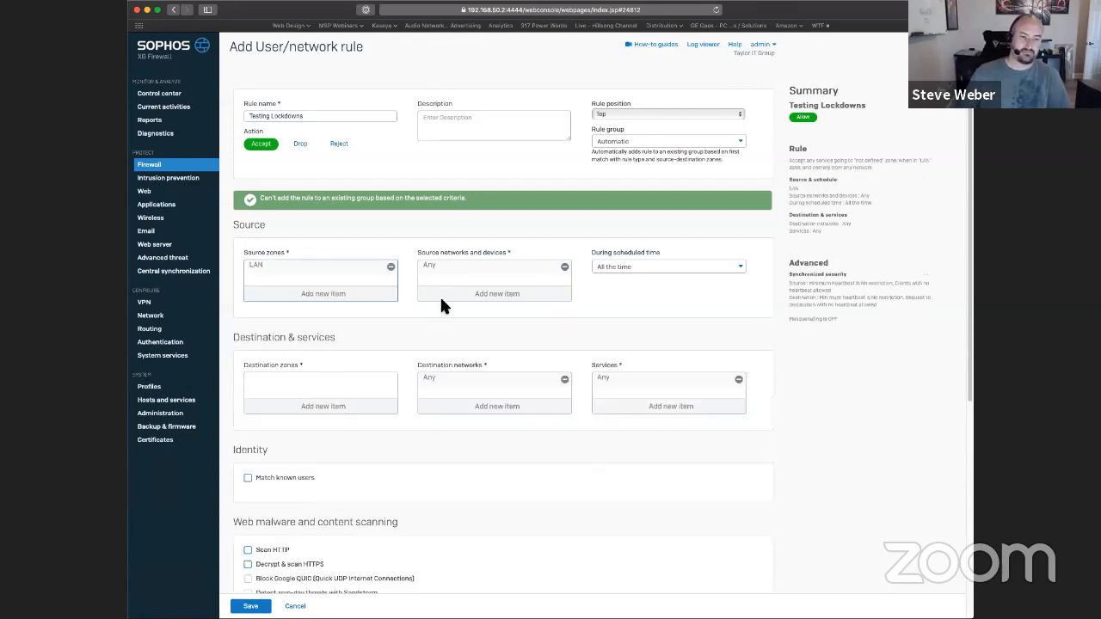
# Step: Create an IPv4 host named TIG-DT02 with IP address 192.168.50.117 as the rule's source network and device
pyautogui.click(467, 294)
pyautogui.scroll(-5, 457, 348)
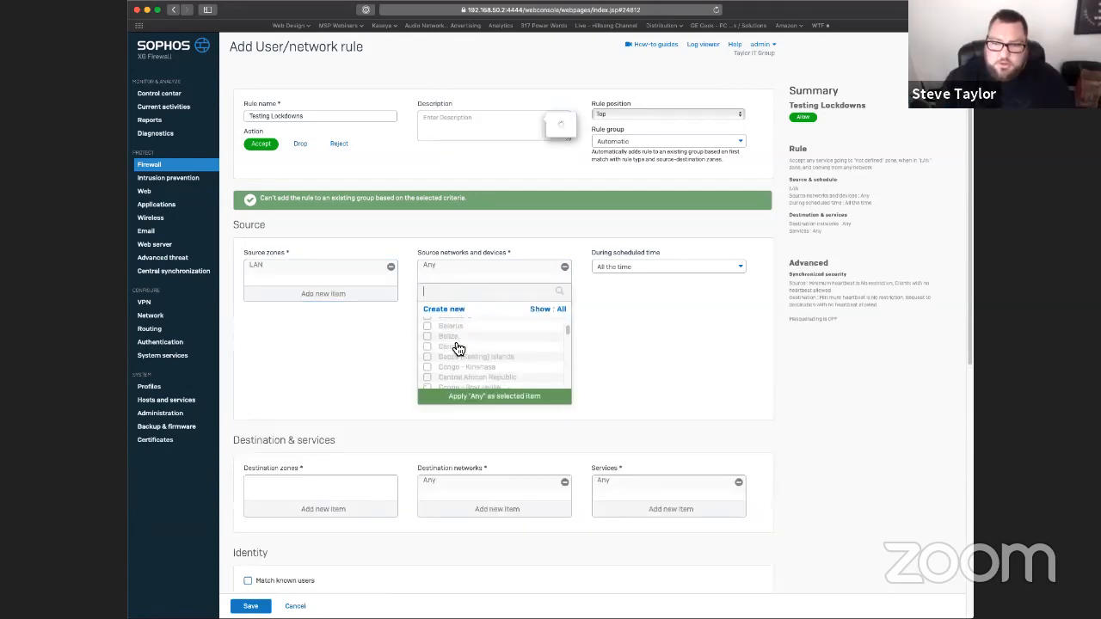
pyautogui.scroll(-10, 459, 348)
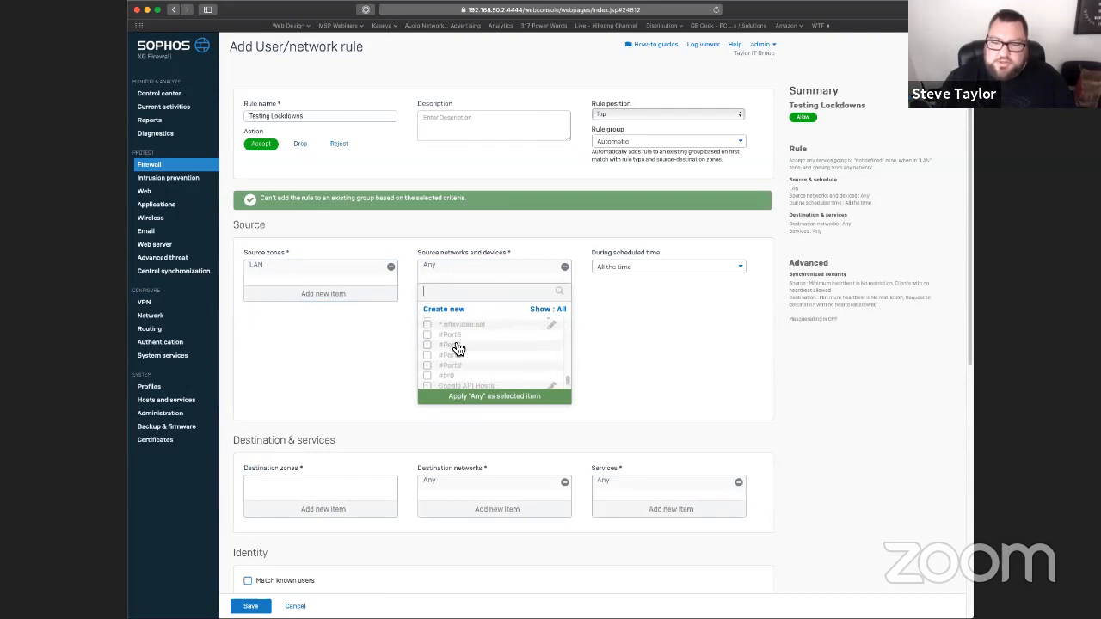
pyautogui.click(454, 310)
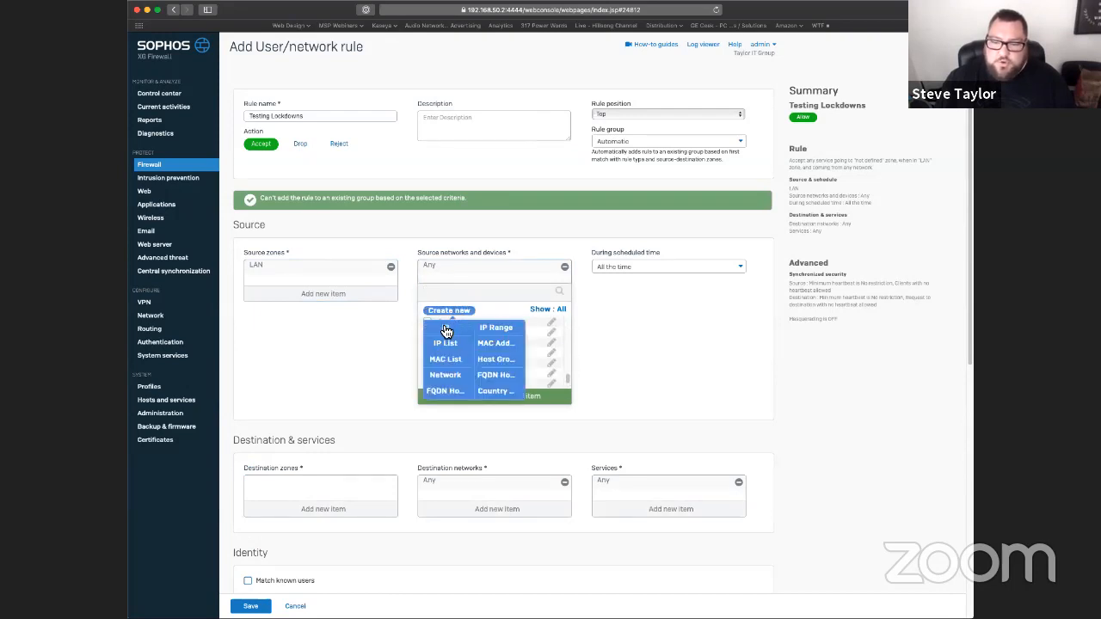
pyautogui.click(446, 331)
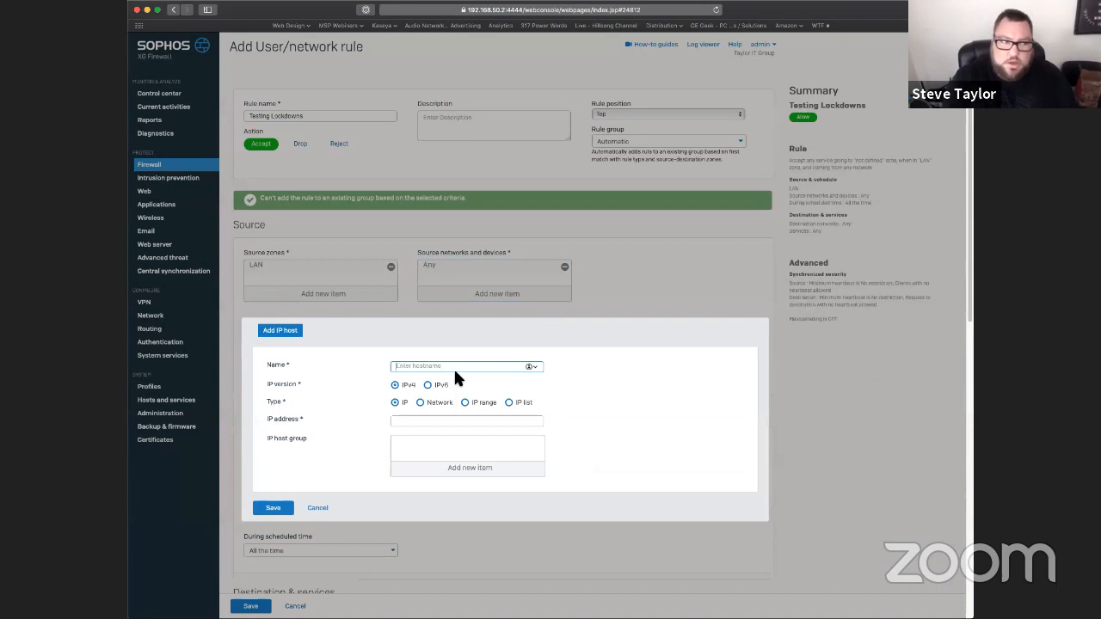
pyautogui.write('HG-DTO')
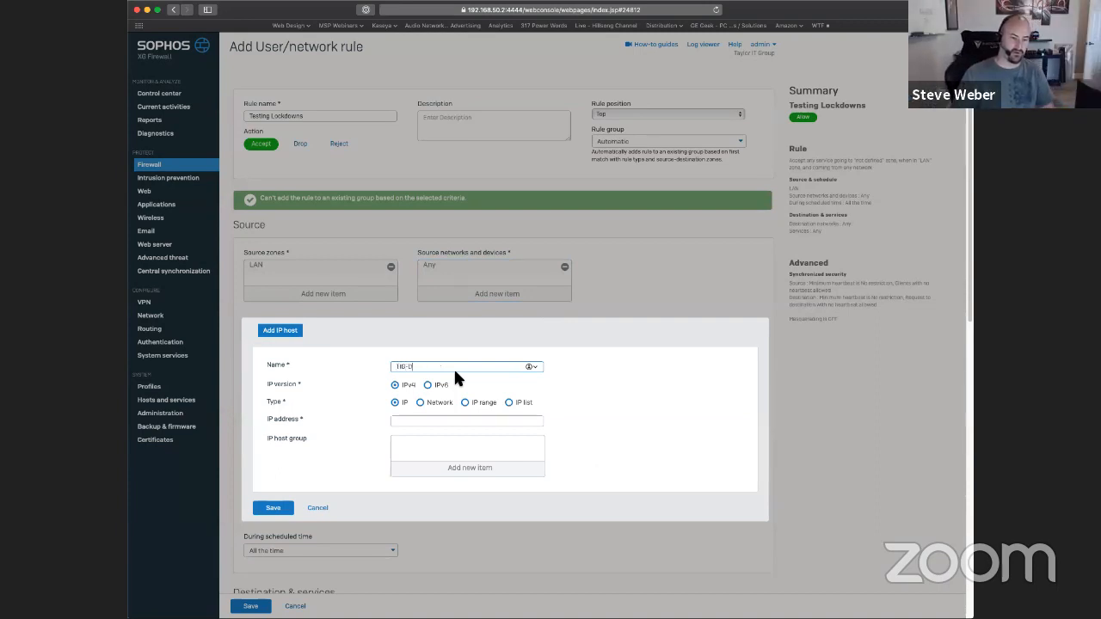
pyautogui.click(415, 423)
pyautogui.write('192')
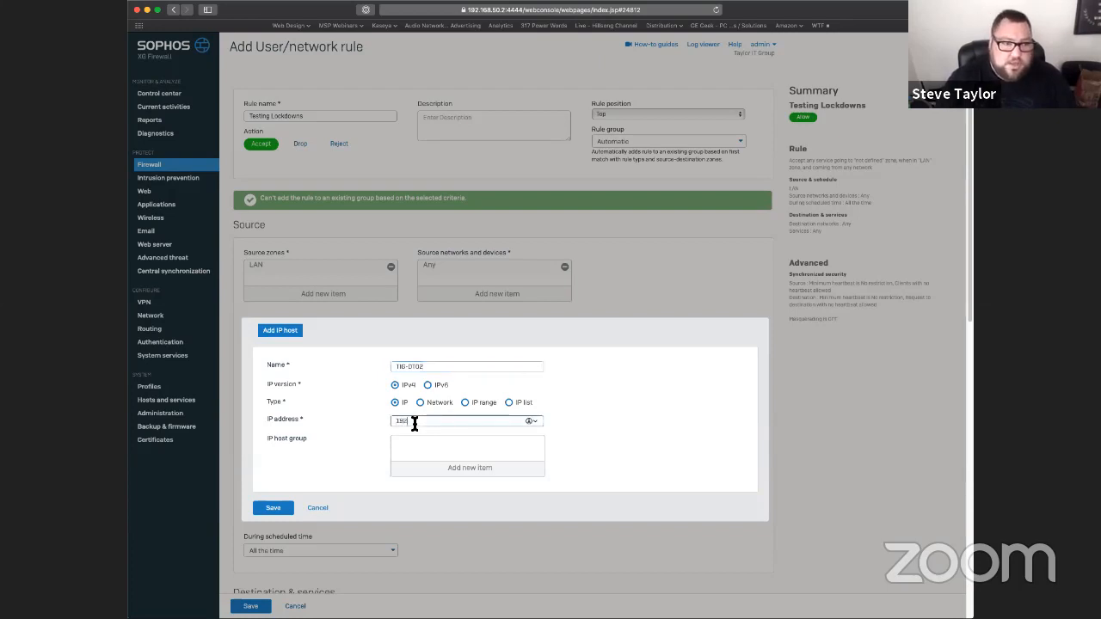
pyautogui.write('.168.50.117')
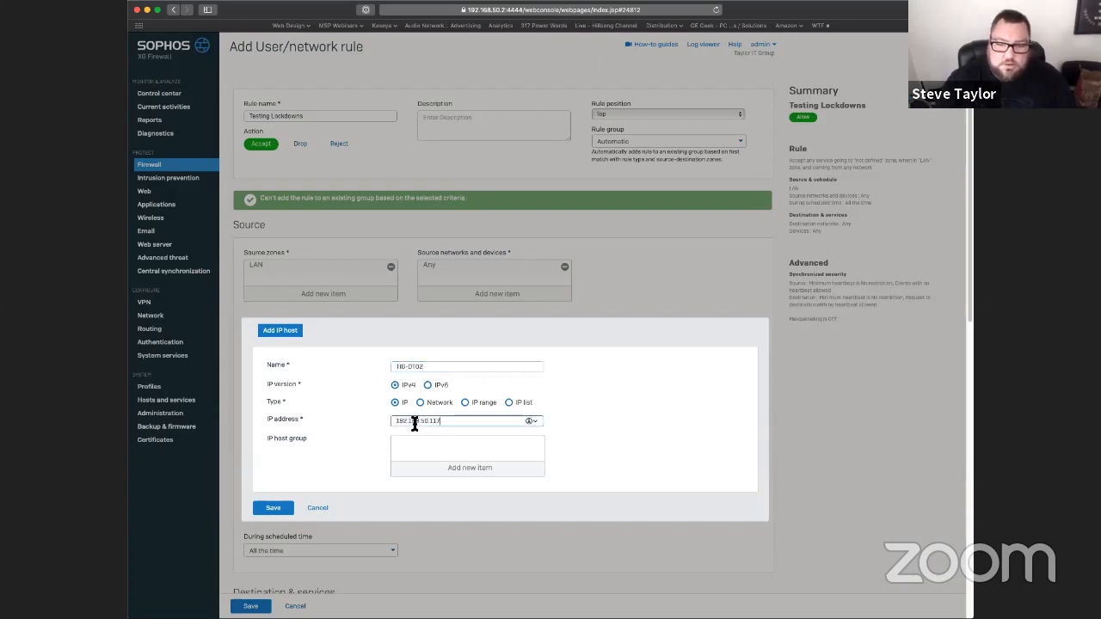
pyautogui.press('Tab')
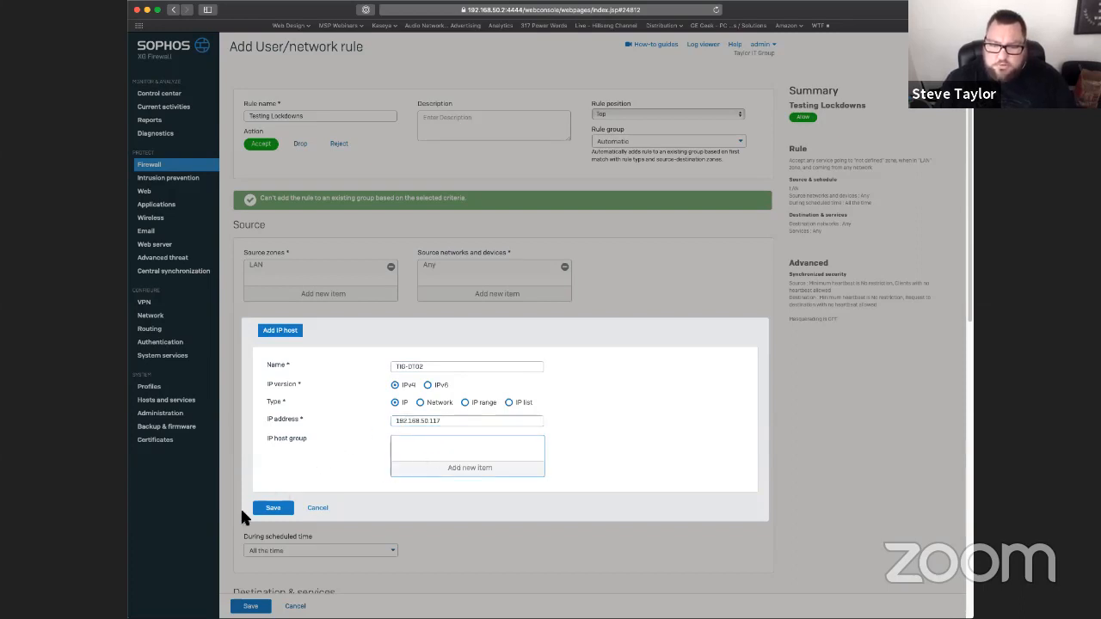
pyautogui.click(265, 515)
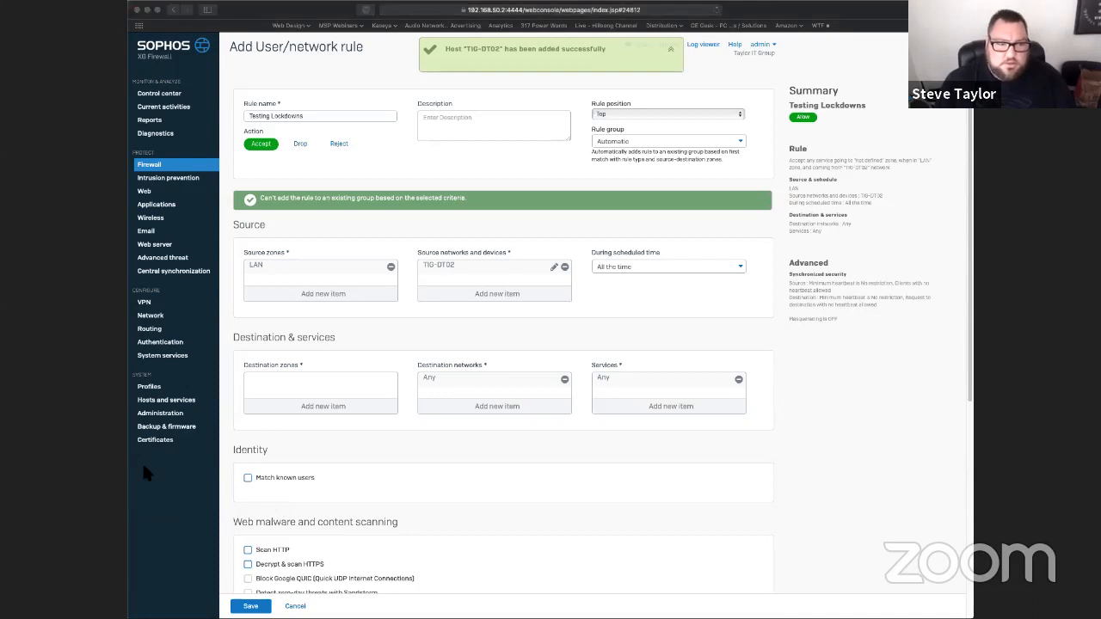
# Step: Review the available schedules and the rule's destination, identity, scanning and advanced settings without changing them
pyautogui.click(659, 269)
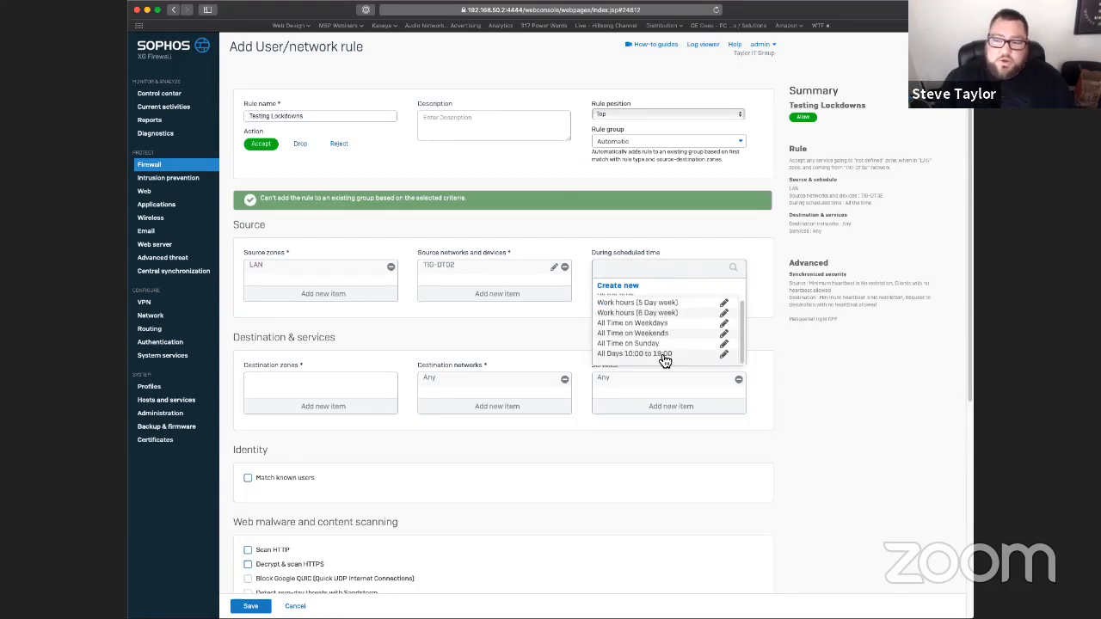
pyautogui.click(837, 358)
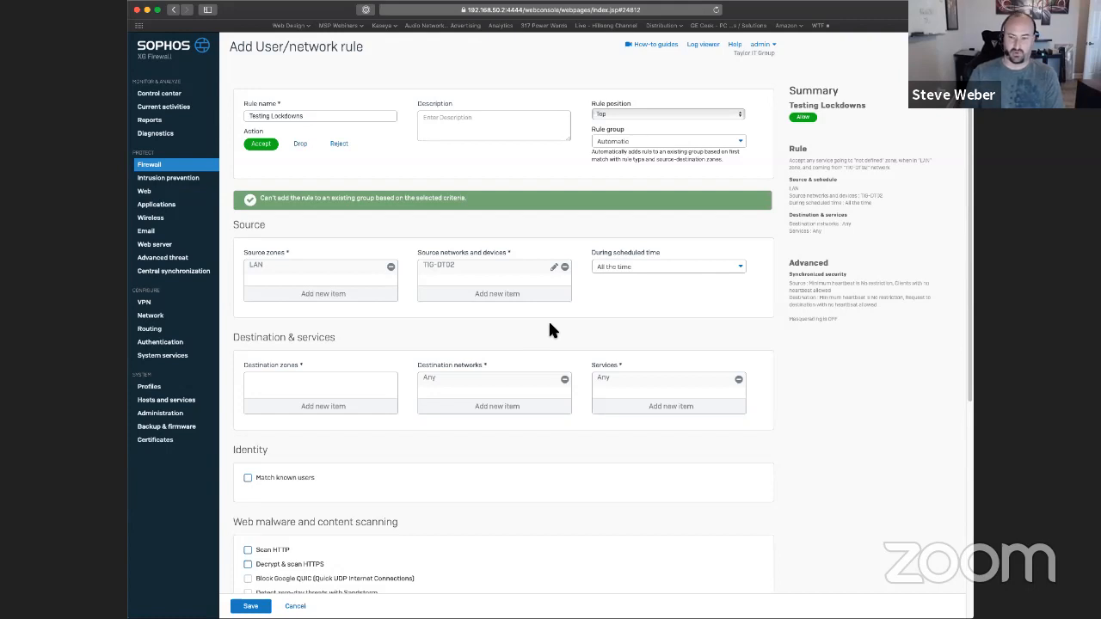
pyautogui.scroll(-1, 551, 329)
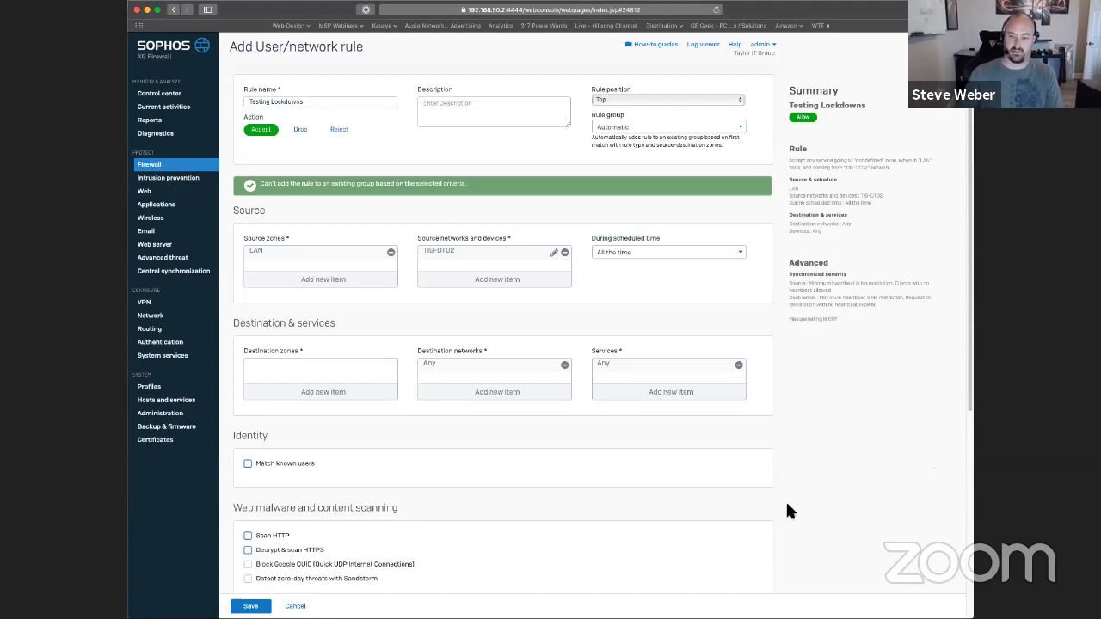
pyautogui.scroll(-2, 788, 505)
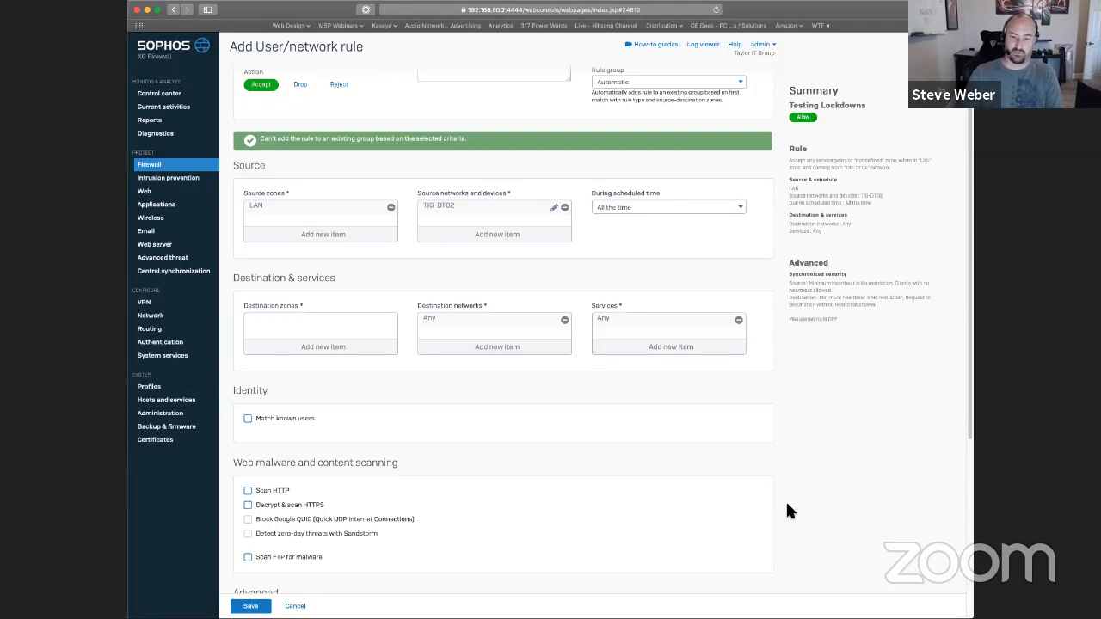
pyautogui.scroll(-1, 787, 506)
pyautogui.scroll(-2, 789, 511)
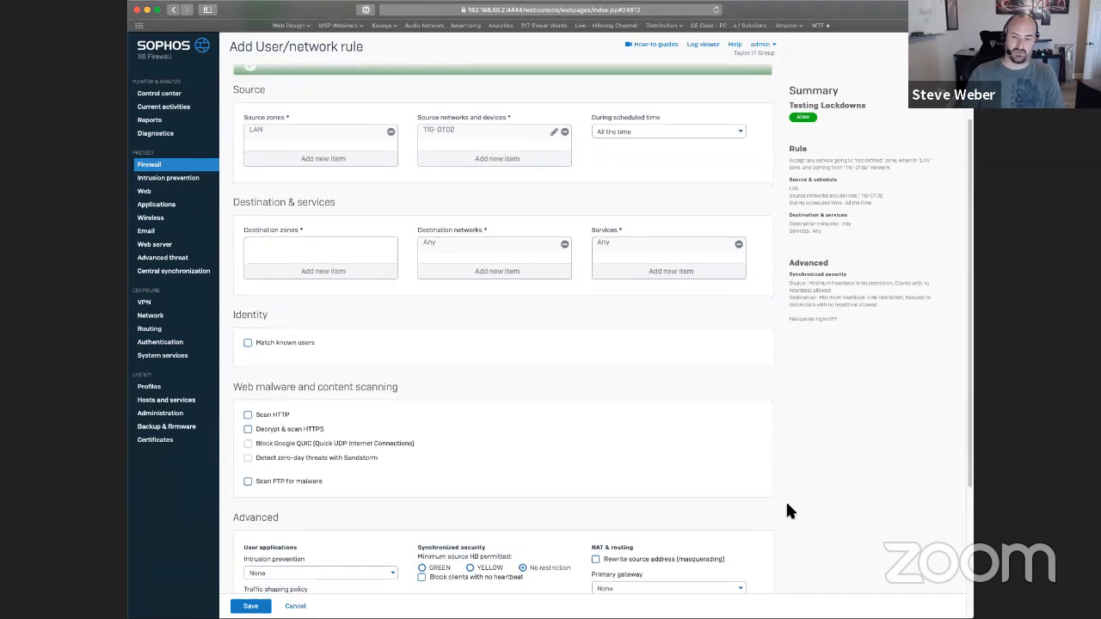
pyautogui.scroll(-5, 789, 512)
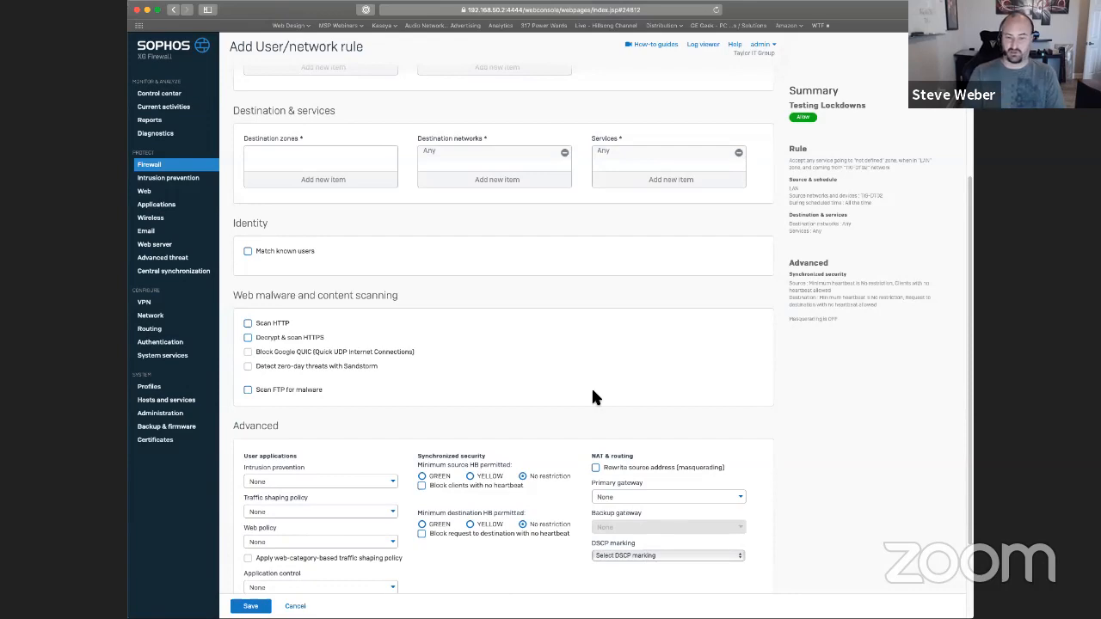
pyautogui.scroll(-2, 594, 398)
pyautogui.scroll(4, 594, 398)
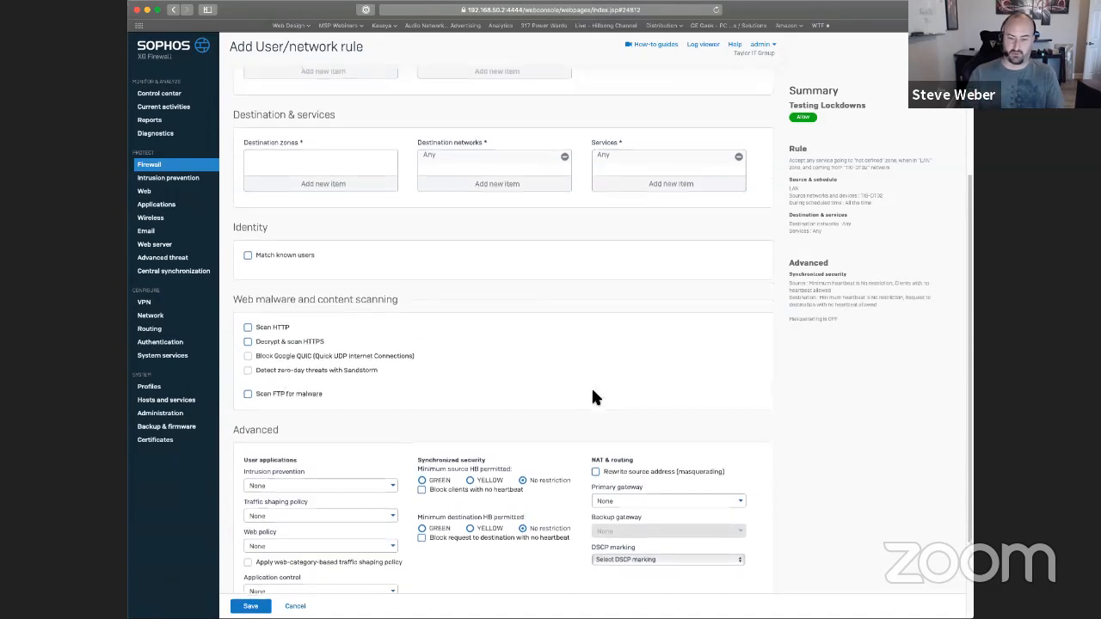
pyautogui.scroll(8, 594, 397)
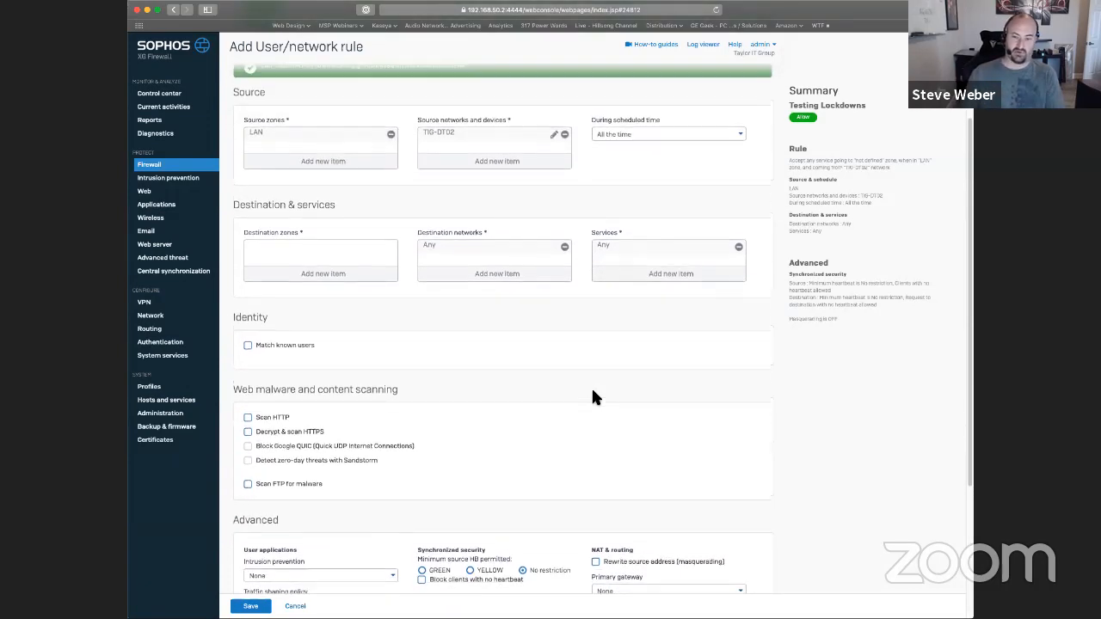
pyautogui.scroll(2, 593, 397)
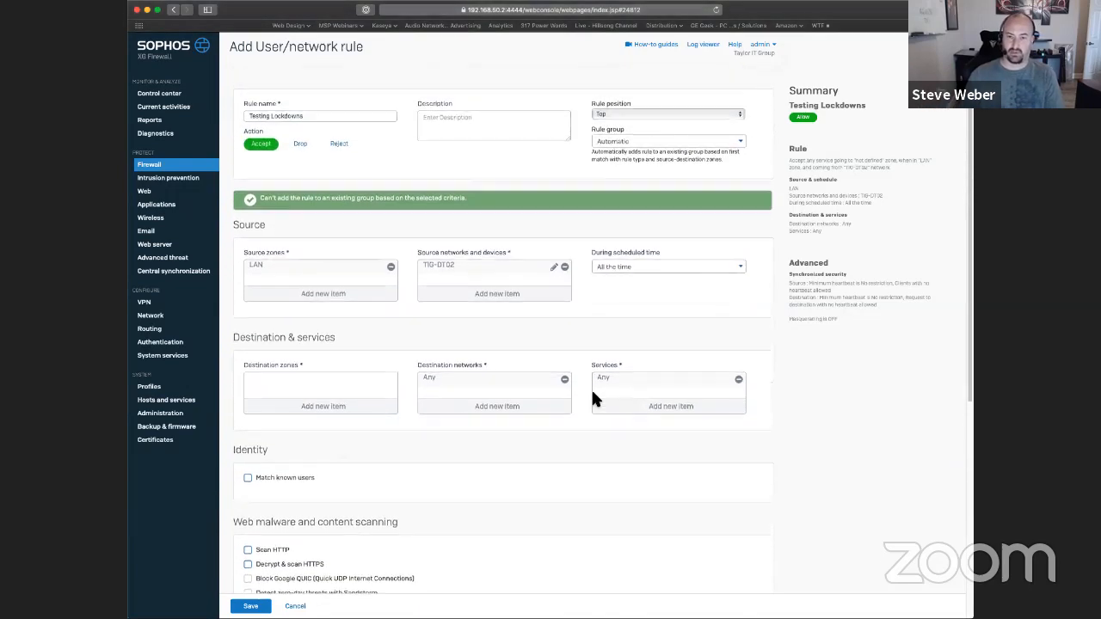
pyautogui.scroll(-3, 594, 398)
pyautogui.scroll(-3, 595, 401)
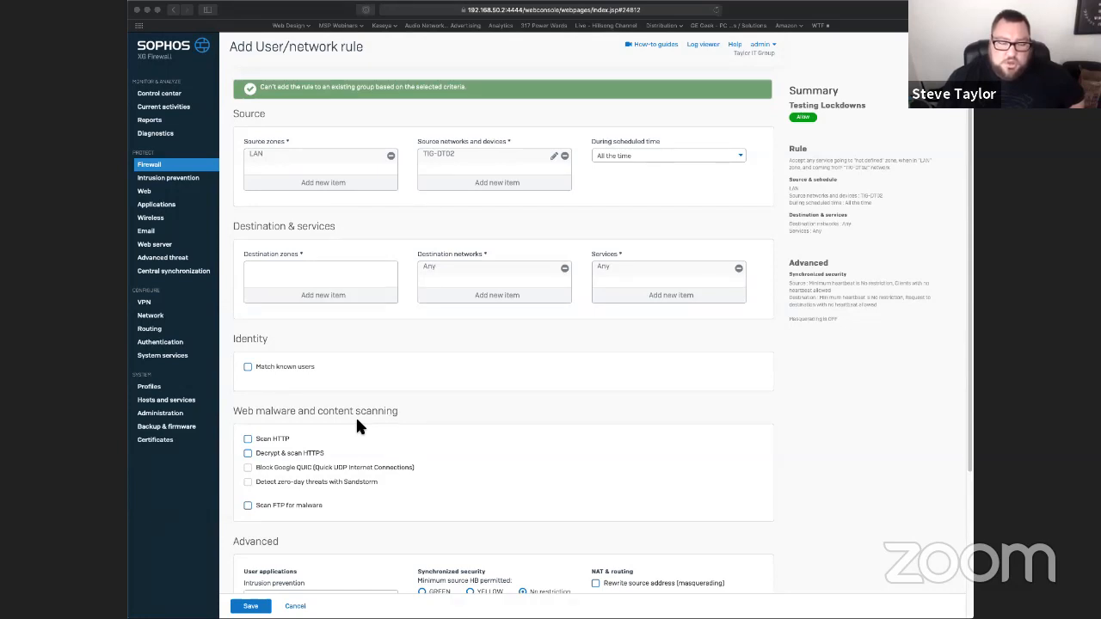
pyautogui.click(420, 344)
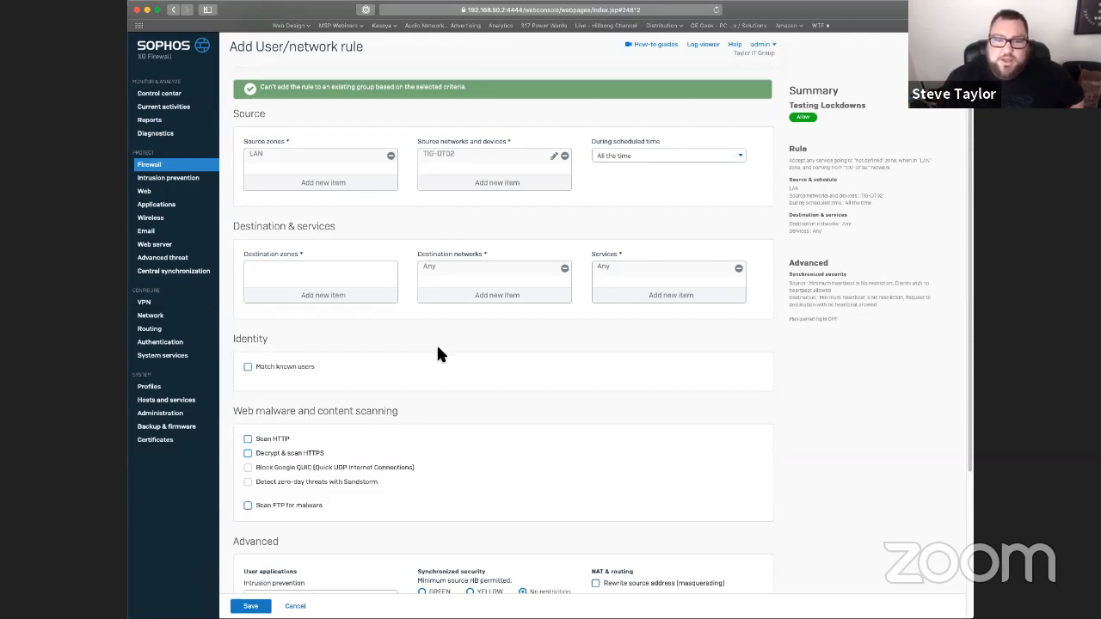
# Step: Try enabling Scan HTTP under web malware and content scanning, and turn it off again
pyautogui.scroll(-2, 376, 392)
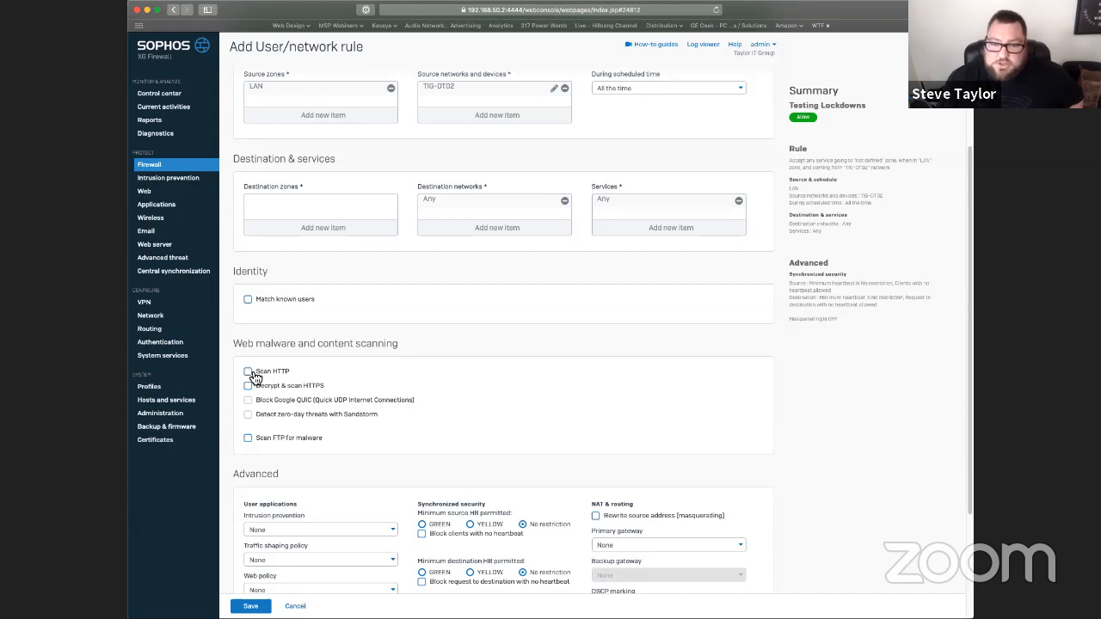
pyautogui.click(249, 372)
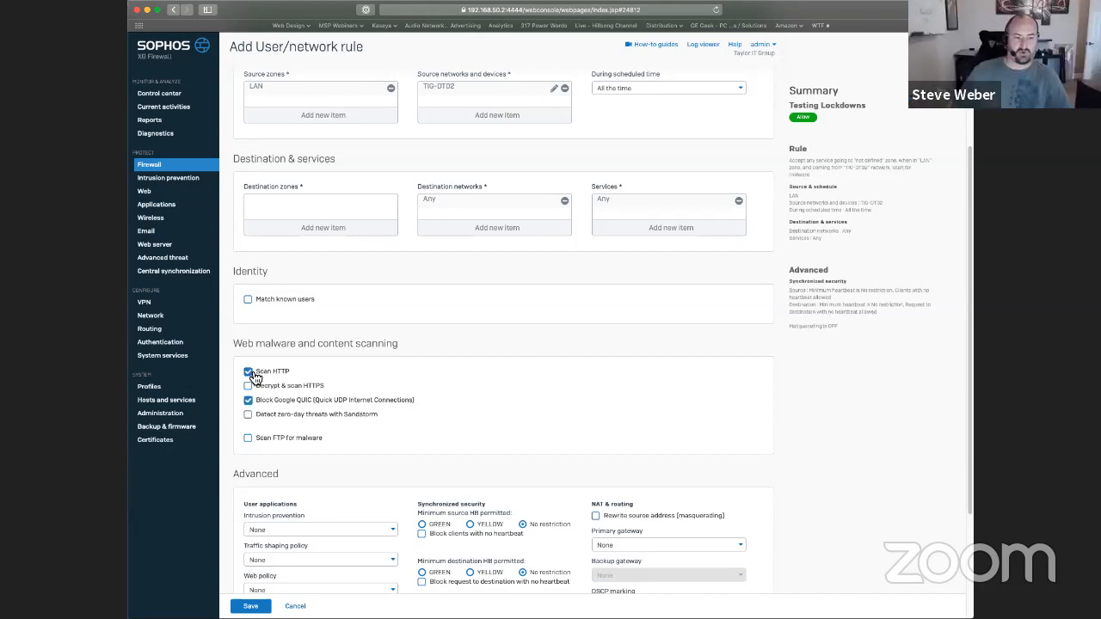
pyautogui.click(248, 372)
# Step: Add WAN as the rule's destination zone
pyautogui.scroll(3, 256, 374)
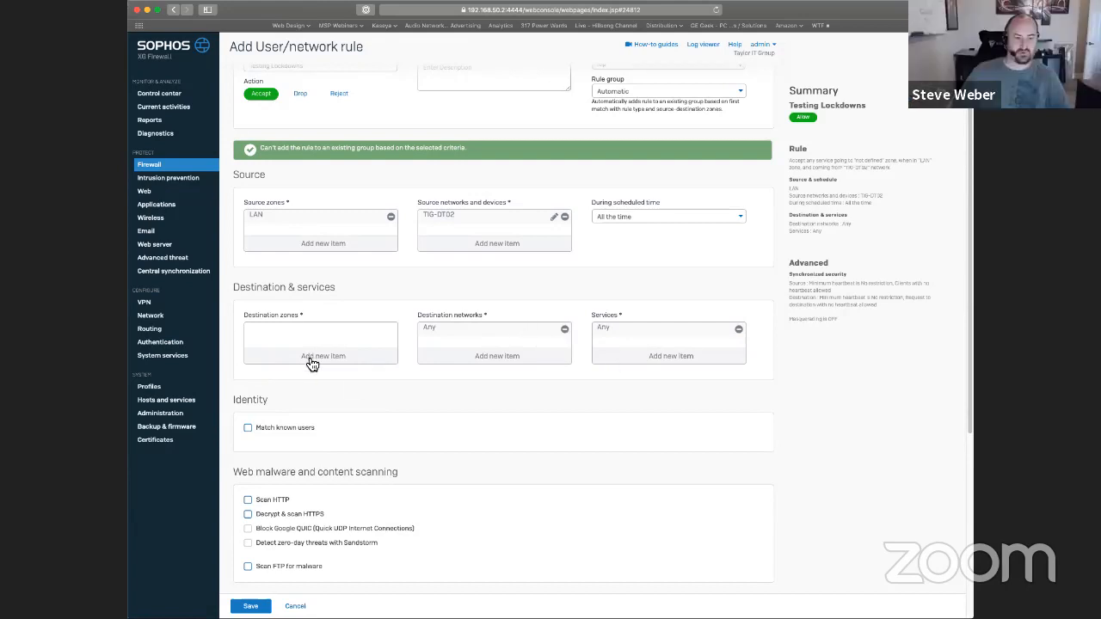
pyautogui.click(312, 364)
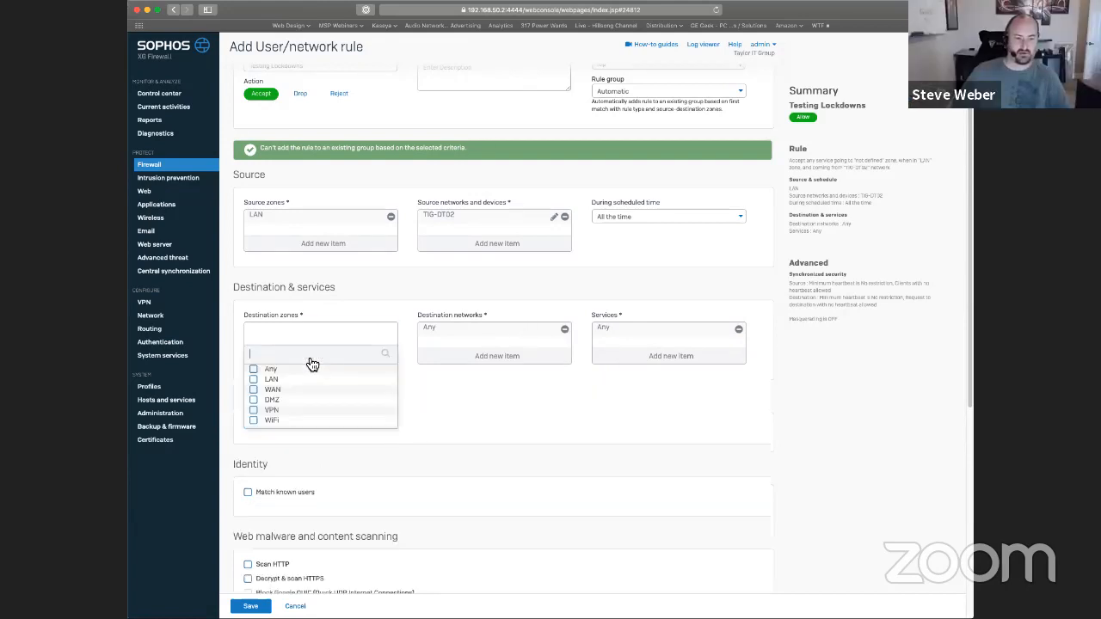
pyautogui.click(254, 389)
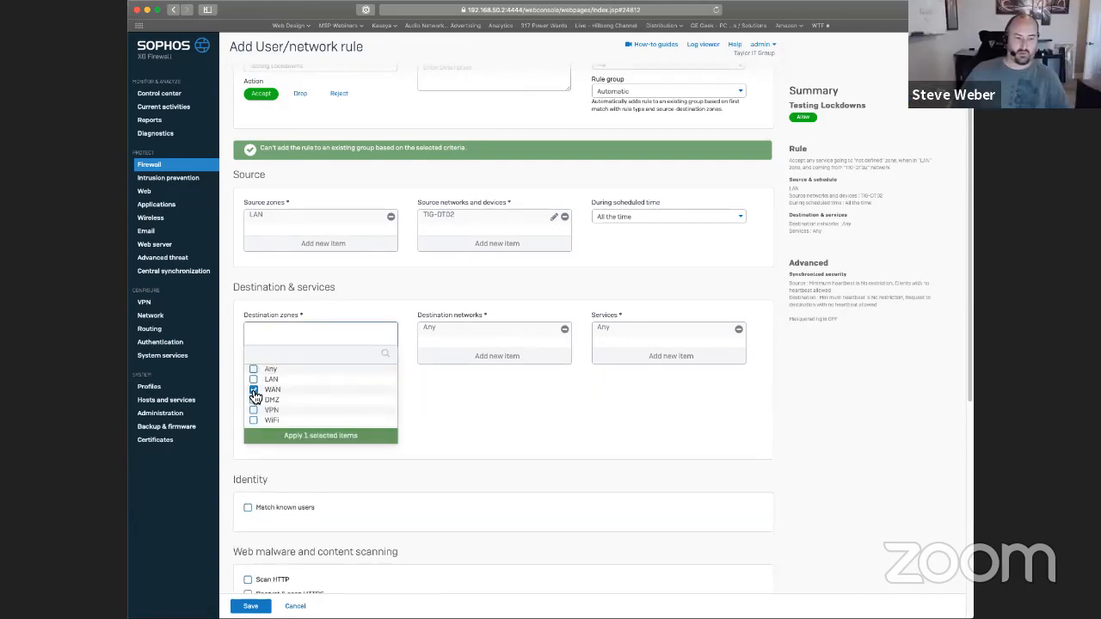
pyautogui.click(316, 436)
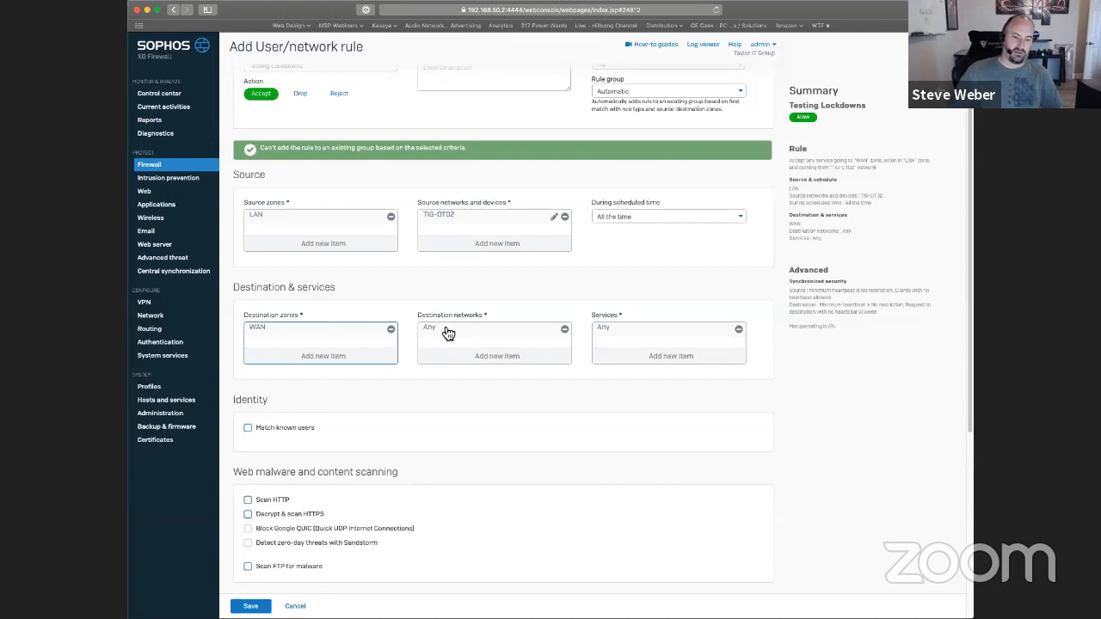
# Step: Change the rule's destination zone to Any
pyautogui.click(332, 366)
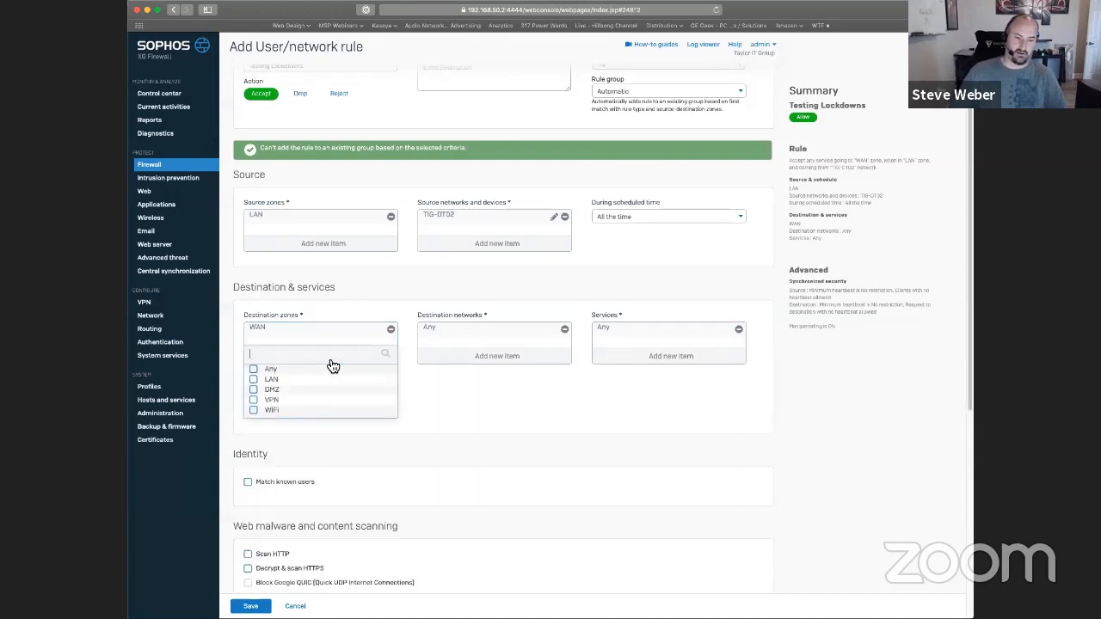
pyautogui.click(255, 370)
pyautogui.click(315, 427)
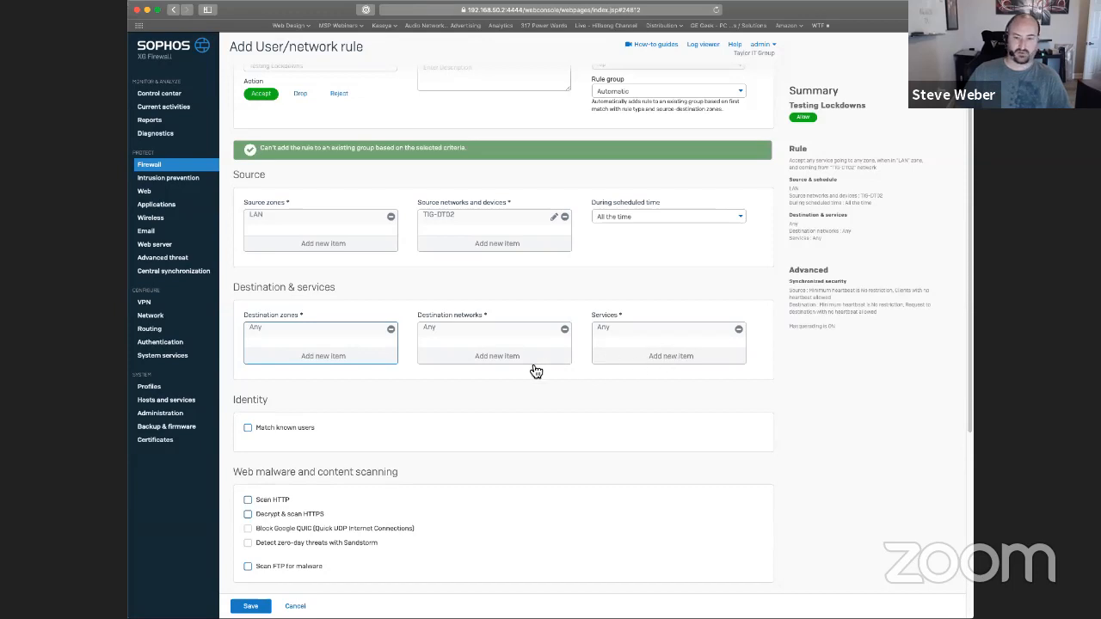
# Step: Replace the destination zone Any with WAN, and clear the destination zone again
pyautogui.click(310, 358)
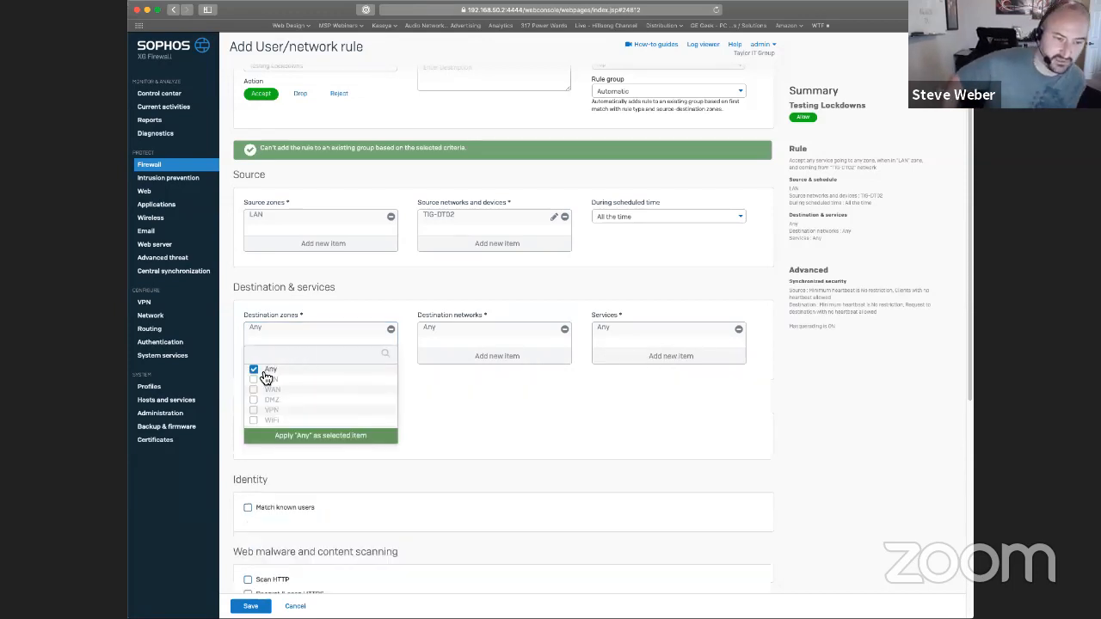
pyautogui.click(254, 370)
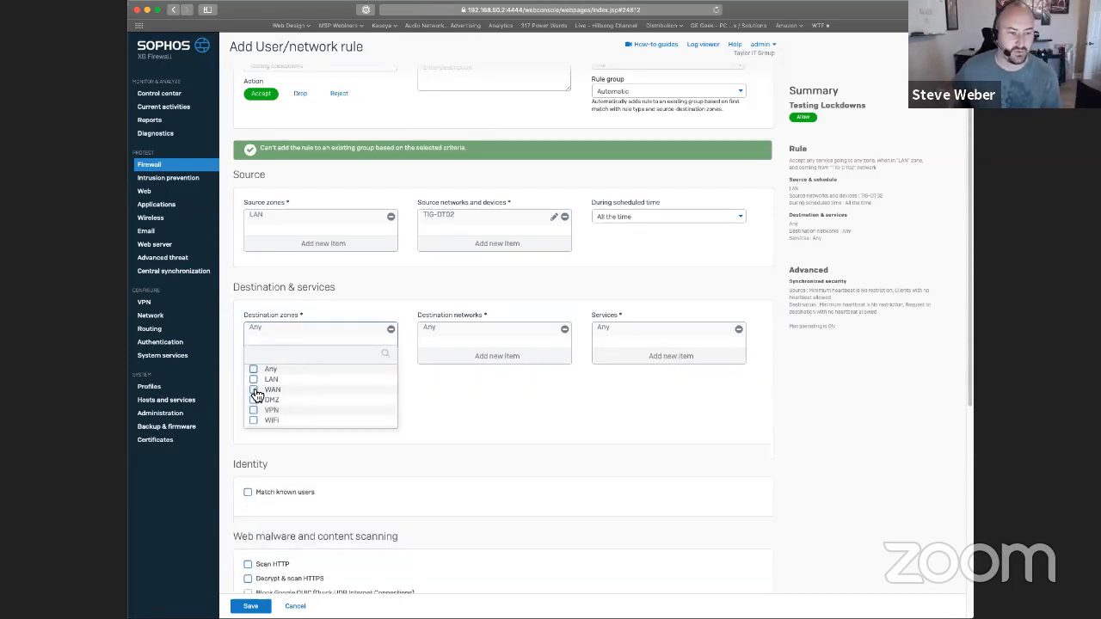
pyautogui.click(255, 390)
pyautogui.click(294, 436)
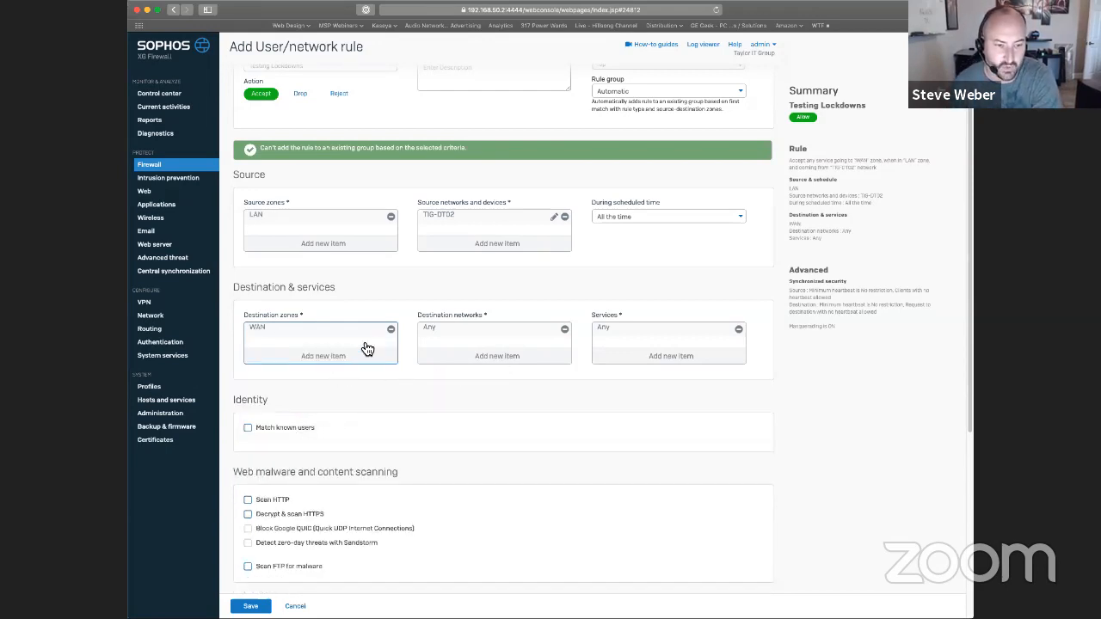
pyautogui.click(391, 329)
# Step: Set the rule's destination zone to WAN
pyautogui.click(324, 365)
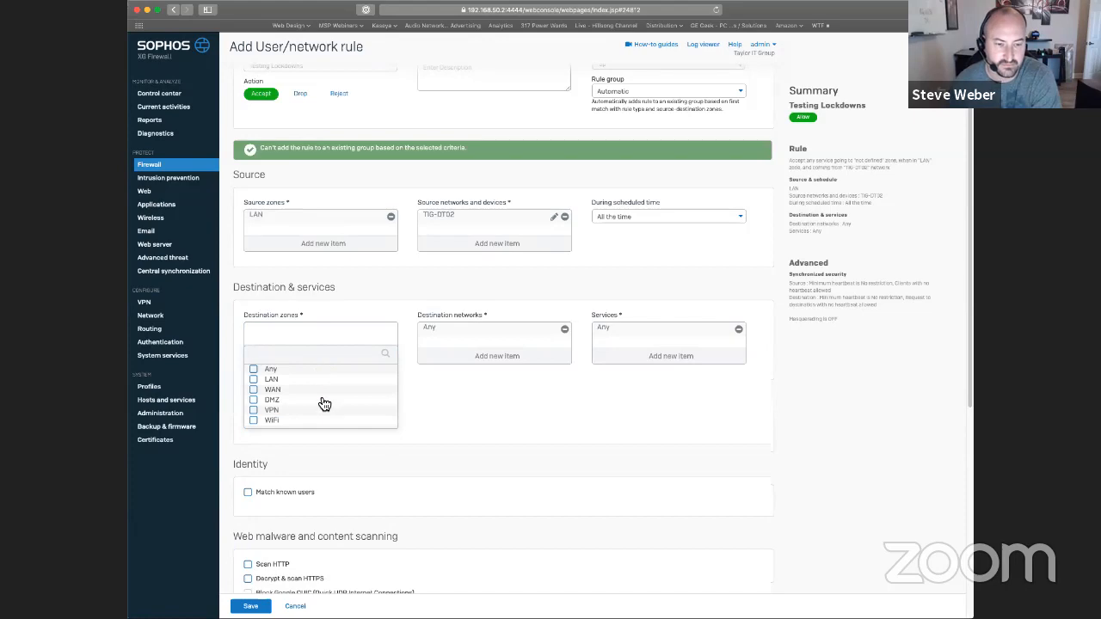
pyautogui.scroll(-2, 319, 401)
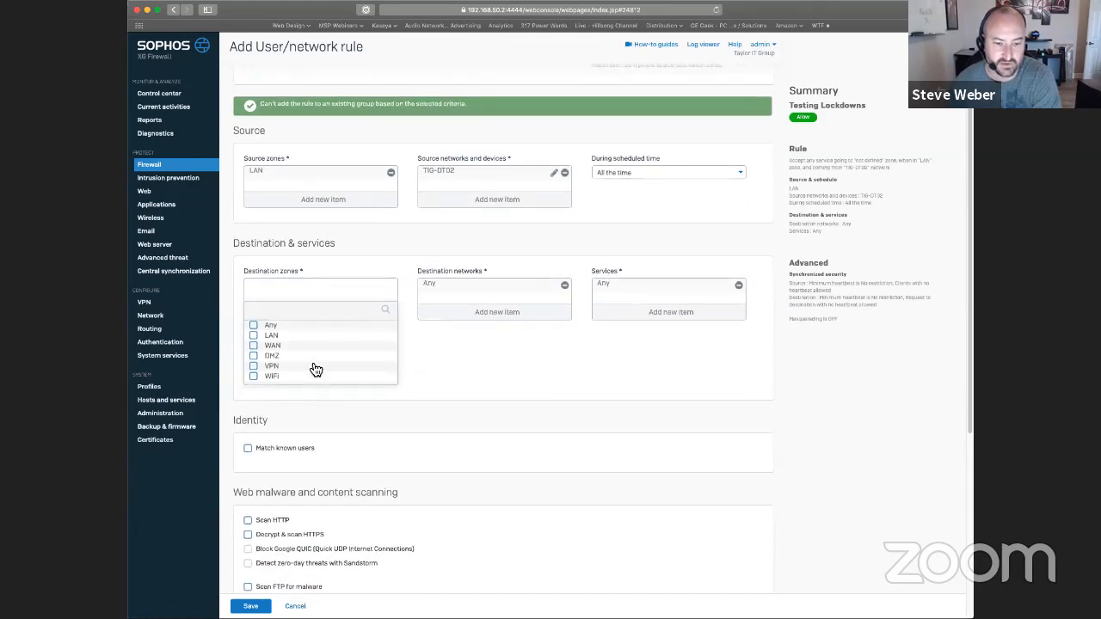
pyautogui.scroll(-5, 318, 390)
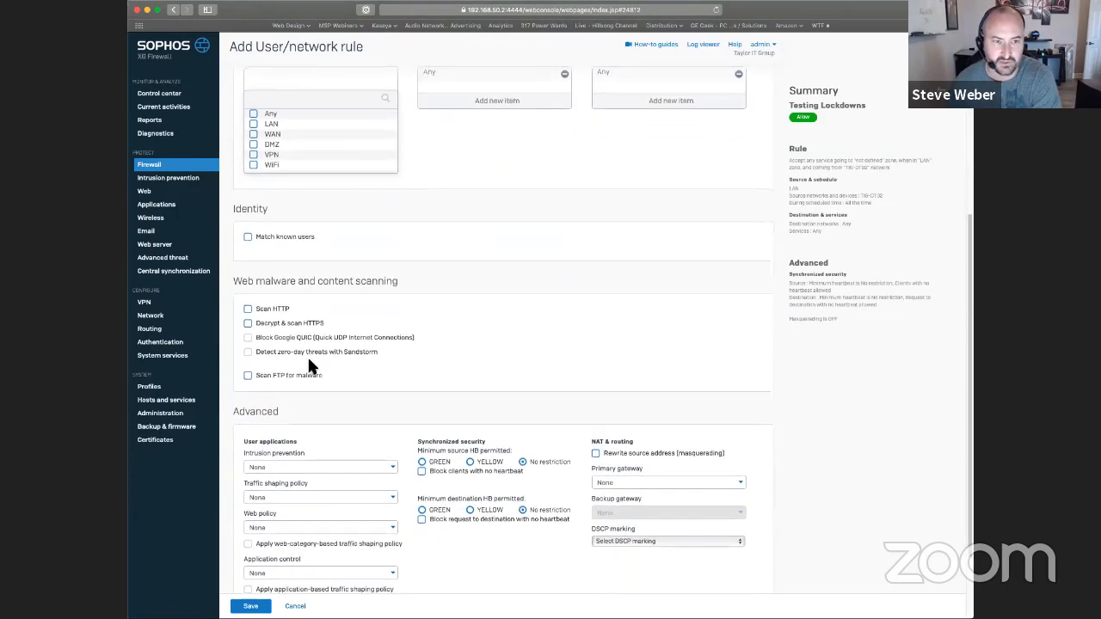
pyautogui.scroll(-2, 308, 365)
pyautogui.scroll(1, 307, 354)
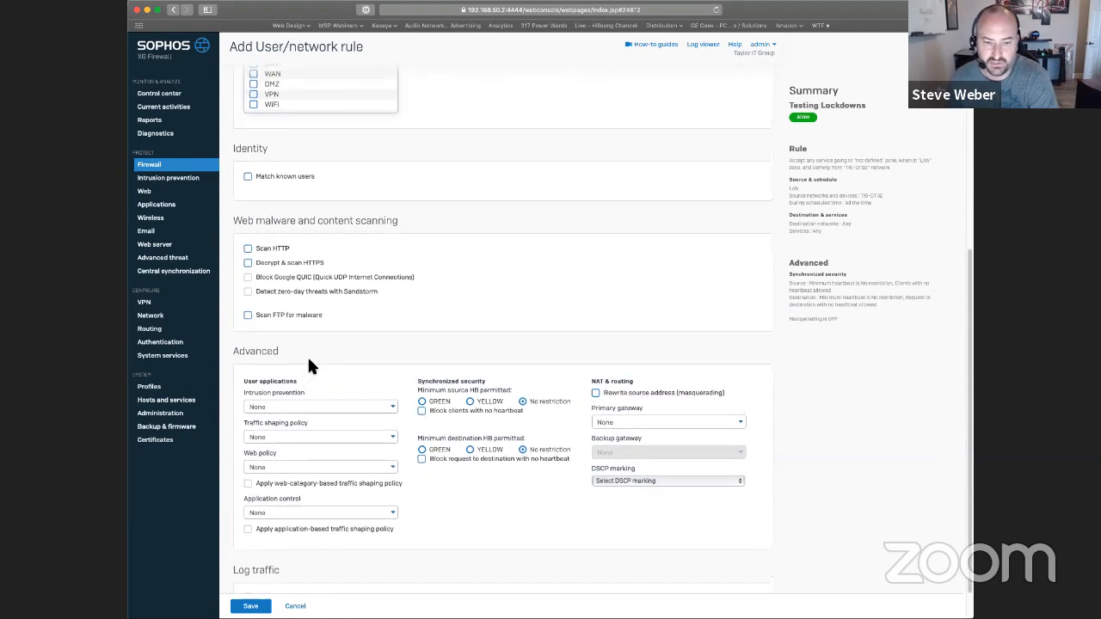
pyautogui.scroll(2, 379, 421)
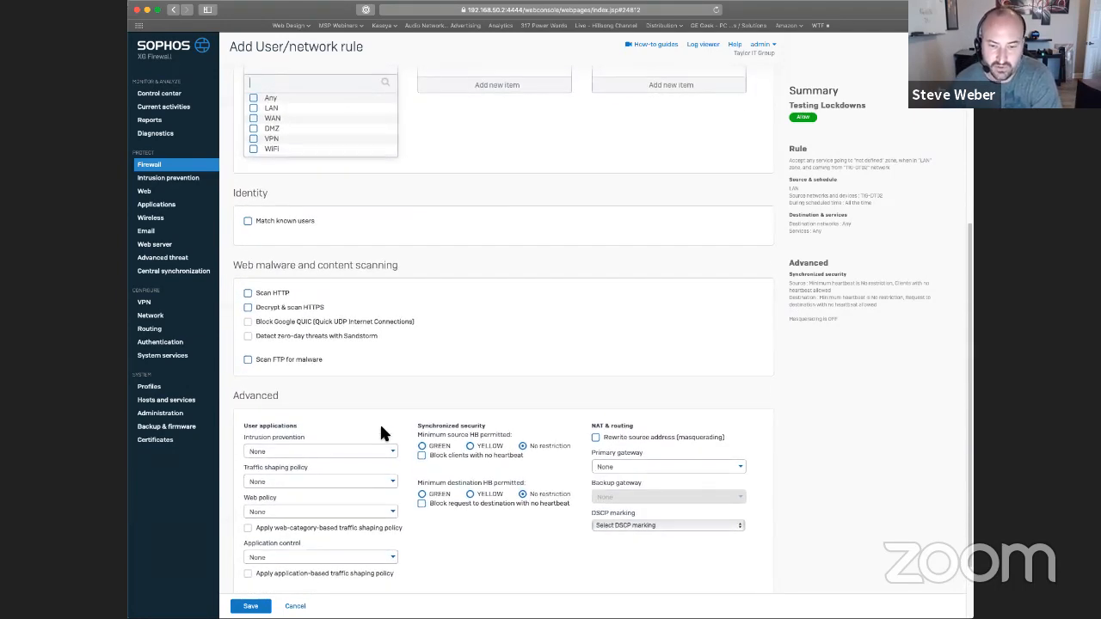
pyautogui.scroll(2, 381, 427)
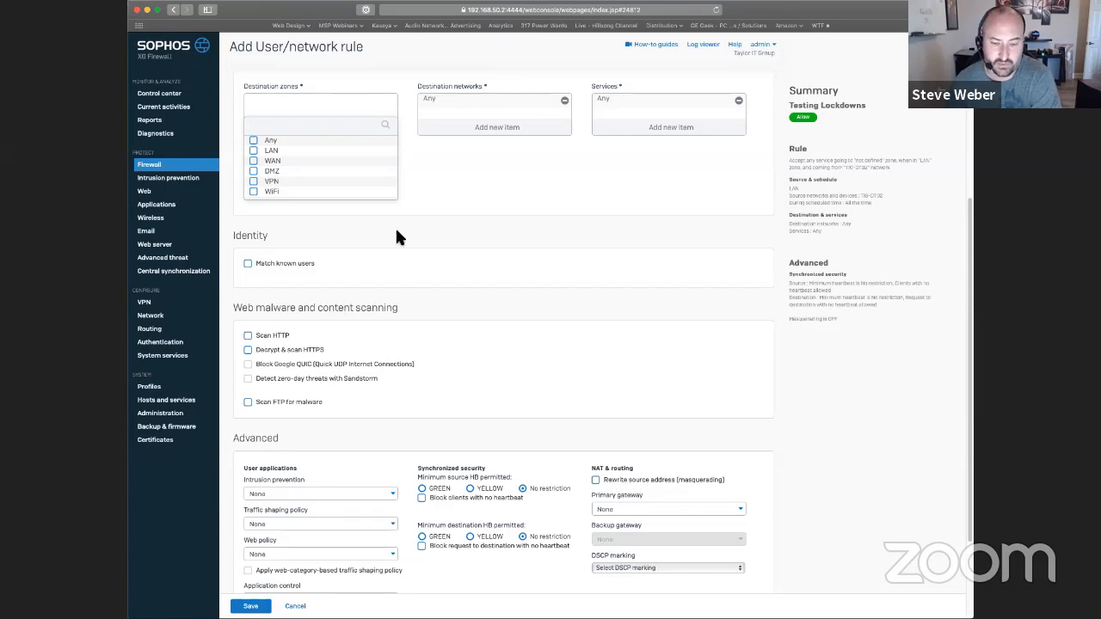
pyautogui.click(254, 163)
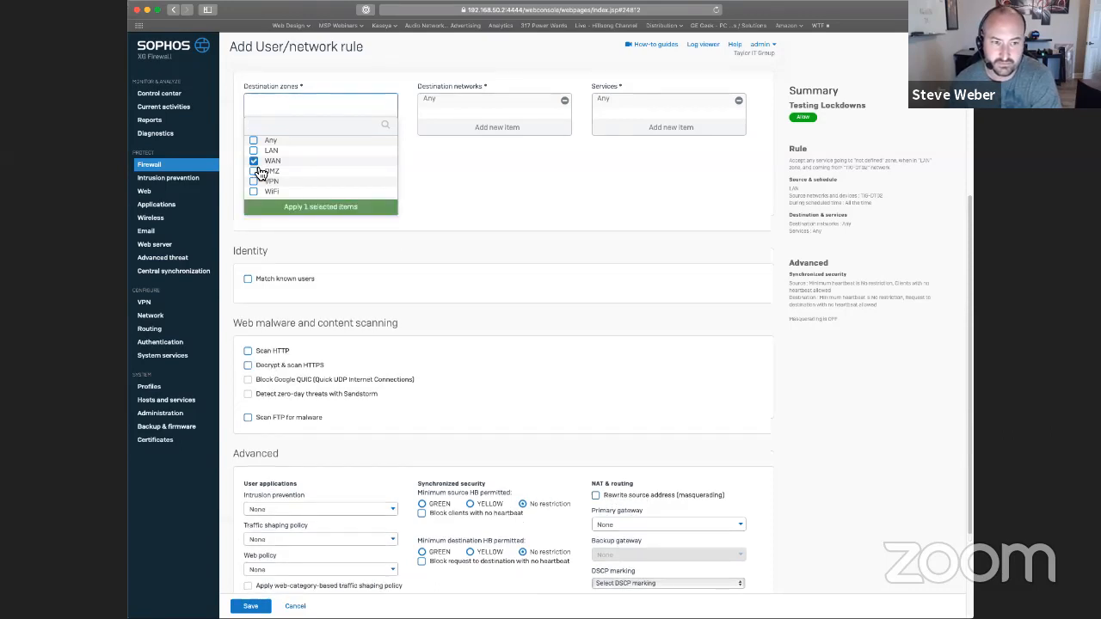
pyautogui.click(300, 211)
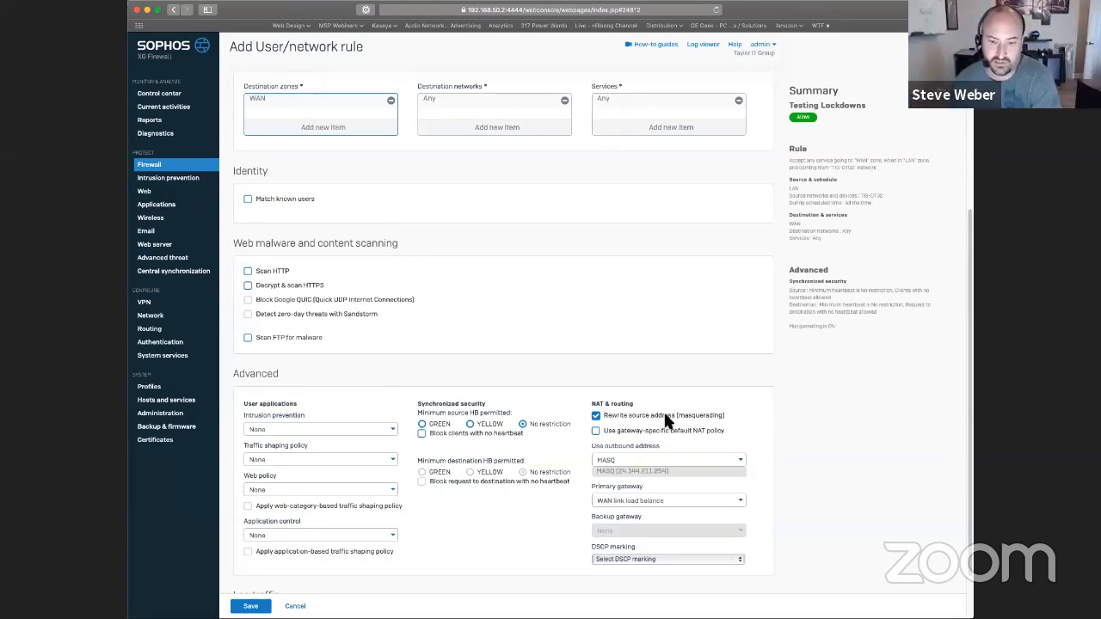
# Step: Review the rule's source, destination, identity, web scanning and advanced settings with WAN as the destination zone
pyautogui.click(129, 300)
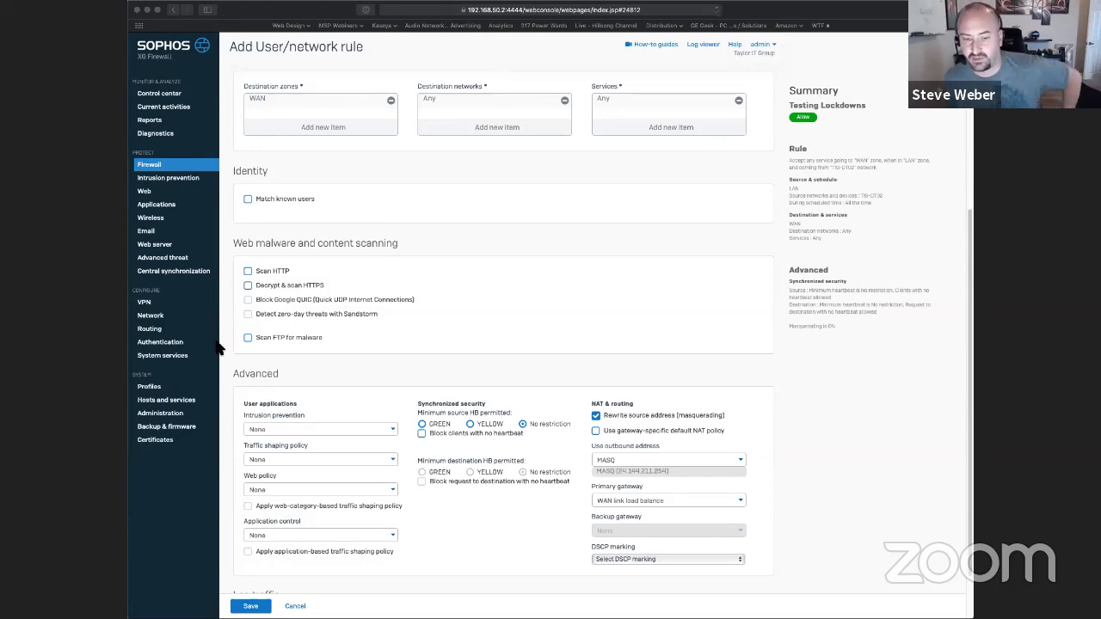
pyautogui.click(339, 243)
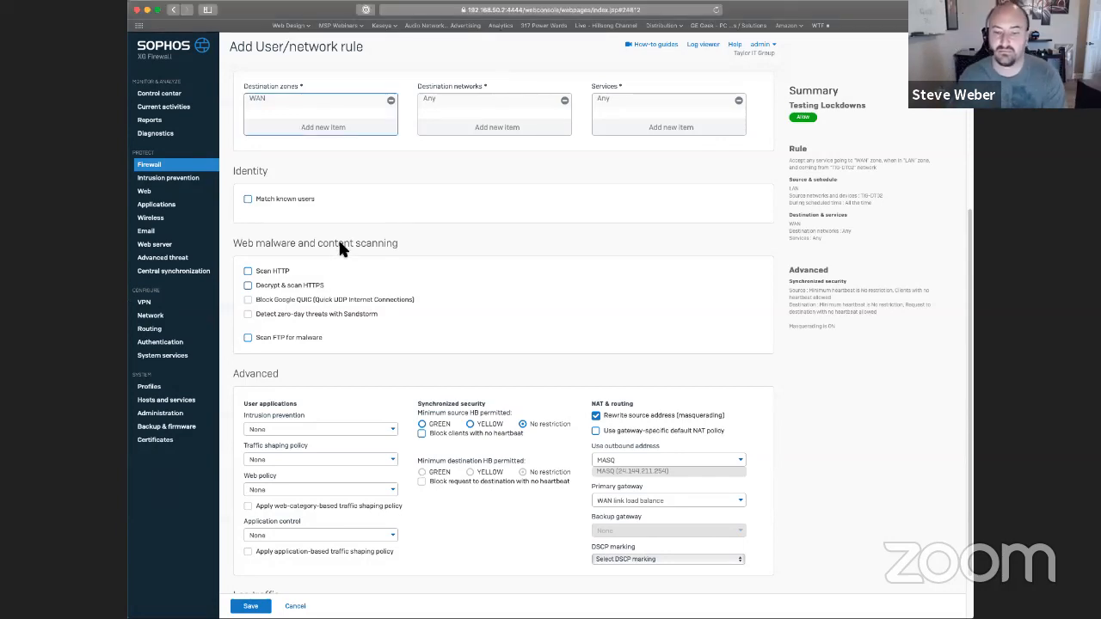
pyautogui.scroll(3, 339, 243)
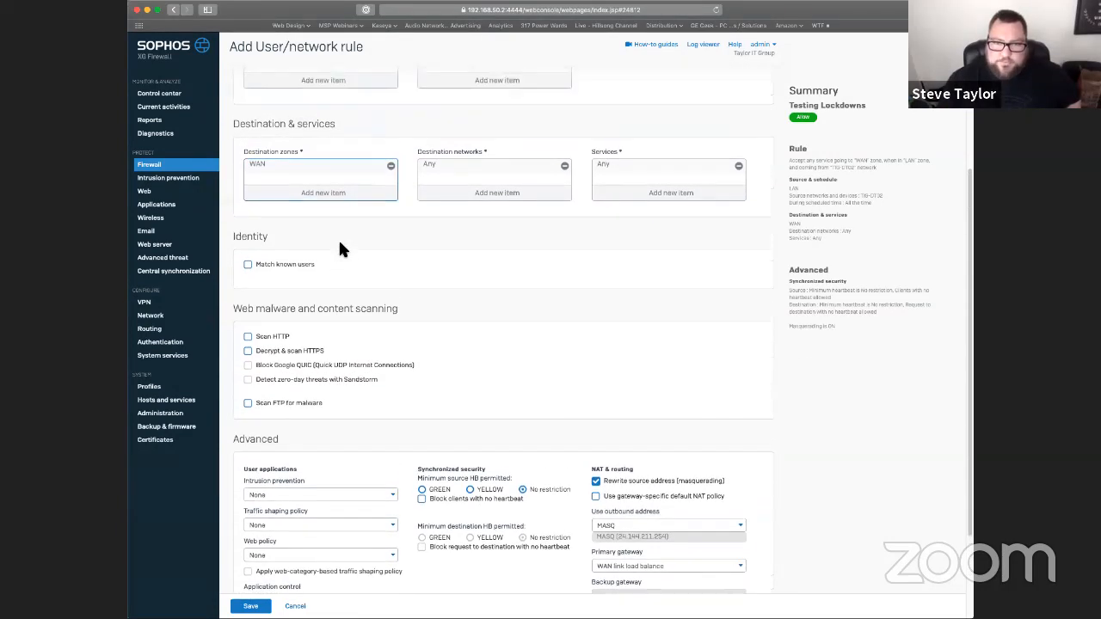
pyautogui.scroll(2, 339, 248)
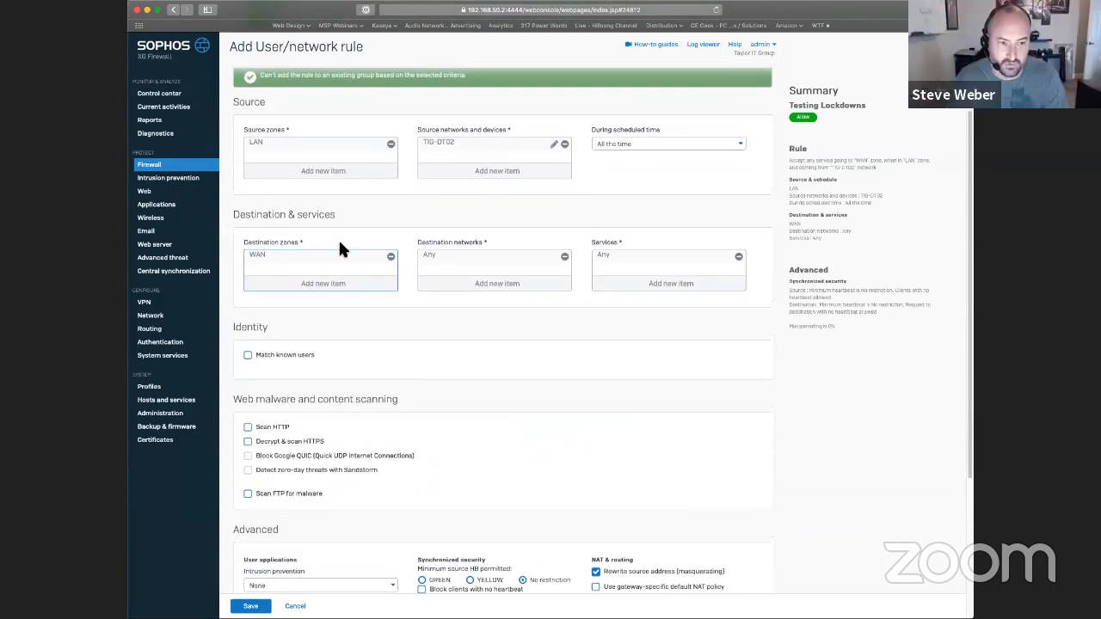
pyautogui.scroll(-2, 339, 248)
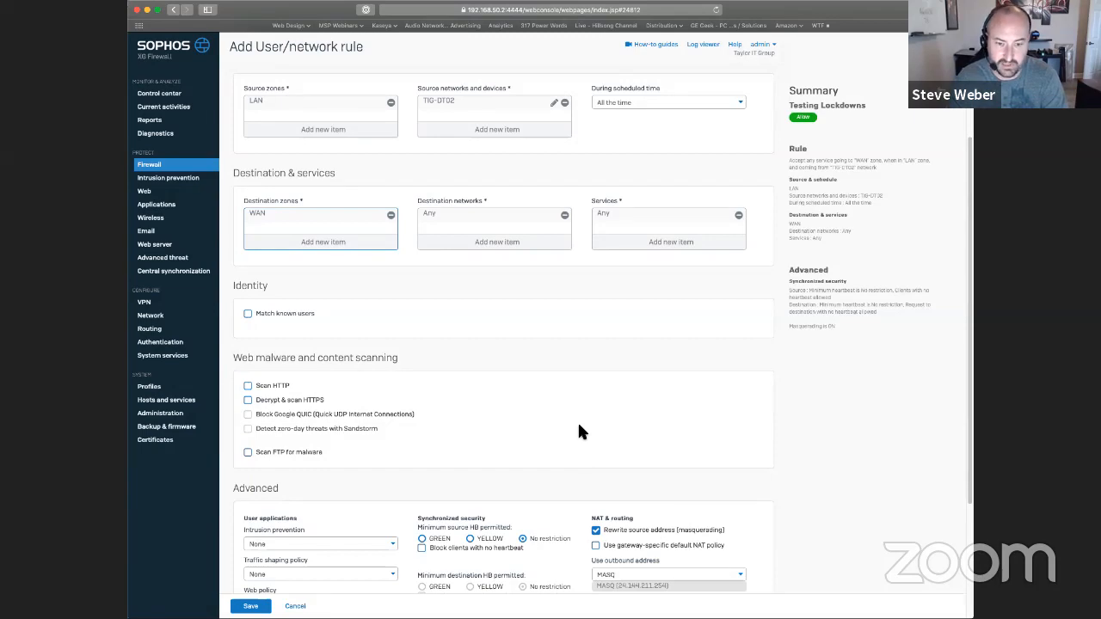
pyautogui.scroll(2, 579, 431)
pyautogui.scroll(1, 579, 431)
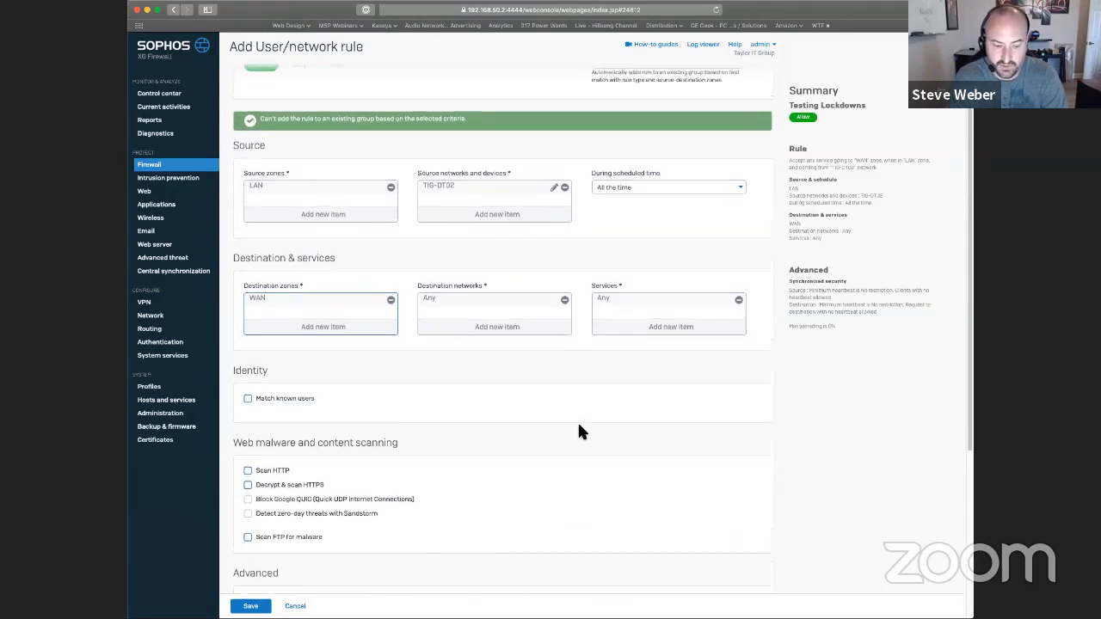
pyautogui.scroll(2, 579, 431)
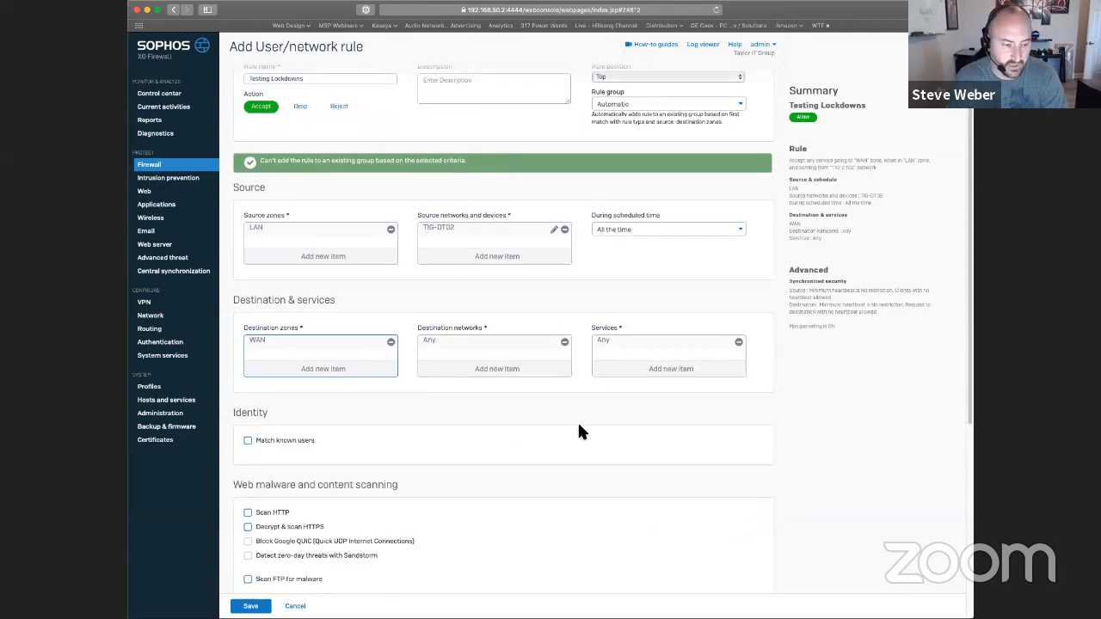
pyautogui.scroll(2, 579, 432)
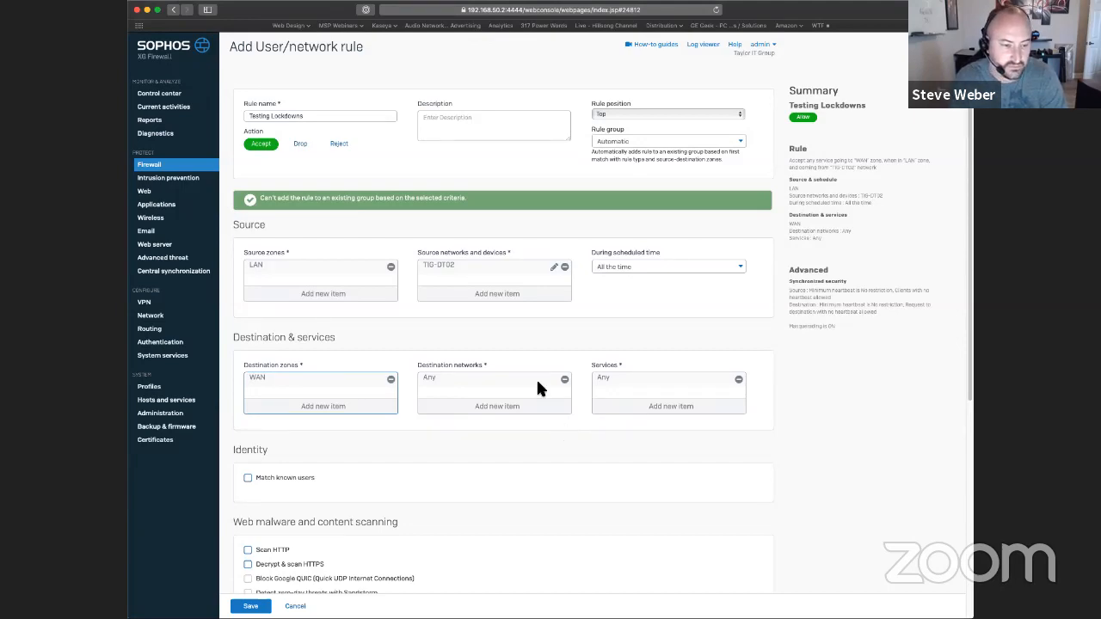
pyautogui.scroll(-3, 557, 484)
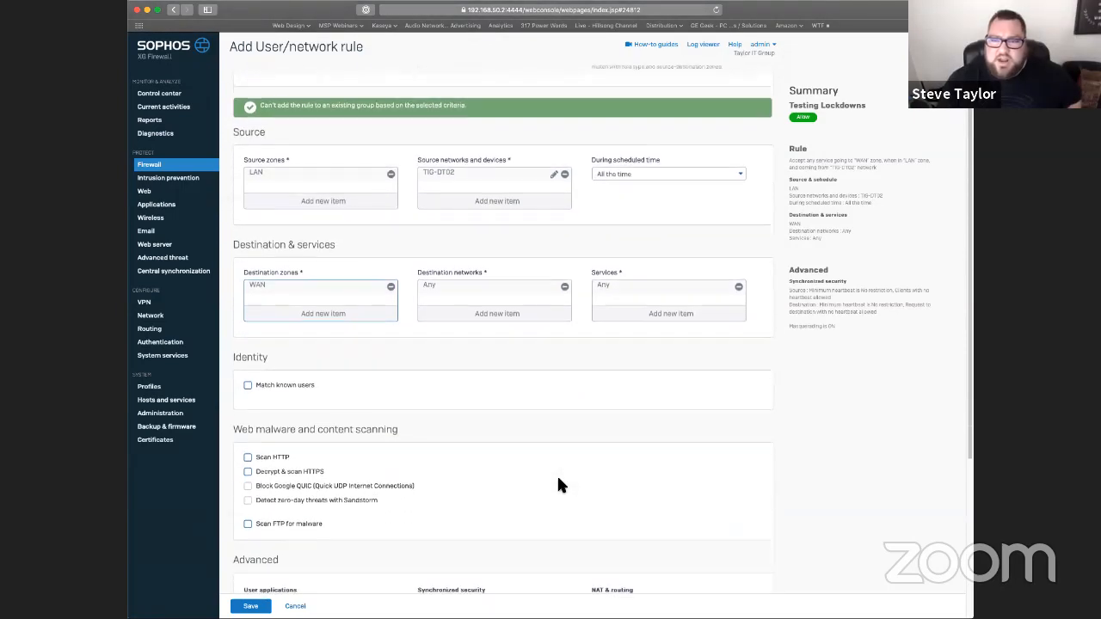
pyautogui.scroll(-1, 558, 485)
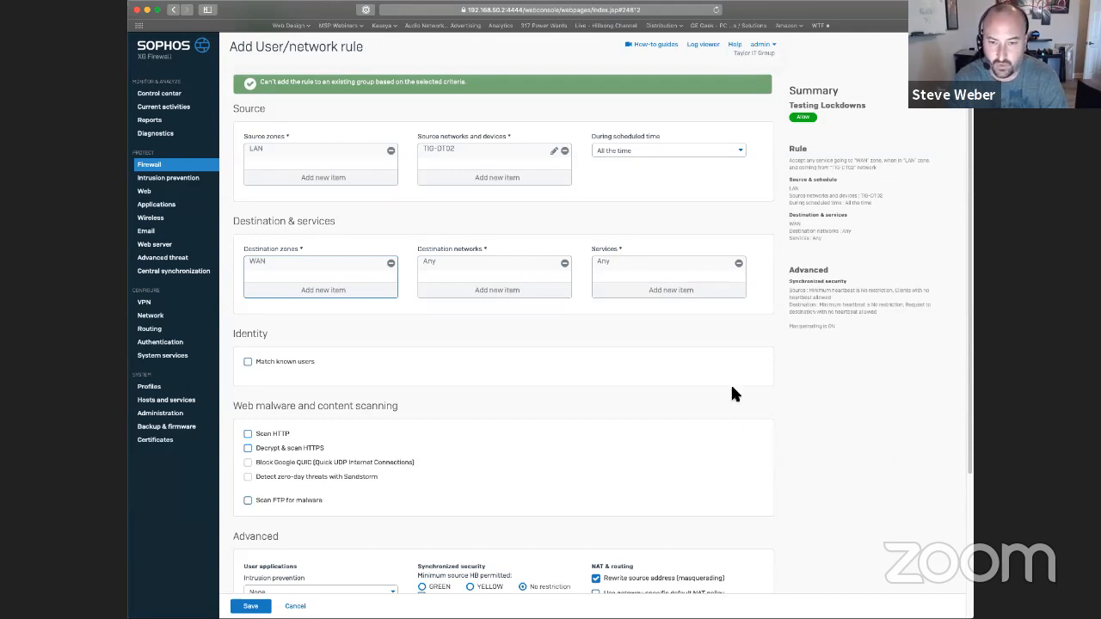
pyautogui.scroll(-1, 733, 393)
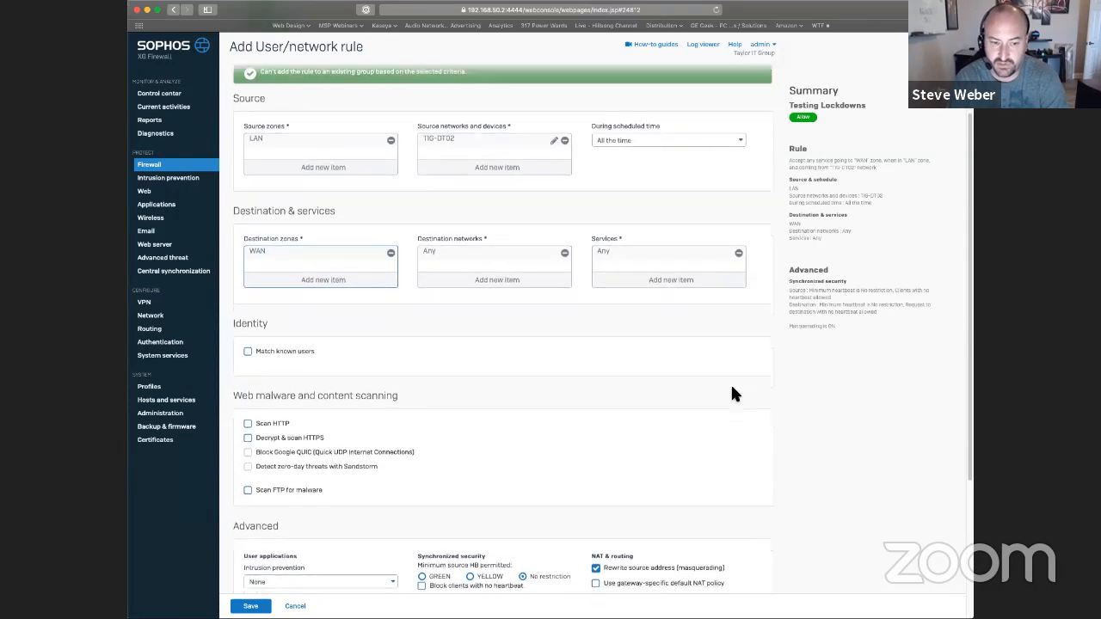
pyautogui.scroll(-4, 732, 393)
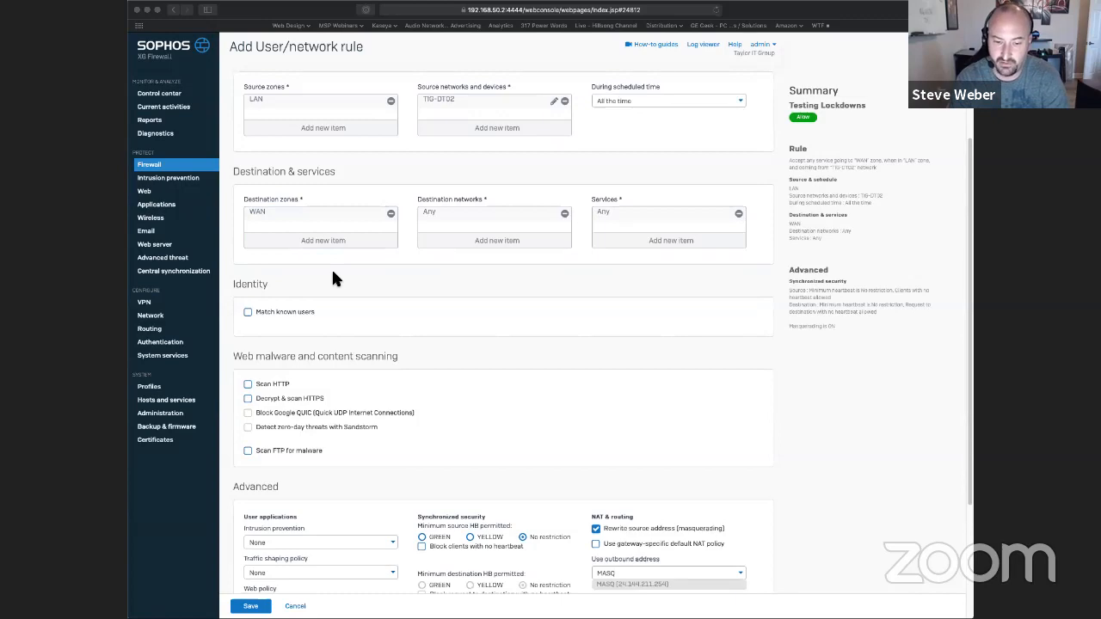
pyautogui.scroll(-1, 335, 278)
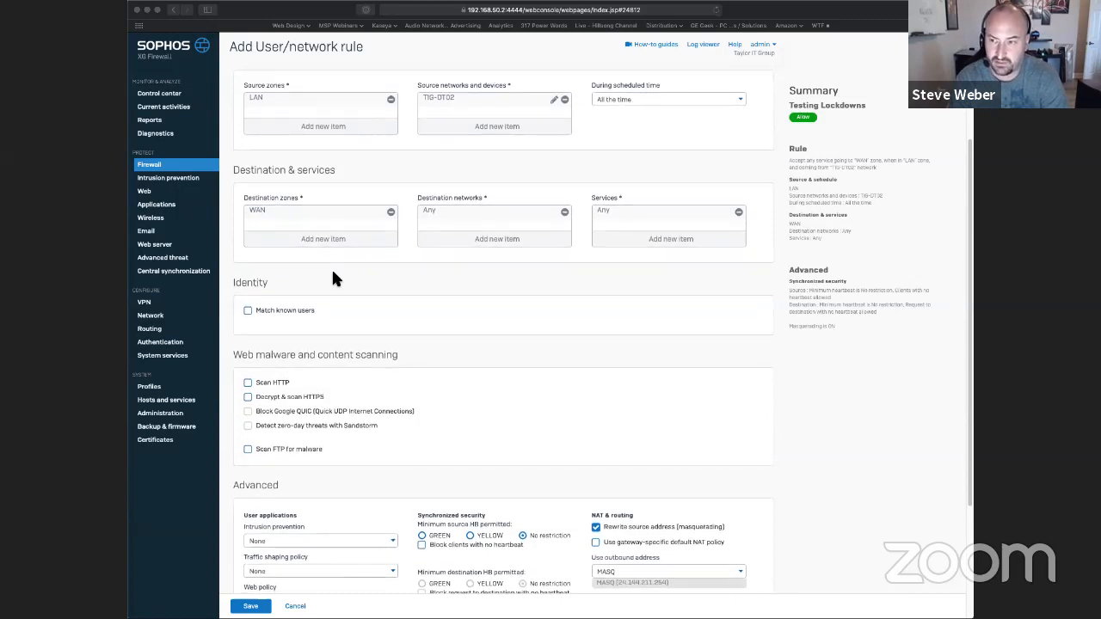
pyautogui.scroll(-1, 336, 277)
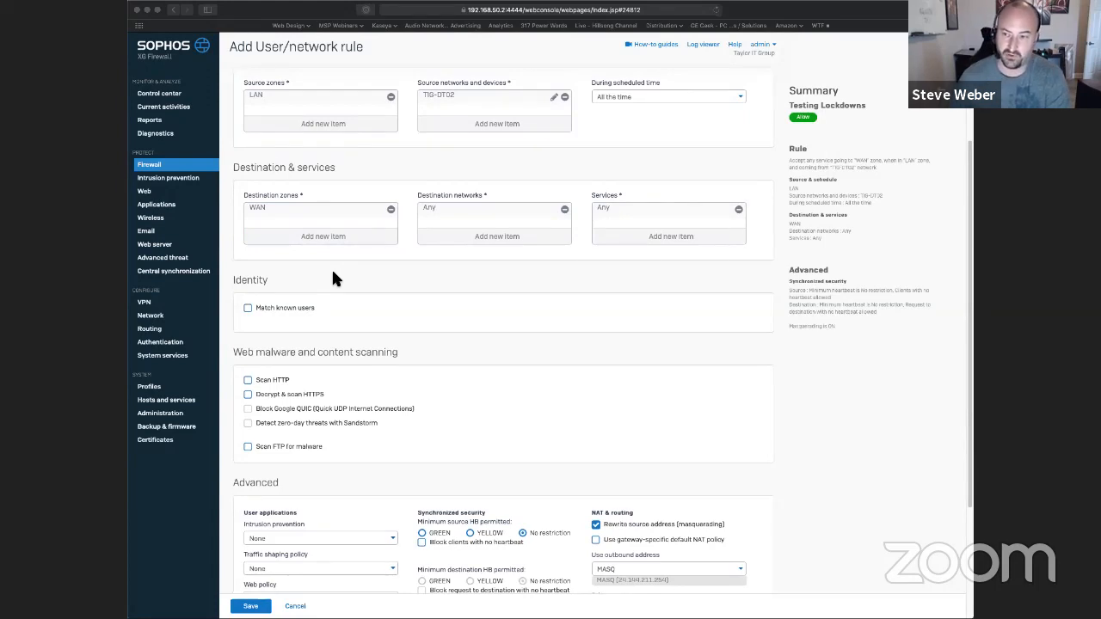
# Step: Try matching known users and showing the captive portal to unknown users under Identity, and turn user matching off again
pyautogui.click(247, 308)
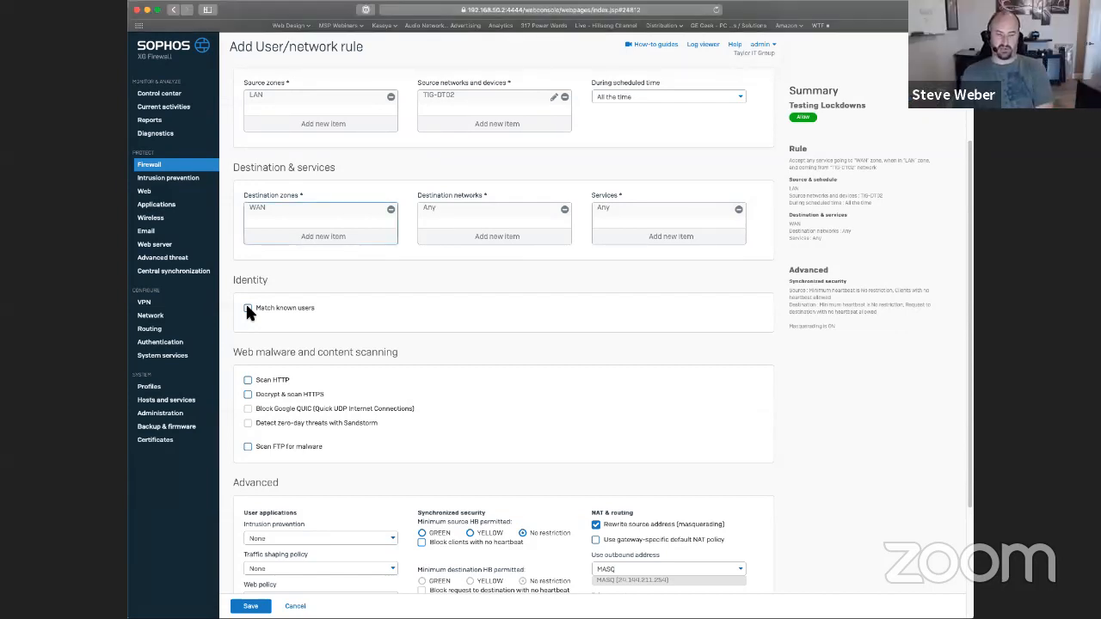
pyautogui.click(248, 308)
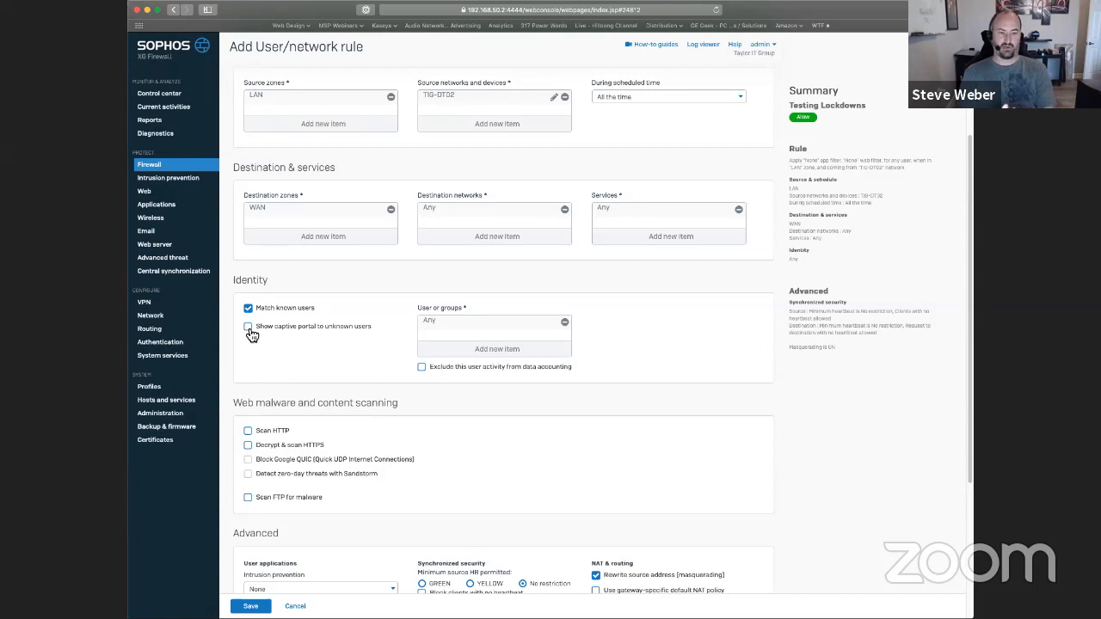
pyautogui.click(249, 328)
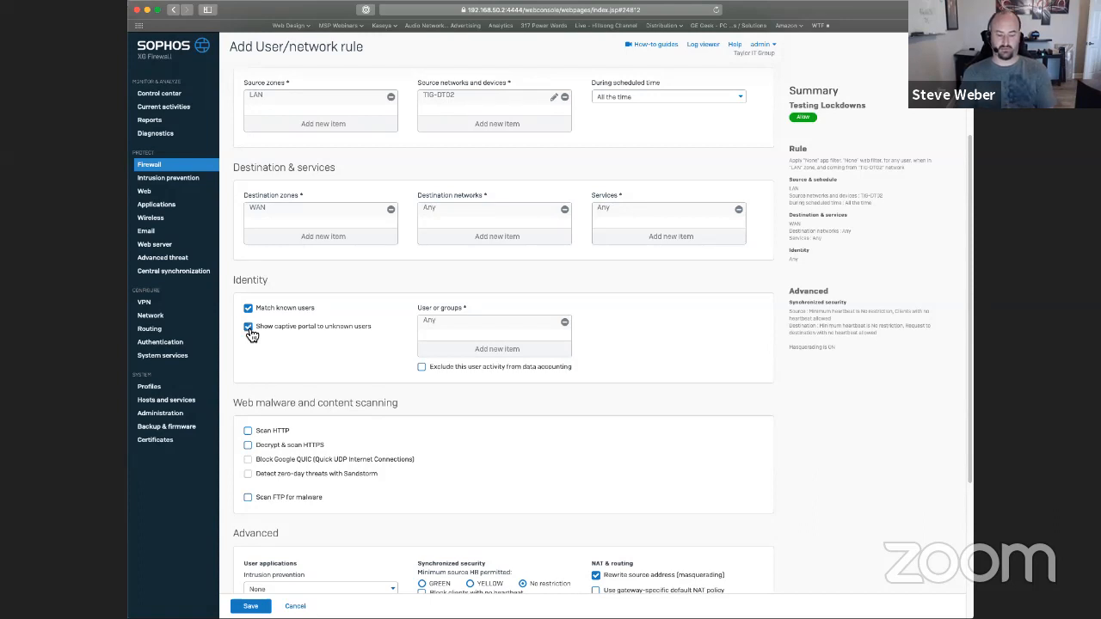
pyautogui.click(252, 335)
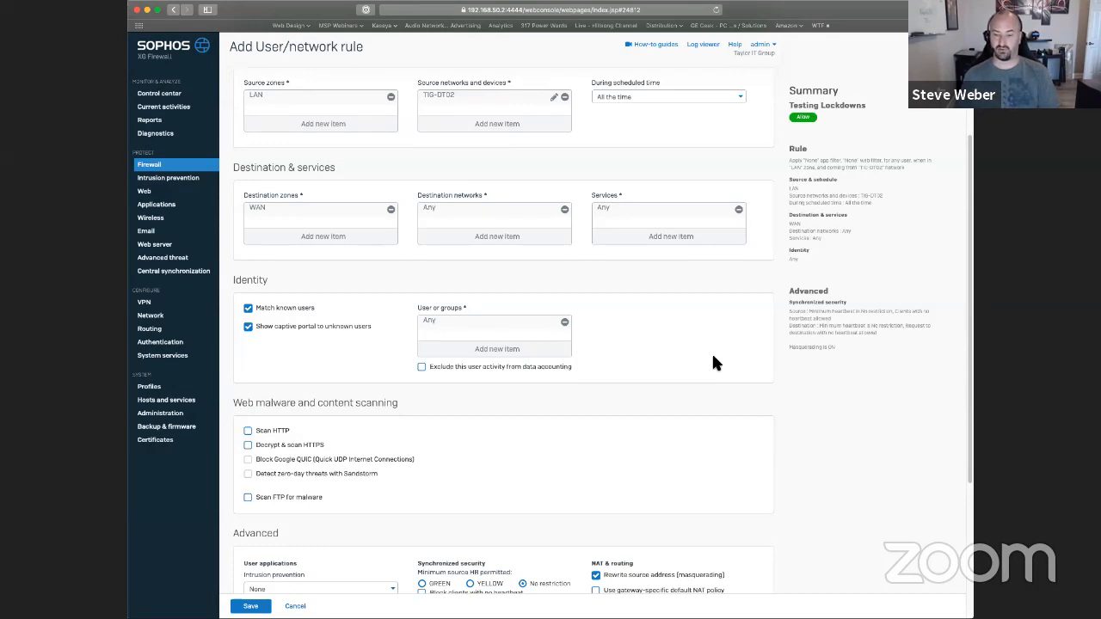
pyautogui.click(249, 312)
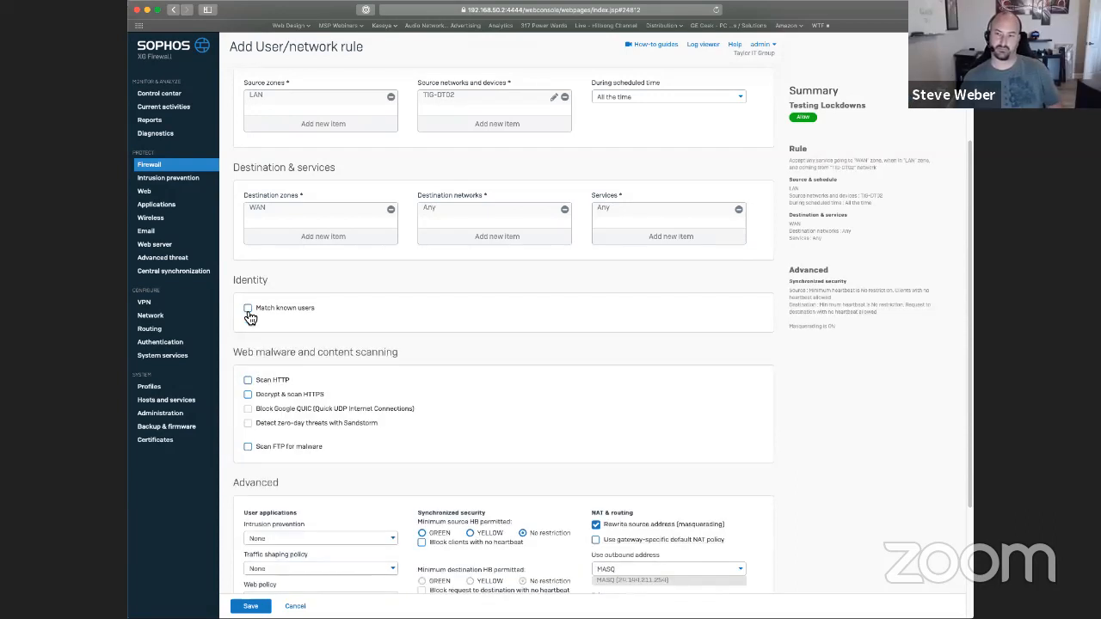
pyautogui.click(252, 312)
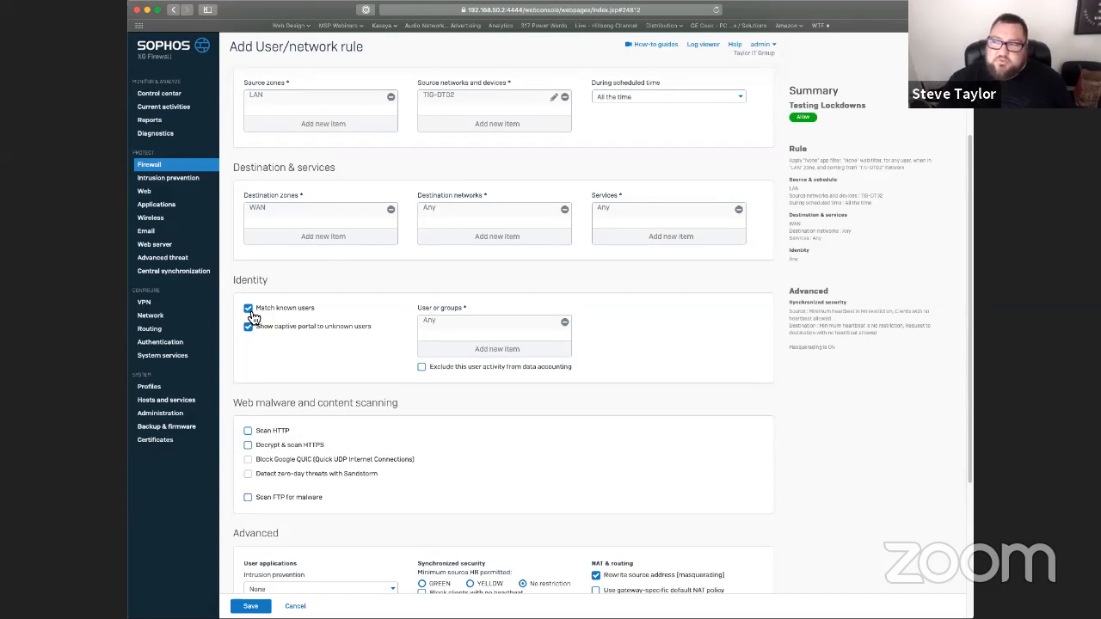
pyautogui.click(249, 308)
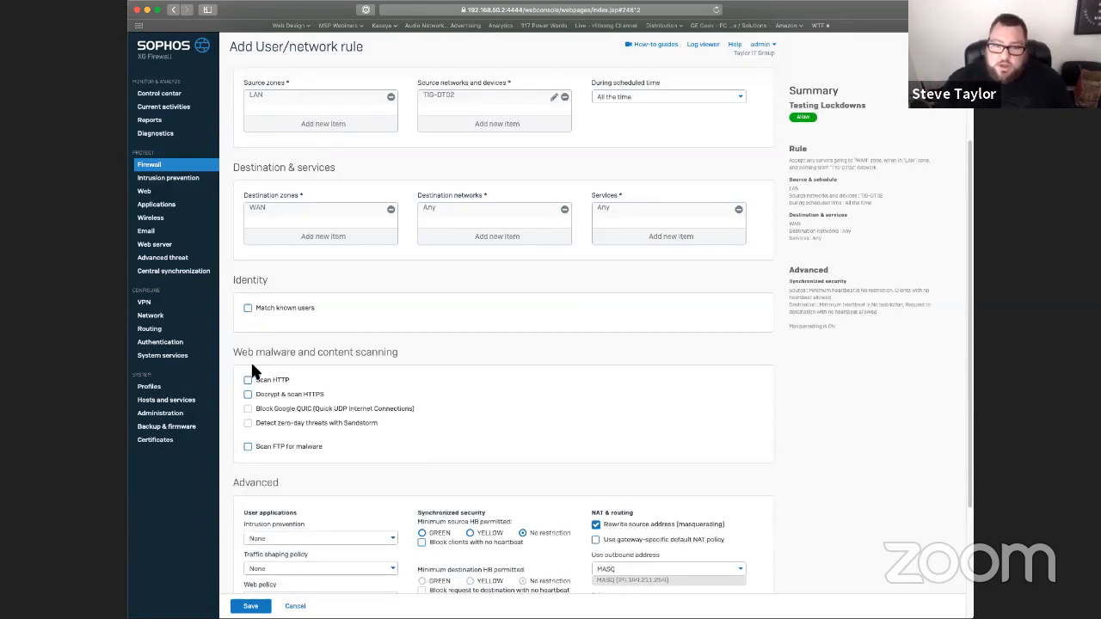
pyautogui.scroll(-3, 251, 364)
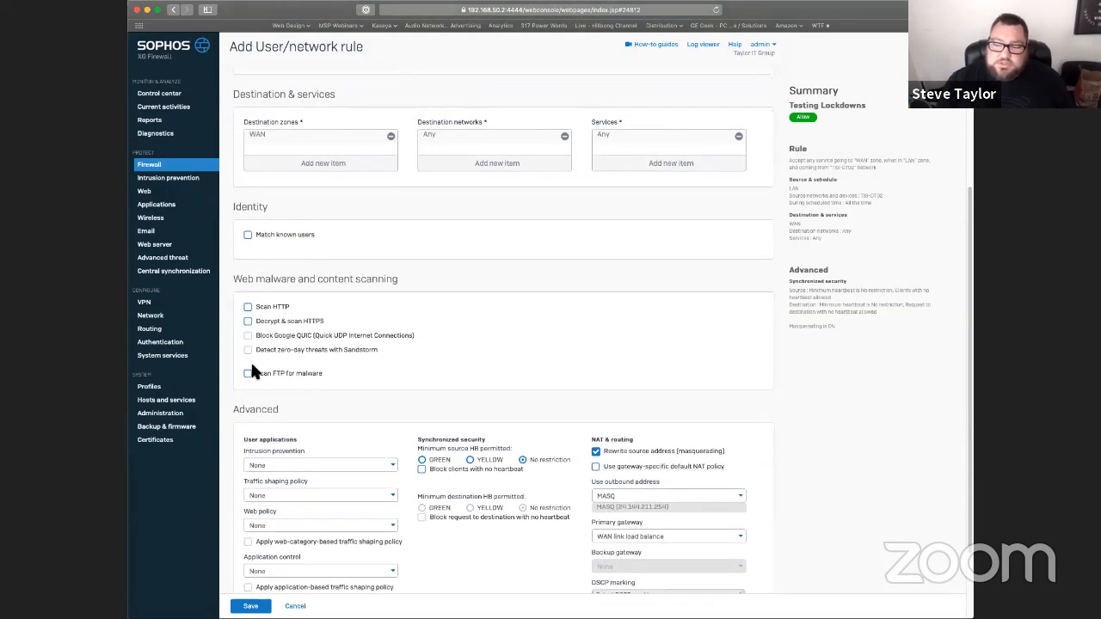
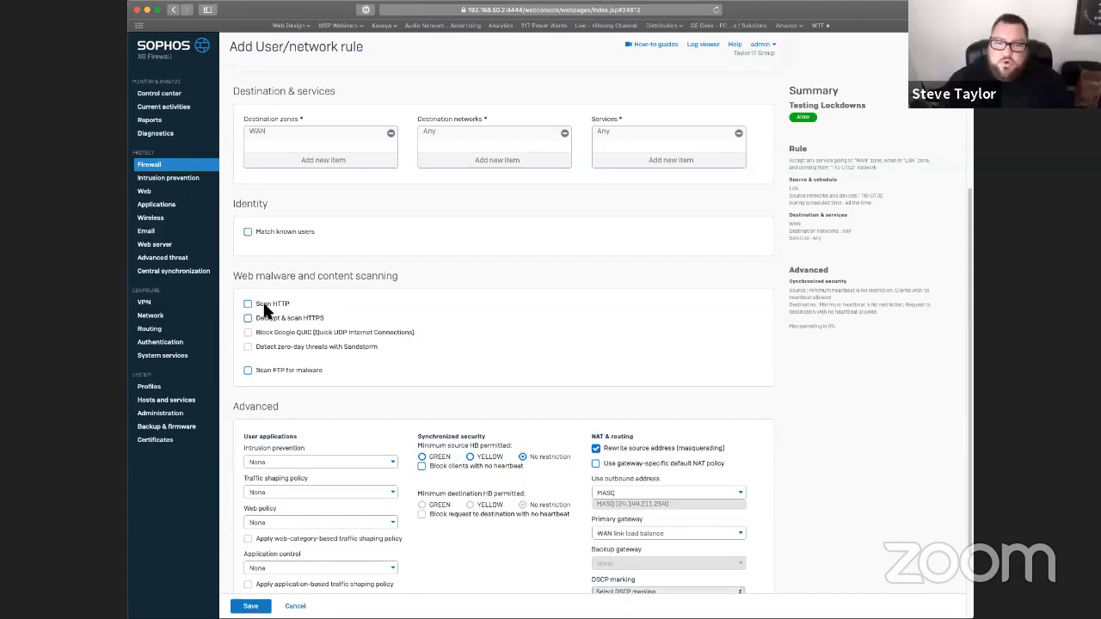
# Step: Enable Scan HTTP, Block Google QUIC and Detect zero-day threats with Sandstorm under Web malware and content scanning
pyautogui.scroll(5, 265, 310)
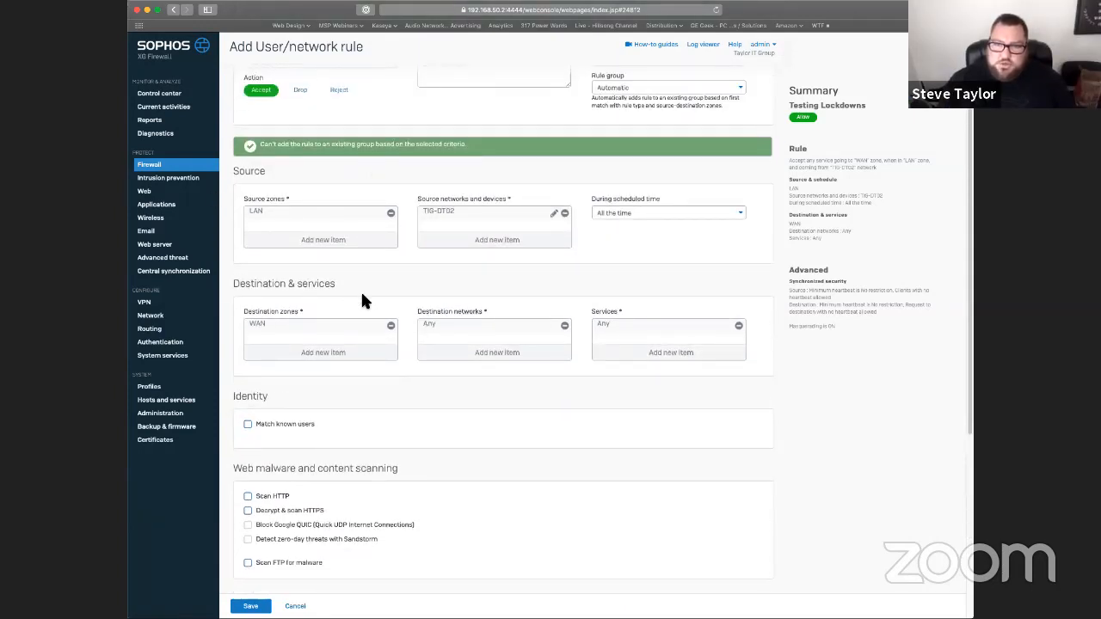
pyautogui.scroll(-3, 362, 297)
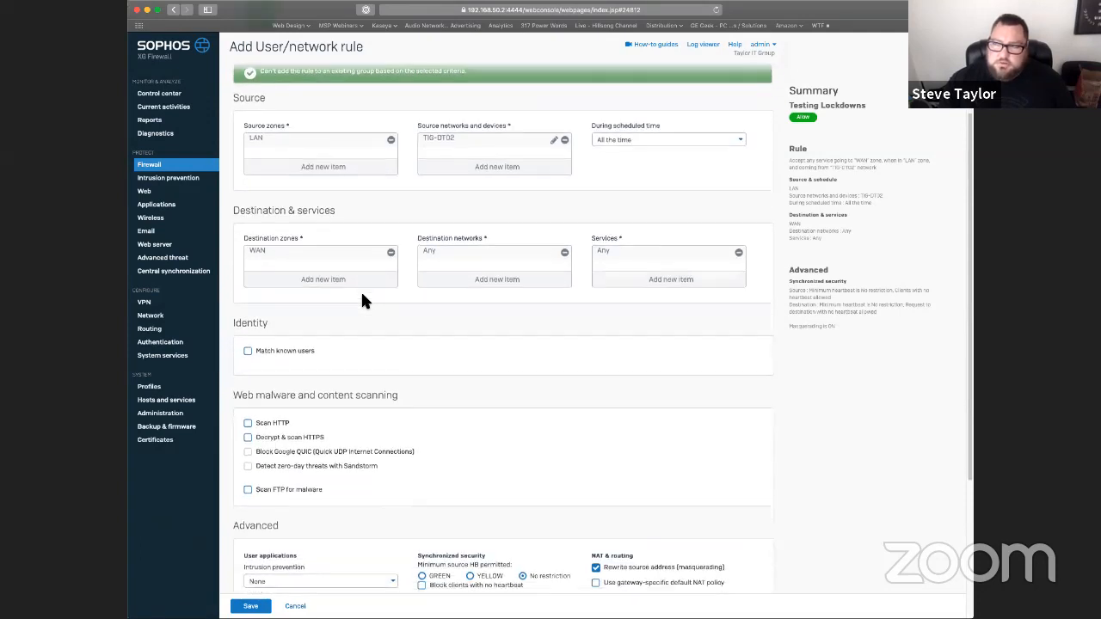
pyautogui.press('super+Tab')
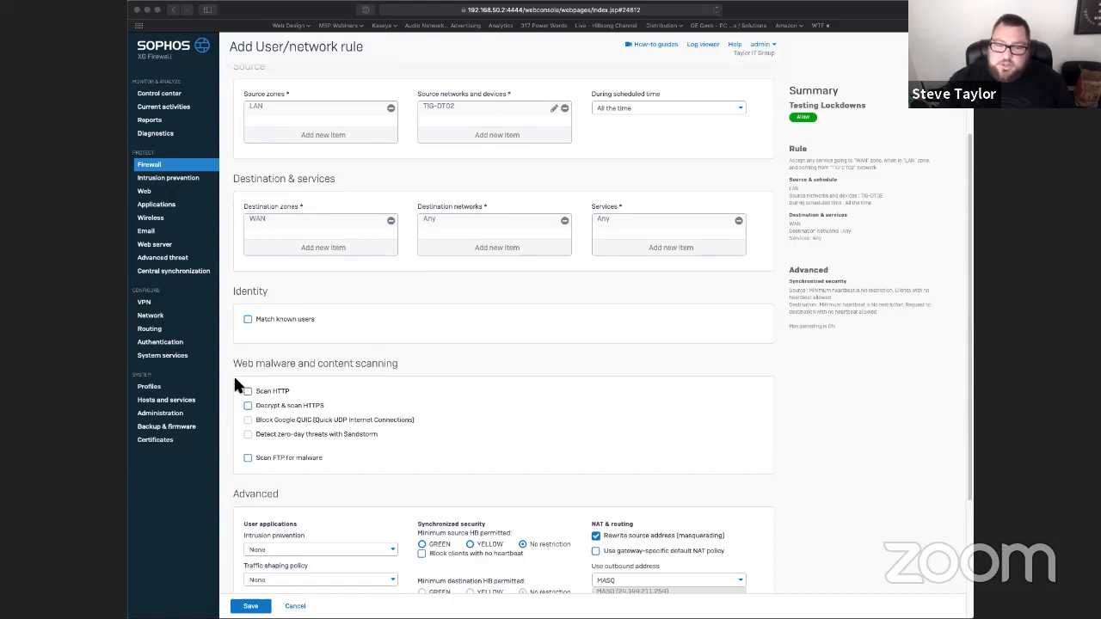
pyautogui.click(249, 394)
pyautogui.click(249, 394)
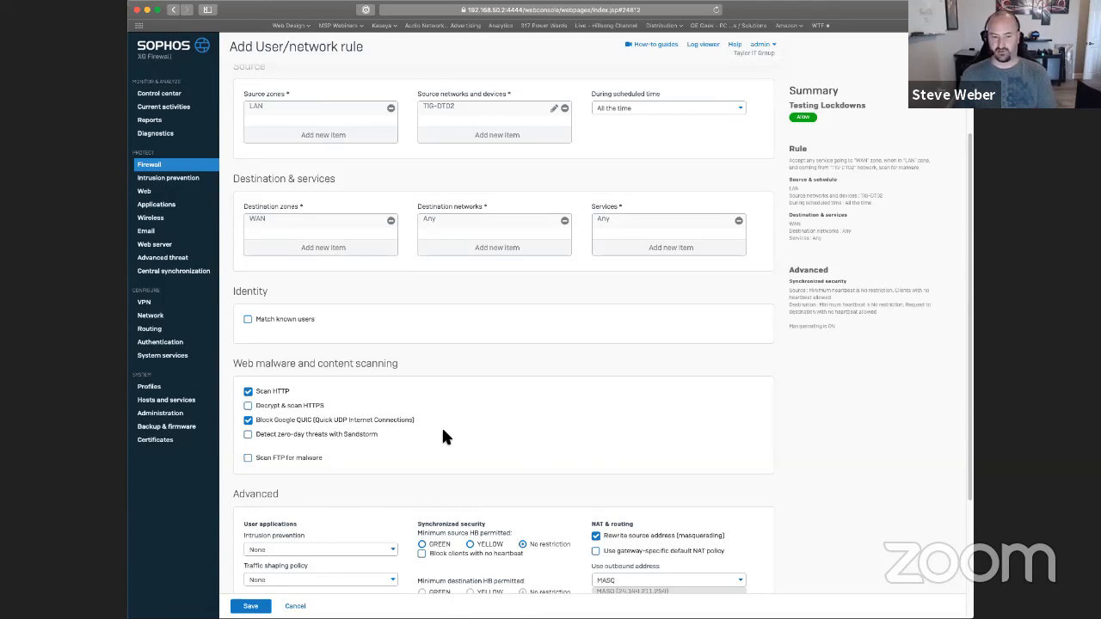
pyautogui.scroll(-3, 443, 431)
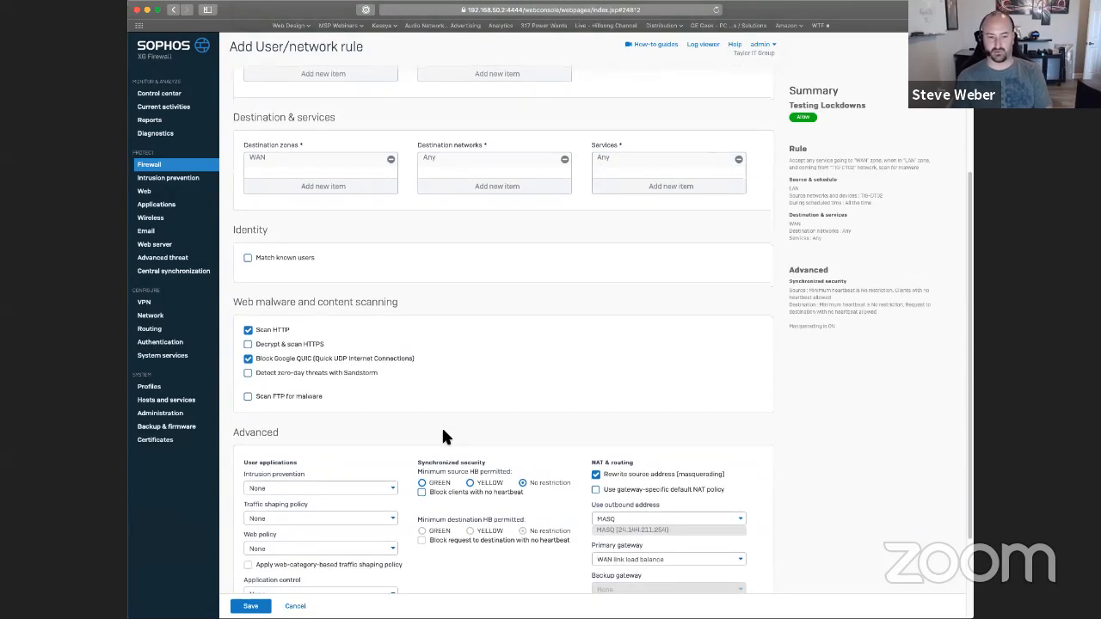
pyautogui.click(249, 375)
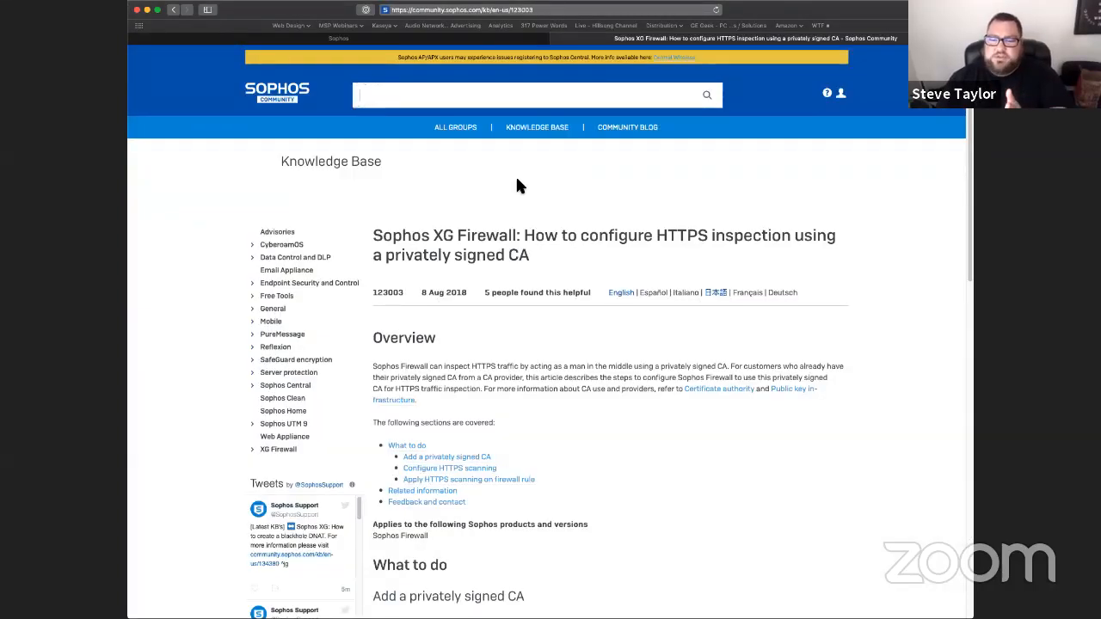
# Step: Review the Sophos knowledge base article on configuring HTTPS inspection with a privately signed CA, and return to the search results
pyautogui.scroll(-2, 614, 282)
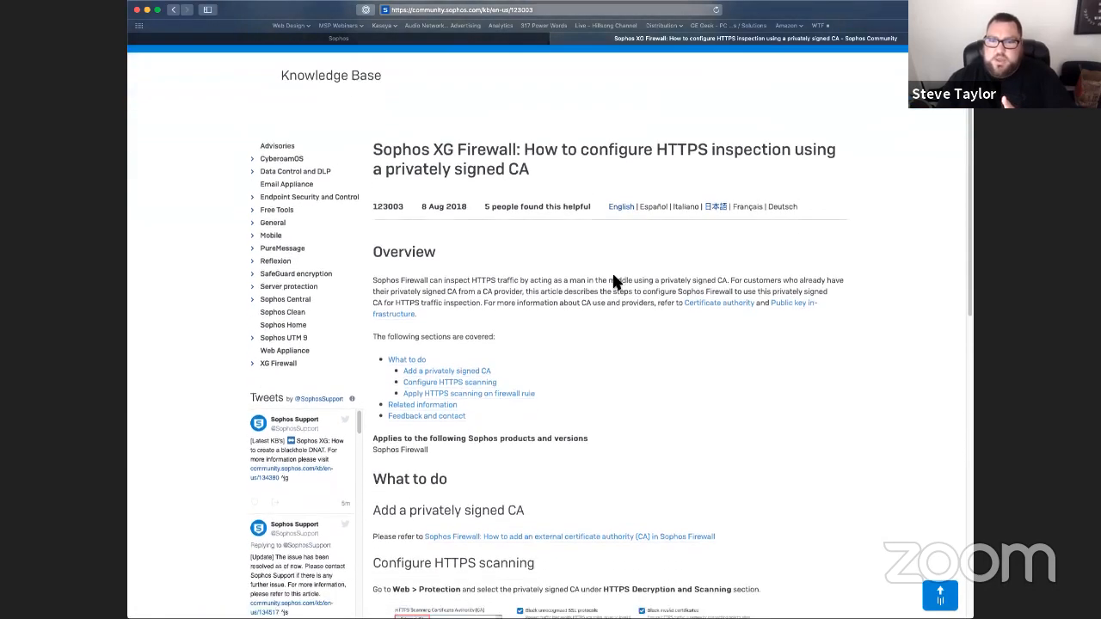
pyautogui.scroll(-1, 613, 277)
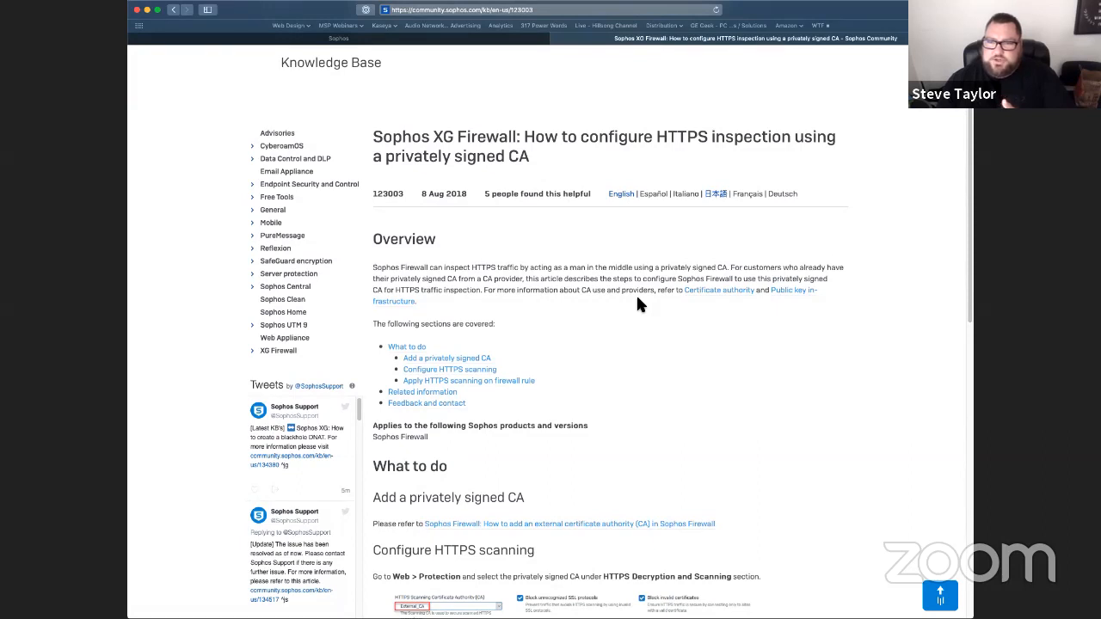
pyautogui.scroll(-1, 638, 303)
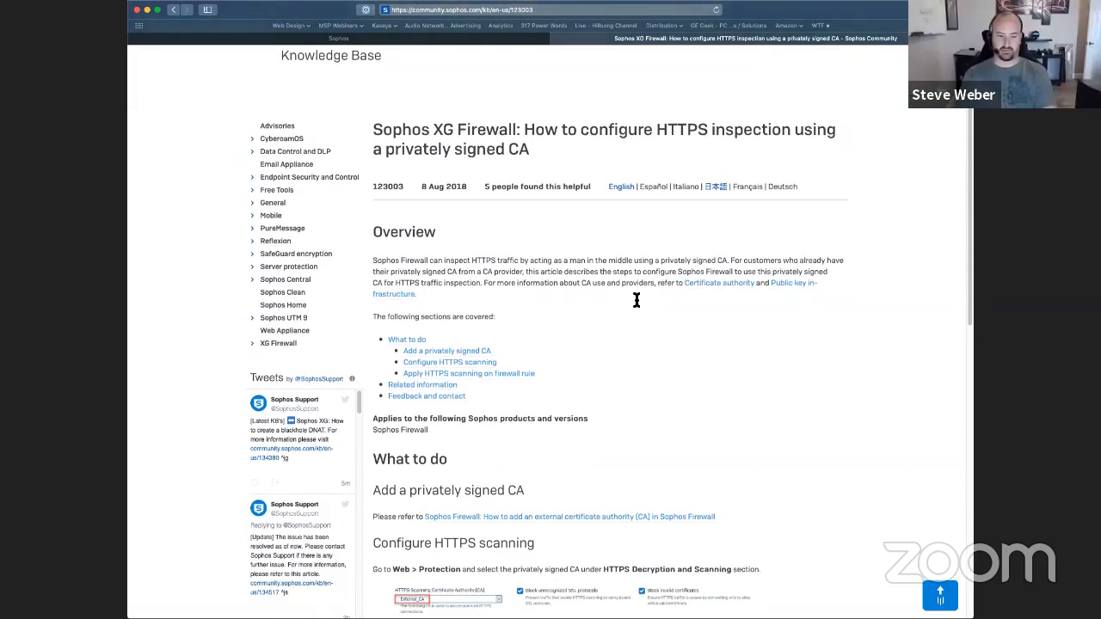
pyautogui.click(496, 10)
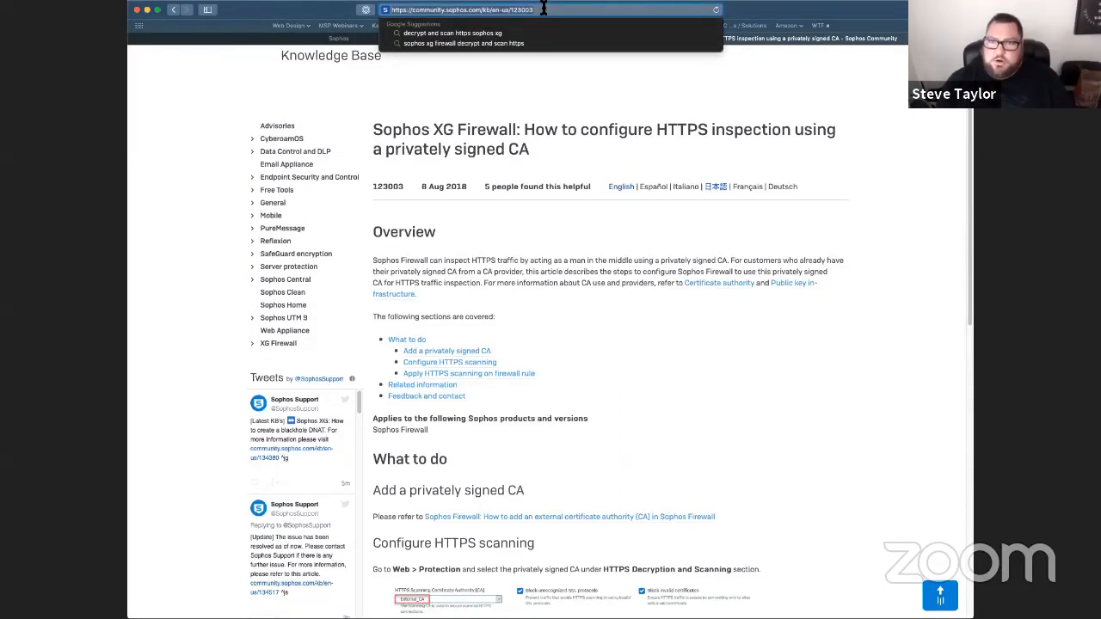
pyautogui.click(570, 131)
pyautogui.click(263, 39)
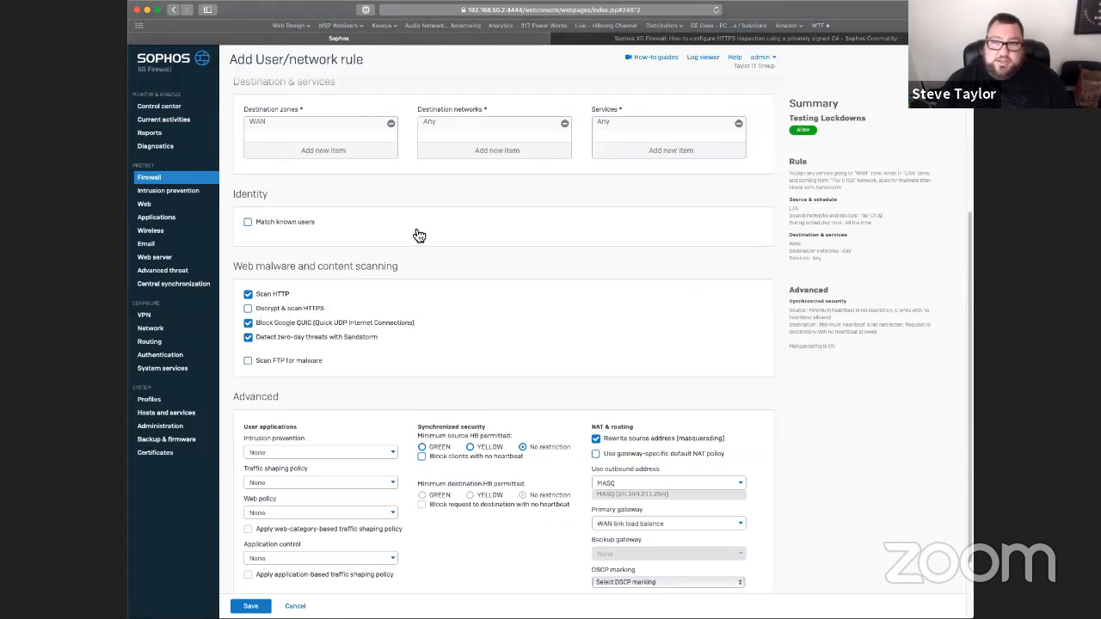
pyautogui.click(596, 39)
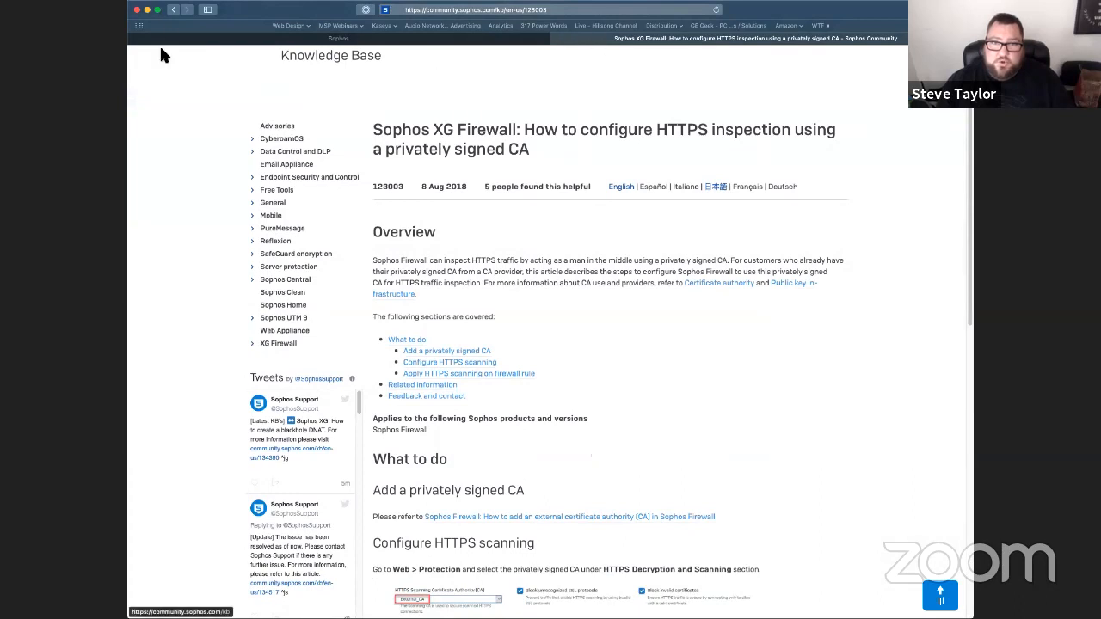
pyautogui.click(173, 10)
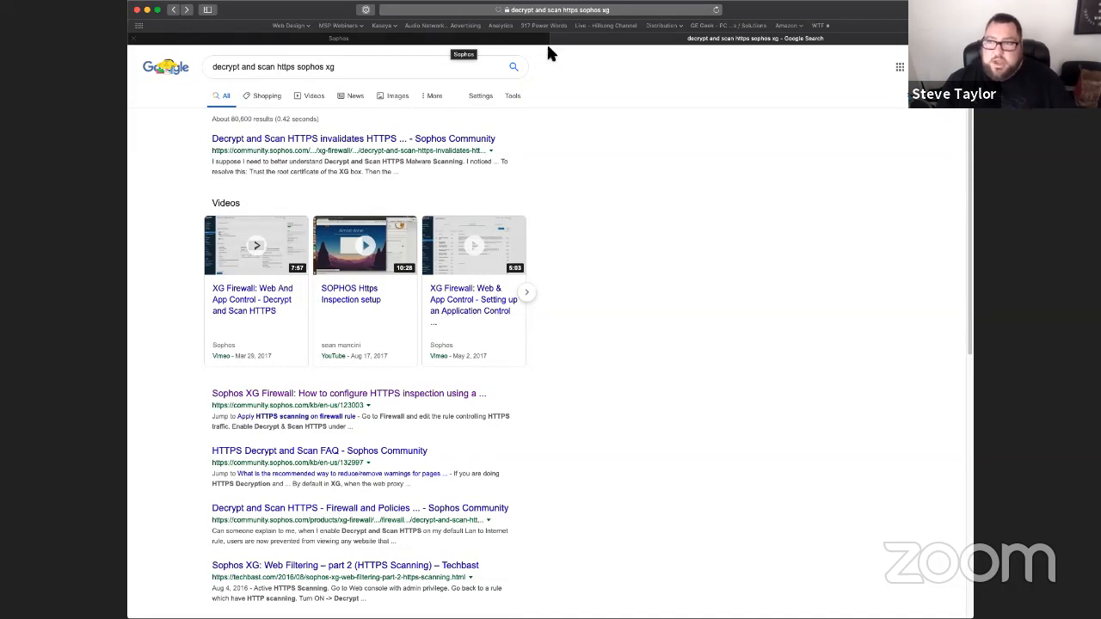
# Step: Enable Scan FTP for malware in the Testing Lockdowns rule, save the rule and dismiss the notification
pyautogui.click(236, 43)
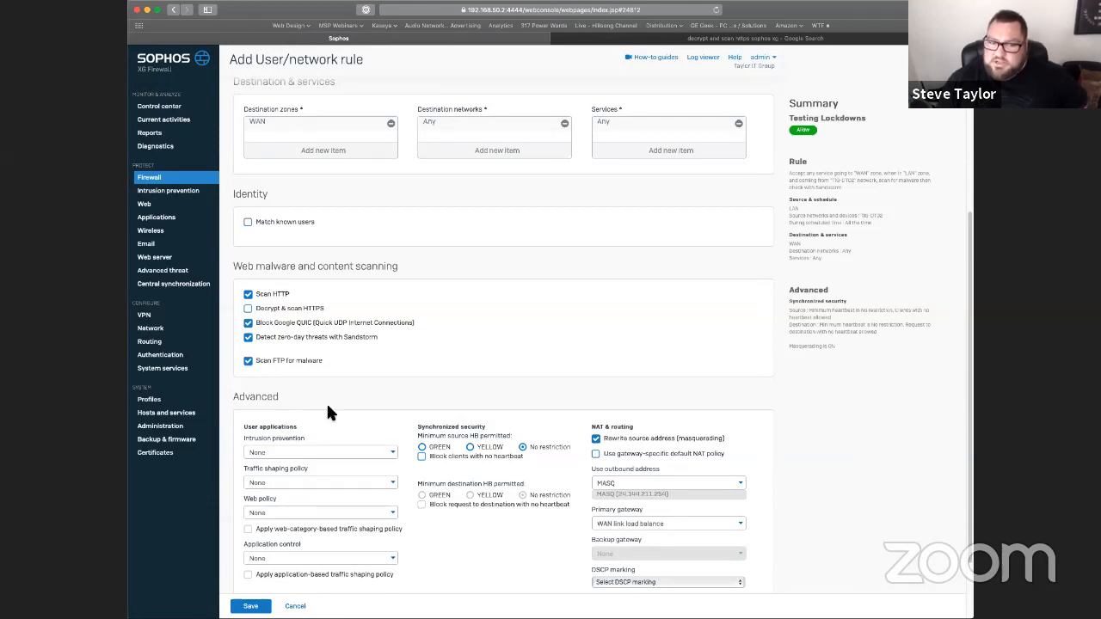
pyautogui.scroll(-3, 327, 409)
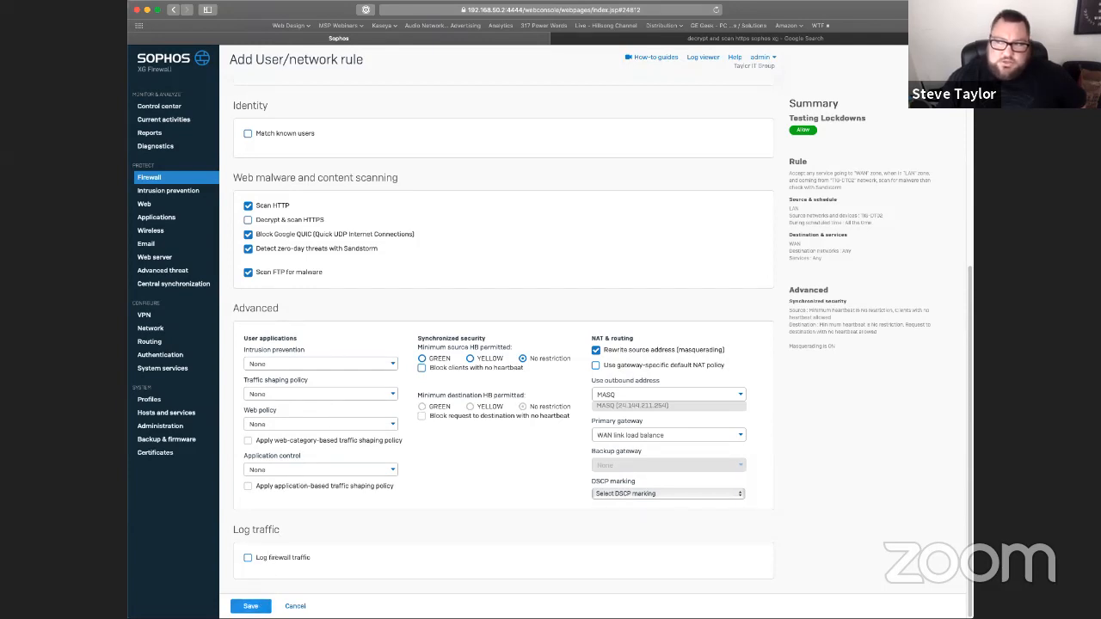
pyautogui.click(251, 607)
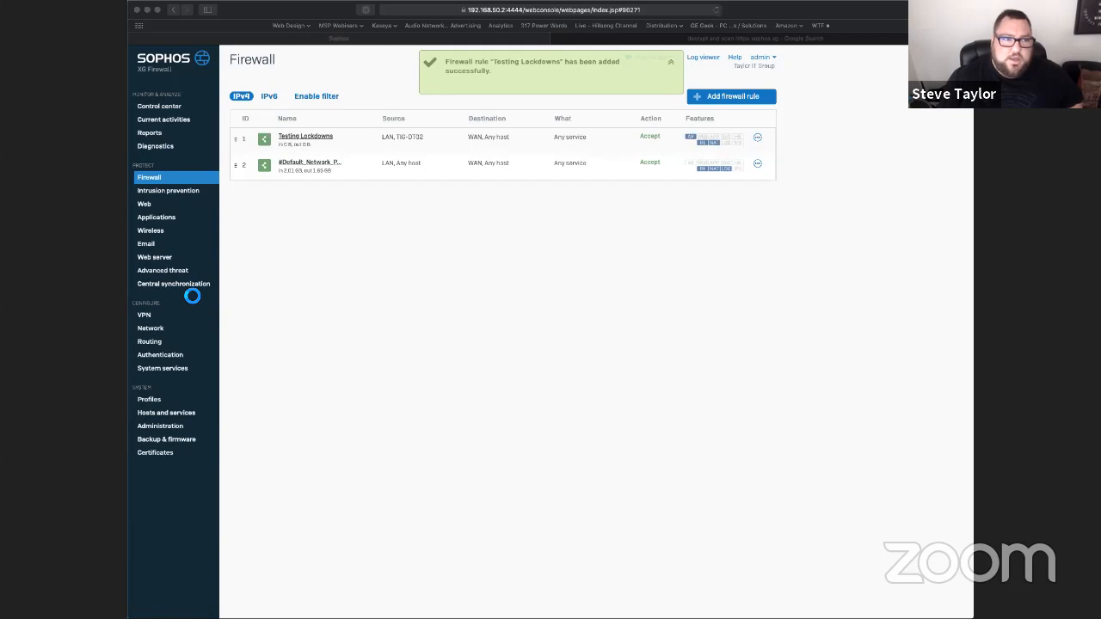
pyautogui.click(192, 296)
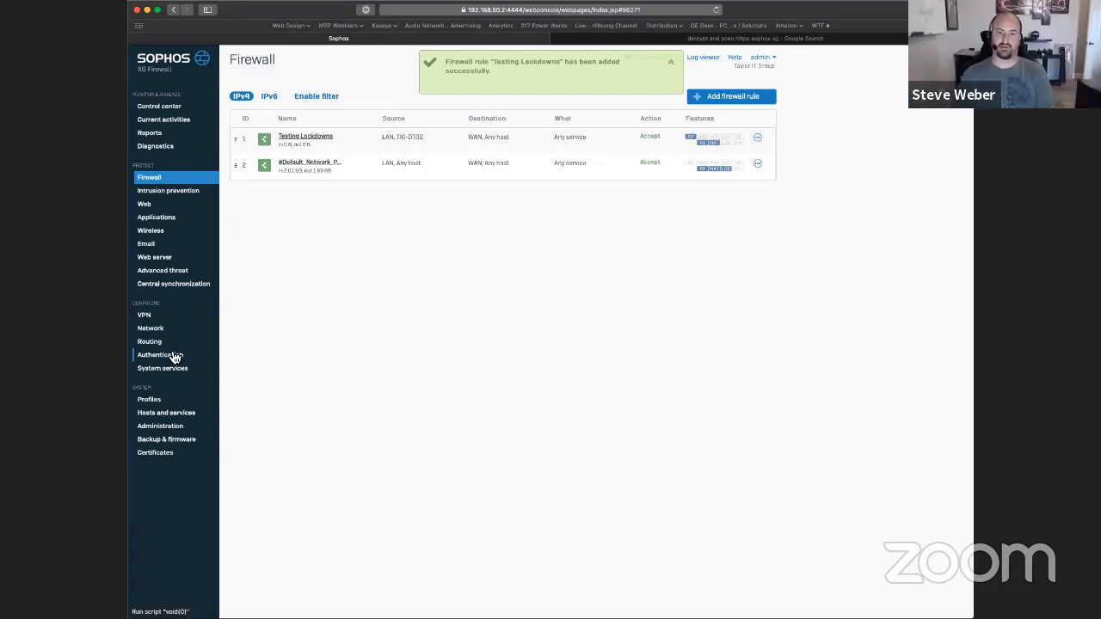
pyautogui.click(672, 64)
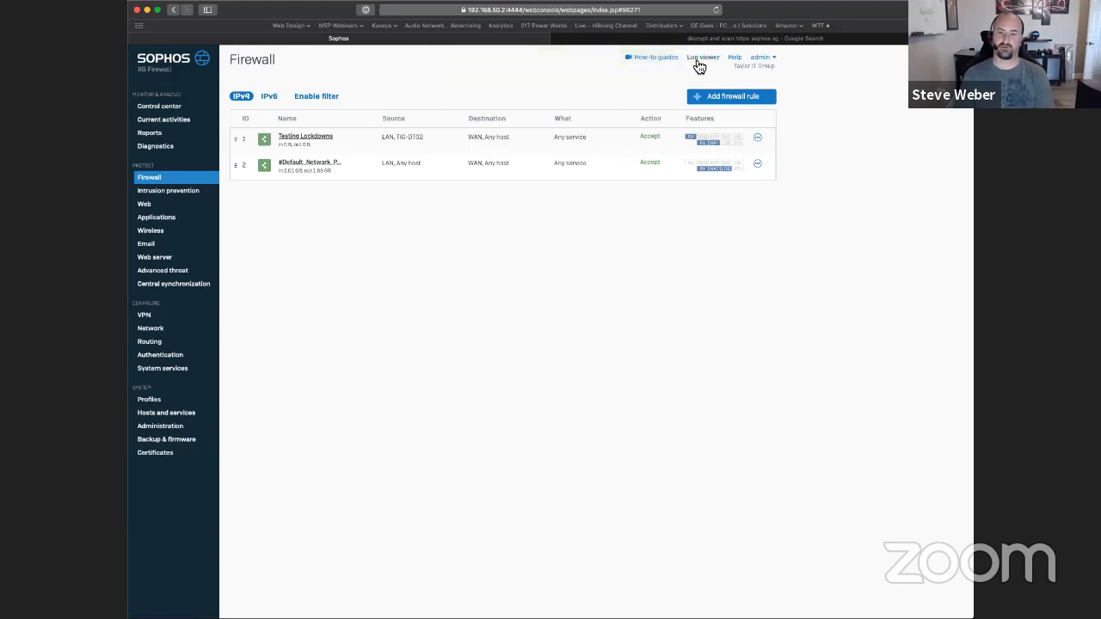
# Step: Open the firewall's Log viewer and bring its window to the front
pyautogui.click(702, 60)
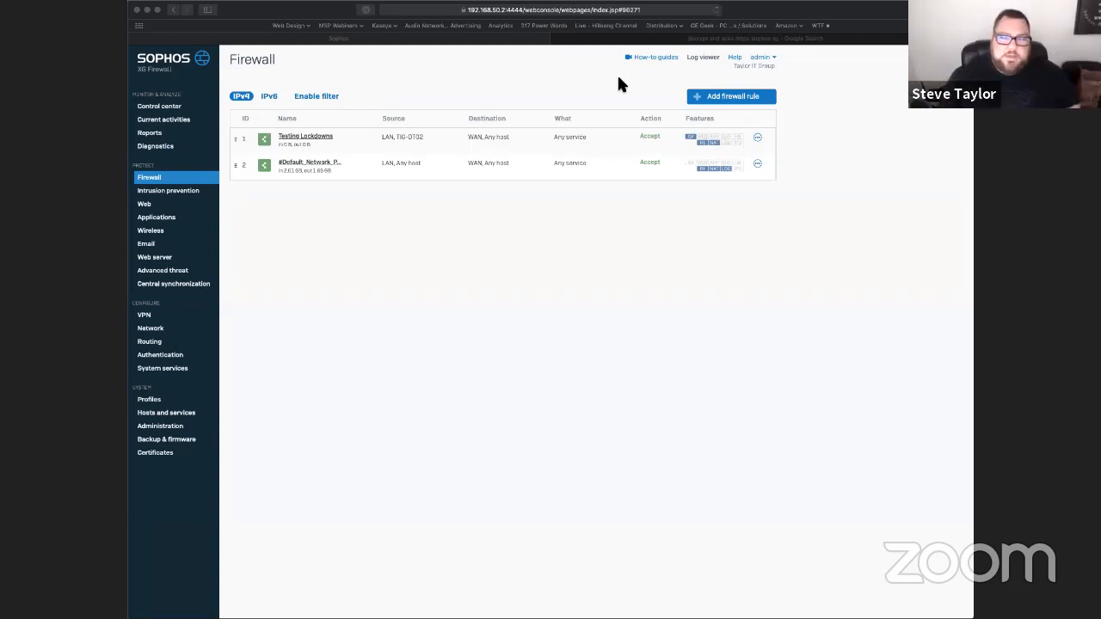
pyautogui.click(619, 79)
pyautogui.rightClick(699, 61)
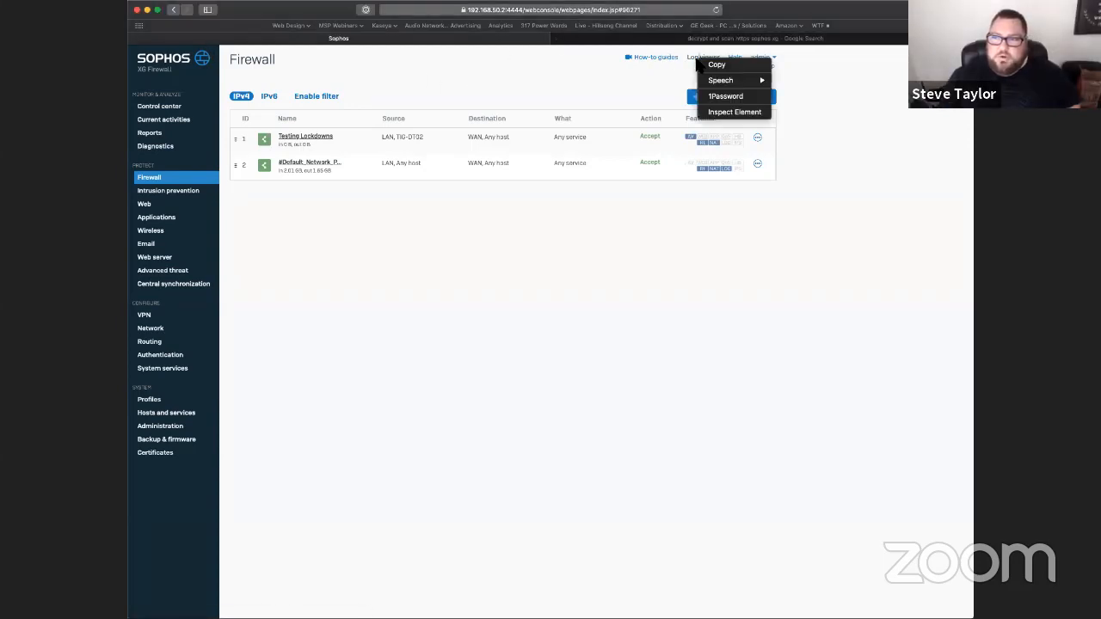
pyautogui.click(689, 56)
pyautogui.rightClick(689, 56)
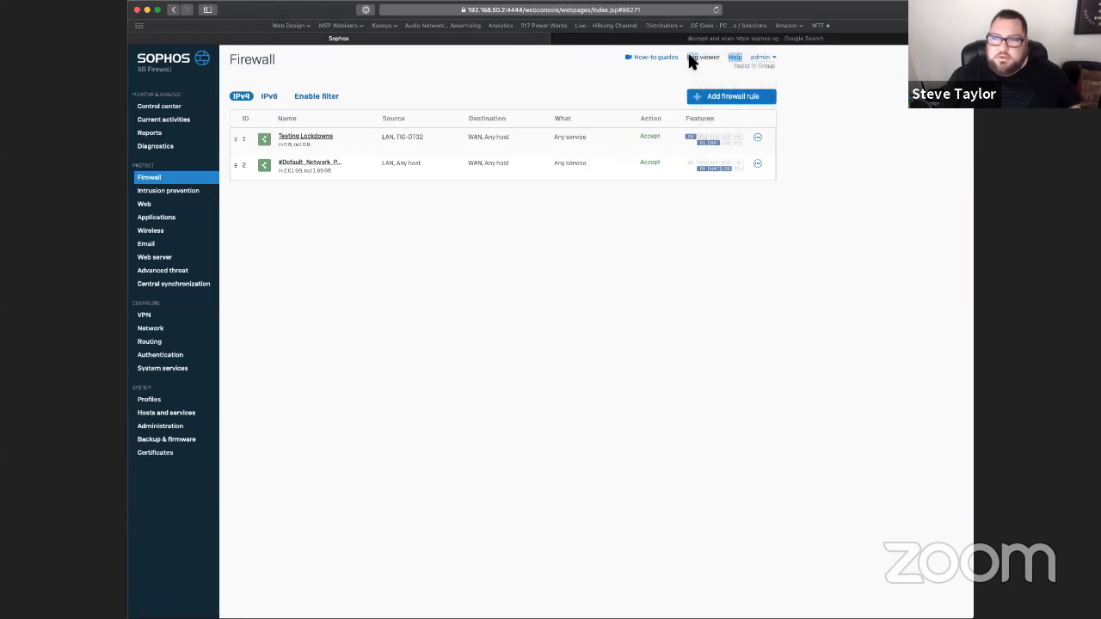
pyautogui.click(675, 67)
pyautogui.click(700, 60)
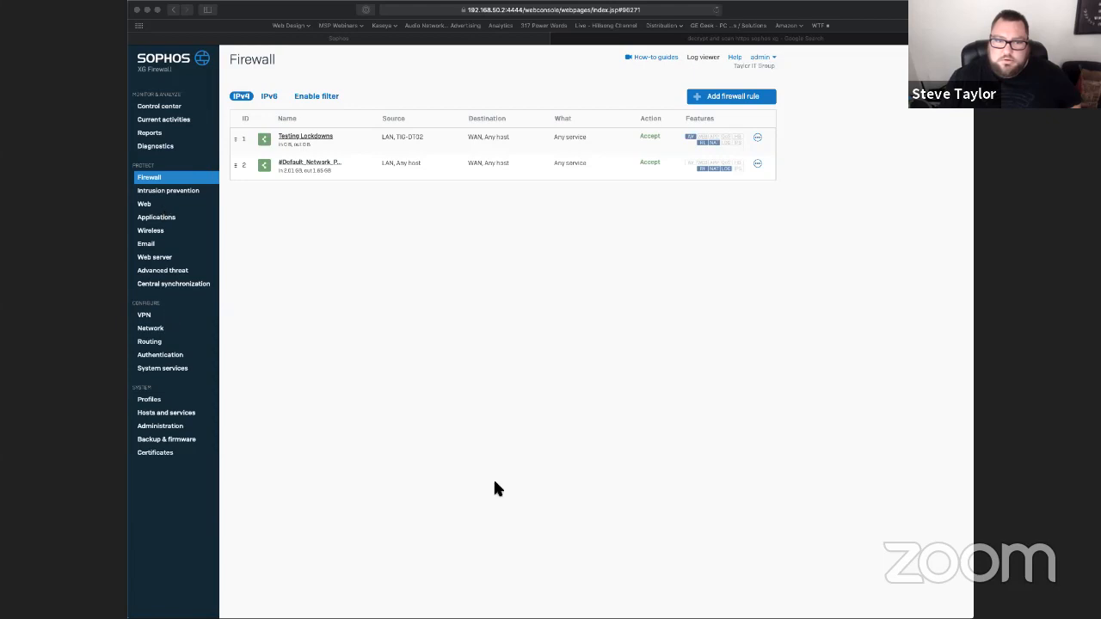
pyautogui.press('super+grave')
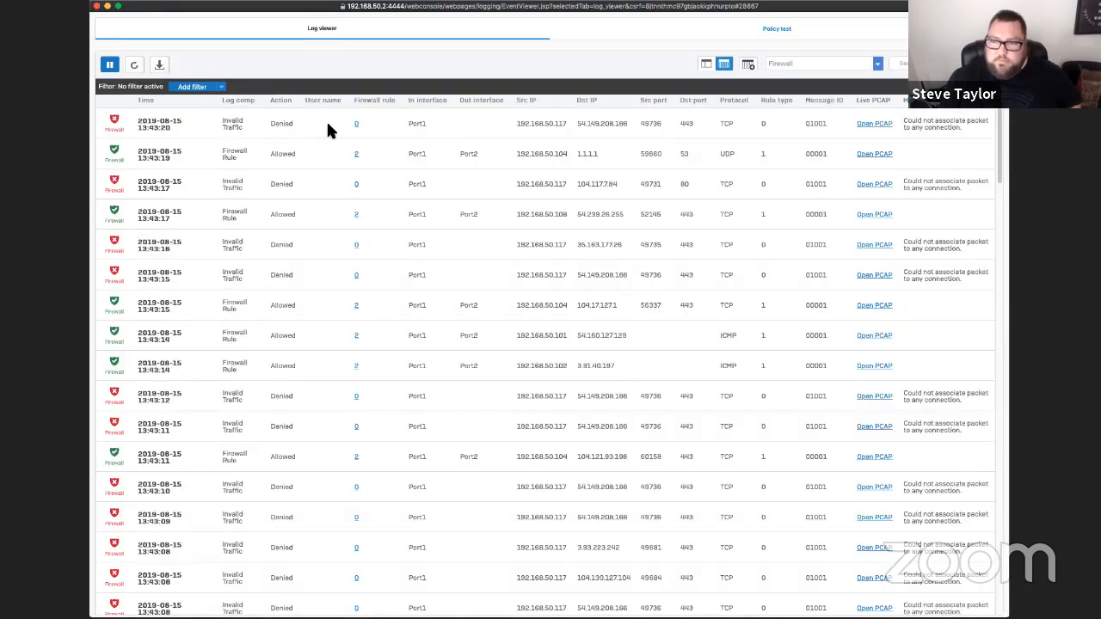
pyautogui.doubleClick(617, 4)
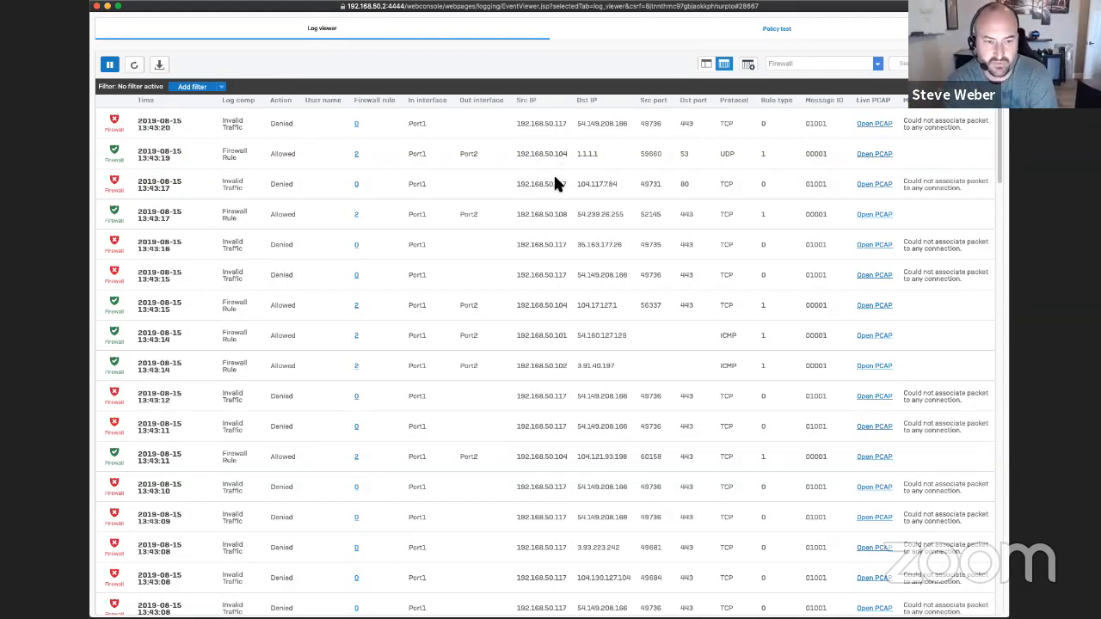
# Step: Examine the Firewall log entries for allowed and denied traffic, including their rule numbers, source and destination IPs and ports
pyautogui.scroll(-2, 553, 183)
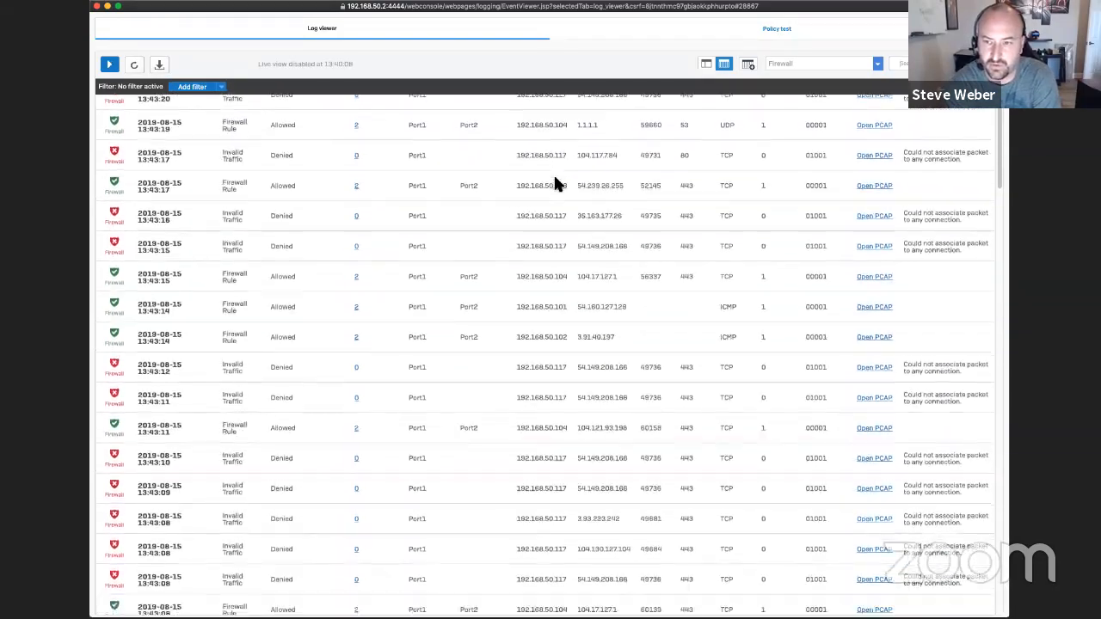
pyautogui.scroll(-5, 555, 183)
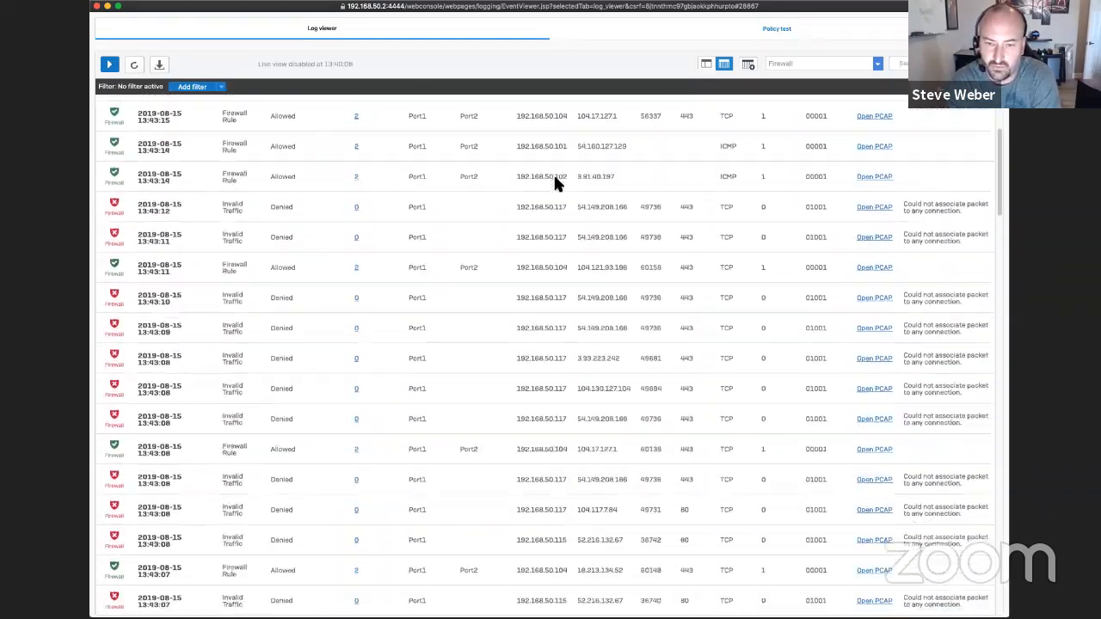
pyautogui.scroll(-7, 555, 183)
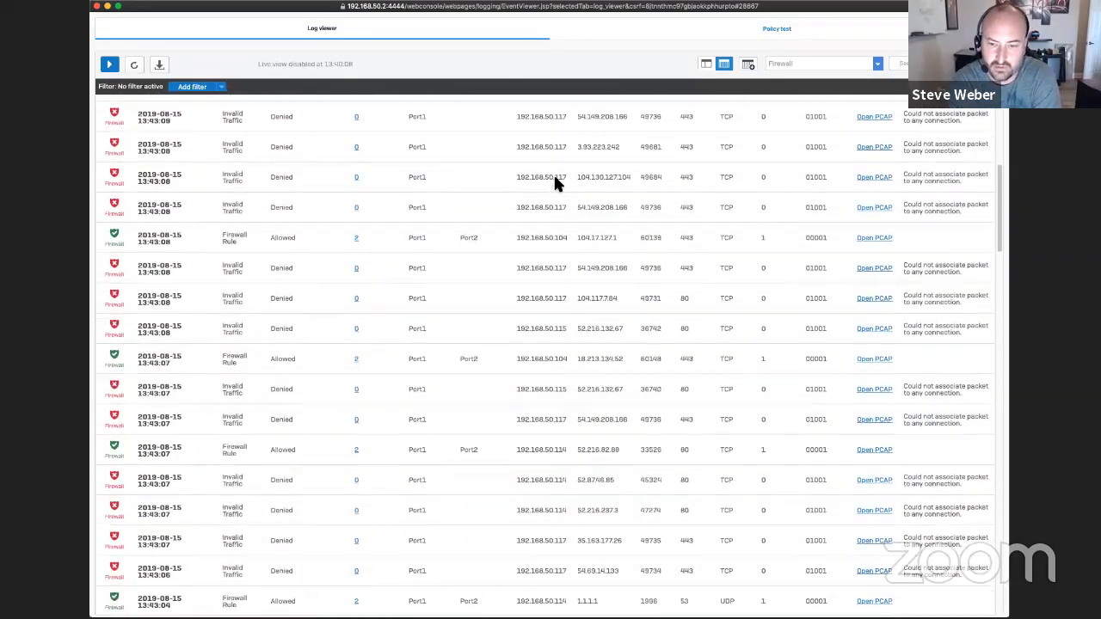
pyautogui.scroll(-20, 555, 180)
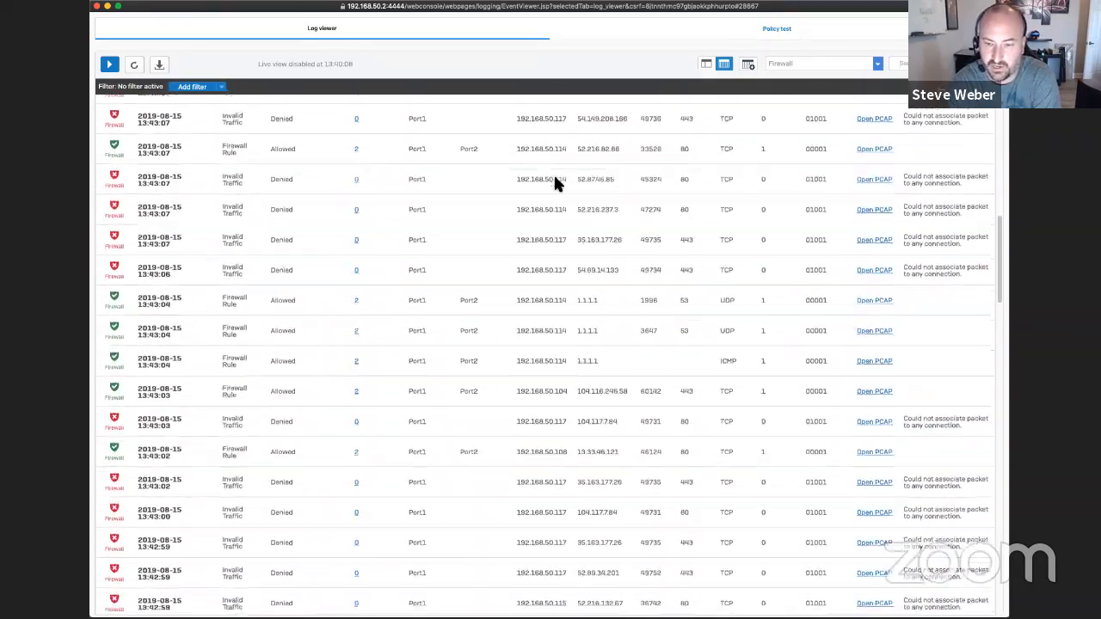
pyautogui.scroll(-5, 555, 184)
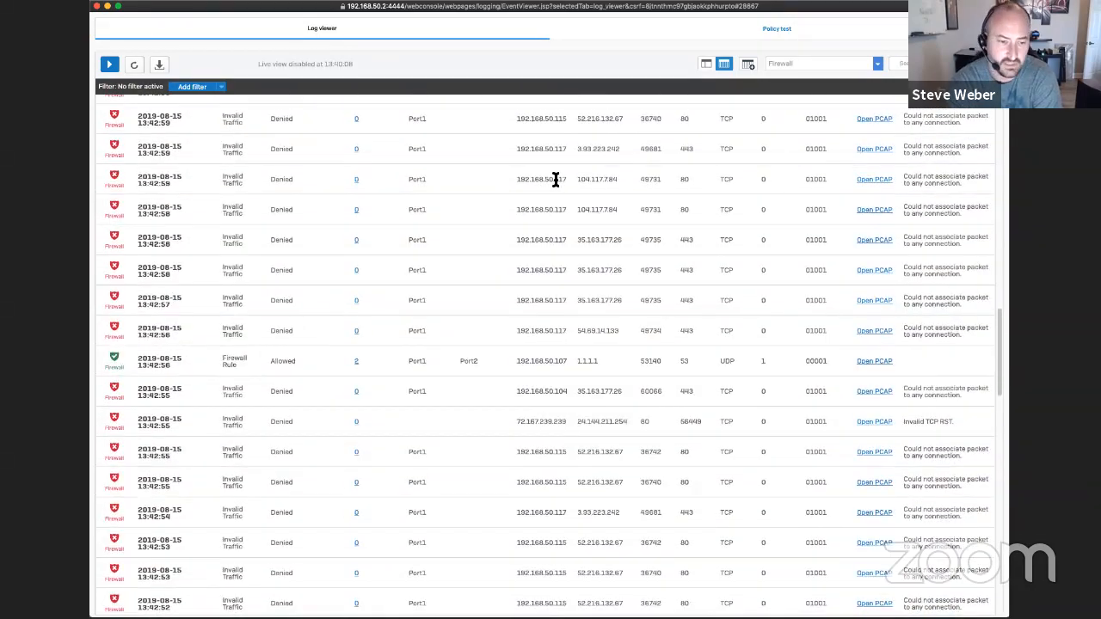
pyautogui.scroll(-8, 555, 181)
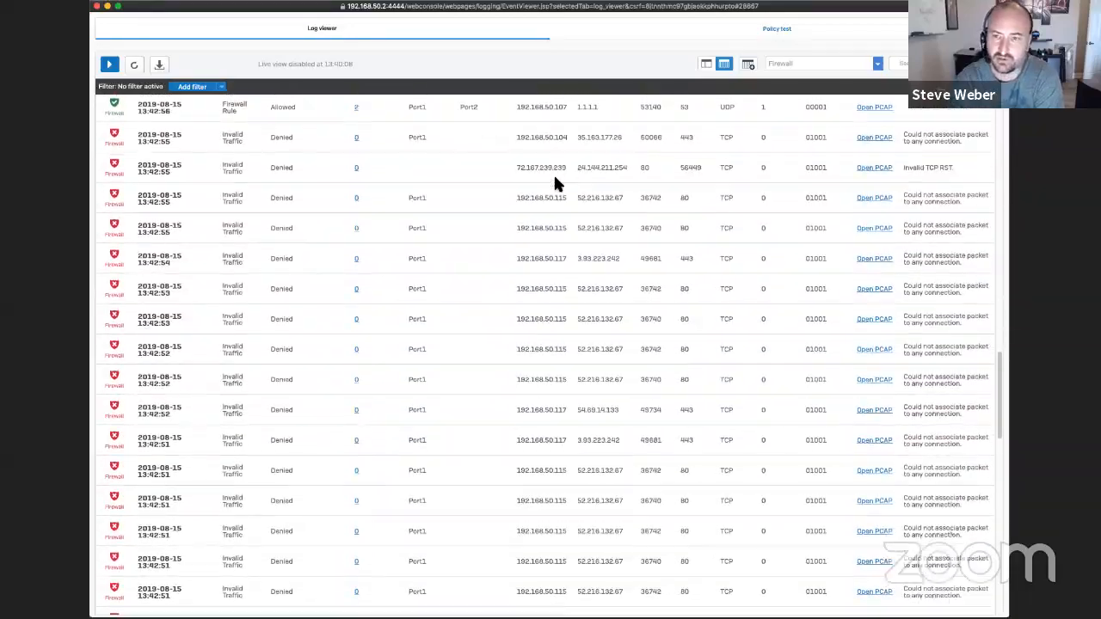
pyautogui.scroll(-20, 555, 184)
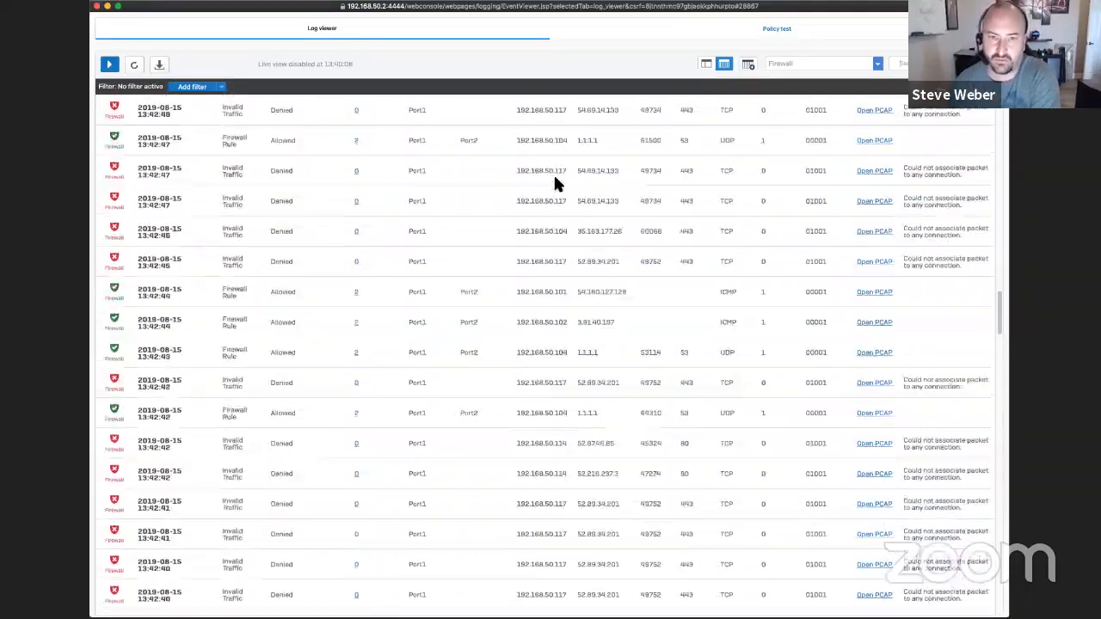
pyautogui.scroll(15, 553, 183)
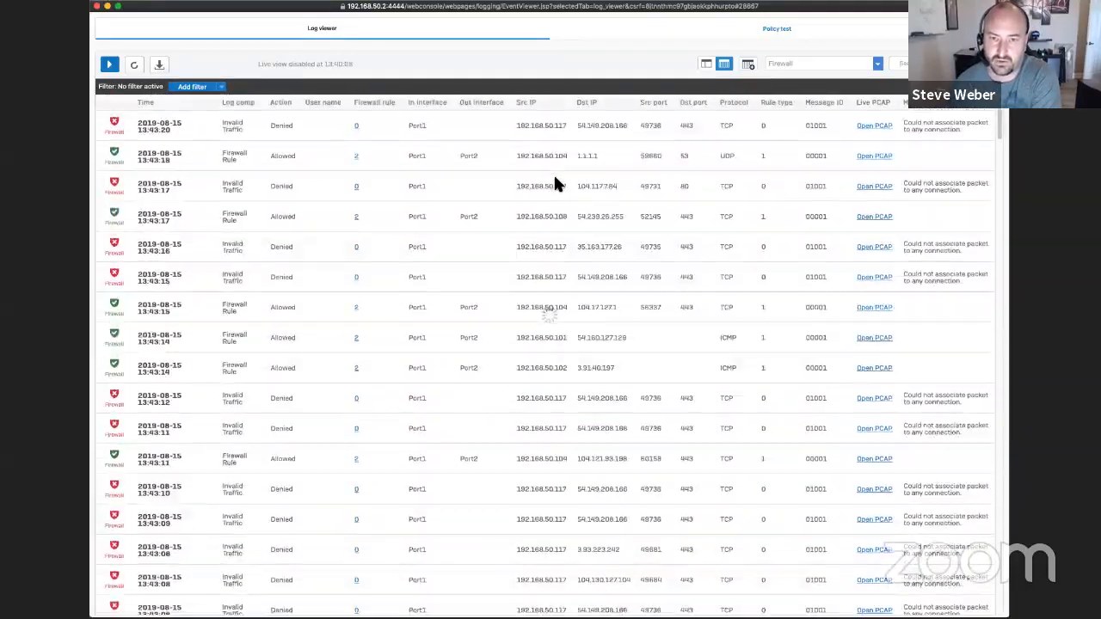
# Step: Check the Web content policy and Web filter logs for entries, ending on the Web content policy log
pyautogui.click(878, 64)
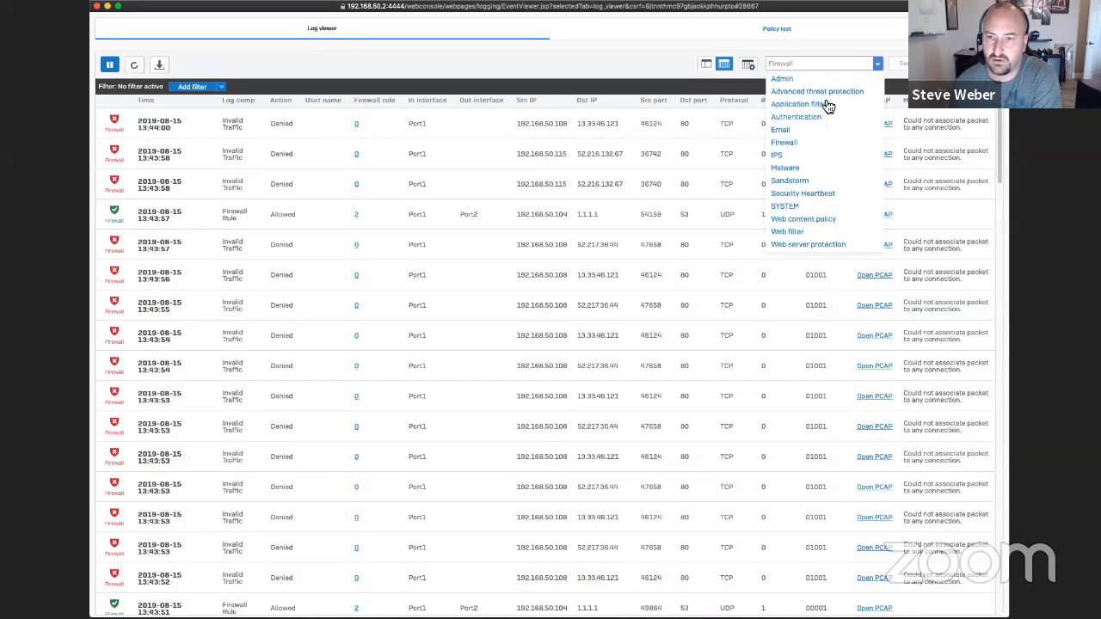
pyautogui.click(824, 223)
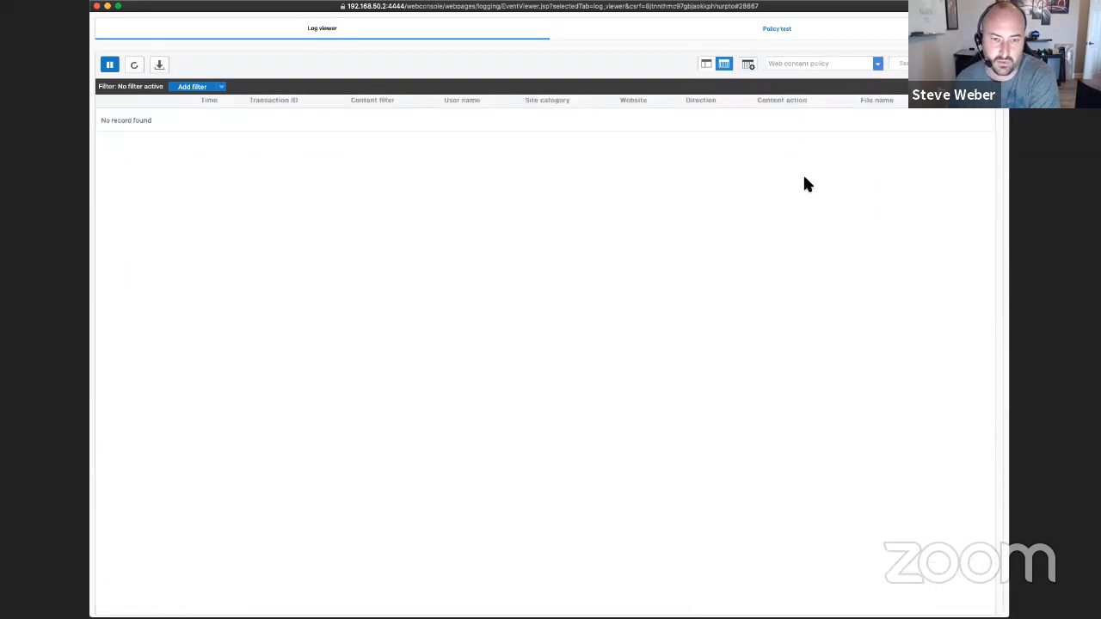
pyautogui.click(878, 65)
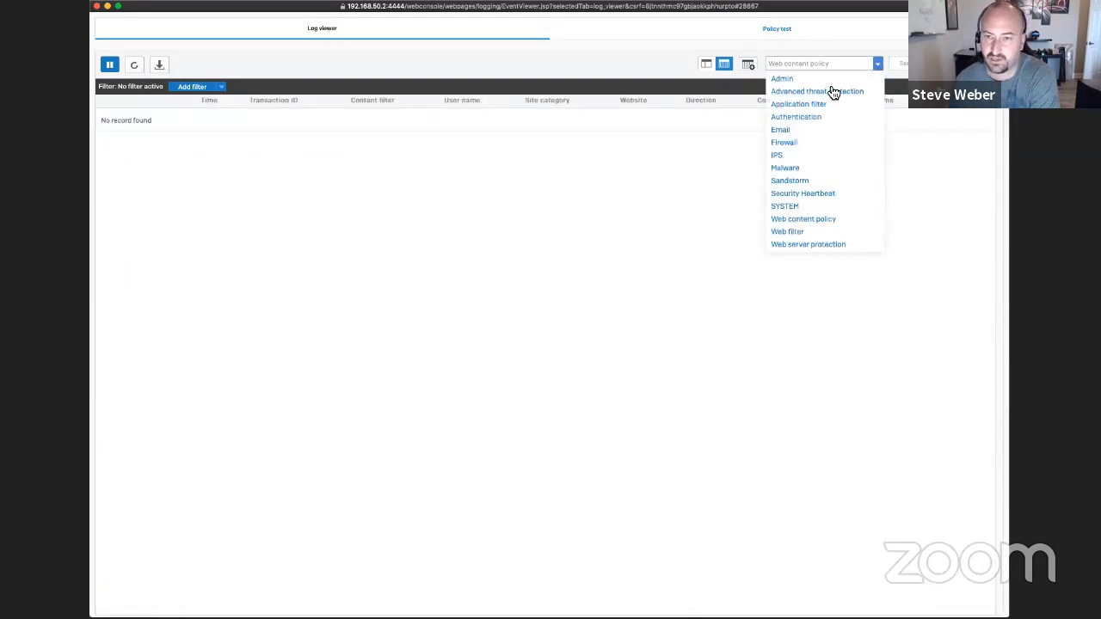
pyautogui.click(789, 233)
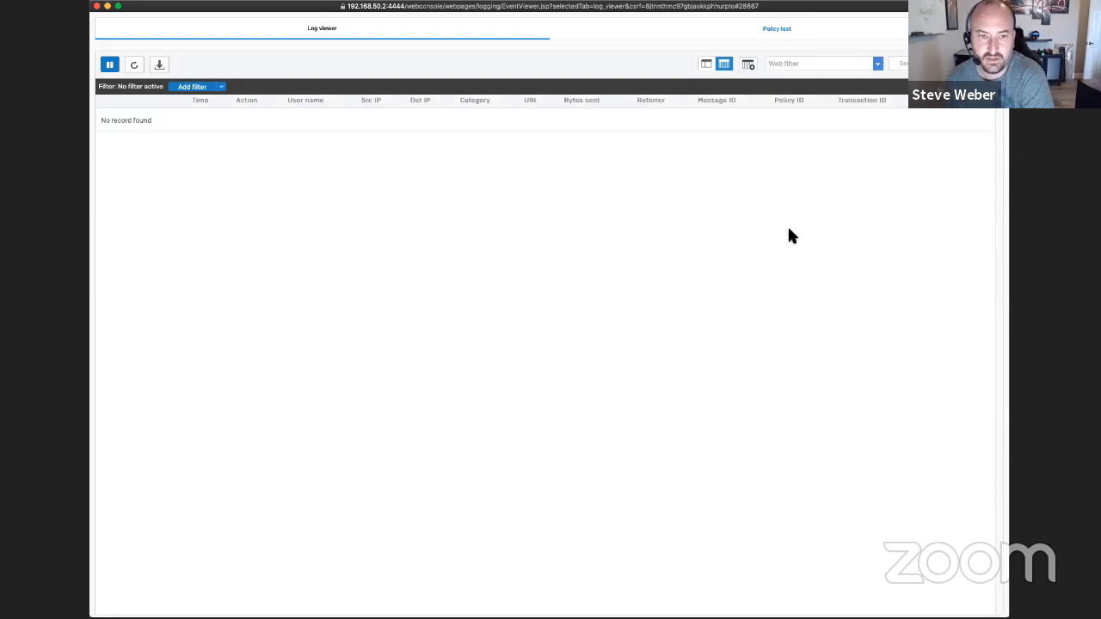
pyautogui.click(877, 63)
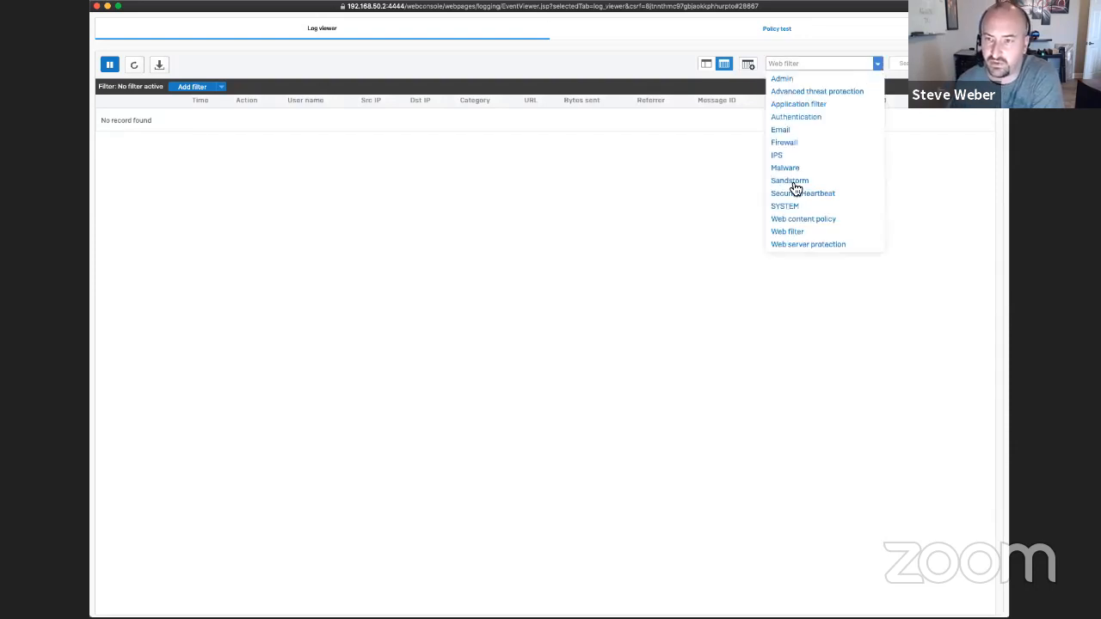
pyautogui.click(804, 220)
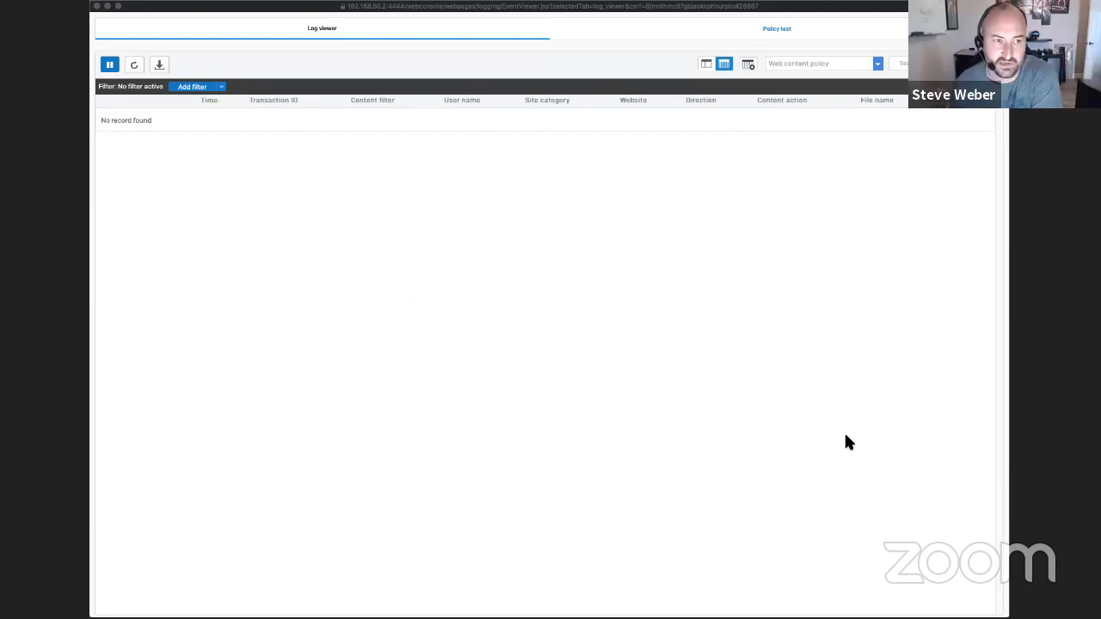
# Step: Return to the main firewall window, enable Log firewall traffic in the Testing Lockdowns rule and save the rule
pyautogui.press('super+grave')
pyautogui.click(307, 136)
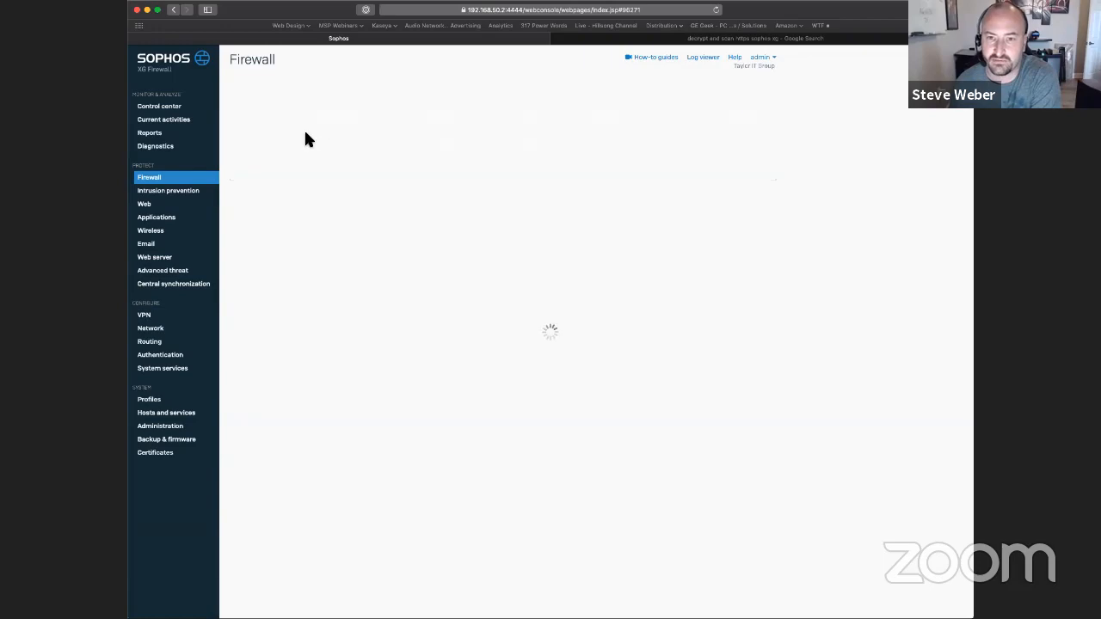
pyautogui.scroll(-5, 403, 514)
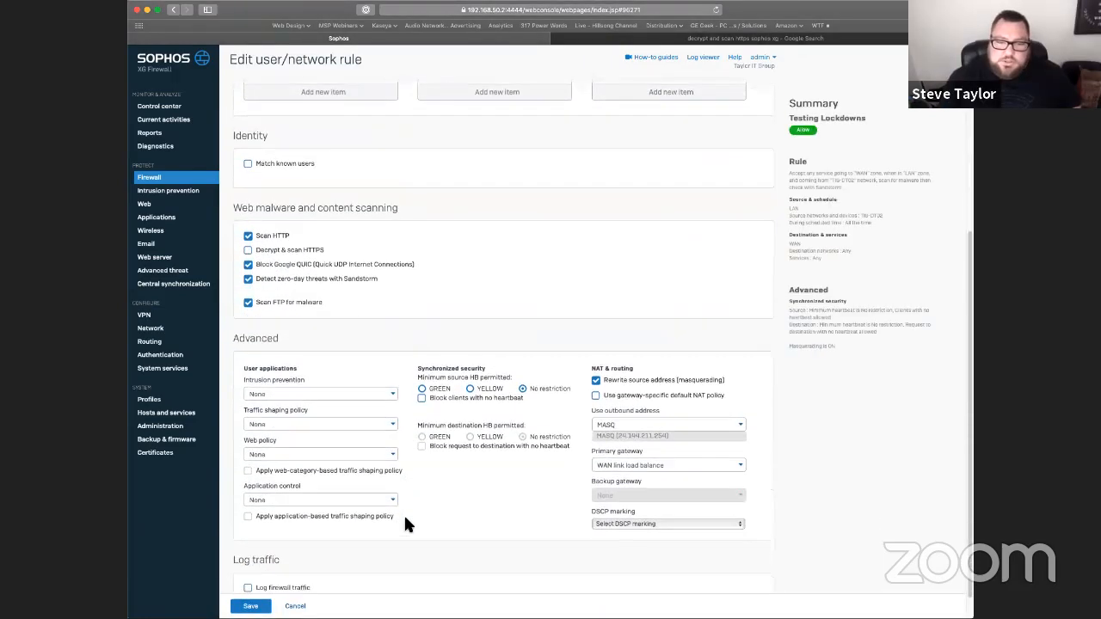
pyautogui.scroll(5, 404, 514)
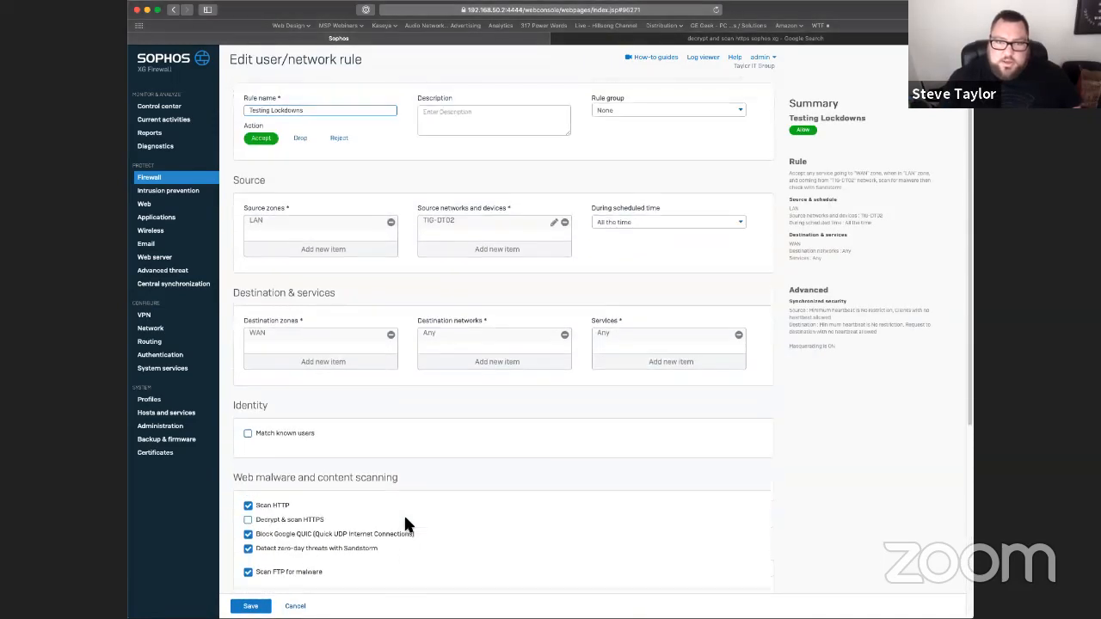
pyautogui.scroll(-5, 403, 514)
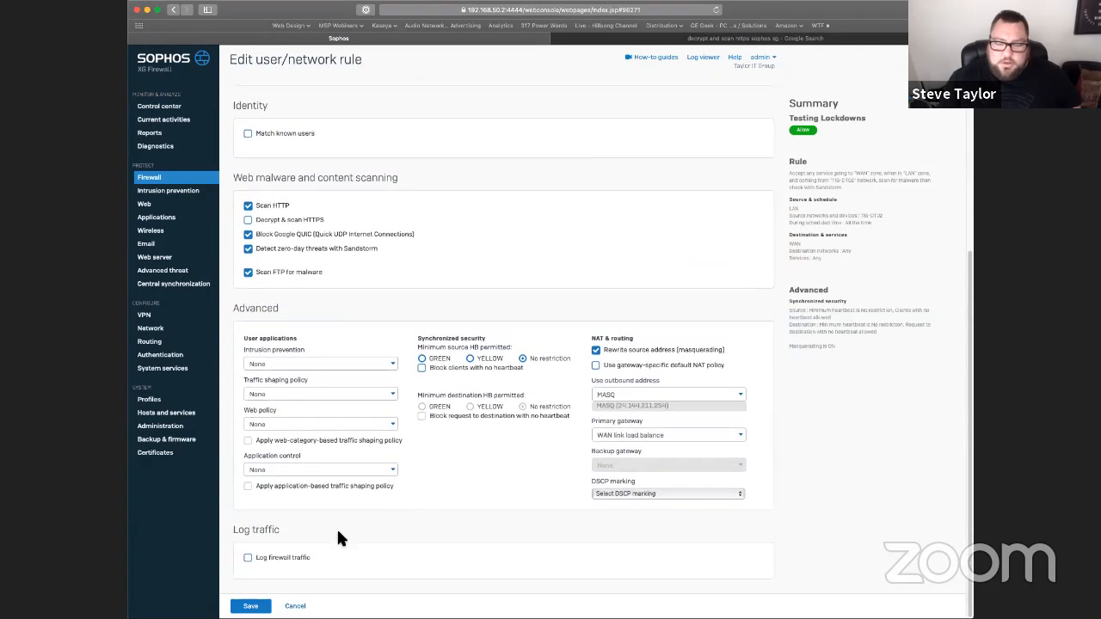
pyautogui.click(248, 559)
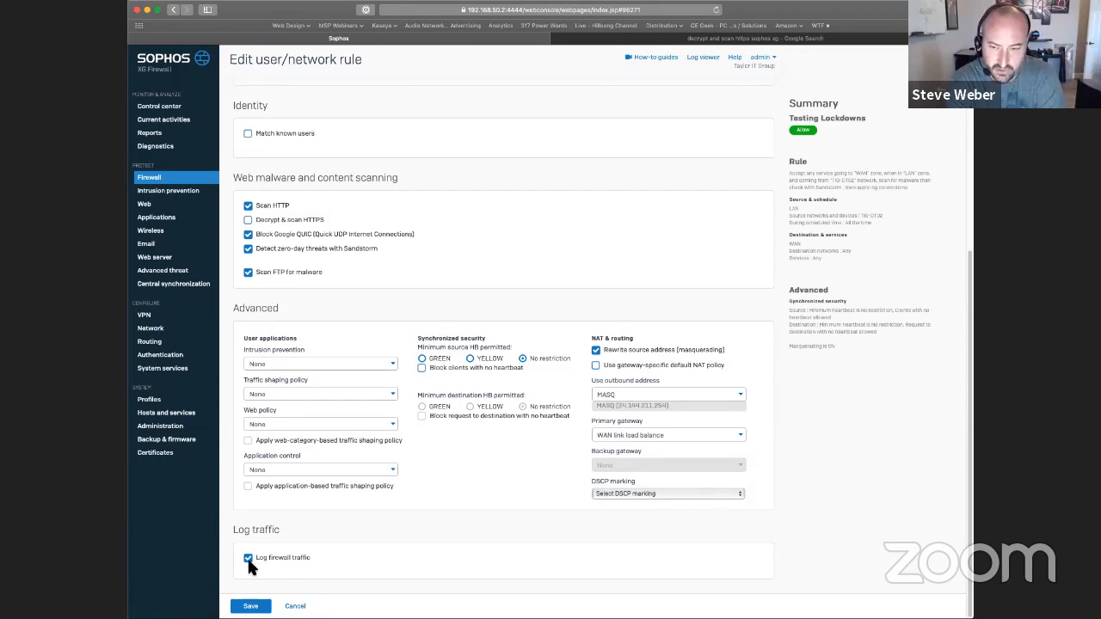
pyautogui.click(251, 606)
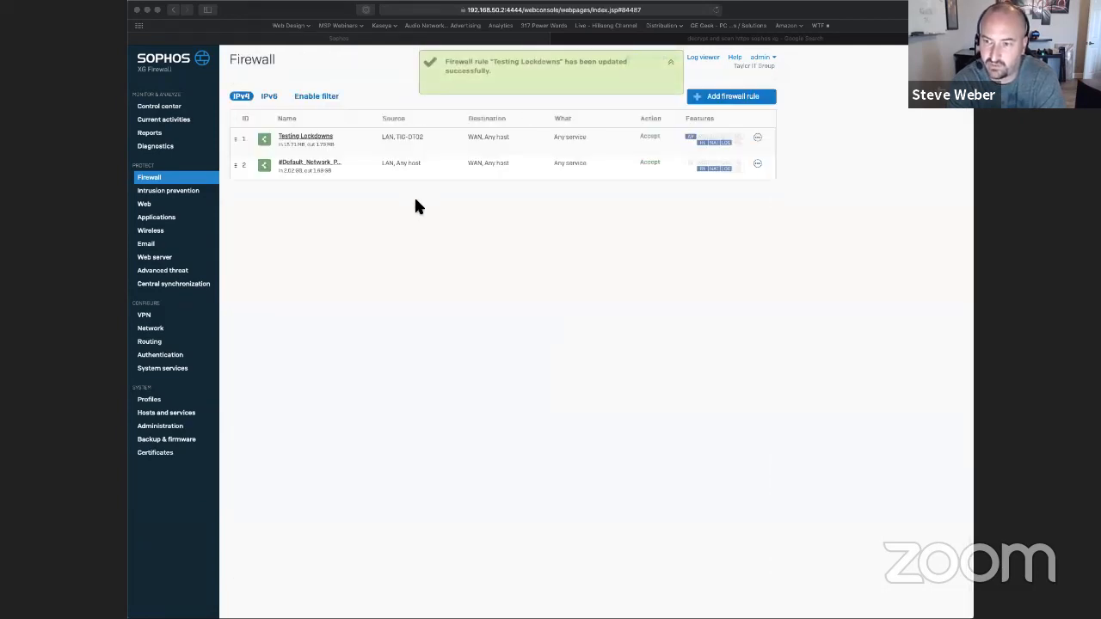
# Step: Review the Default Policy's rules in the firewall's web policies and collapse its details
pyautogui.click(351, 238)
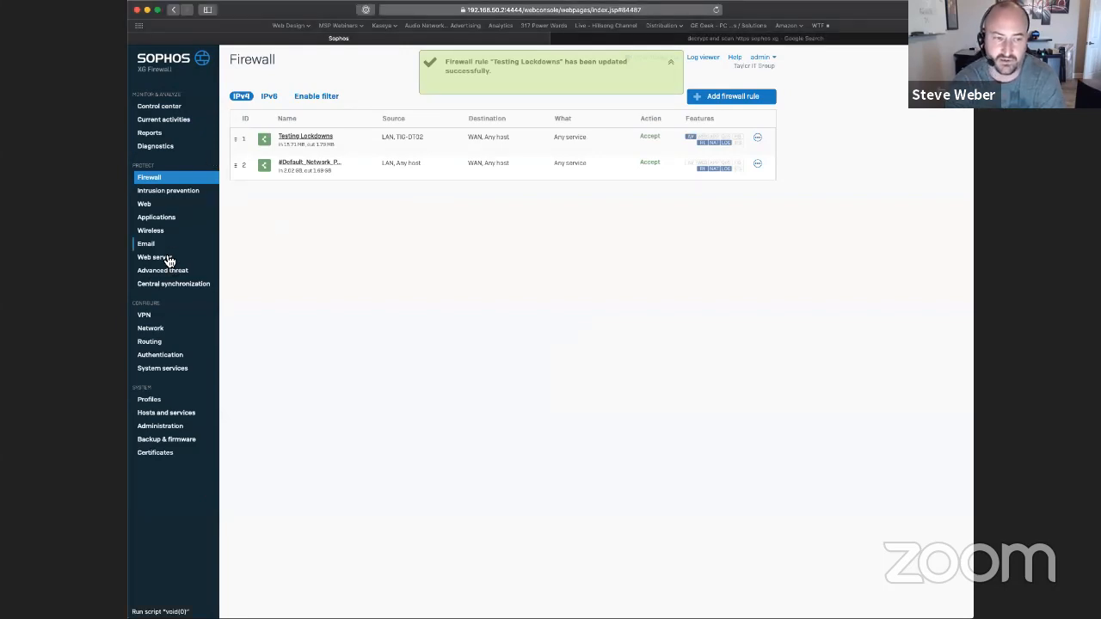
pyautogui.click(165, 212)
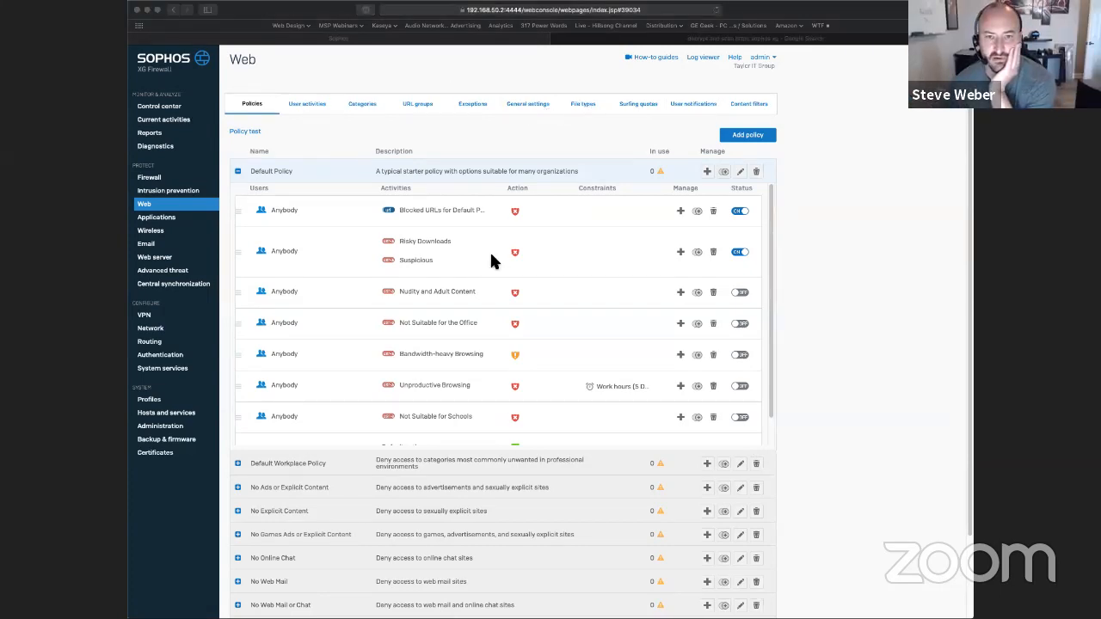
pyautogui.click(801, 139)
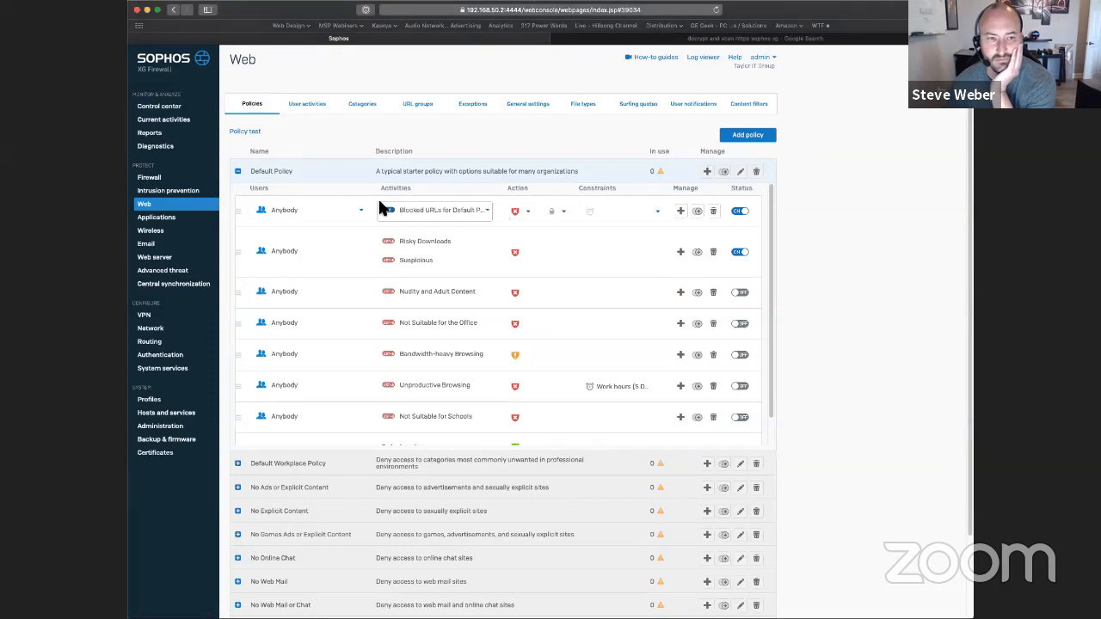
pyautogui.click(240, 172)
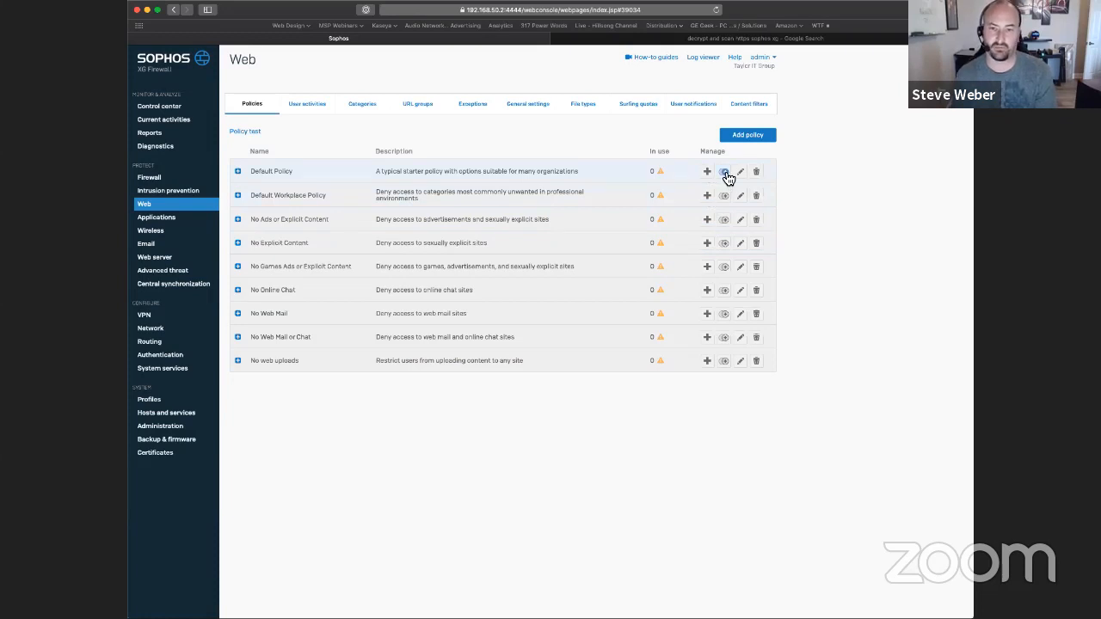
# Step: Reopen the Testing Lockdowns firewall rule for editing and review its scanning, advanced and logging settings
pyautogui.click(147, 178)
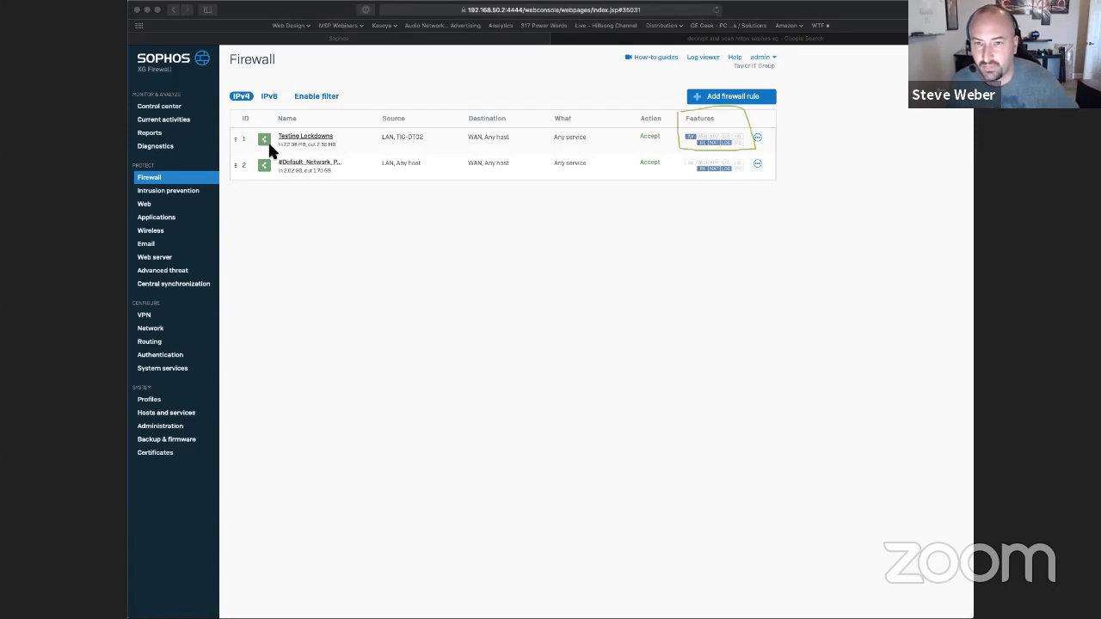
pyautogui.click(471, 217)
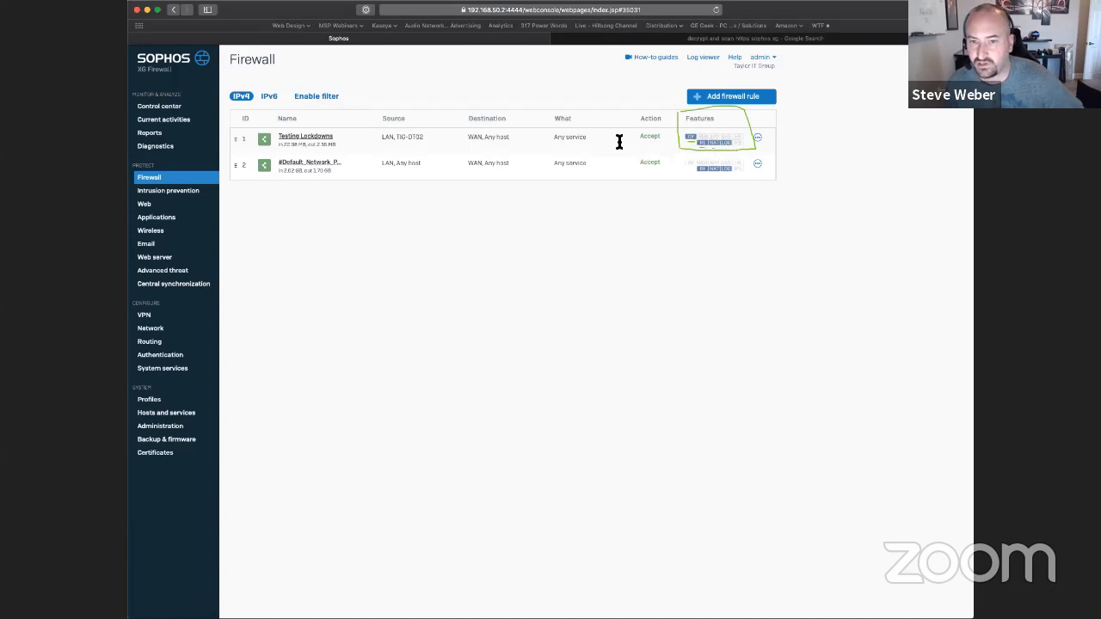
pyautogui.click(308, 138)
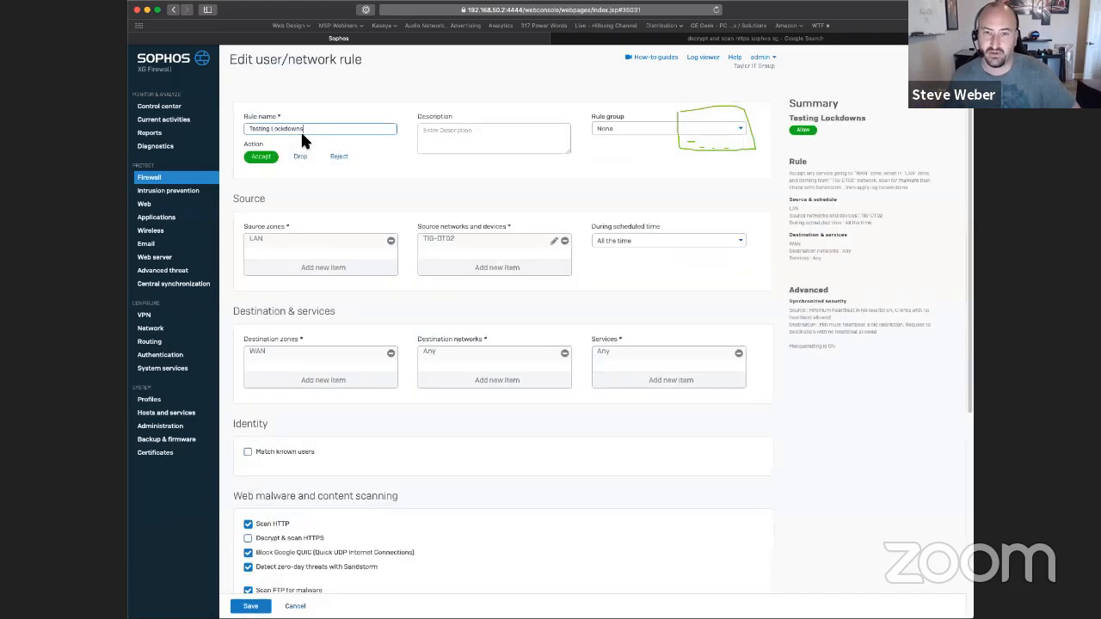
pyautogui.scroll(-4, 366, 354)
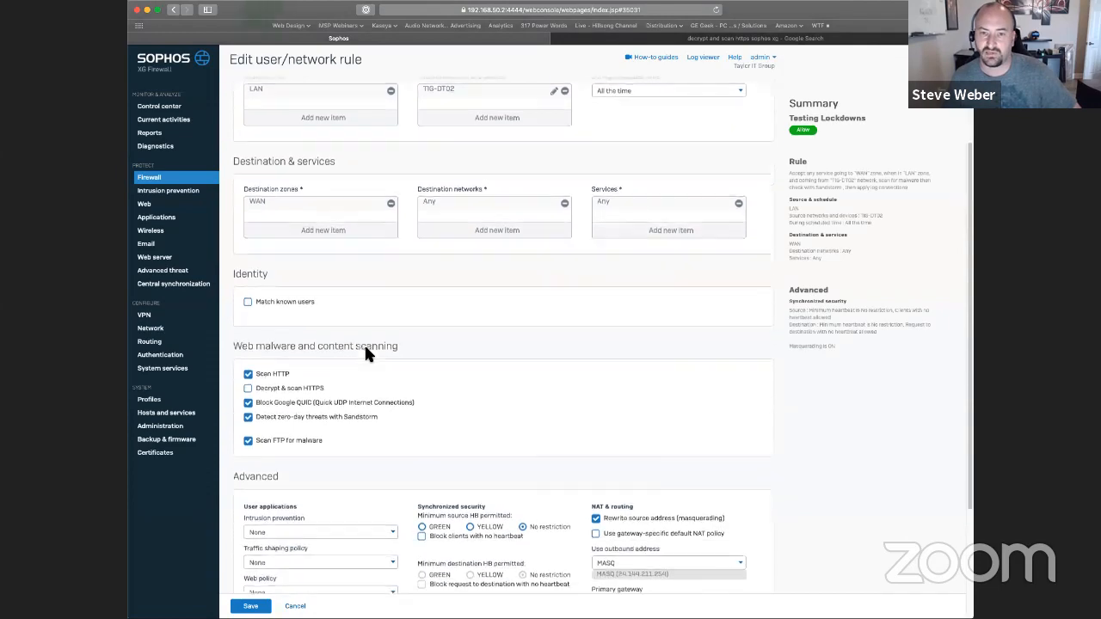
pyautogui.scroll(-2, 376, 450)
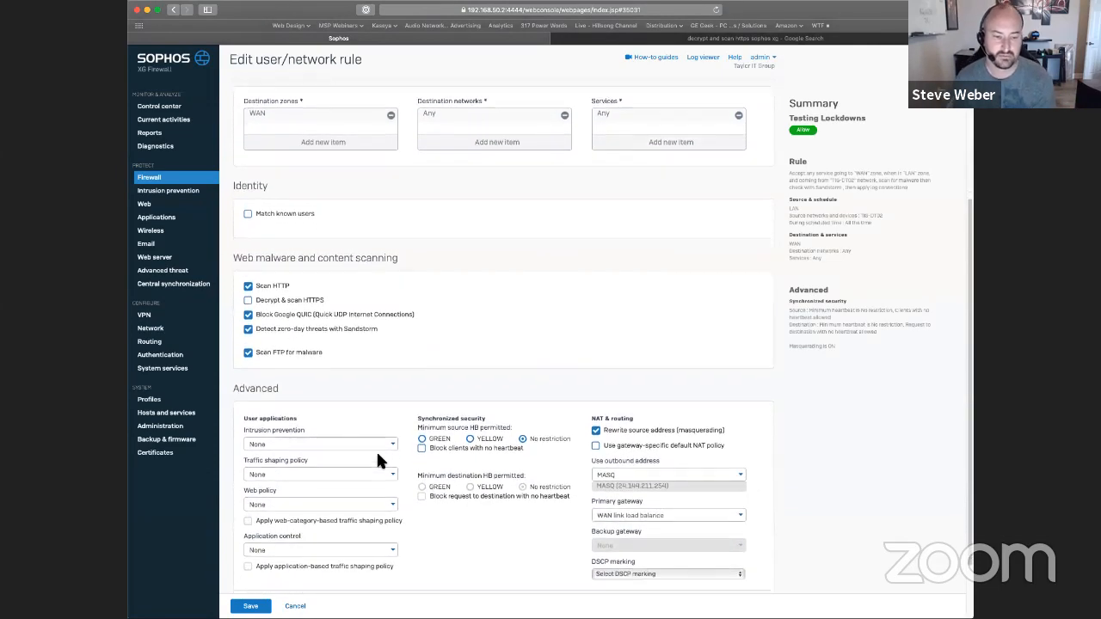
pyautogui.scroll(-1, 376, 455)
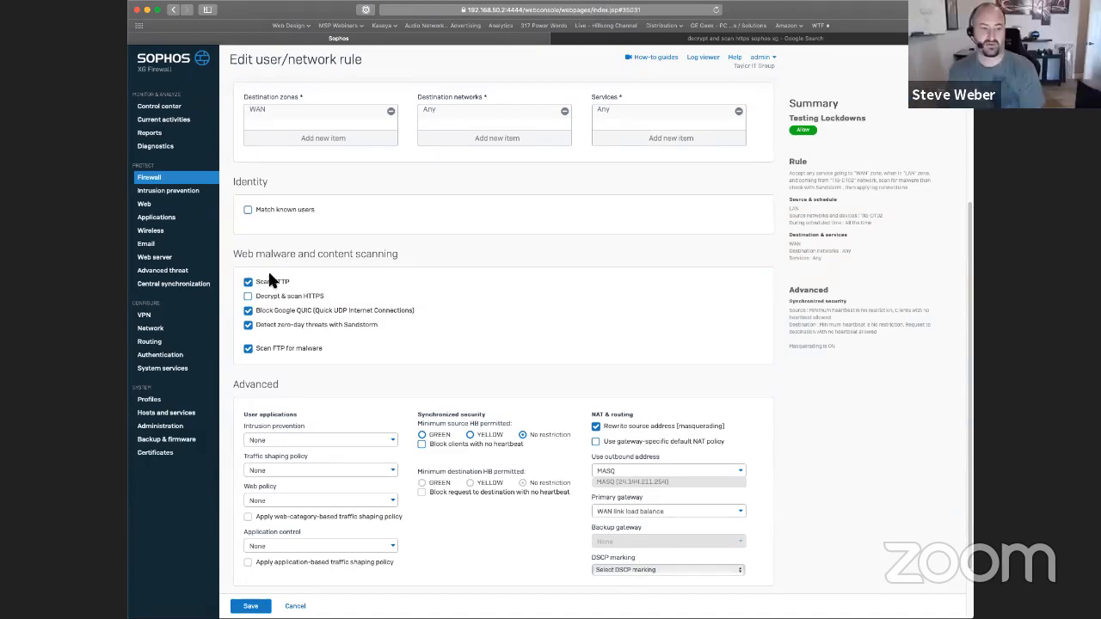
pyautogui.scroll(-1, 268, 276)
pyautogui.scroll(-2, 269, 276)
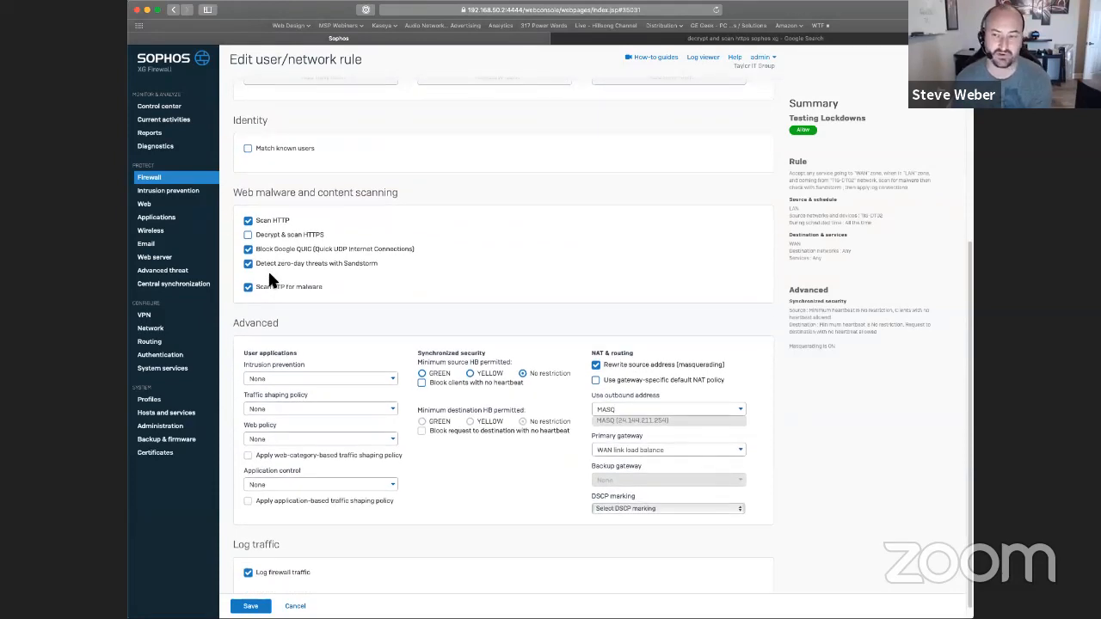
# Step: Review the web policies available for the Testing Lockdowns rule and open the form for creating a new one
pyautogui.click(383, 445)
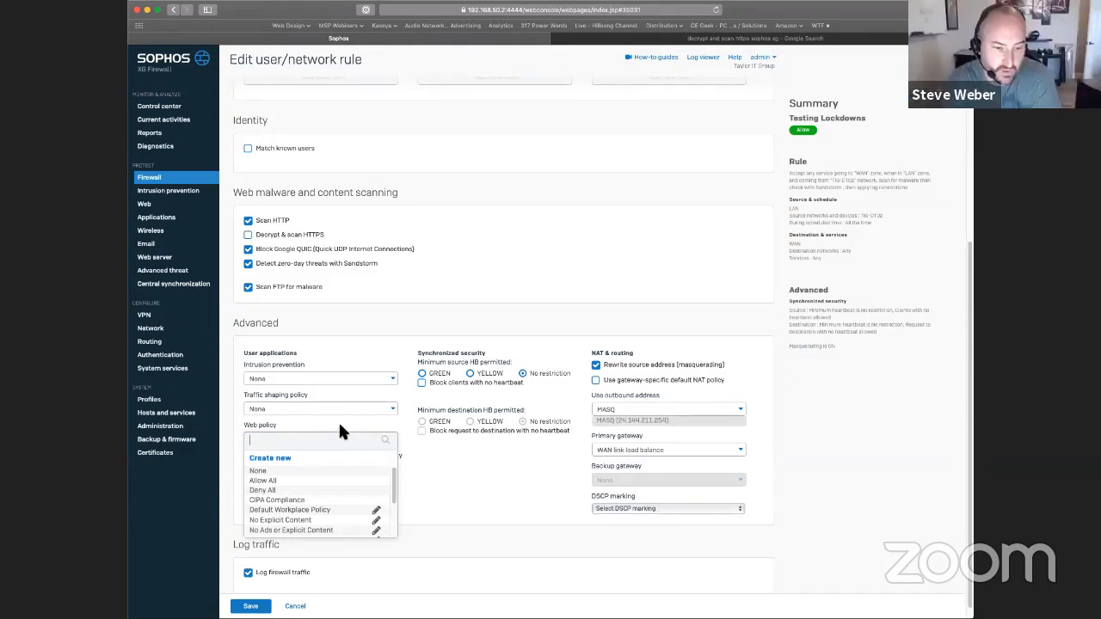
pyautogui.click(340, 430)
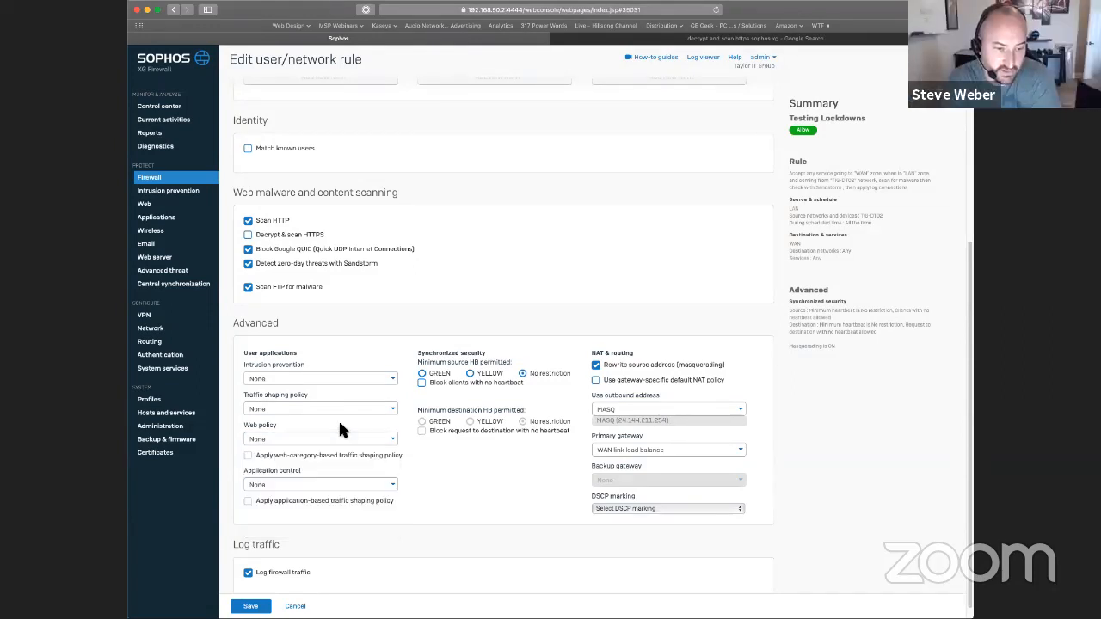
pyautogui.click(285, 440)
pyautogui.scroll(-4, 314, 499)
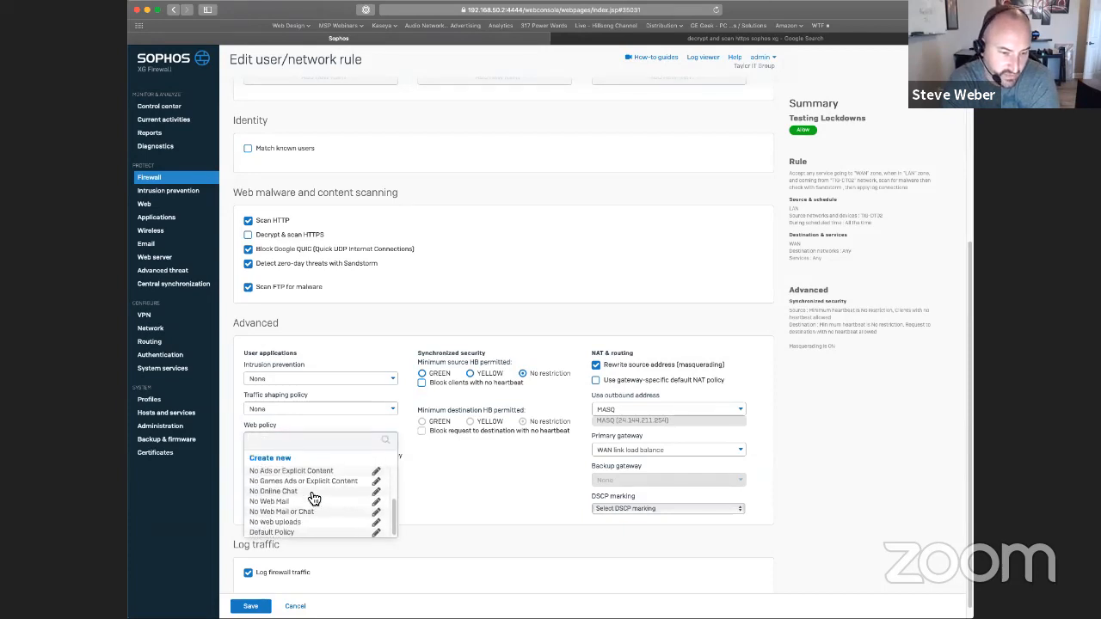
pyautogui.scroll(4, 314, 499)
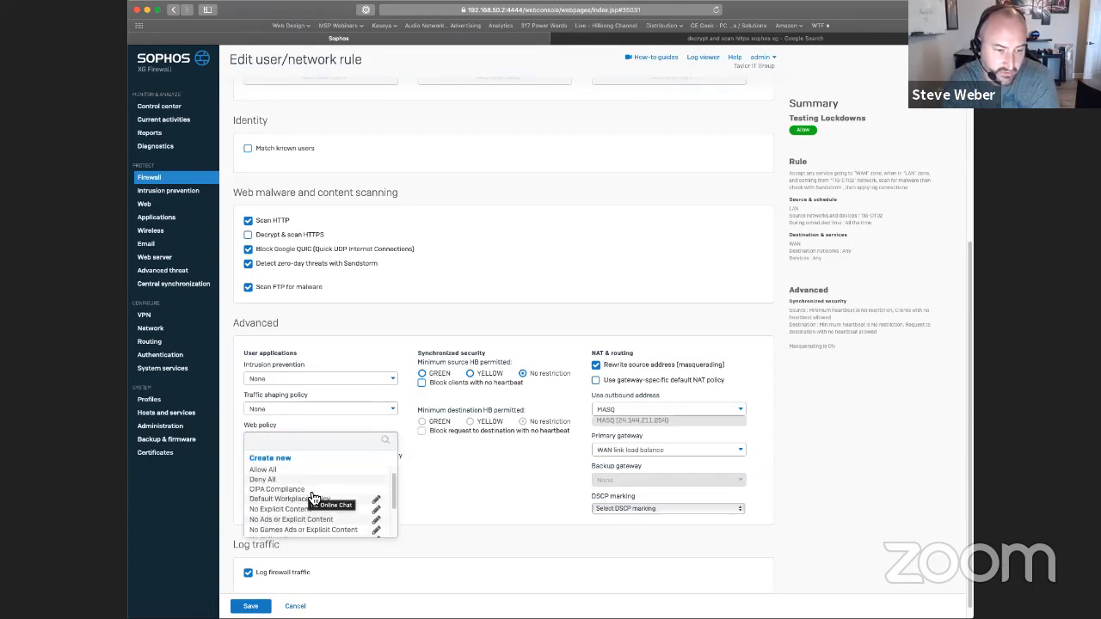
pyautogui.scroll(-3, 314, 499)
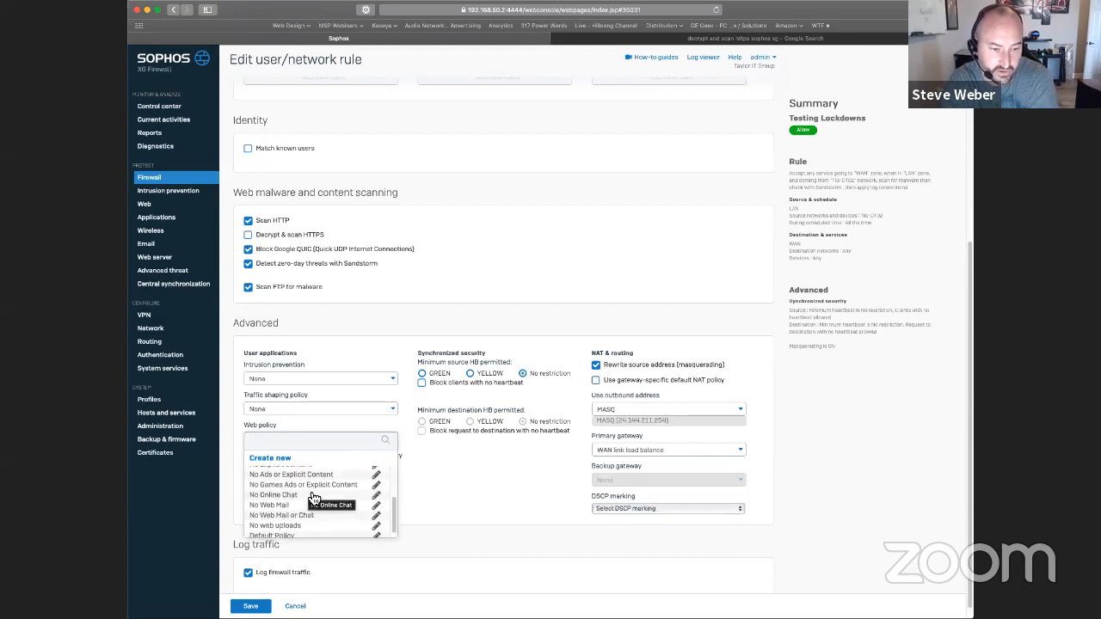
pyautogui.scroll(2, 314, 499)
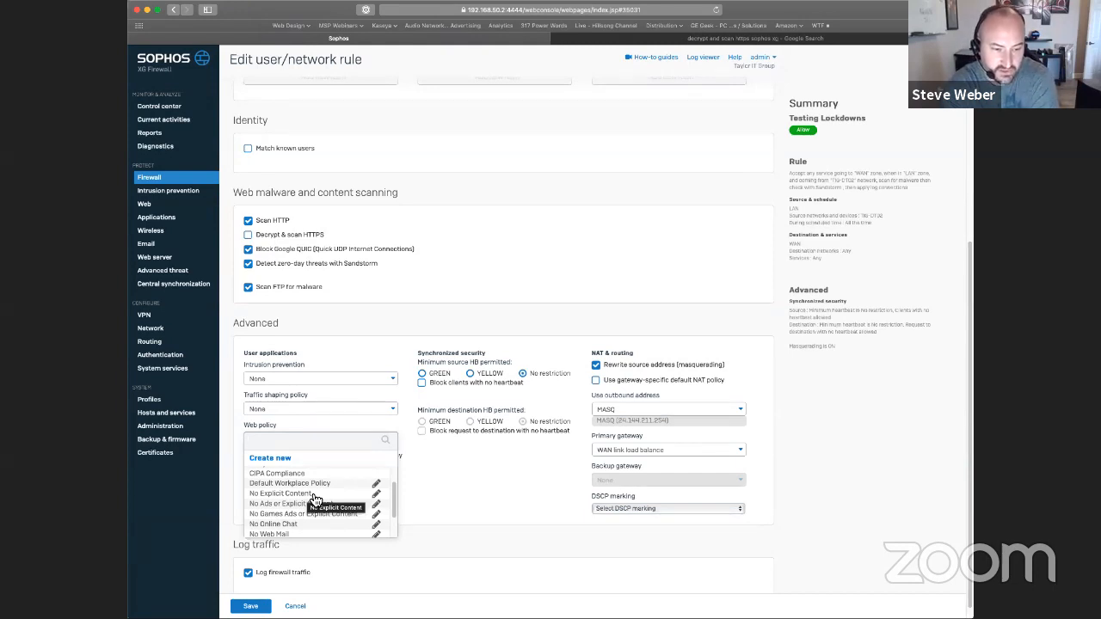
pyautogui.scroll(-2, 315, 501)
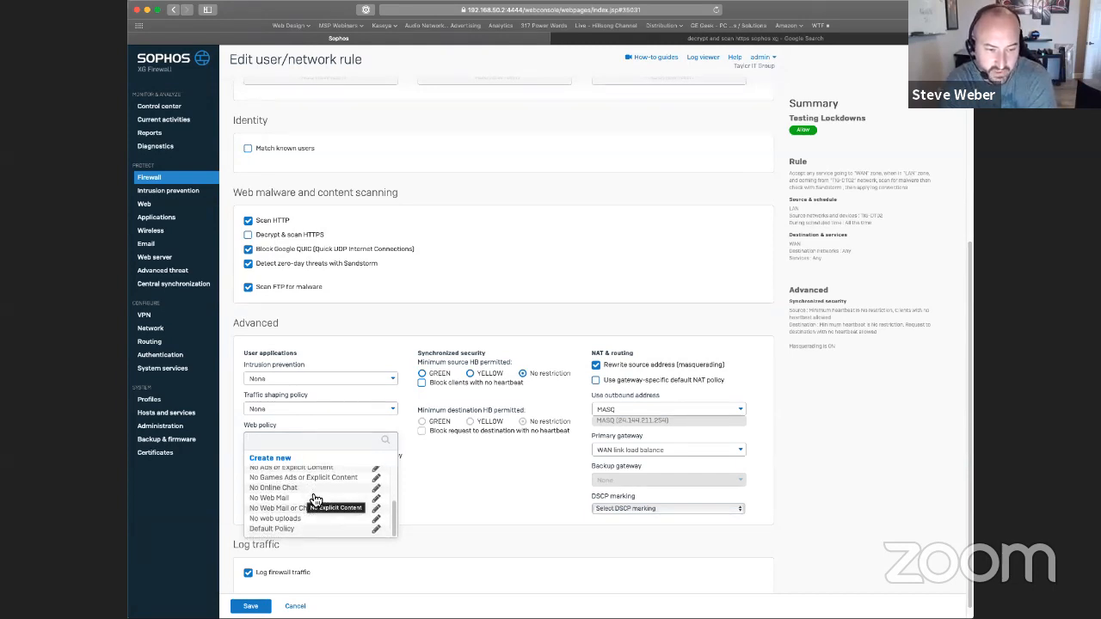
pyautogui.scroll(1, 315, 501)
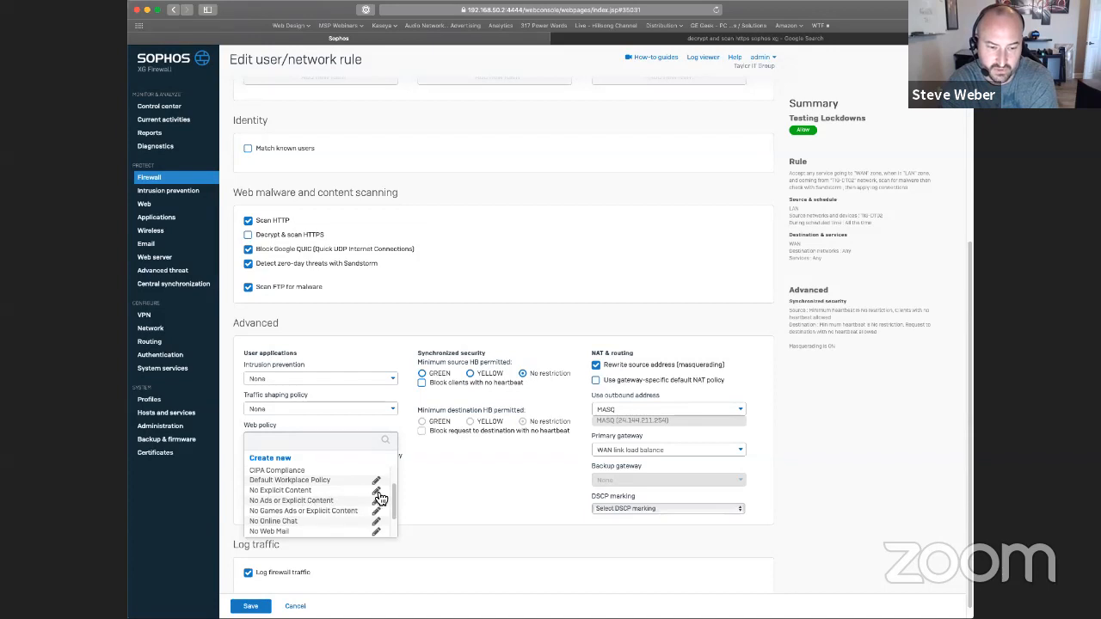
pyautogui.scroll(3, 381, 497)
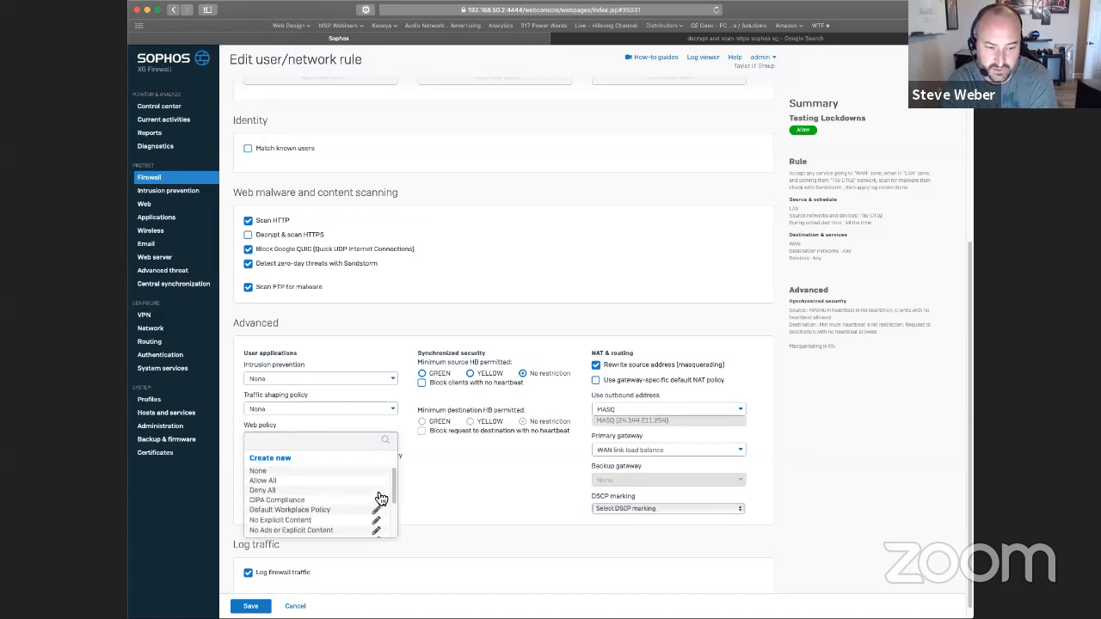
pyautogui.scroll(-5, 380, 497)
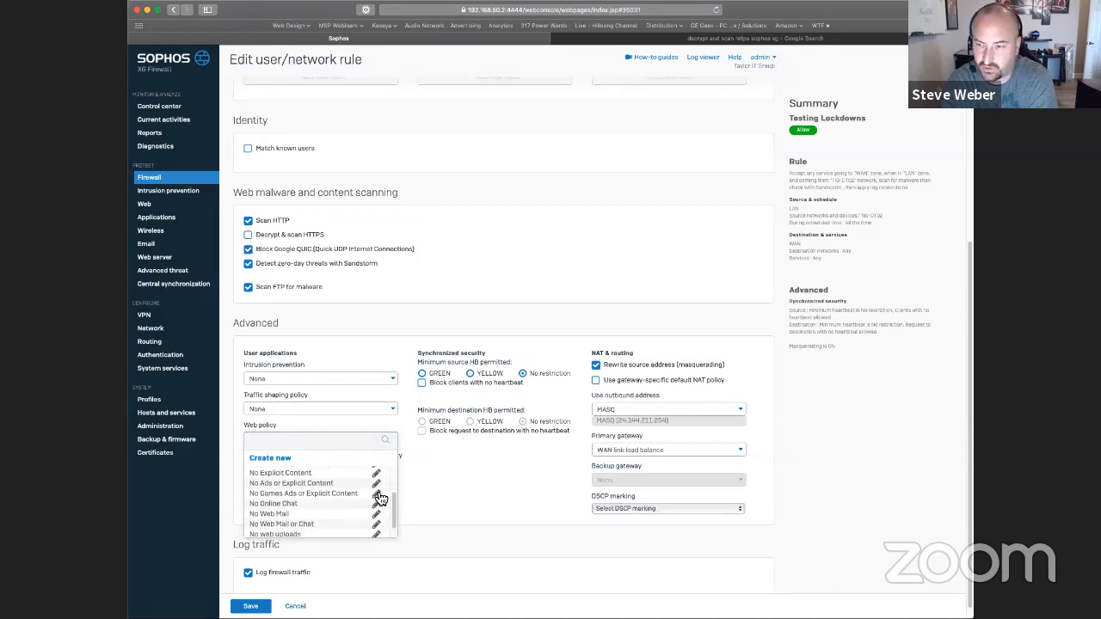
pyautogui.scroll(5, 380, 497)
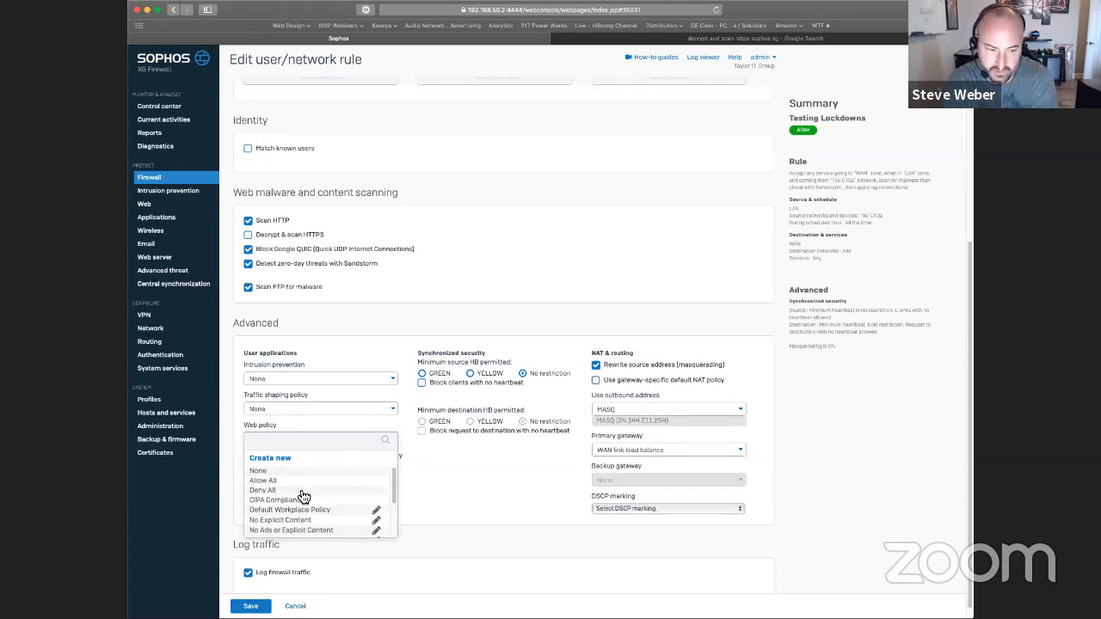
pyautogui.click(285, 465)
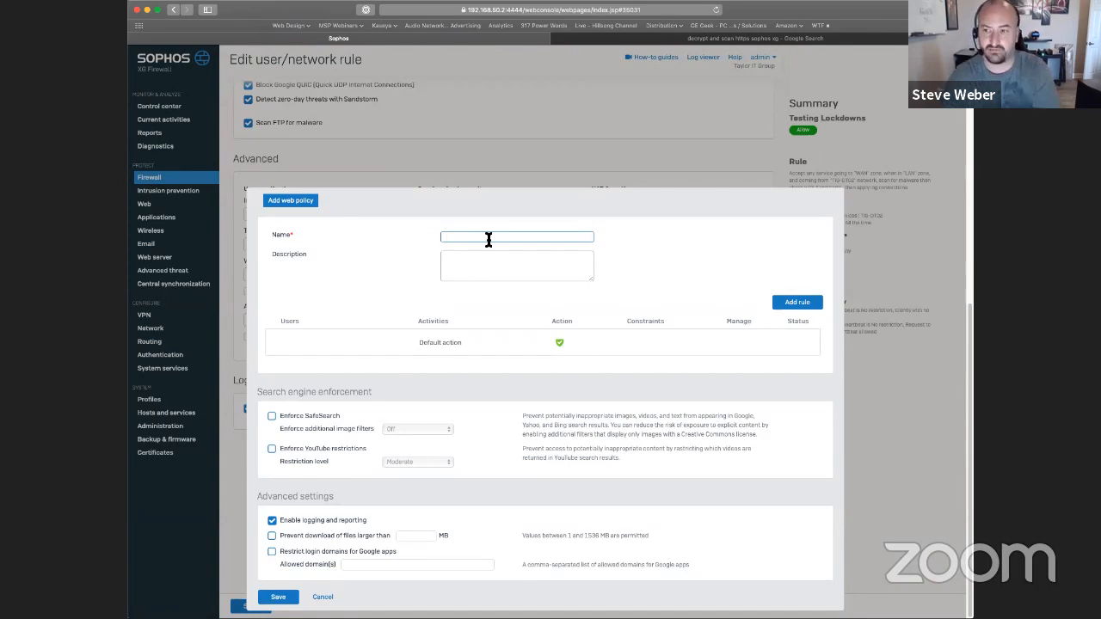
# Step: Name the new web policy with the owner's first name in possessive form followed by Policy
pyautogui.write('St')
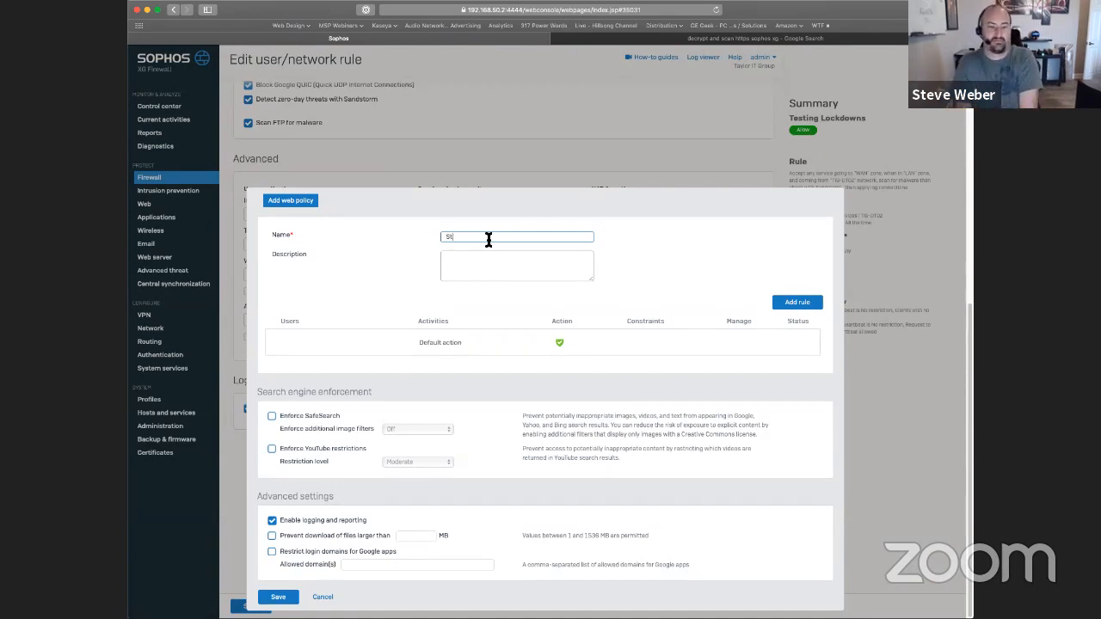
pyautogui.write("eve's Policy")
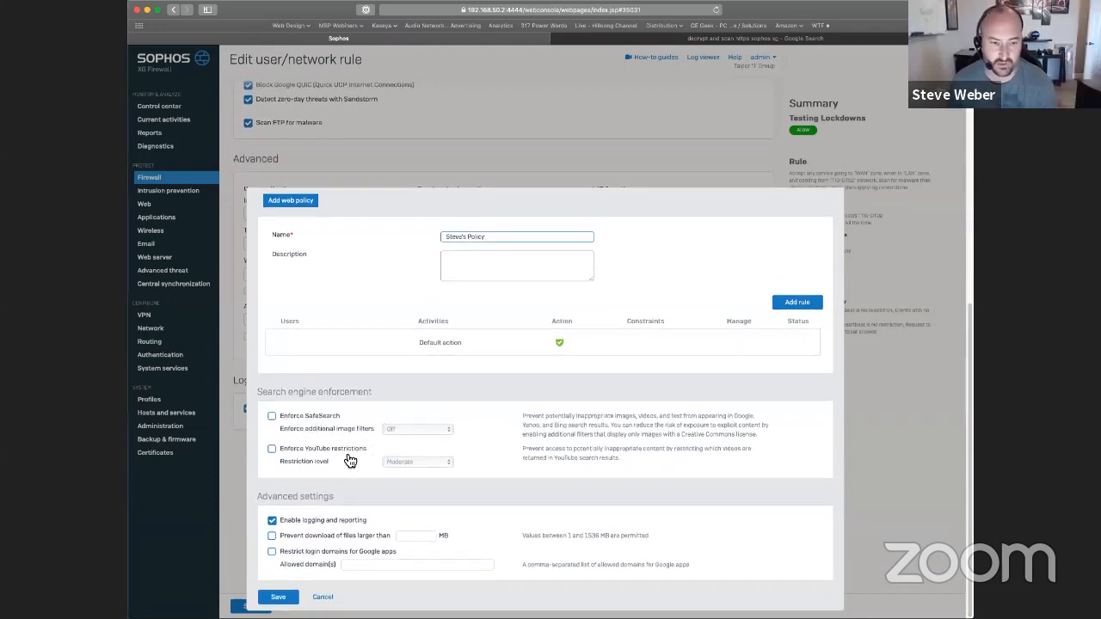
pyautogui.click(271, 449)
pyautogui.click(443, 463)
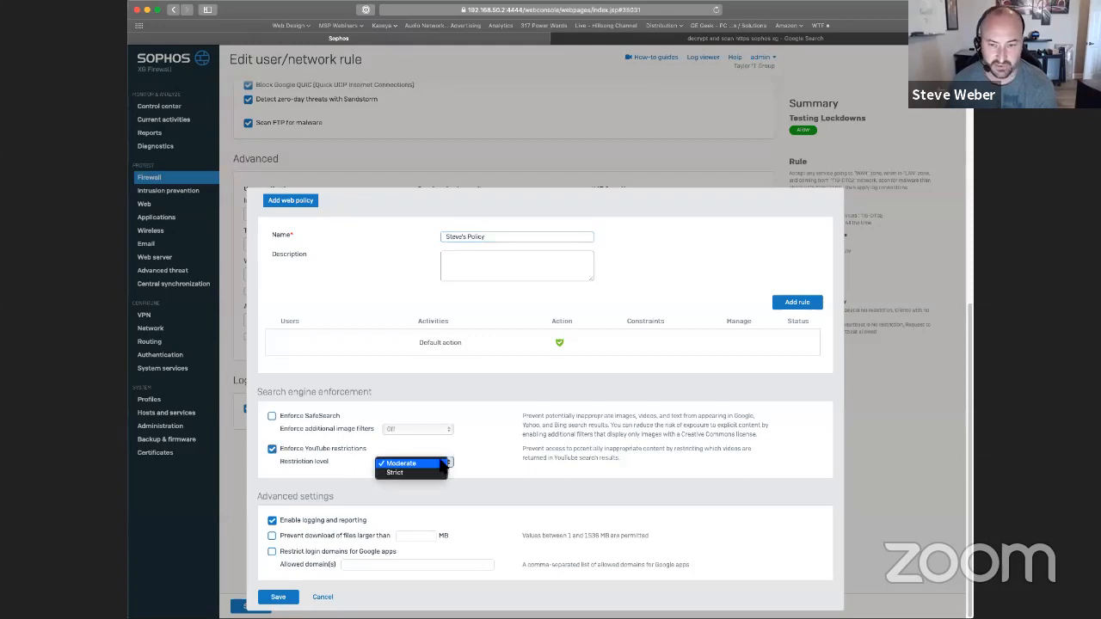
pyautogui.click(444, 465)
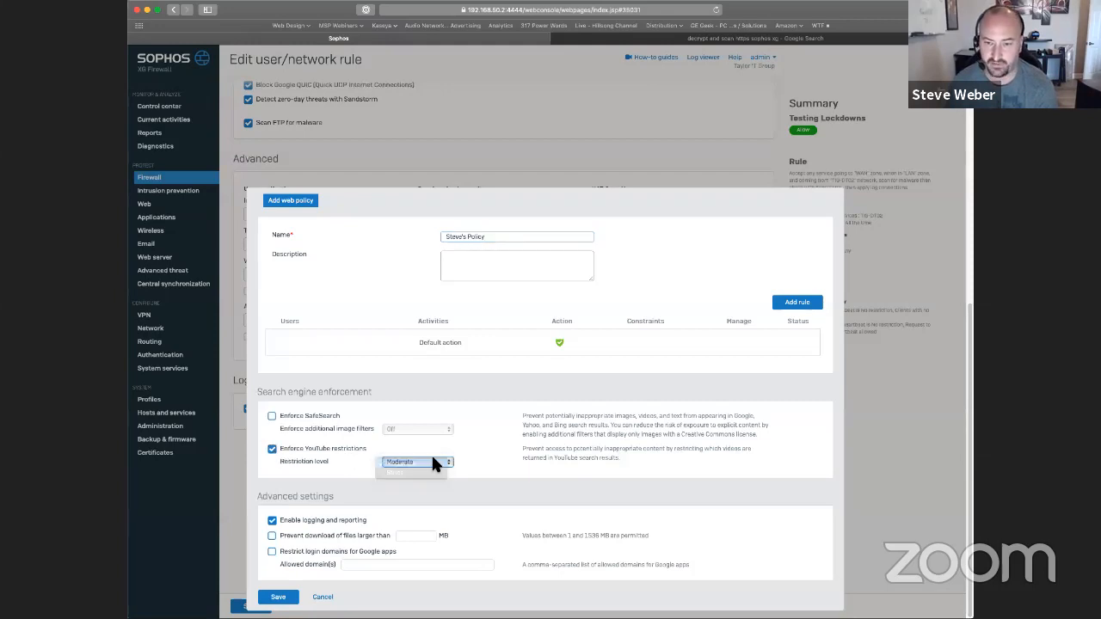
pyautogui.click(273, 451)
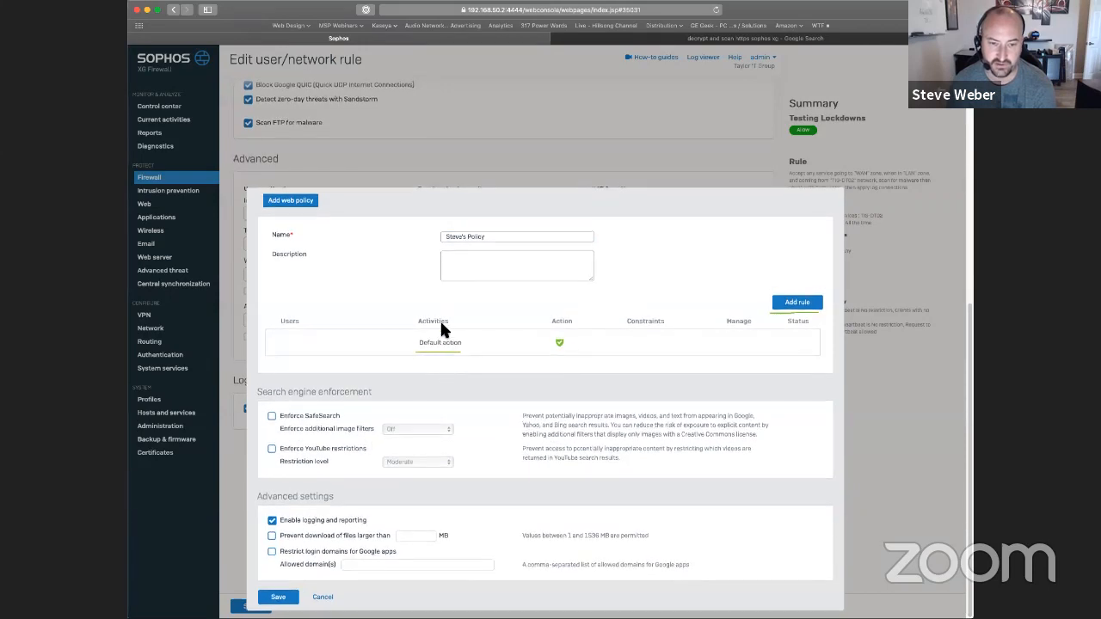
# Step: Set the new web policy's default action to Allow HTTP
pyautogui.click(574, 344)
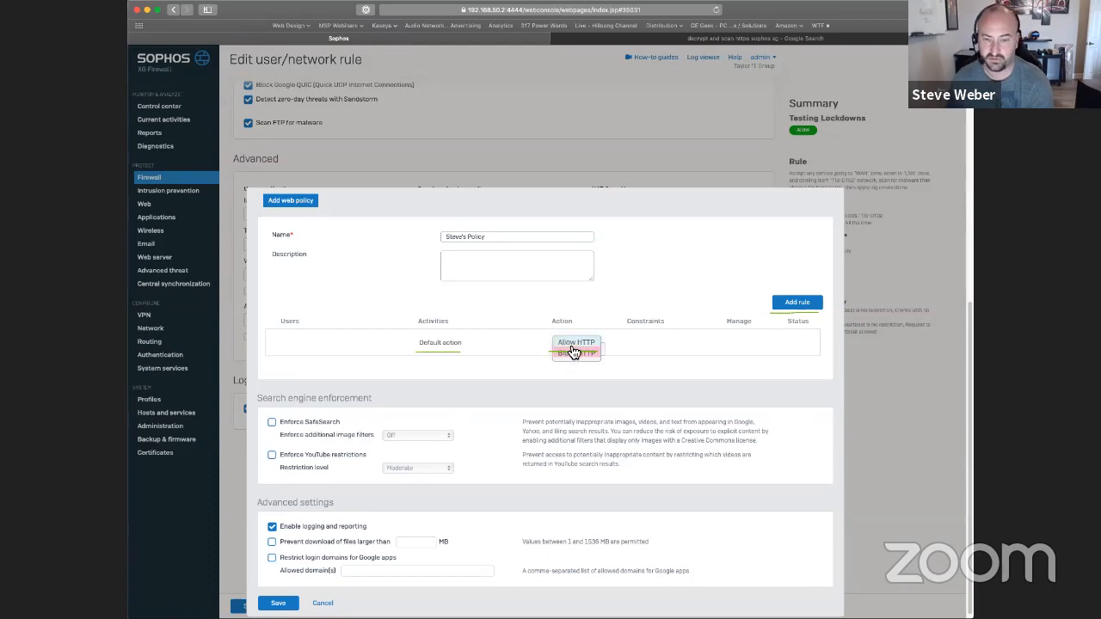
pyautogui.click(573, 344)
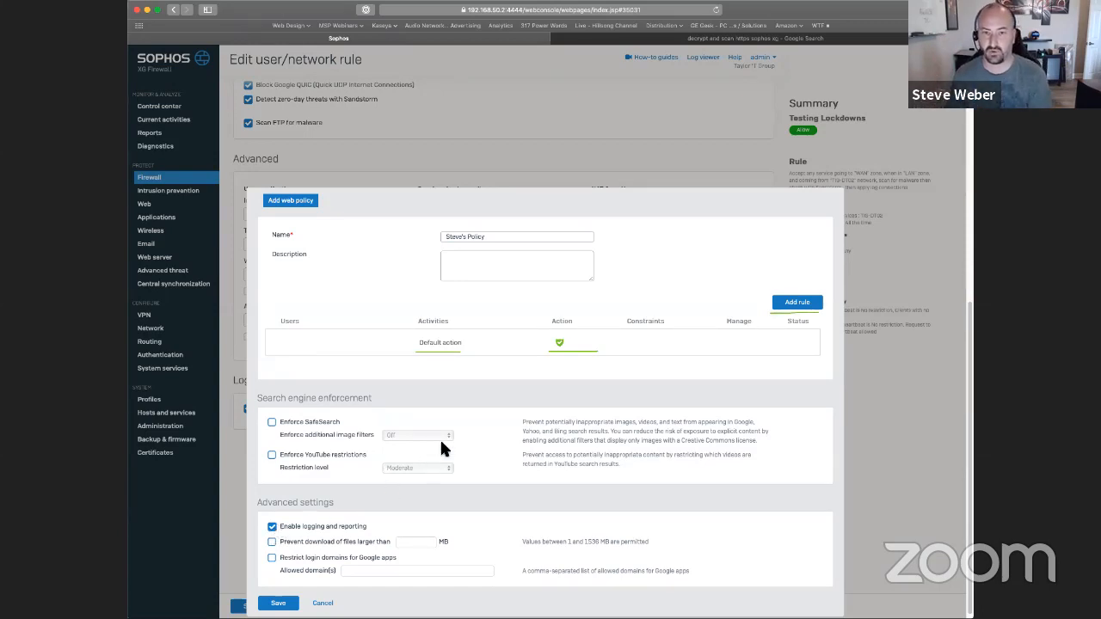
pyautogui.scroll(-1, 441, 447)
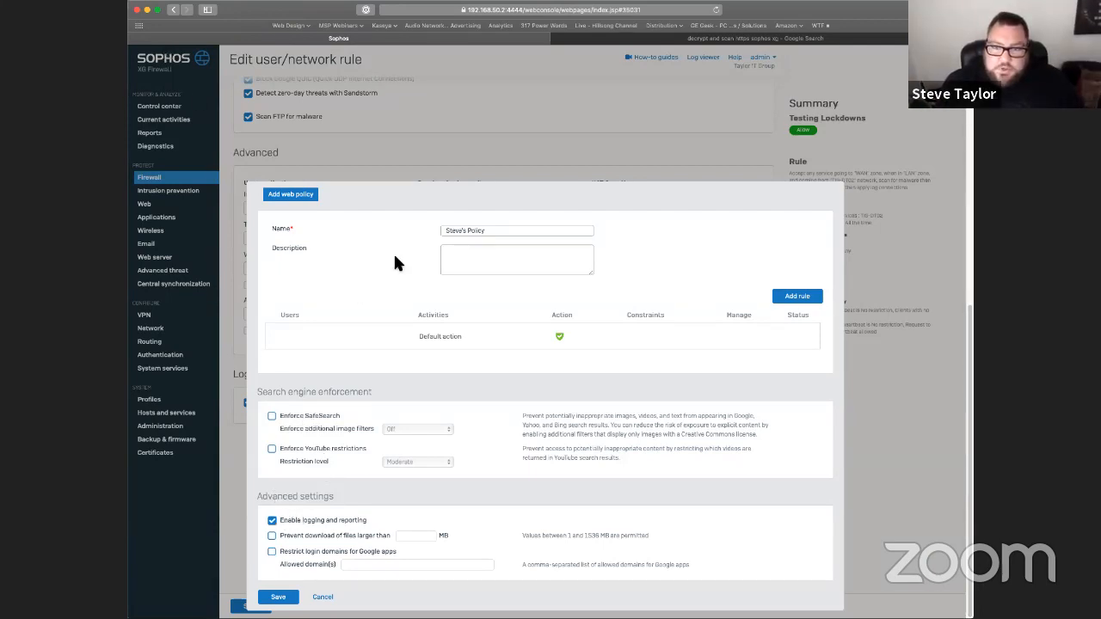
# Step: Add a rule to the web policy and keep Anybody as the users it applies to
pyautogui.click(796, 296)
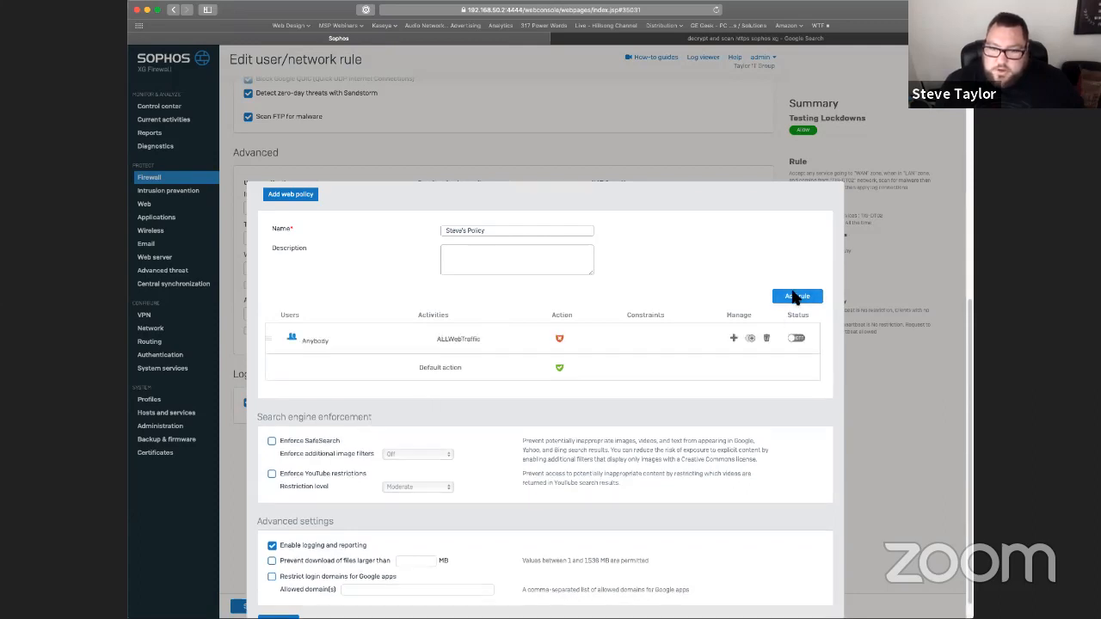
pyautogui.click(305, 342)
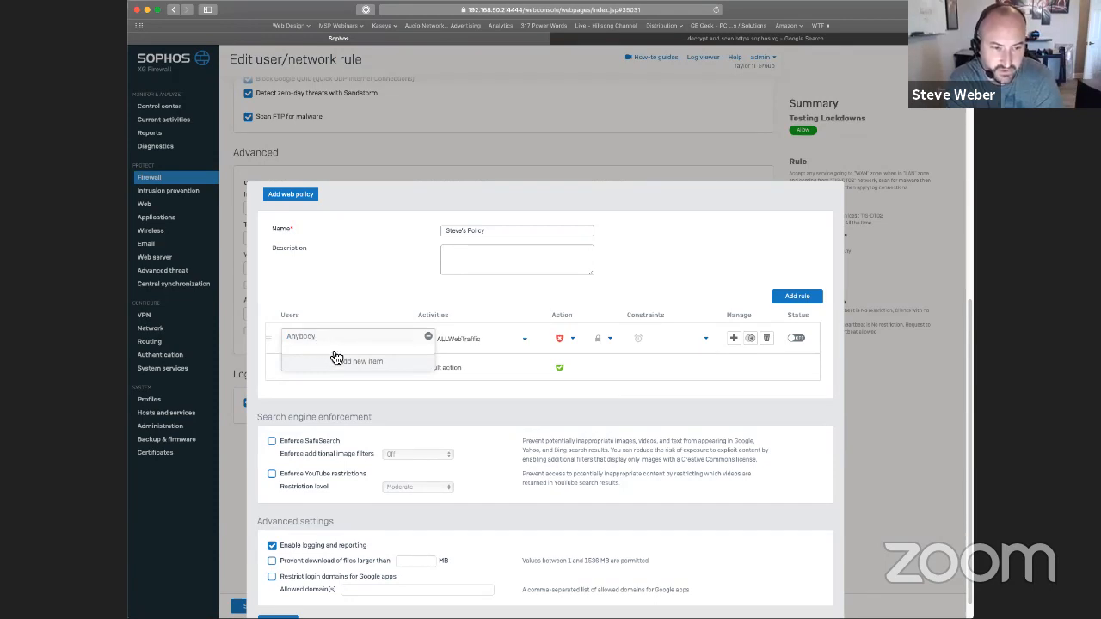
pyautogui.click(429, 338)
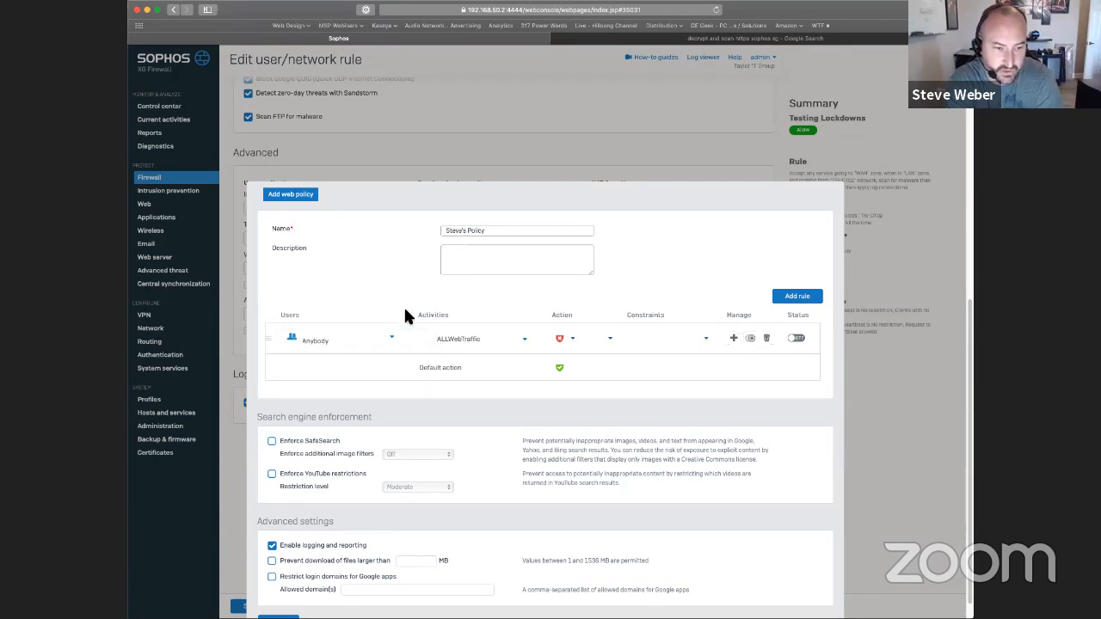
# Step: Check the new rule's content filters and remove ALLWebTraffic from its activities
pyautogui.click(485, 348)
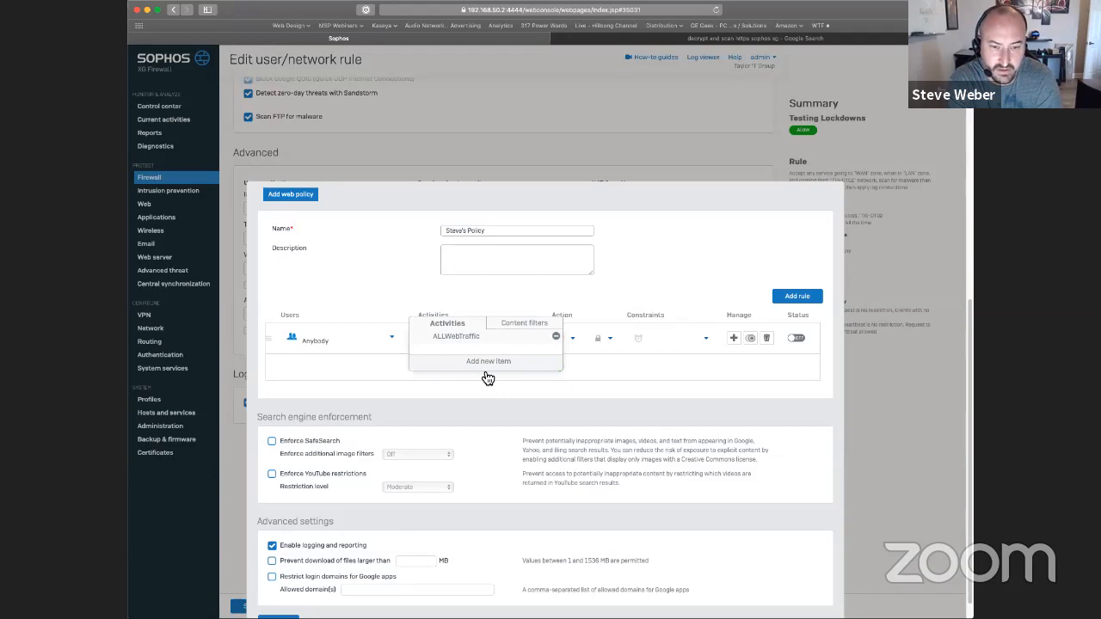
pyautogui.click(524, 327)
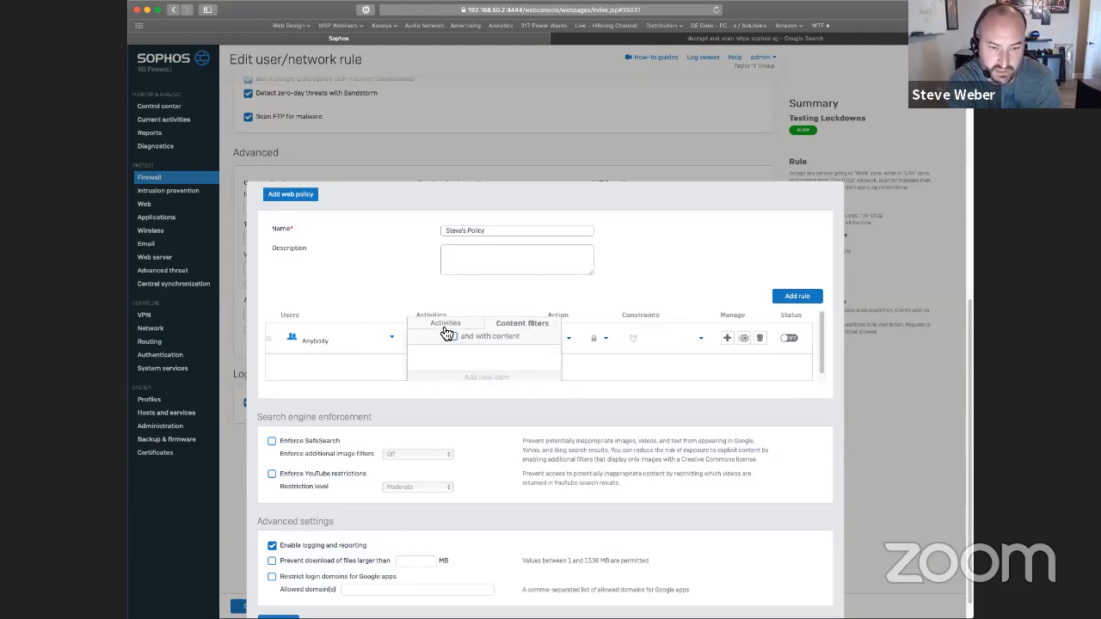
pyautogui.click(445, 329)
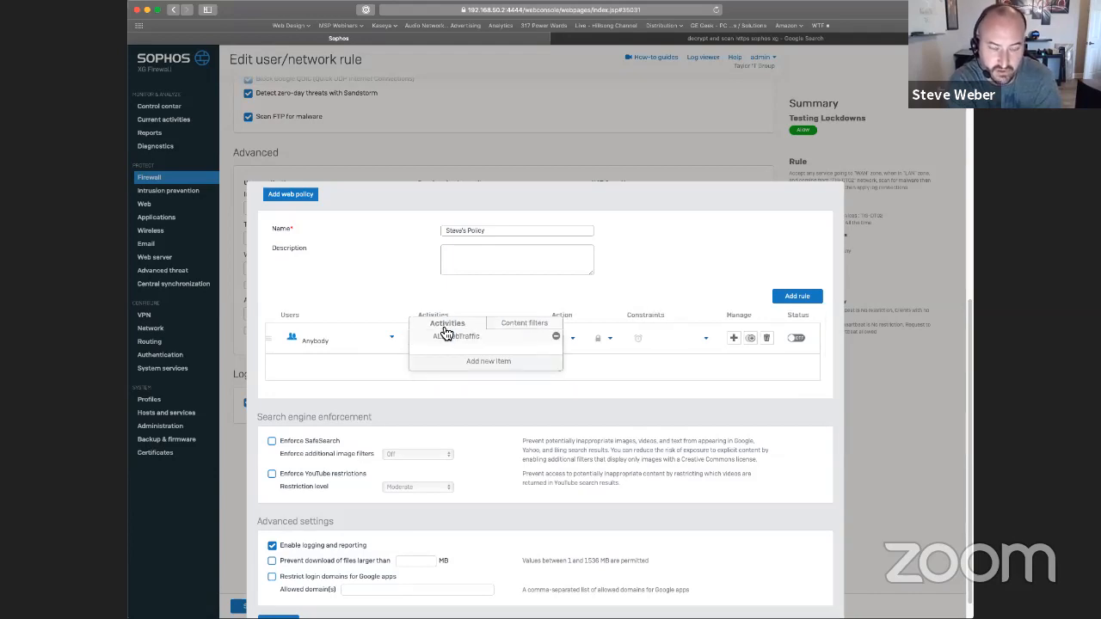
pyautogui.click(480, 363)
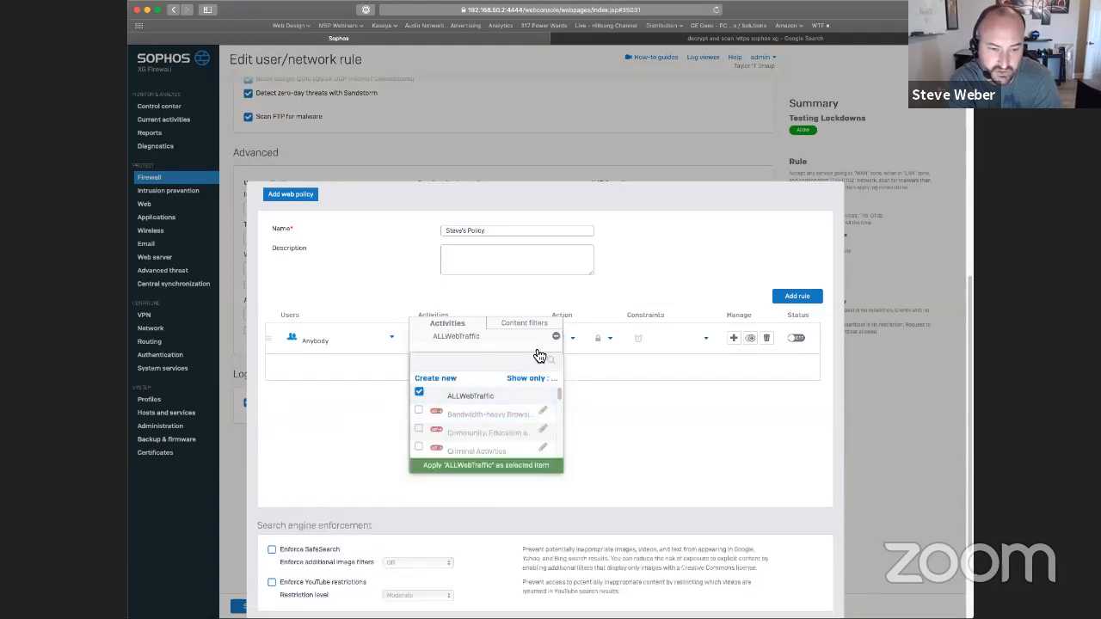
pyautogui.click(556, 336)
# Step: Limit the new rule's selectable activities to web categories and look through them
pyautogui.click(487, 365)
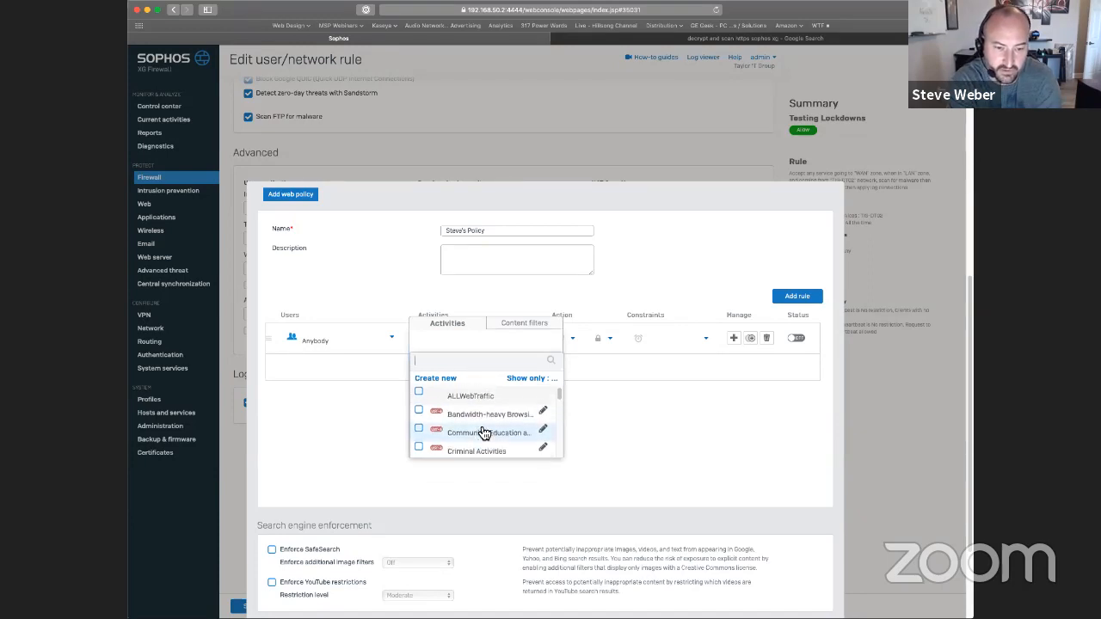
pyautogui.scroll(-1, 485, 433)
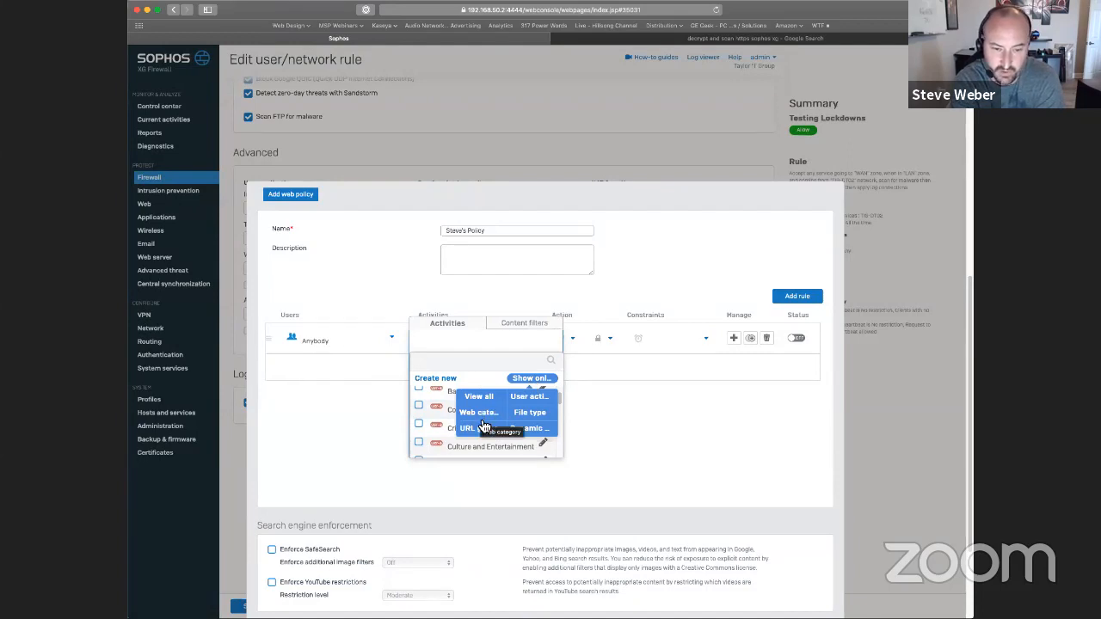
pyautogui.click(487, 418)
pyautogui.scroll(-2, 487, 422)
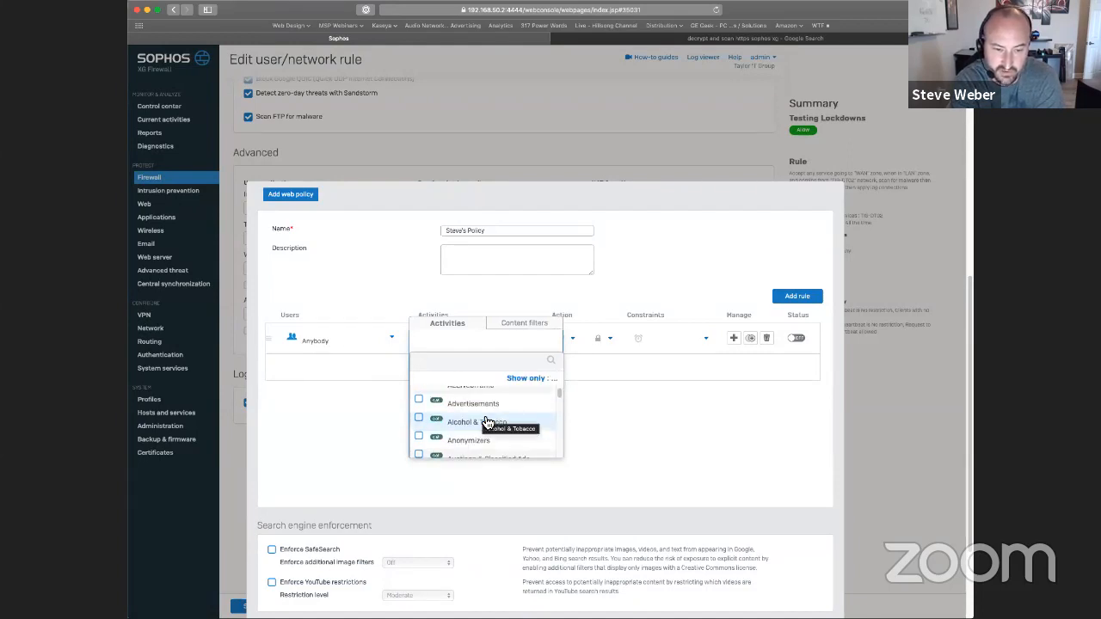
pyautogui.scroll(-10, 487, 422)
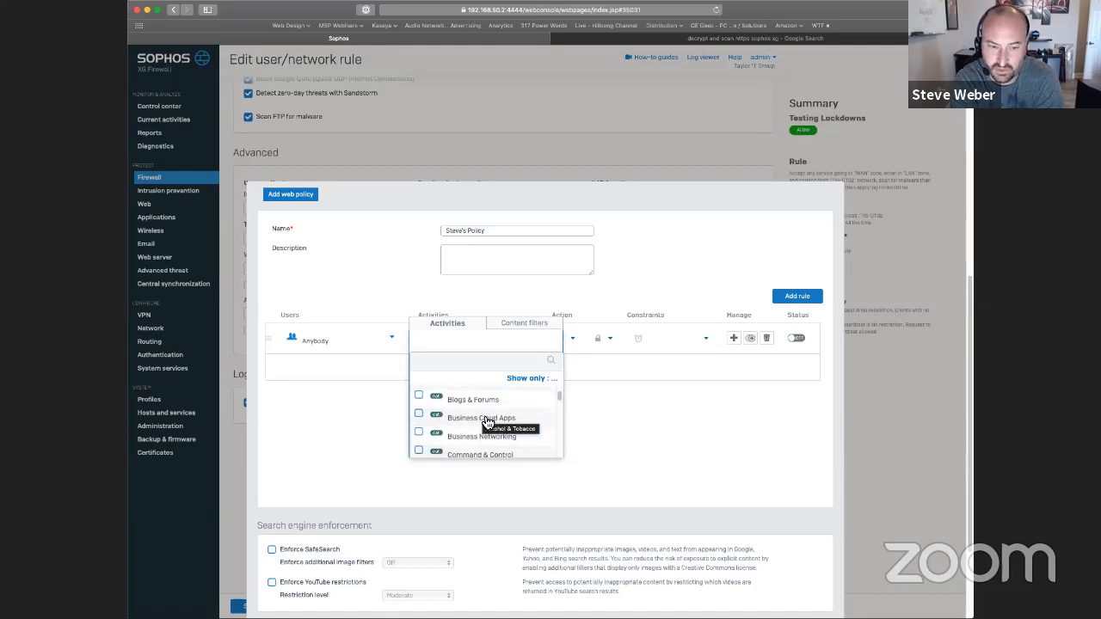
pyautogui.scroll(-4, 487, 422)
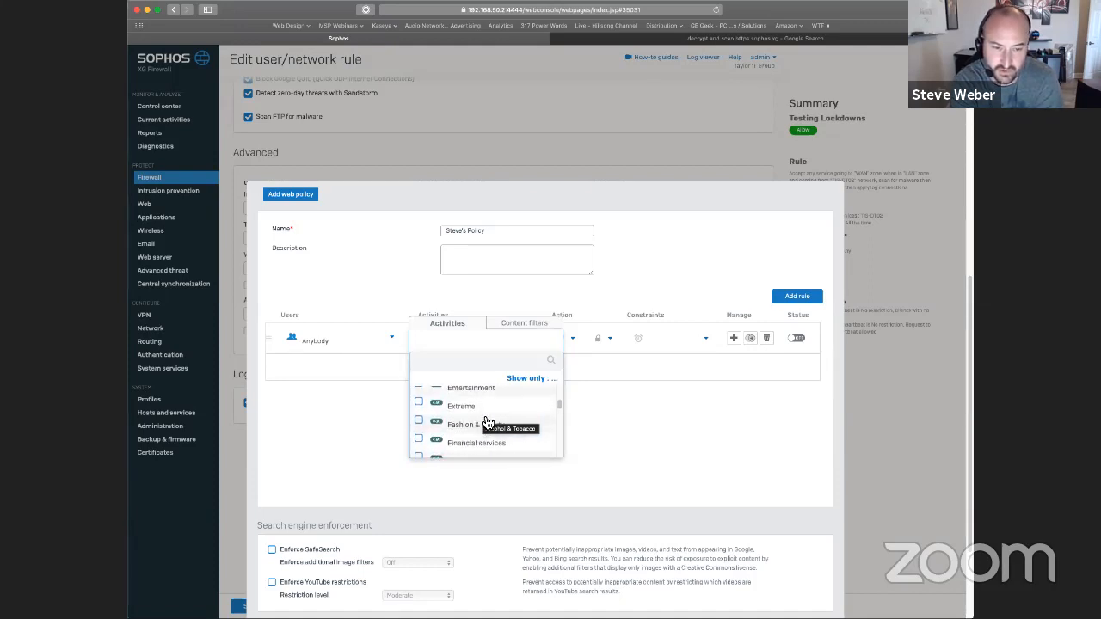
# Step: Search the web categories for porn and for adult, and clear the search
pyautogui.click(487, 362)
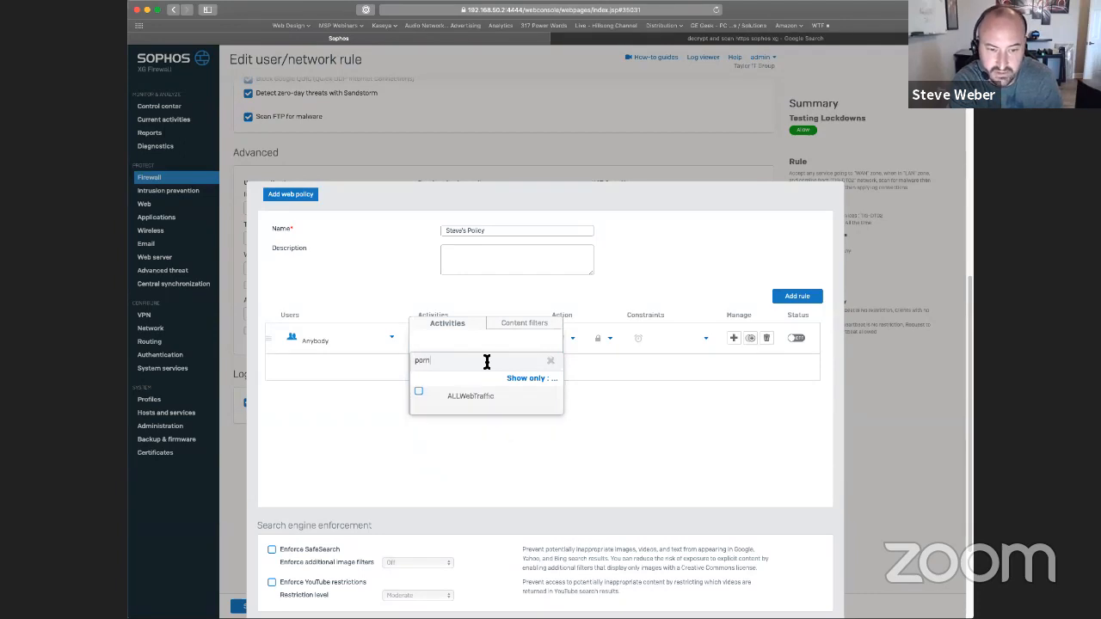
pyautogui.scroll(3, 473, 405)
pyautogui.scroll(-4, 476, 406)
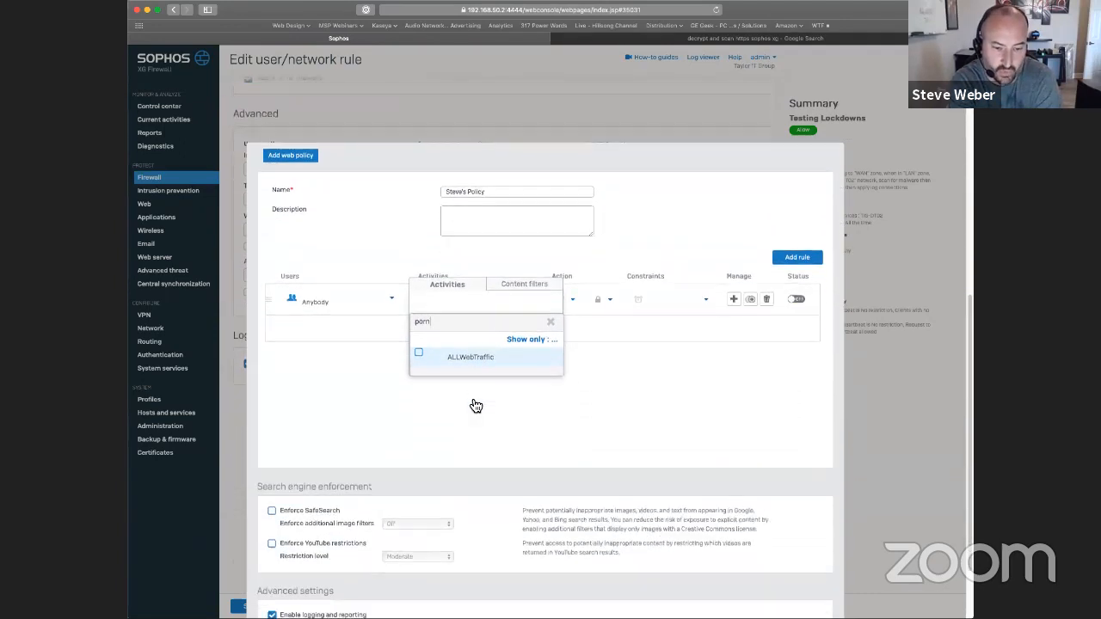
pyautogui.scroll(-2, 476, 406)
pyautogui.press('BackSpace')
pyautogui.press('BackSpace')
pyautogui.press('BackSpace')
pyautogui.press('BackSpace')
pyautogui.write('a')
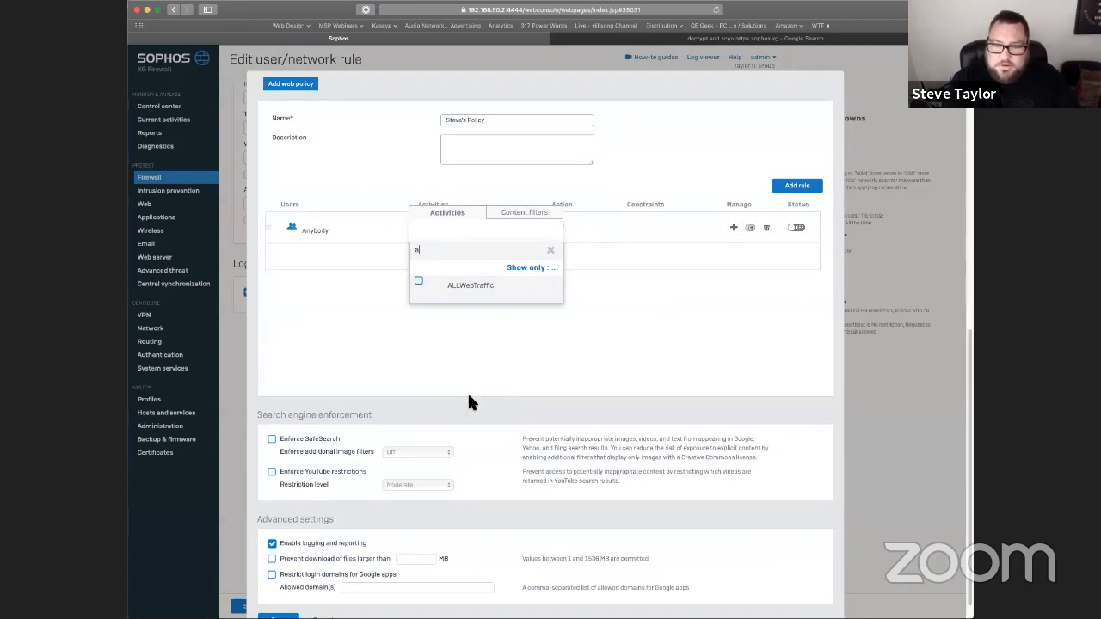
pyautogui.write('dul')
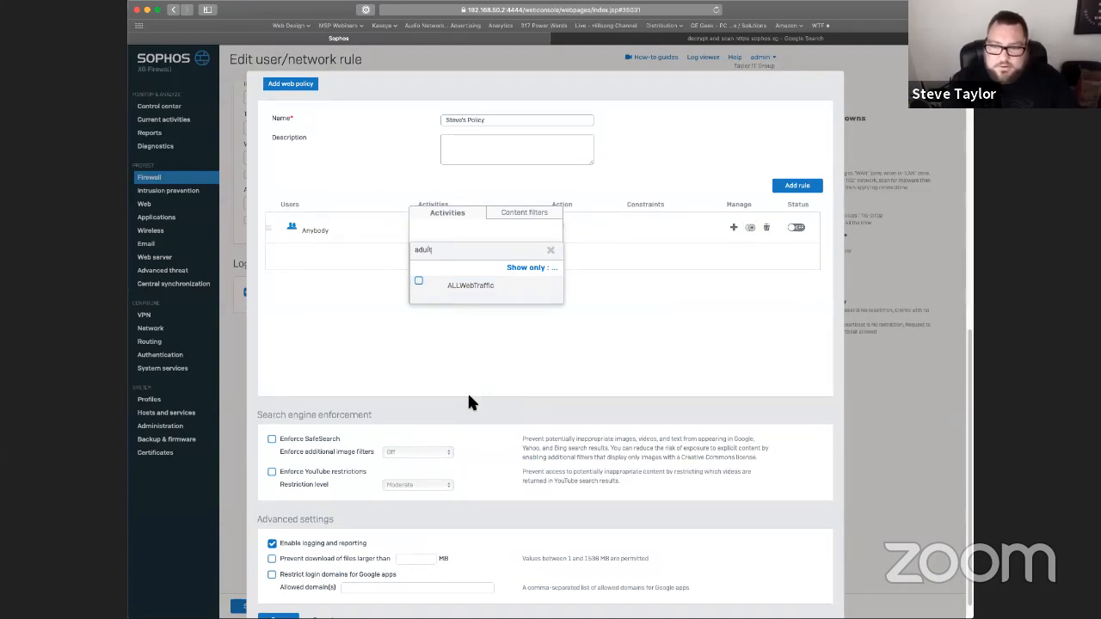
pyautogui.write('t')
pyautogui.press('super+a')
pyautogui.press('BackSpace')
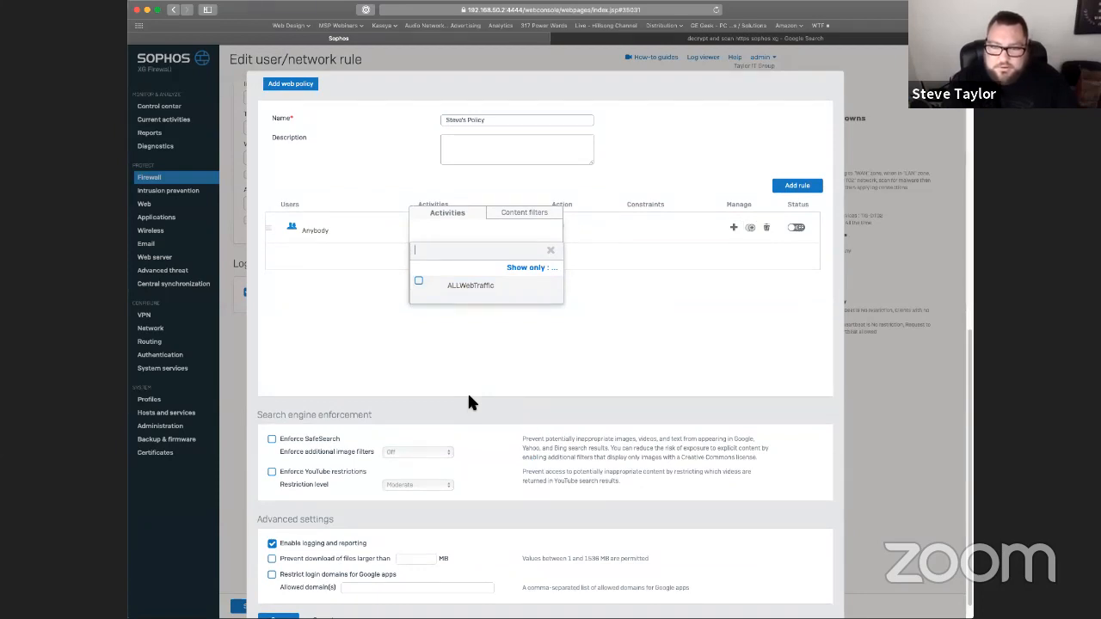
# Step: Examine the web categories, switch the activity list to show all types and look through its entries
pyautogui.scroll(-5, 494, 312)
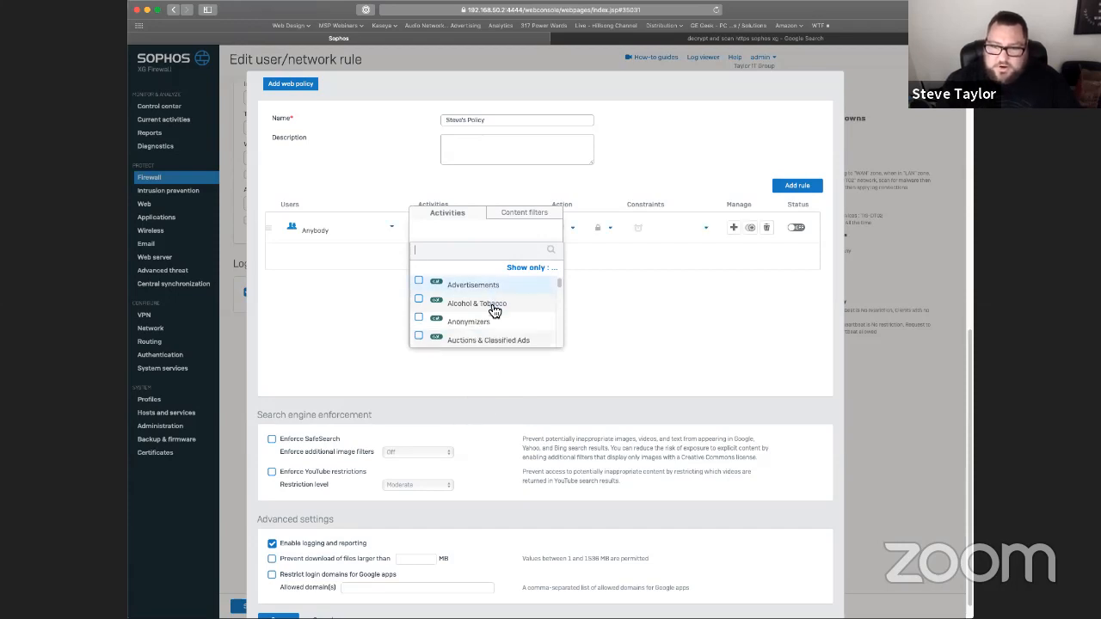
pyautogui.scroll(-4, 494, 312)
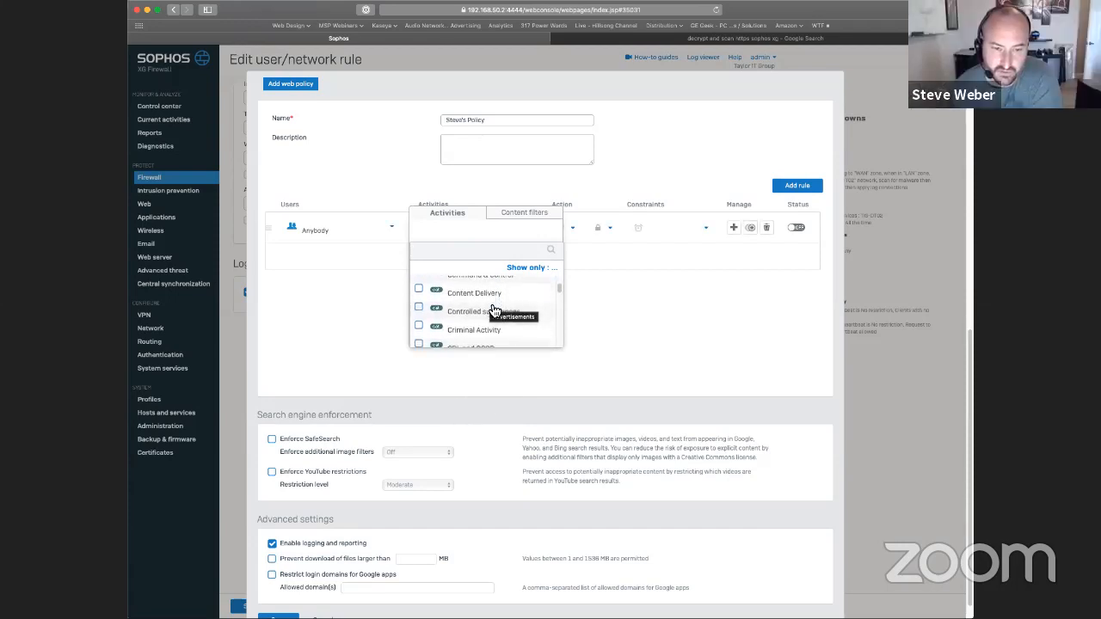
pyautogui.rightClick(492, 304)
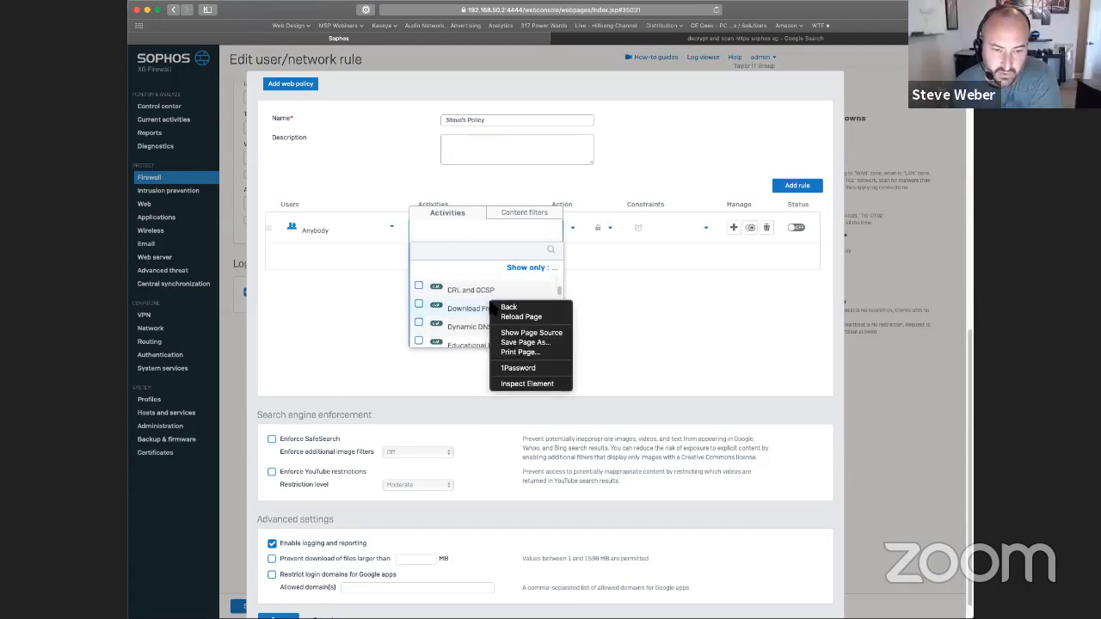
pyautogui.click(473, 310)
pyautogui.scroll(-5, 472, 311)
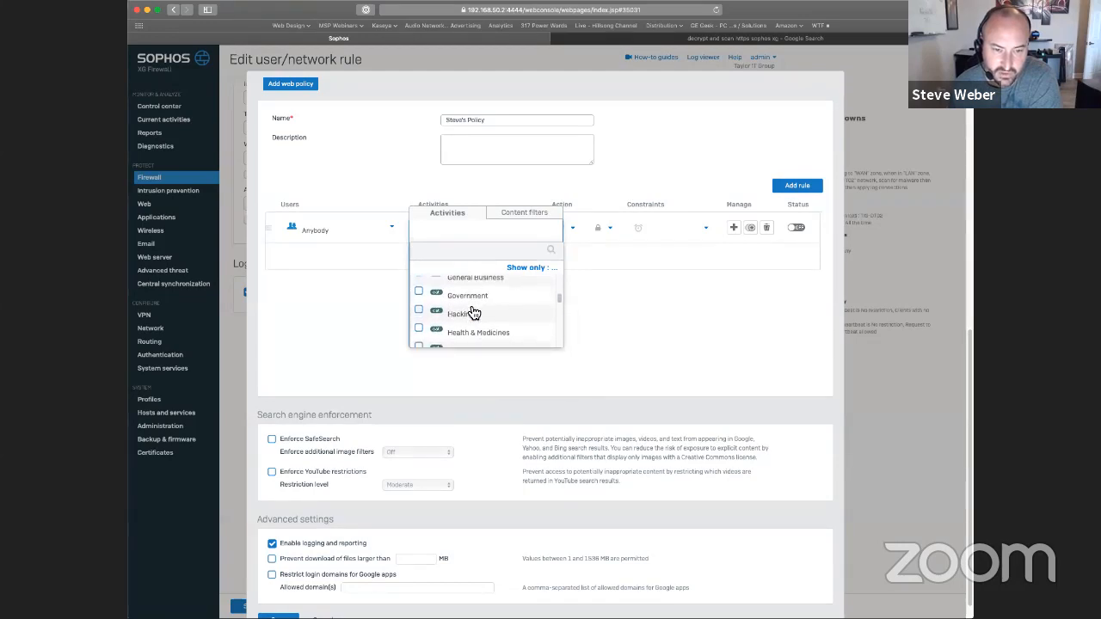
pyautogui.click(530, 272)
pyautogui.click(497, 289)
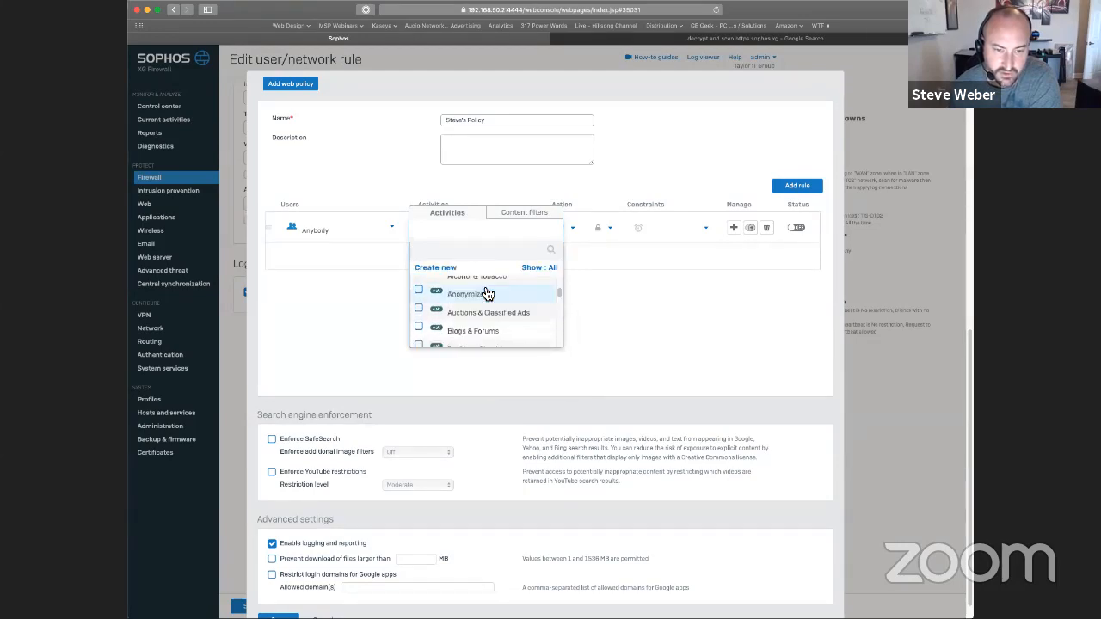
pyautogui.scroll(-4, 486, 312)
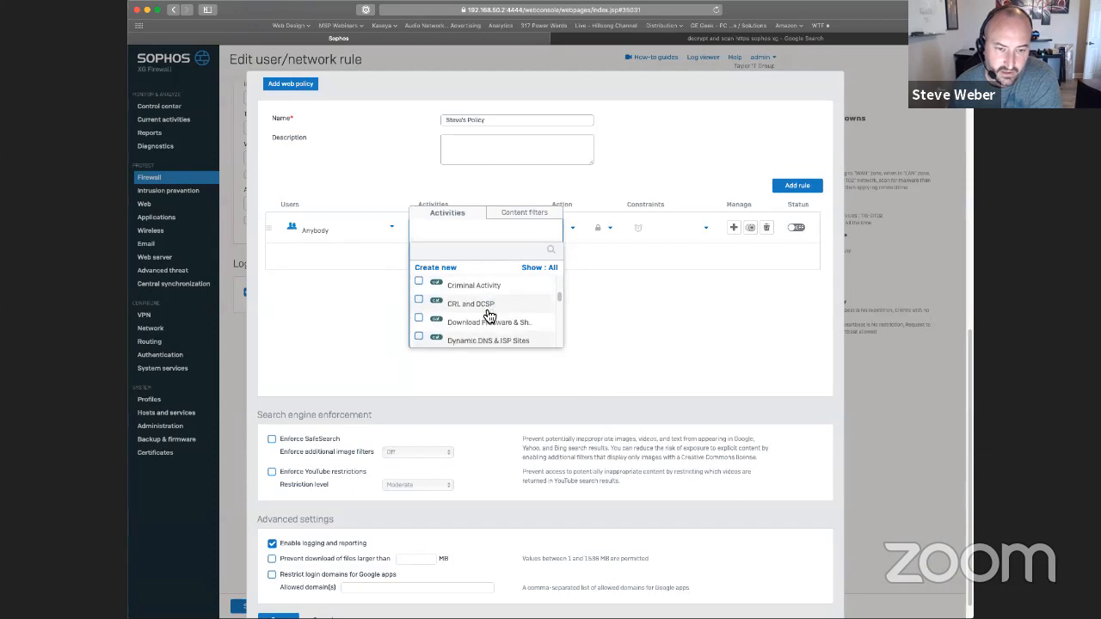
pyautogui.scroll(-10, 489, 316)
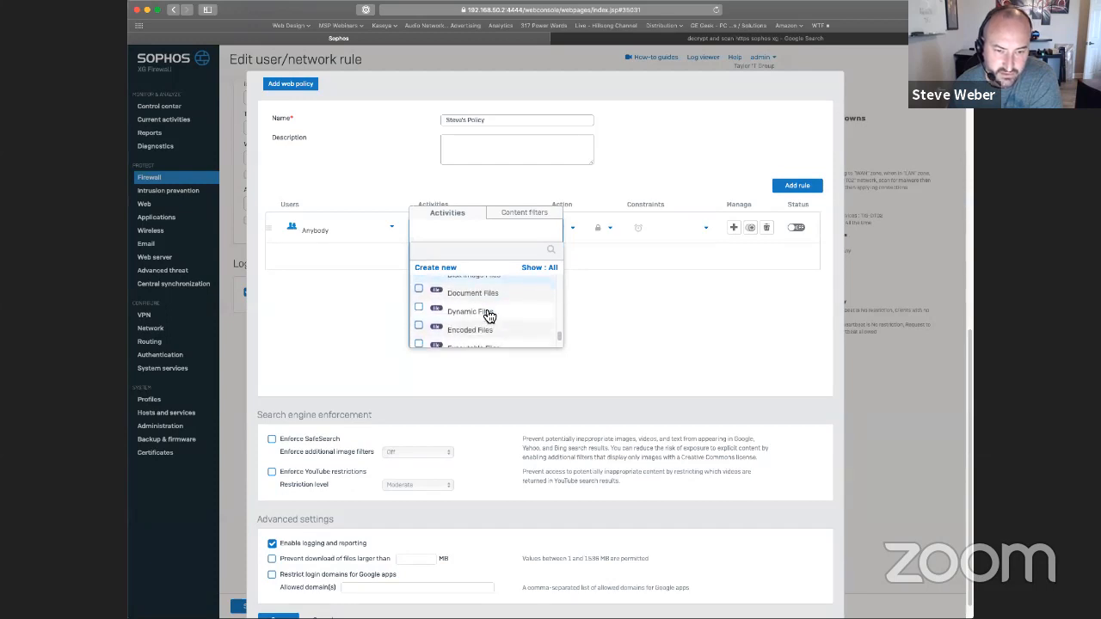
pyautogui.scroll(-5, 489, 314)
# Step: Search all activity types for adul and clear the search to show the full list again
pyautogui.click(480, 251)
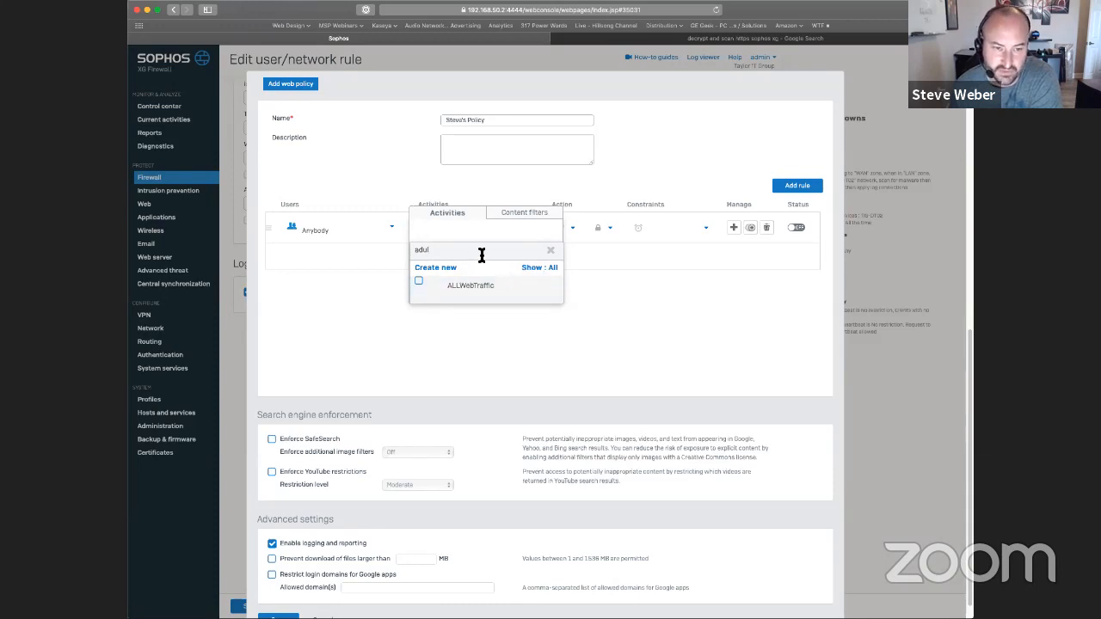
pyautogui.press('BackSpace')
pyautogui.press('BackSpace')
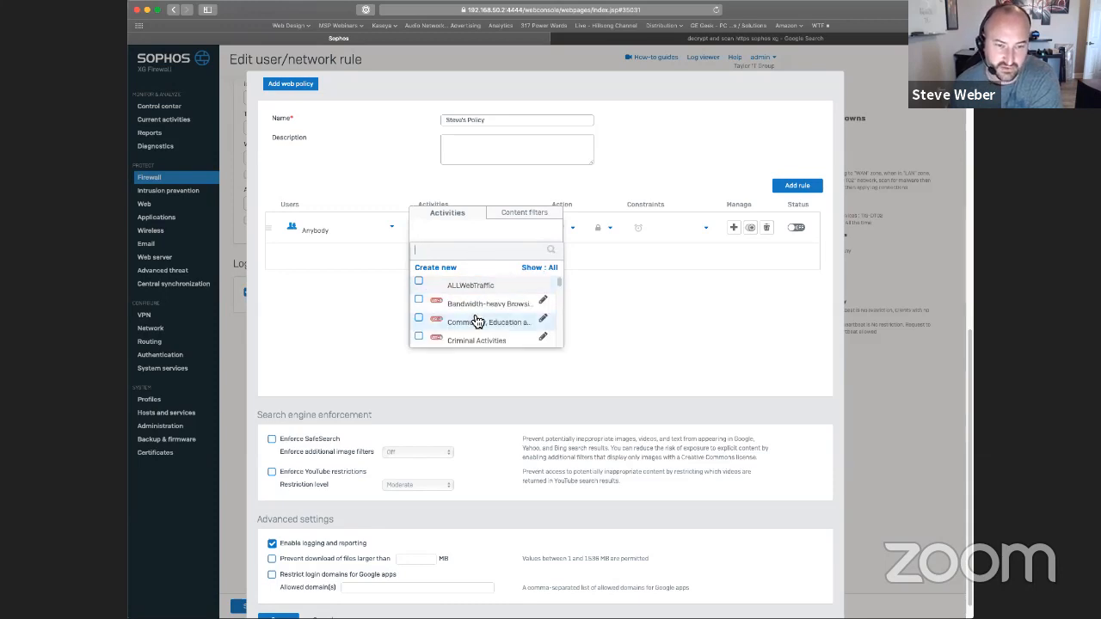
pyautogui.scroll(2, 469, 316)
pyautogui.scroll(-2, 477, 321)
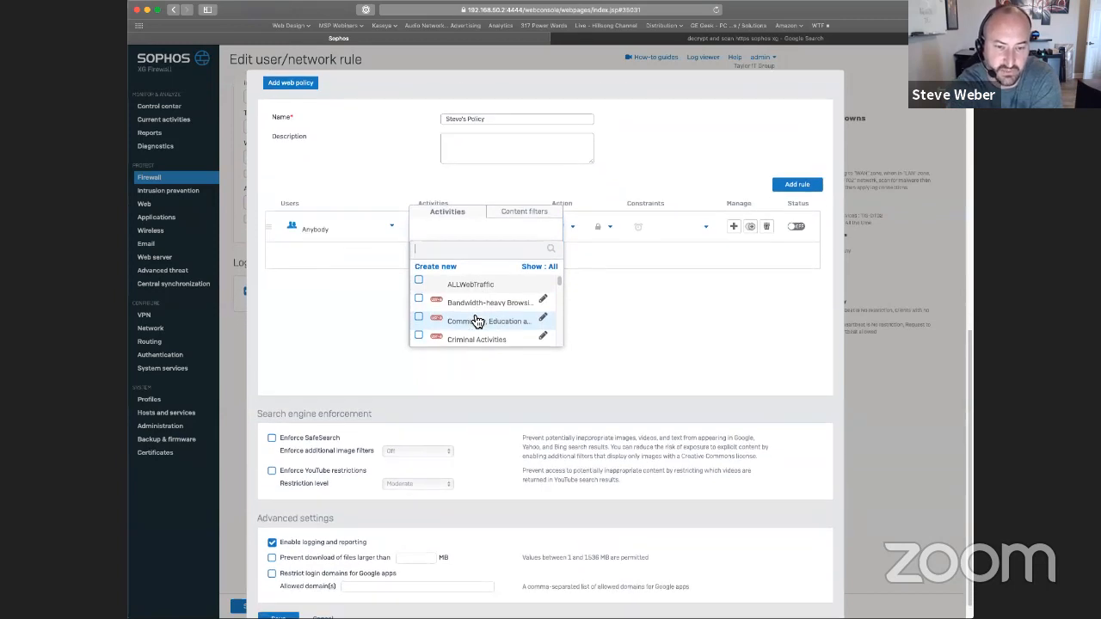
# Step: Select the Nudity and Adult Content activity for the new web policy rule
pyautogui.scroll(-3, 478, 321)
pyautogui.scroll(-8, 477, 321)
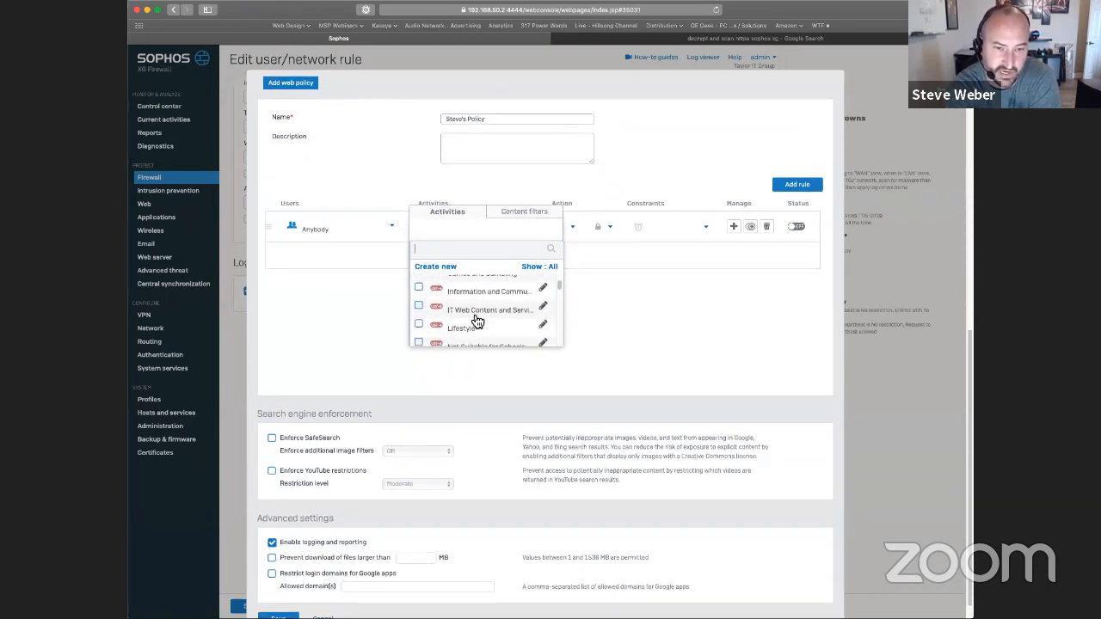
pyautogui.scroll(-2, 478, 321)
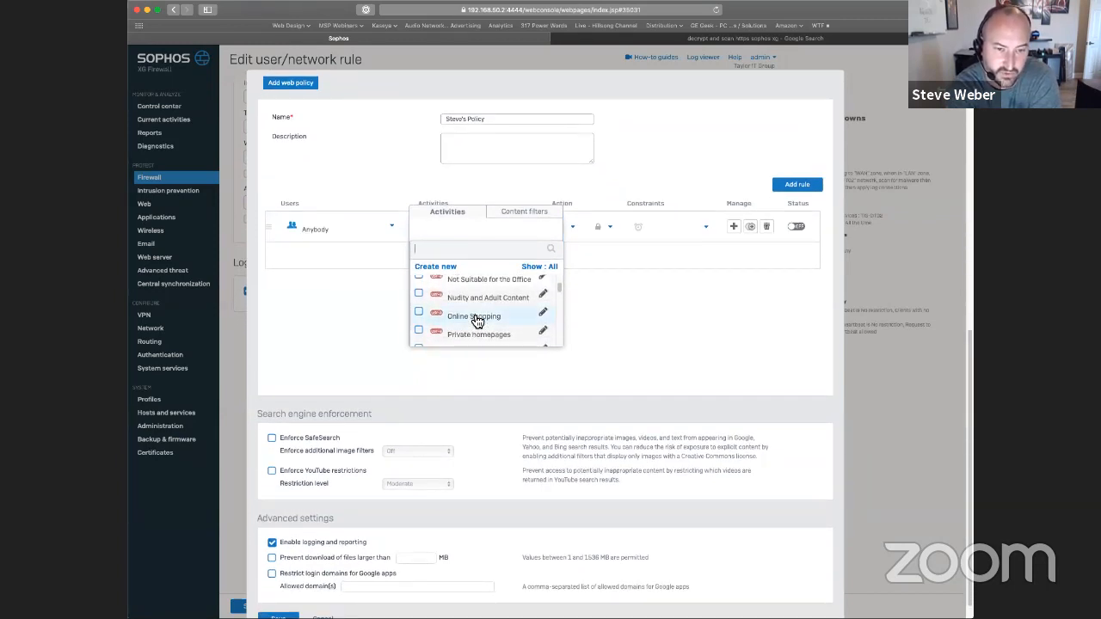
pyautogui.click(419, 296)
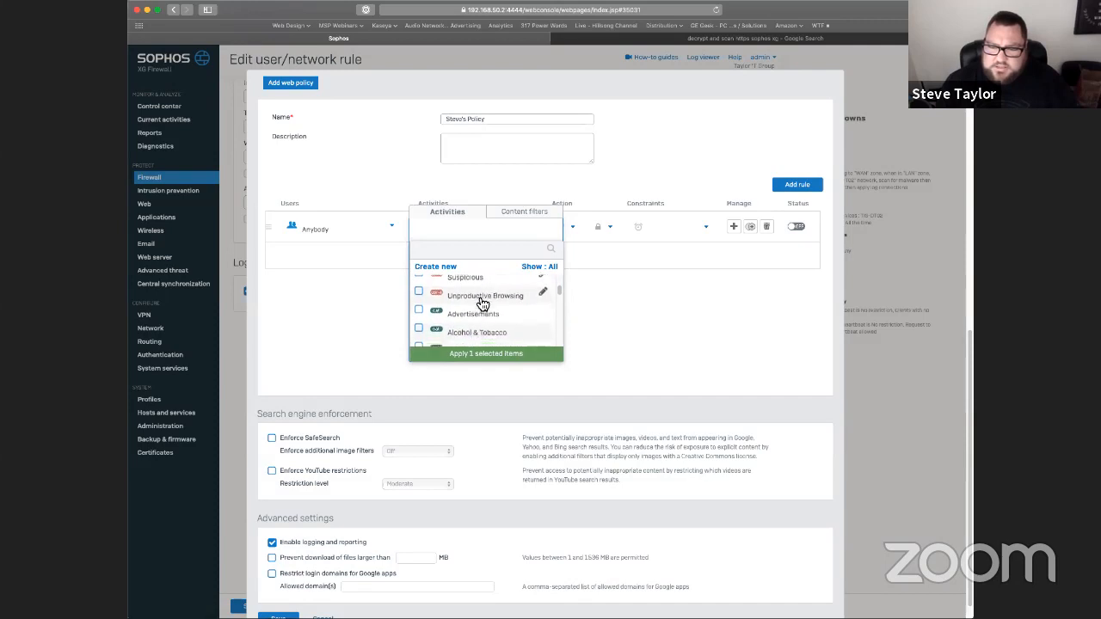
# Step: Add the Sexually Explicit web category to the rule's selected activities
pyautogui.scroll(-5, 482, 305)
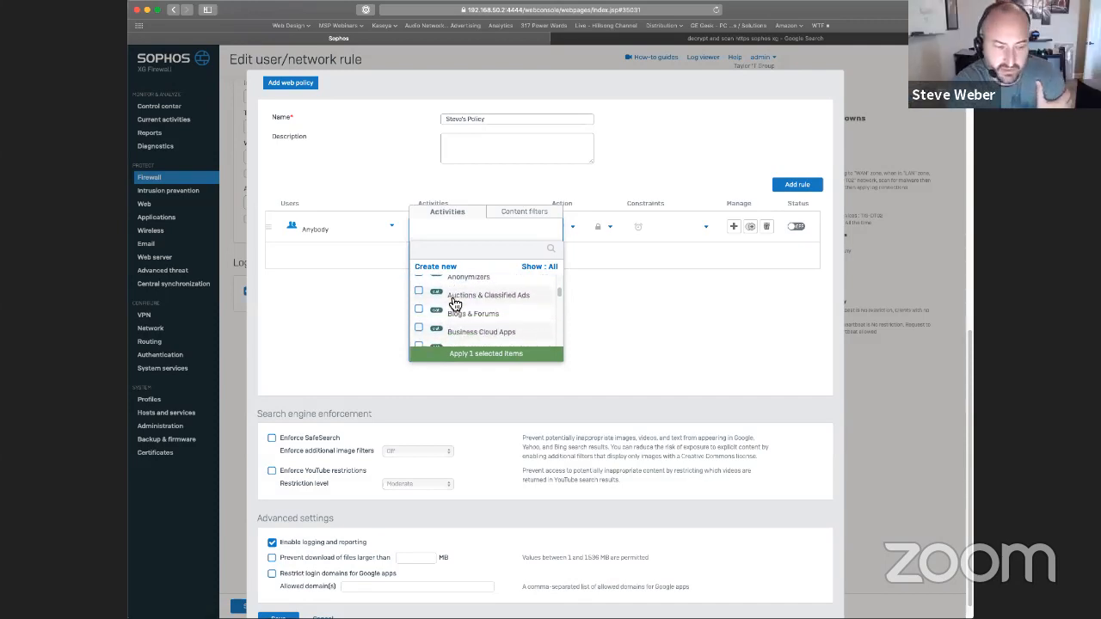
pyautogui.scroll(-6, 456, 304)
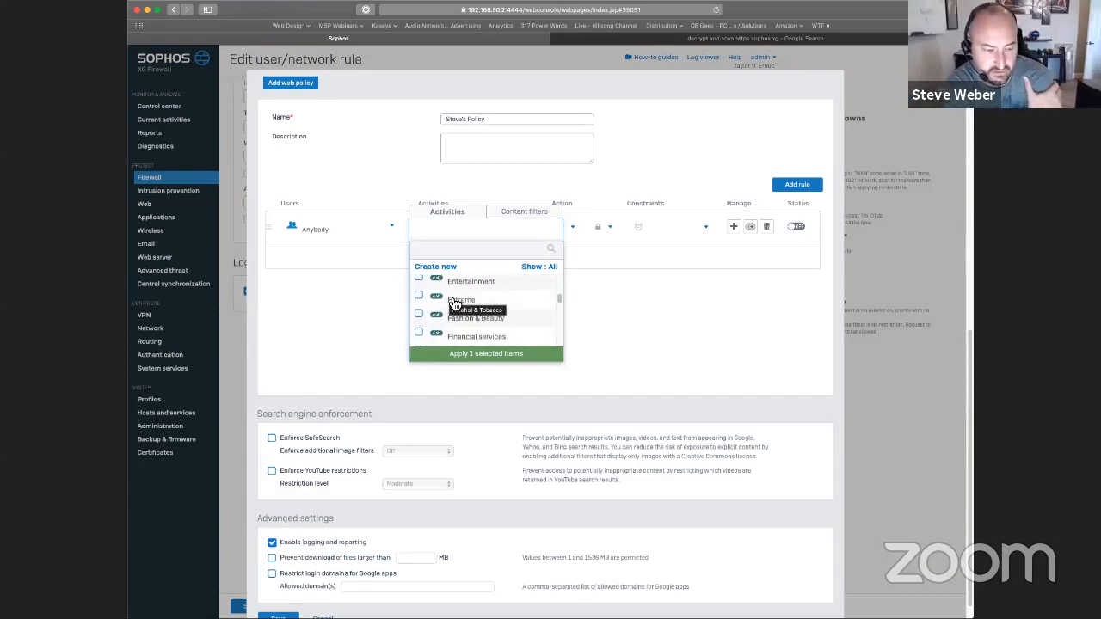
pyautogui.scroll(-5, 455, 305)
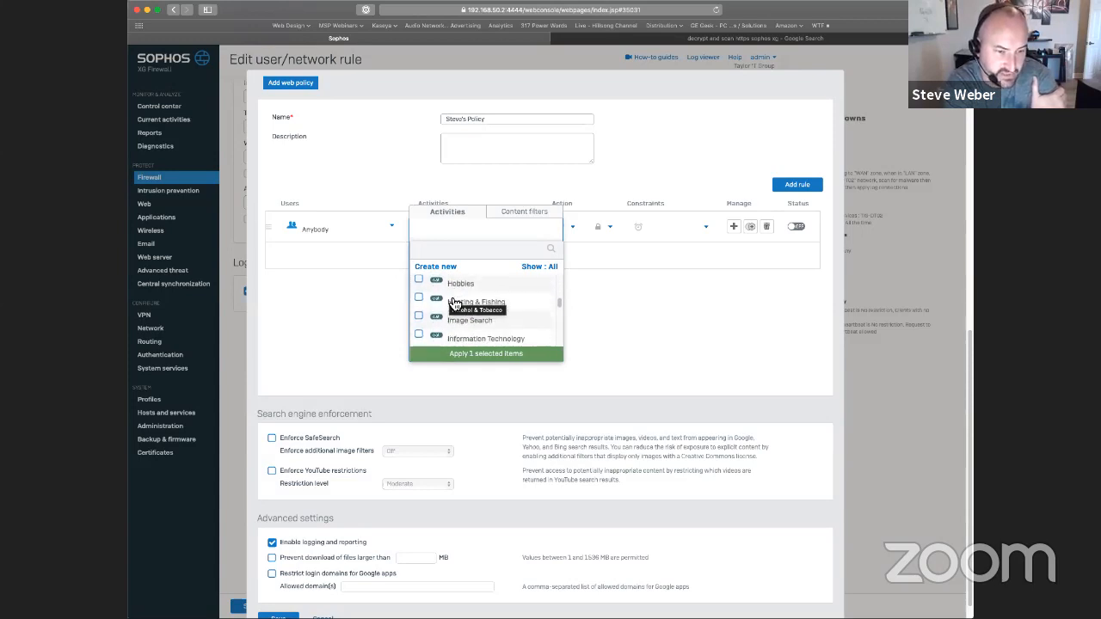
pyautogui.scroll(-1, 455, 305)
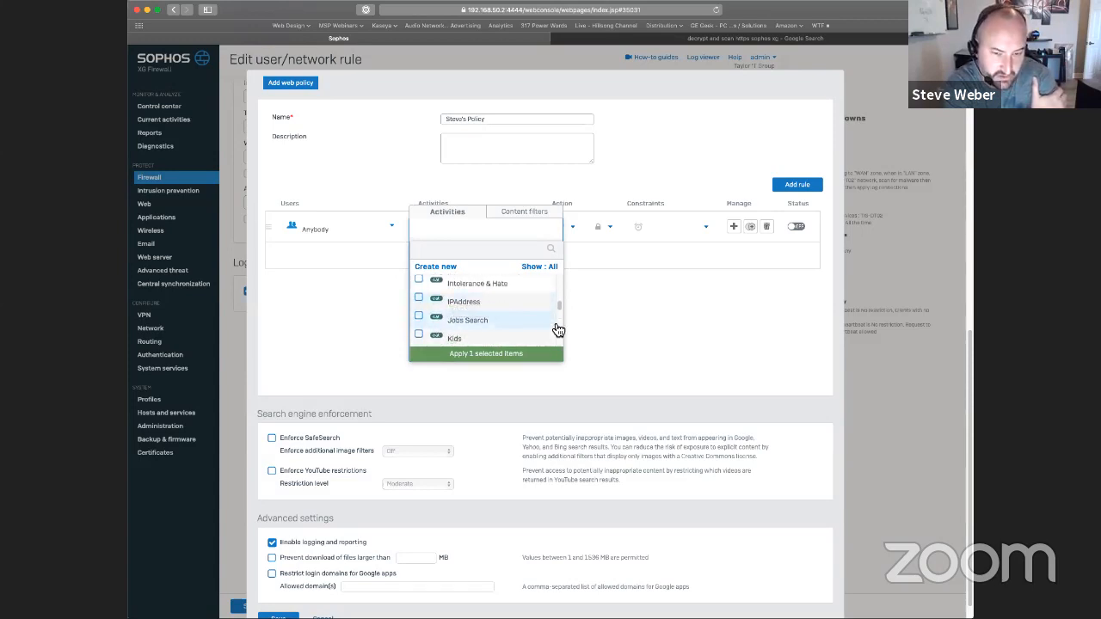
pyautogui.scroll(-6, 556, 336)
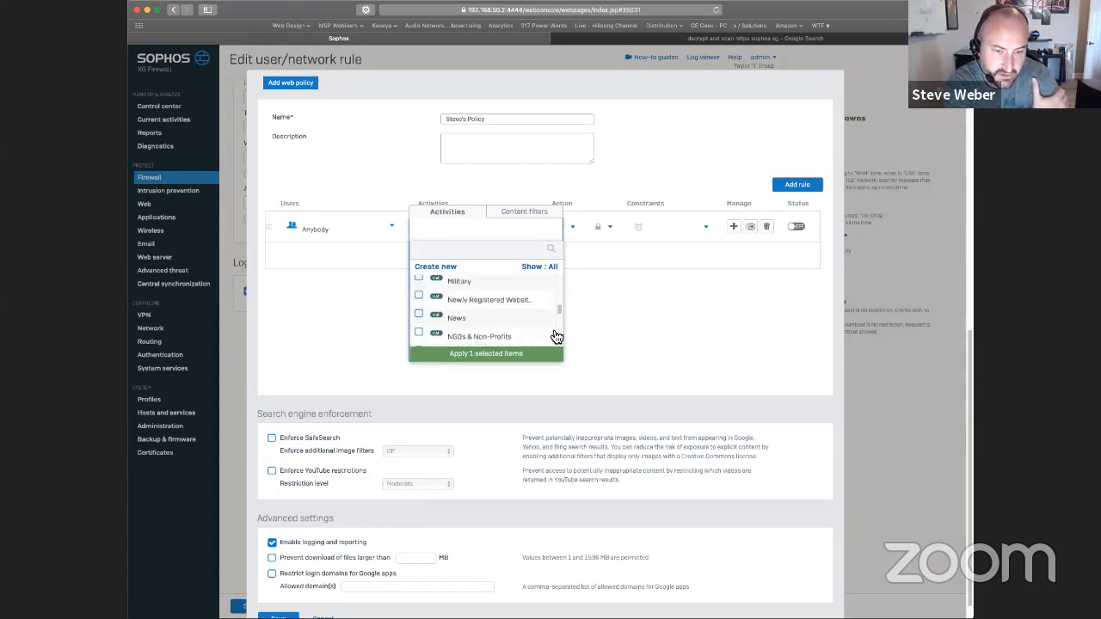
pyautogui.scroll(-5, 556, 336)
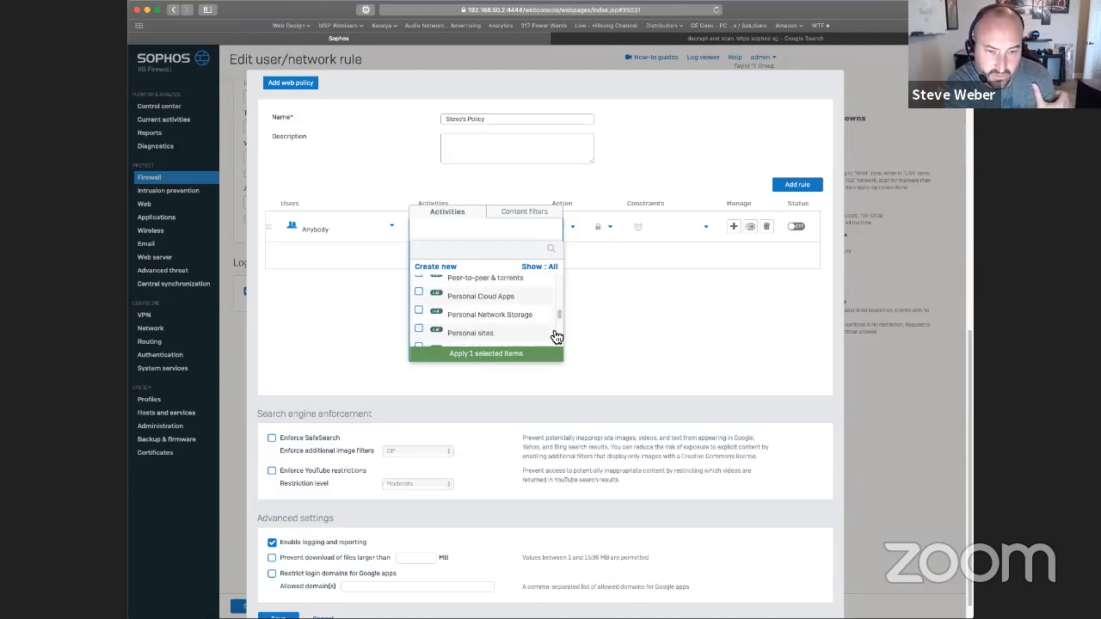
pyautogui.scroll(-5, 556, 336)
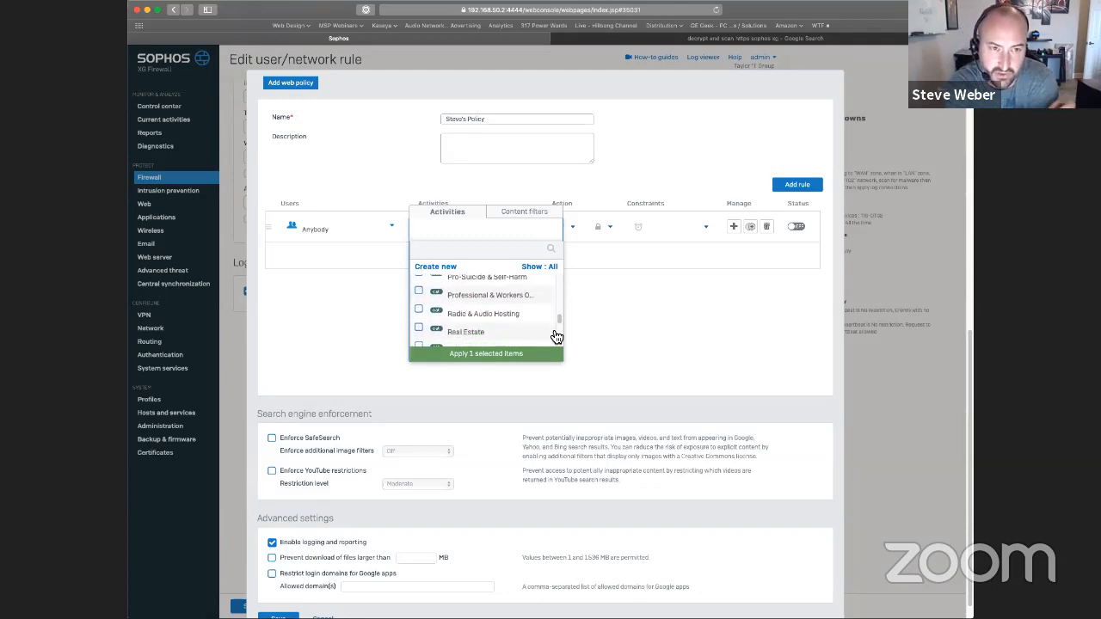
pyautogui.scroll(-5, 556, 336)
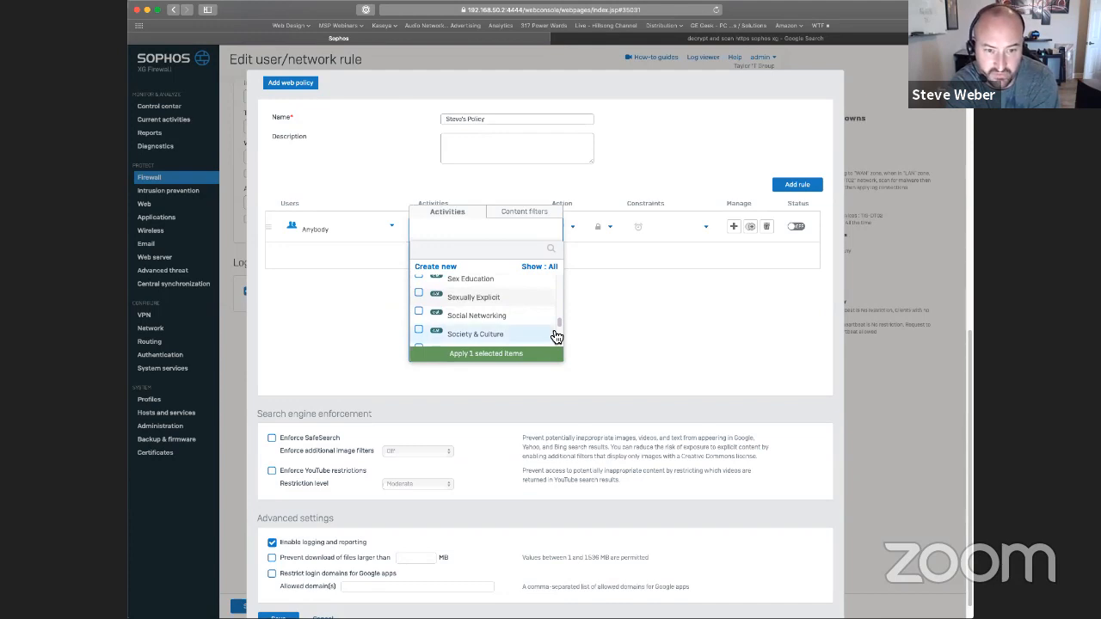
pyautogui.click(419, 278)
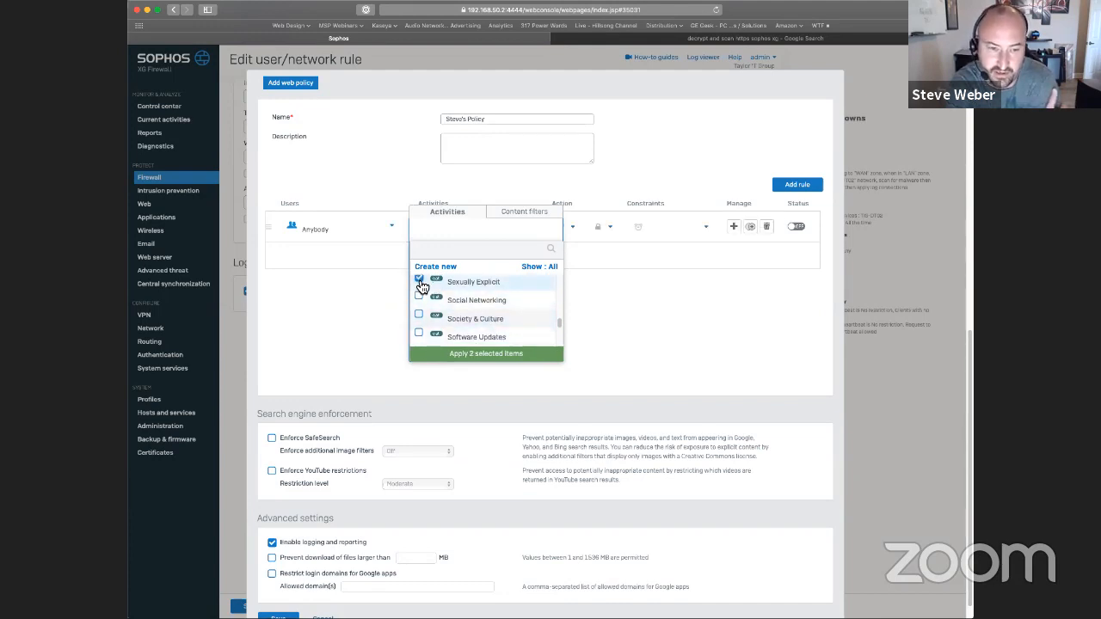
# Step: Look through the remaining activities and apply the two selected ones to the policy rule
pyautogui.scroll(-3, 545, 331)
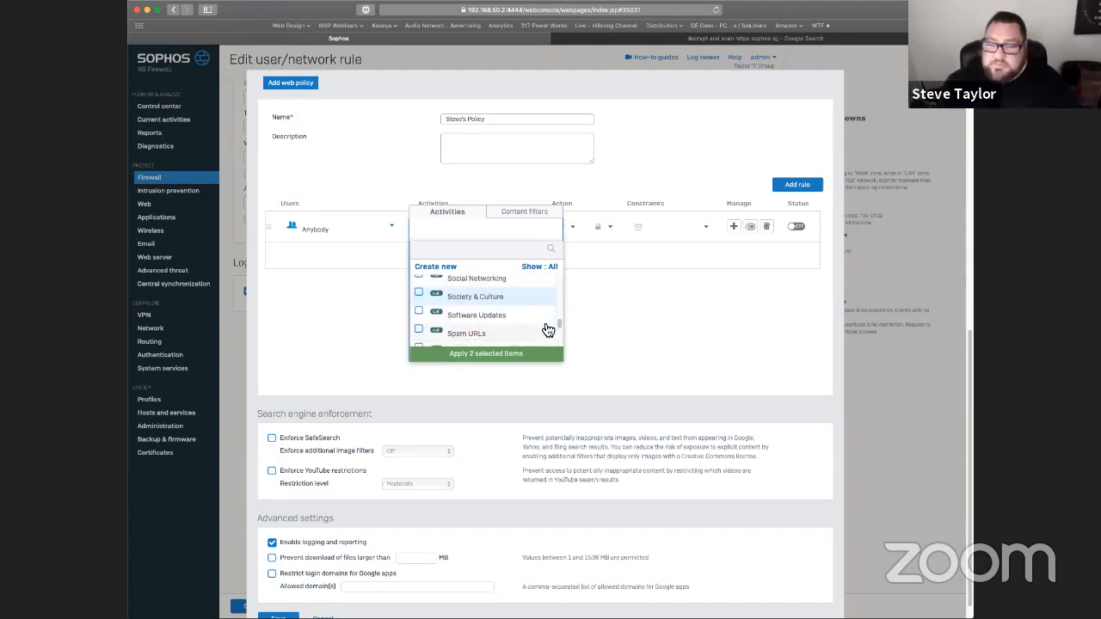
pyautogui.scroll(-5, 548, 331)
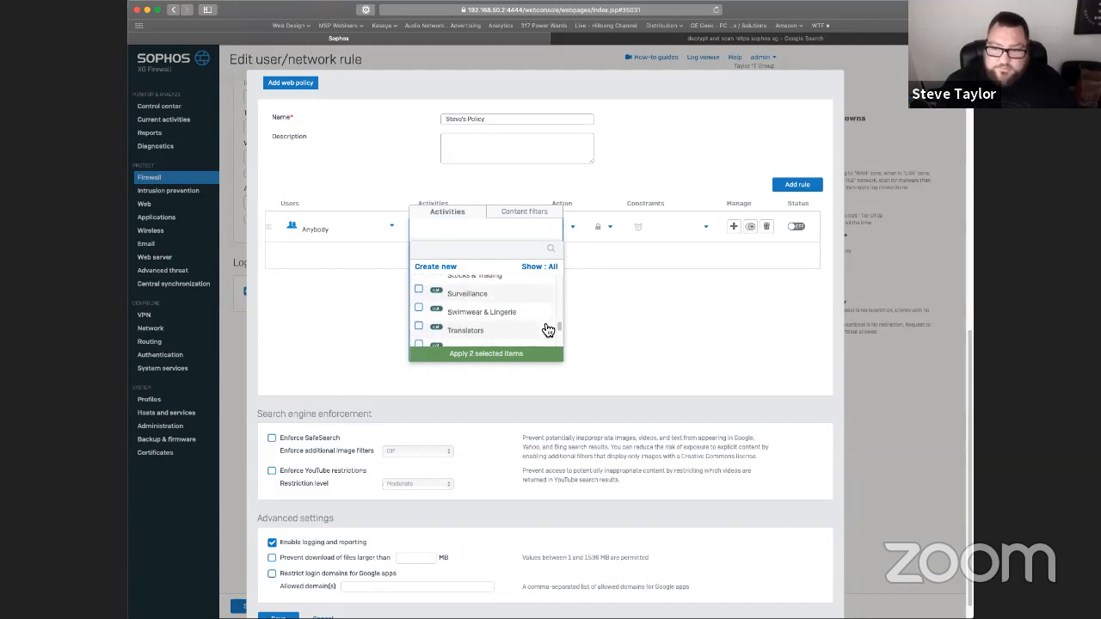
pyautogui.scroll(-8, 548, 330)
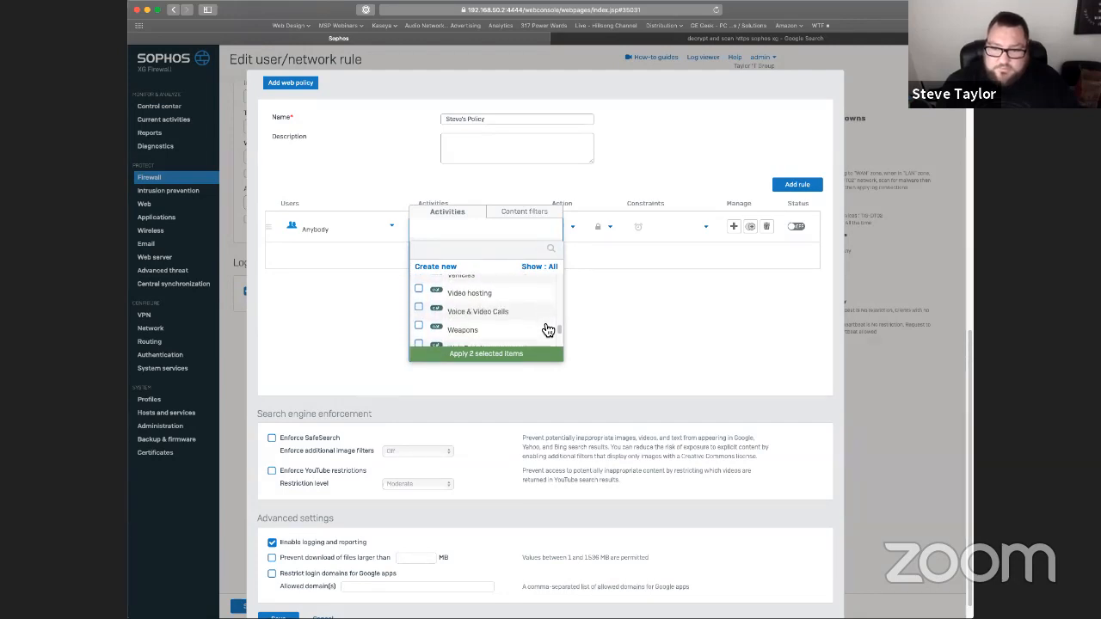
pyautogui.scroll(-8, 548, 329)
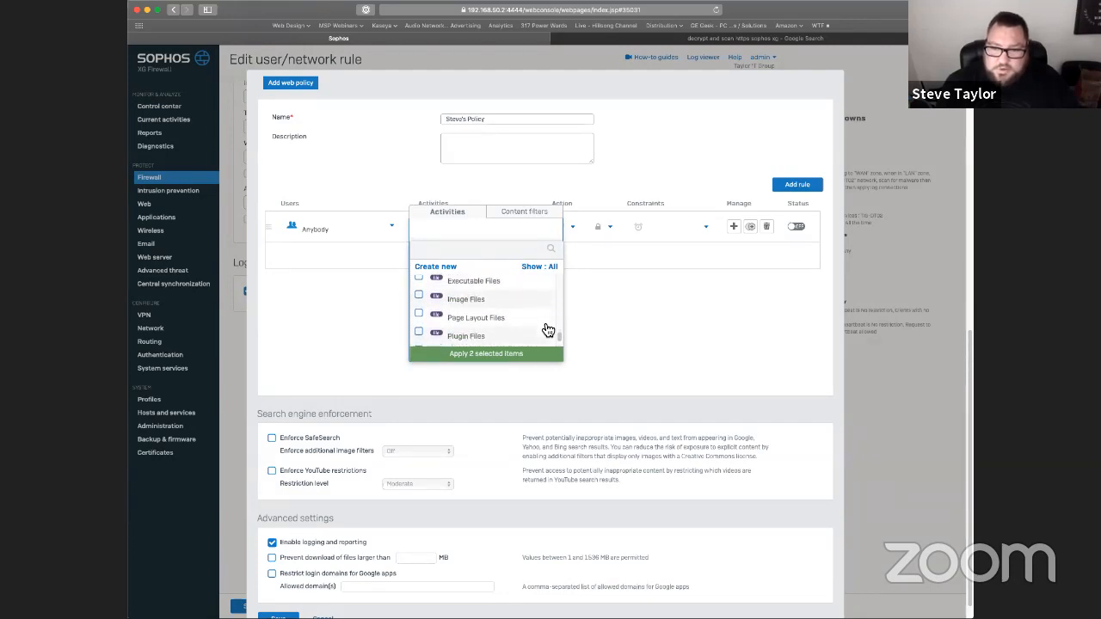
pyautogui.click(486, 355)
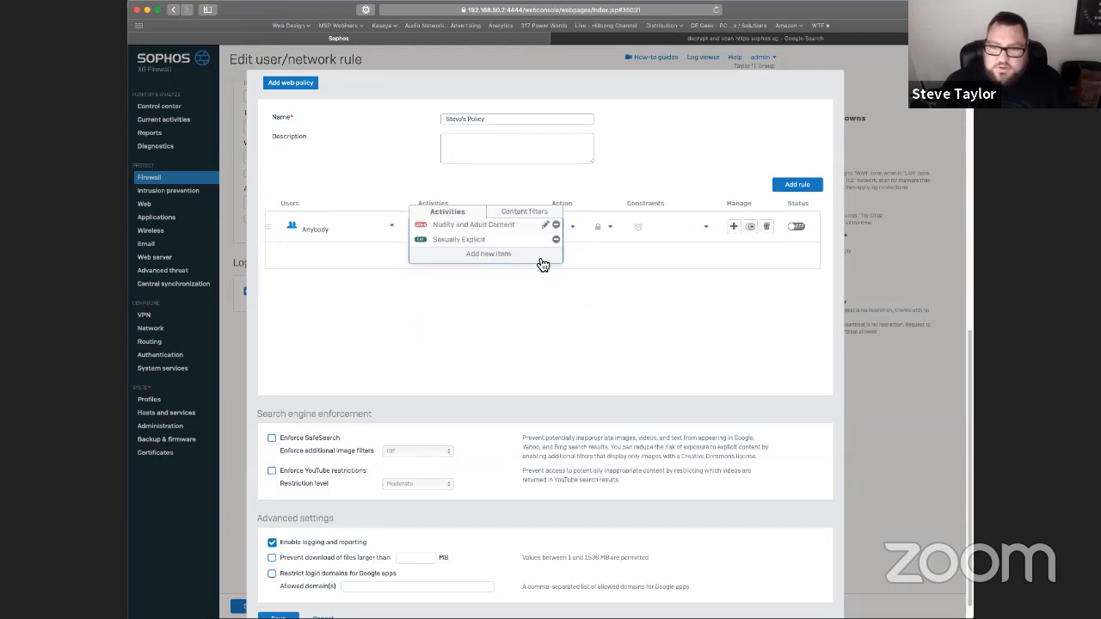
pyautogui.click(490, 279)
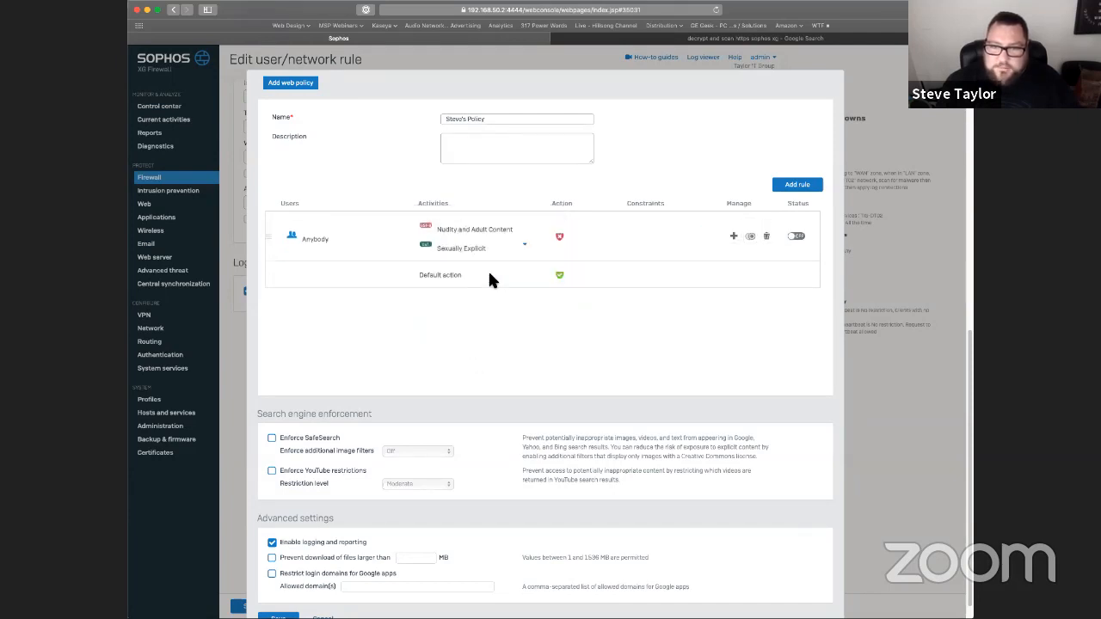
# Step: Set the rule's action to Block HTTP and its HTTPS action to Block HTTPS
pyautogui.click(568, 241)
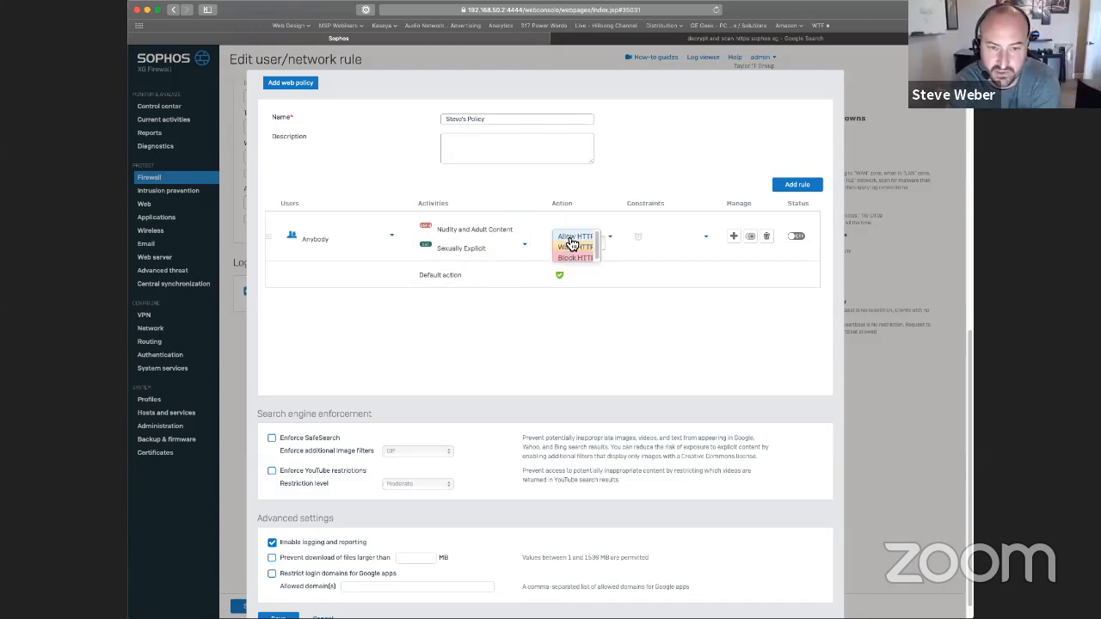
pyautogui.click(567, 260)
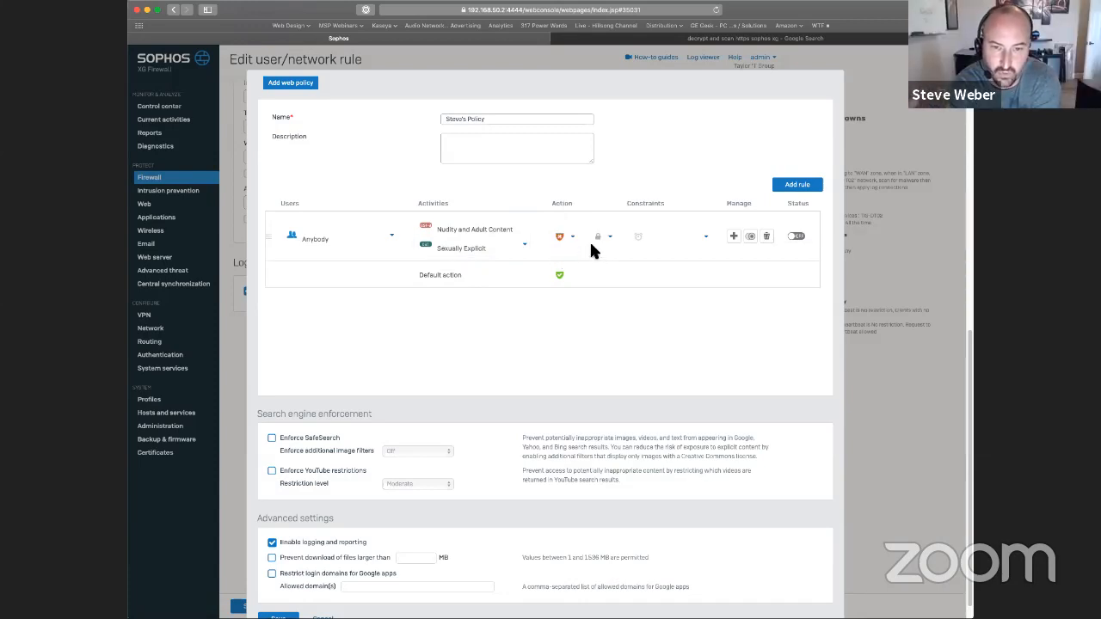
pyautogui.click(613, 240)
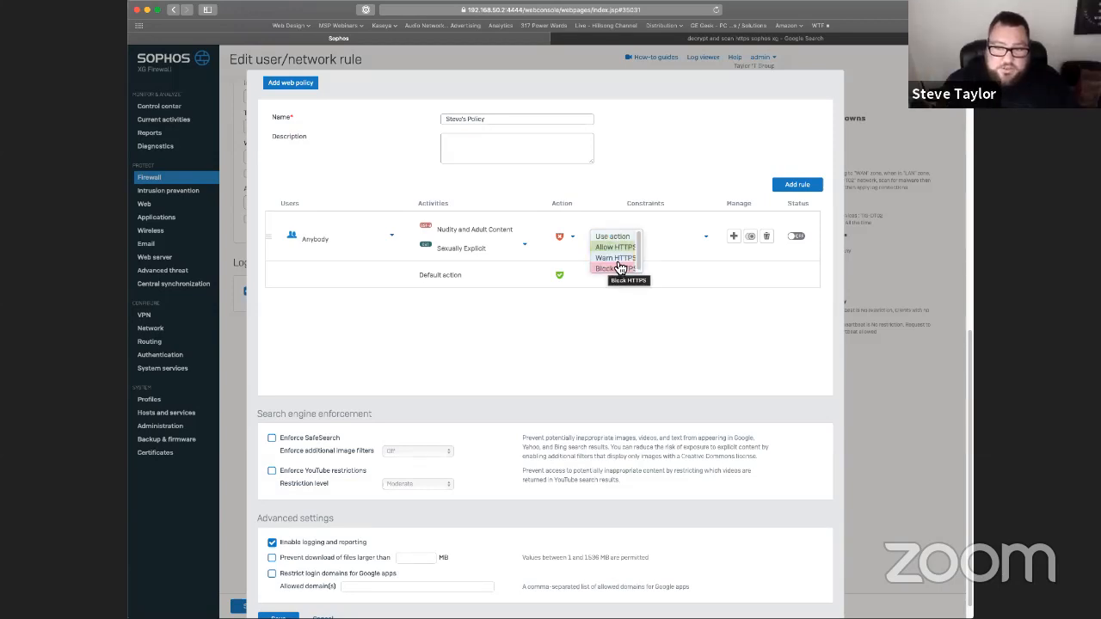
pyautogui.click(614, 272)
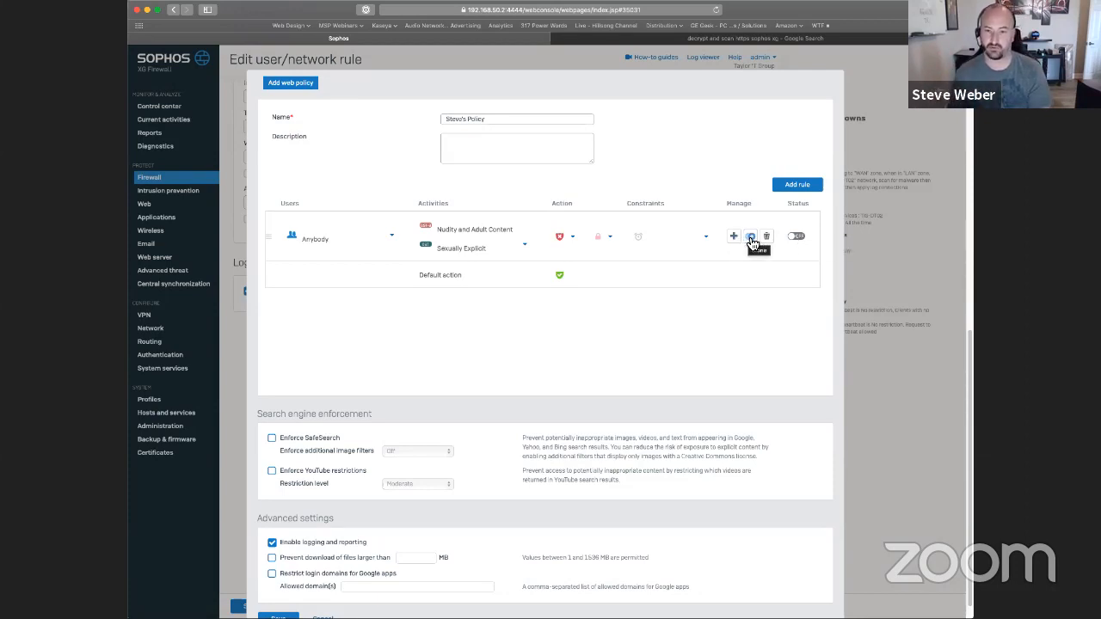
# Step: Check the rule's constraints without adding any and switch the rule's status on
pyautogui.click(642, 243)
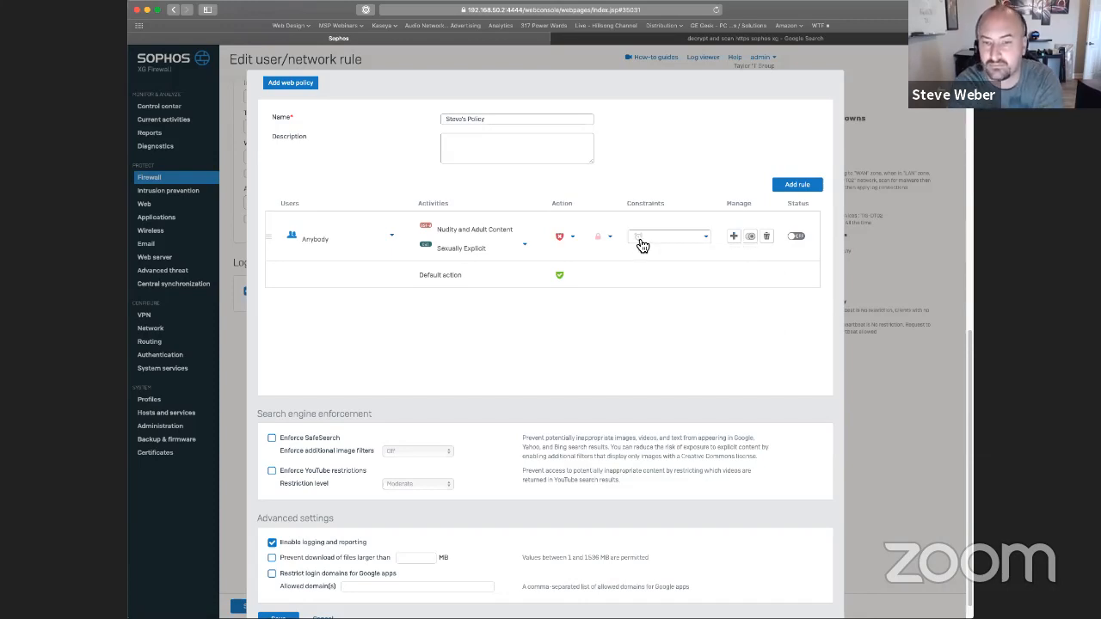
pyautogui.click(666, 279)
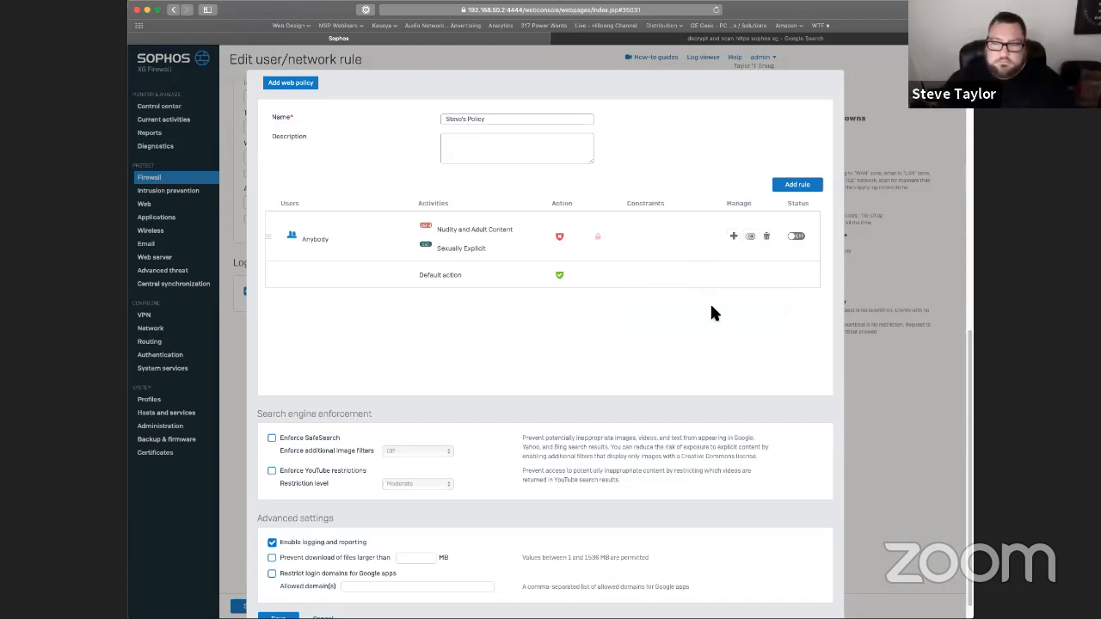
pyautogui.click(799, 238)
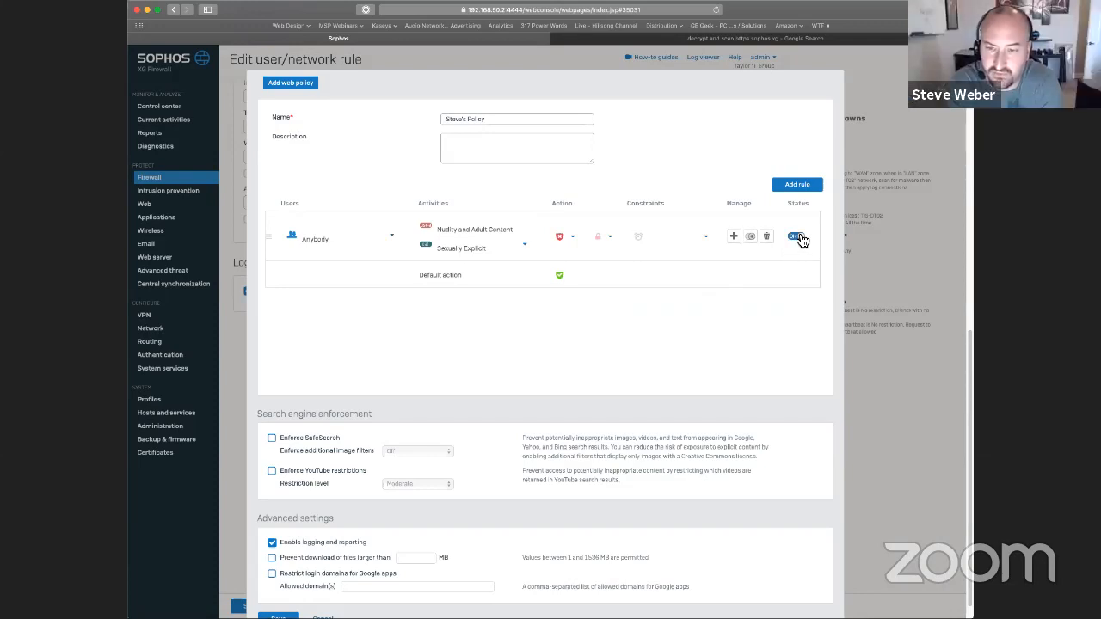
# Step: Rename the web policy as No Nudity and save it
pyautogui.tripleClick(487, 121)
pyautogui.write('ZN')
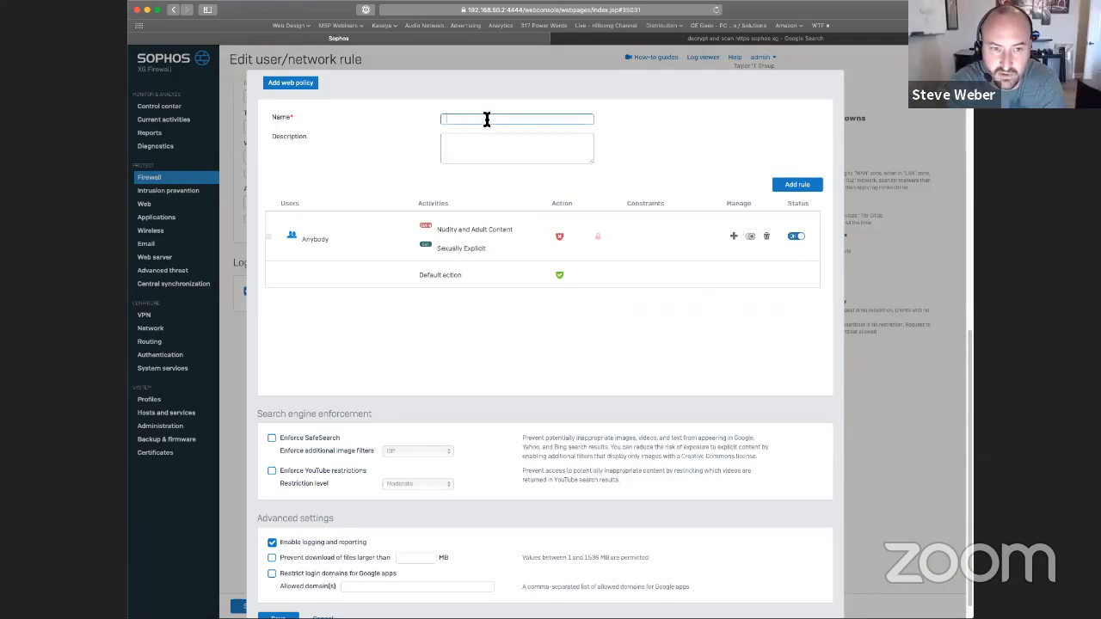
pyautogui.write(' Nudity')
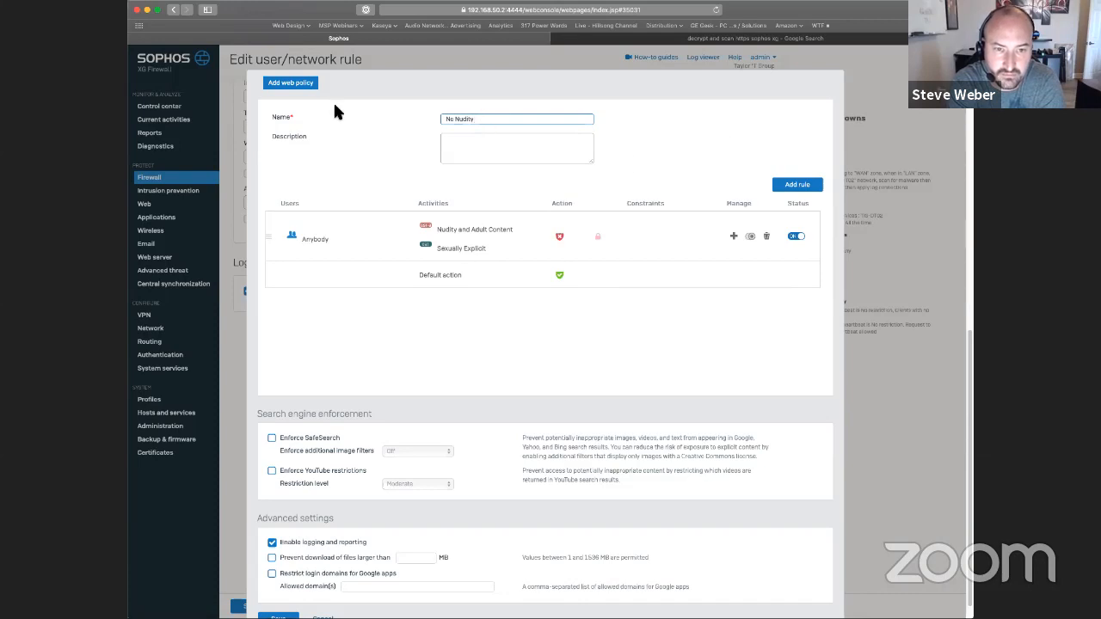
pyautogui.scroll(-1, 383, 284)
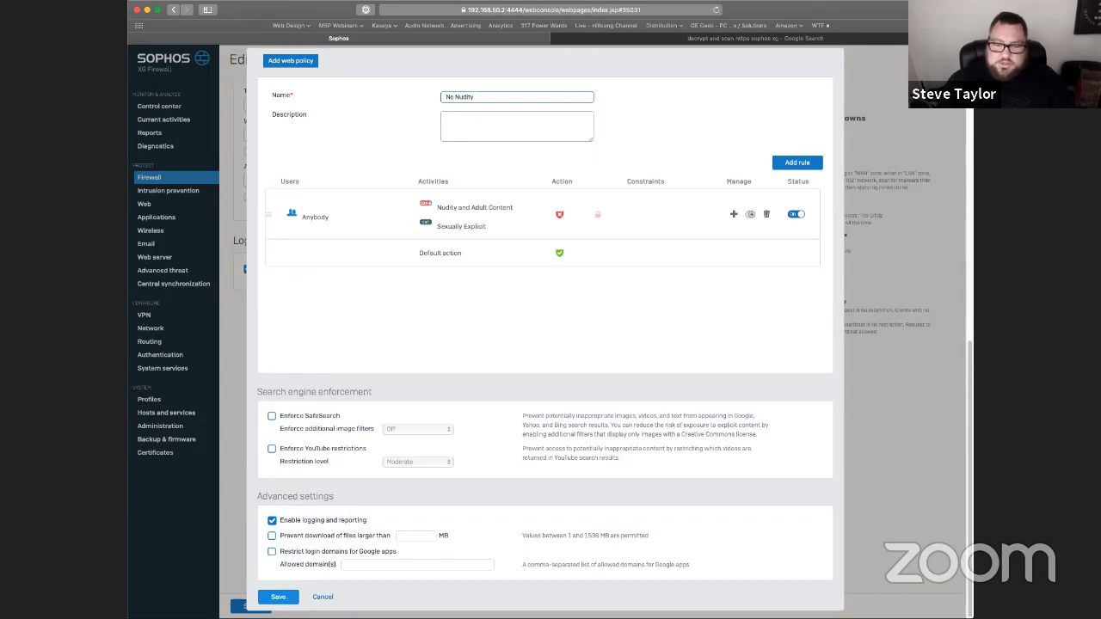
pyautogui.click(277, 600)
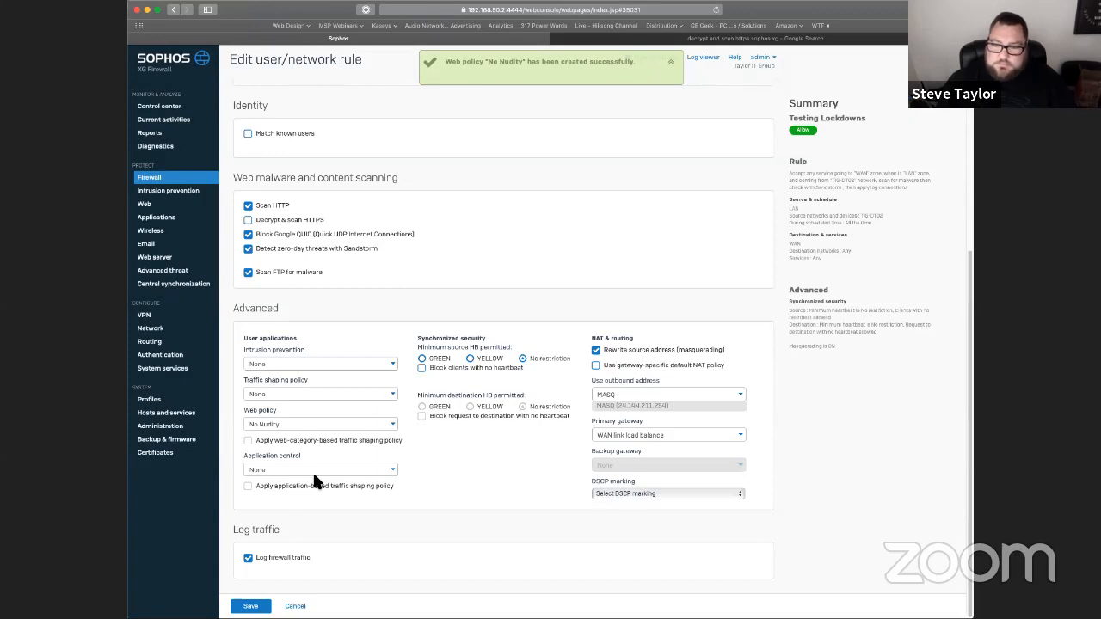
# Step: Save the Testing Lockdowns firewall rule and switch to the web browser on the TIG-DT02 virtual machine, selecting the Facebook page's address
pyautogui.click(237, 606)
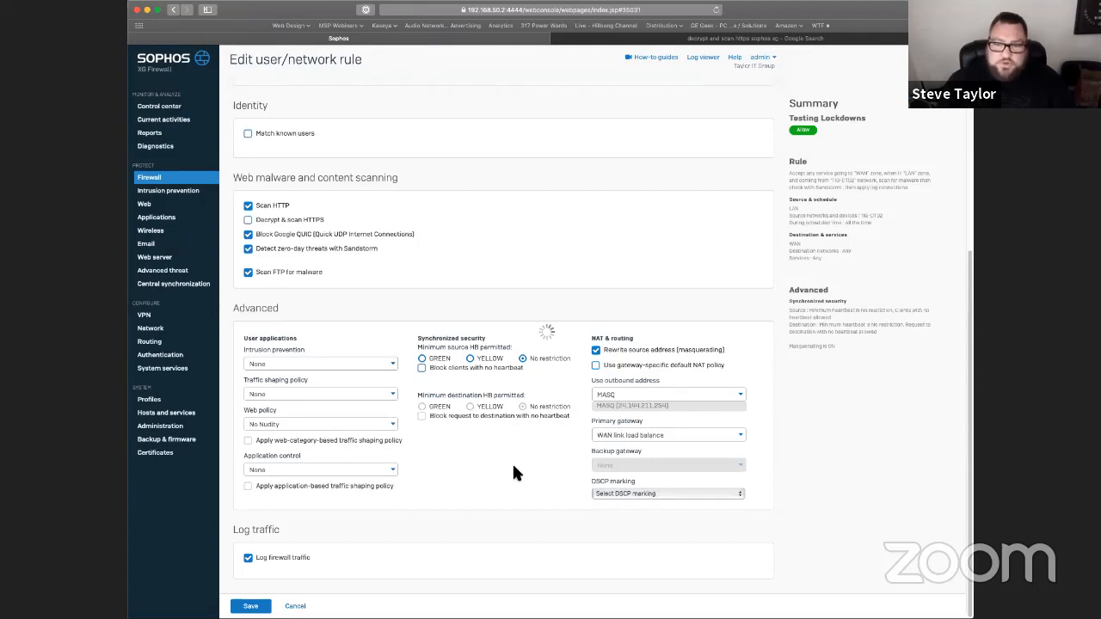
pyautogui.press('super+Tab')
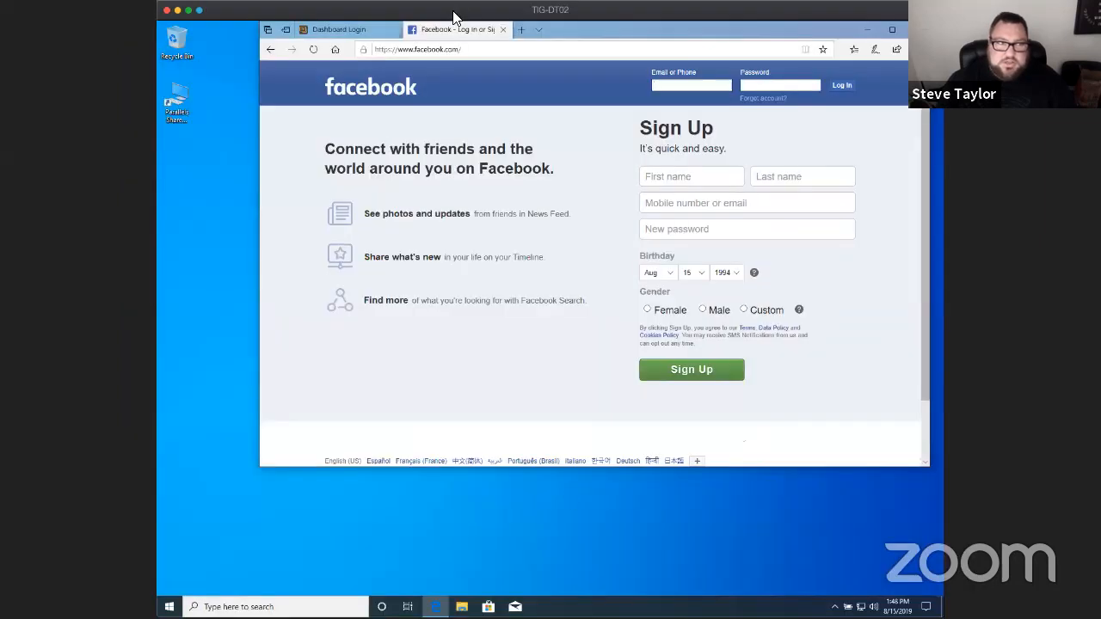
pyautogui.click(438, 53)
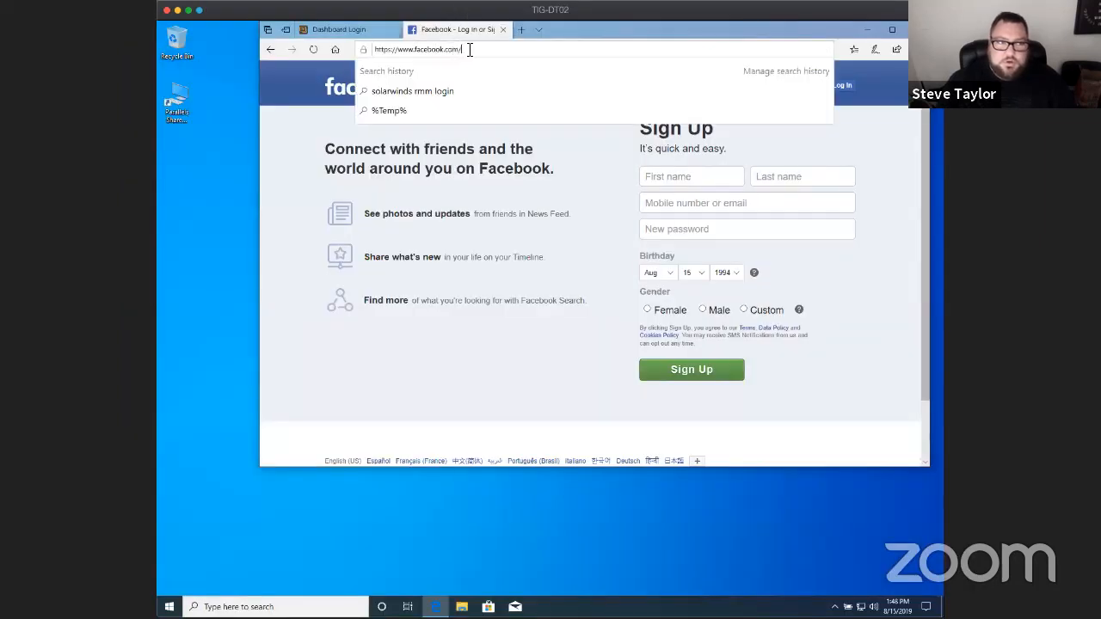
pyautogui.tripleClick(470, 50)
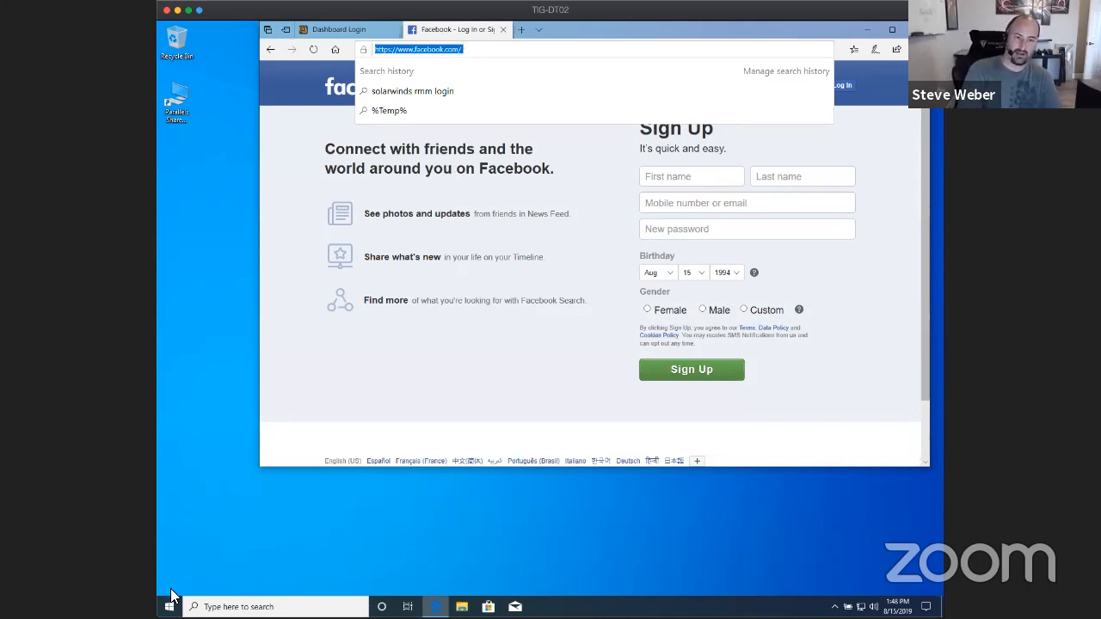
# Step: Open a Command Prompt on the TIG-DT02 machine by running cmd
pyautogui.click(218, 558)
pyautogui.press('super+r')
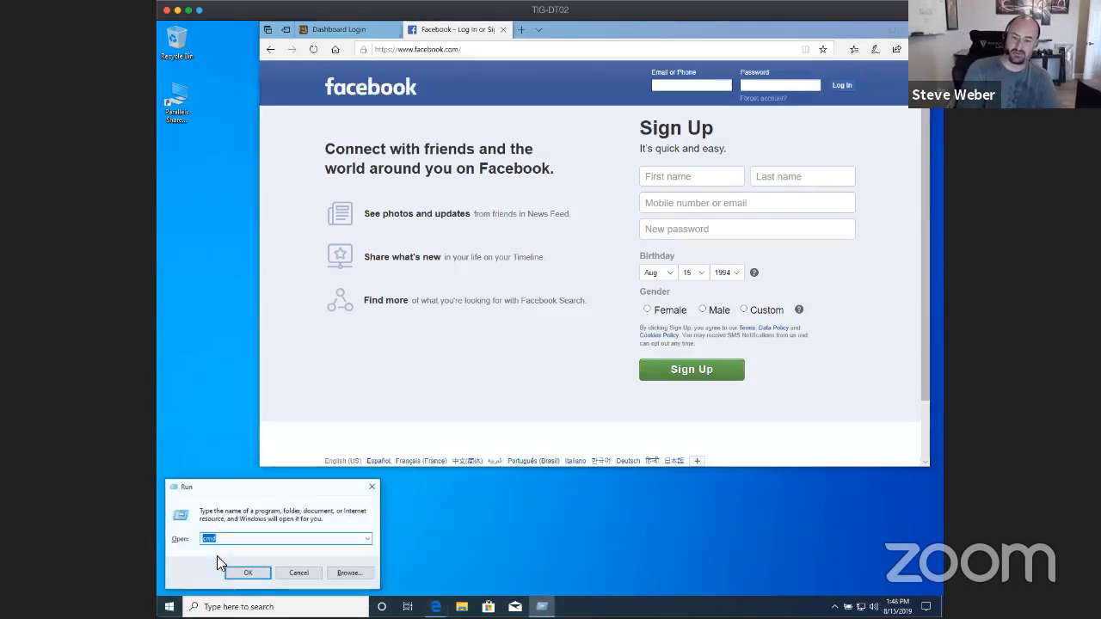
pyautogui.write('cmd')
pyautogui.press('Return')
pyautogui.click(578, 224)
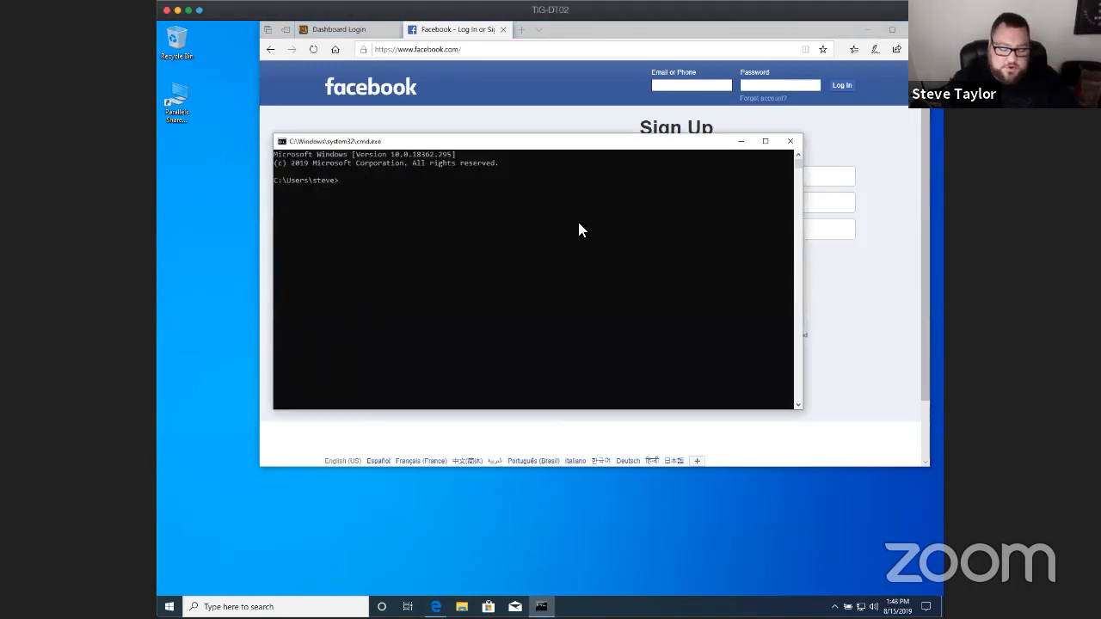
# Step: Run ipconfig in the Command Prompt and read the machine's IPv4 address
pyautogui.write('ipconfig')
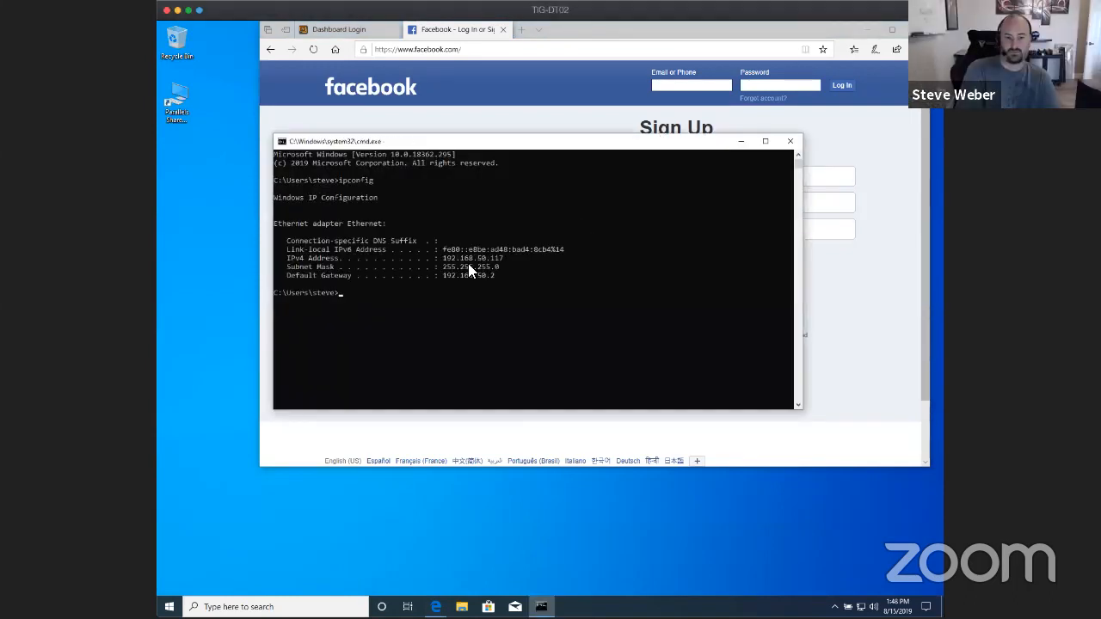
pyautogui.moveTo(472, 258); pyautogui.dragTo(511, 258)
pyautogui.click(536, 258)
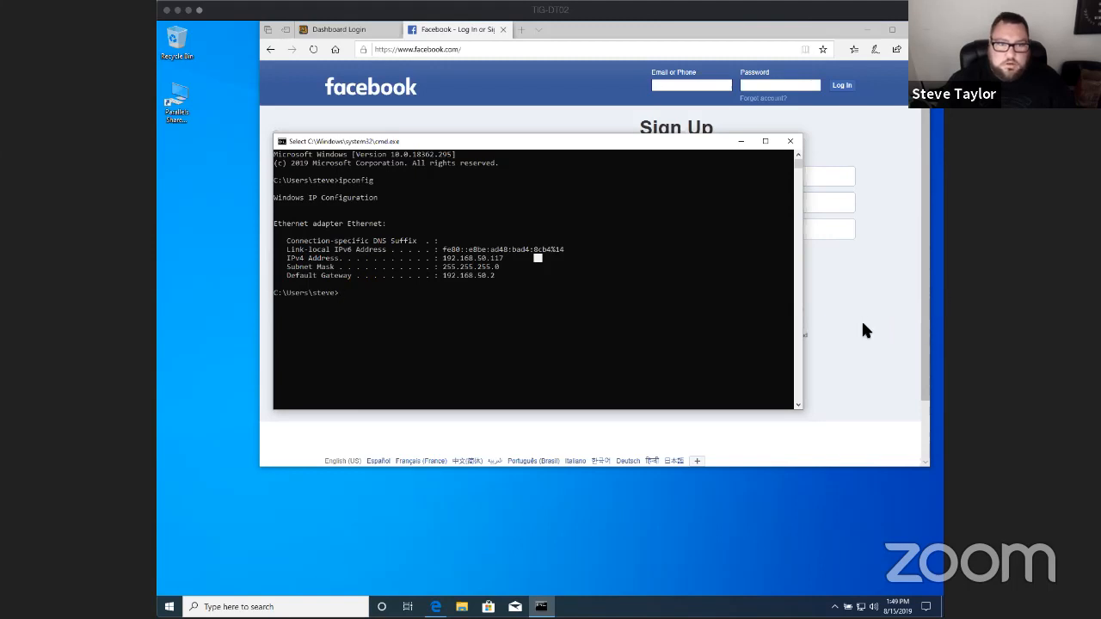
# Step: Switch to the Sophos log viewer window, open the policy test and enter pornhub.com as the URL
pyautogui.hotkey('ctrl', 'Right')
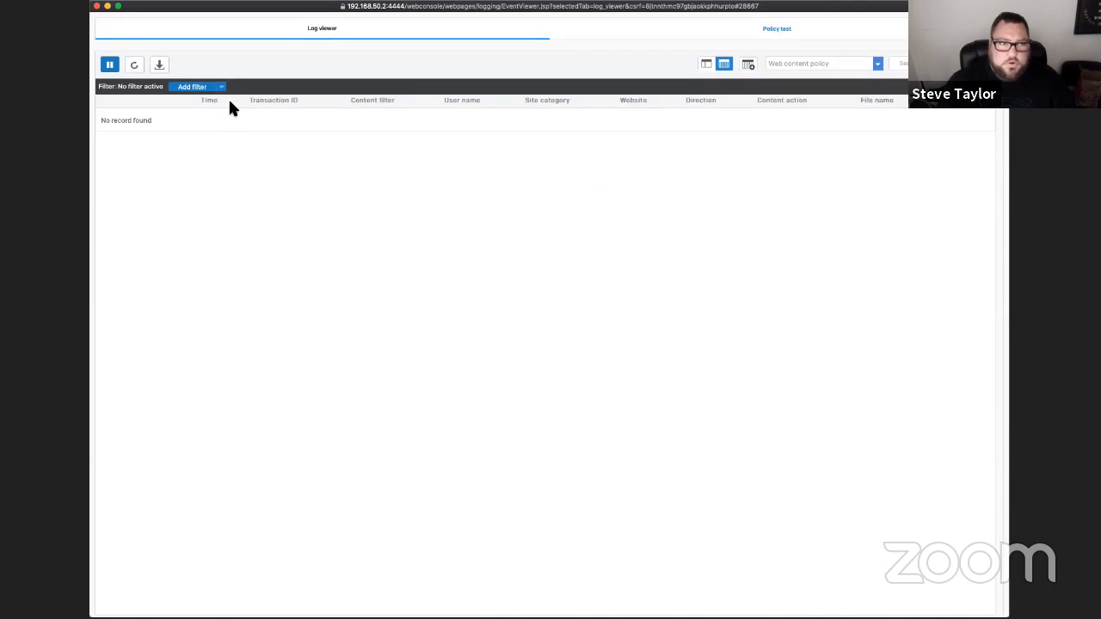
pyautogui.click(750, 27)
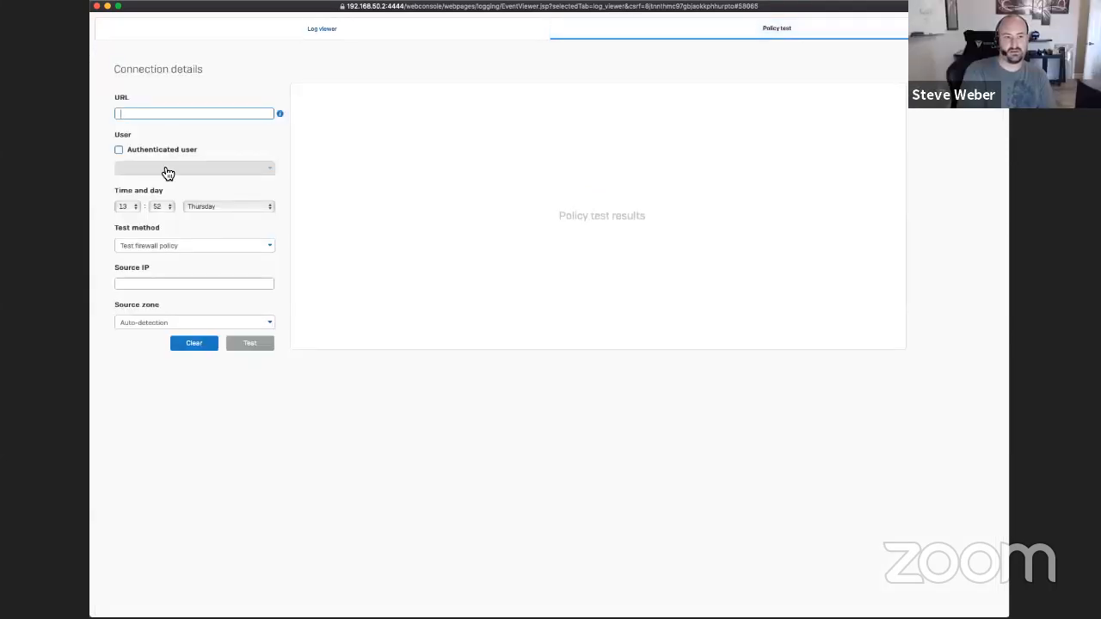
pyautogui.click(161, 246)
pyautogui.click(158, 247)
pyautogui.click(147, 115)
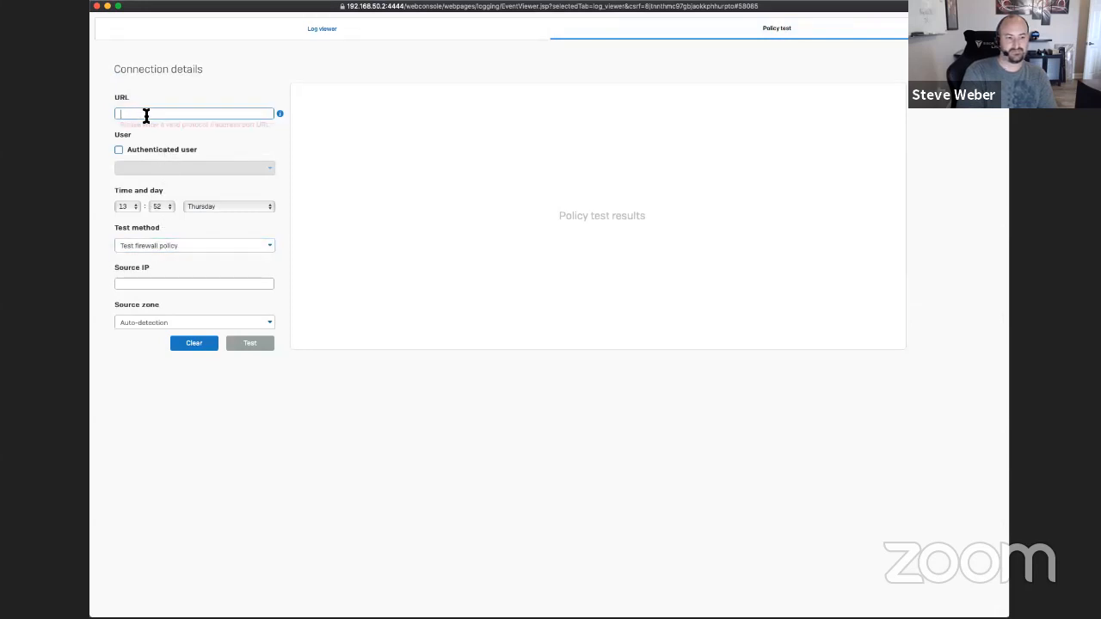
pyautogui.write('pornhub.com')
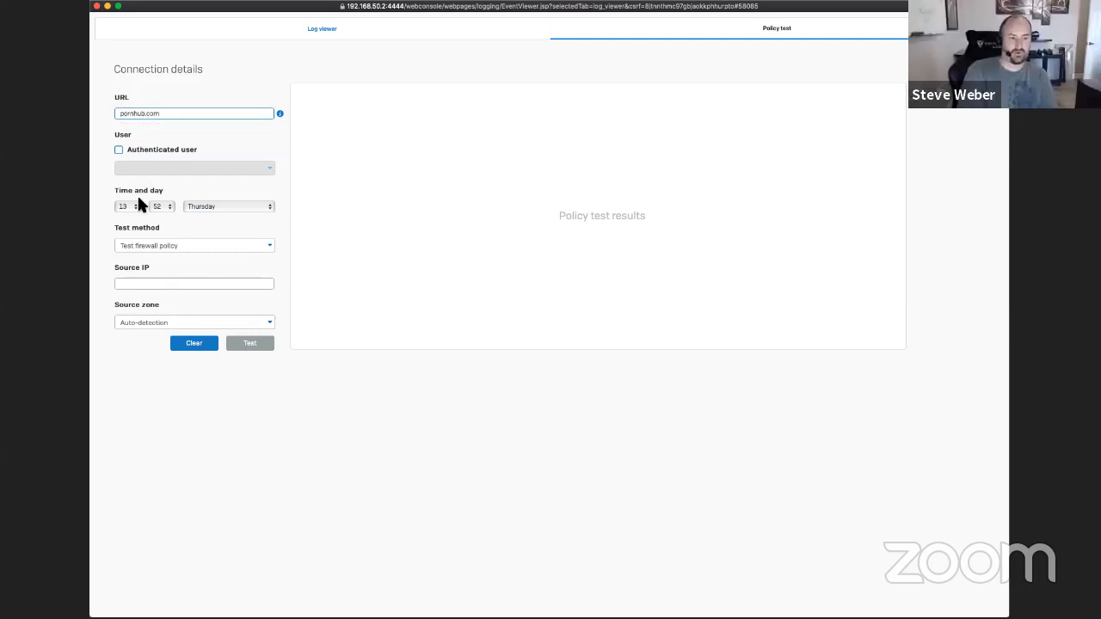
# Step: Set the test method to Test web policy with the No Nudity web policy and run the test
pyautogui.click(148, 255)
pyautogui.click(148, 260)
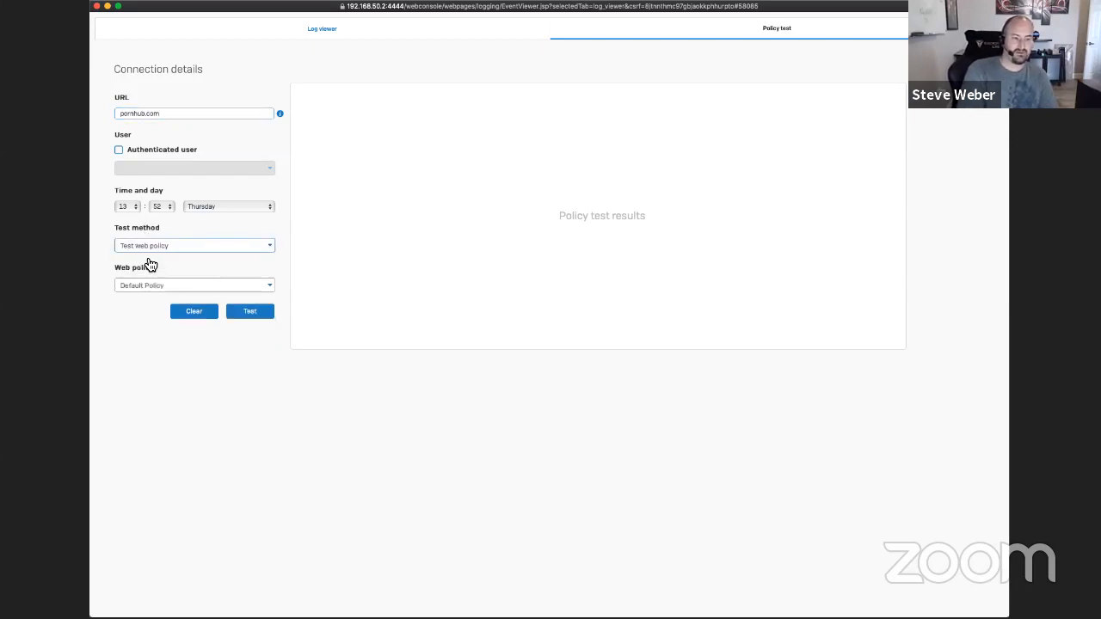
pyautogui.click(160, 292)
pyautogui.scroll(-3, 160, 337)
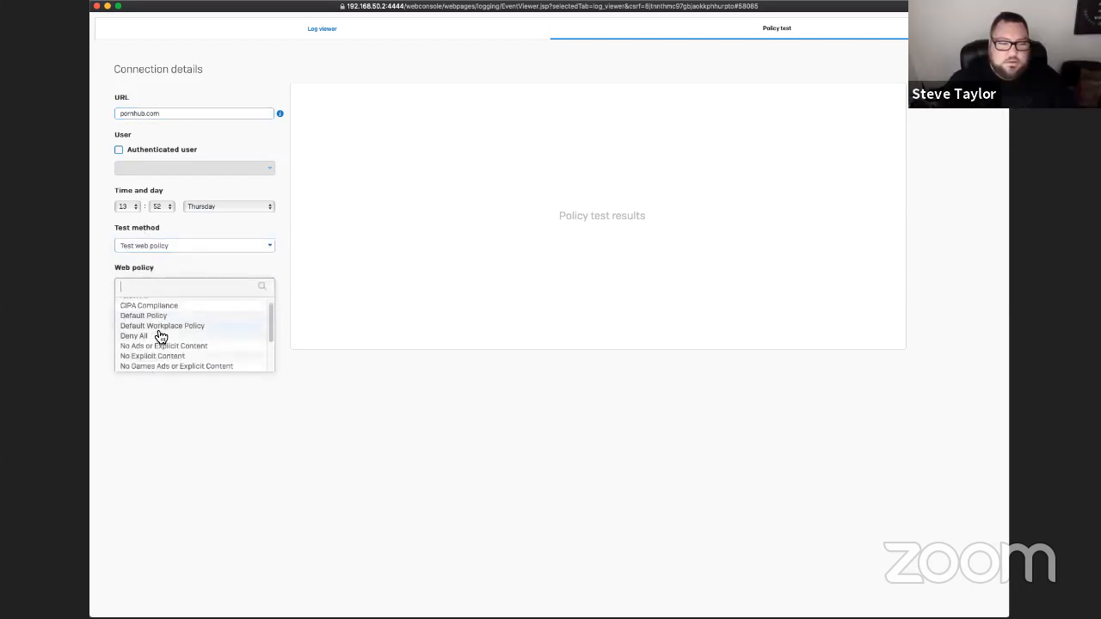
pyautogui.click(142, 343)
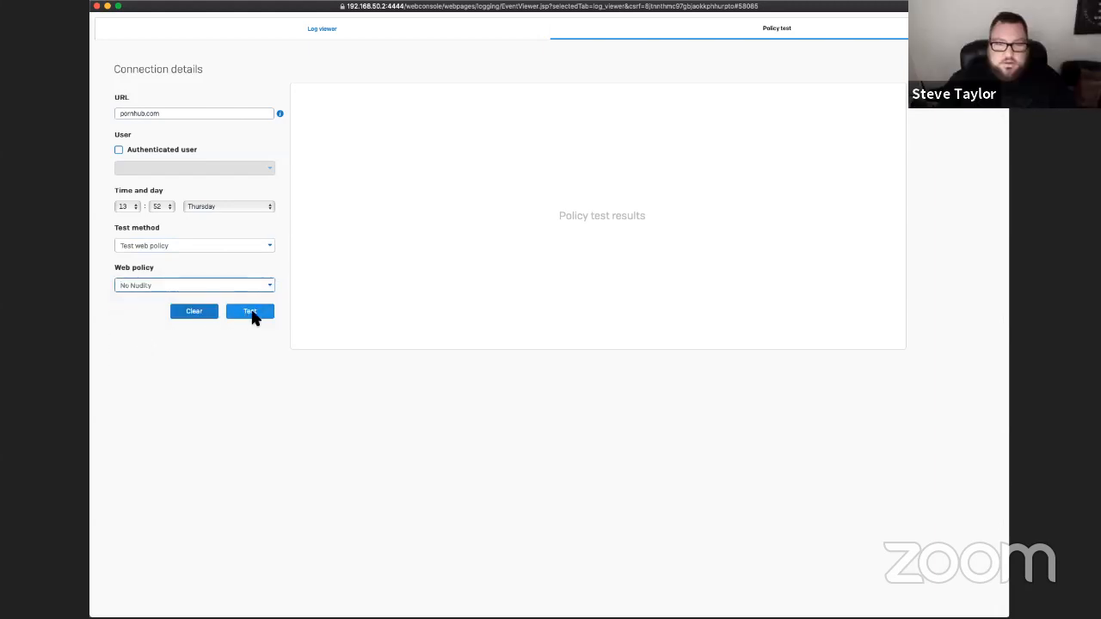
pyautogui.click(251, 313)
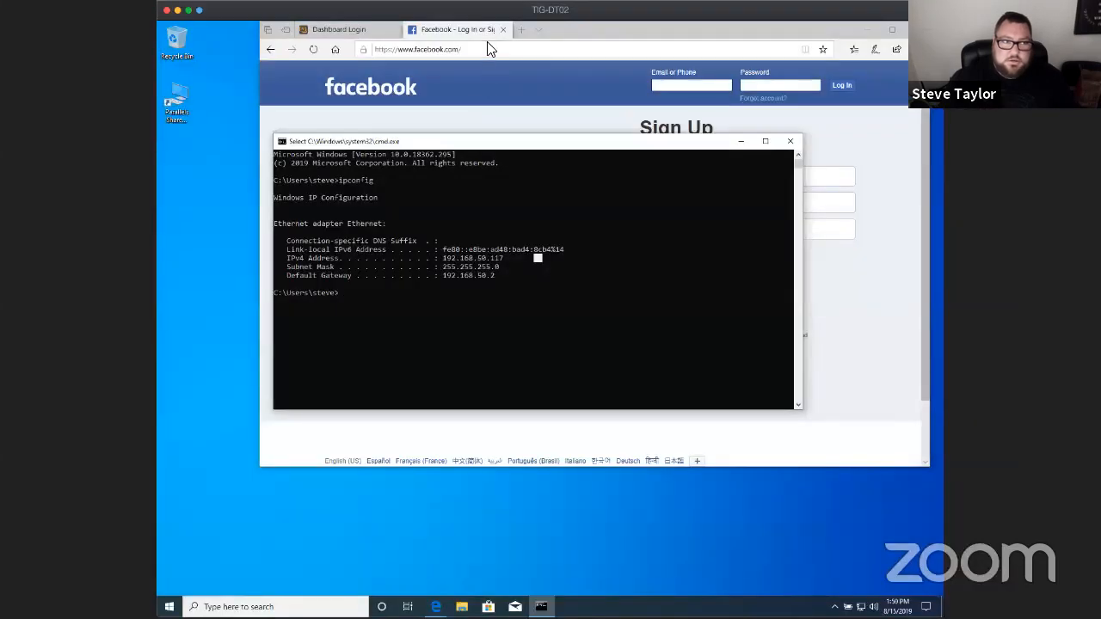
# Step: Switch to the browser on the TIG-DT02 machine and load pornhub.com in place of the Facebook page
pyautogui.click(491, 45)
pyautogui.click(491, 45)
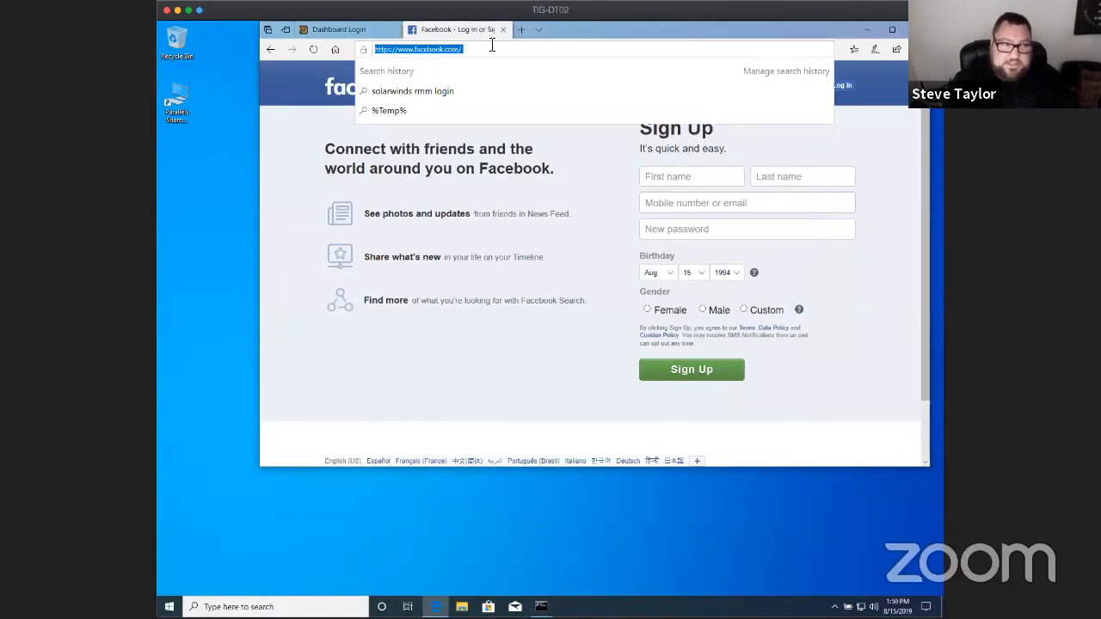
pyautogui.write('pornhub.com')
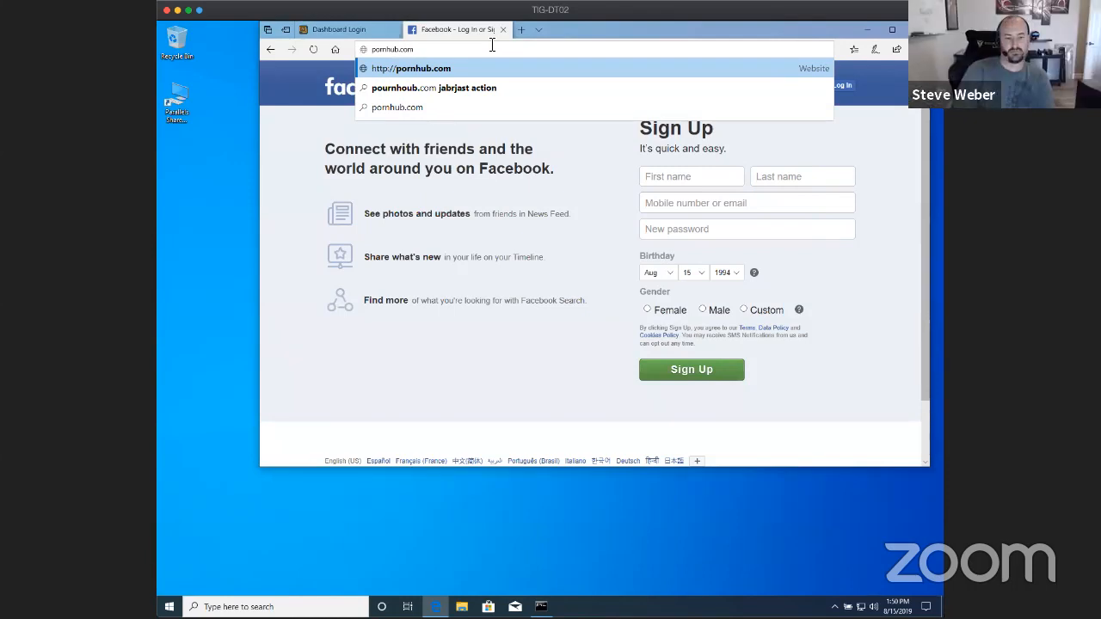
pyautogui.press('Return')
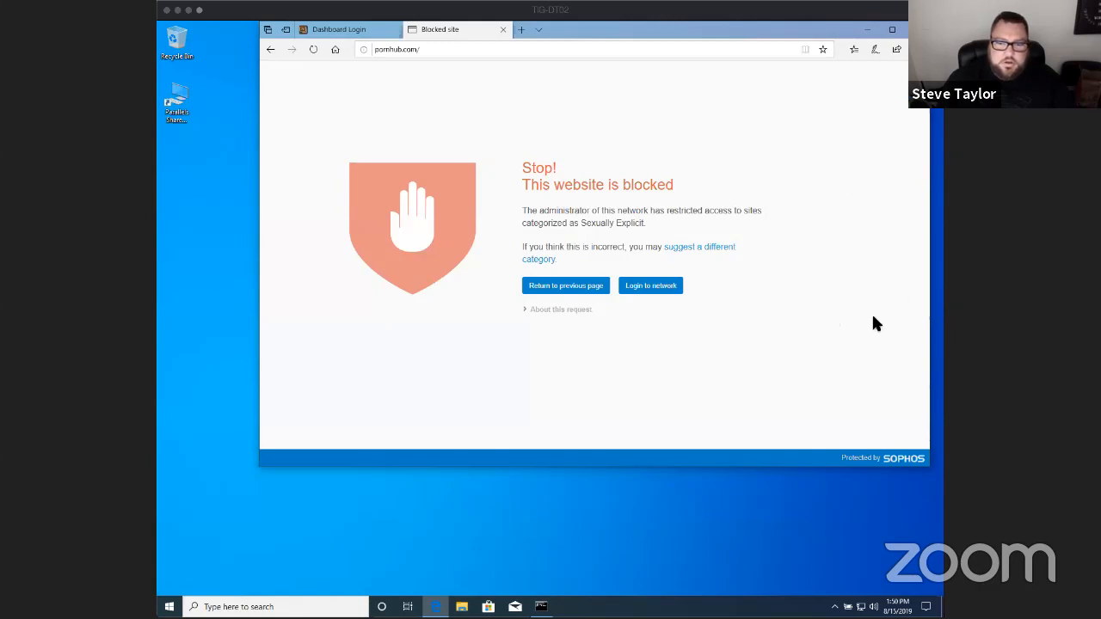
# Step: Switch back to the Sophos log viewer, refresh it and show the Web filter log
pyautogui.press('super+Tab')
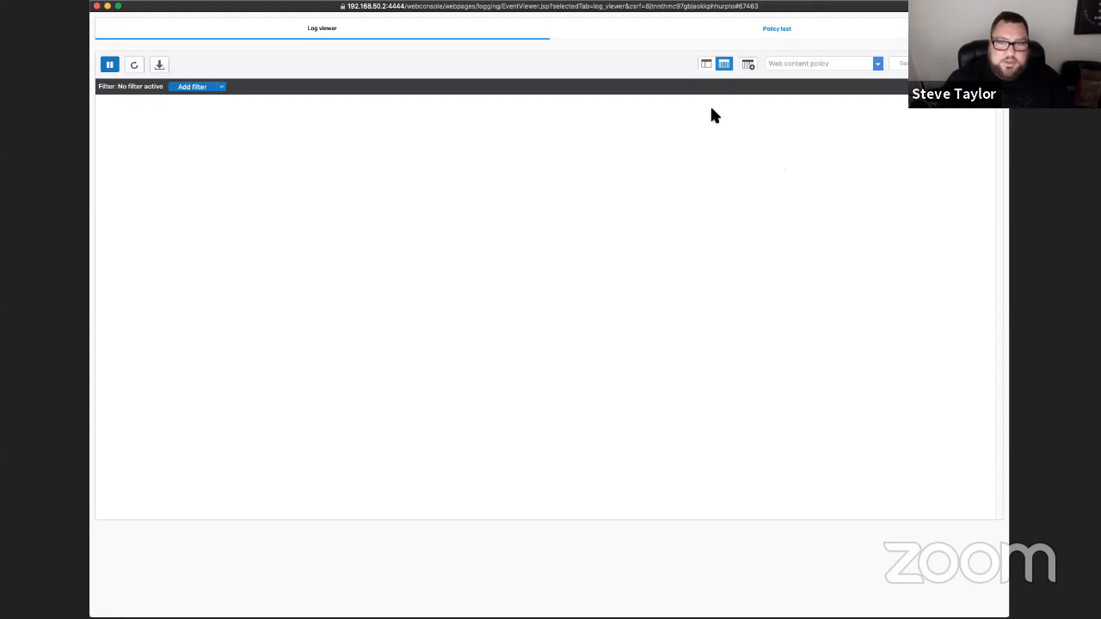
pyautogui.click(135, 66)
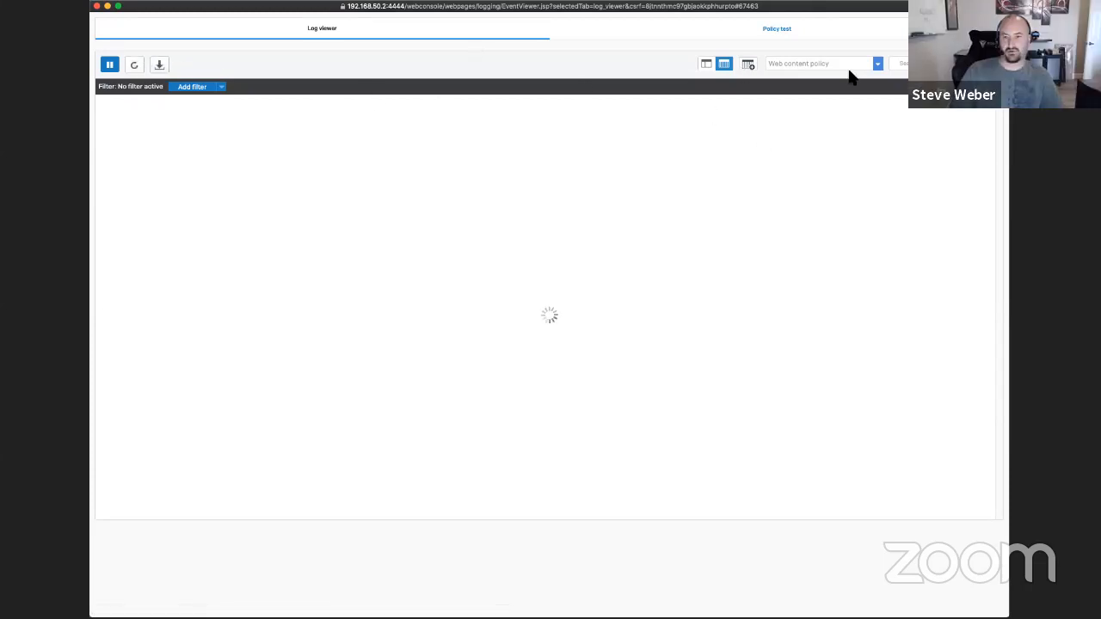
pyautogui.click(878, 65)
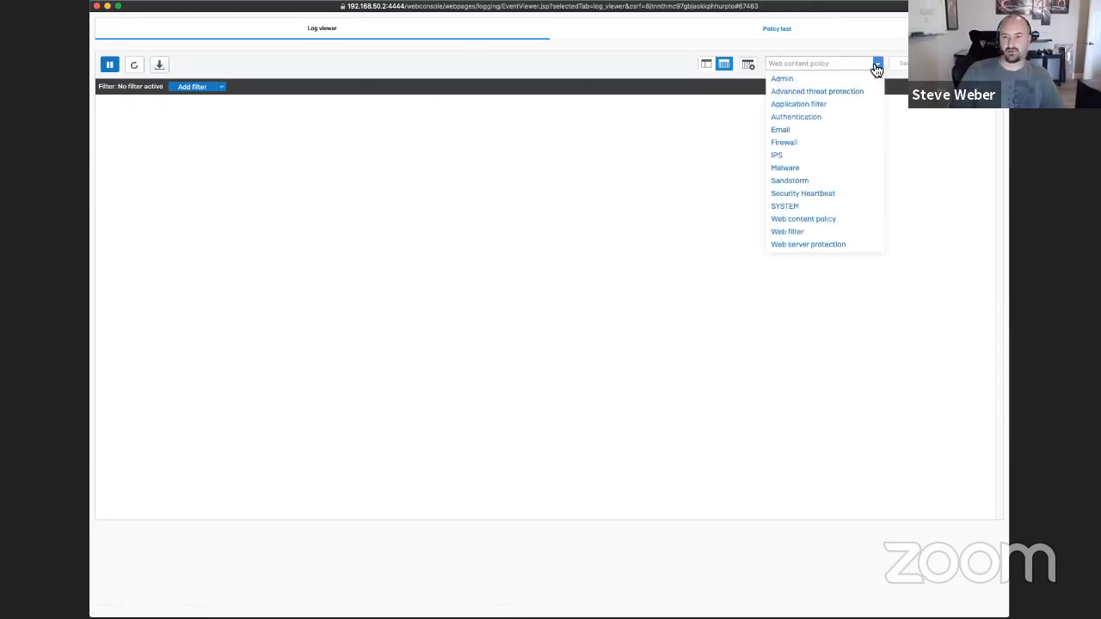
pyautogui.click(788, 232)
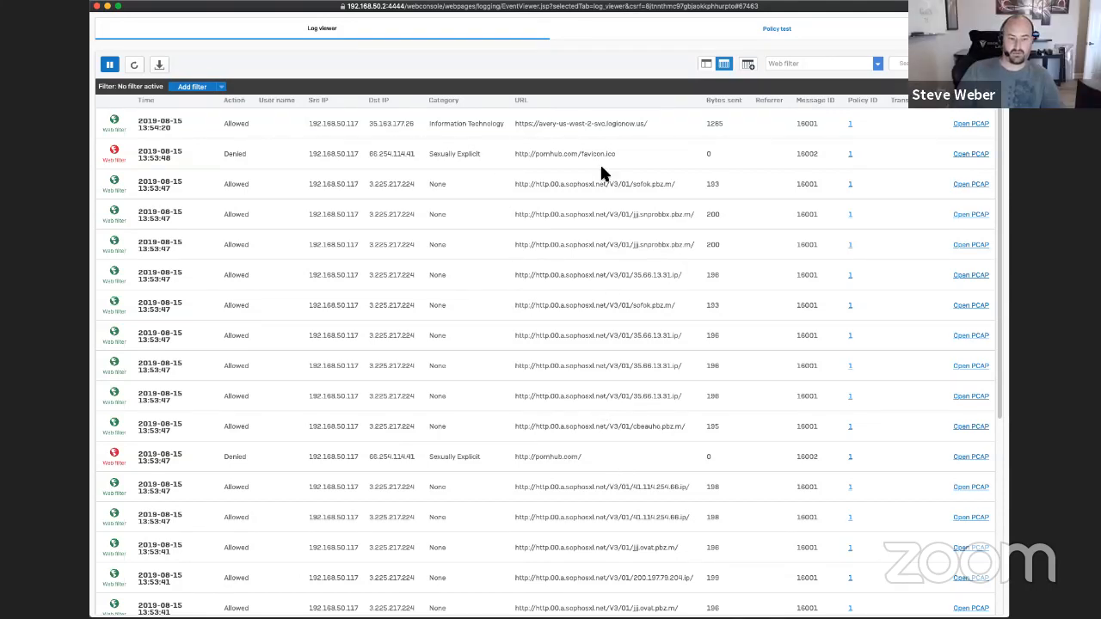
# Step: Add a filter to the Web filter log with the field Action, the condition is and the value Denied
pyautogui.click(226, 87)
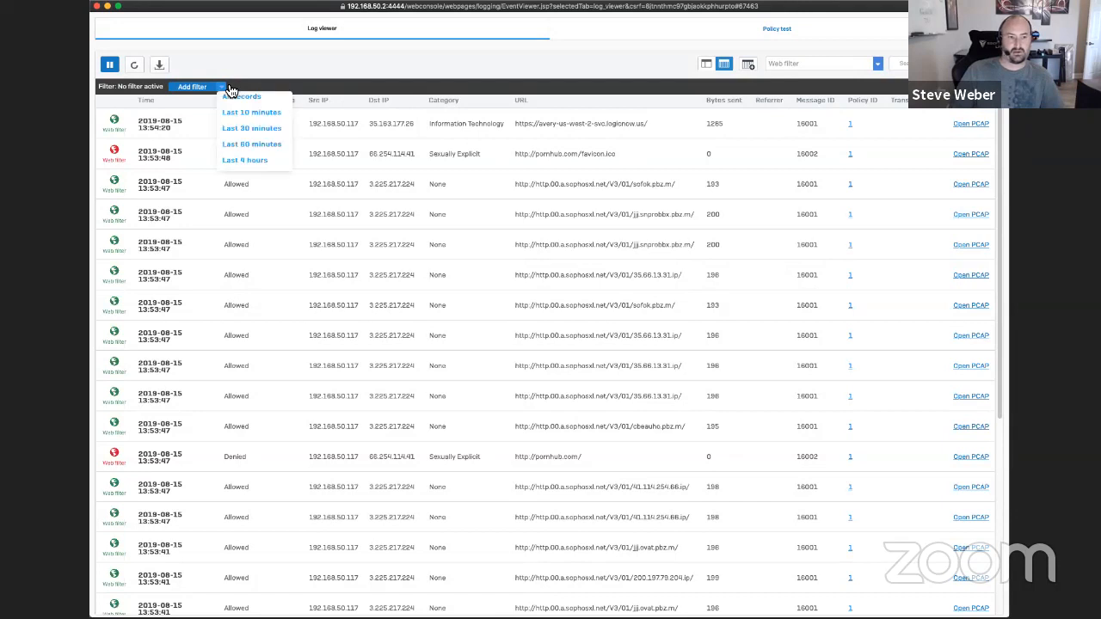
pyautogui.click(223, 86)
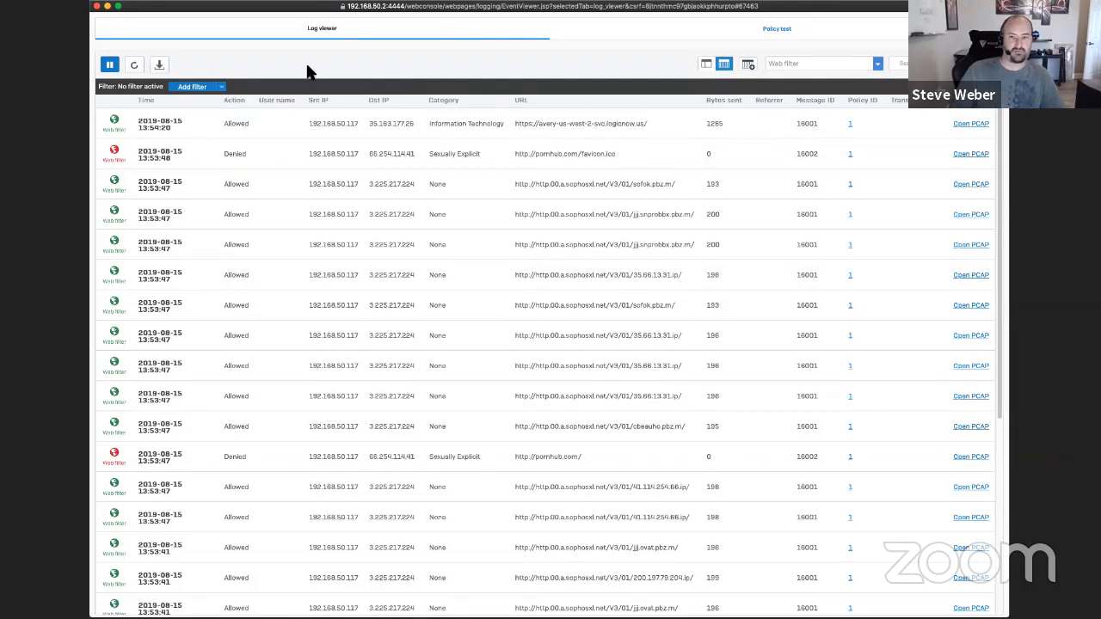
pyautogui.click(195, 87)
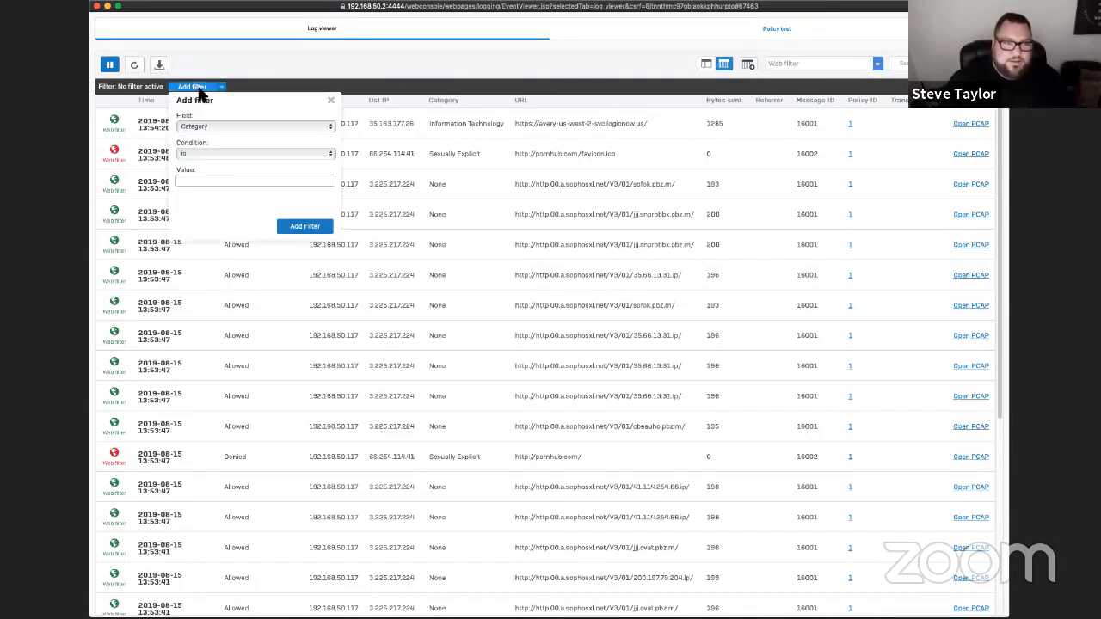
pyautogui.click(202, 125)
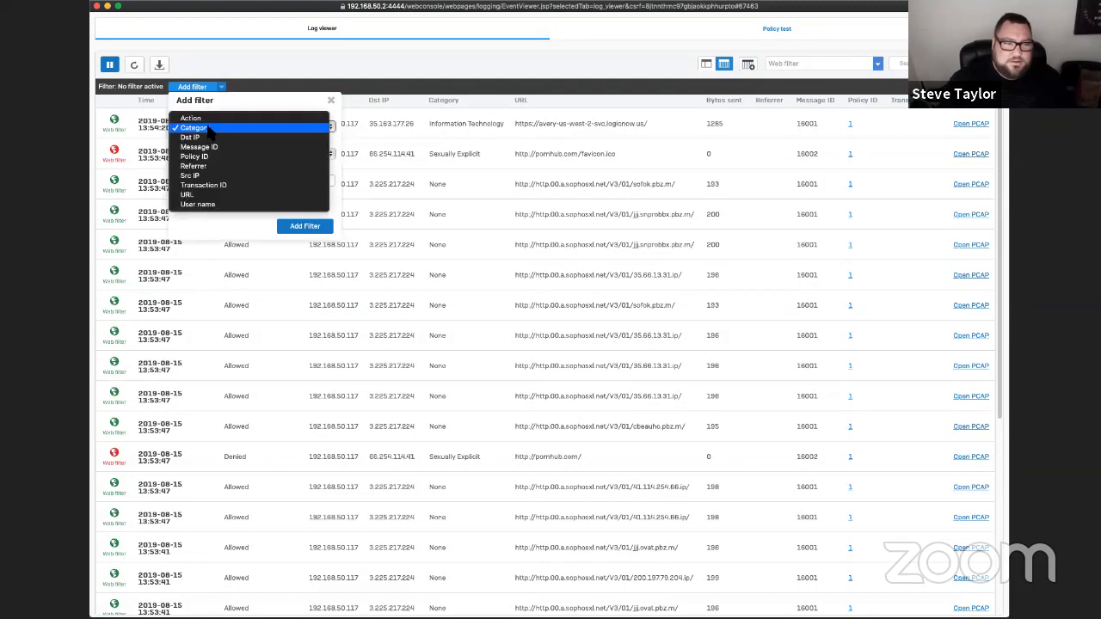
pyautogui.click(207, 126)
pyautogui.click(206, 126)
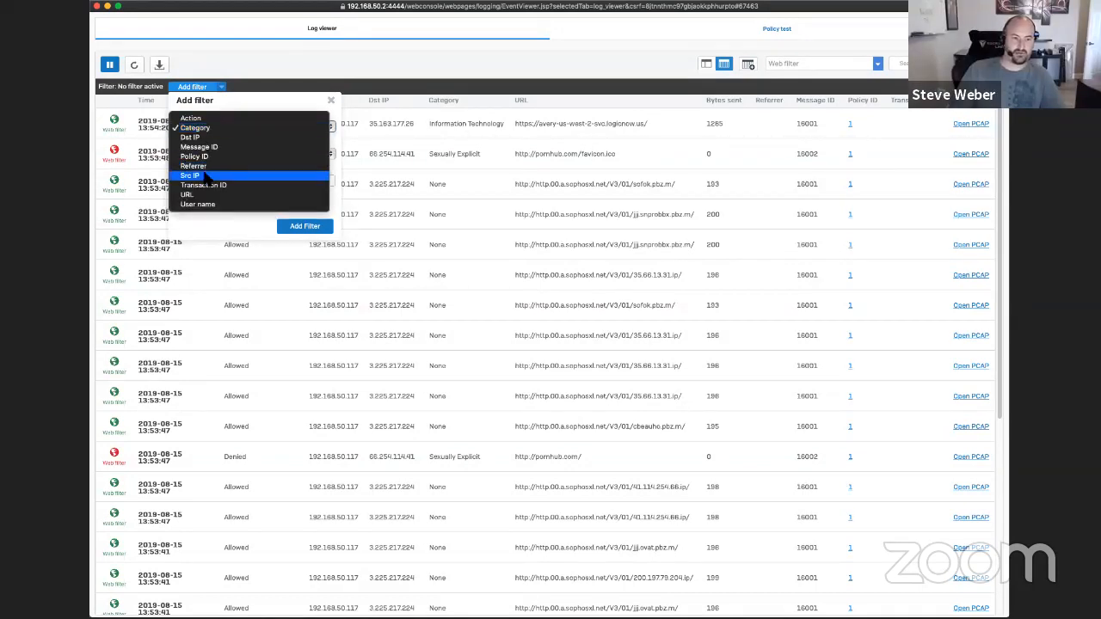
pyautogui.click(210, 119)
pyautogui.click(194, 180)
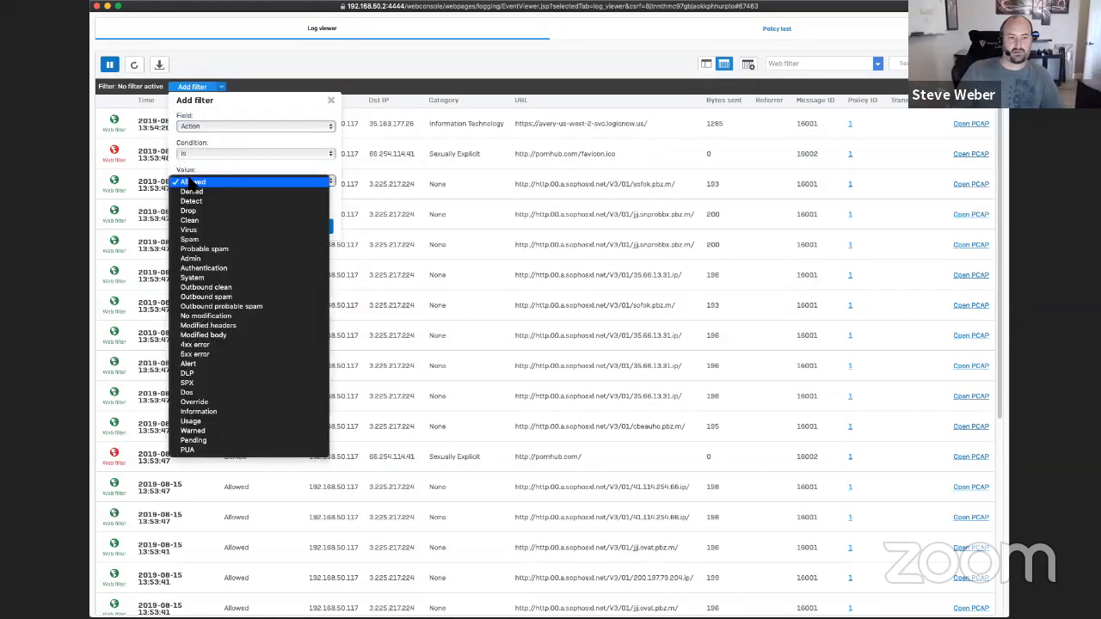
pyautogui.click(192, 193)
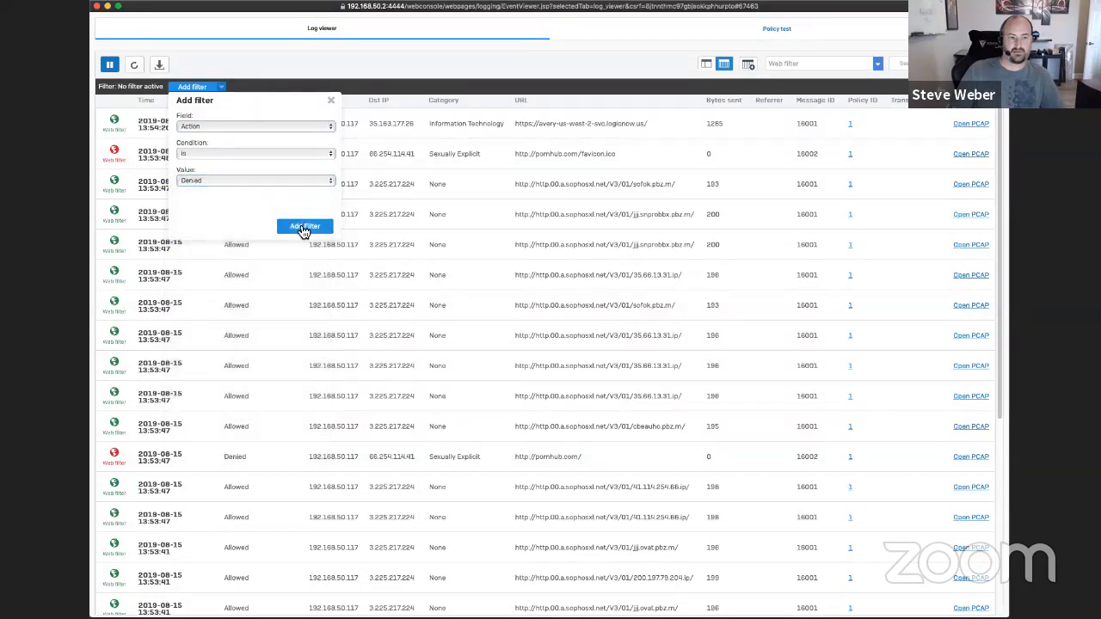
pyautogui.click(301, 228)
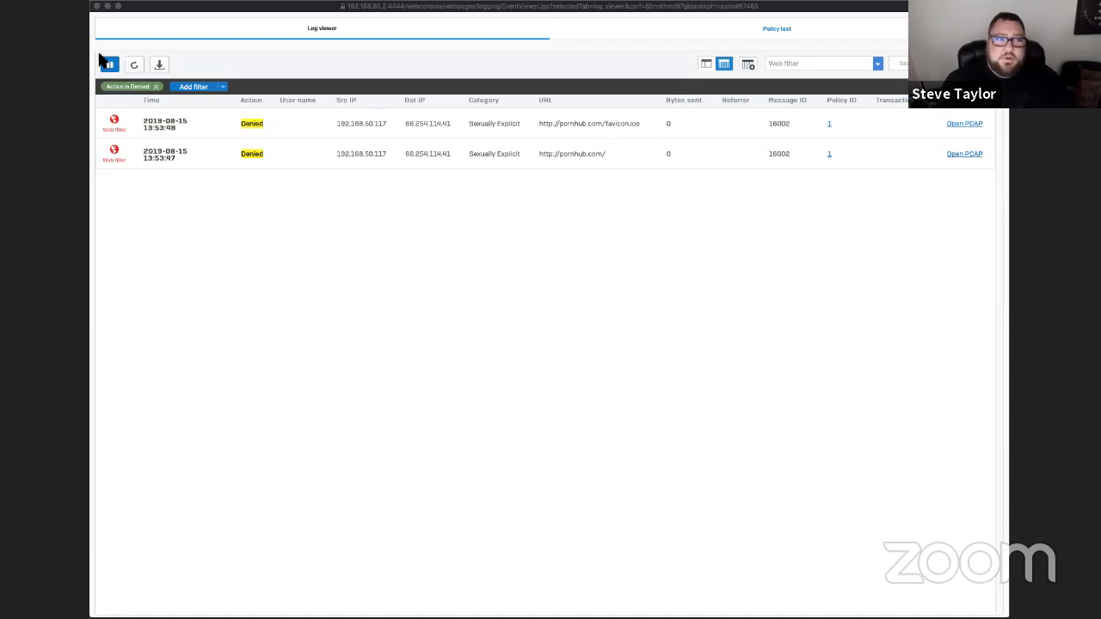
# Step: Refresh the filtered log, examine the denied pornhub.com requests and close the log viewer window
pyautogui.click(647, 216)
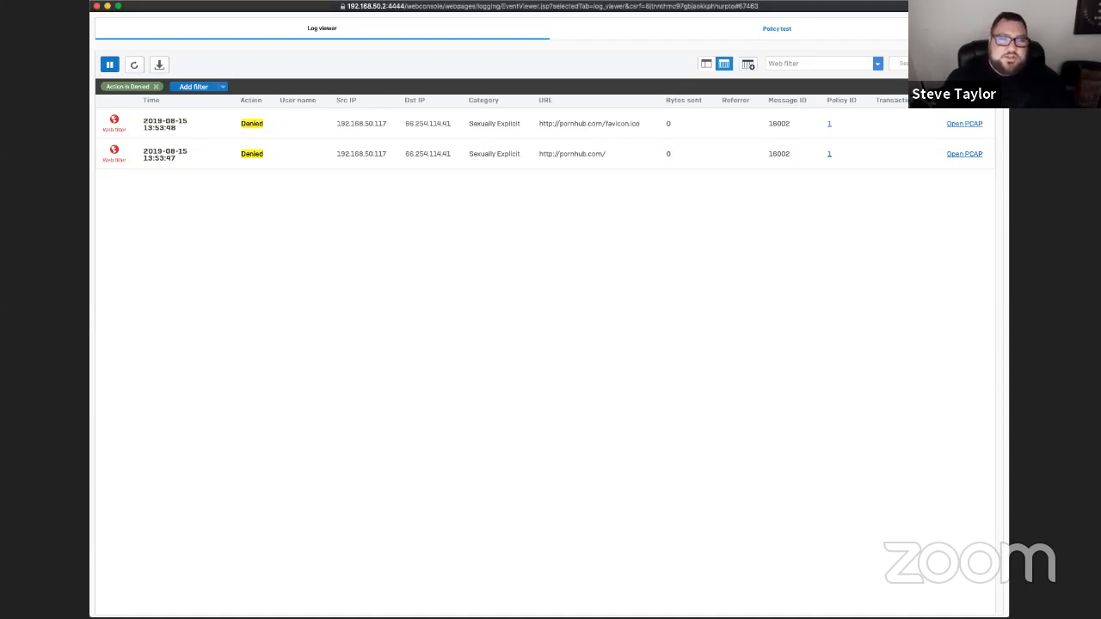
pyautogui.click(135, 67)
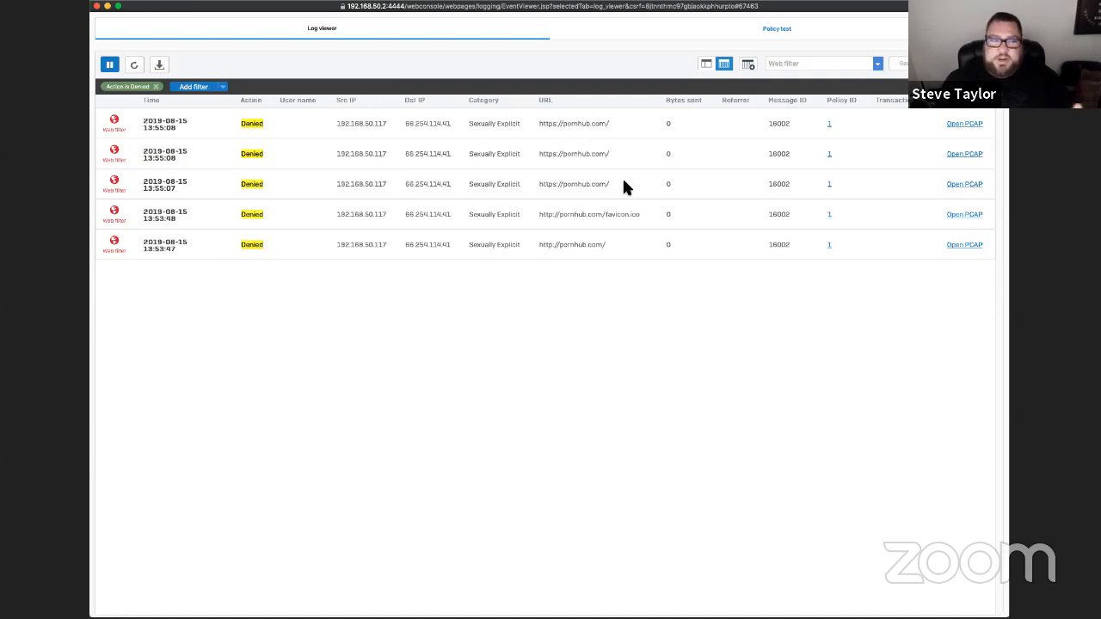
pyautogui.moveTo(626, 188); pyautogui.dragTo(479, 127)
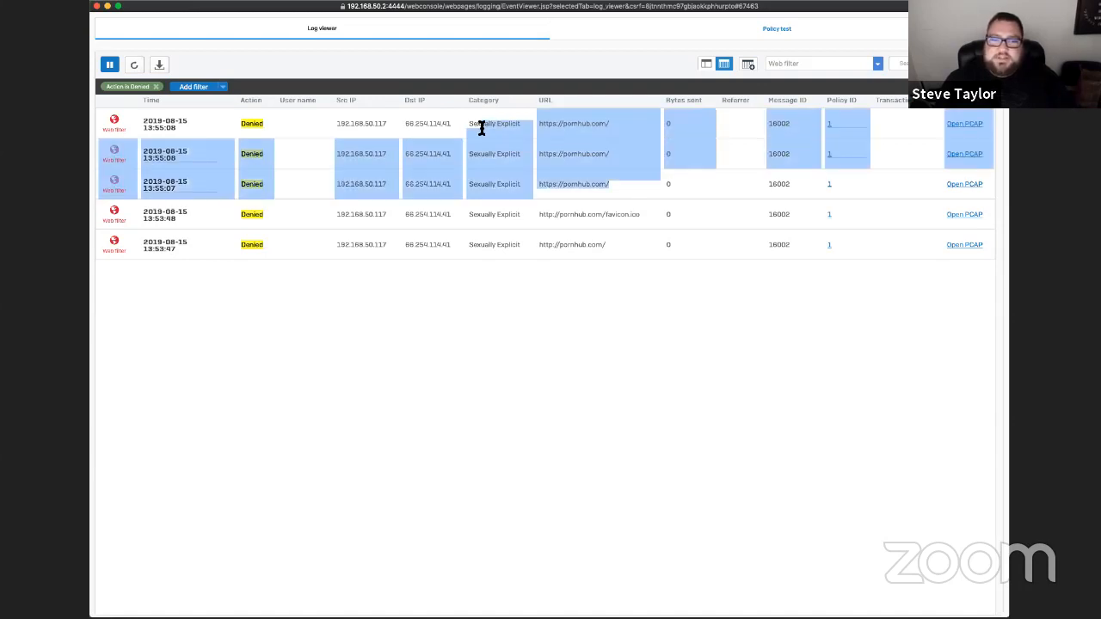
pyautogui.click(480, 128)
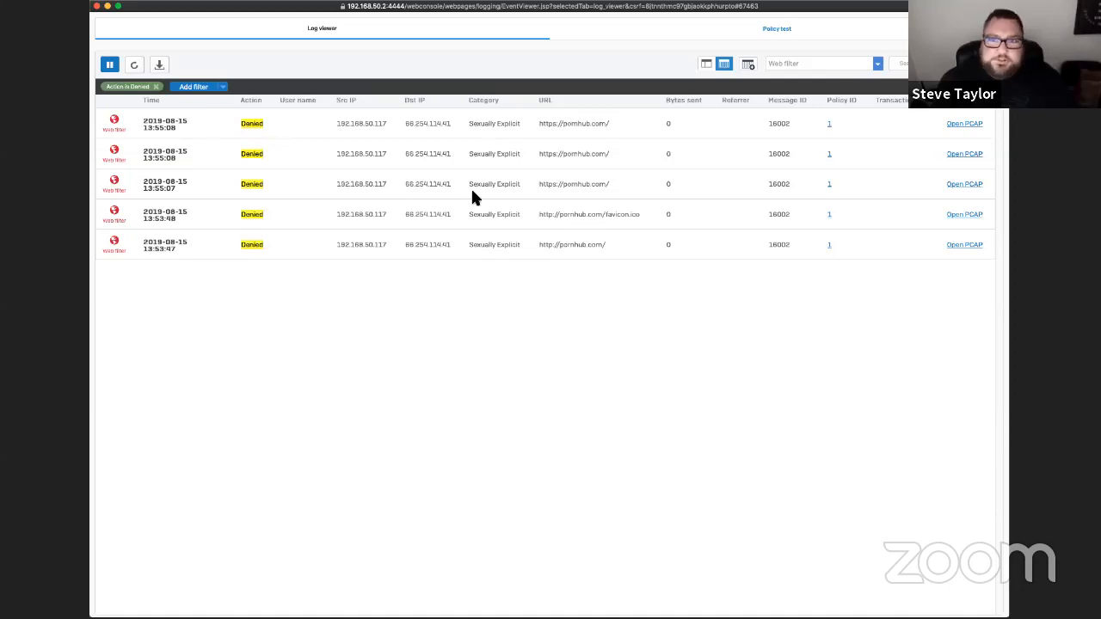
pyautogui.click(96, 7)
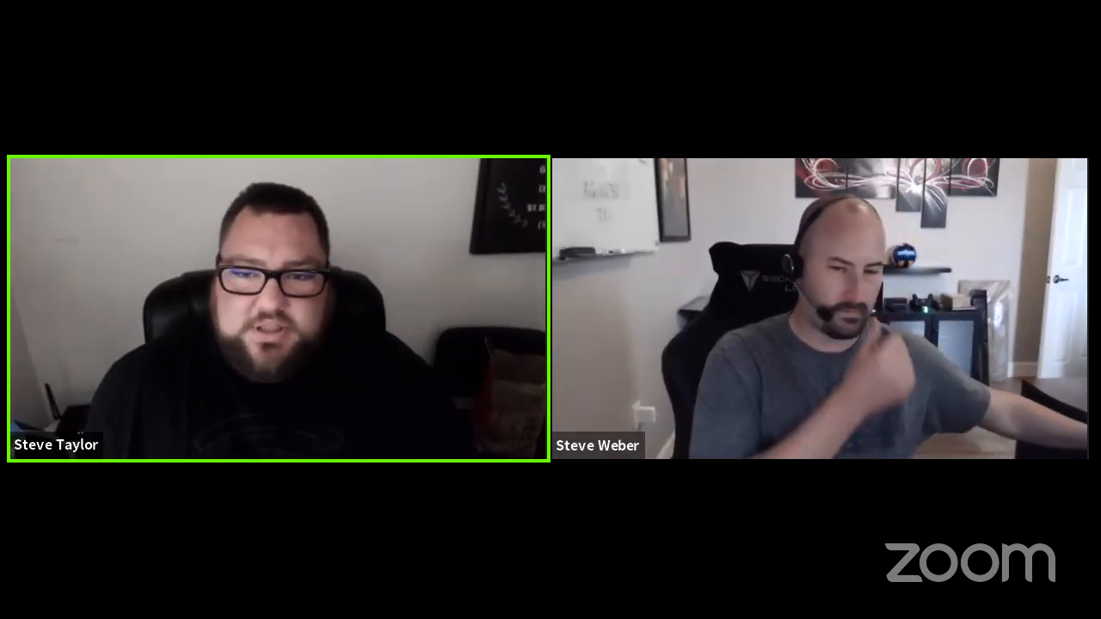
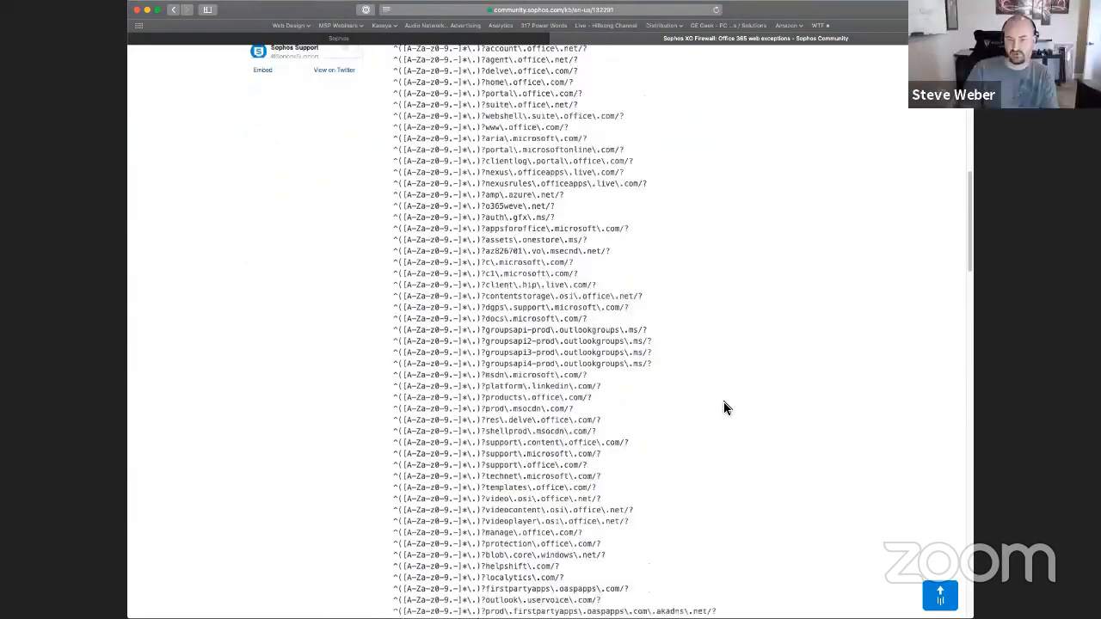
# Step: Read through the Sophos article on Office 365 web exceptions, covering both methods and the related information, and return to its beginning
pyautogui.scroll(-8, 724, 408)
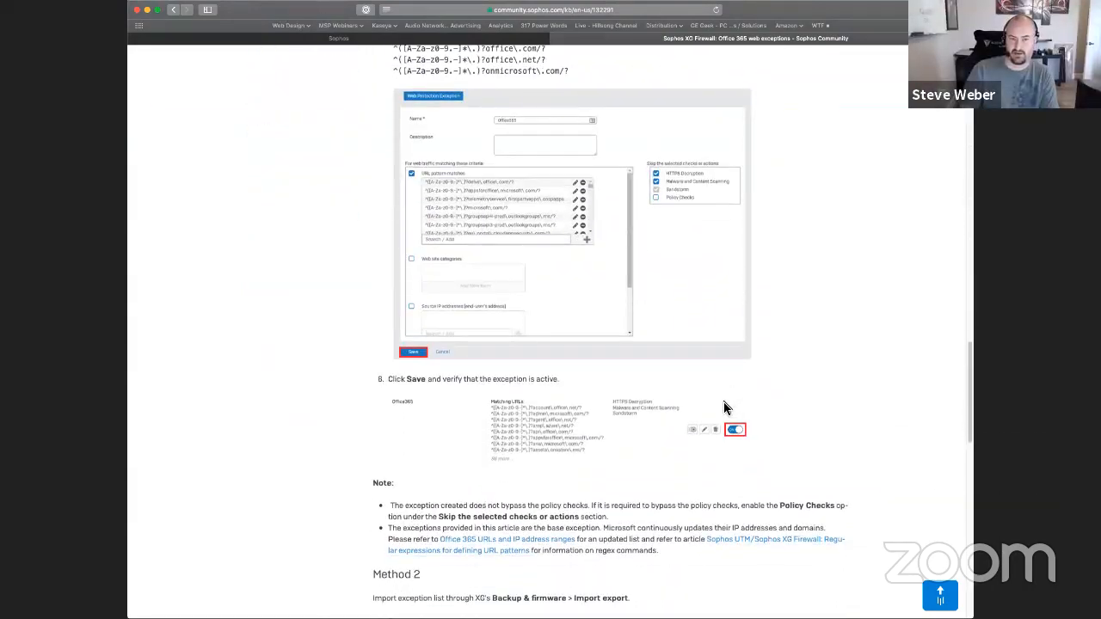
pyautogui.scroll(-7, 900, 373)
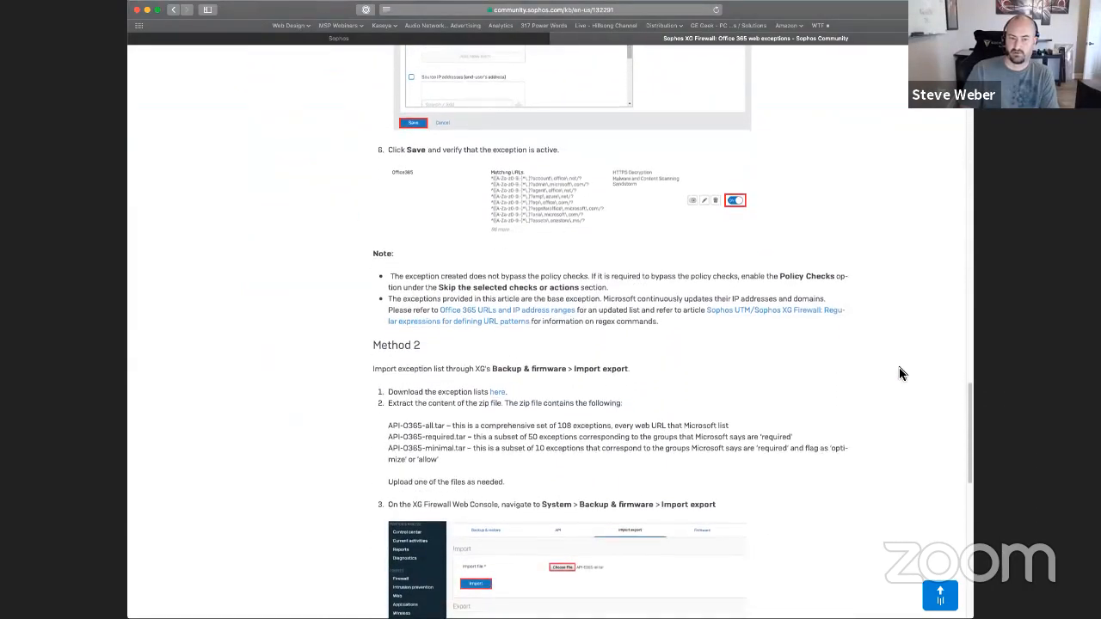
pyautogui.scroll(-10, 901, 374)
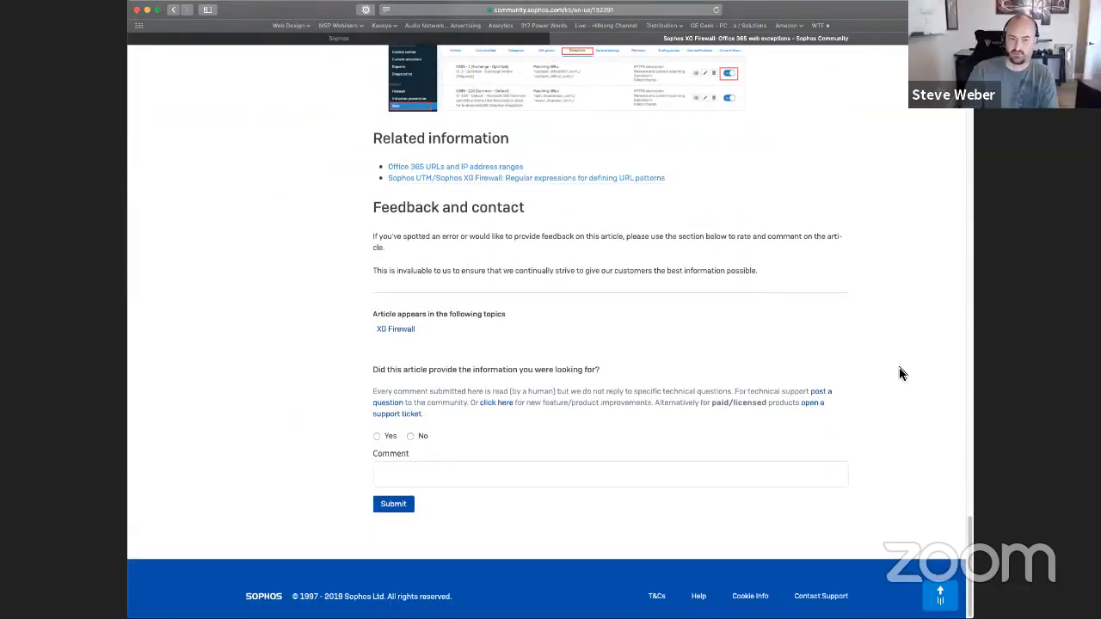
pyautogui.scroll(3, 901, 373)
pyautogui.scroll(10, 900, 373)
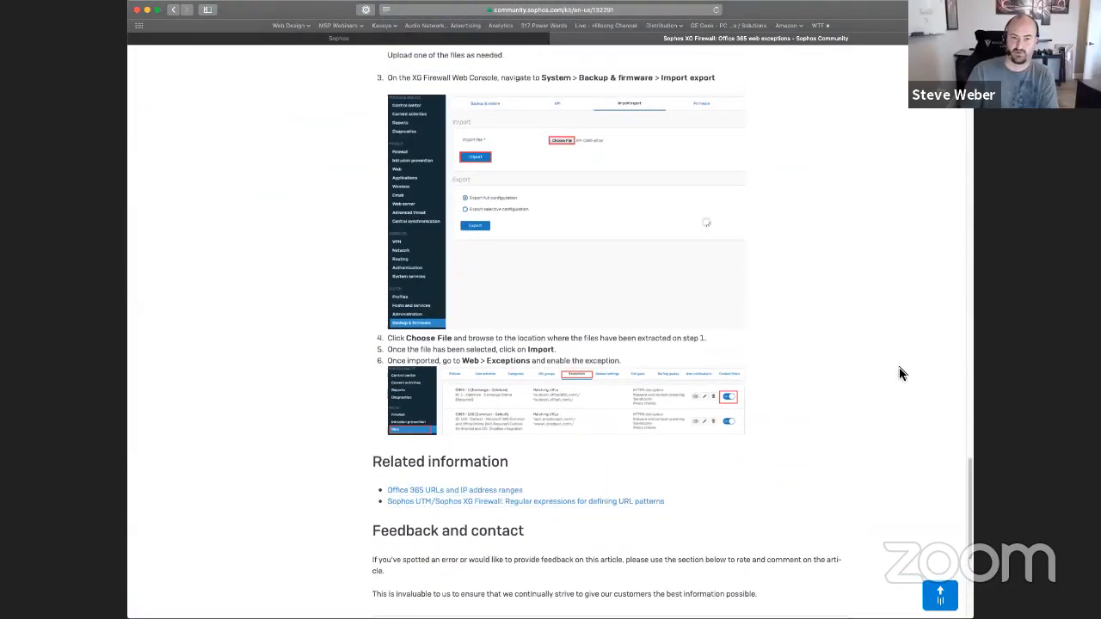
pyautogui.scroll(15, 900, 373)
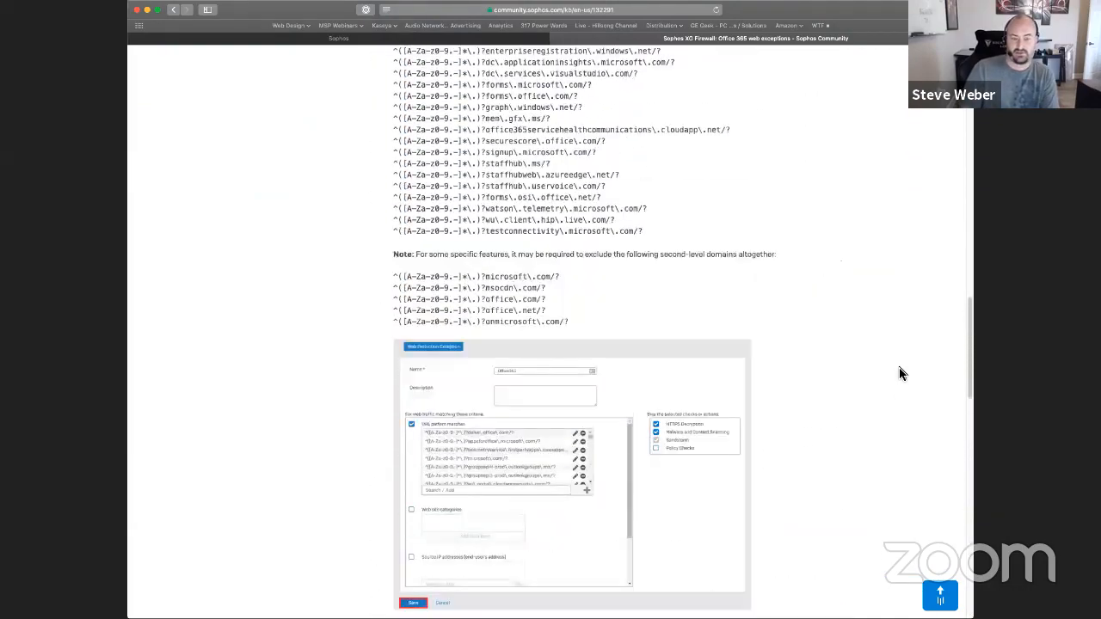
pyautogui.scroll(10, 901, 373)
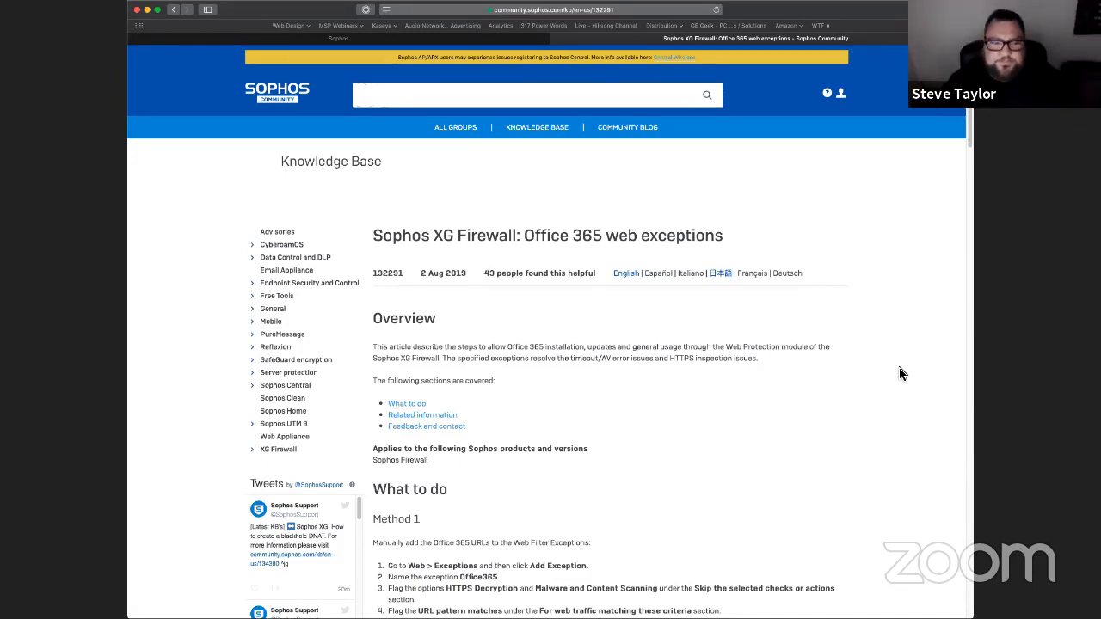
# Step: Return to the Testing Lockdowns rule, dismiss the source networks list and review the scanning and web policy settings, briefly revisiting the Office 365 article
pyautogui.click(413, 39)
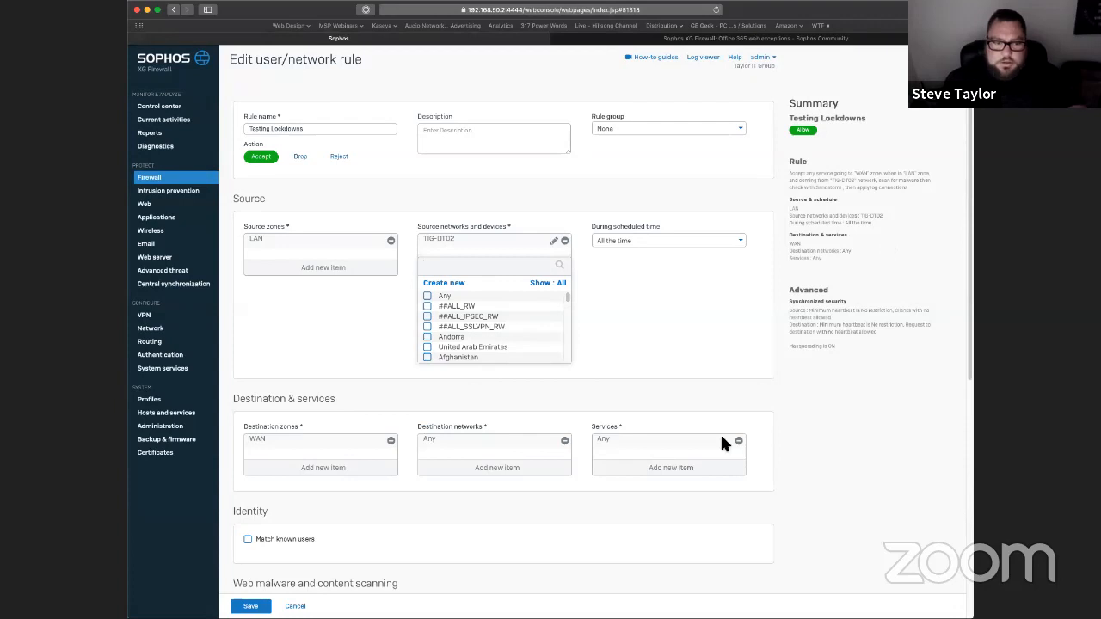
pyautogui.click(338, 364)
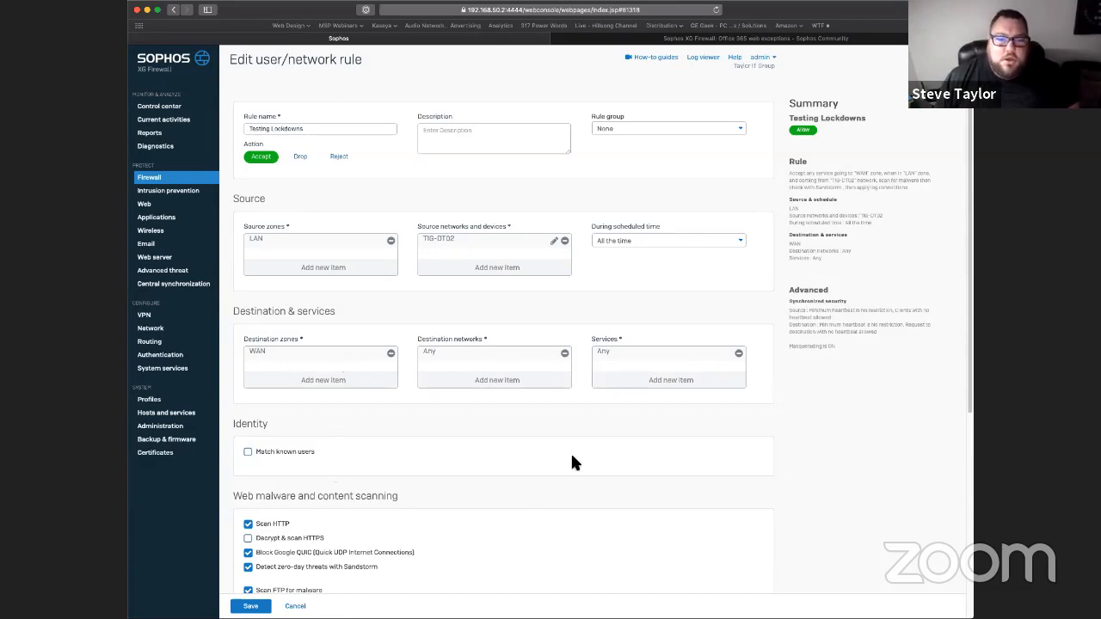
pyautogui.scroll(-7, 289, 352)
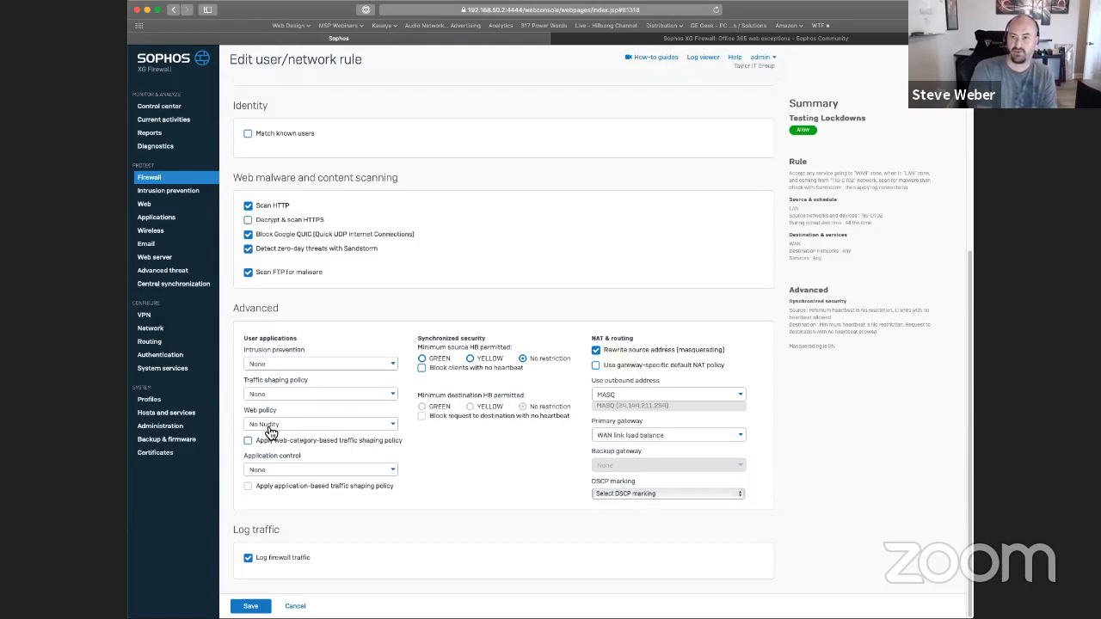
pyautogui.click(603, 38)
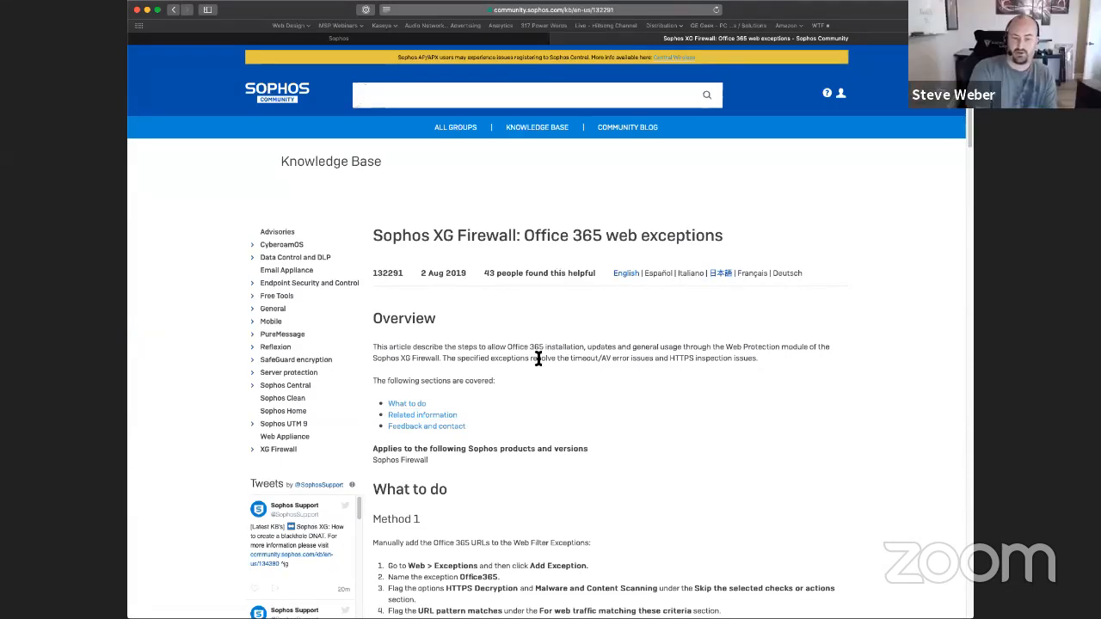
pyautogui.click(410, 41)
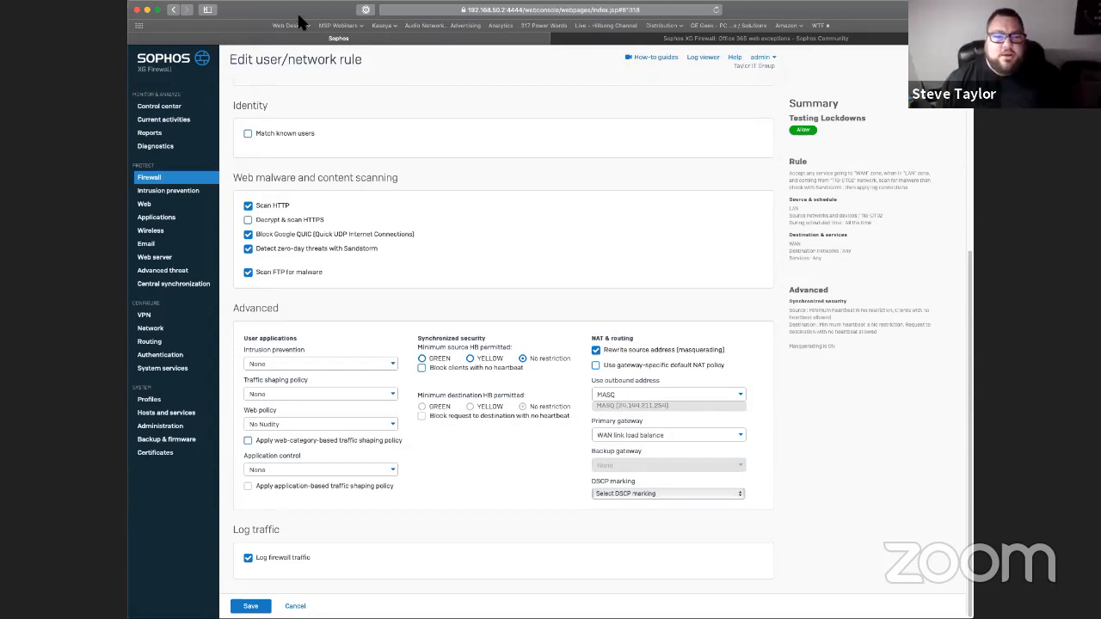
# Step: Look over the intrusion prevention policies available for the rule and start creating a new IPS policy
pyautogui.click(297, 366)
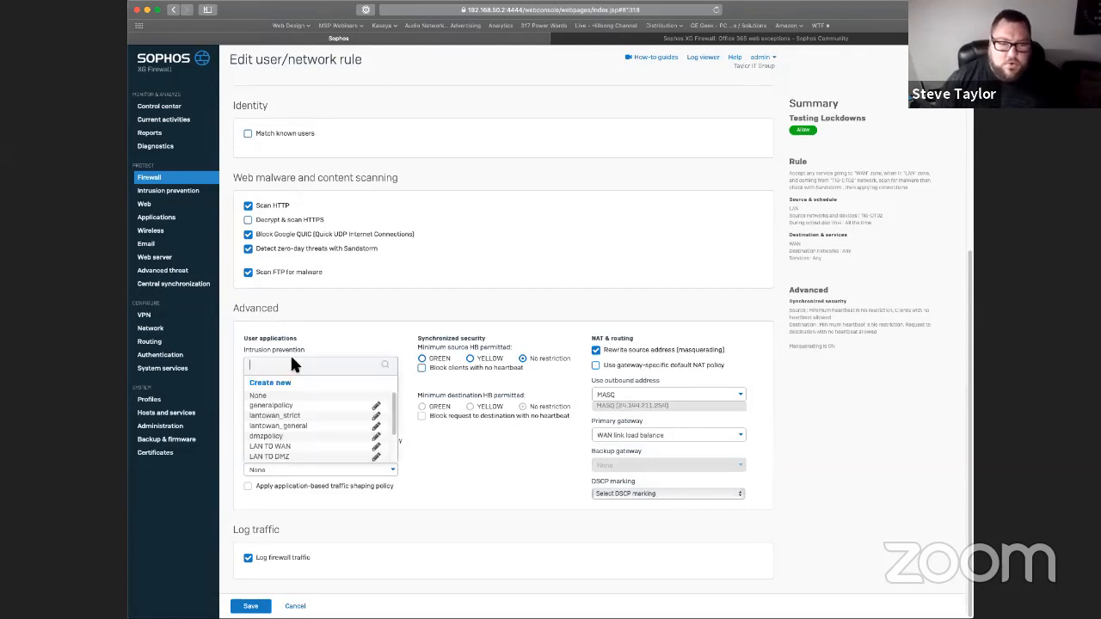
pyautogui.scroll(-3, 306, 438)
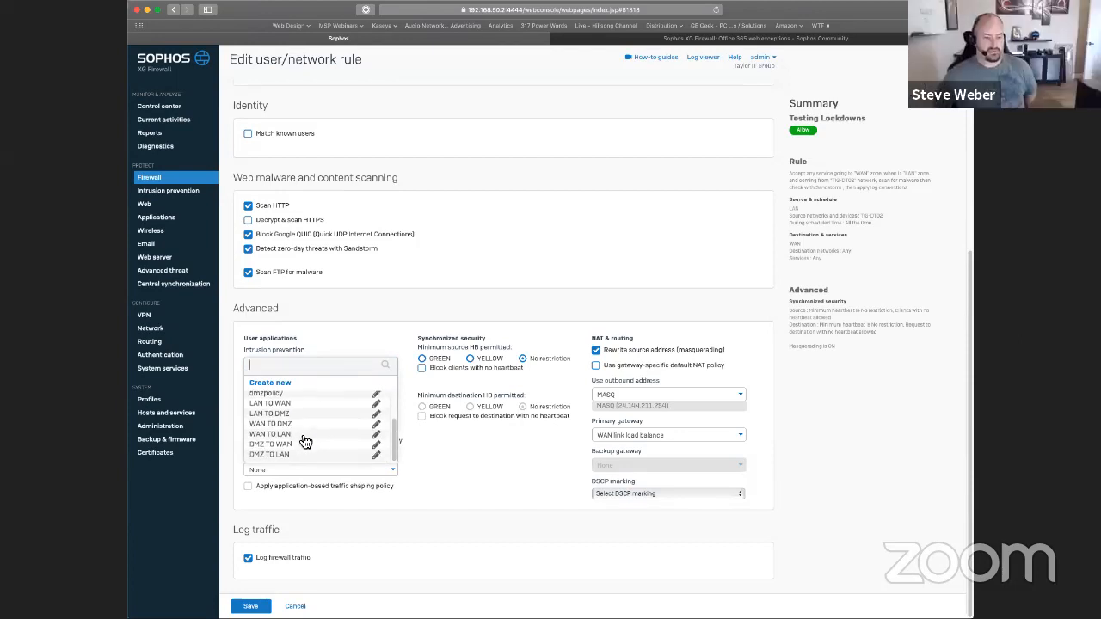
pyautogui.scroll(3, 306, 441)
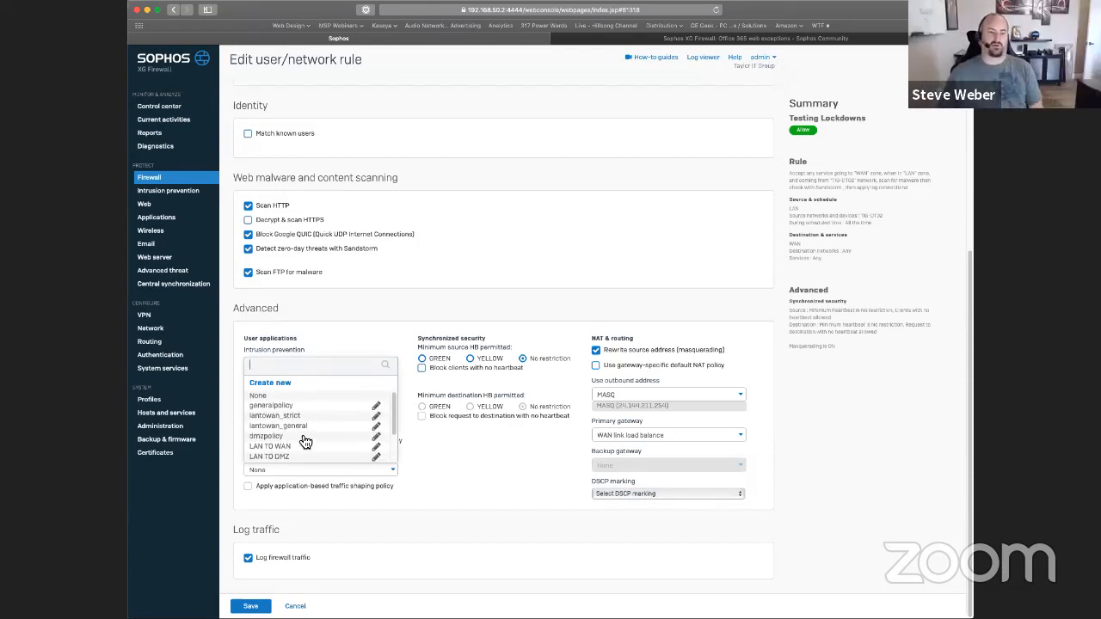
pyautogui.click(282, 386)
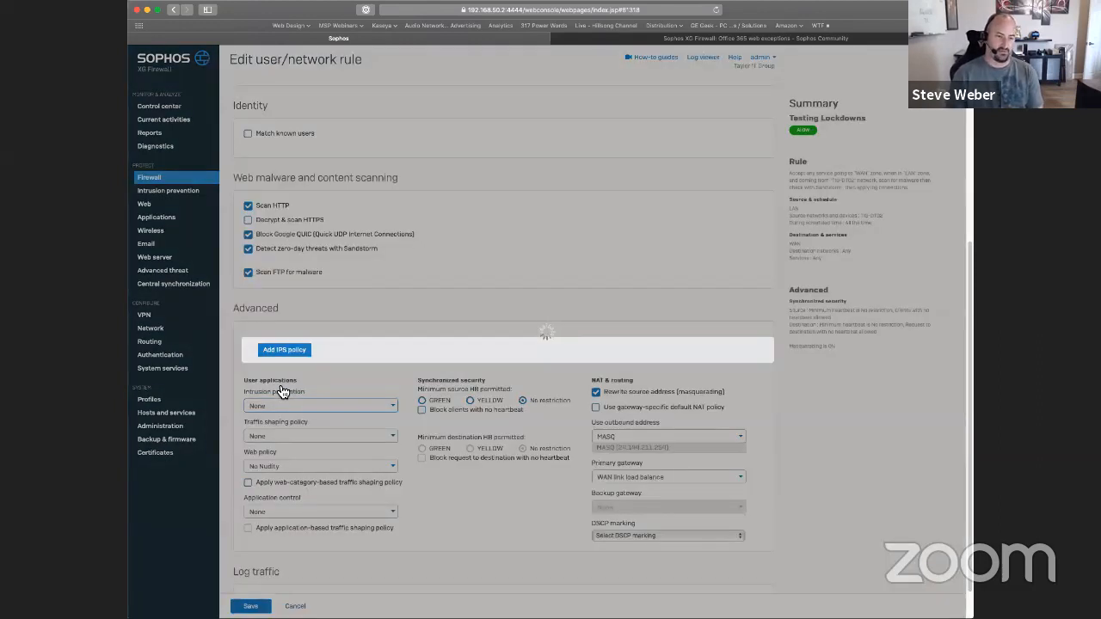
pyautogui.scroll(-2, 435, 375)
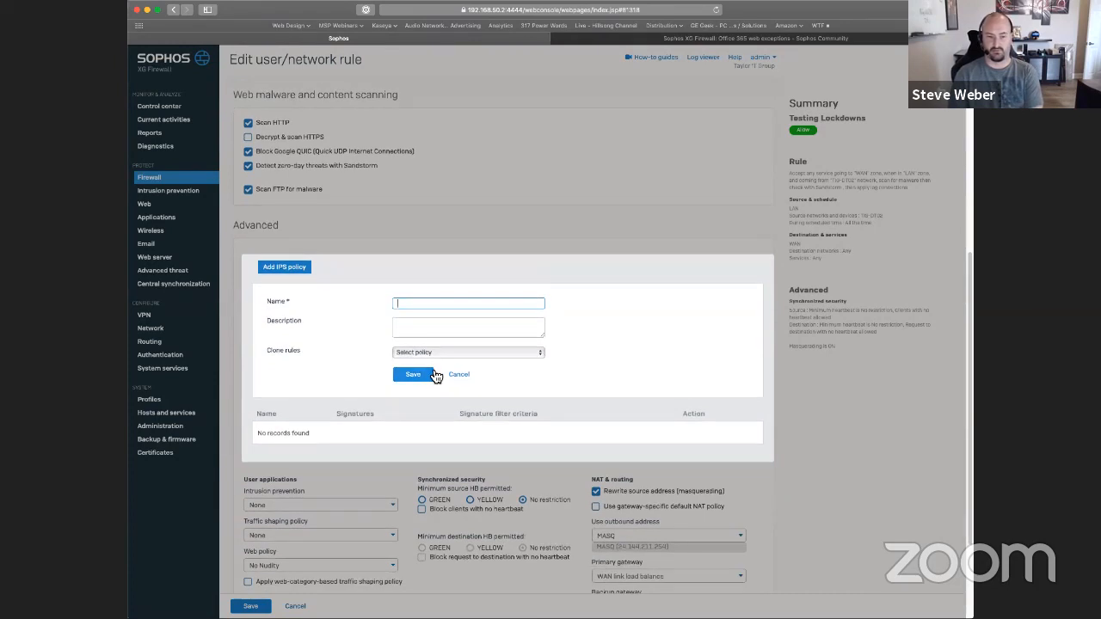
# Step: Look at the existing policies whose rules can be cloned into the new IPS policy, leaving none selected
pyautogui.click(430, 353)
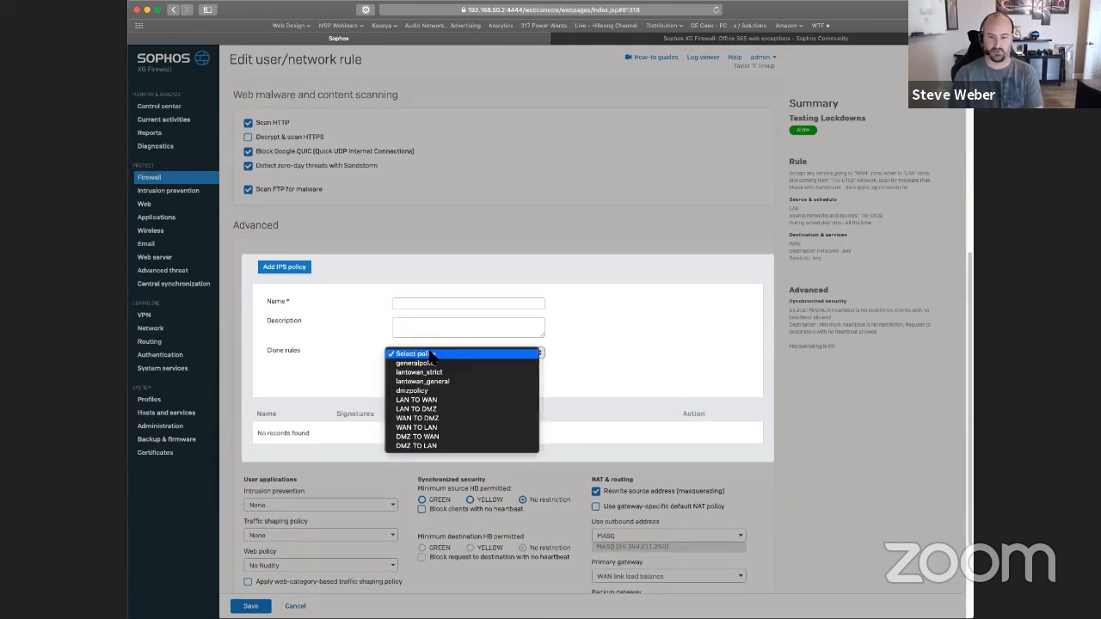
pyautogui.click(431, 352)
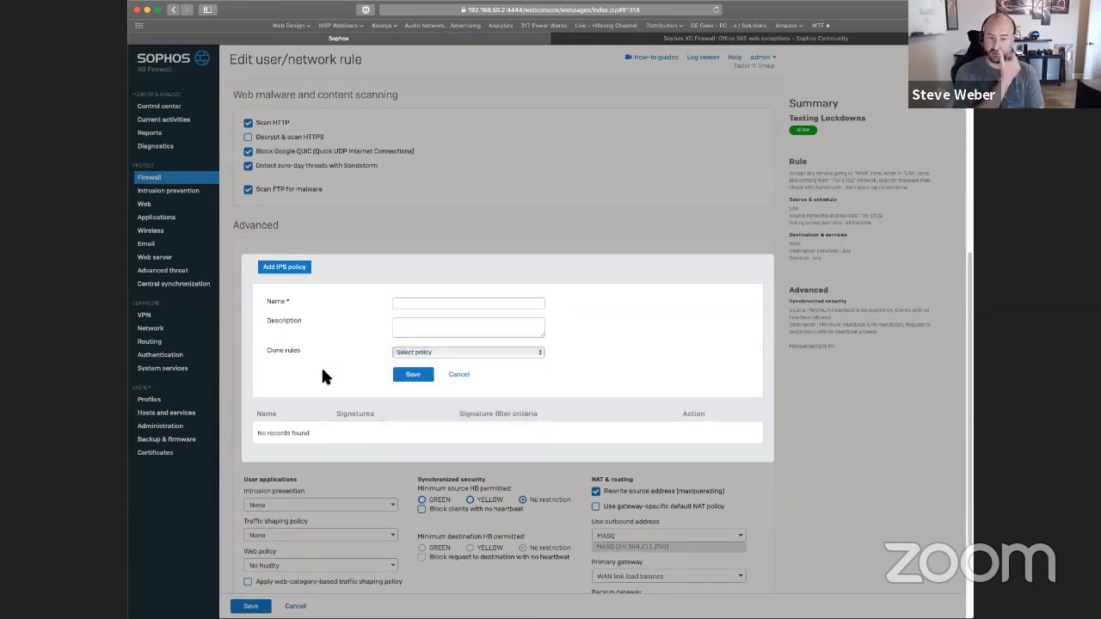
pyautogui.click(413, 354)
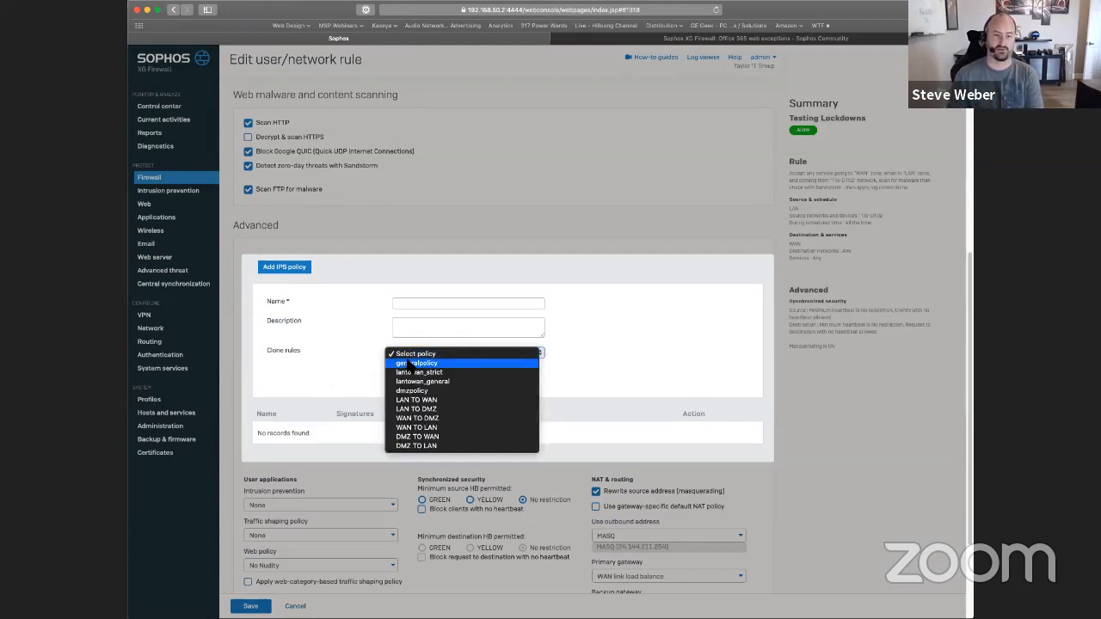
pyautogui.click(295, 333)
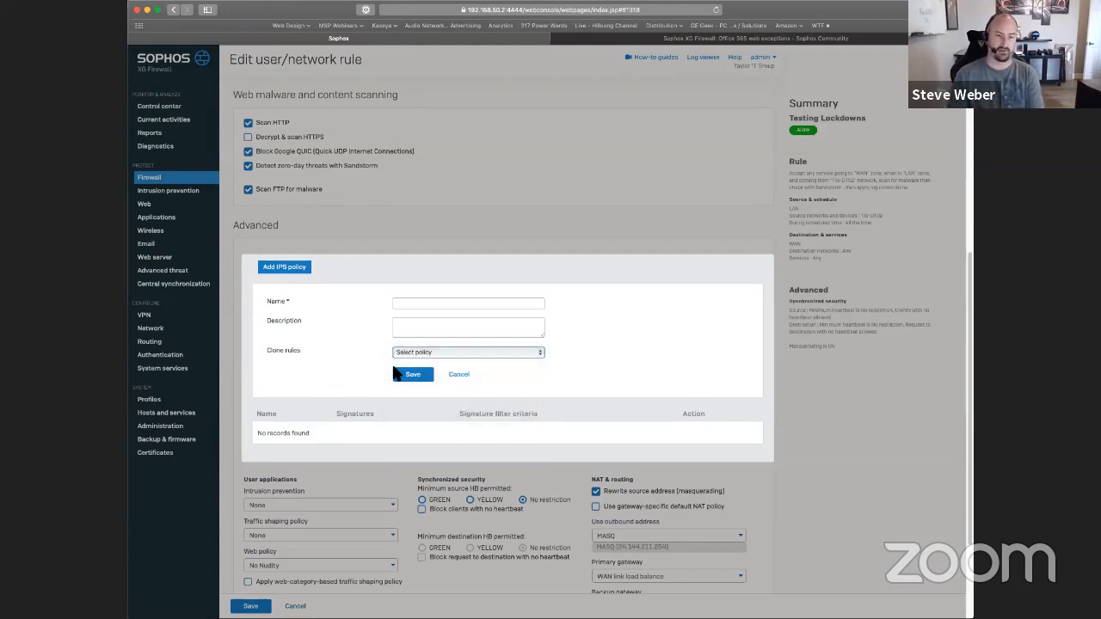
# Step: Name the new IPS policy TIG IPS and save it without cloned rules
pyautogui.click(410, 303)
pyautogui.write('Tes')
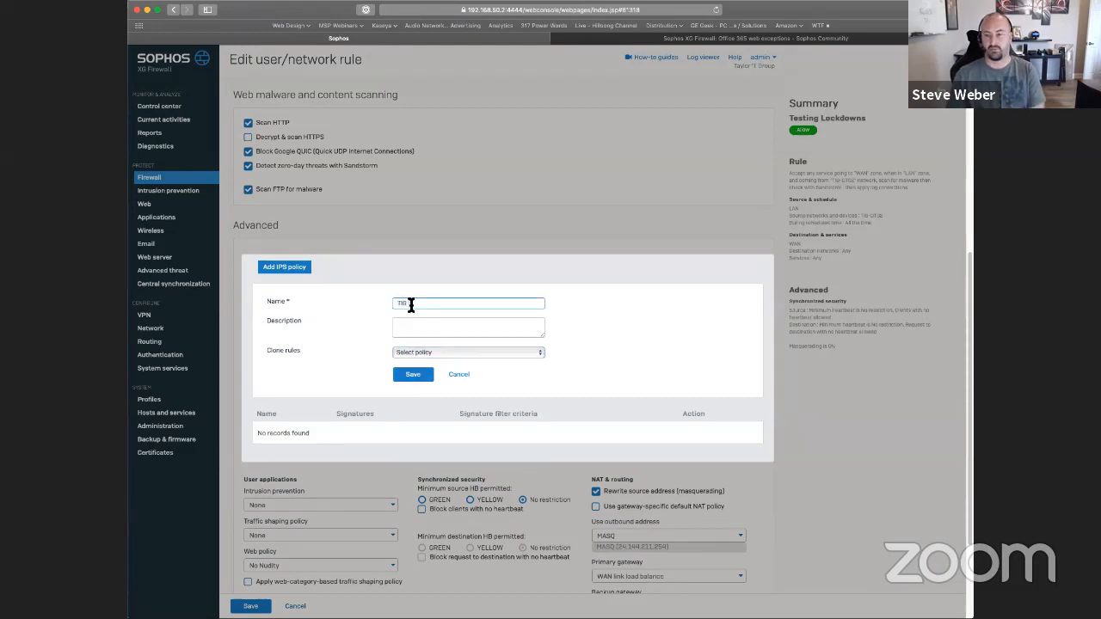
pyautogui.click(407, 376)
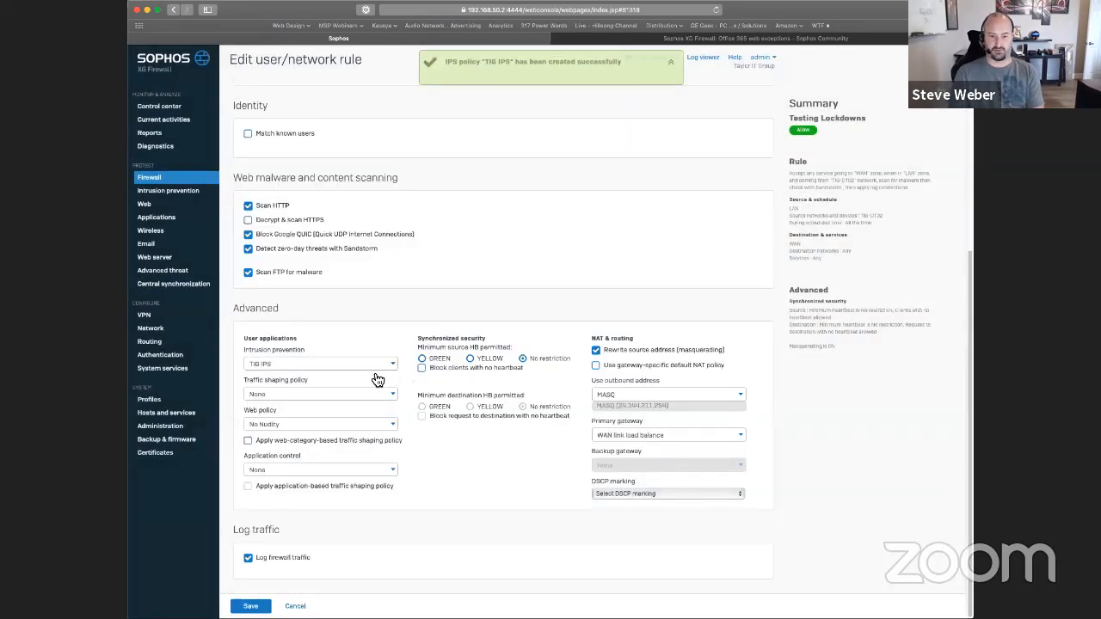
# Step: Open the TIG IPS policy for editing from the intrusion prevention setting and start adding a policy rule to it
pyautogui.click(367, 370)
pyautogui.scroll(-4, 351, 418)
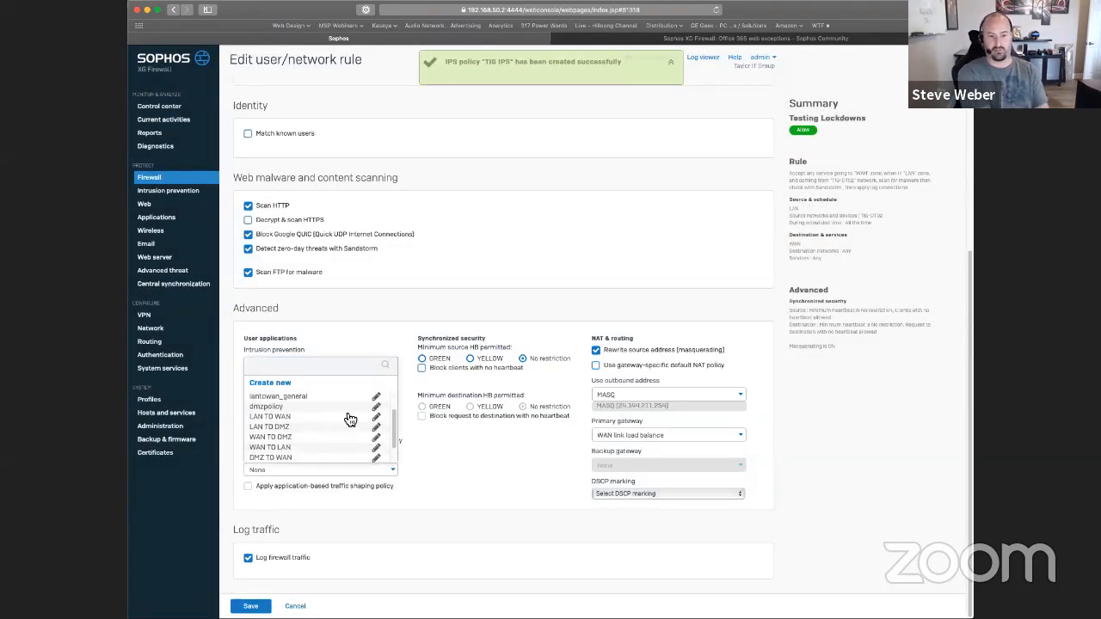
pyautogui.click(382, 456)
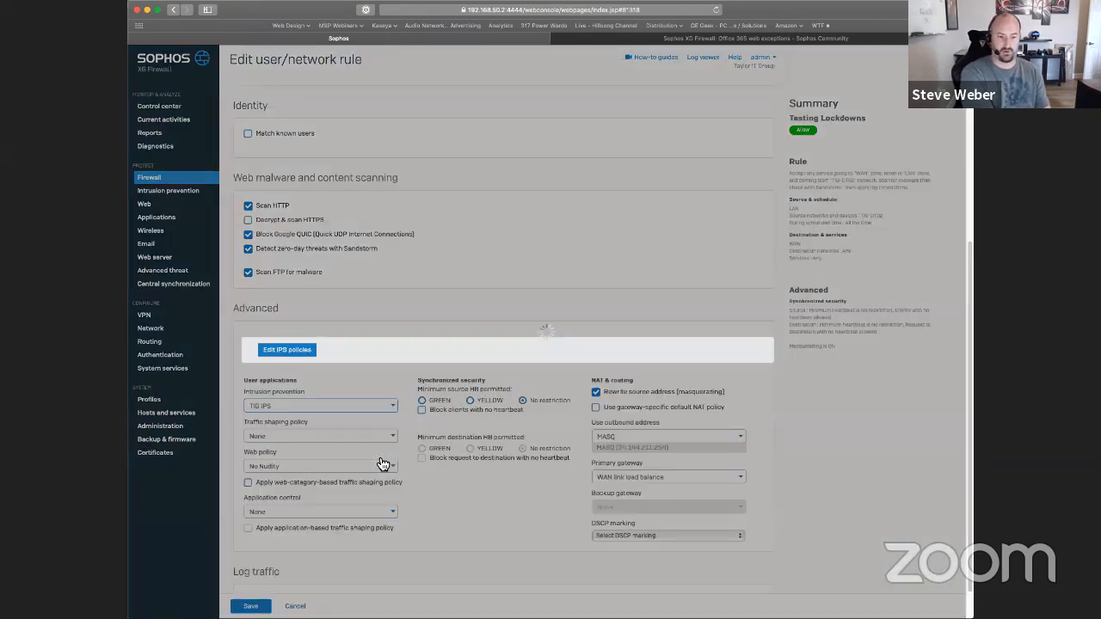
pyautogui.click(303, 355)
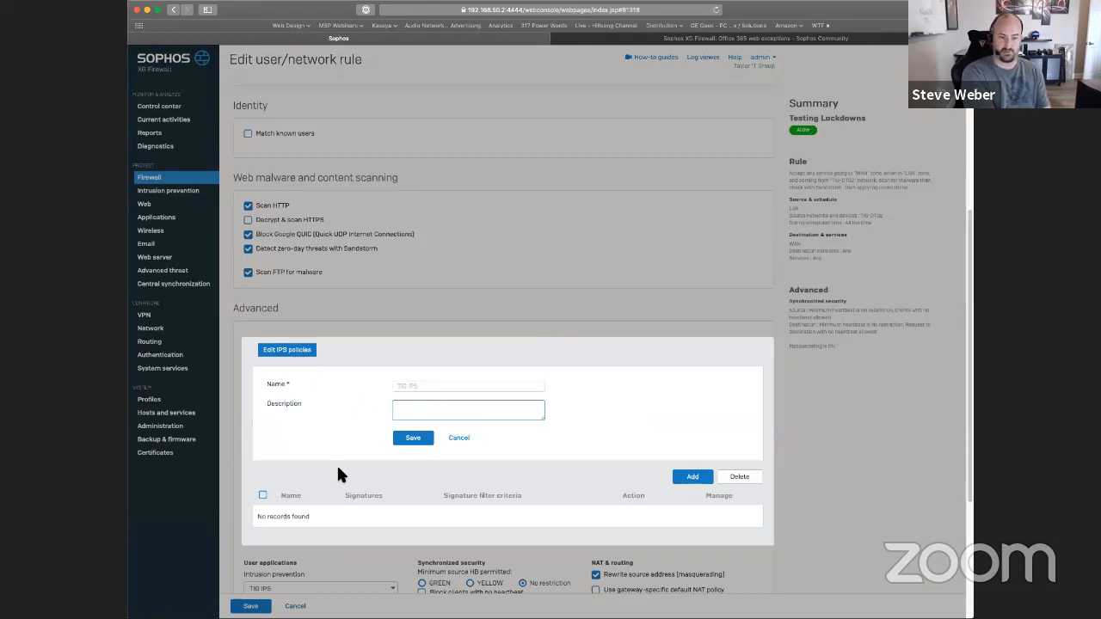
pyautogui.scroll(-3, 337, 468)
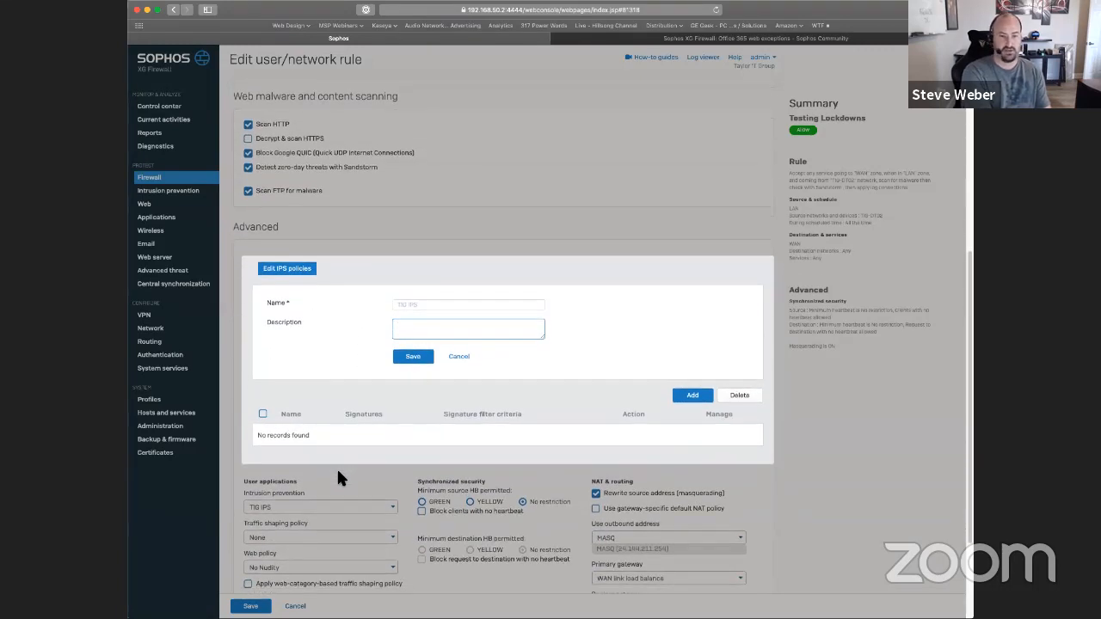
pyautogui.click(697, 397)
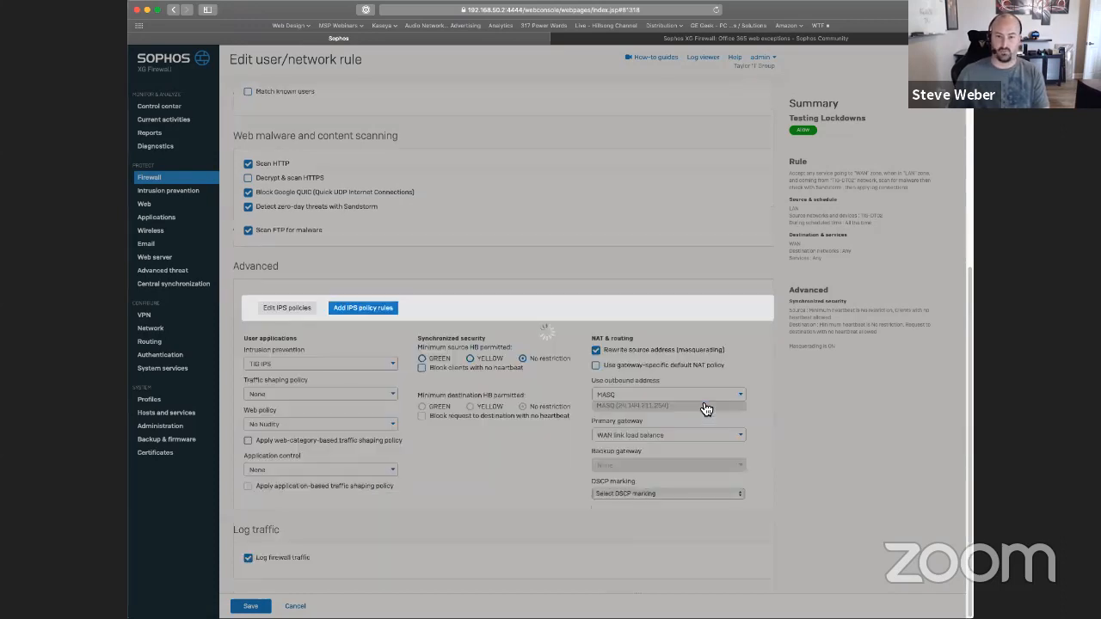
# Step: Examine the list of matching IPS signatures for the new policy rule, including their categories, severities, platforms, targets and recommended actions
pyautogui.scroll(-2, 491, 431)
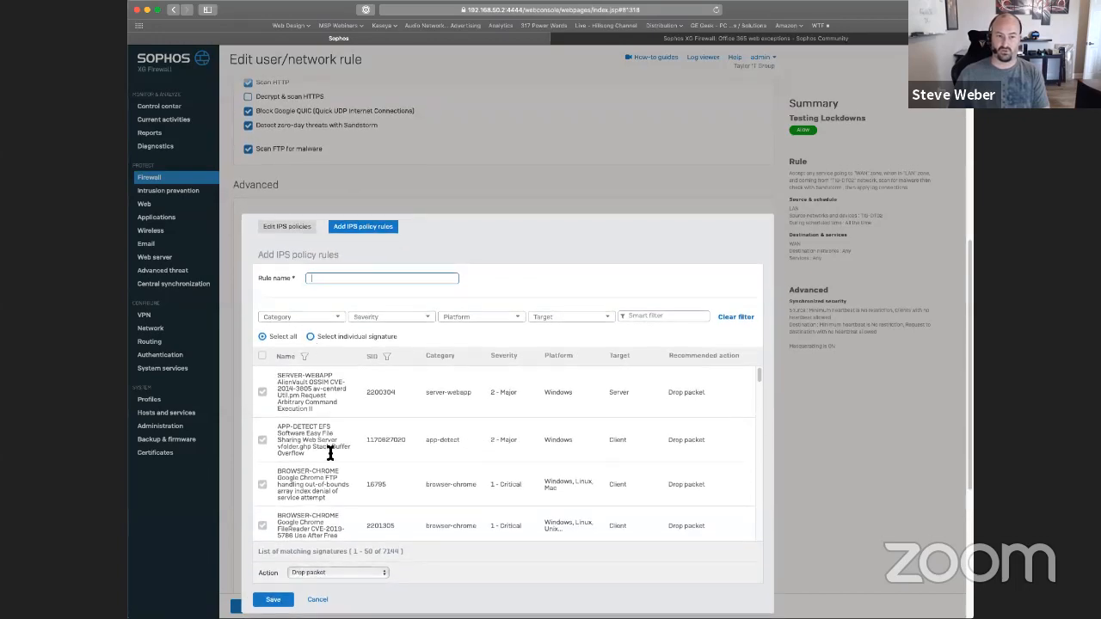
pyautogui.scroll(-2, 329, 454)
pyautogui.scroll(-5, 329, 454)
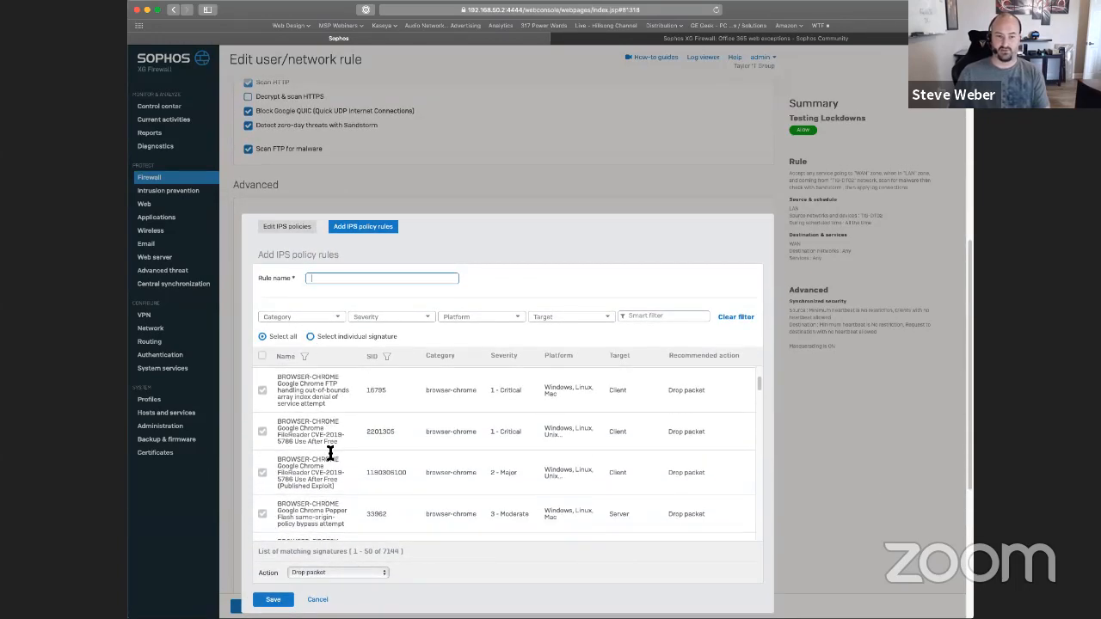
pyautogui.scroll(-5, 329, 453)
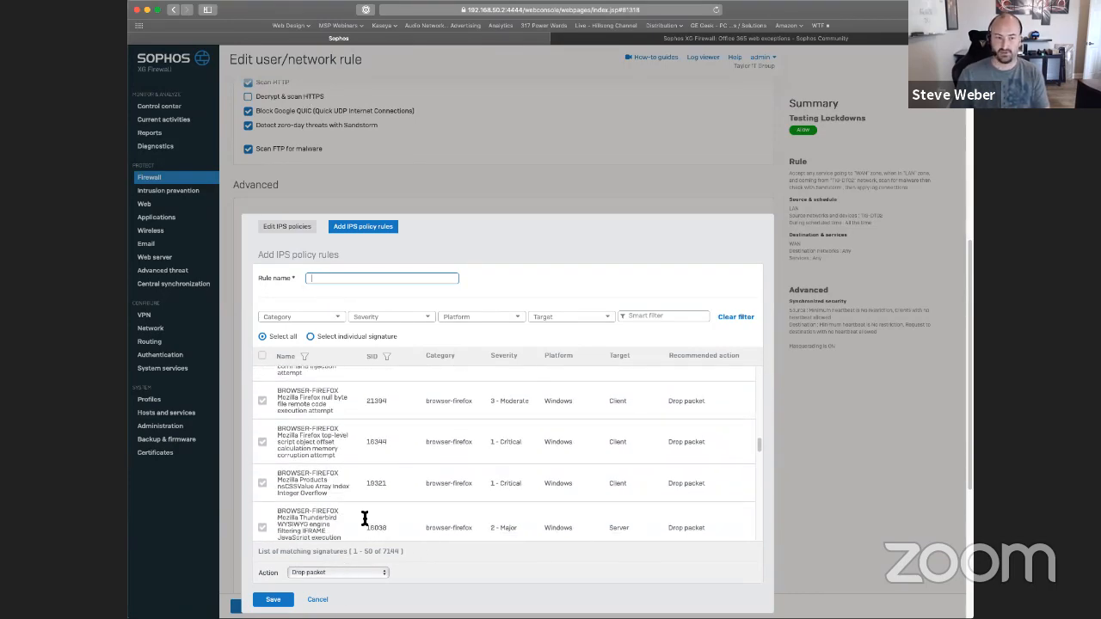
pyautogui.scroll(-5, 365, 519)
pyautogui.scroll(-10, 365, 519)
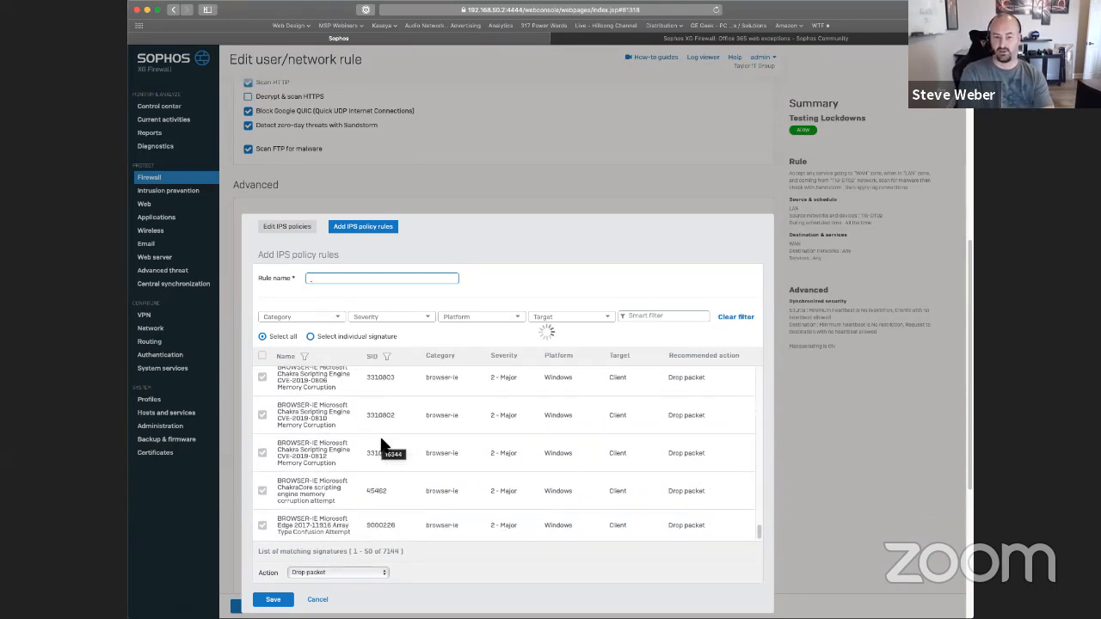
pyautogui.scroll(5, 379, 435)
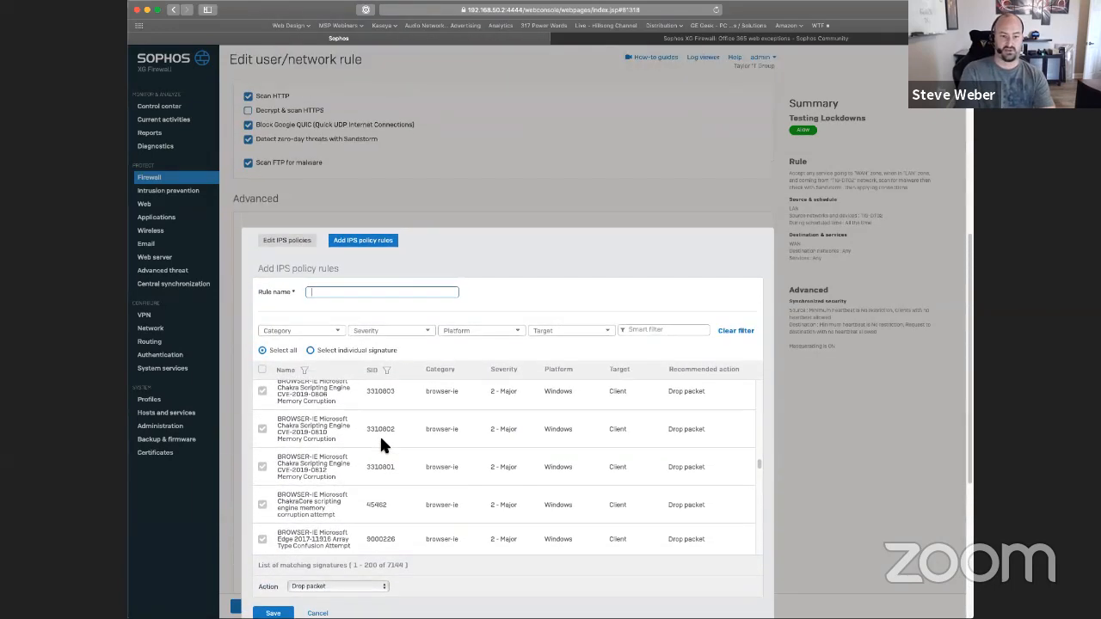
pyautogui.scroll(1, 382, 442)
pyautogui.scroll(-3, 446, 257)
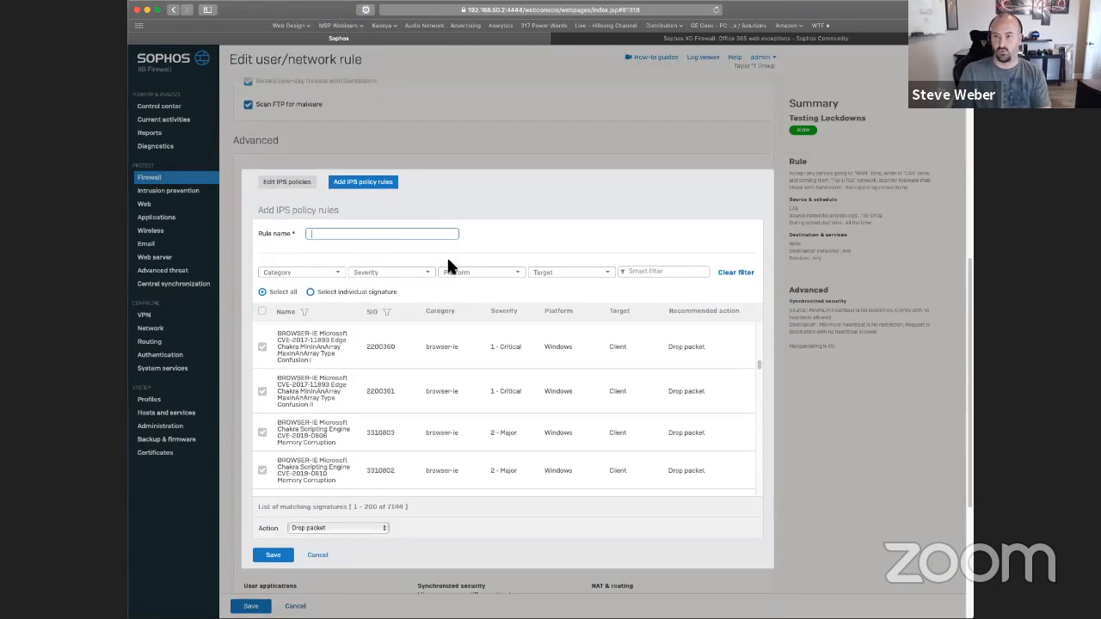
pyautogui.scroll(-5, 398, 346)
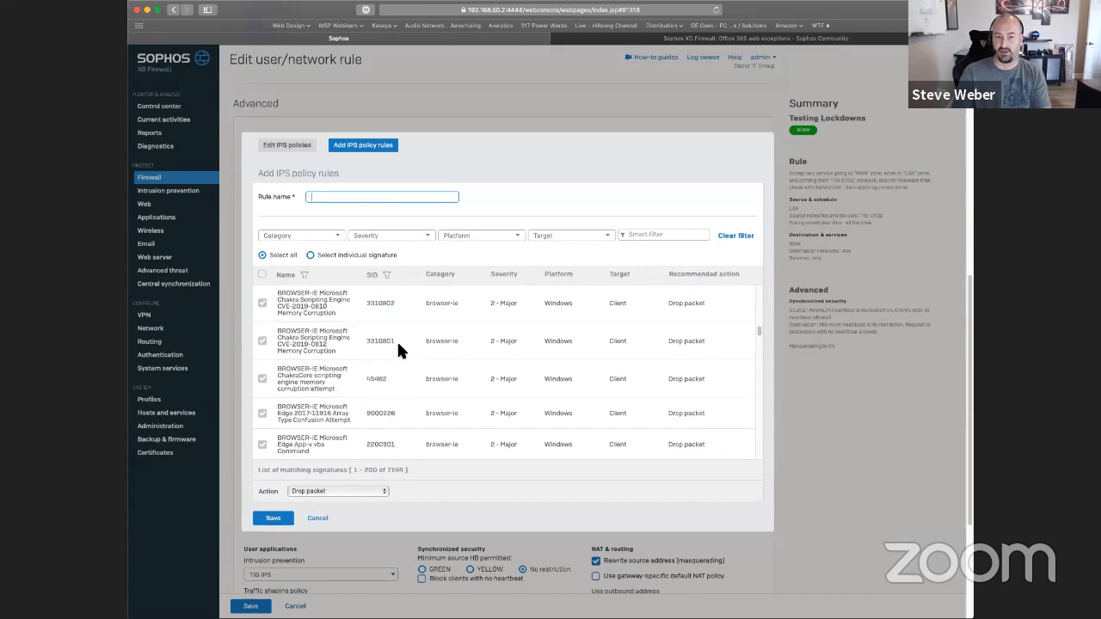
pyautogui.scroll(-4, 385, 361)
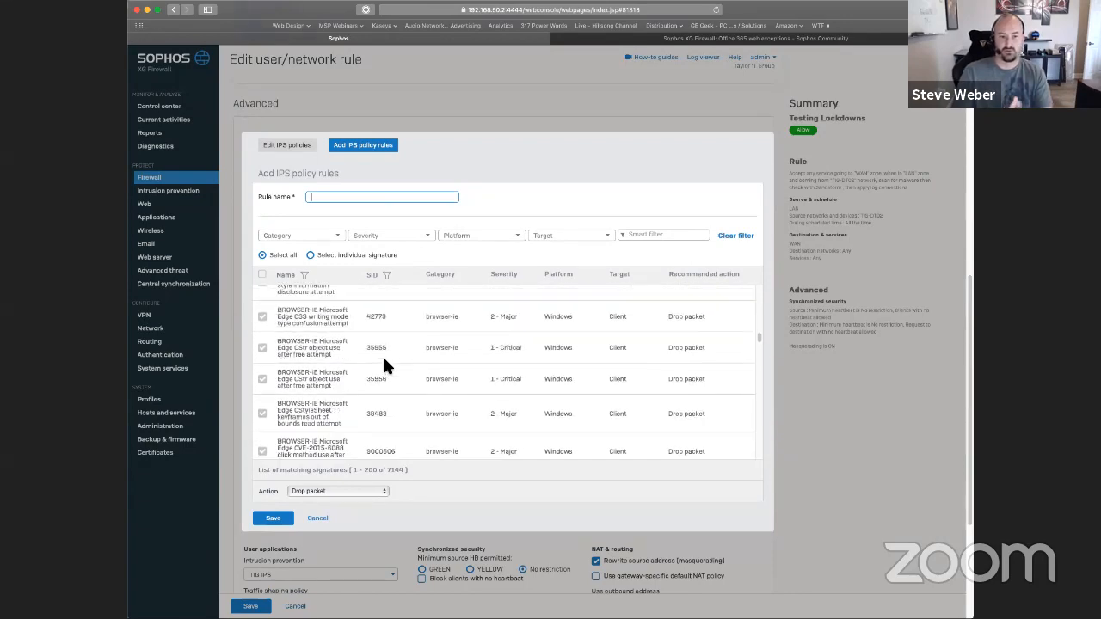
# Step: Name the new IPS policy rule Workstation
pyautogui.scroll(-4, 376, 368)
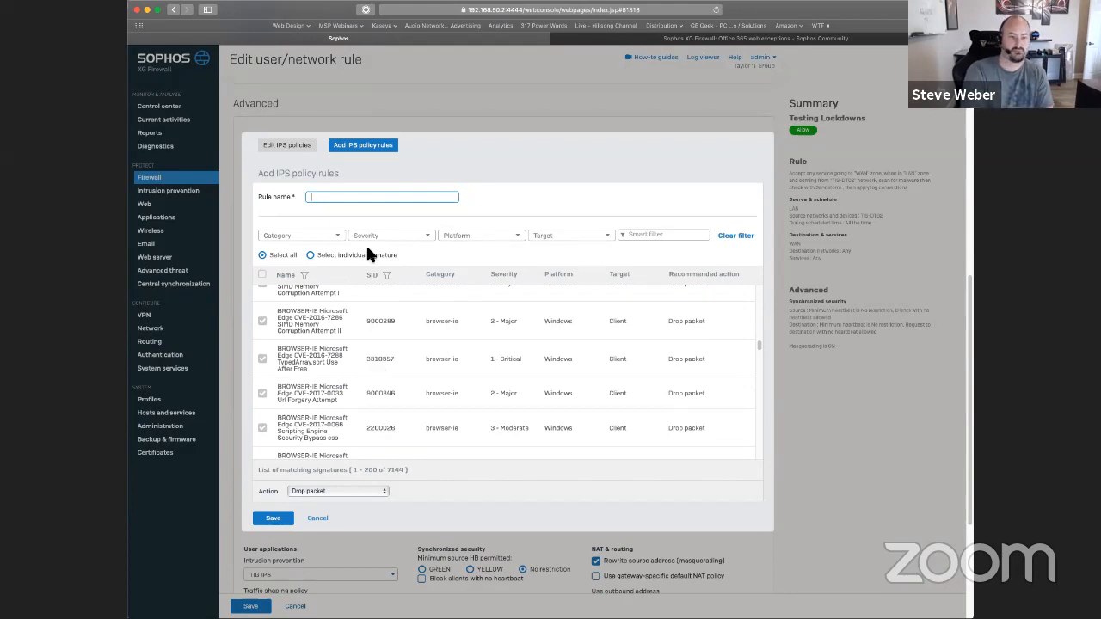
pyautogui.click(370, 197)
pyautogui.write('Workstation')
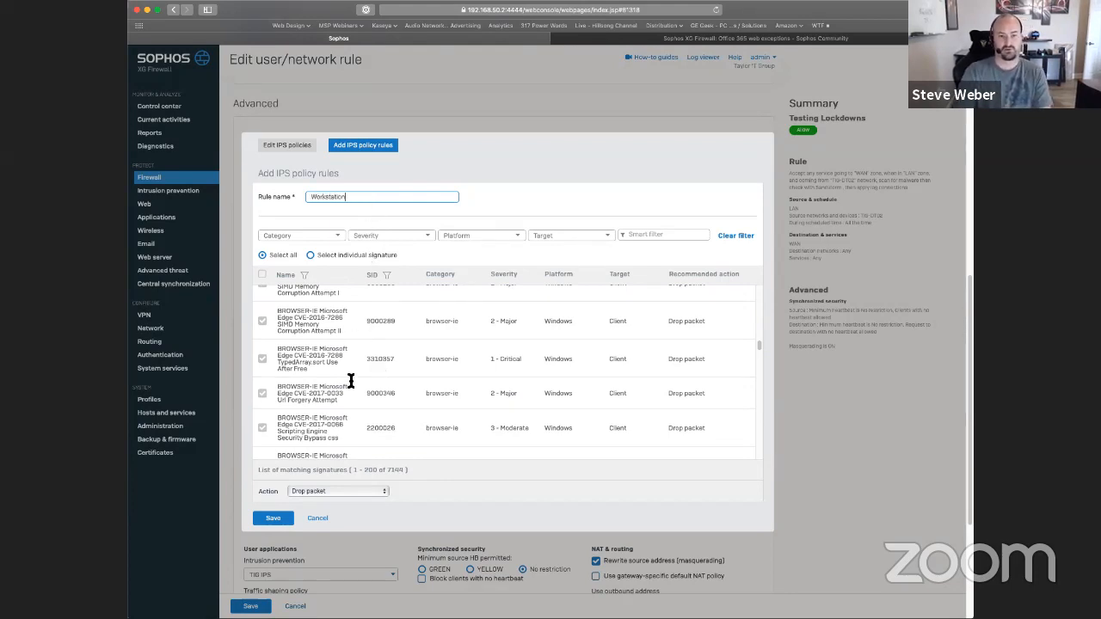
# Step: Select the browser-chrome, browser-firefox, browser-ie, browser-other, browser-plugins and browser-webkit categories for the rule's signature filter
pyautogui.scroll(-5, 351, 381)
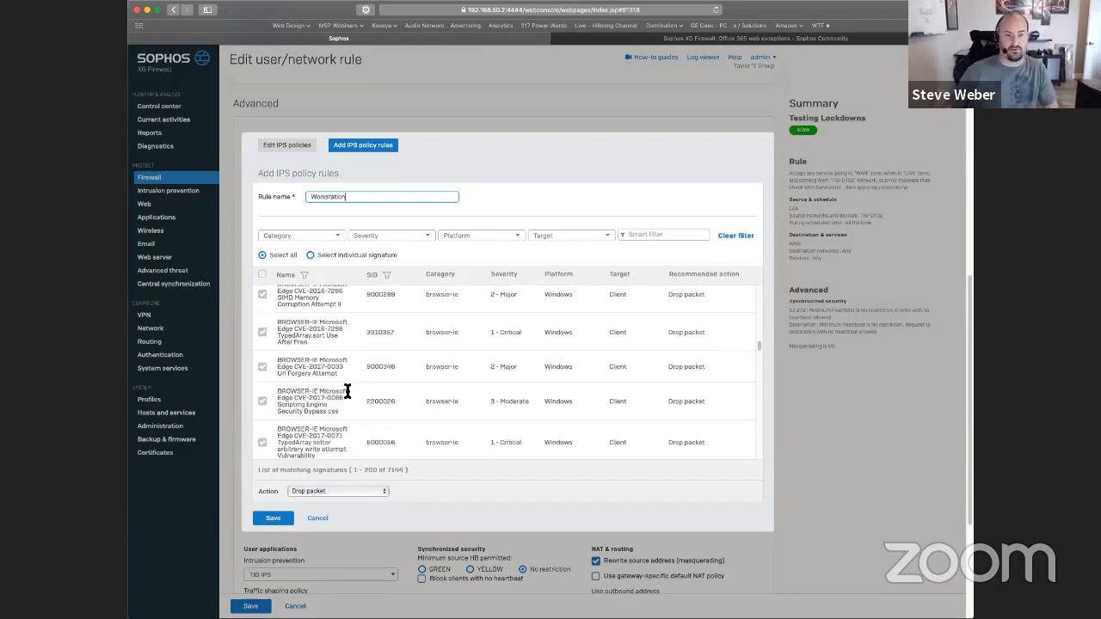
pyautogui.scroll(-10, 348, 391)
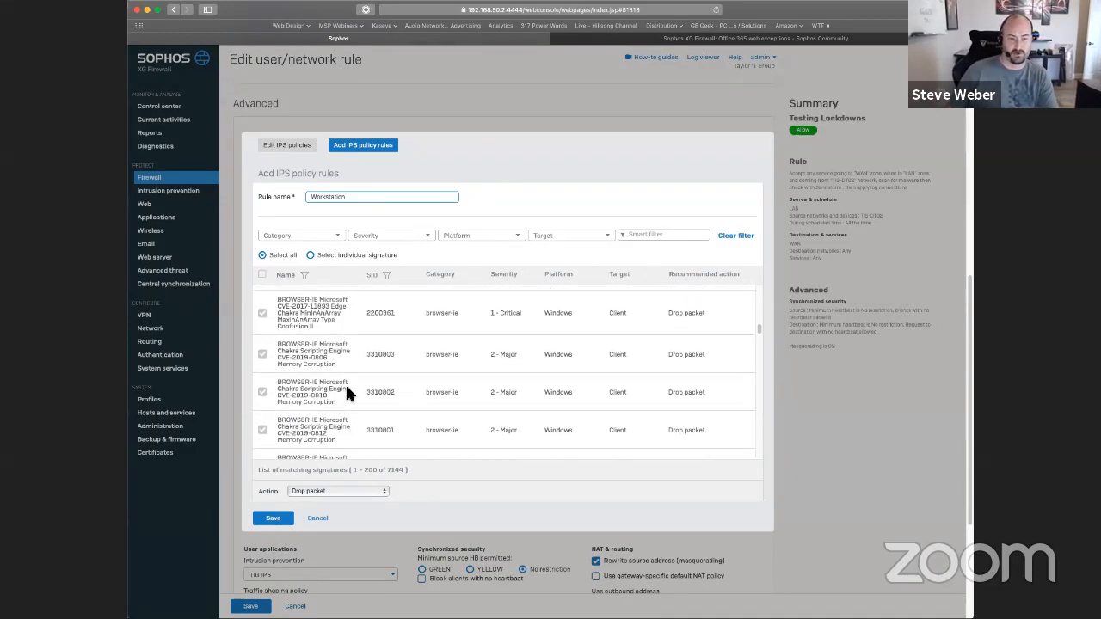
pyautogui.scroll(-5, 346, 388)
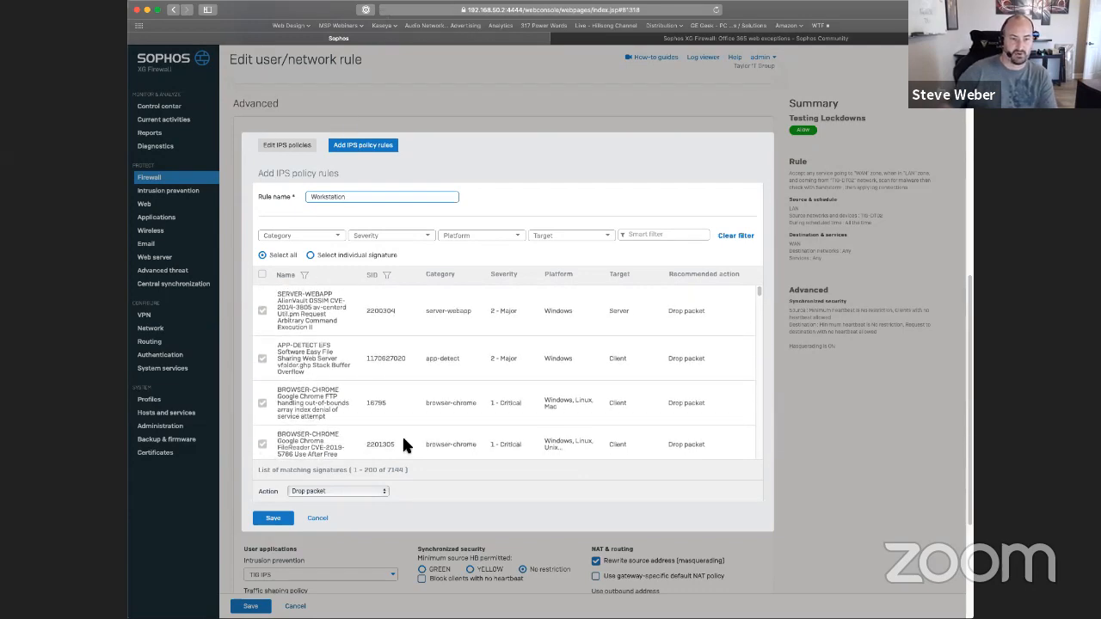
pyautogui.click(289, 236)
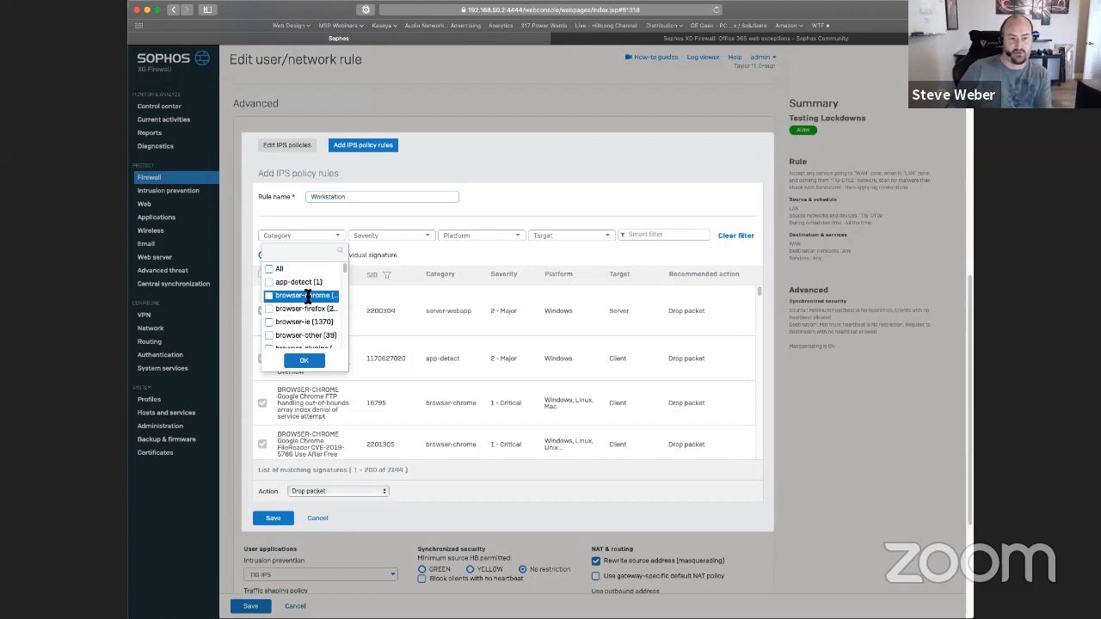
pyautogui.scroll(-3, 309, 304)
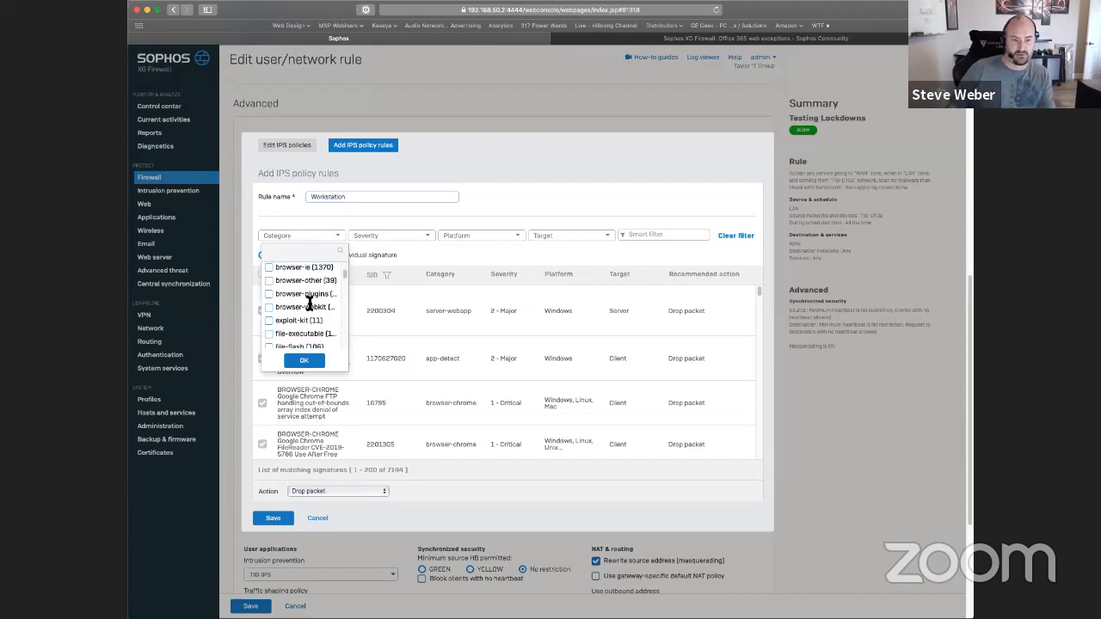
pyautogui.scroll(5, 312, 310)
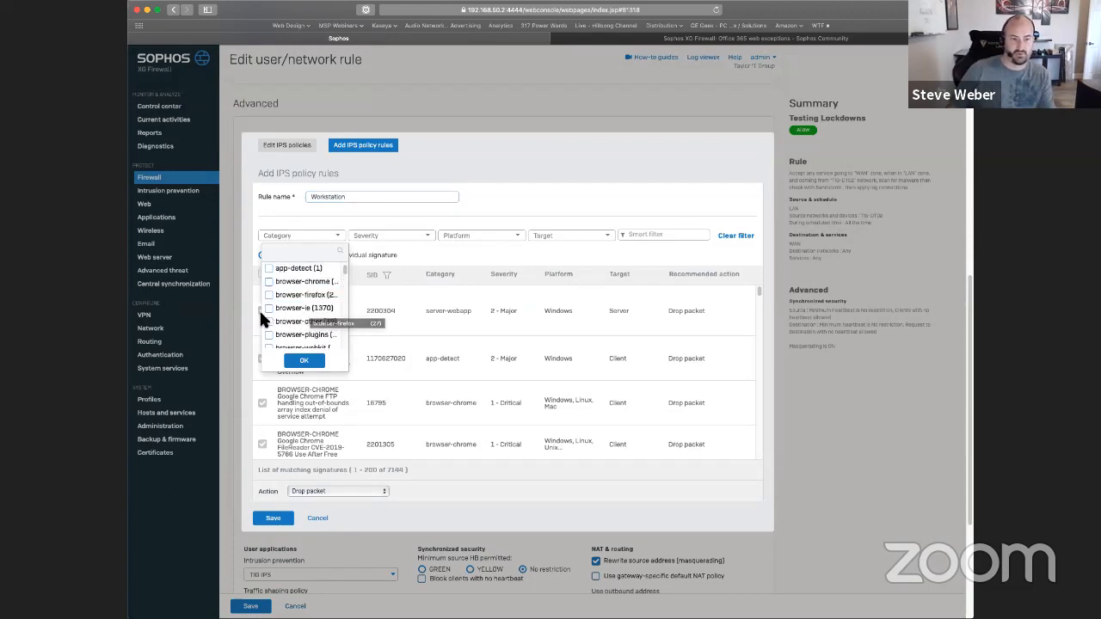
pyautogui.click(270, 284)
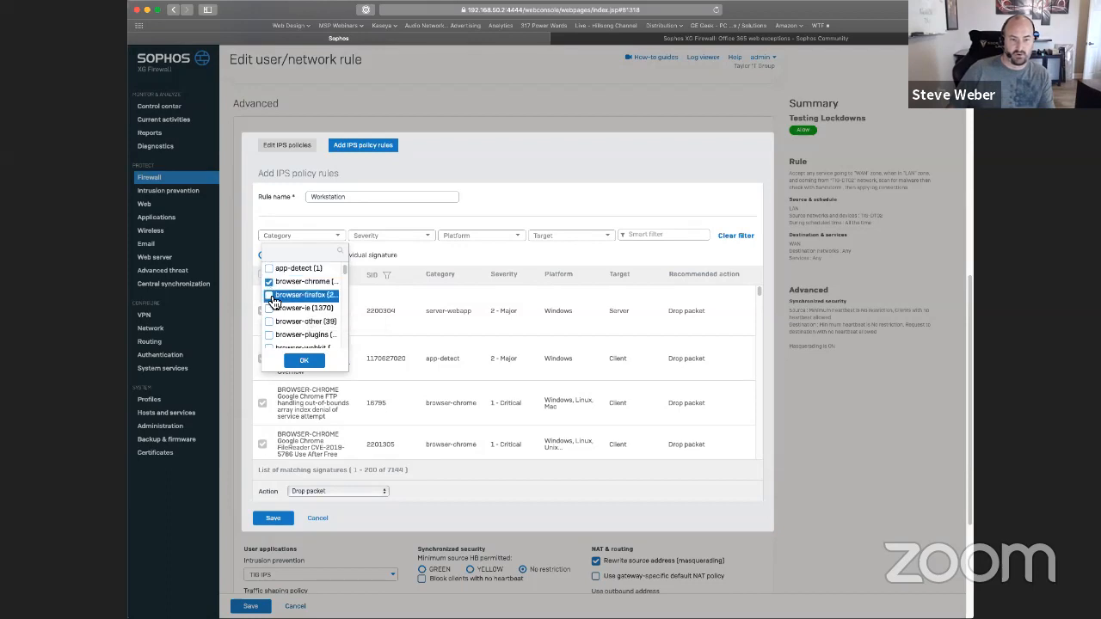
pyautogui.click(271, 323)
pyautogui.click(270, 308)
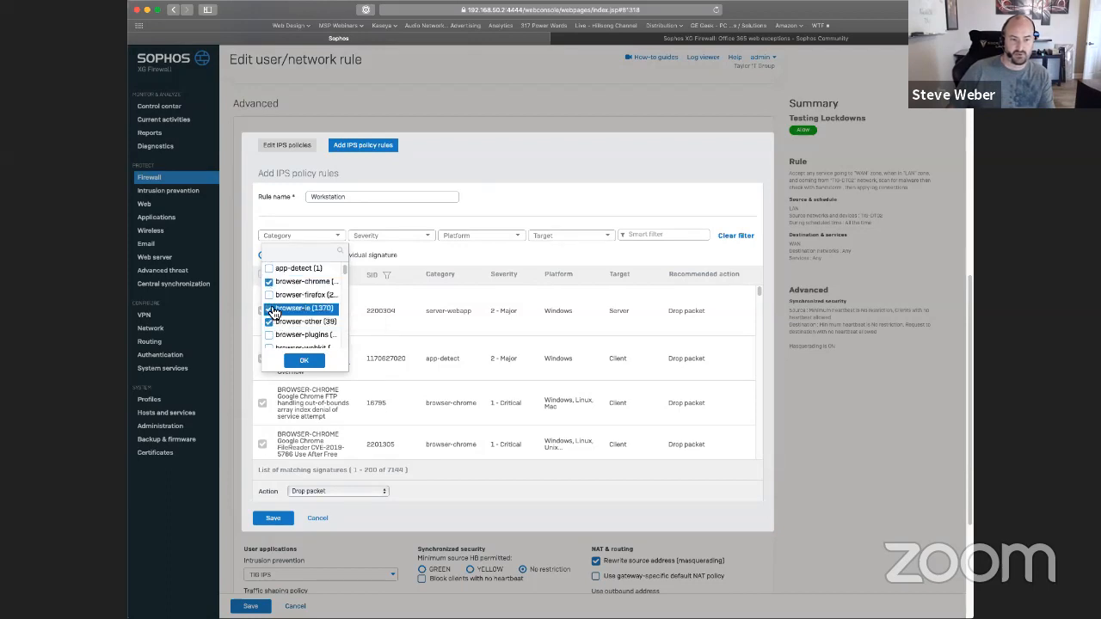
pyautogui.click(269, 295)
pyautogui.scroll(-1, 299, 320)
pyautogui.scroll(-1, 298, 320)
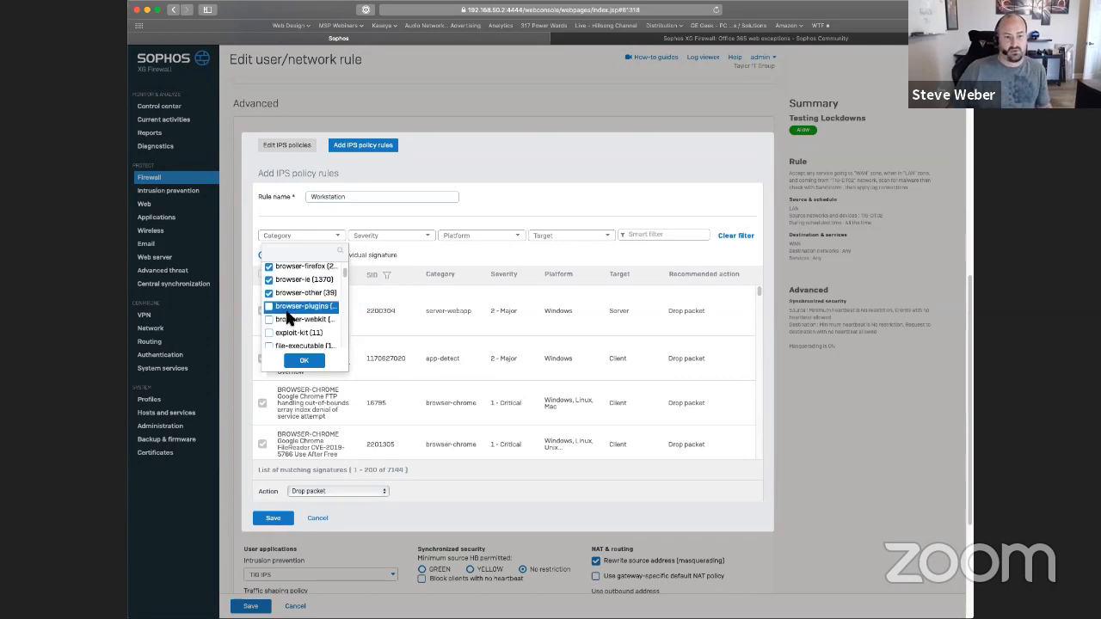
pyautogui.click(271, 308)
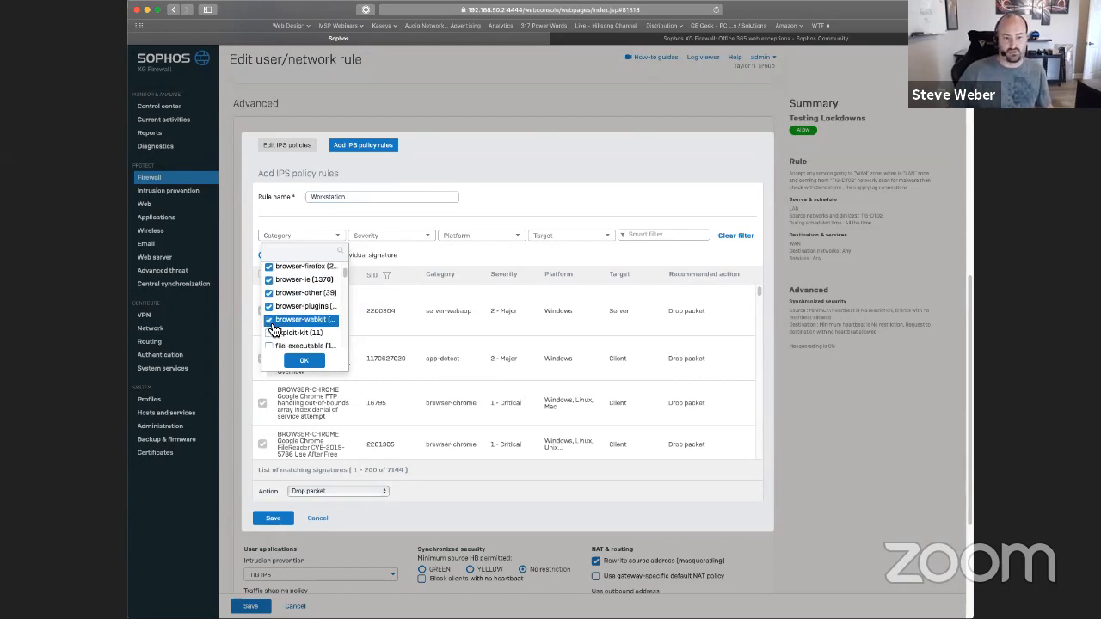
# Step: Try adding the os-mobile and os-other categories to the signature filter, and clear both selections again
pyautogui.scroll(-10, 272, 330)
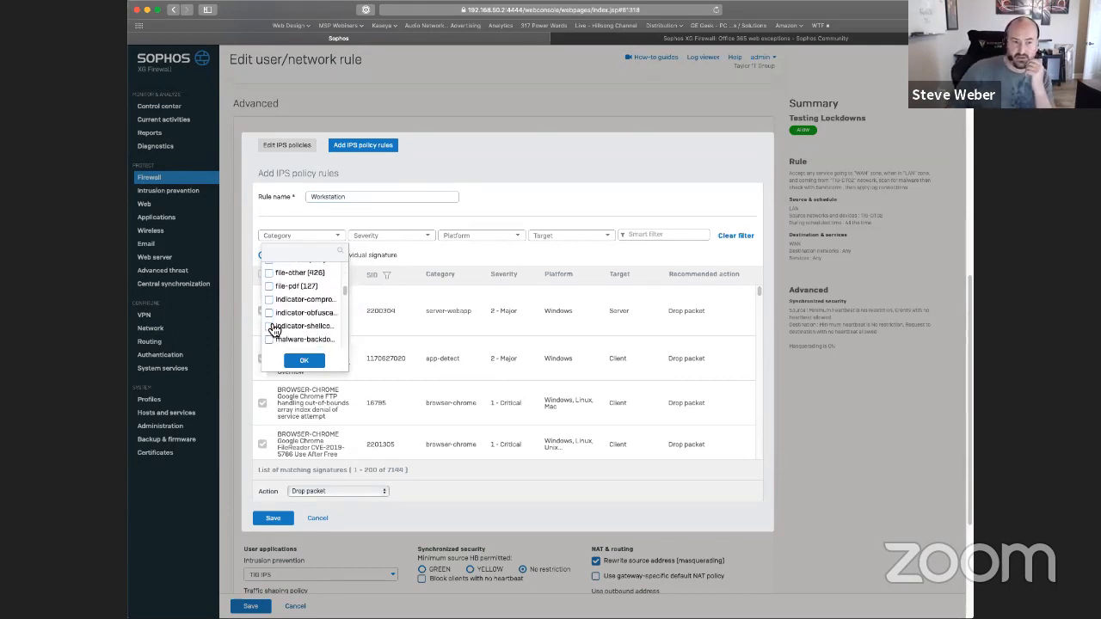
pyautogui.scroll(-10, 272, 329)
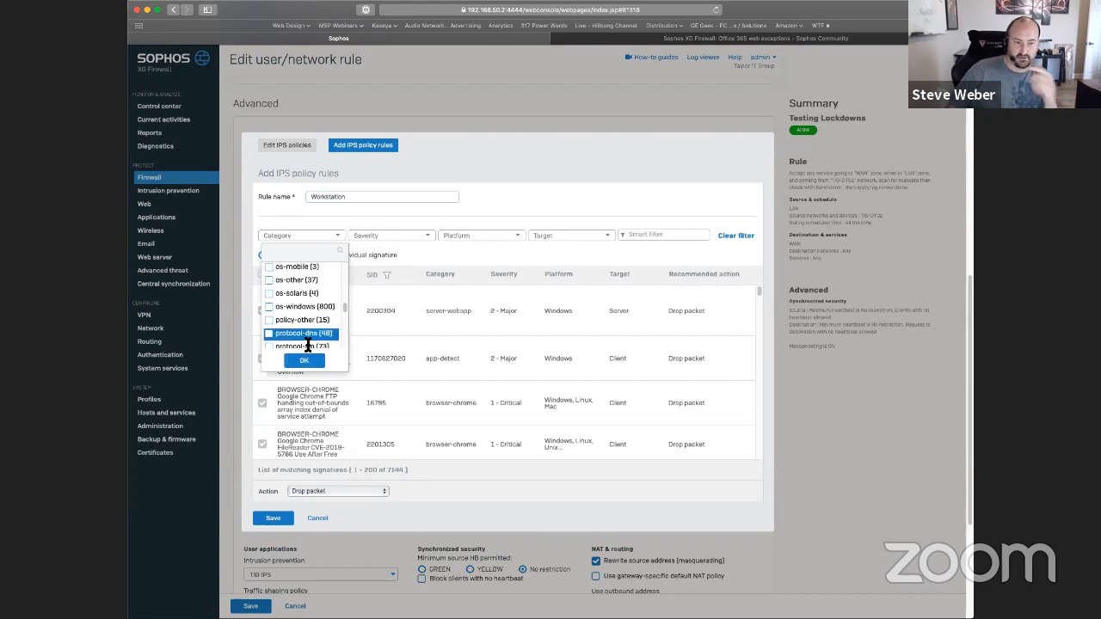
pyautogui.scroll(-5, 308, 344)
pyautogui.scroll(5, 310, 341)
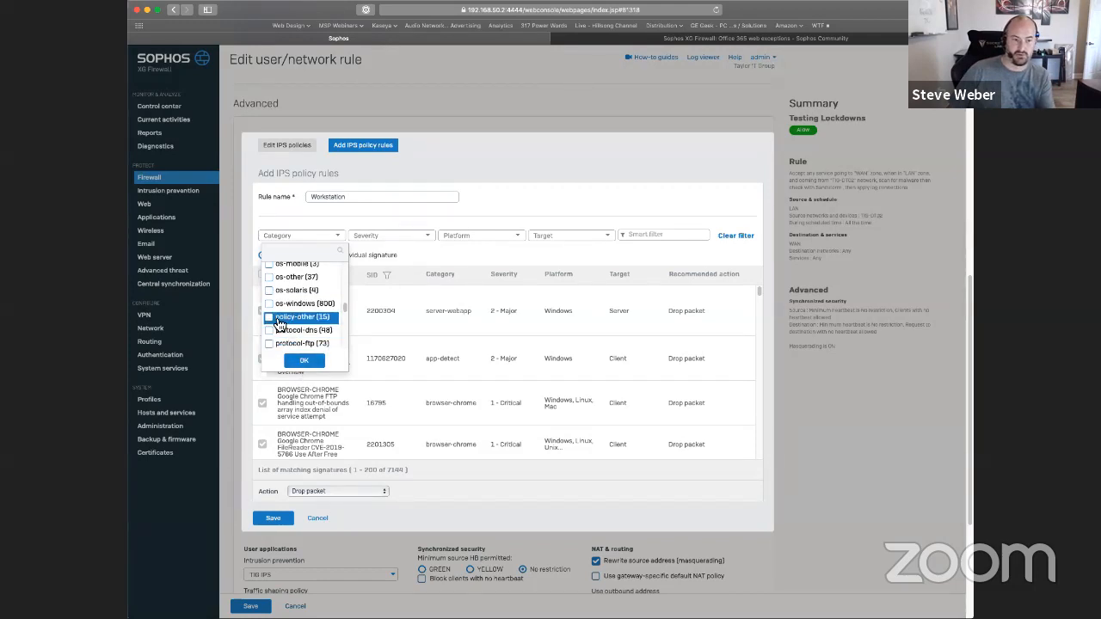
pyautogui.scroll(4, 272, 307)
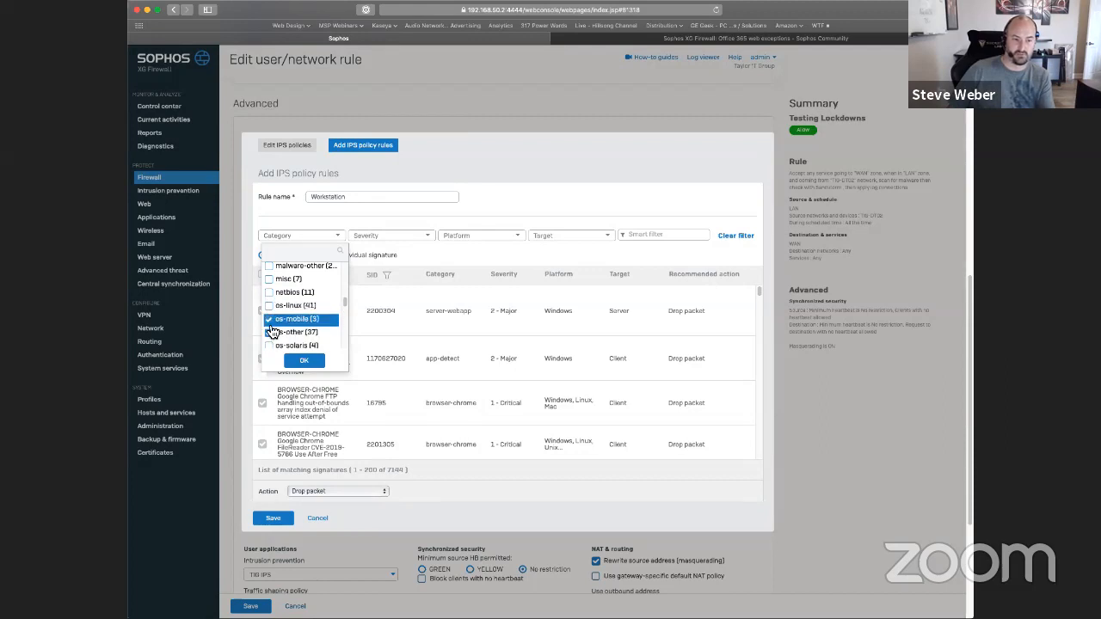
pyautogui.scroll(-10, 272, 332)
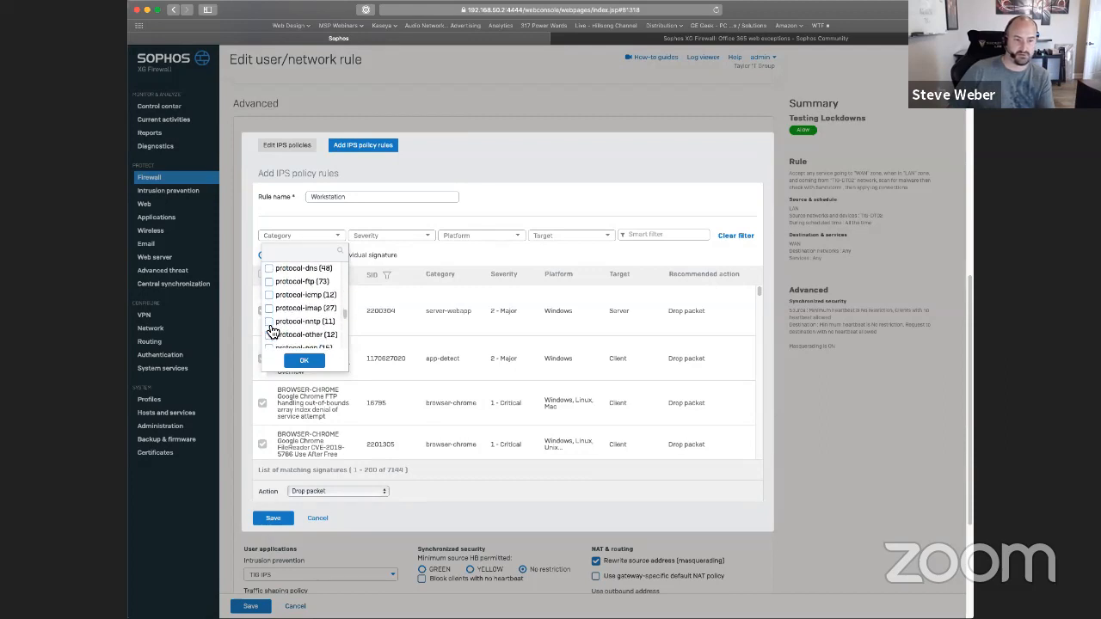
pyautogui.scroll(4, 272, 333)
pyautogui.click(270, 268)
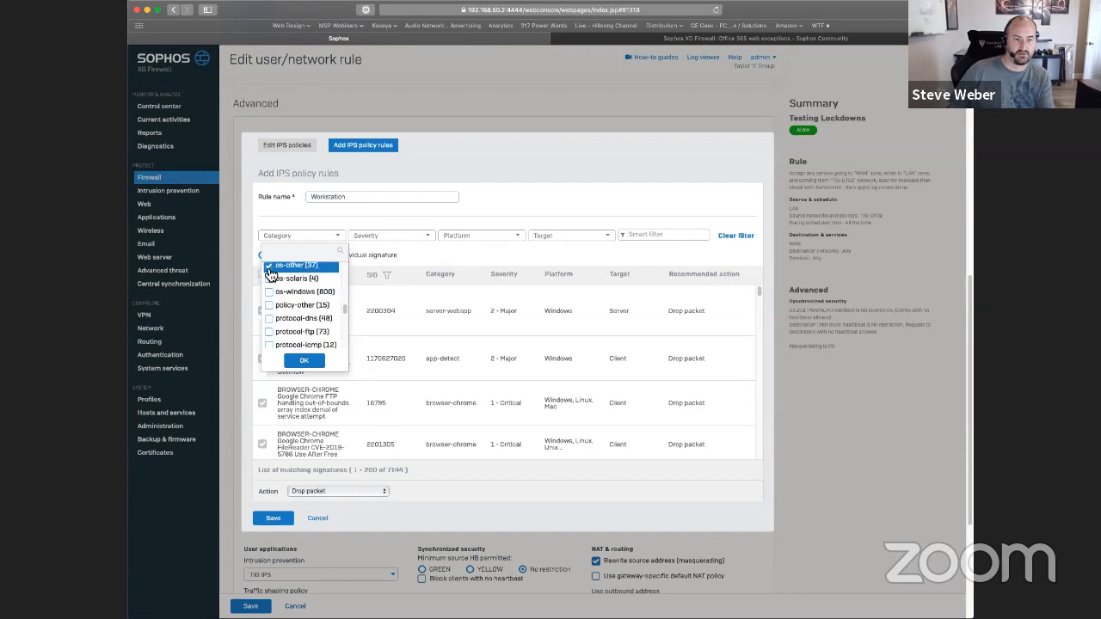
pyautogui.click(271, 269)
pyautogui.scroll(1, 271, 269)
pyautogui.click(270, 268)
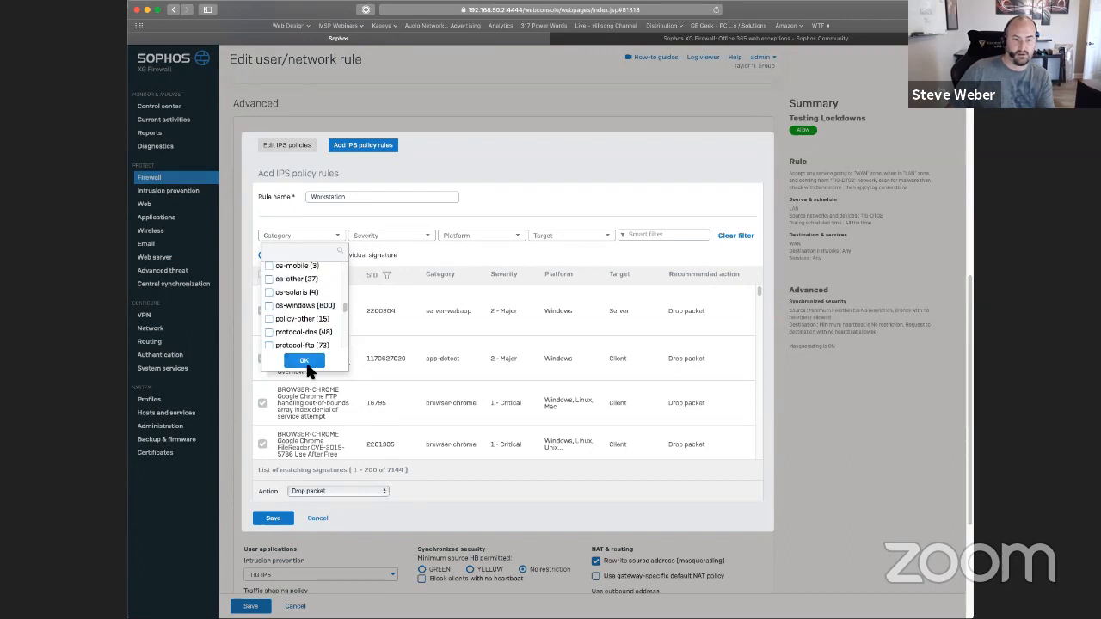
# Step: Apply the selected browser categories and filter the signatures to severity 1 - Critical only
pyautogui.click(305, 362)
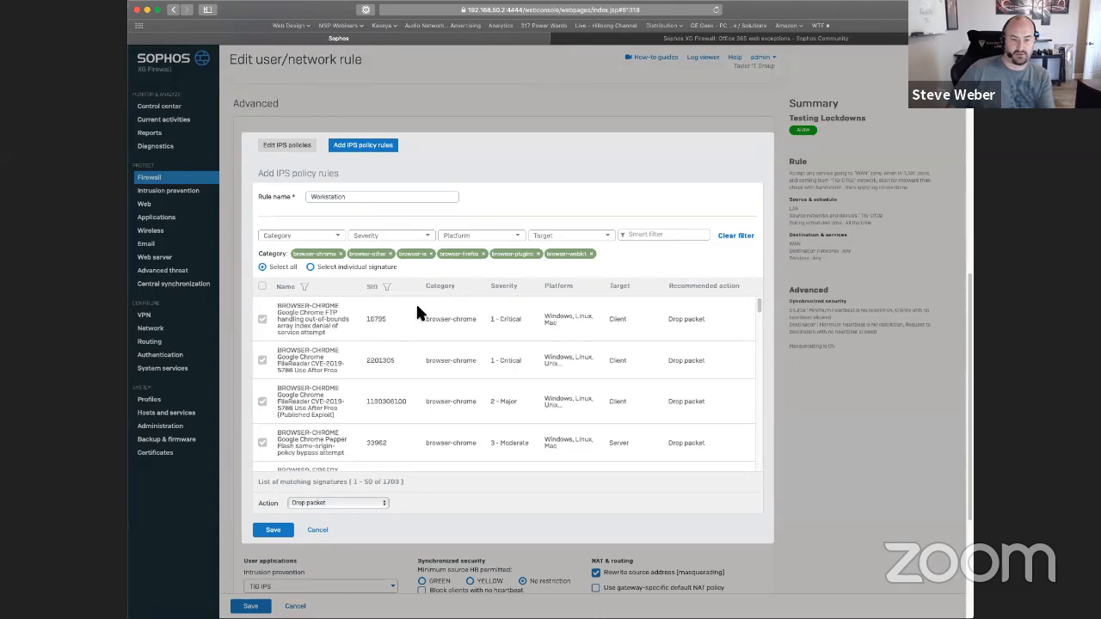
pyautogui.click(401, 237)
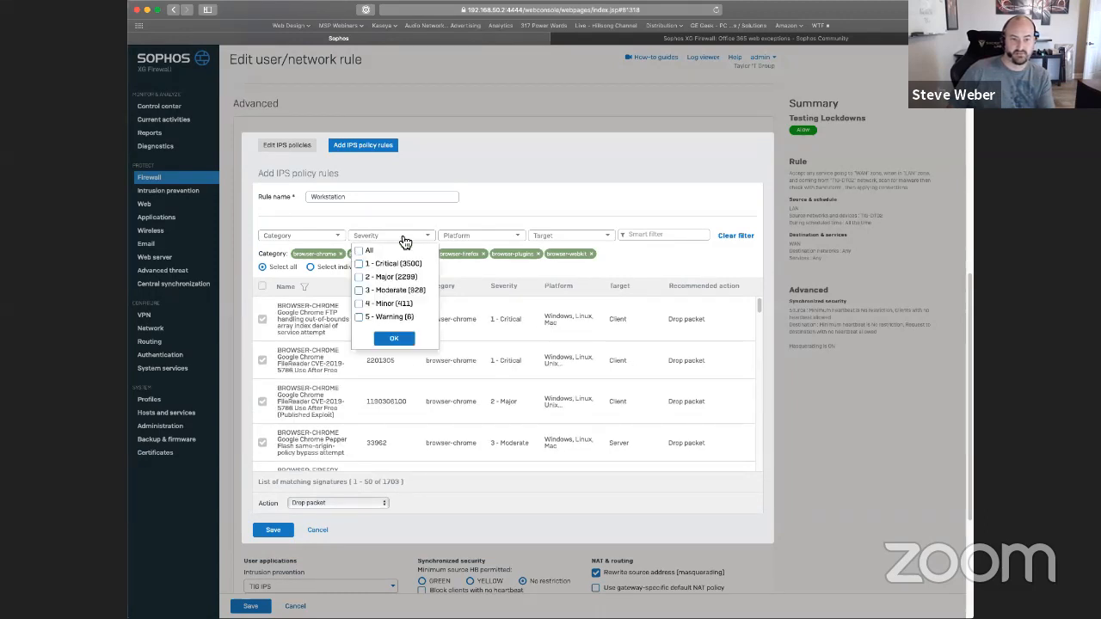
pyautogui.click(361, 277)
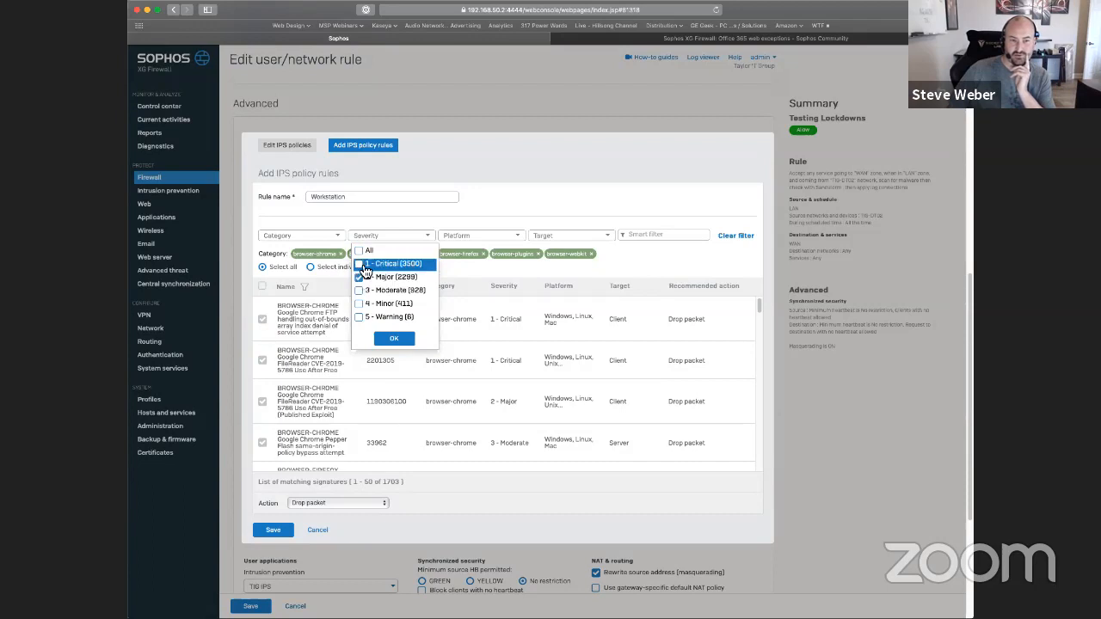
pyautogui.click(361, 277)
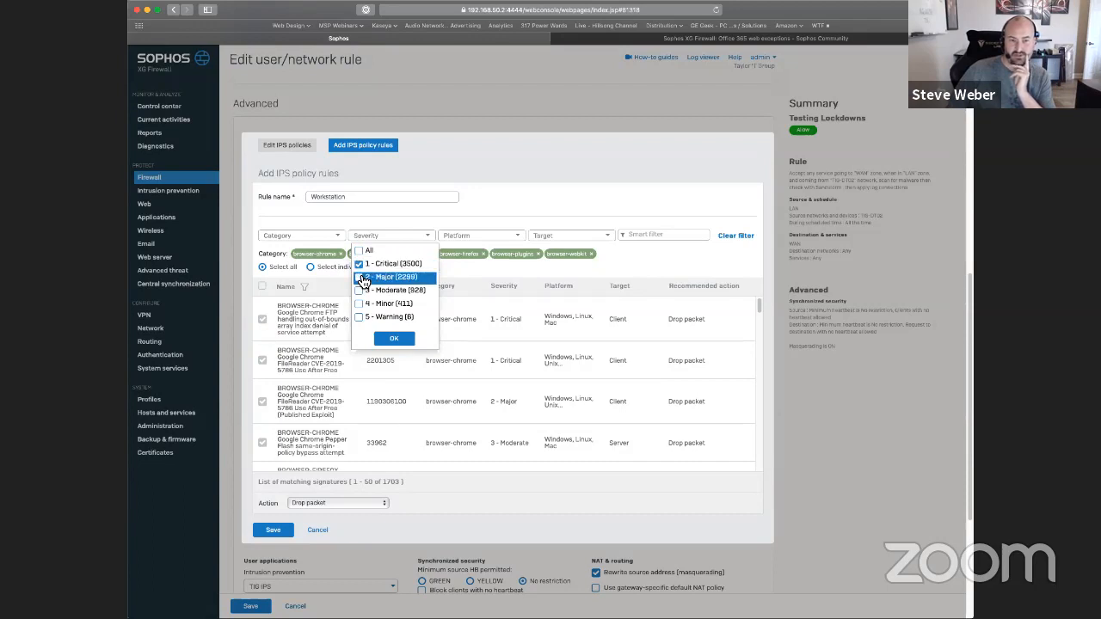
pyautogui.click(394, 341)
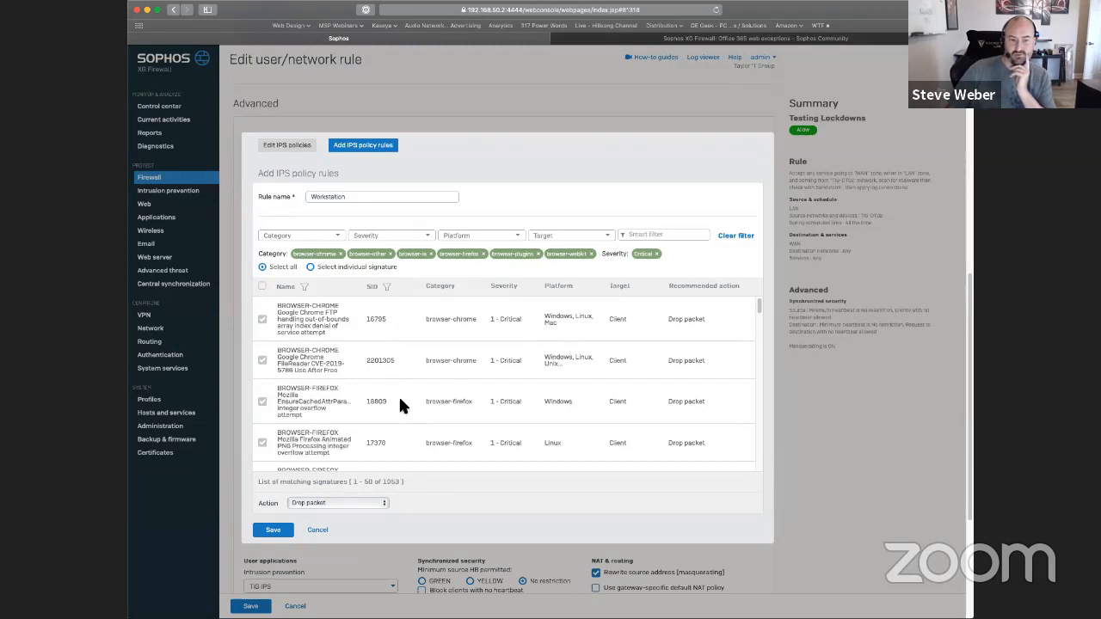
# Step: Filter the rule's signatures to the Windows and Mac platforms
pyautogui.click(515, 237)
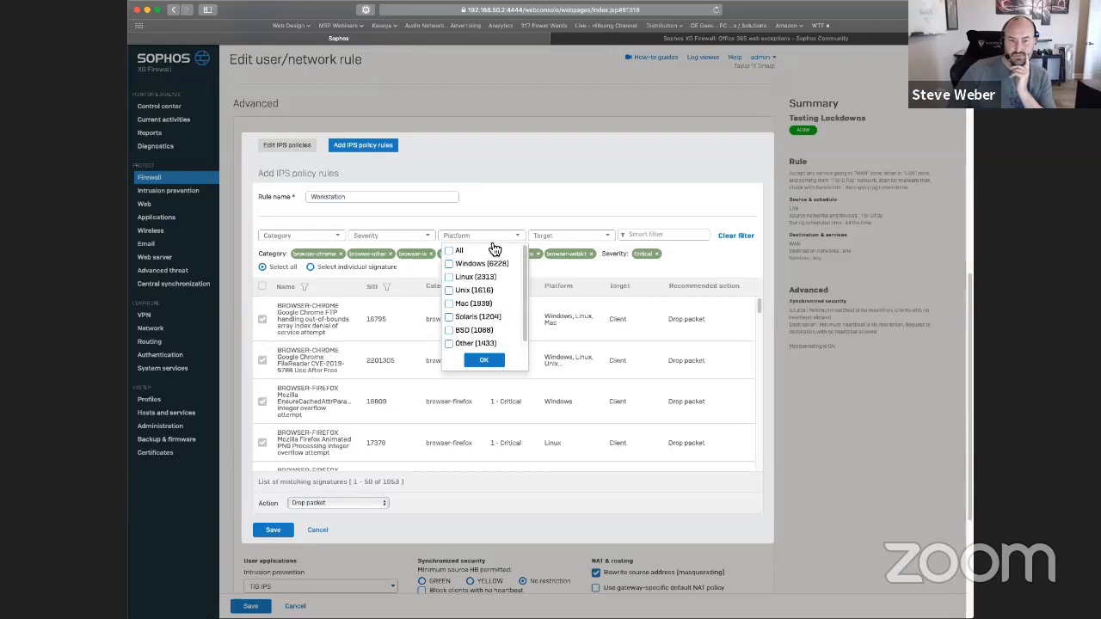
pyautogui.click(450, 304)
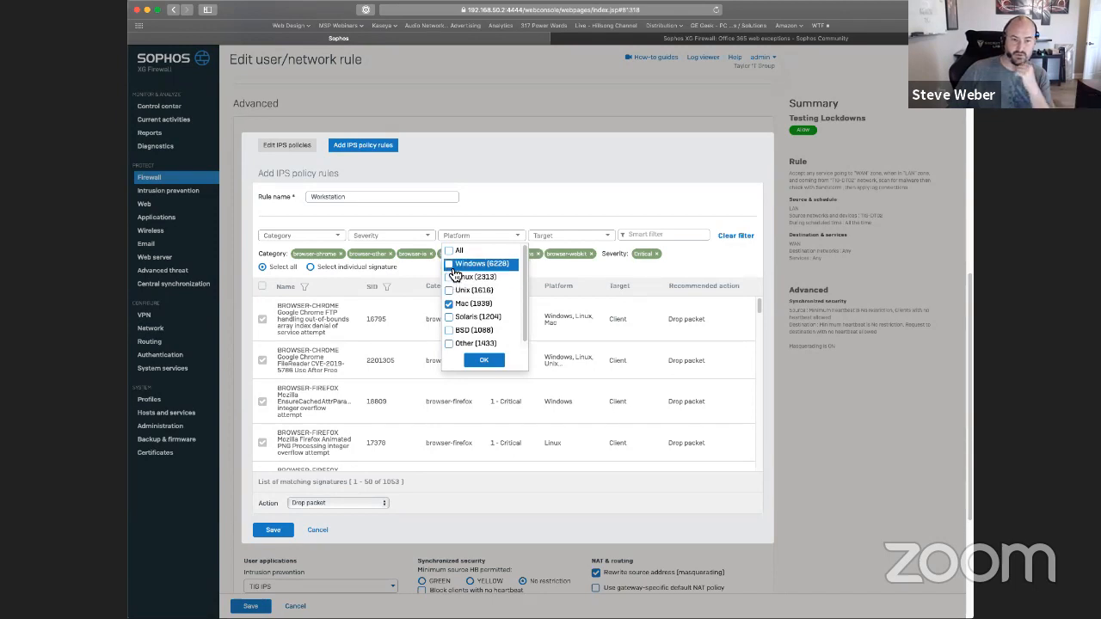
pyautogui.scroll(-1, 459, 290)
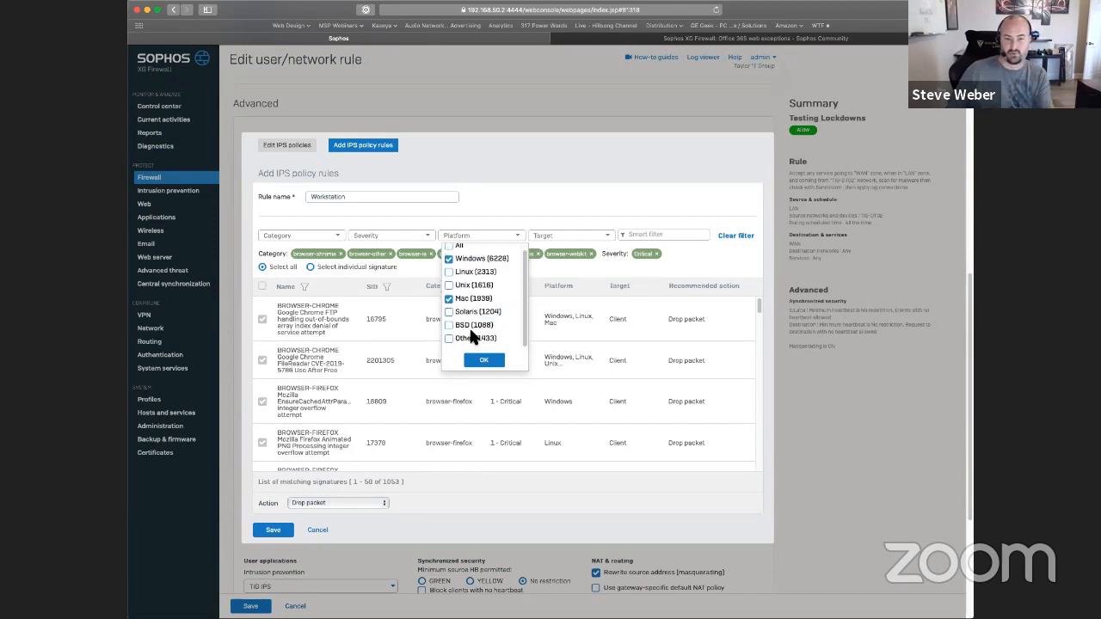
pyautogui.click(483, 360)
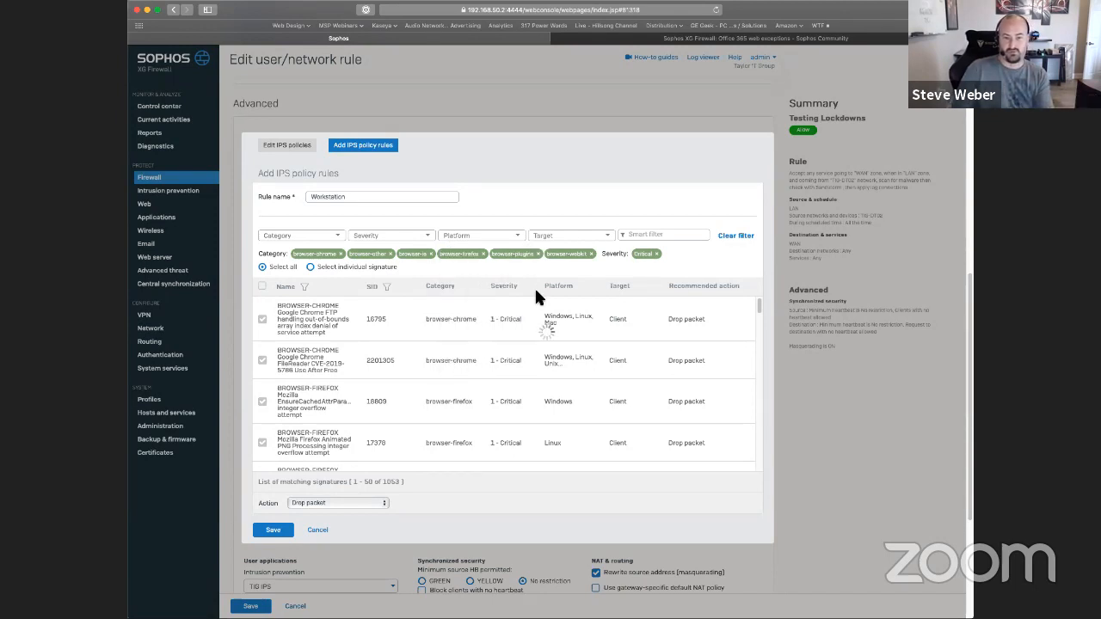
# Step: Review the target options and filtered signatures, leaving the target filter unset and the action on Drop packet
pyautogui.click(606, 242)
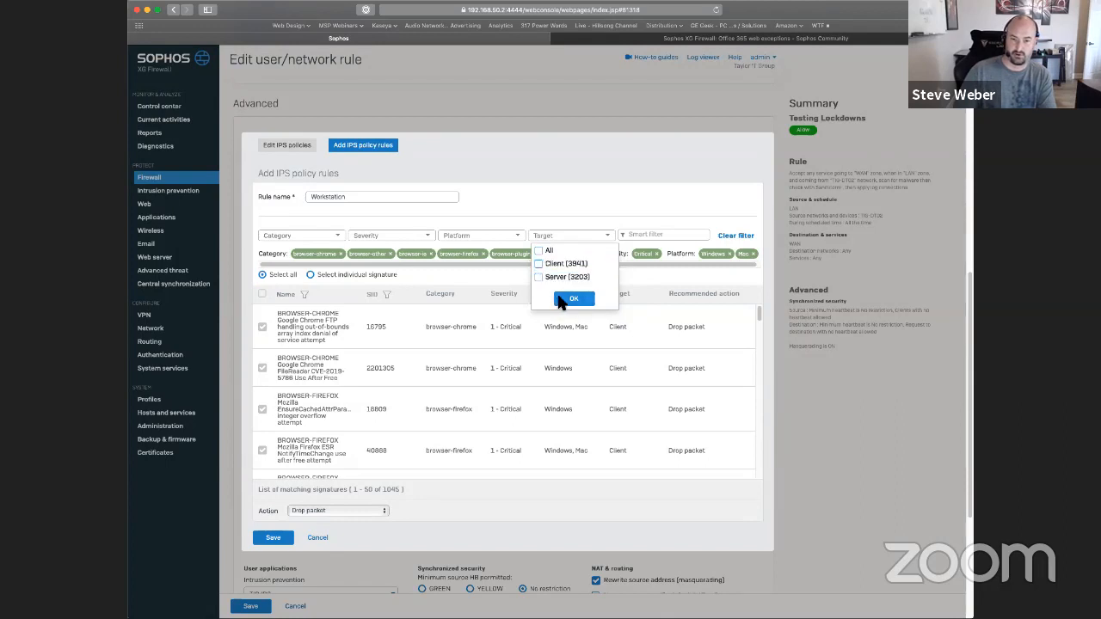
pyautogui.click(584, 216)
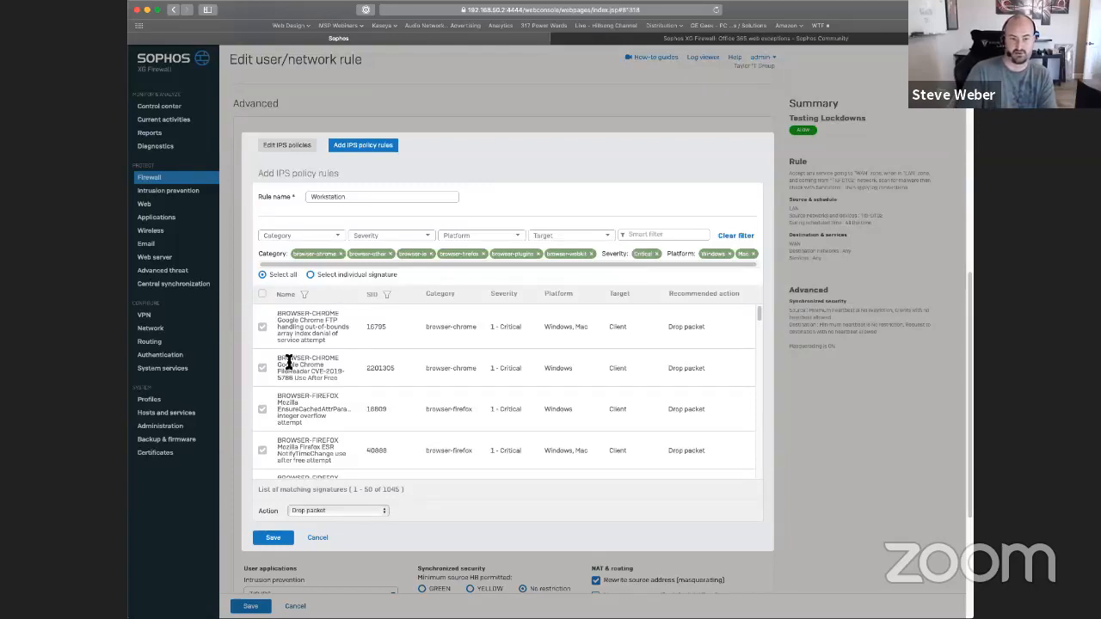
pyautogui.scroll(-3, 289, 362)
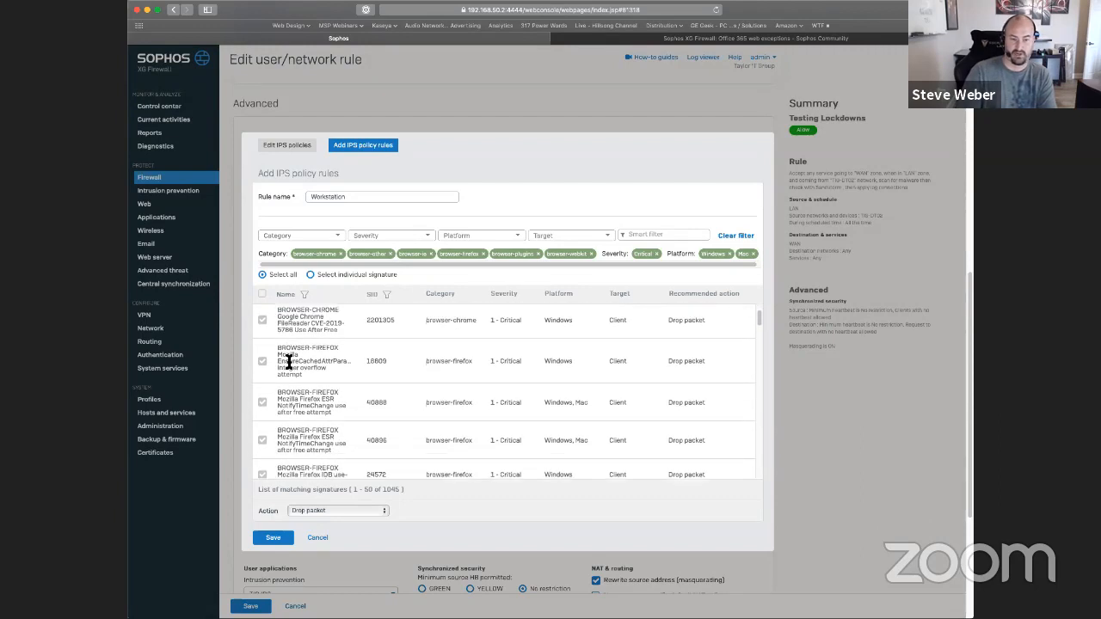
pyautogui.scroll(-2, 289, 362)
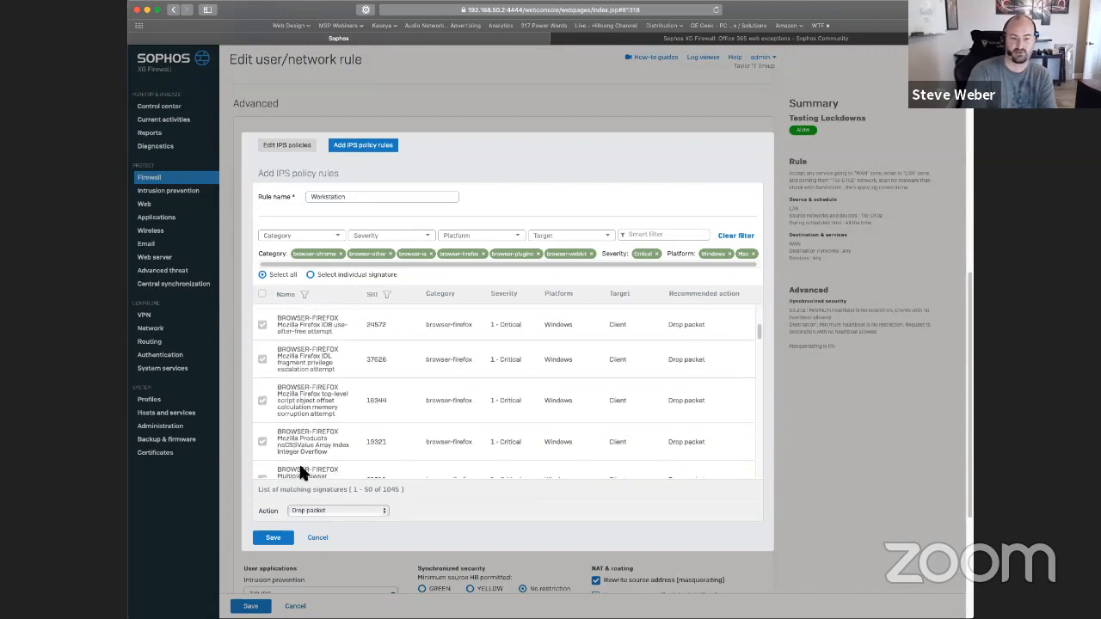
pyautogui.click(302, 516)
pyautogui.click(307, 511)
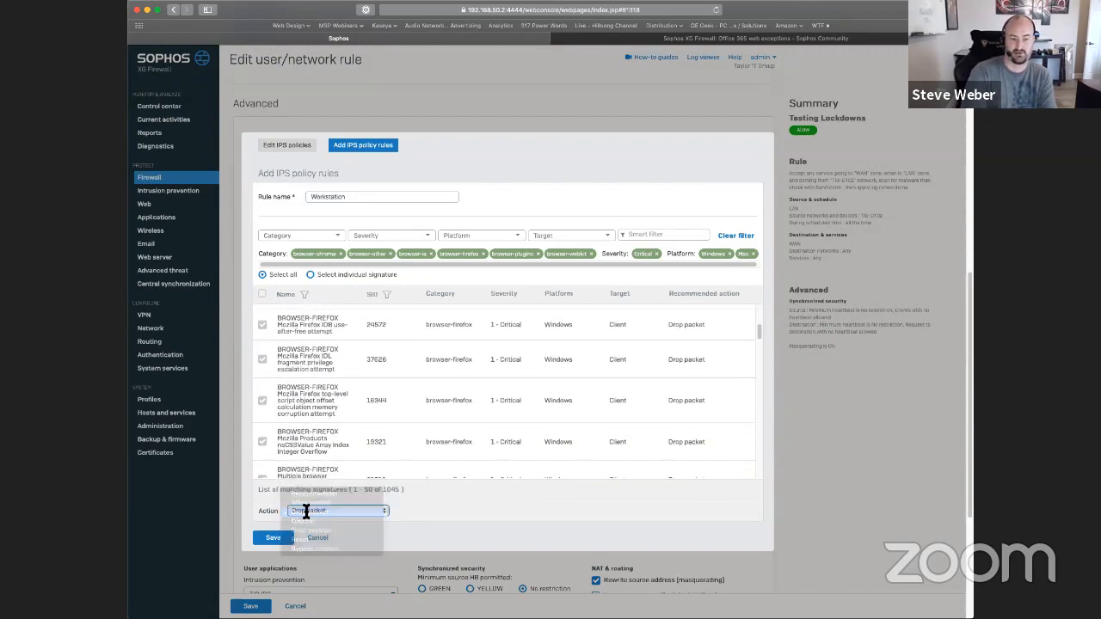
# Step: Rename the IPS policy rule as Browsers
pyautogui.click(399, 197)
pyautogui.doubleClick(399, 198)
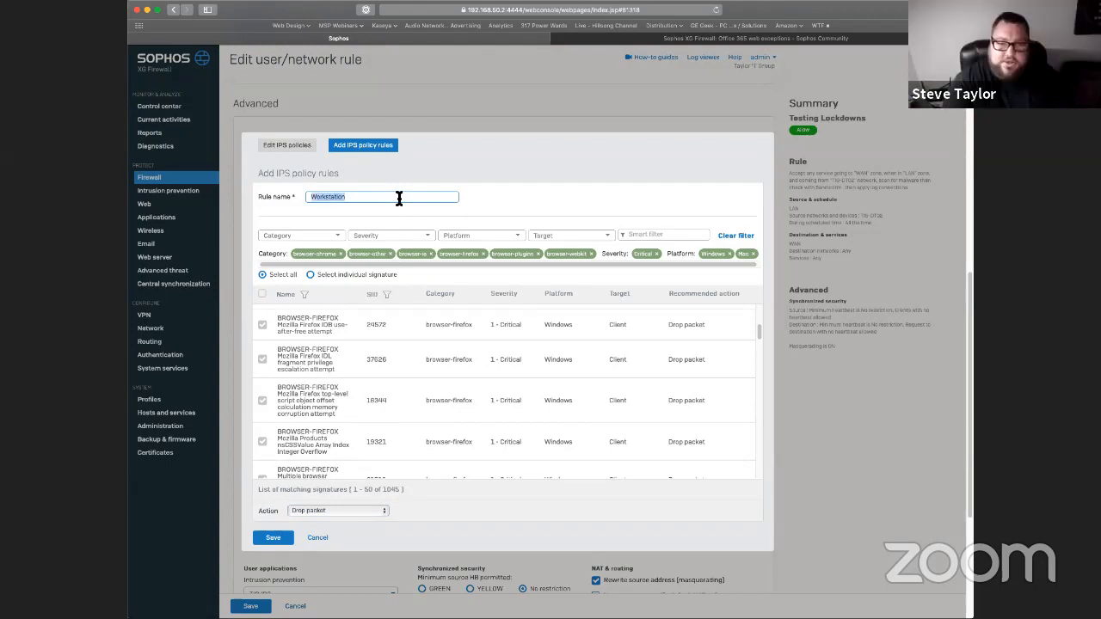
pyautogui.write('Browsers')
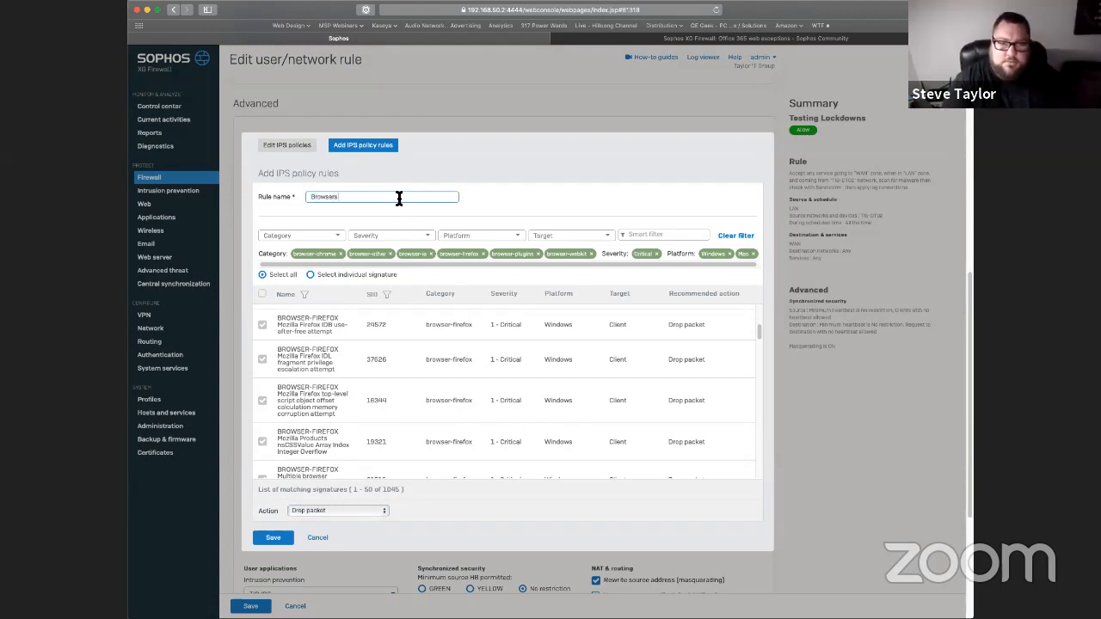
# Step: Save the Browsers rule and start another rule in the TIG IPS policy
pyautogui.click(284, 537)
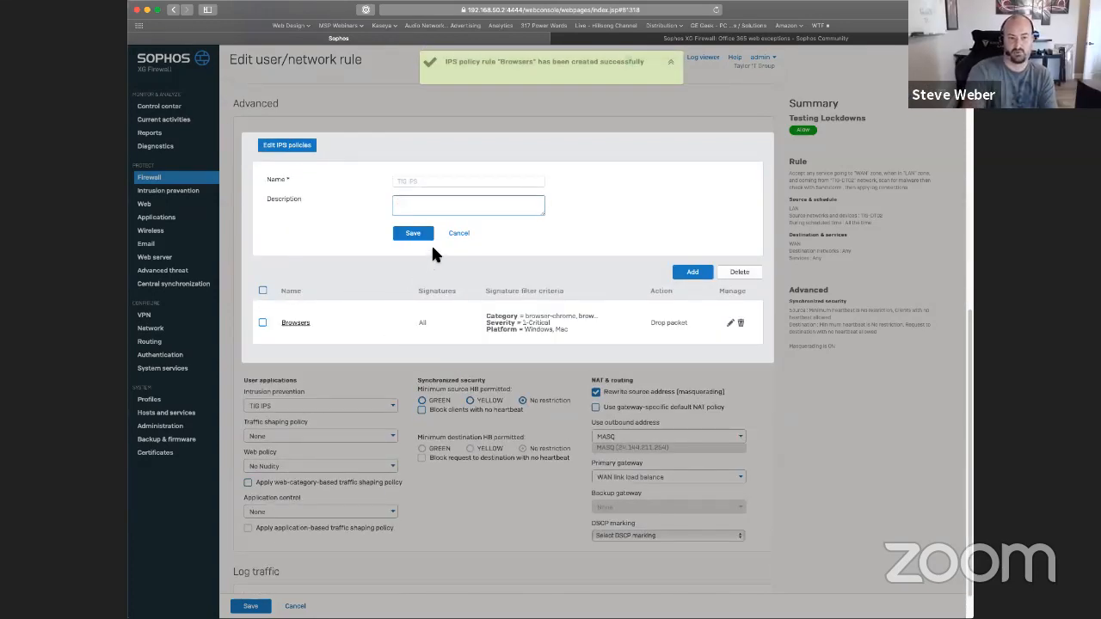
pyautogui.click(692, 271)
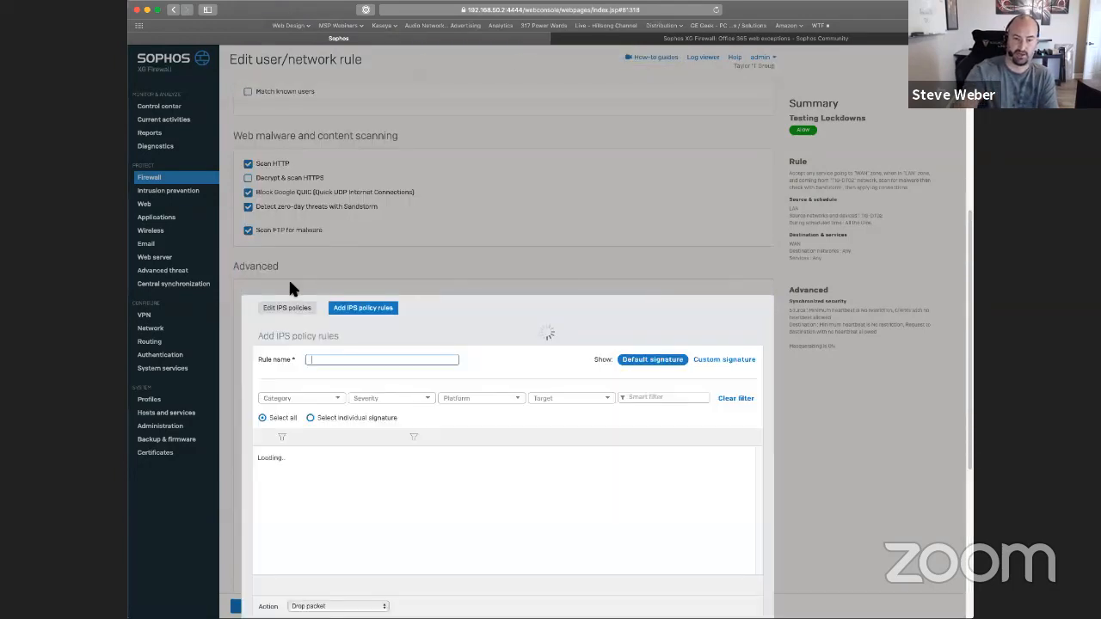
# Step: Filter the new rule's signatures to the os-windows, os-mobile and os-other categories
pyautogui.click(300, 401)
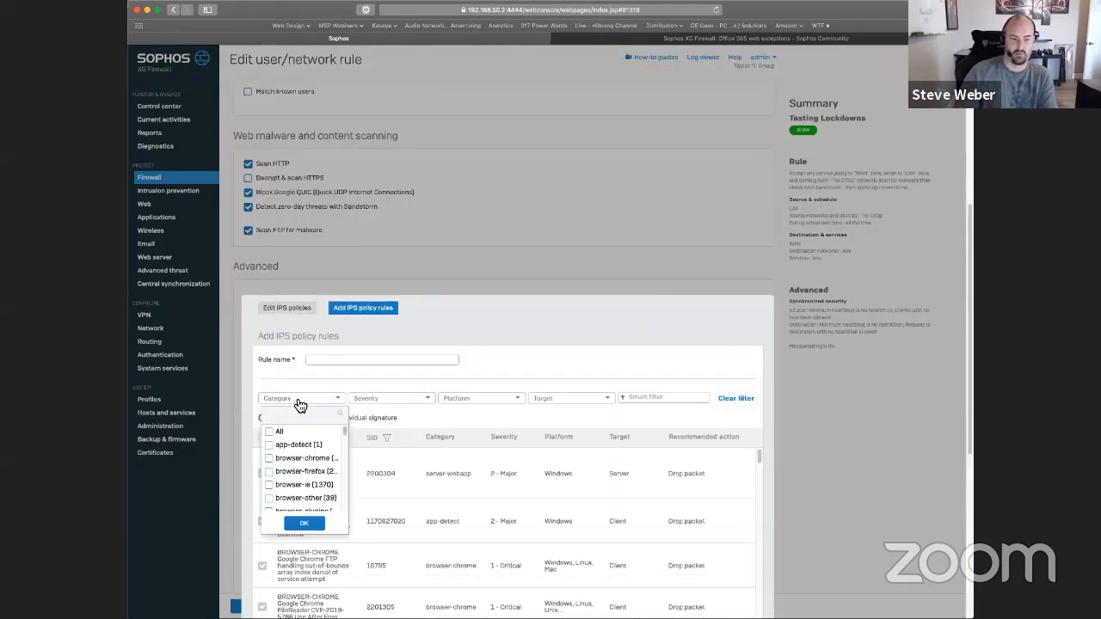
pyautogui.scroll(-10, 301, 469)
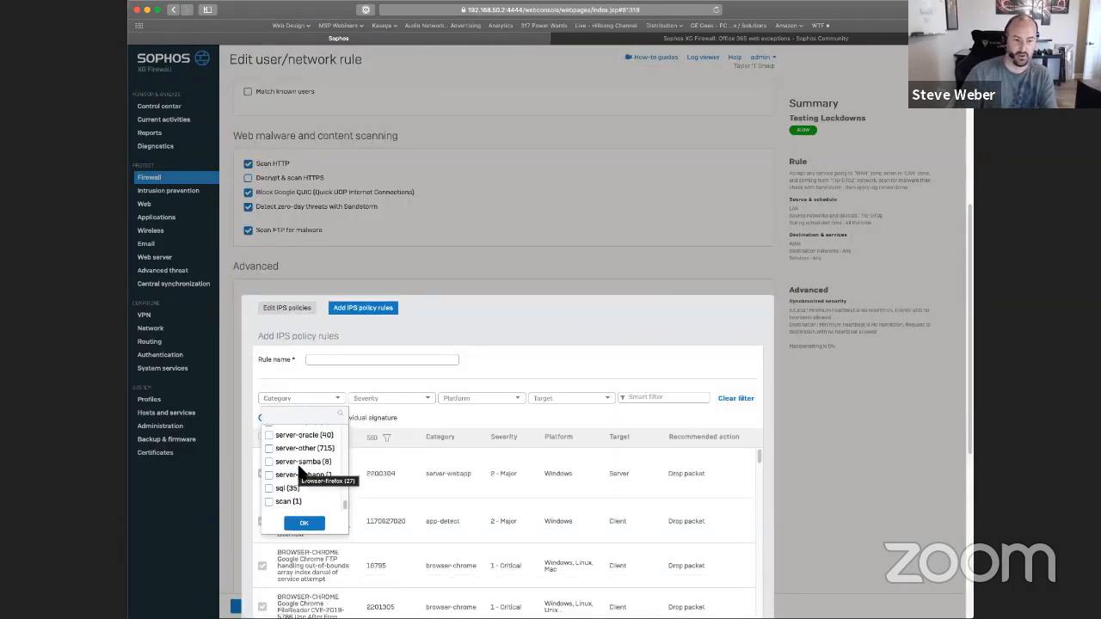
pyautogui.scroll(4, 300, 470)
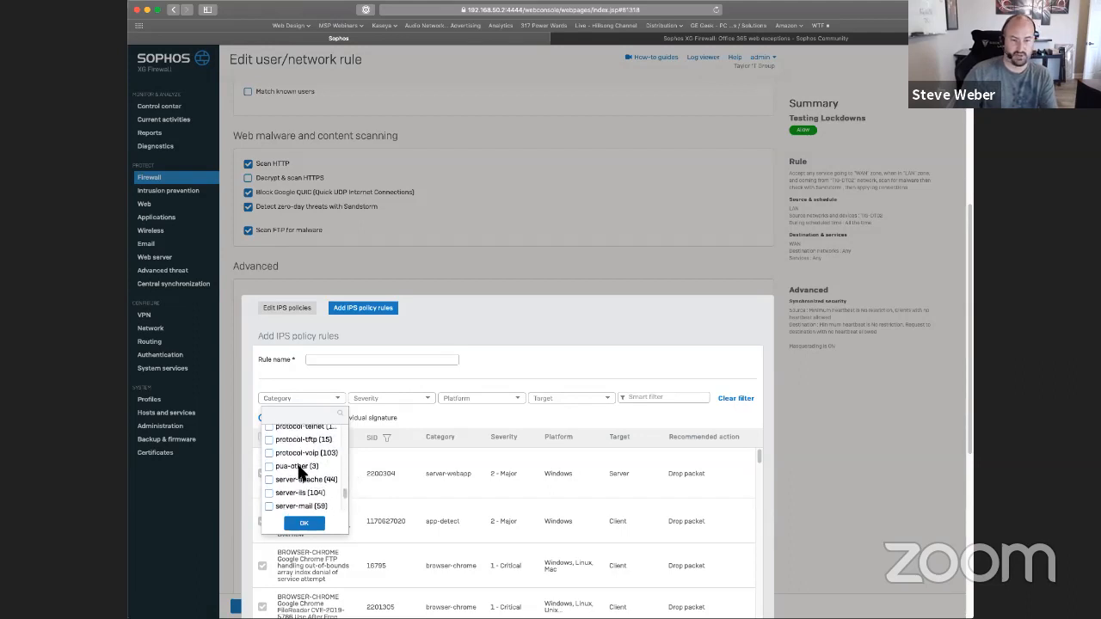
pyautogui.scroll(3, 299, 470)
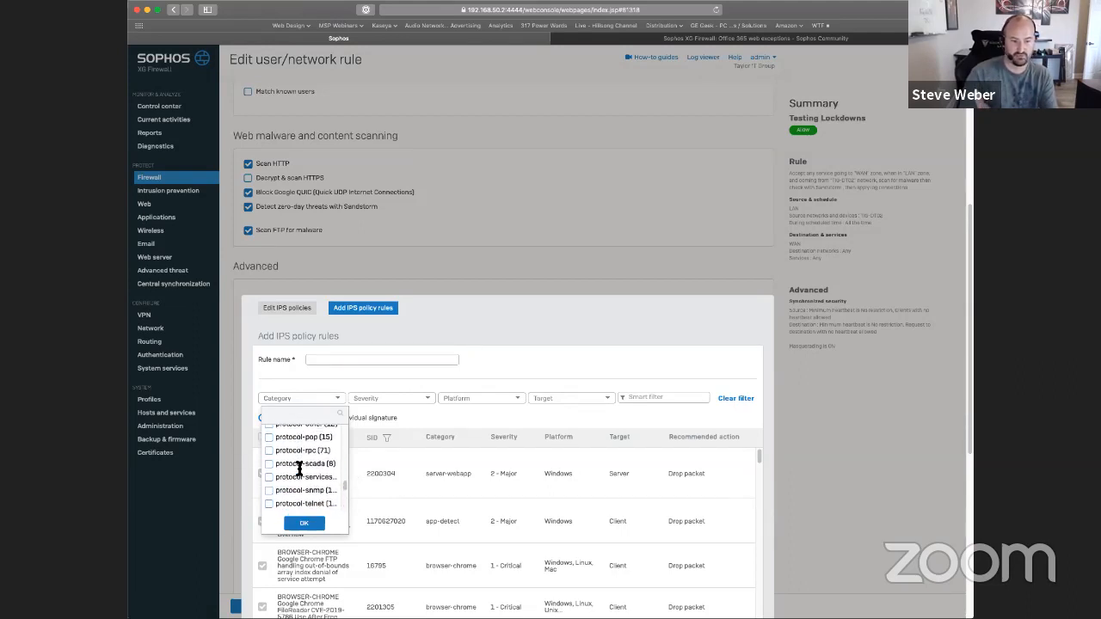
pyautogui.scroll(4, 299, 469)
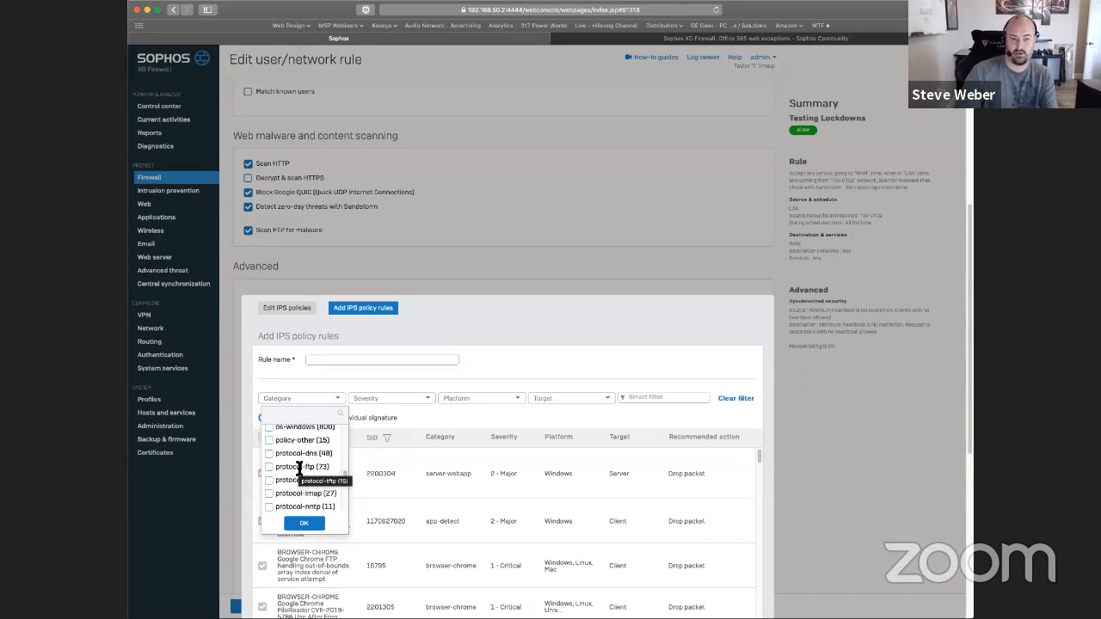
pyautogui.scroll(2, 293, 472)
pyautogui.click(270, 472)
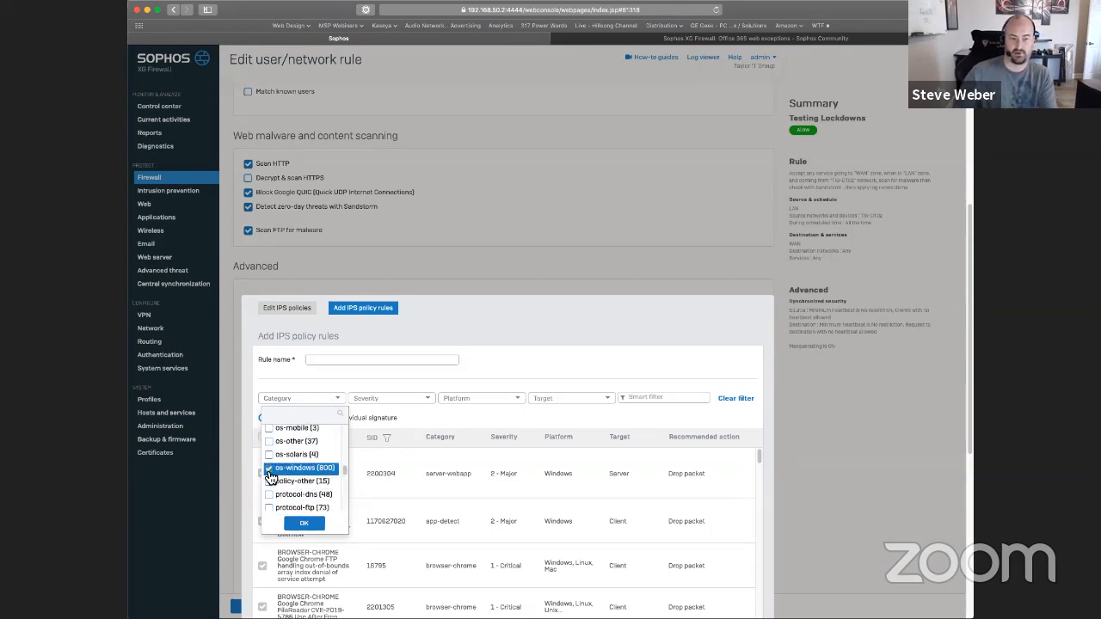
pyautogui.scroll(3, 269, 475)
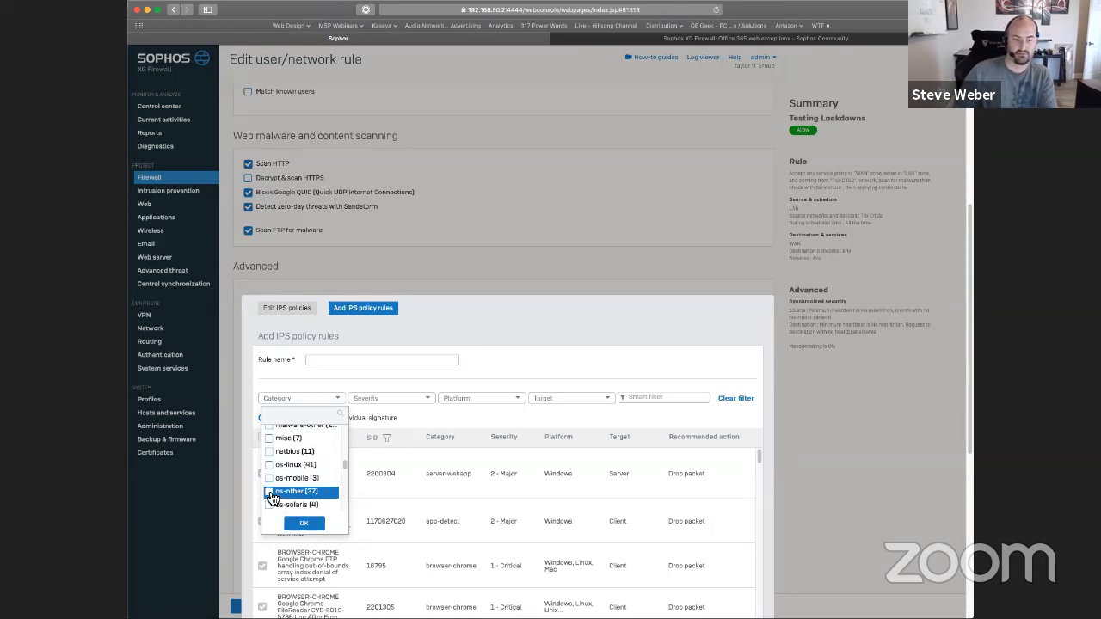
pyautogui.click(268, 479)
pyautogui.scroll(-1, 276, 487)
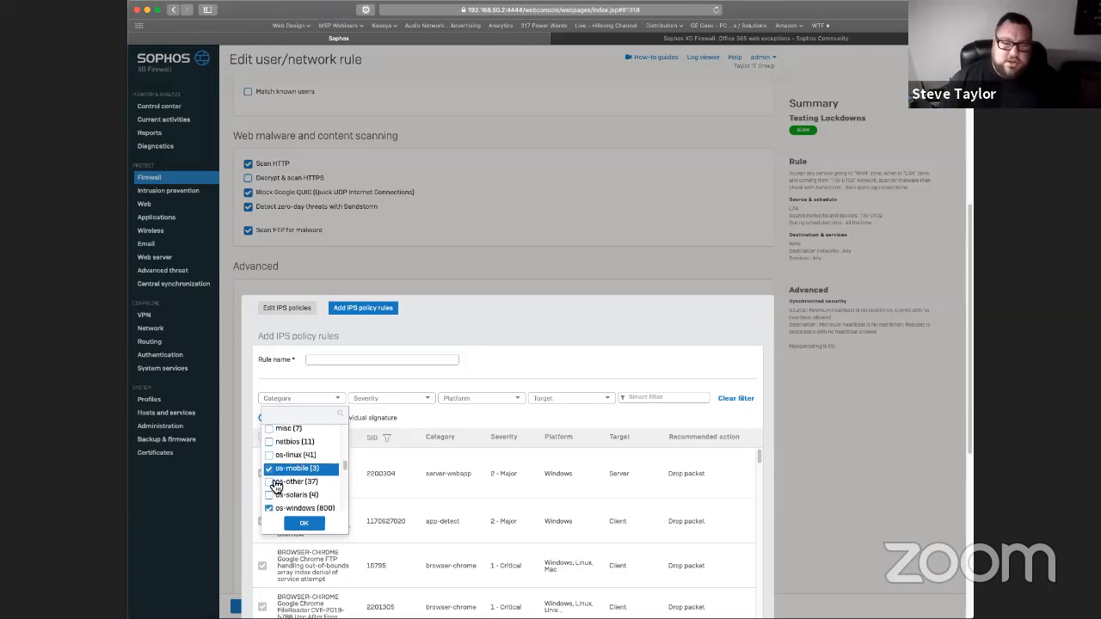
pyautogui.scroll(-1, 276, 487)
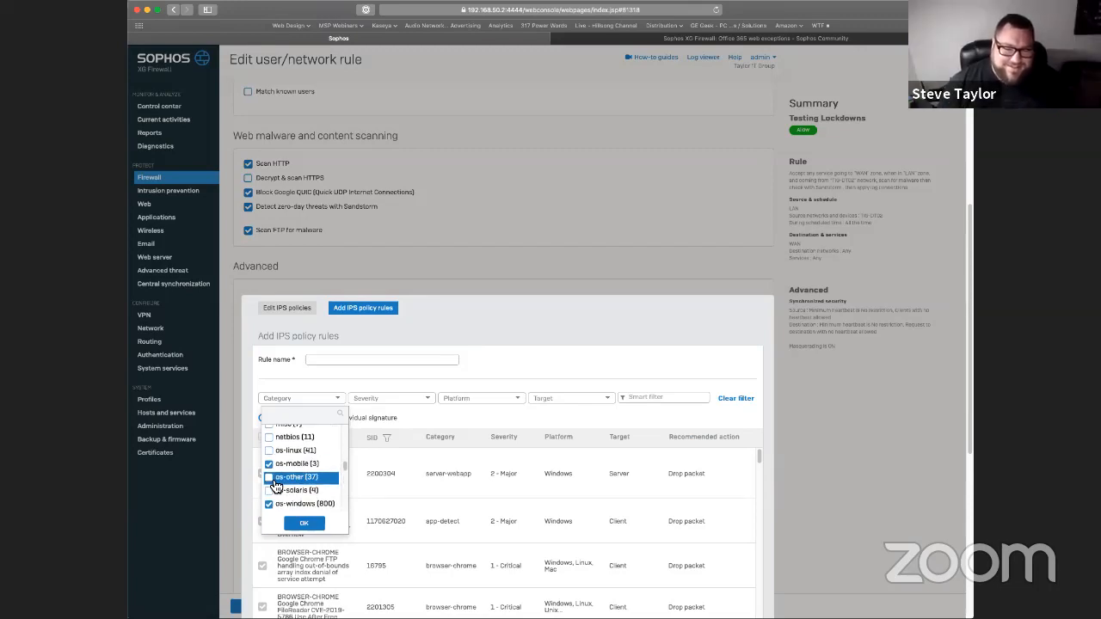
pyautogui.scroll(4, 276, 486)
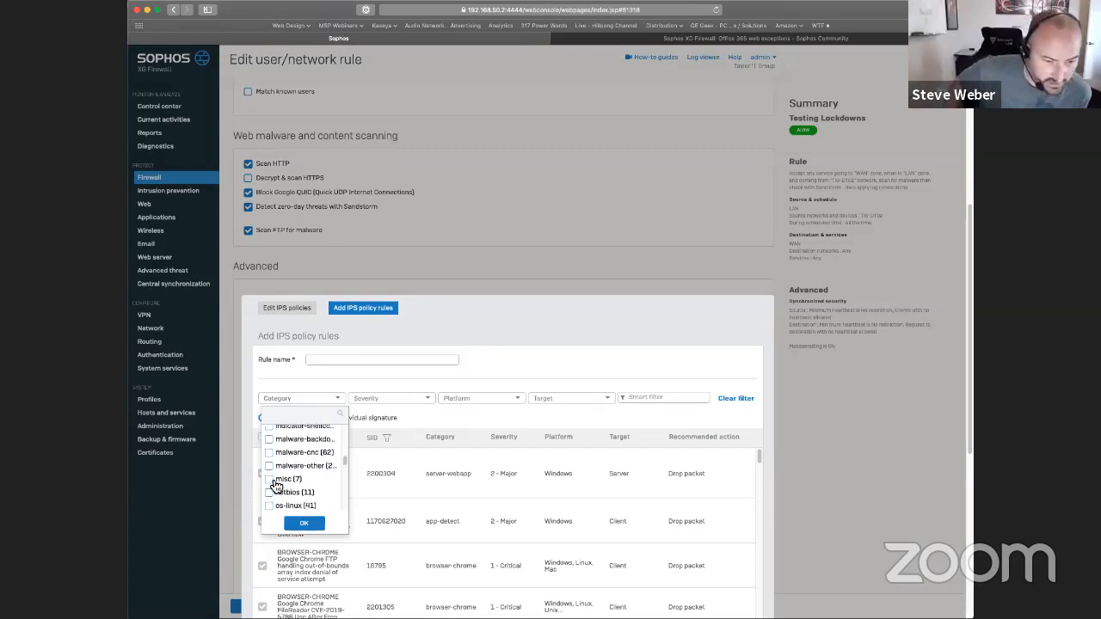
pyautogui.scroll(-2, 275, 485)
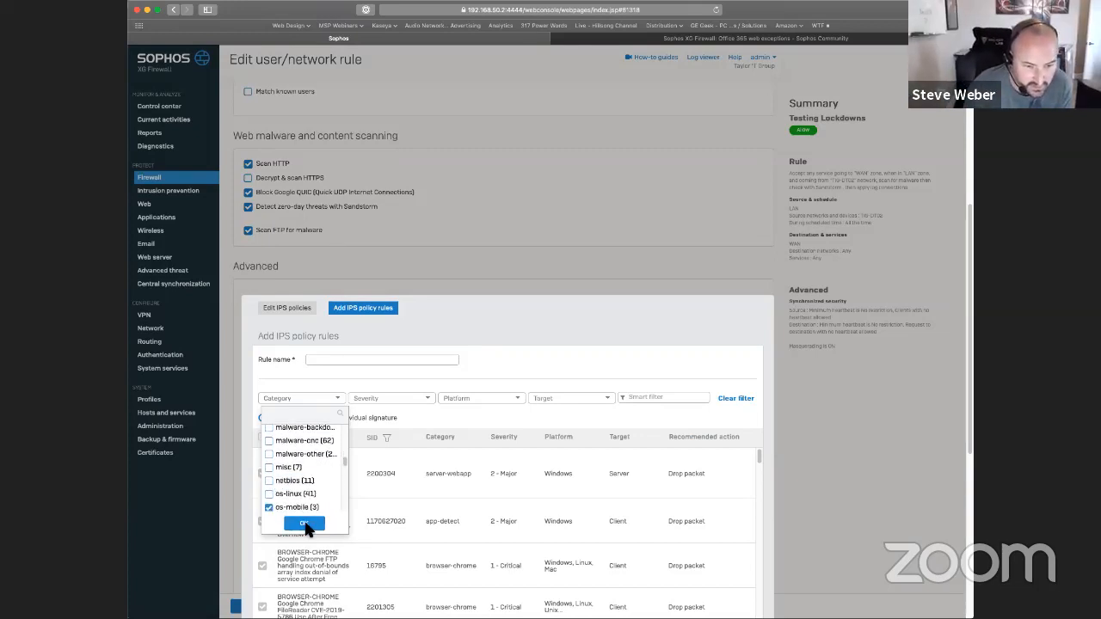
pyautogui.click(303, 524)
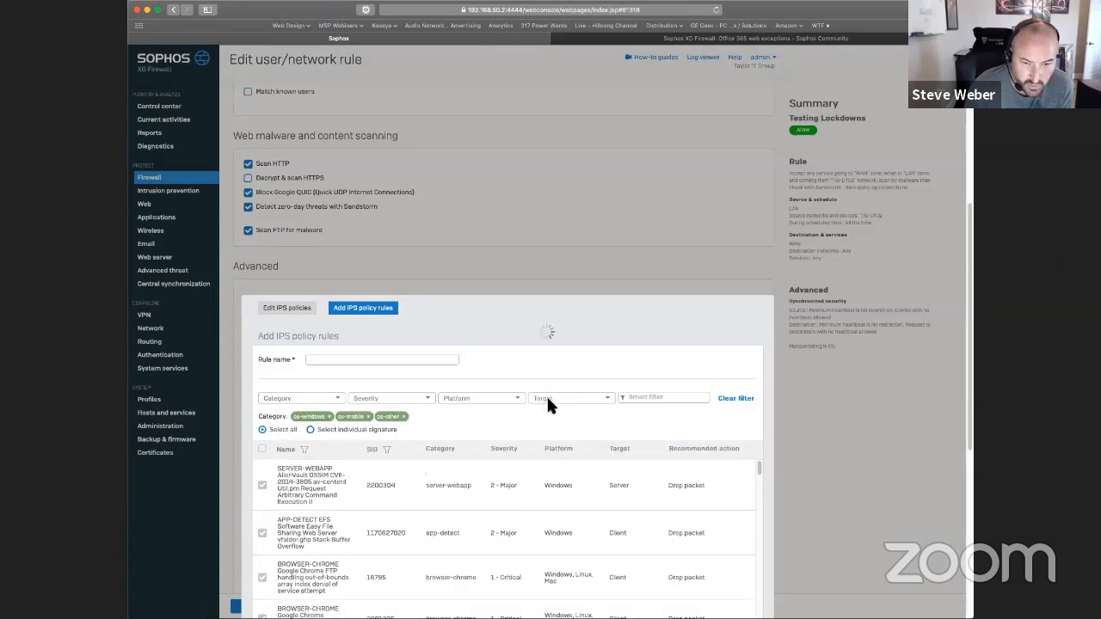
# Step: Limit the OS signatures to severity 1 - Critical and the Windows and Mac platforms
pyautogui.click(429, 401)
pyautogui.click(362, 427)
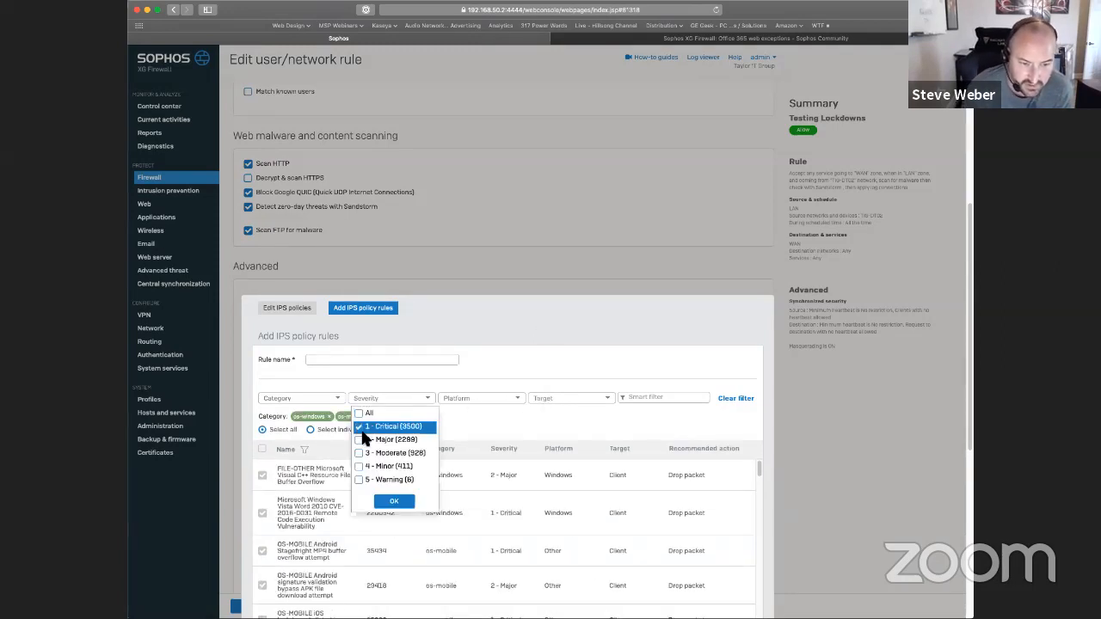
pyautogui.click(394, 500)
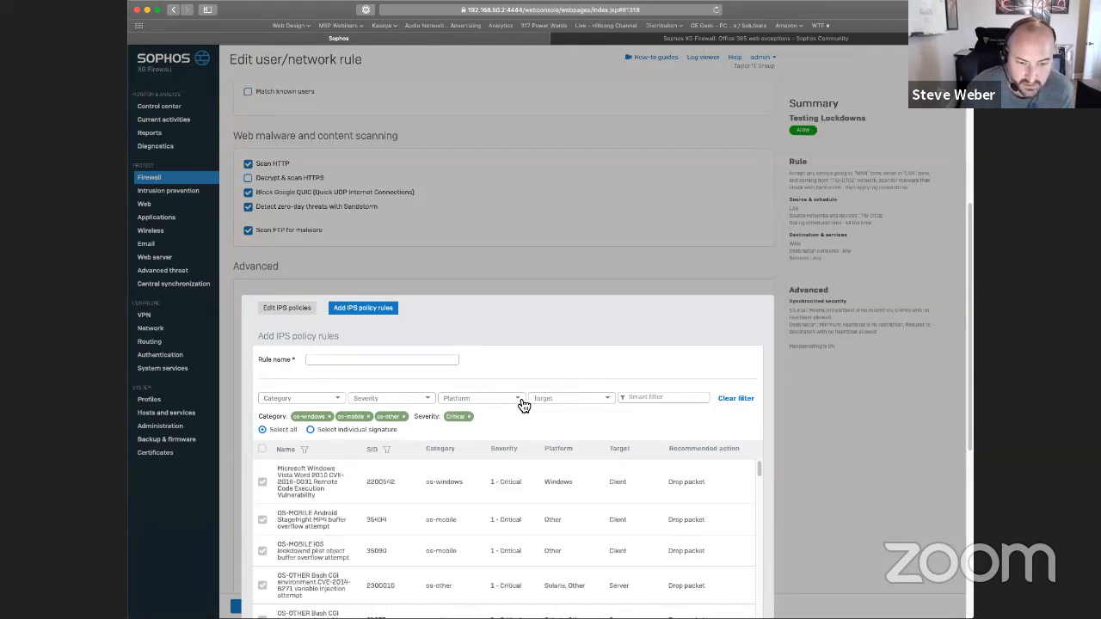
pyautogui.click(522, 402)
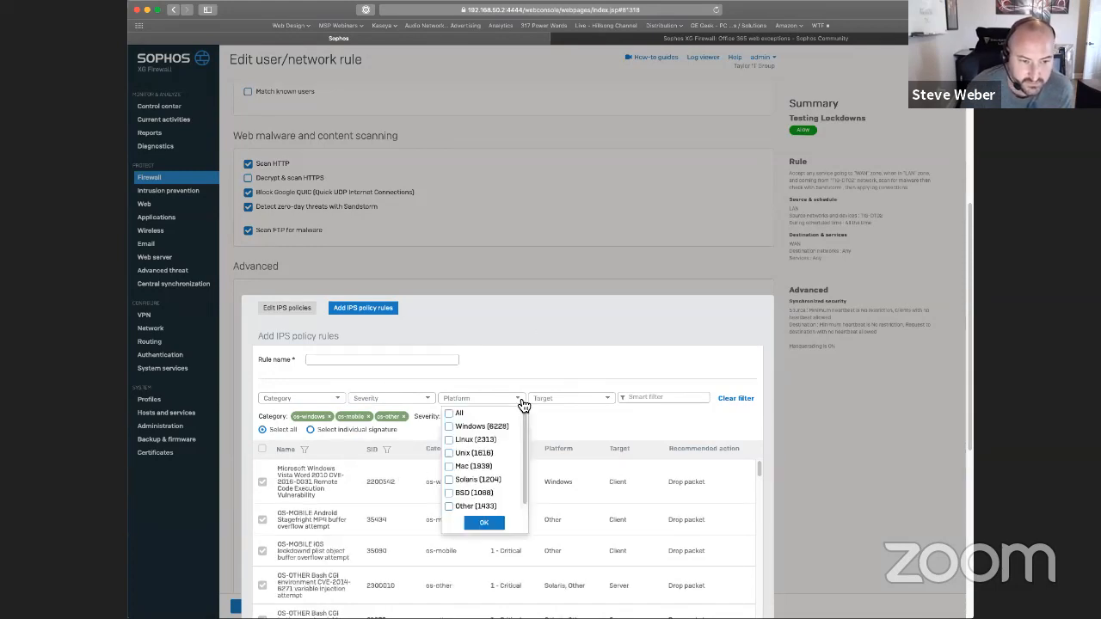
pyautogui.click(449, 467)
pyautogui.click(449, 427)
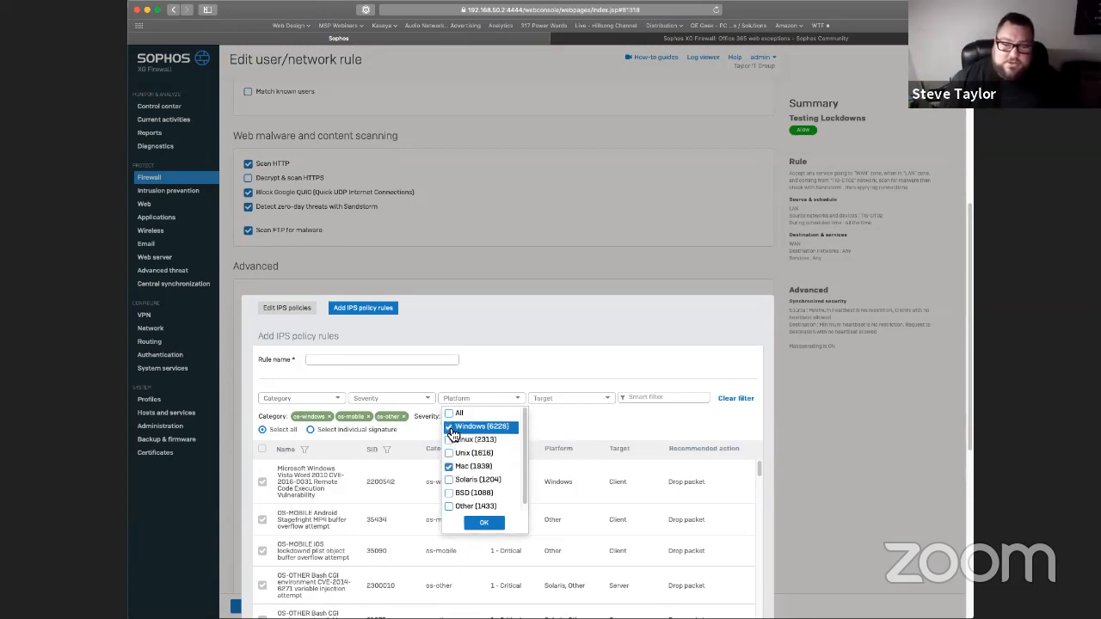
pyautogui.click(485, 523)
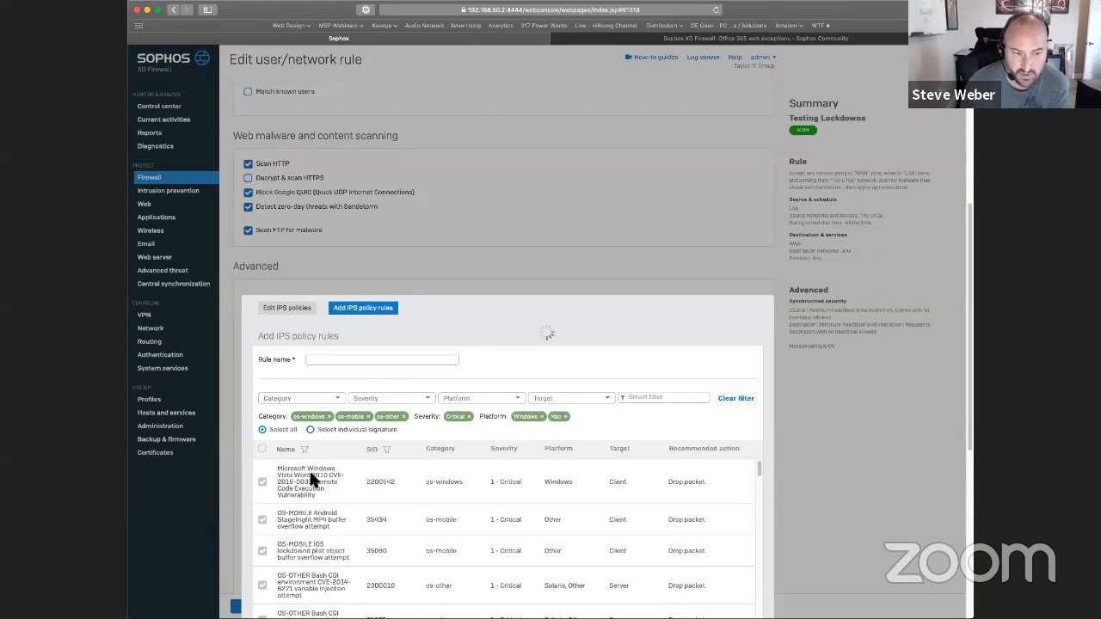
# Step: Name the new IPS policy rule OS and check the target options, leaving the target filter unset
pyautogui.scroll(-3, 314, 482)
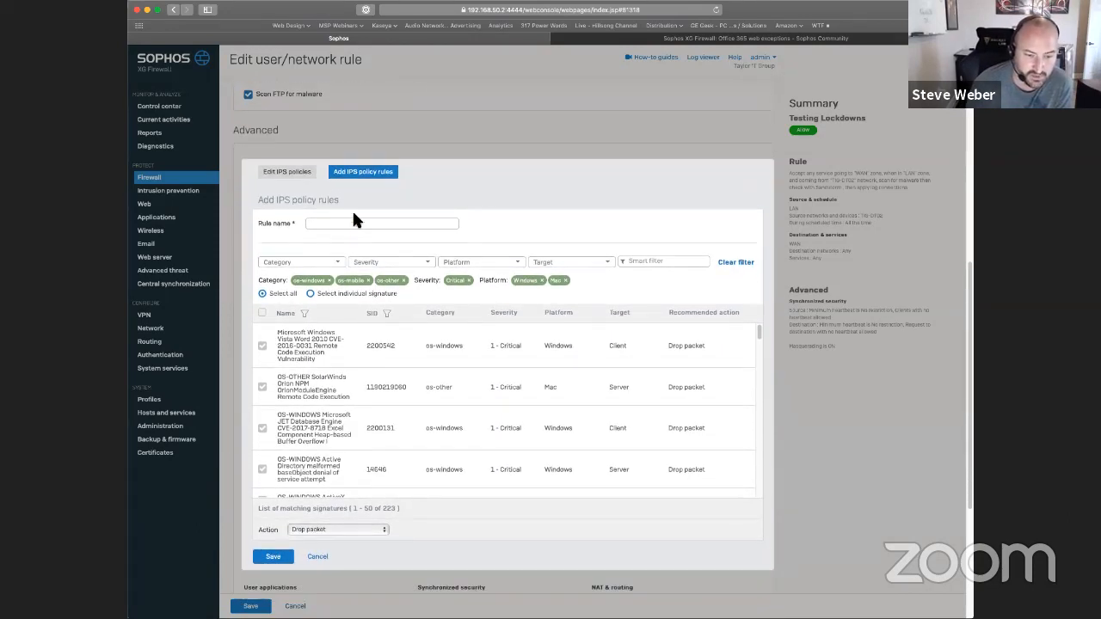
pyautogui.click(351, 223)
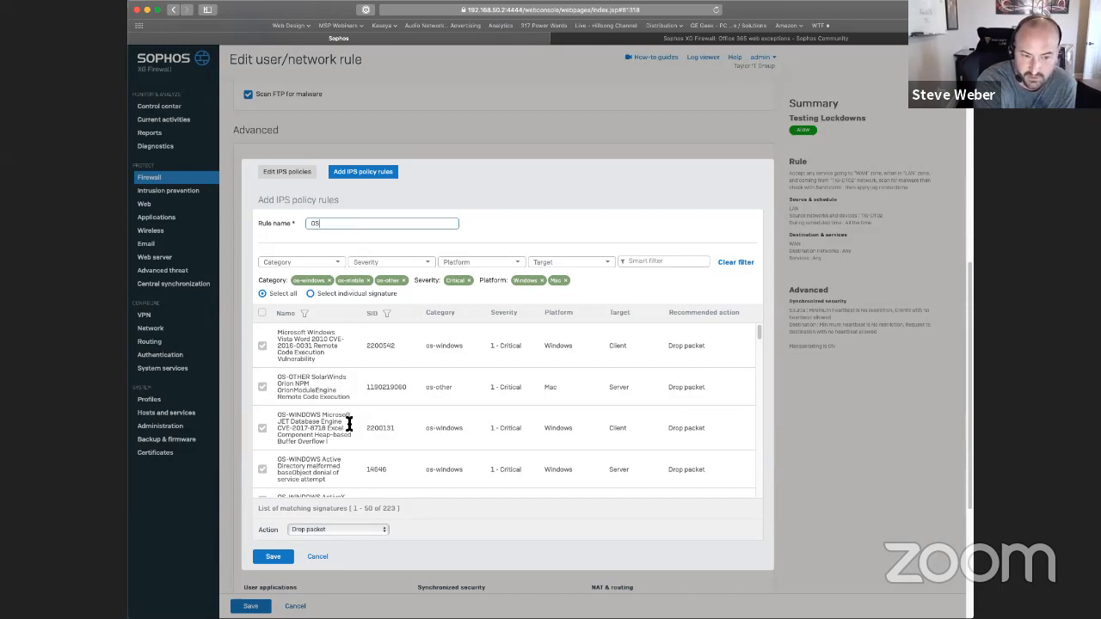
pyautogui.click(609, 262)
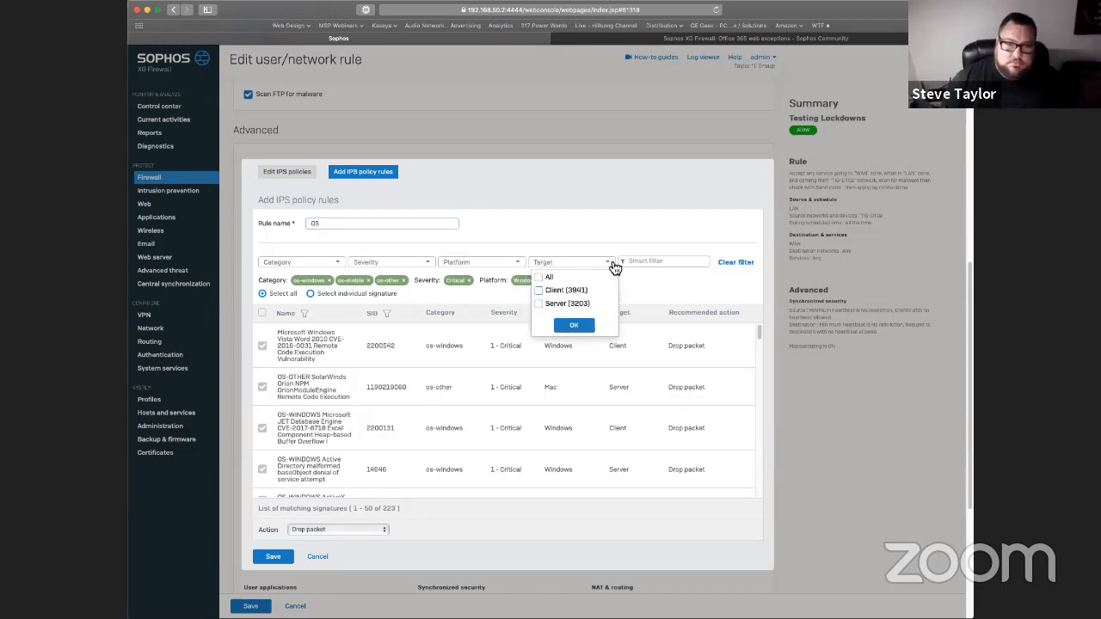
pyautogui.click(613, 264)
pyautogui.click(614, 264)
pyautogui.click(582, 239)
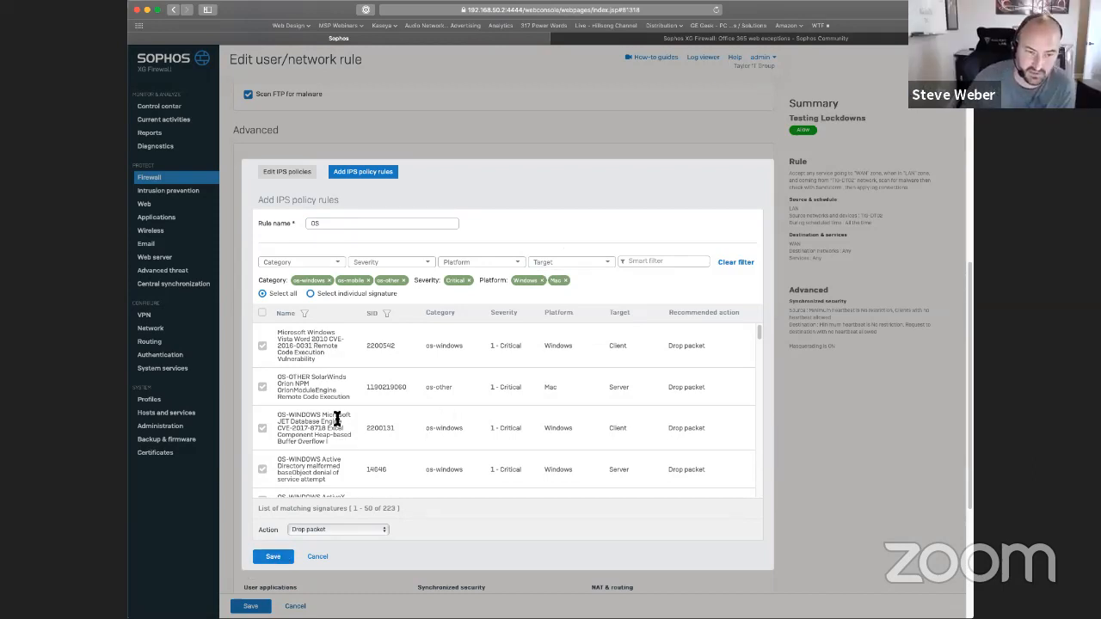
# Step: Look through the matching signatures, then save the OS rule with the Drop packet action and save the TIG IPS policy
pyautogui.scroll(-5, 336, 418)
pyautogui.scroll(-10, 336, 418)
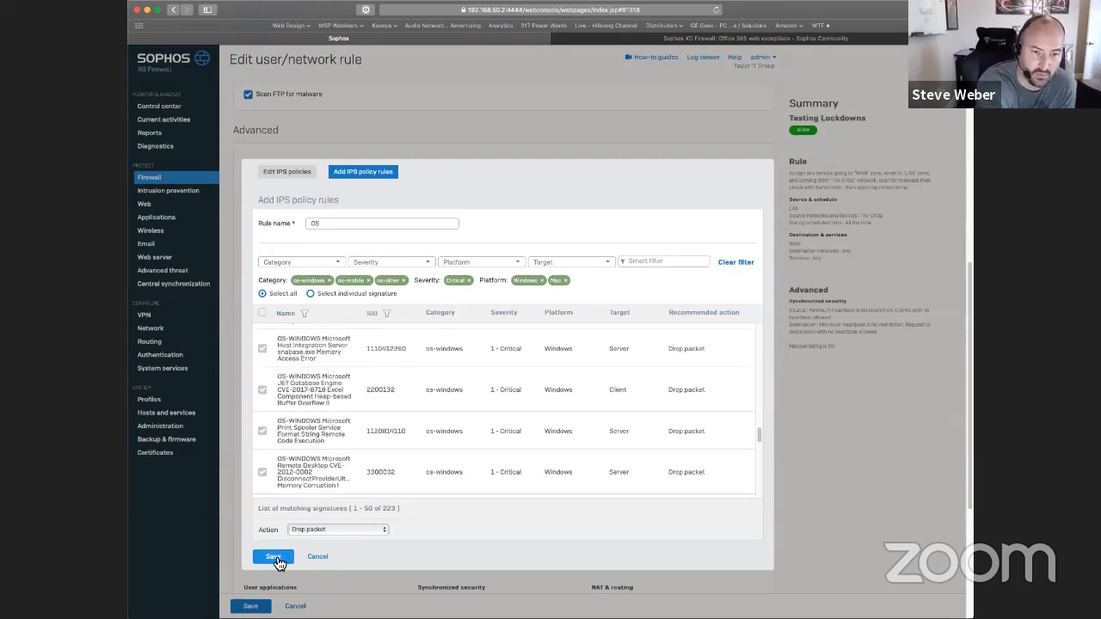
pyautogui.click(276, 559)
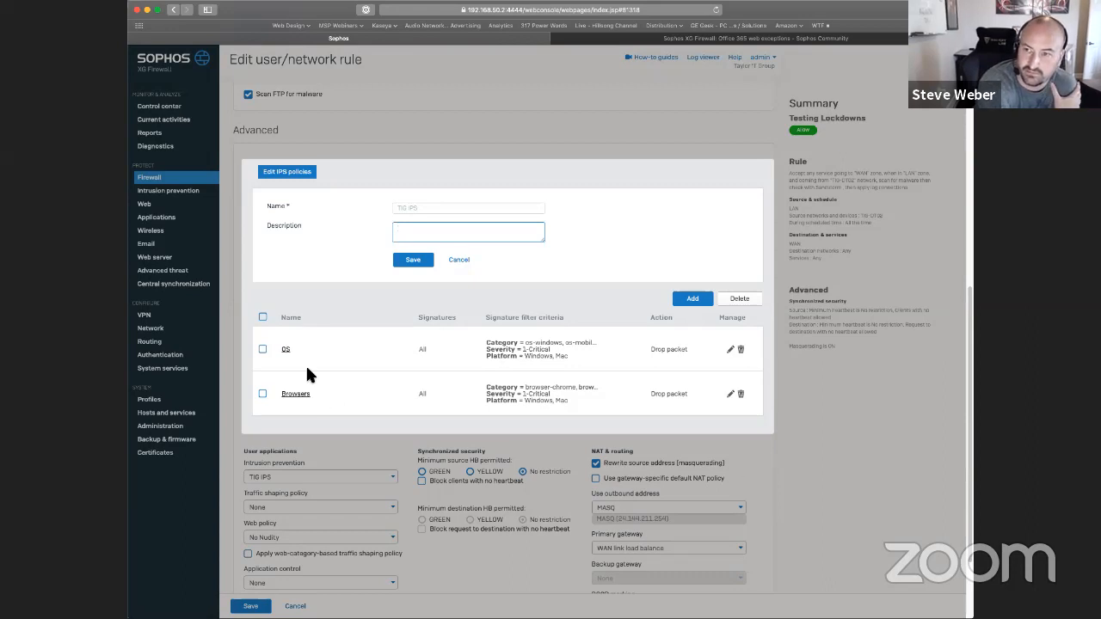
pyautogui.click(410, 262)
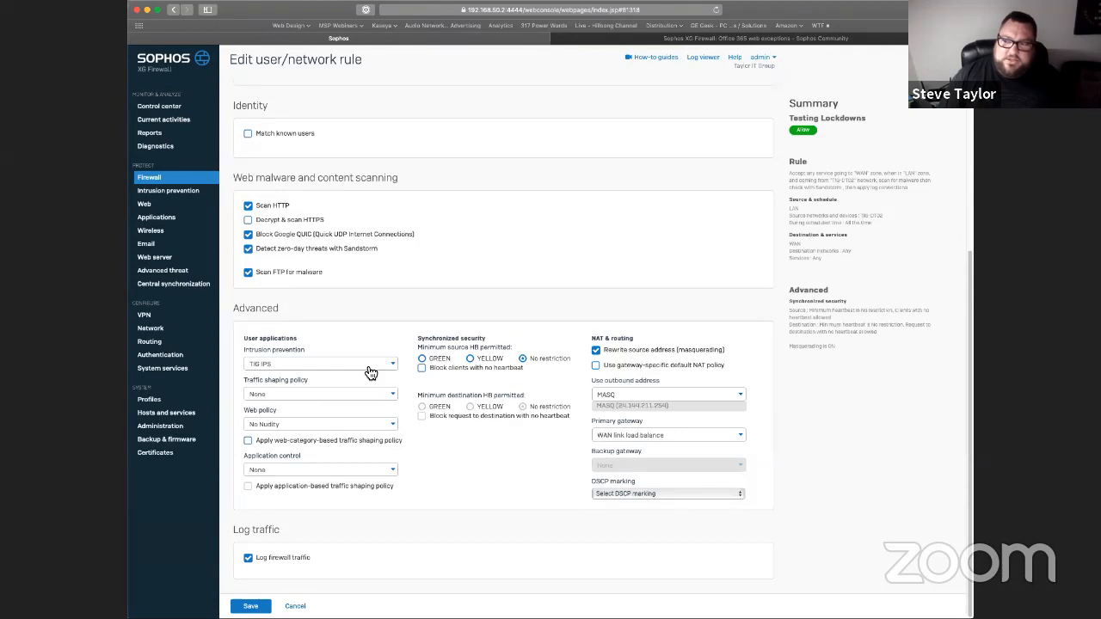
# Step: Examine the available traffic shaping policies and the options for a new one, without creating or selecting any
pyautogui.click(307, 397)
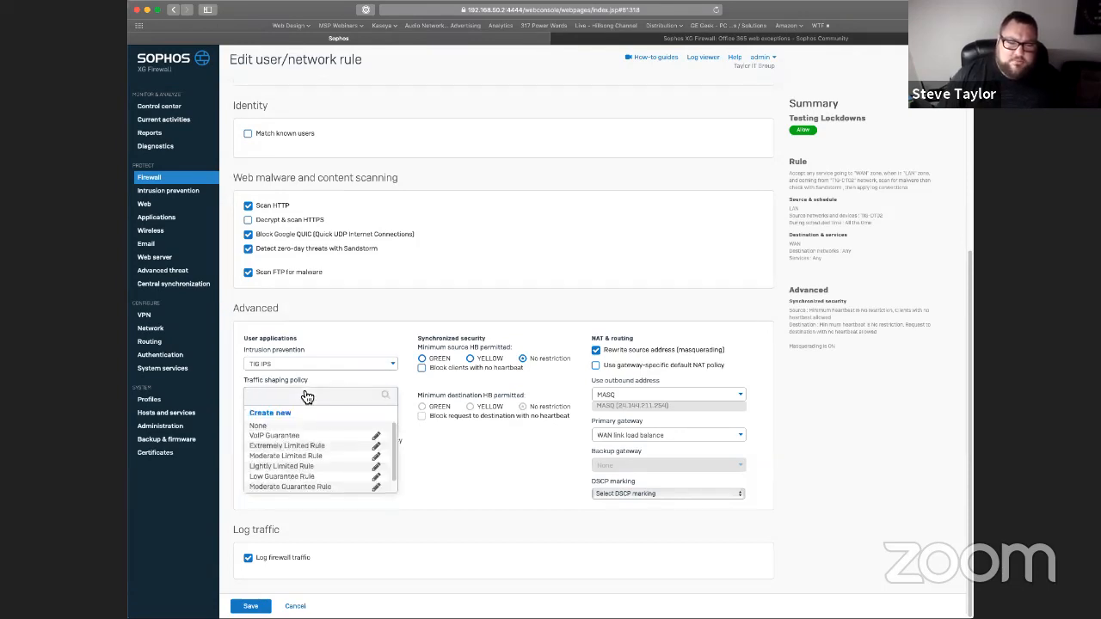
pyautogui.scroll(-2, 317, 474)
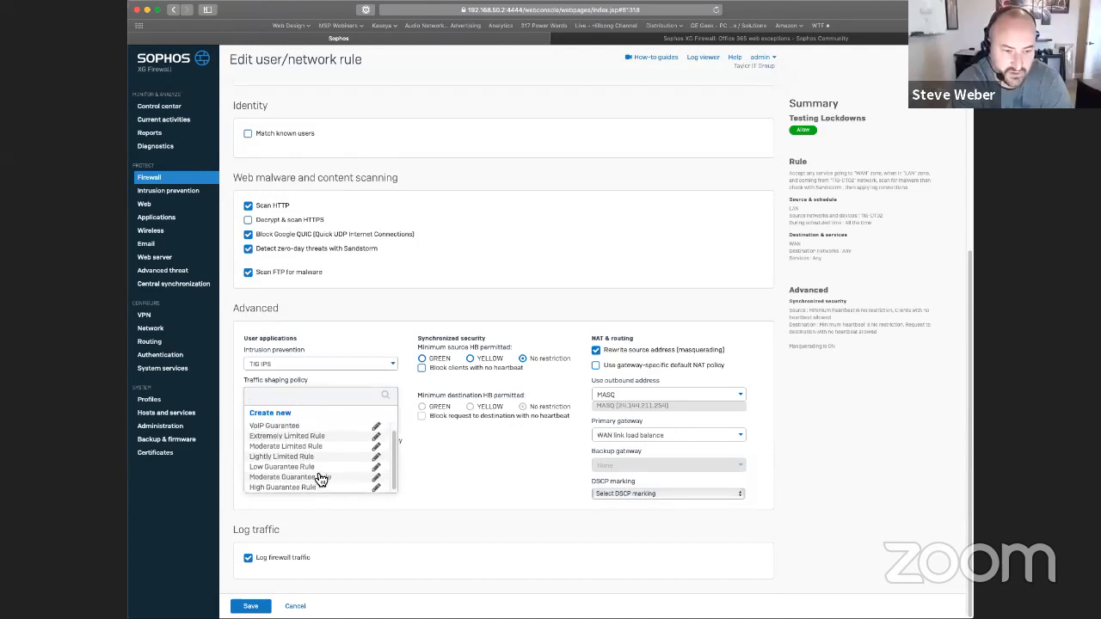
pyautogui.scroll(2, 301, 456)
pyautogui.click(280, 414)
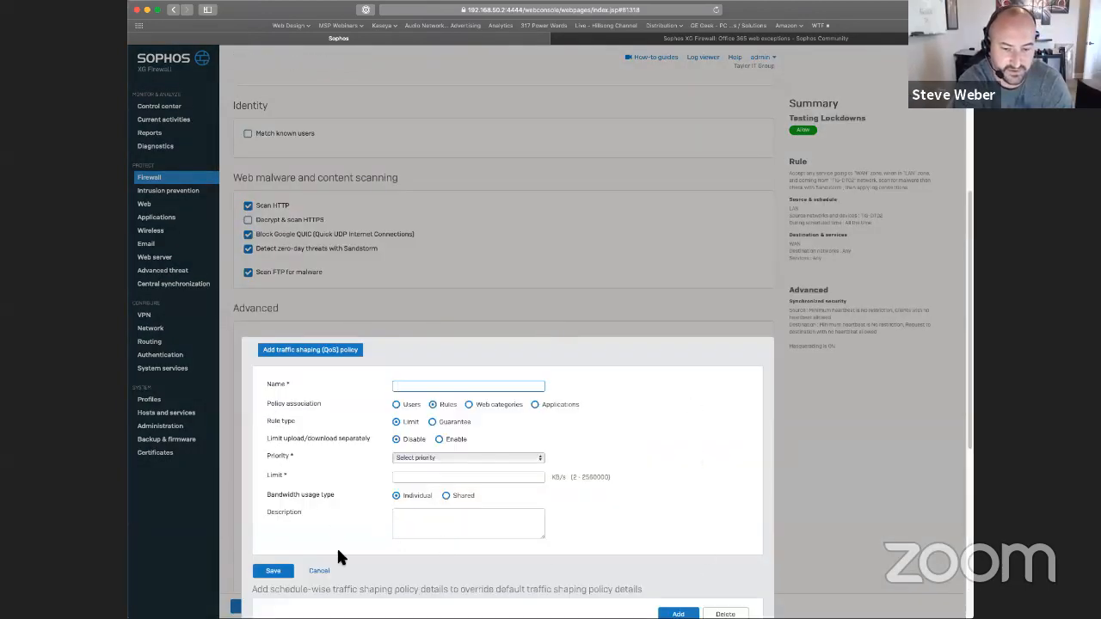
pyautogui.click(320, 572)
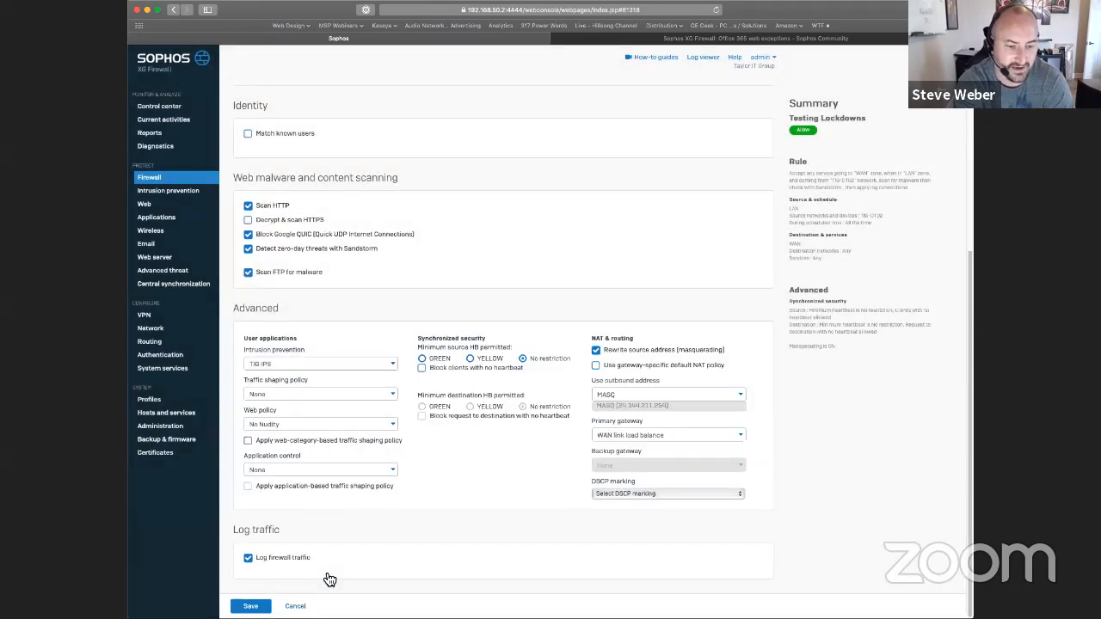
pyautogui.click(281, 400)
pyautogui.scroll(-3, 303, 451)
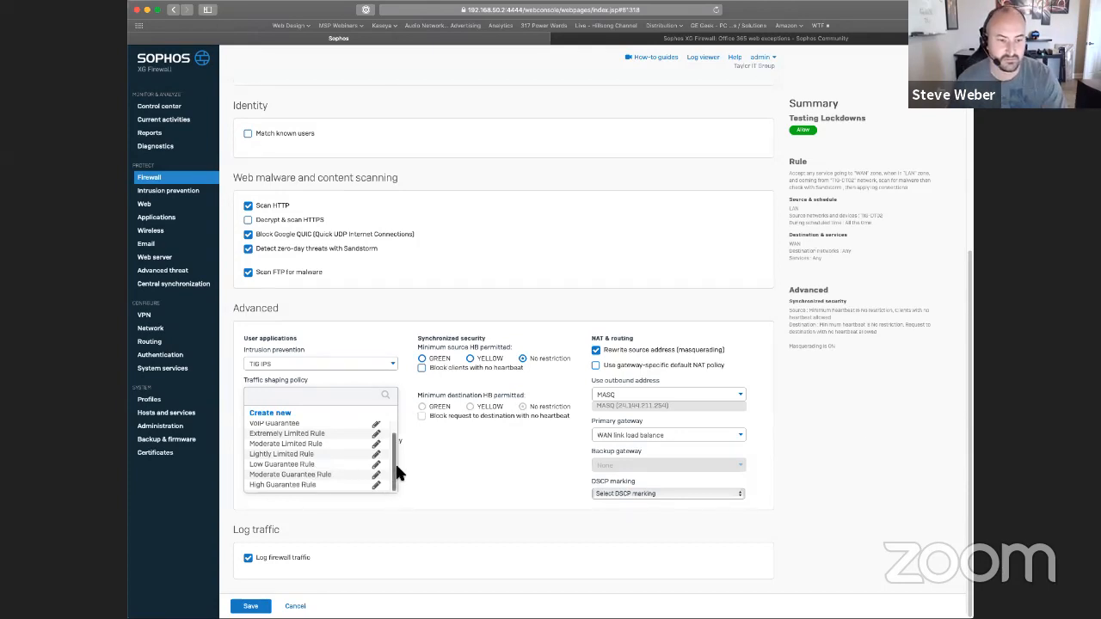
pyautogui.scroll(1, 327, 463)
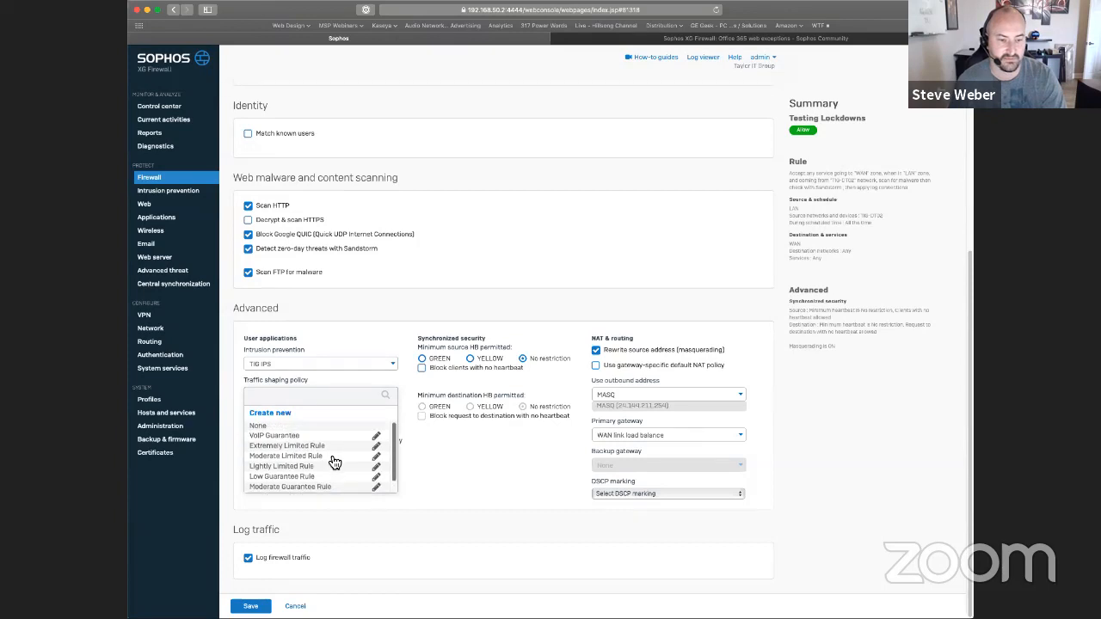
# Step: Turn Match known users on and off again to compare its effect on the traffic shaping policy options
pyautogui.click(258, 135)
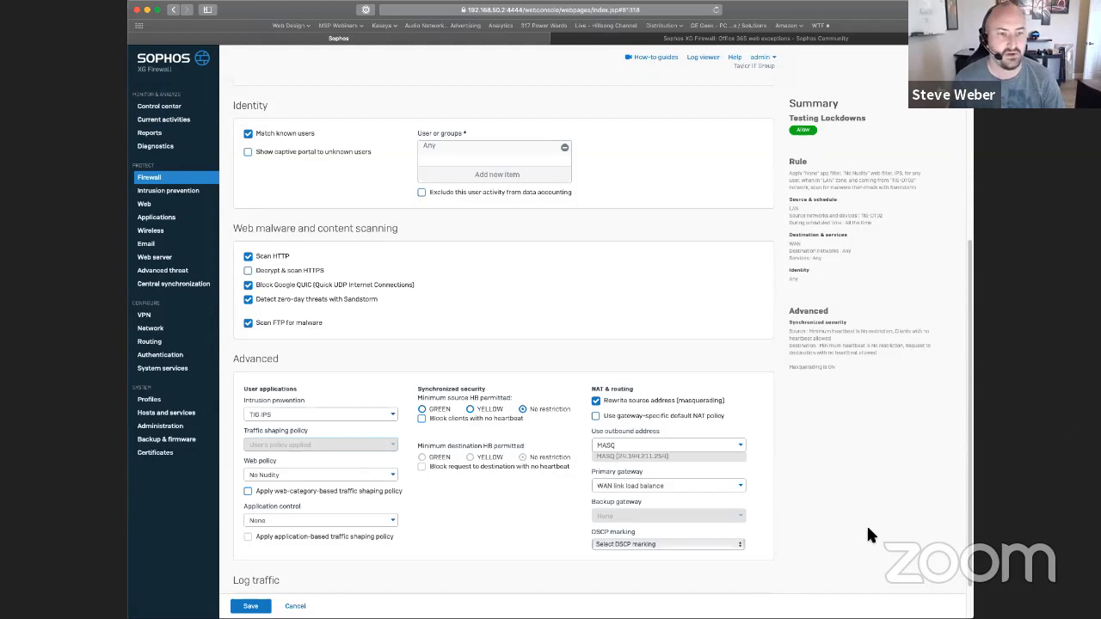
pyautogui.click(267, 135)
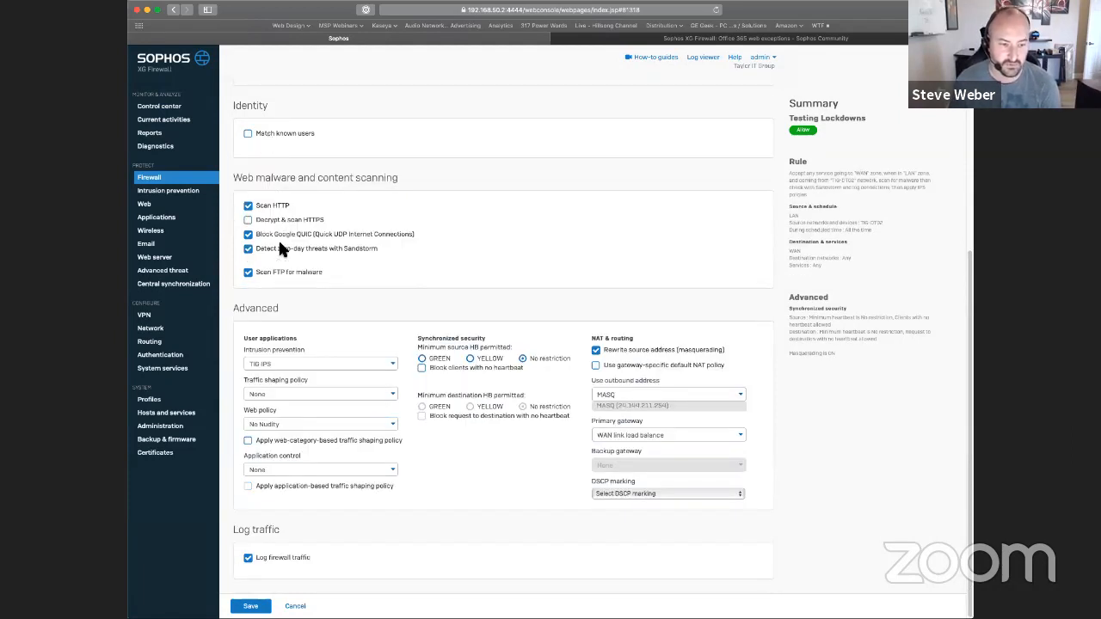
pyautogui.click(278, 398)
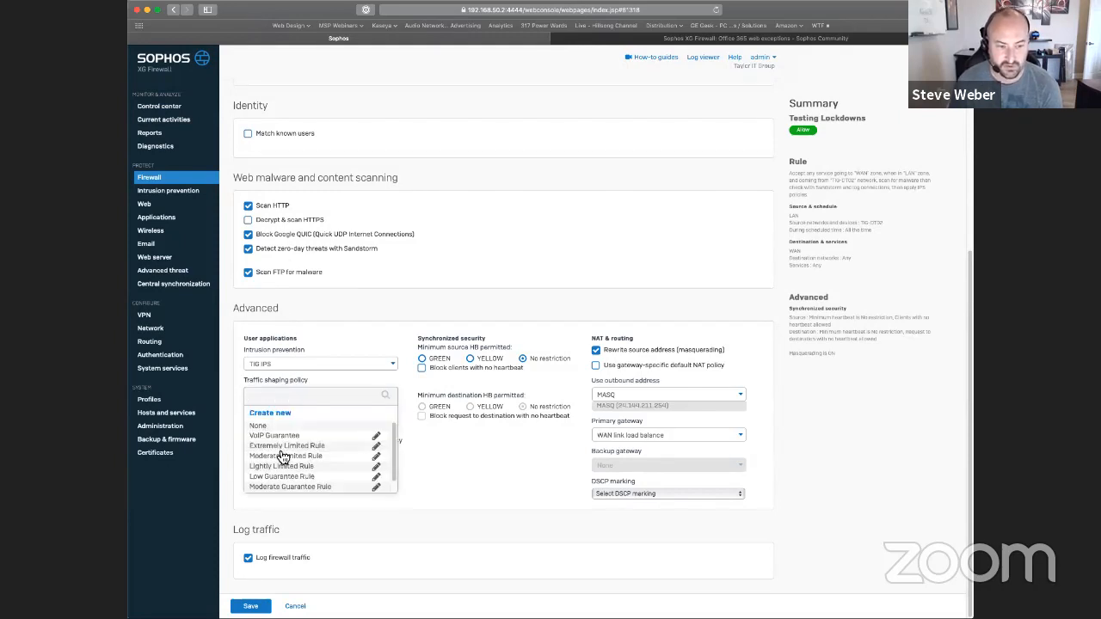
# Step: Look through the traffic shaping and application control policy choices and the web-category-based and application-based shaping options, leaving both policies at None
pyautogui.scroll(-2, 283, 454)
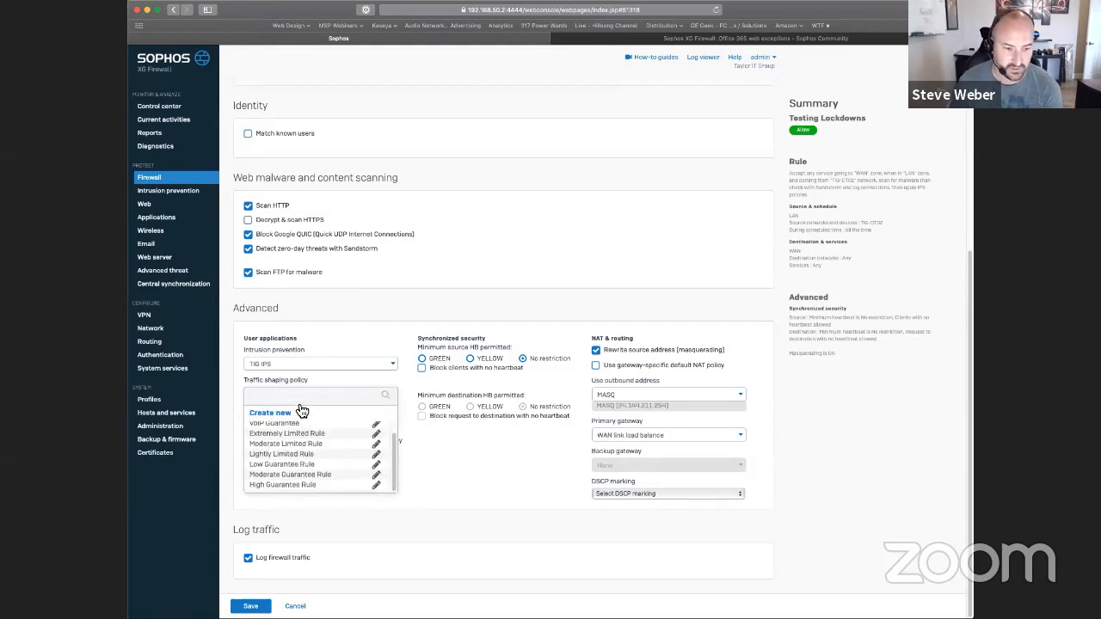
pyautogui.click(369, 376)
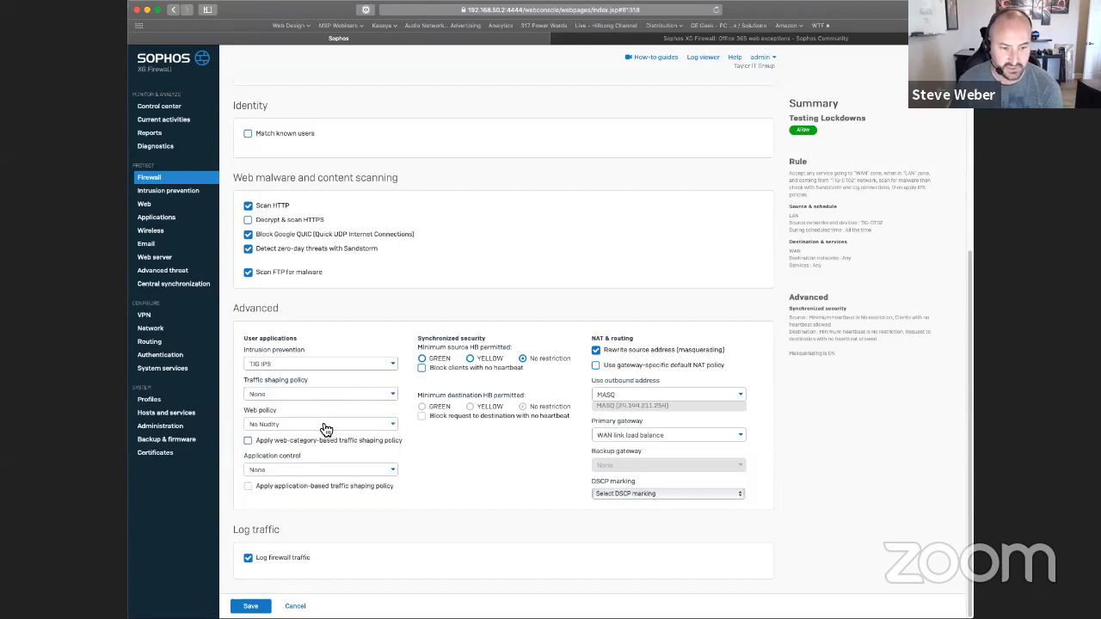
pyautogui.tripleClick(277, 442)
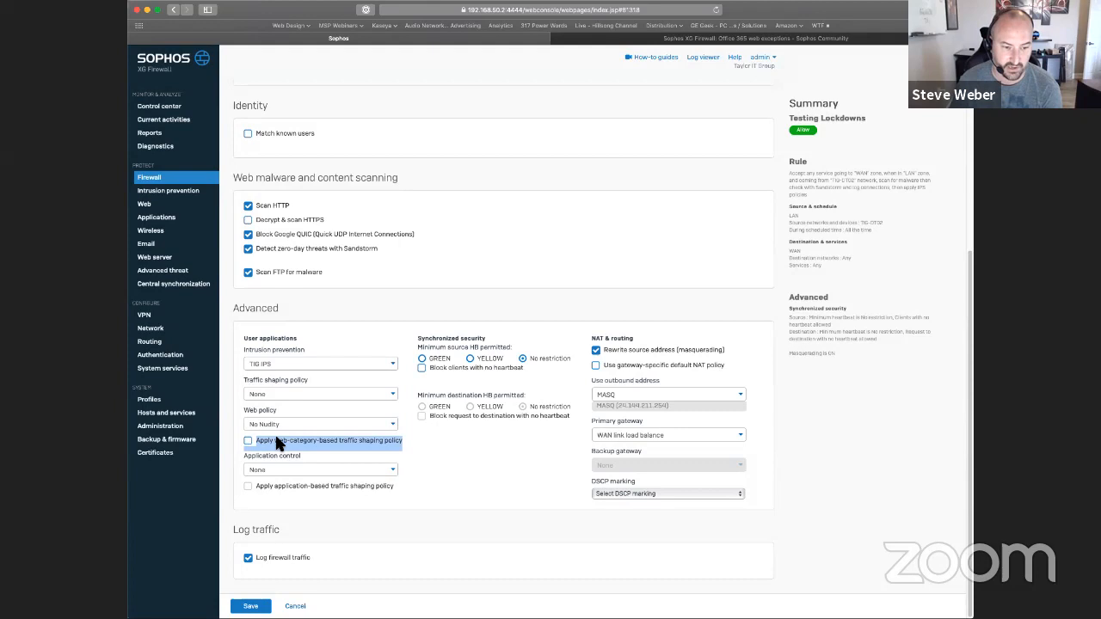
pyautogui.click(262, 482)
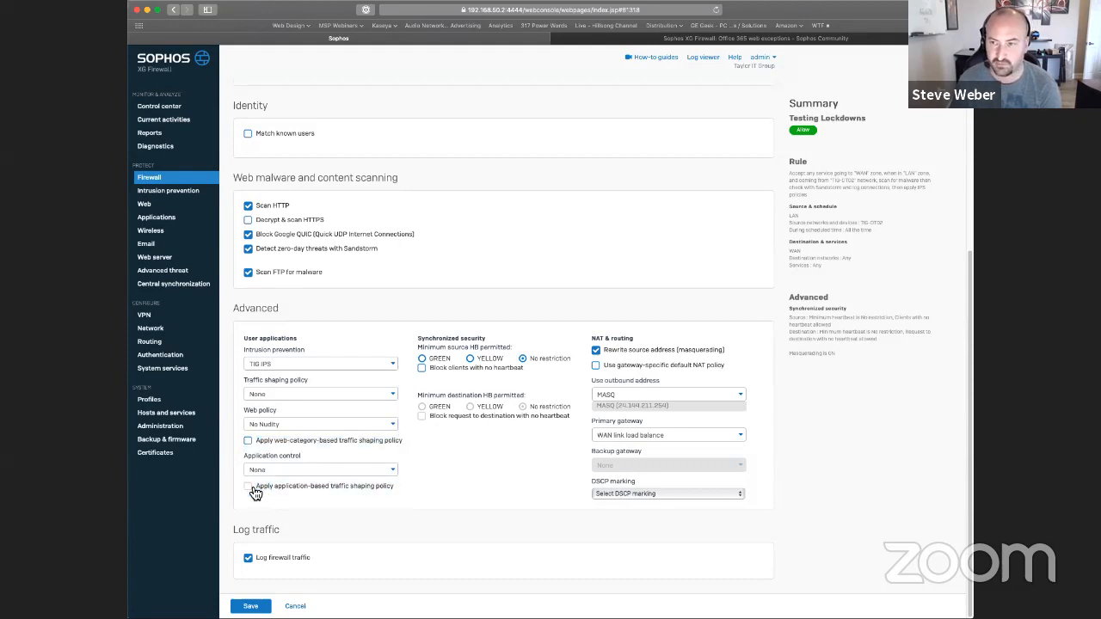
pyautogui.tripleClick(253, 488)
pyautogui.click(295, 478)
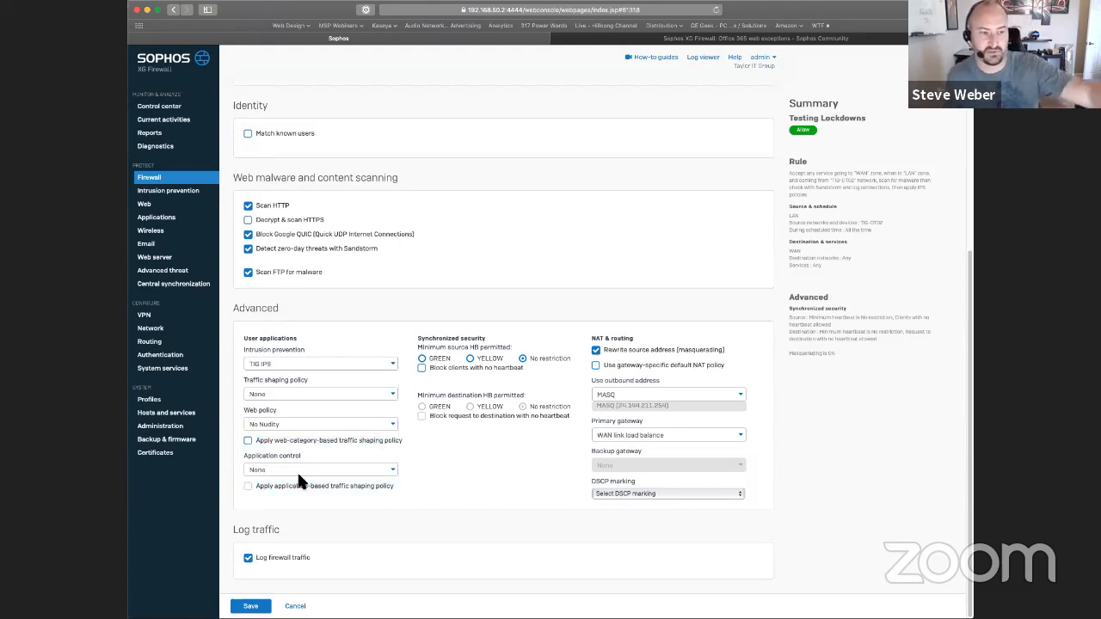
pyautogui.click(306, 473)
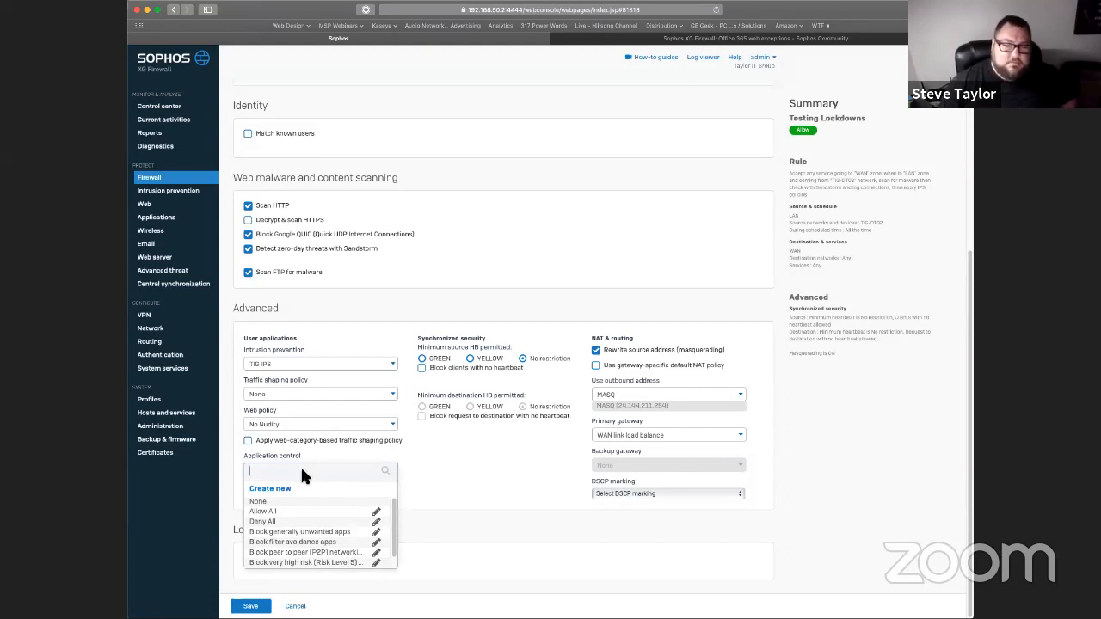
pyautogui.click(445, 485)
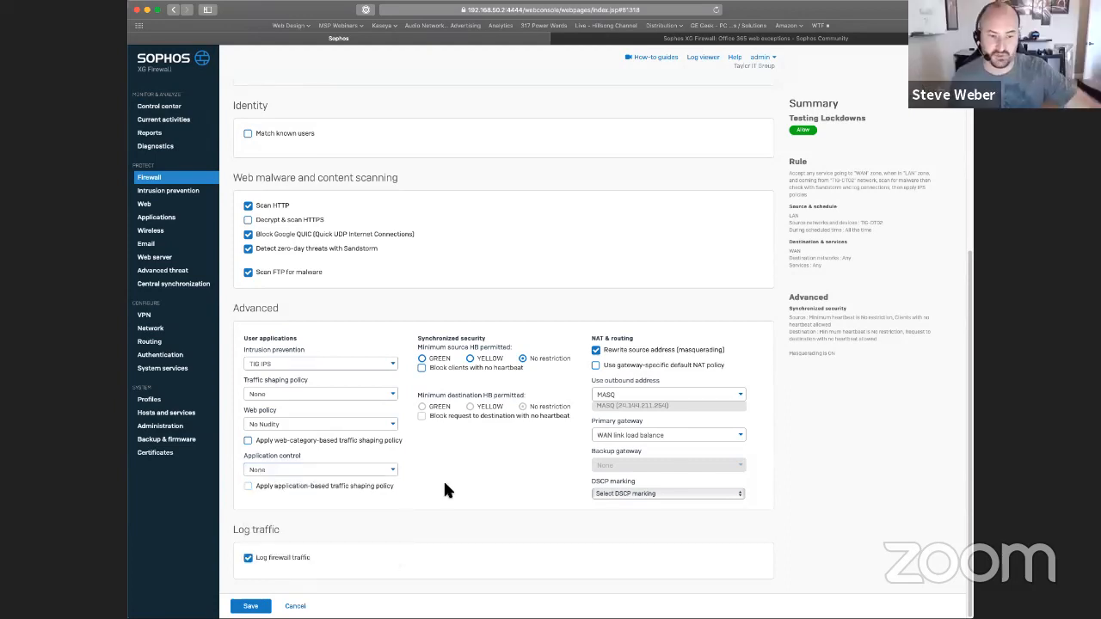
# Step: Set the rule's traffic shaping policy to VoIP Guarantee, trying web-category-based traffic shaping on and off
pyautogui.click(296, 405)
pyautogui.click(275, 438)
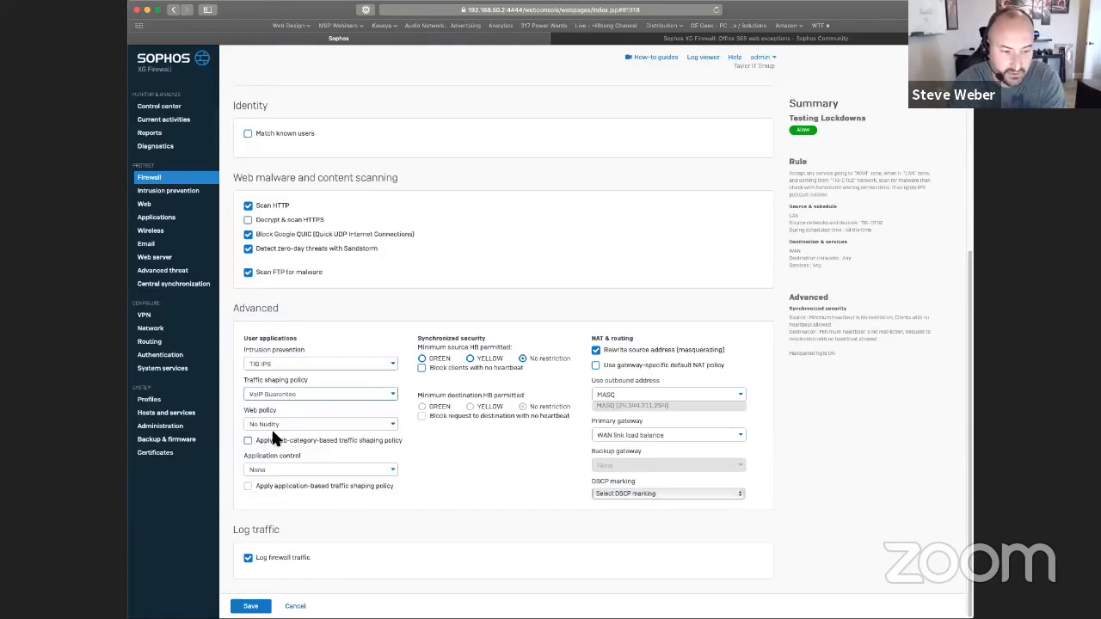
pyautogui.click(251, 442)
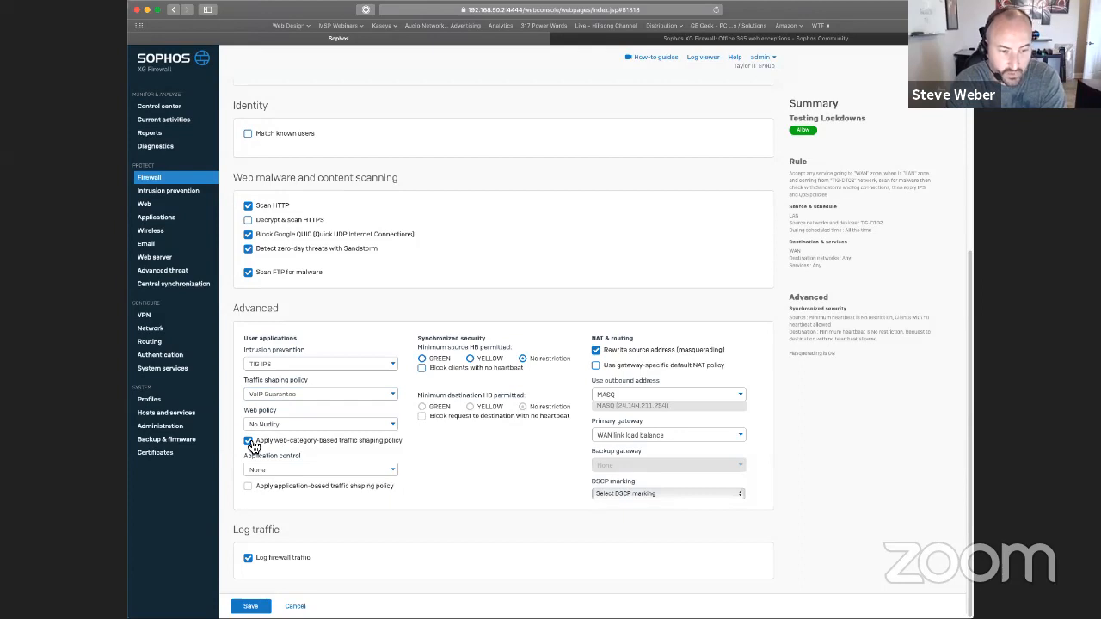
pyautogui.click(250, 443)
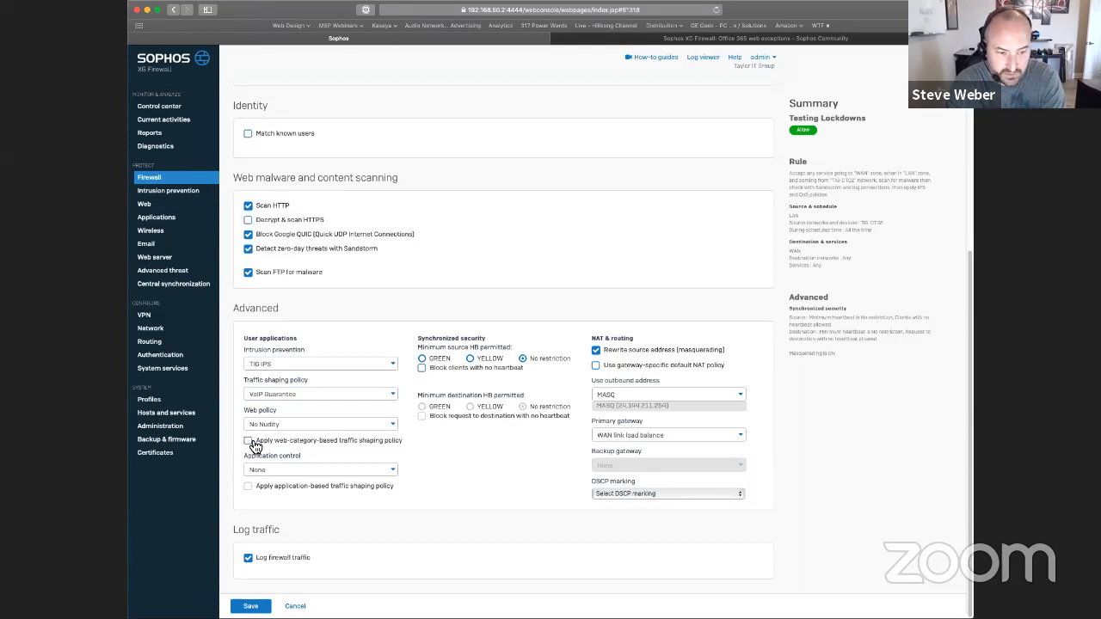
# Step: Recheck the traffic shaping policy choices and toggle web-category-based traffic shaping on and off, leaving it disabled
pyautogui.click(306, 398)
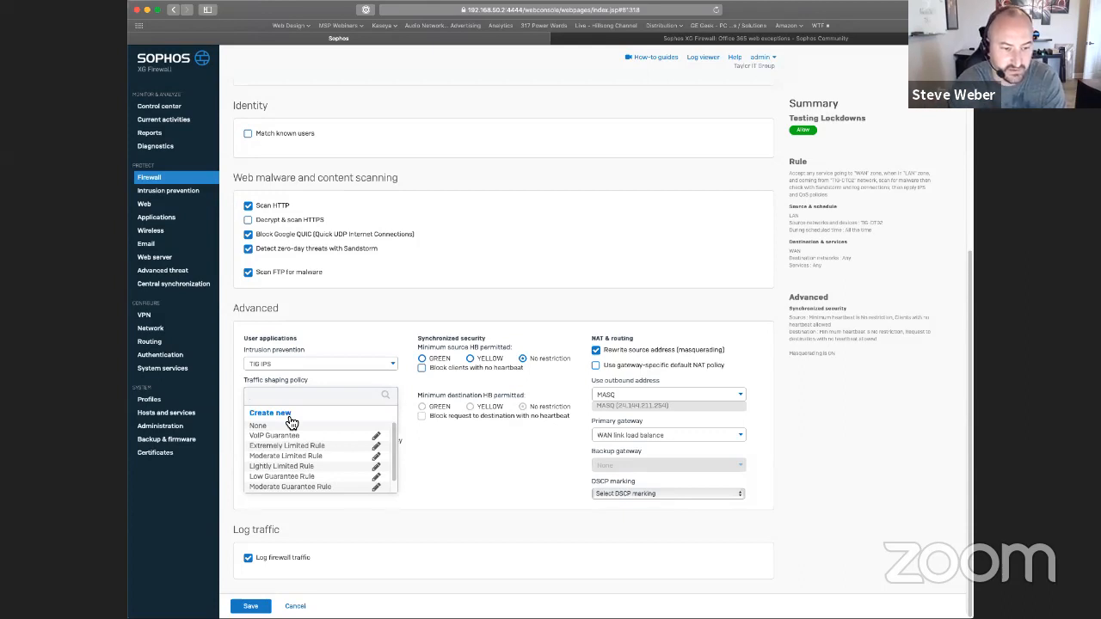
pyautogui.click(380, 436)
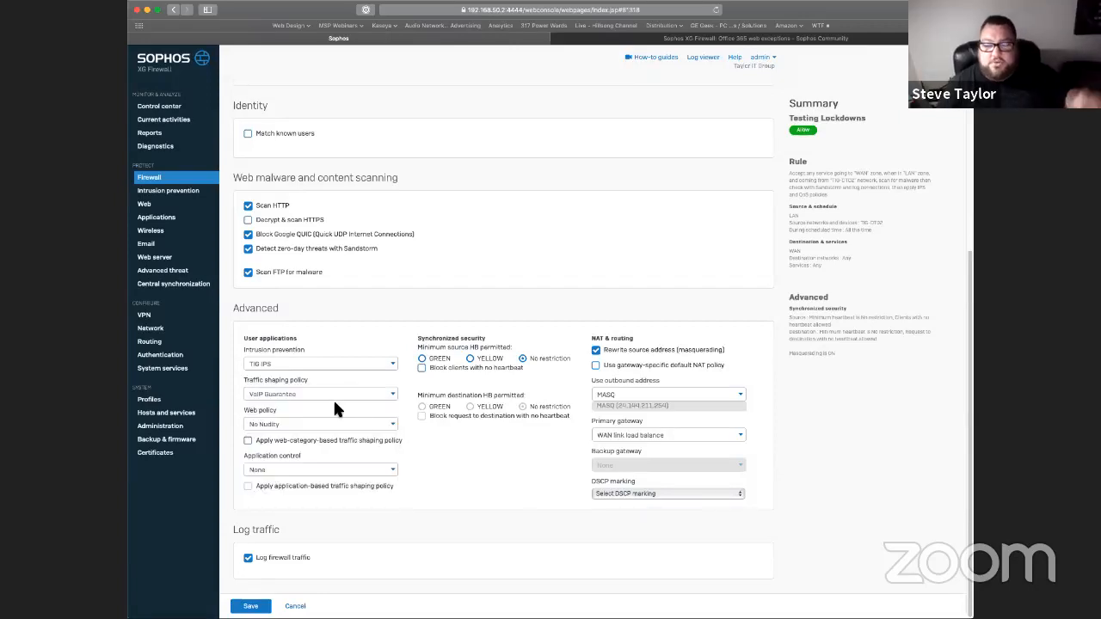
pyautogui.click(248, 442)
pyautogui.click(249, 442)
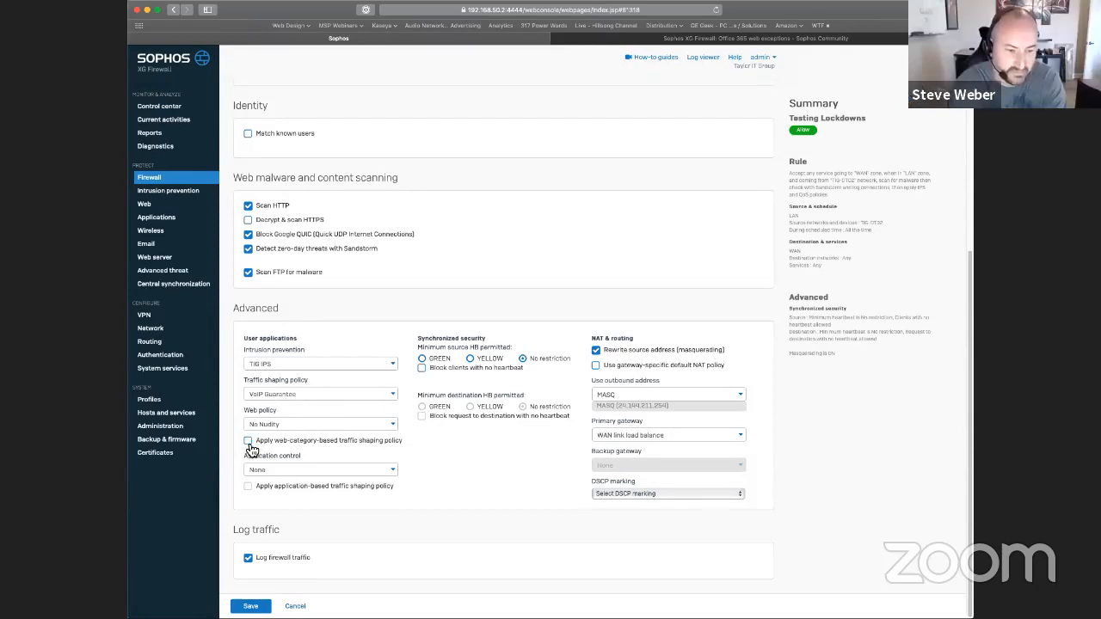
pyautogui.click(248, 442)
pyautogui.click(248, 442)
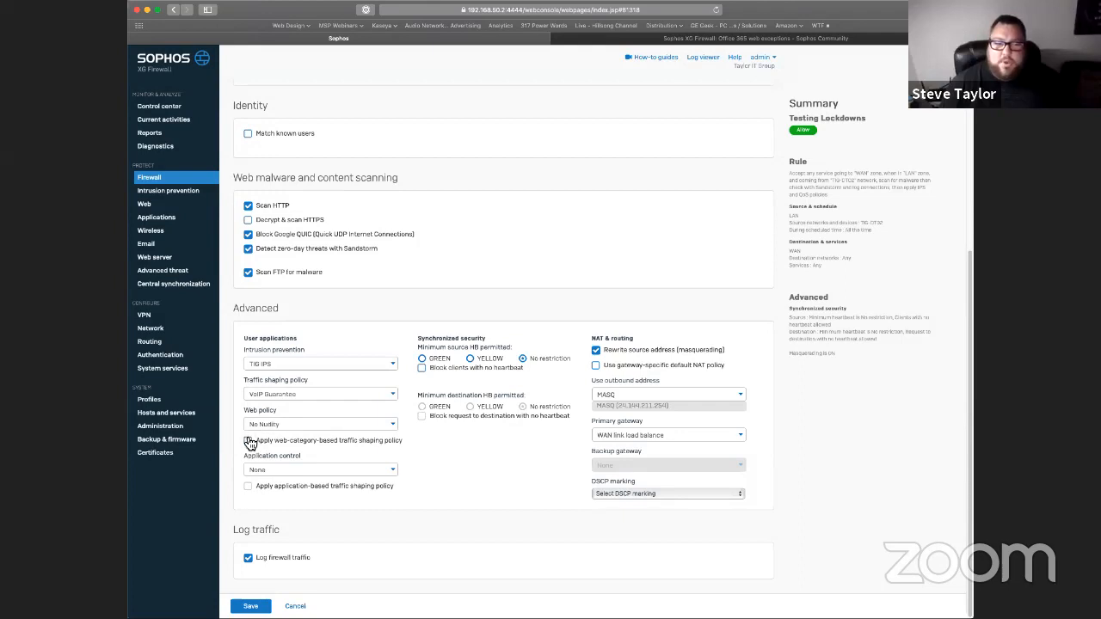
# Step: Try Deny All as the application control policy to check the application-based traffic shaping option, and return application control to None
pyautogui.click(290, 472)
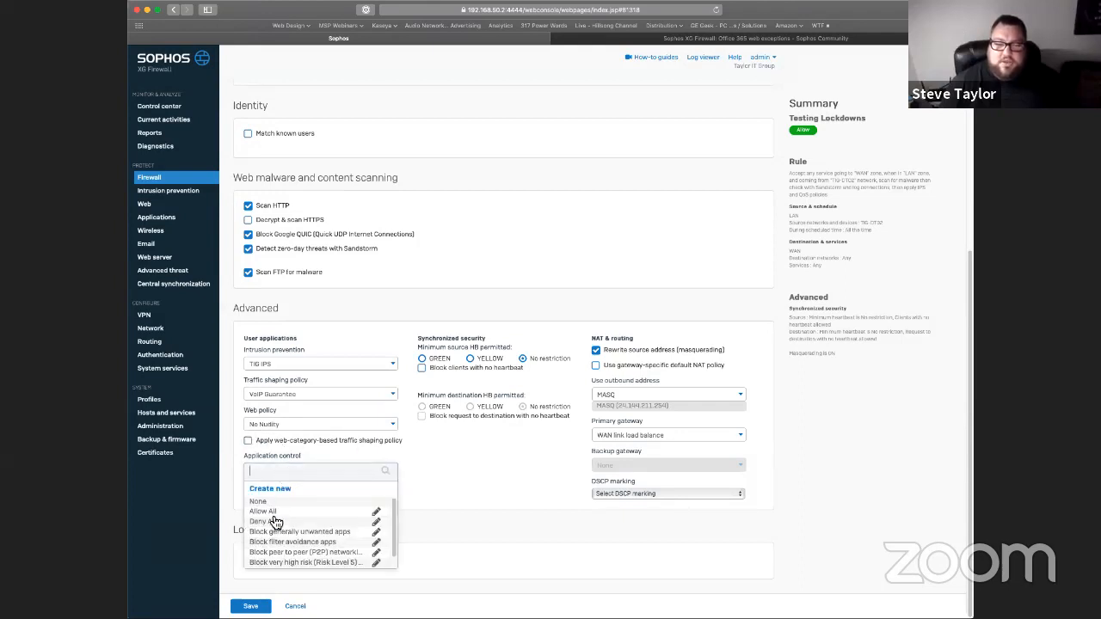
pyautogui.click(276, 524)
pyautogui.click(249, 487)
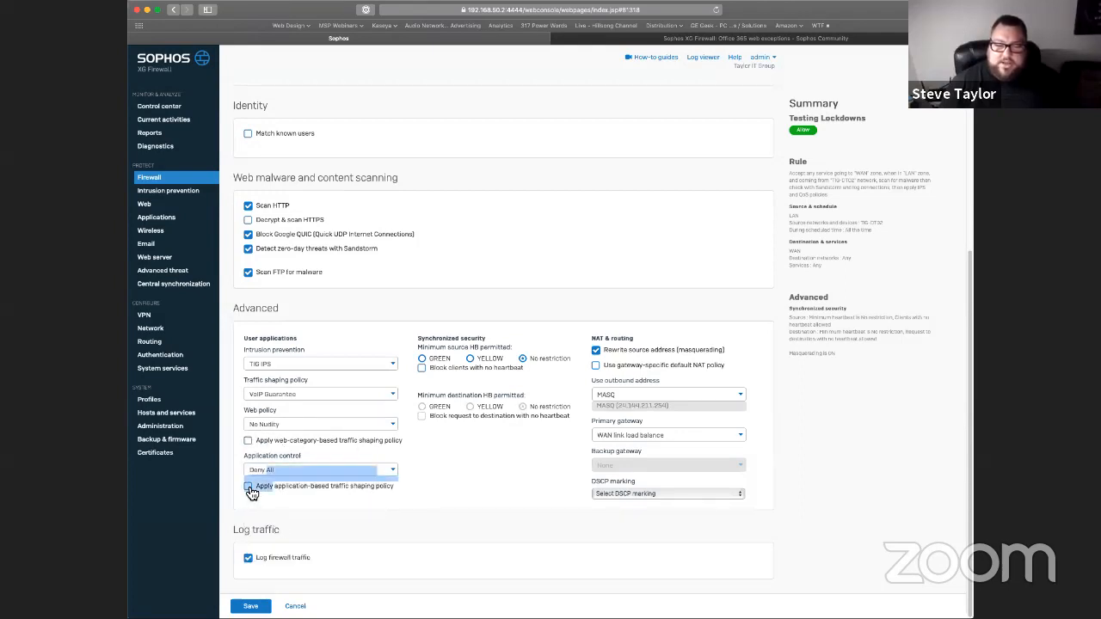
pyautogui.click(261, 469)
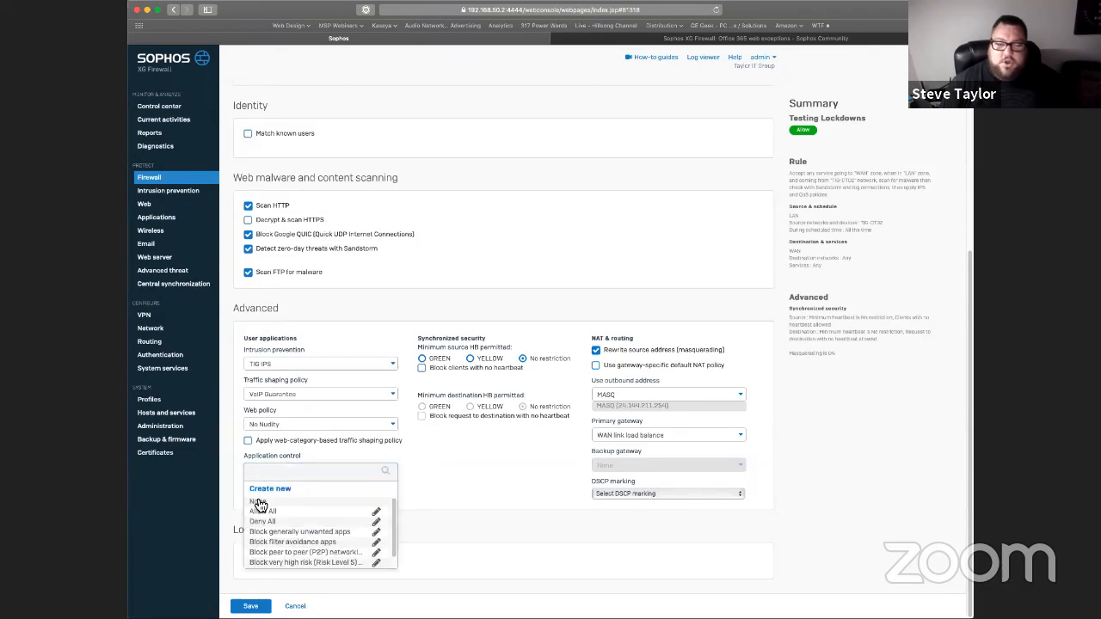
pyautogui.click(259, 502)
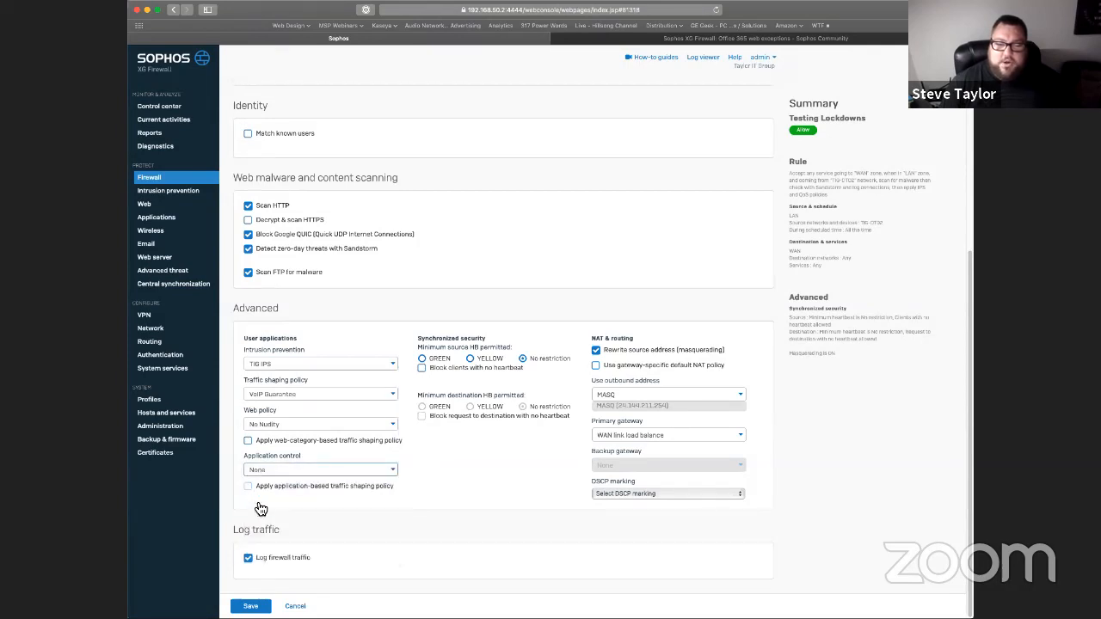
pyautogui.click(232, 414)
# Step: Open the VoIP Guarantee traffic shaping policy for editing and examine its association, rule type, priority and bandwidth settings
pyautogui.click(278, 398)
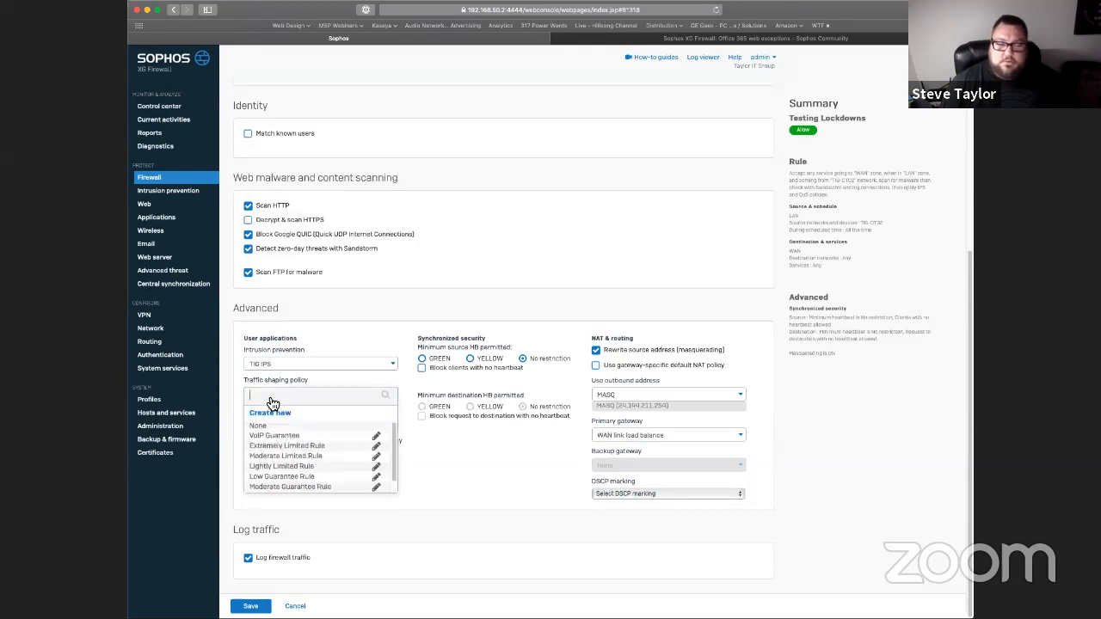
pyautogui.click(376, 437)
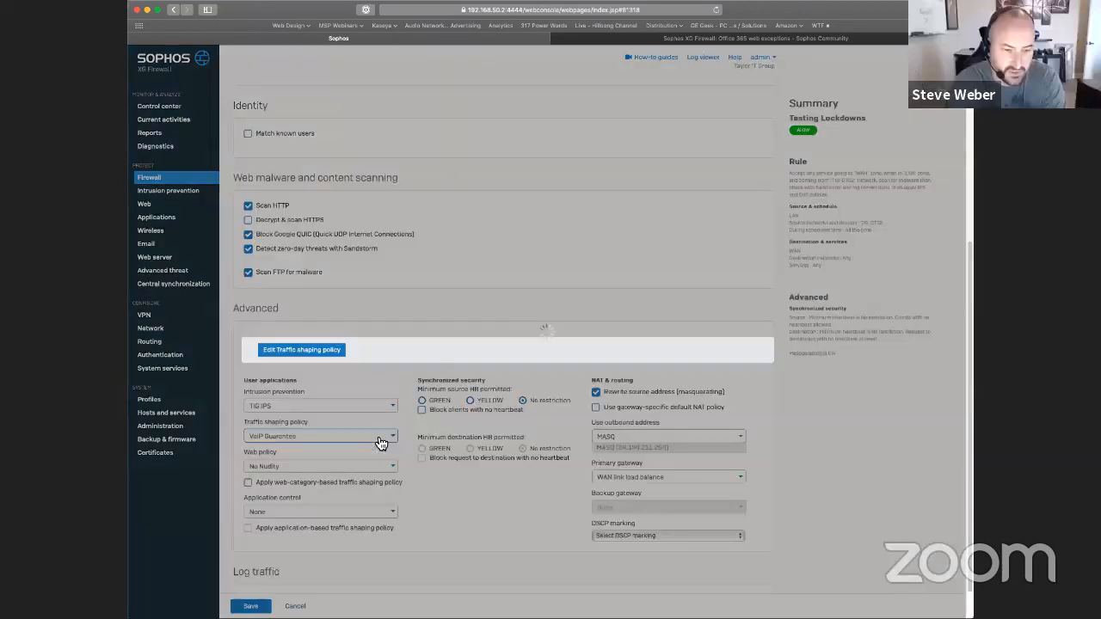
pyautogui.scroll(-5, 376, 440)
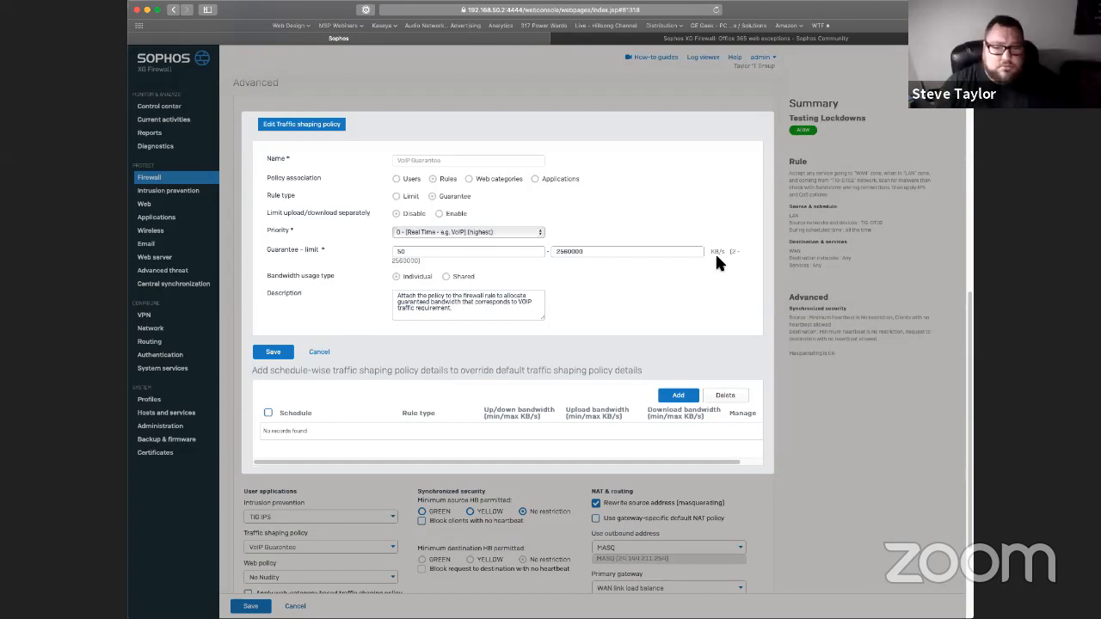
pyautogui.scroll(2, 366, 209)
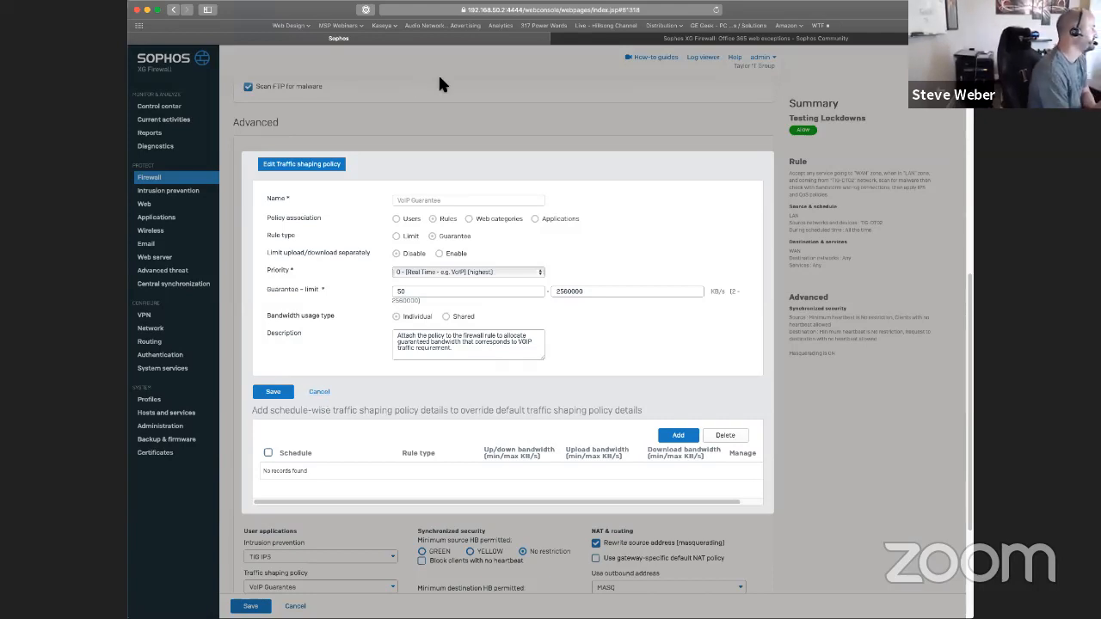
# Step: Open id.sophos.com in a new browser tab and sign in to Sophos ID with the saved email address and password
pyautogui.press('super+t')
pyautogui.write('id.sophos')
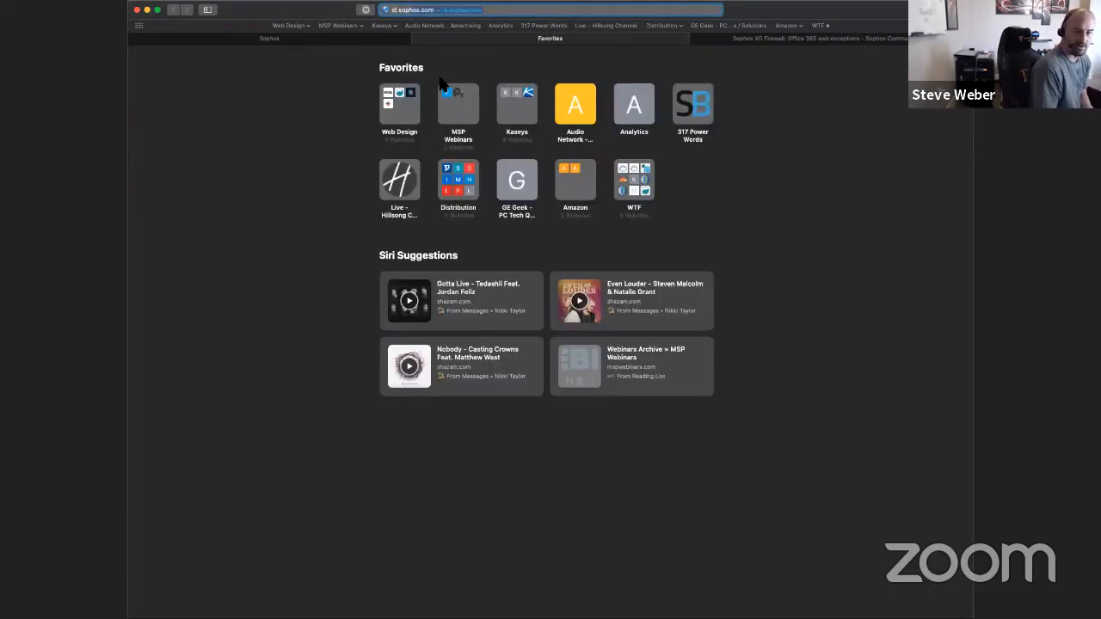
pyautogui.write('.com')
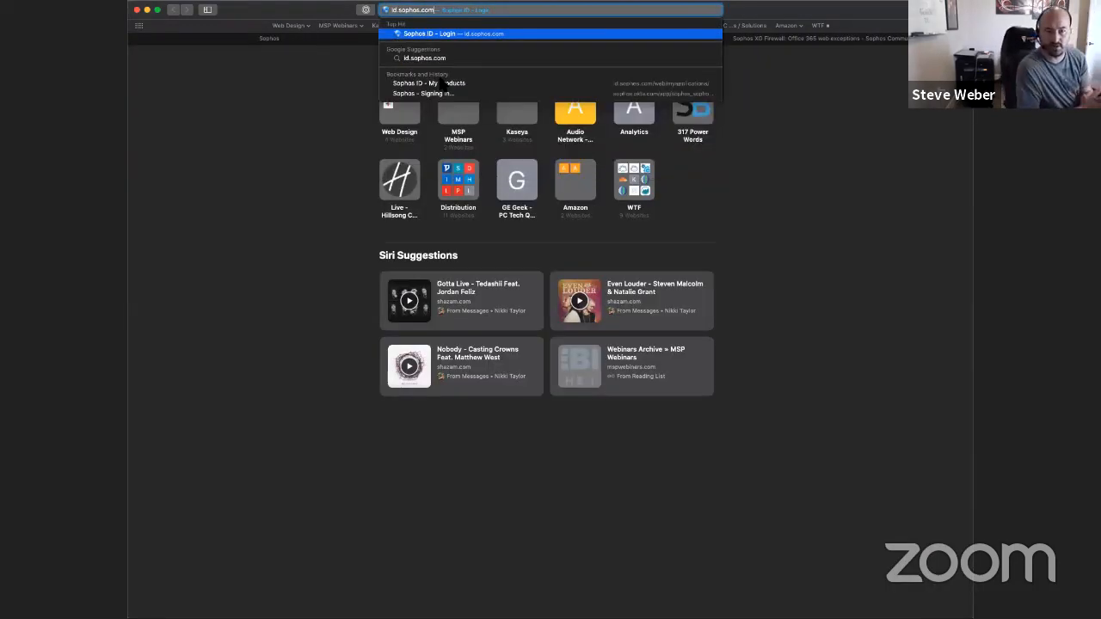
pyautogui.press('Return')
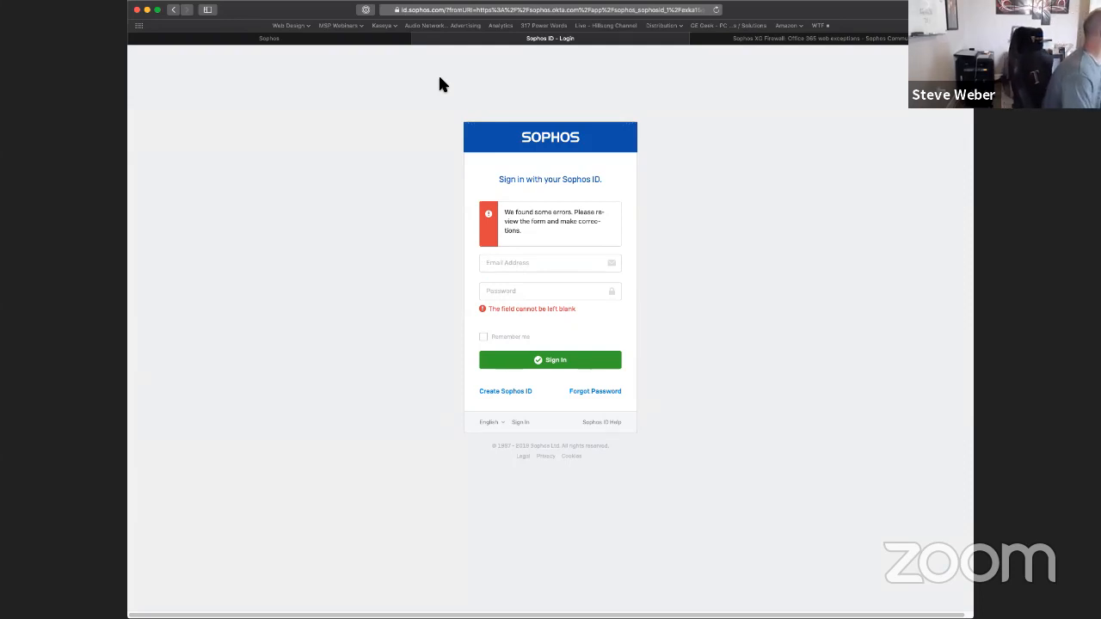
pyautogui.press('super+backslash')
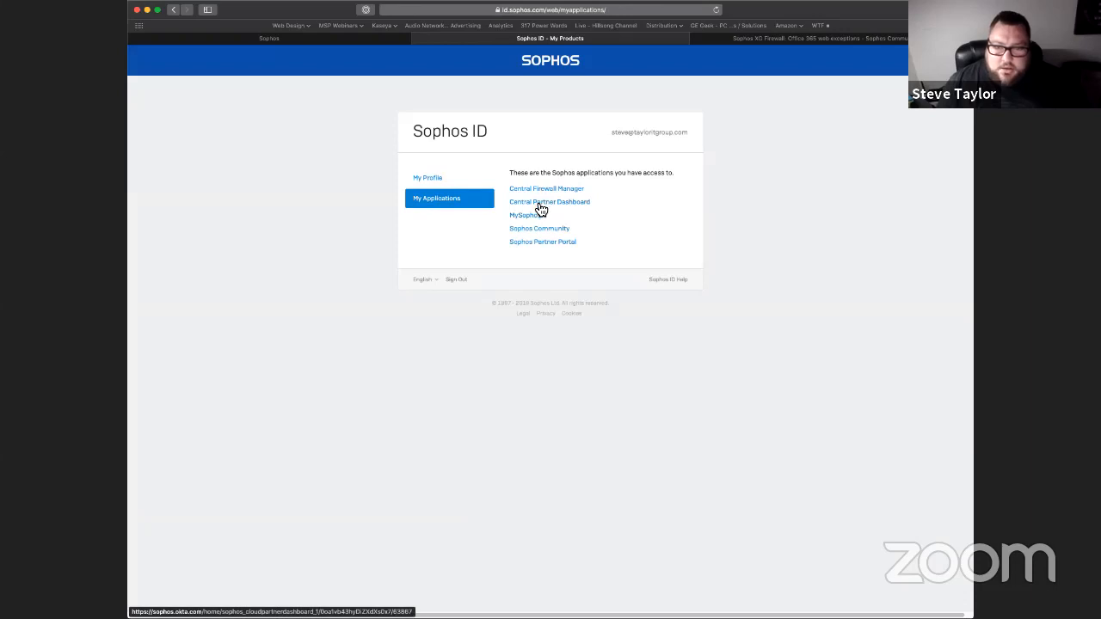
# Step: Open the Sophos Partner Portal, go to its home page and locate the account manager's contact details
pyautogui.click(522, 242)
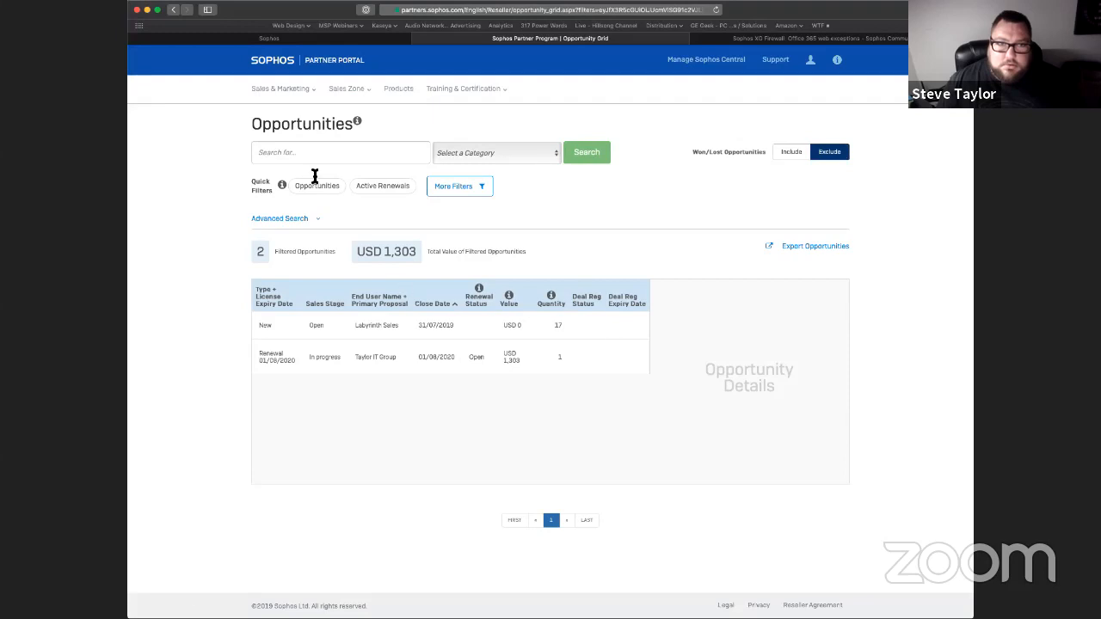
pyautogui.click(320, 68)
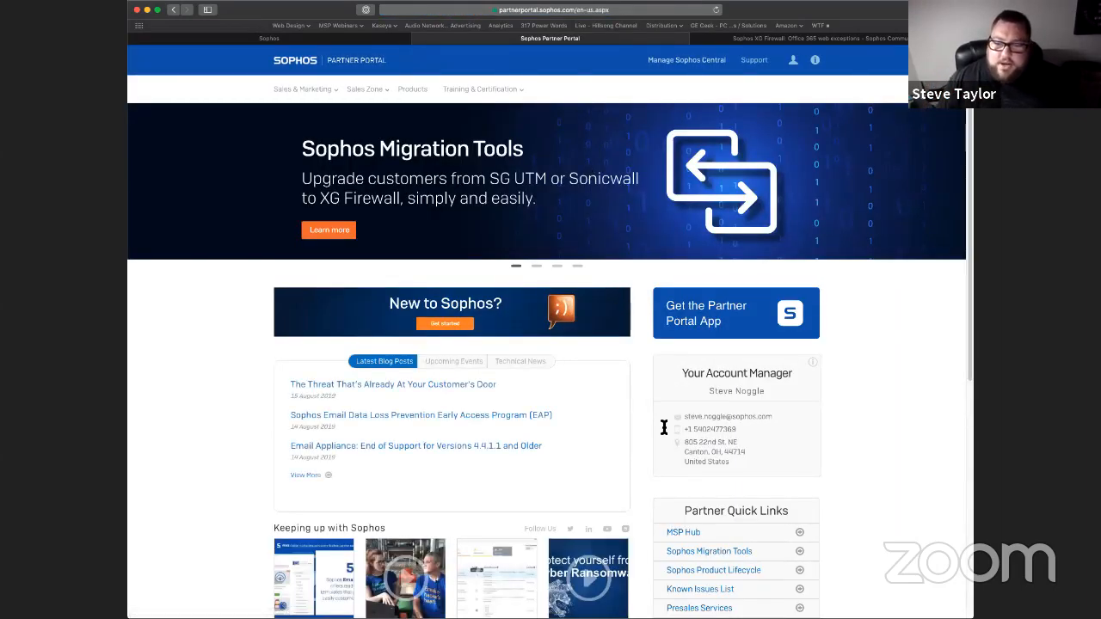
pyautogui.moveTo(755, 462); pyautogui.dragTo(681, 417)
pyautogui.click(752, 462)
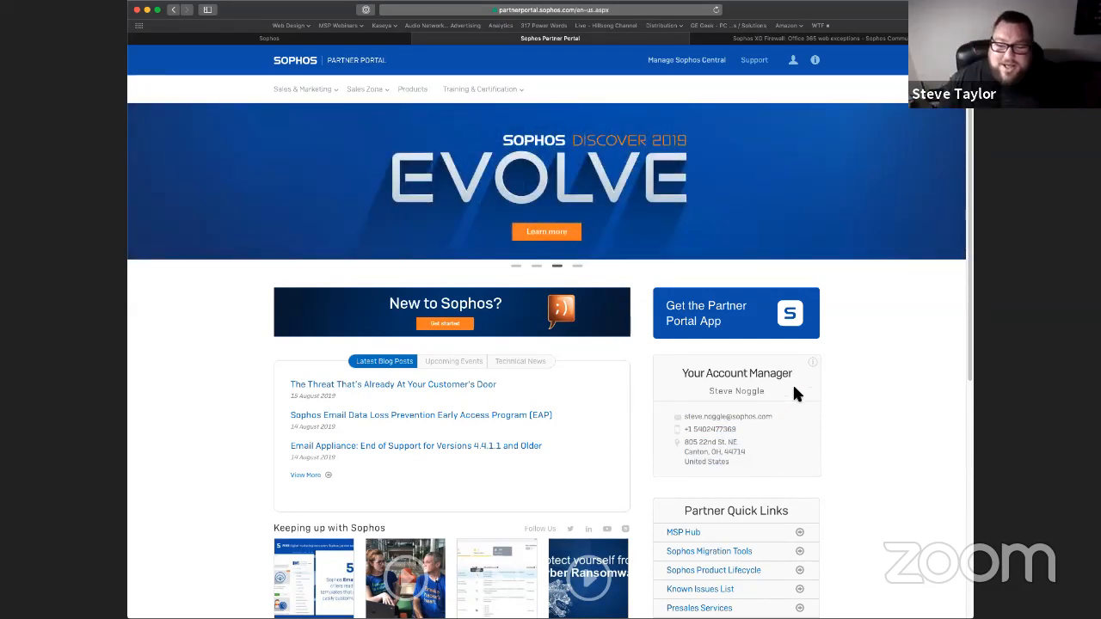
# Step: Look through the Partner Portal home page and the resources offered under Training & Certification, Sales & Marketing and Sales Zone
pyautogui.scroll(-3, 793, 386)
pyautogui.scroll(-5, 796, 393)
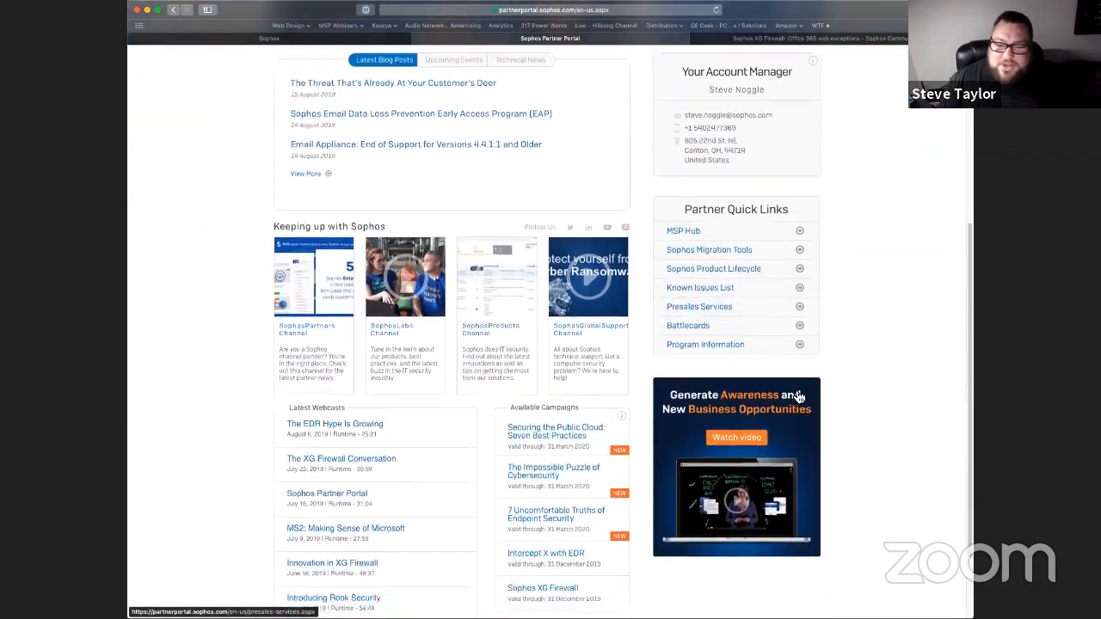
pyautogui.scroll(4, 799, 397)
pyautogui.scroll(4, 800, 397)
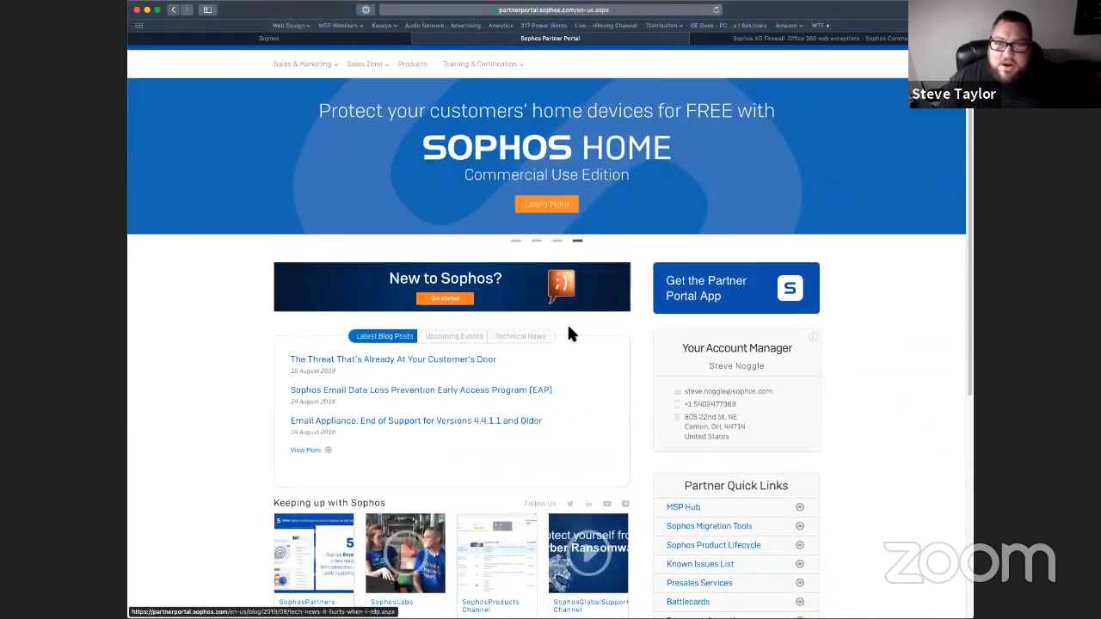
pyautogui.moveTo(493, 91)
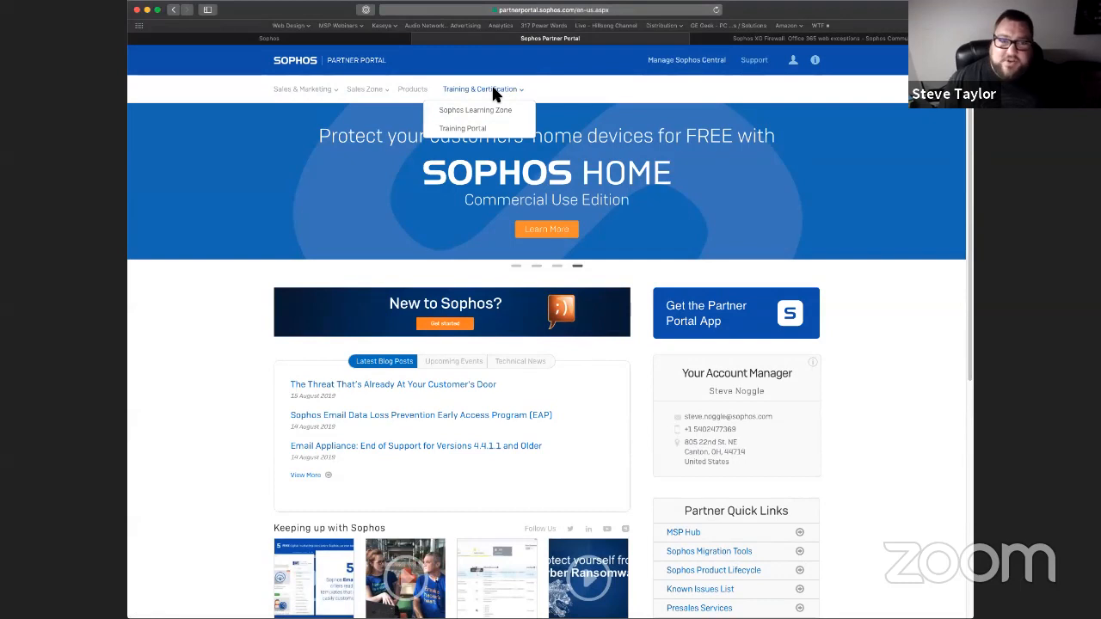
pyautogui.moveTo(315, 91)
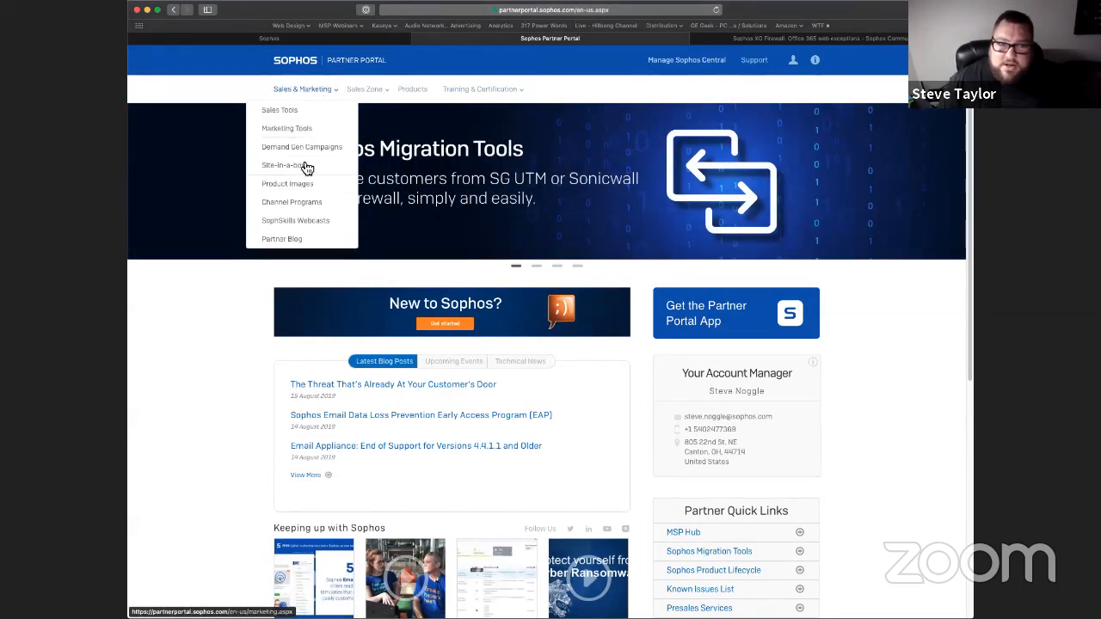
pyautogui.moveTo(373, 85)
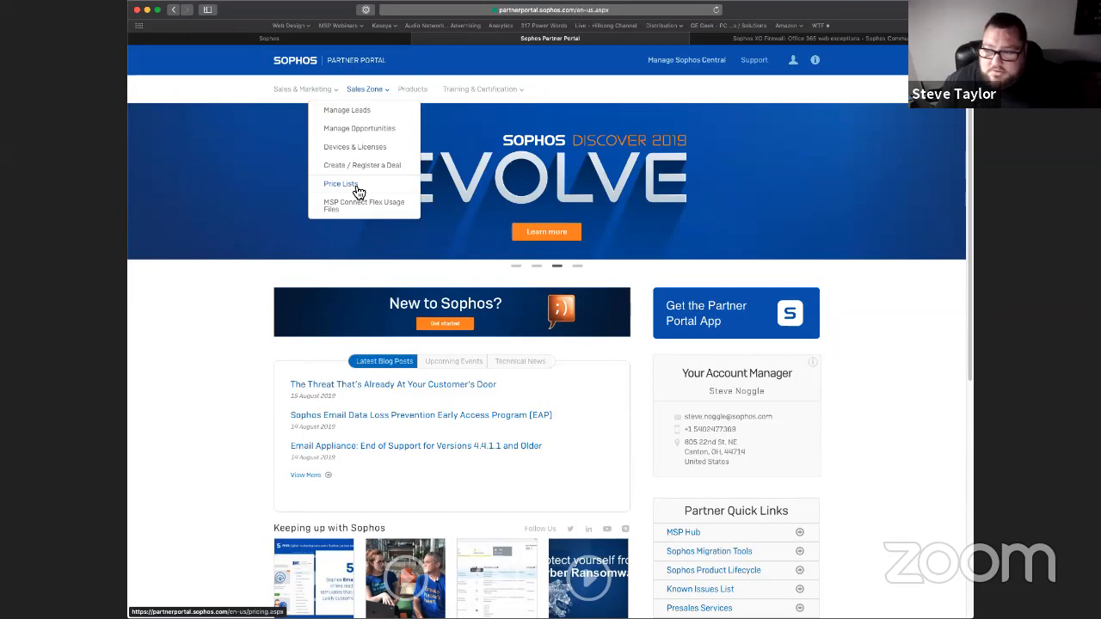
pyautogui.click(269, 203)
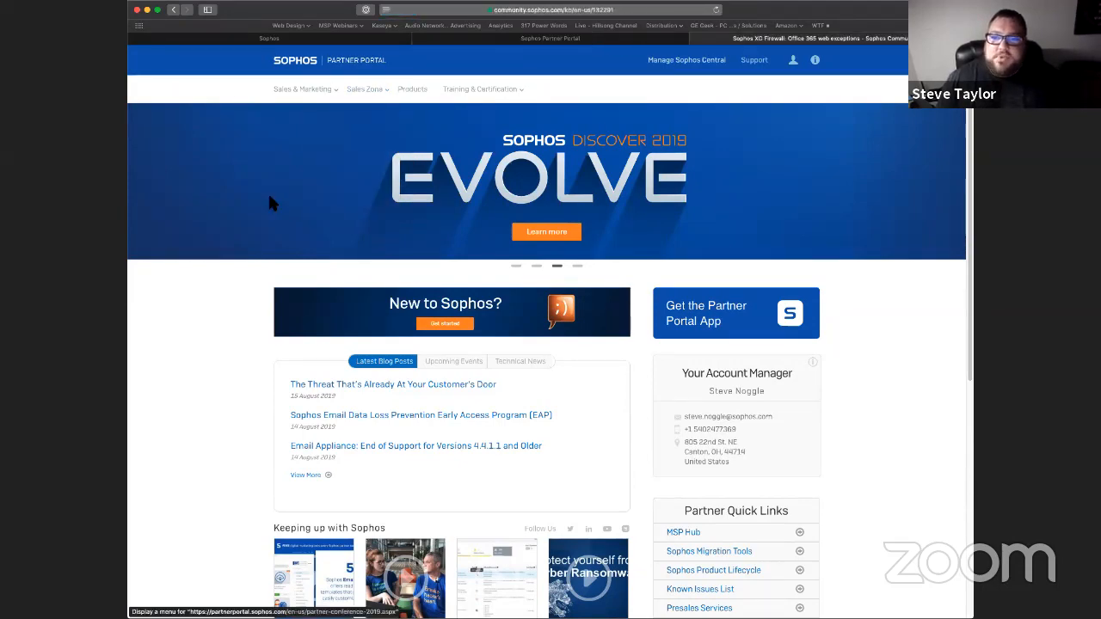
# Step: Return to the Sophos XG firewall page and save the VoIP Guarantee traffic shaping policy
pyautogui.hotkey('ctrl', 'Tab')
pyautogui.hotkey('ctrl', 'Tab')
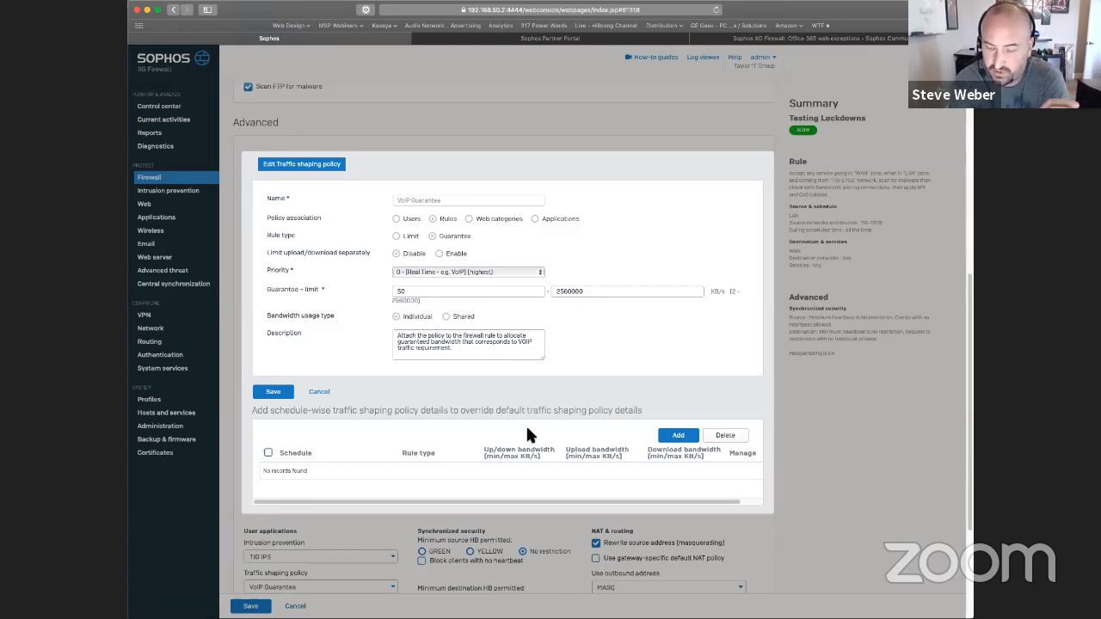
pyautogui.click(289, 396)
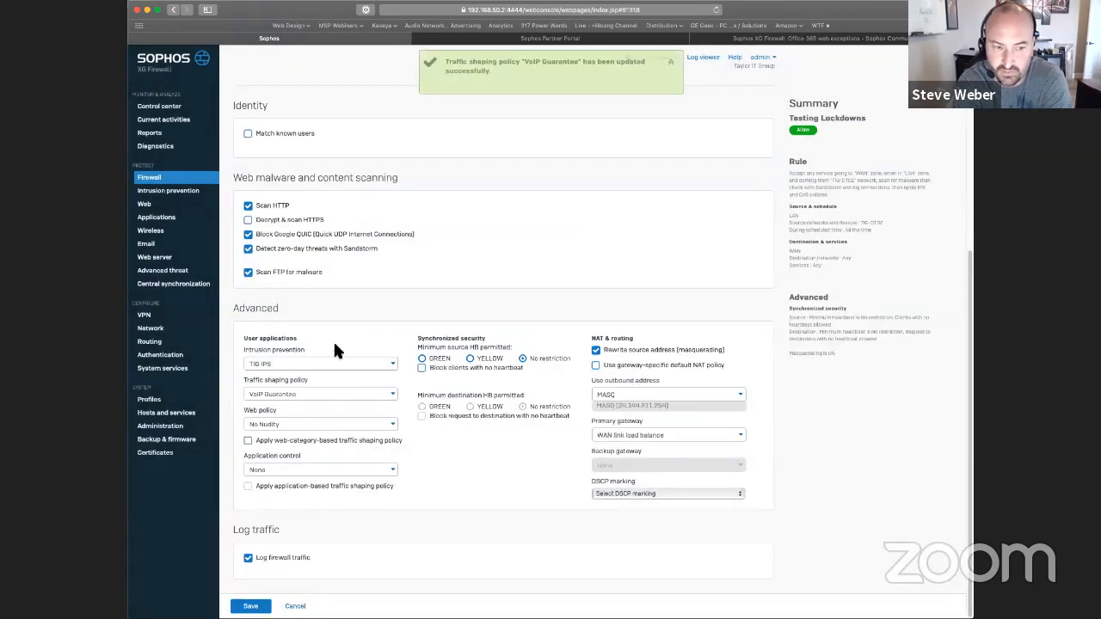
# Step: Set the Testing Lockdowns rule's traffic shaping policy to None and look over the rule's source, destination, scanning and advanced settings
pyautogui.click(278, 396)
pyautogui.click(260, 427)
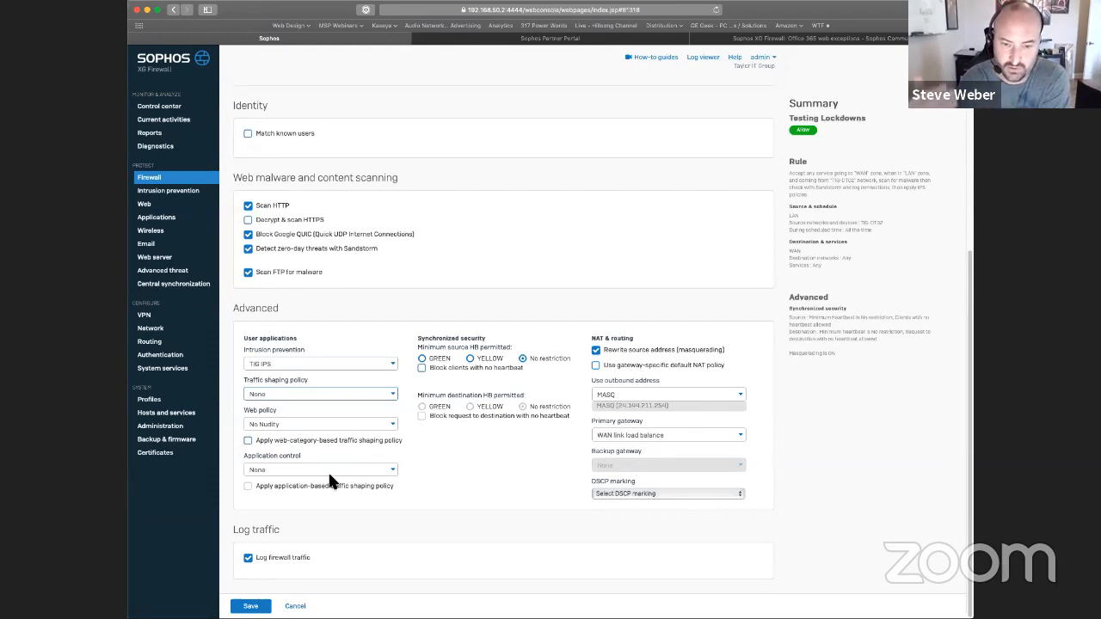
pyautogui.scroll(5, 368, 310)
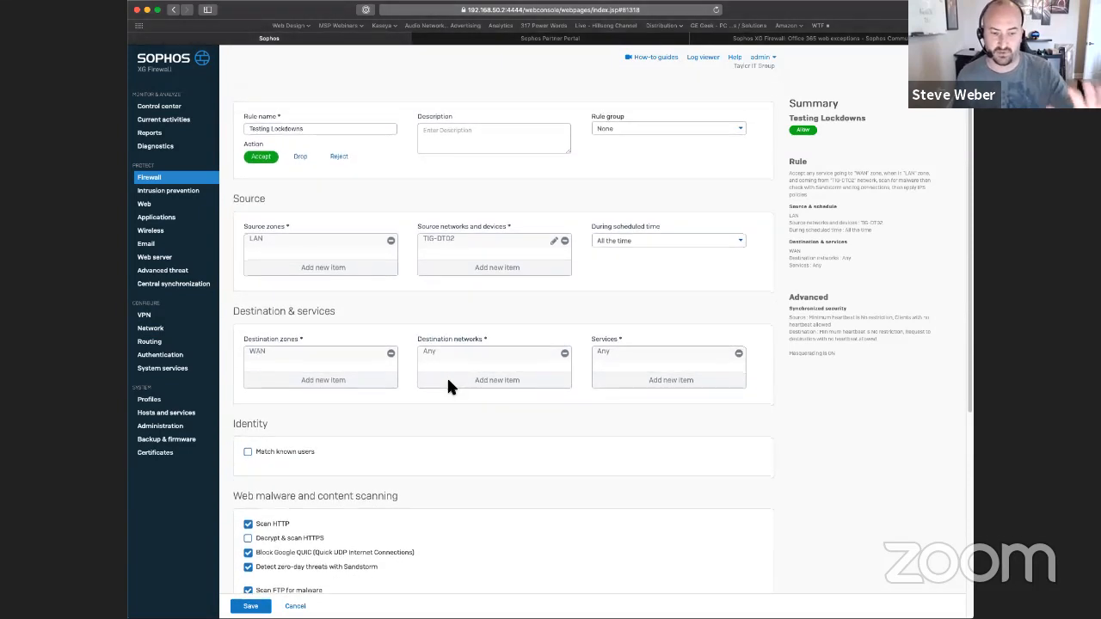
pyautogui.scroll(-3, 448, 382)
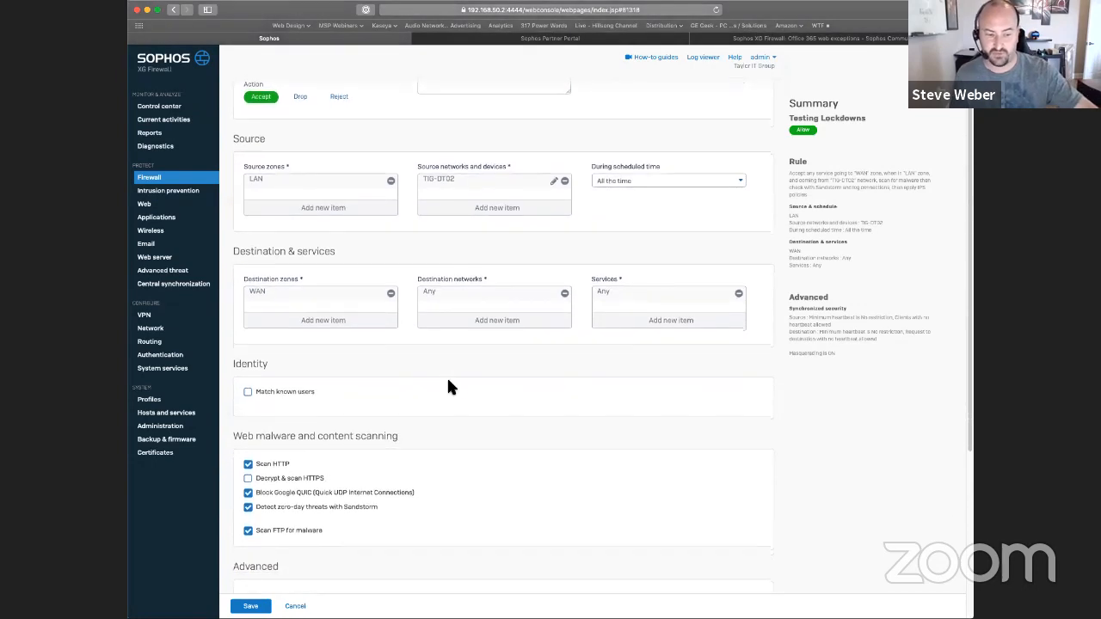
pyautogui.scroll(-5, 448, 388)
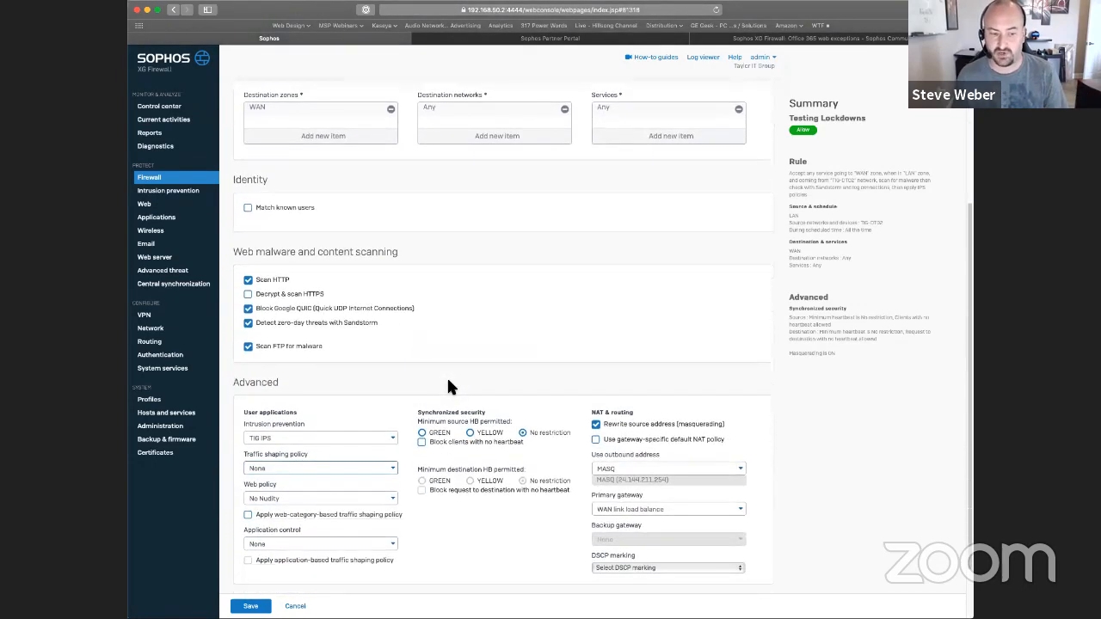
pyautogui.scroll(-1, 446, 382)
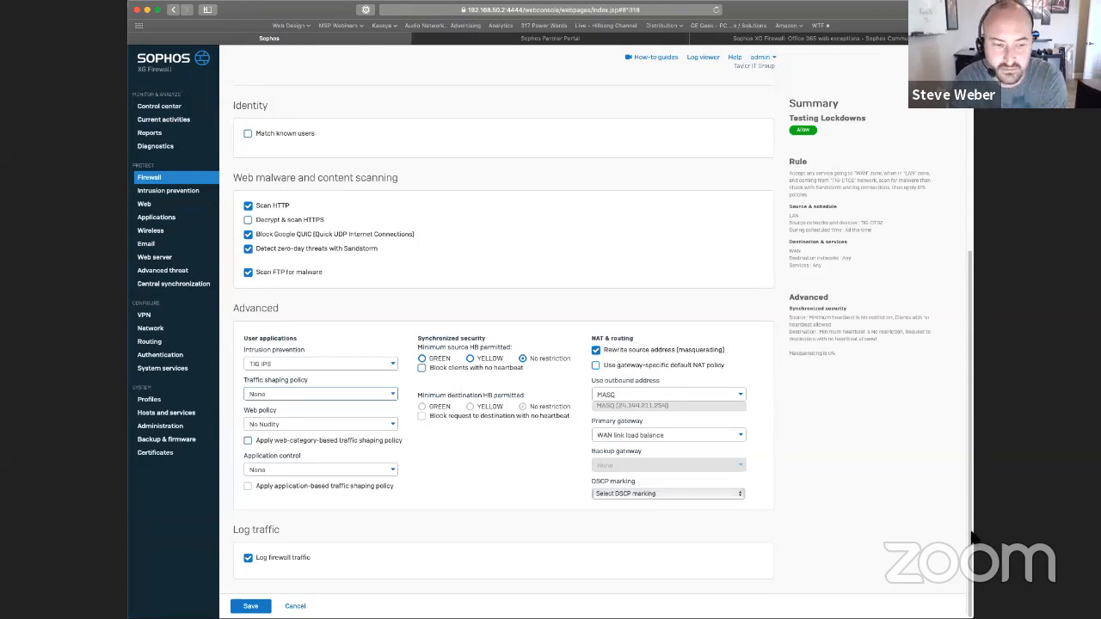
pyautogui.click(503, 493)
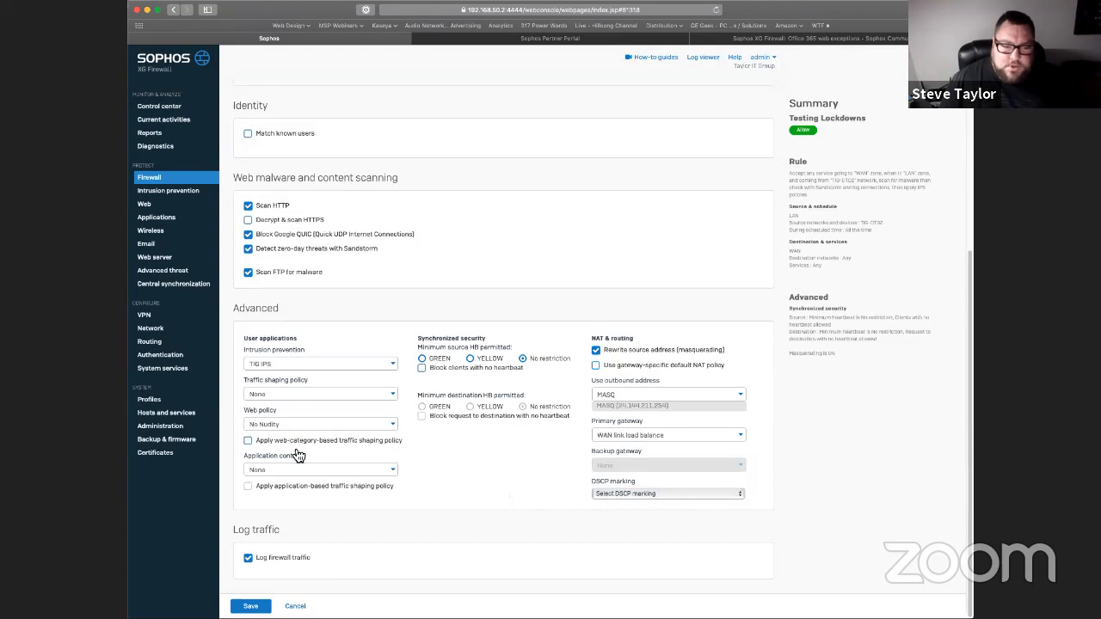
# Step: Open the Block generally unwanted apps application filter policy for editing from the rule's application control options
pyautogui.click(301, 475)
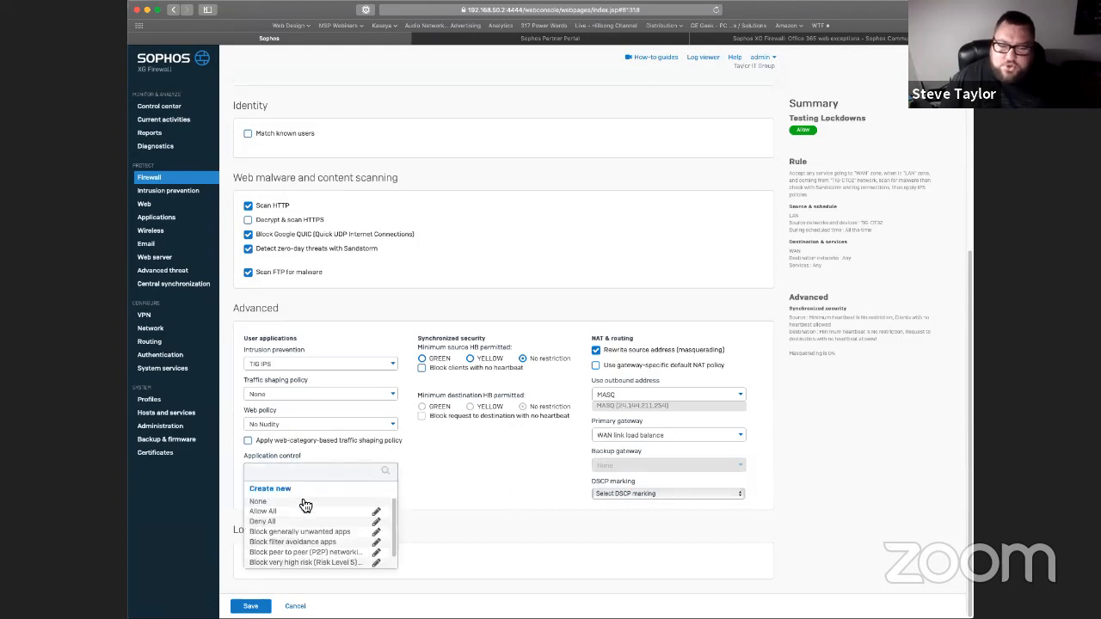
pyautogui.scroll(-1, 319, 539)
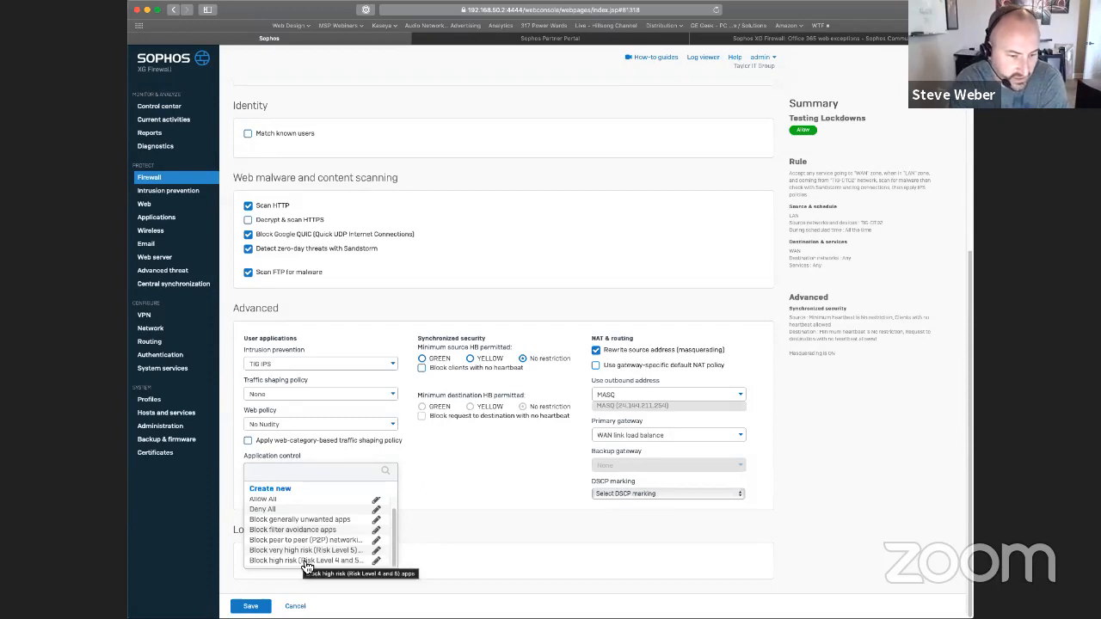
pyautogui.click(377, 529)
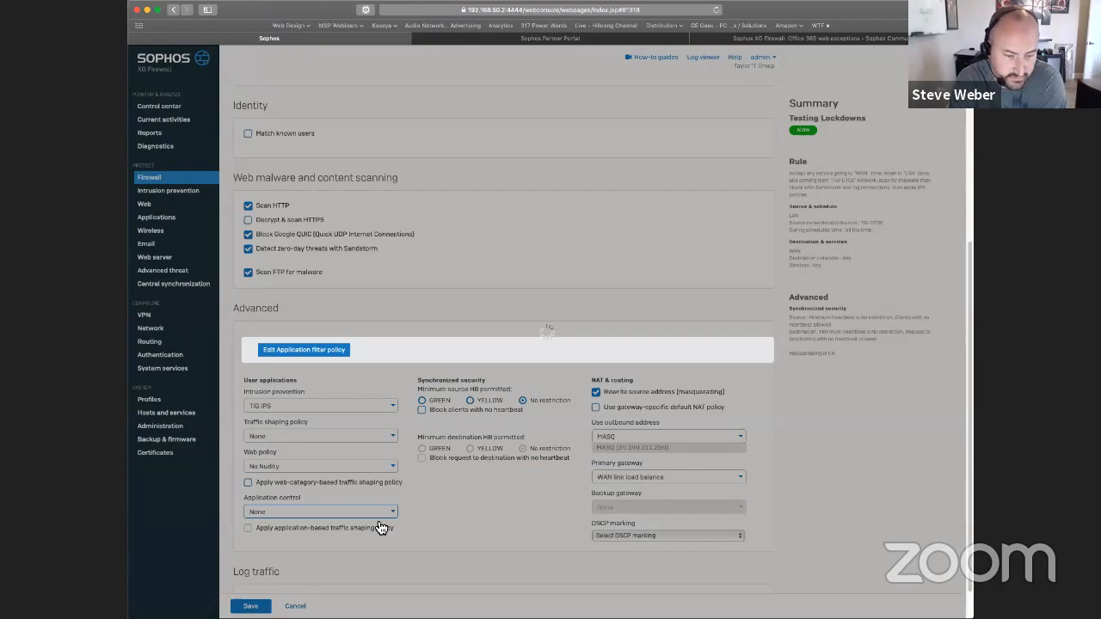
pyautogui.scroll(-2, 448, 434)
pyautogui.scroll(-6, 455, 475)
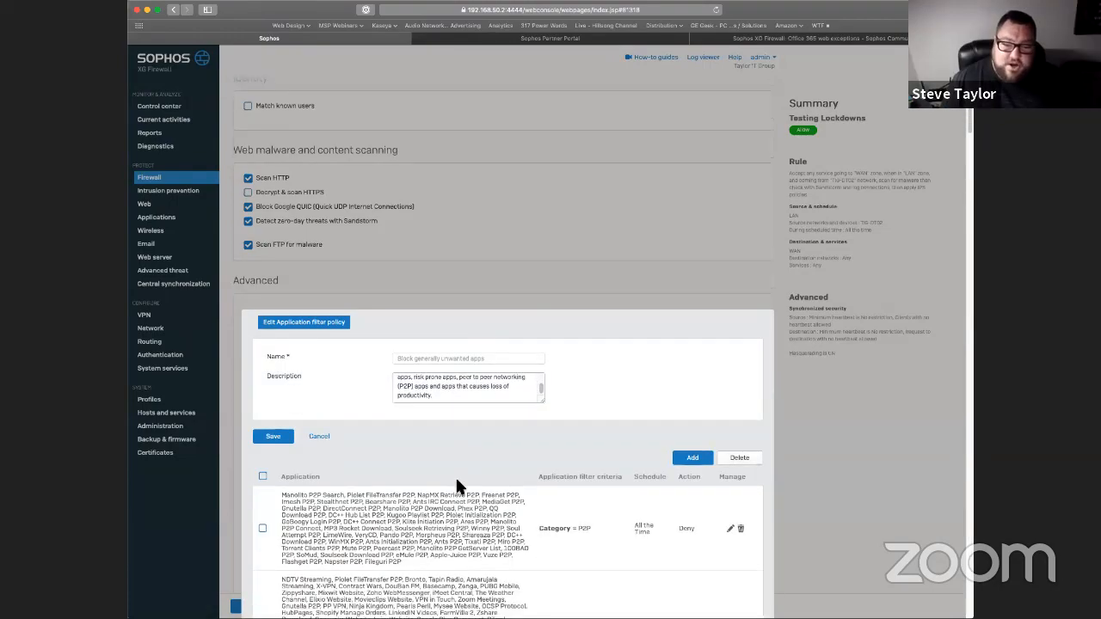
# Step: Examine the applications denied under the P2P and Loss of productivity criteria, highlighting the Windows Store entry
pyautogui.scroll(-4, 457, 482)
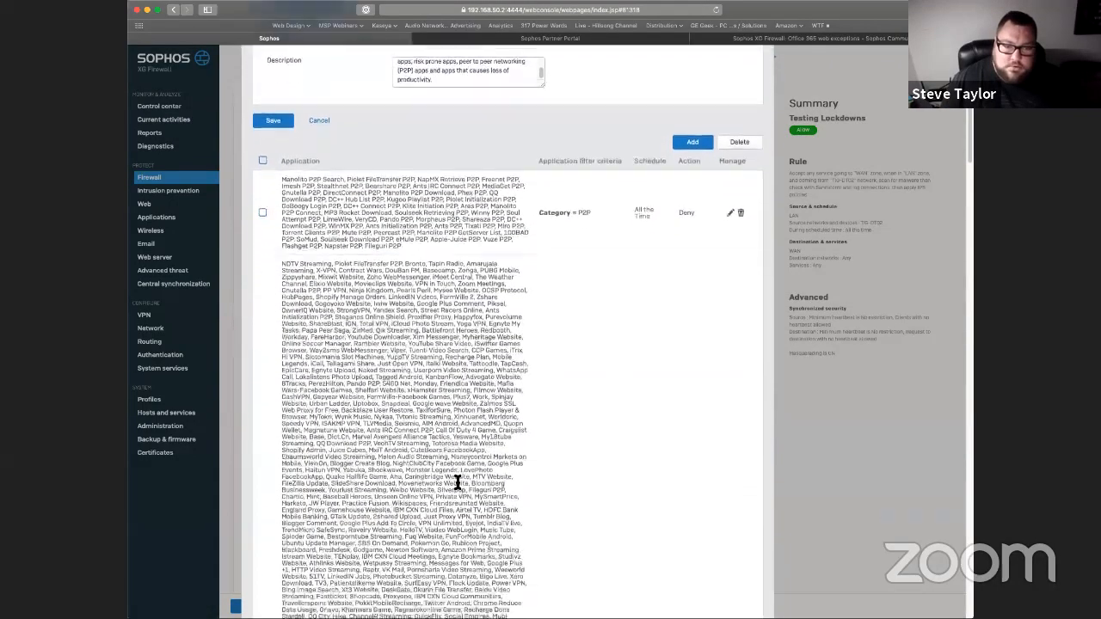
pyautogui.scroll(-4, 457, 482)
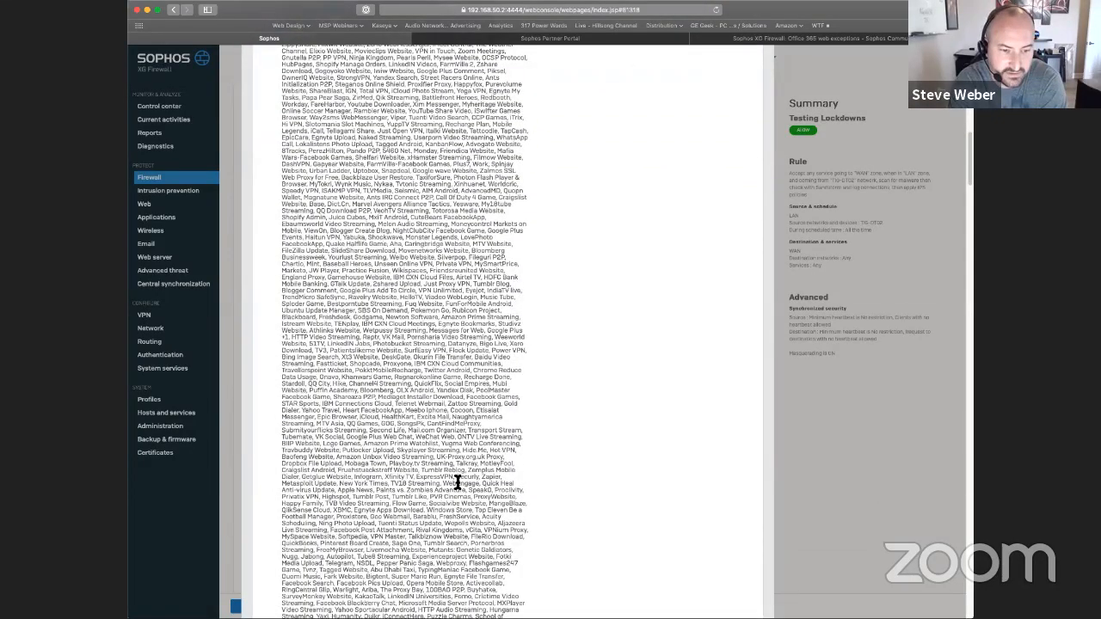
pyautogui.scroll(-9, 457, 484)
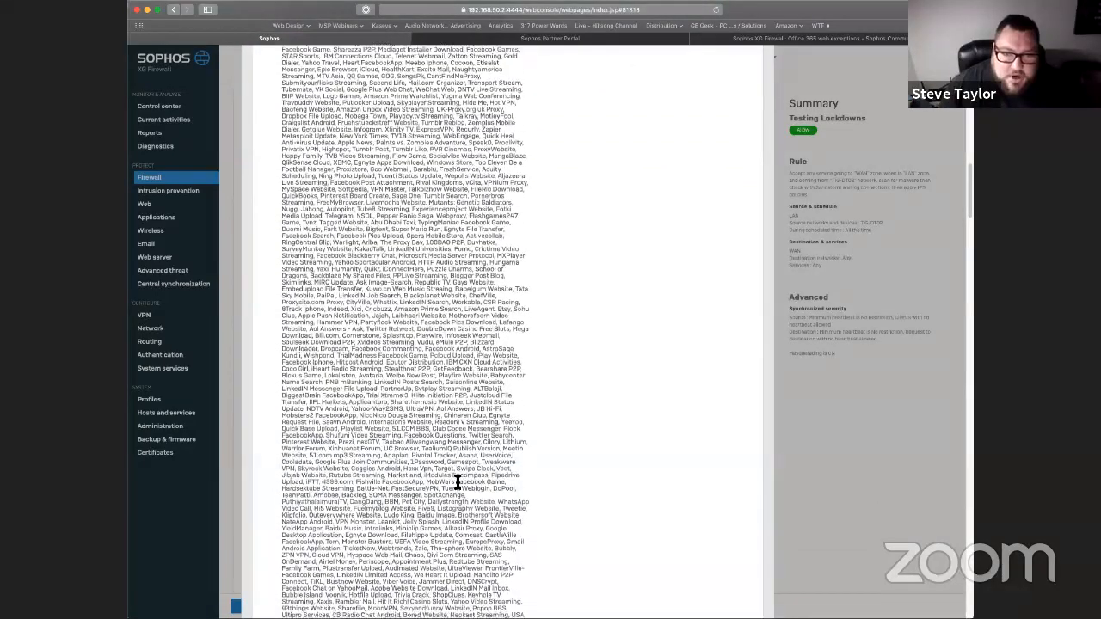
pyautogui.scroll(-1, 457, 484)
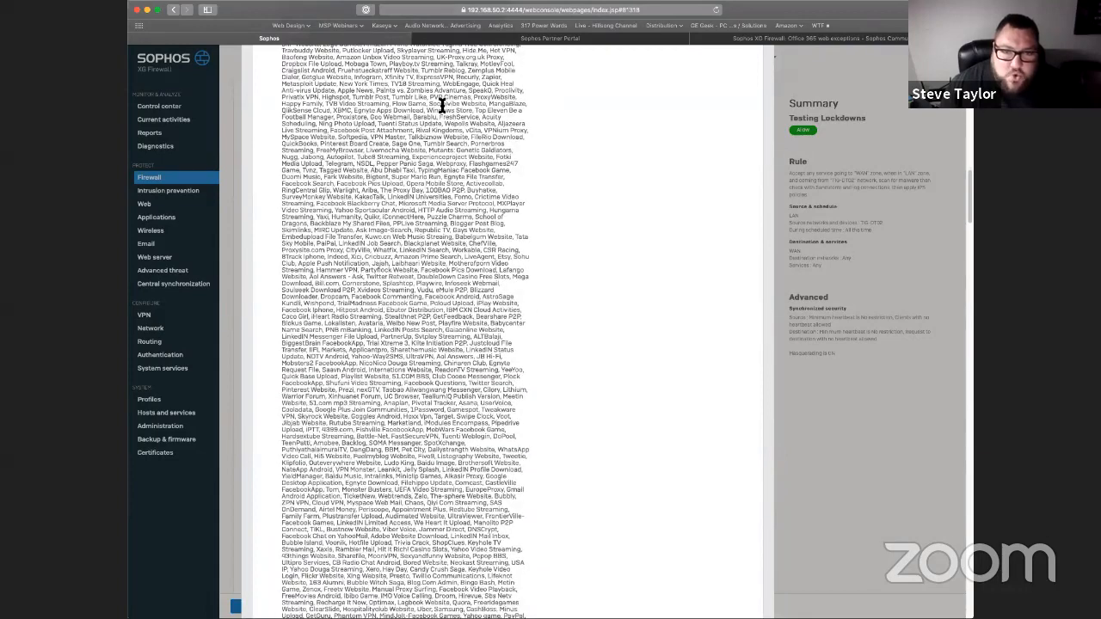
pyautogui.moveTo(428, 110); pyautogui.dragTo(472, 111)
pyautogui.scroll(-5, 458, 491)
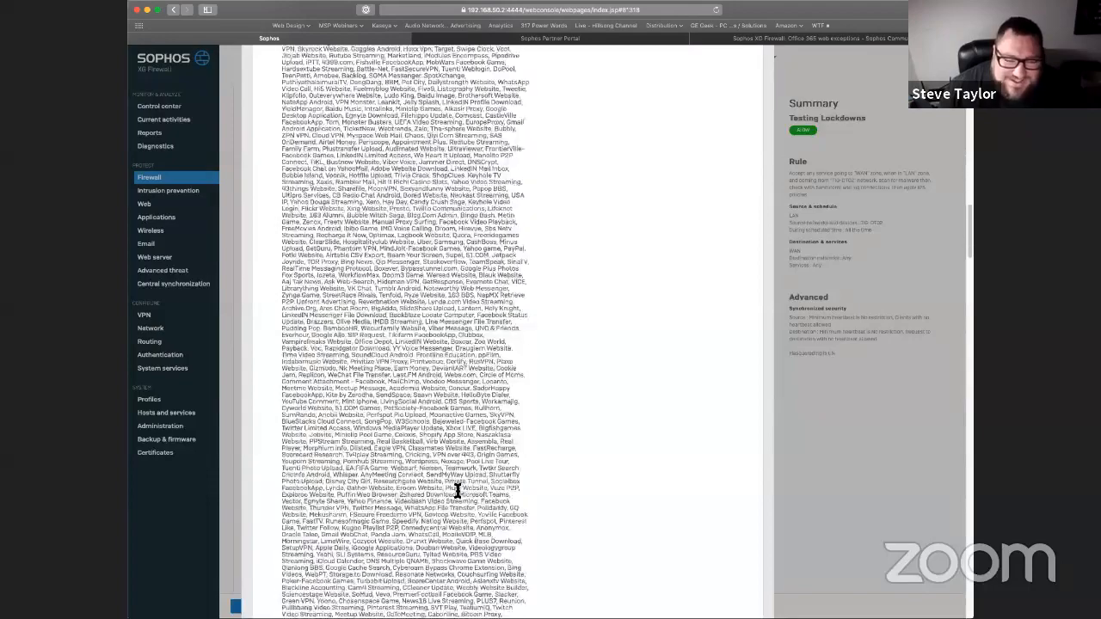
pyautogui.scroll(18, 458, 492)
pyautogui.scroll(-6, 457, 495)
pyautogui.scroll(-4, 458, 497)
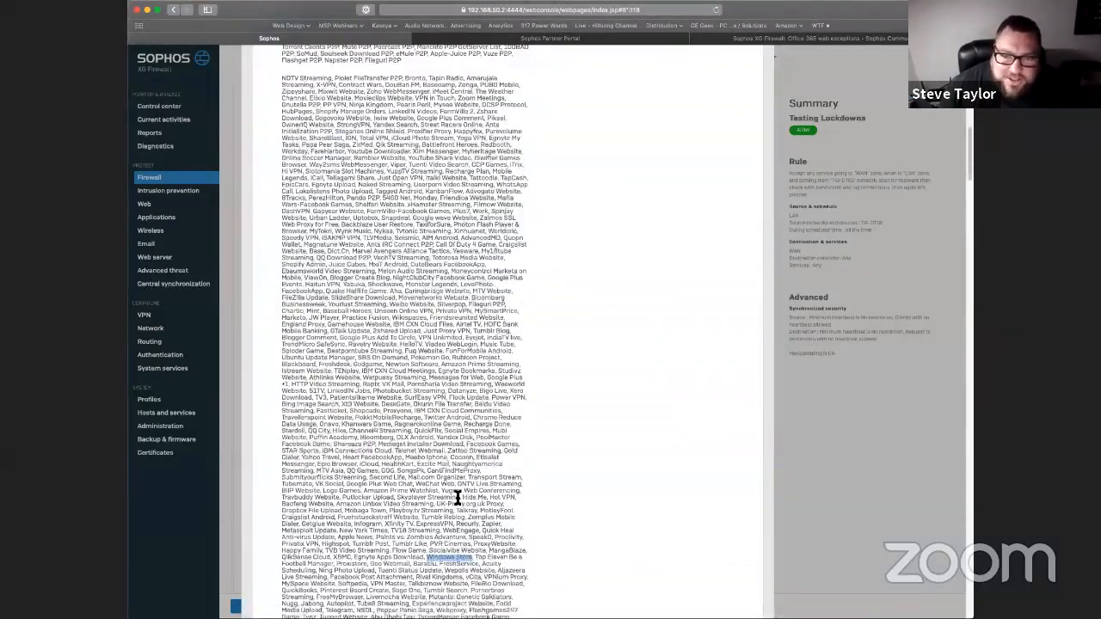
pyautogui.scroll(5, 458, 497)
pyautogui.scroll(-3, 458, 497)
pyautogui.scroll(-10, 458, 497)
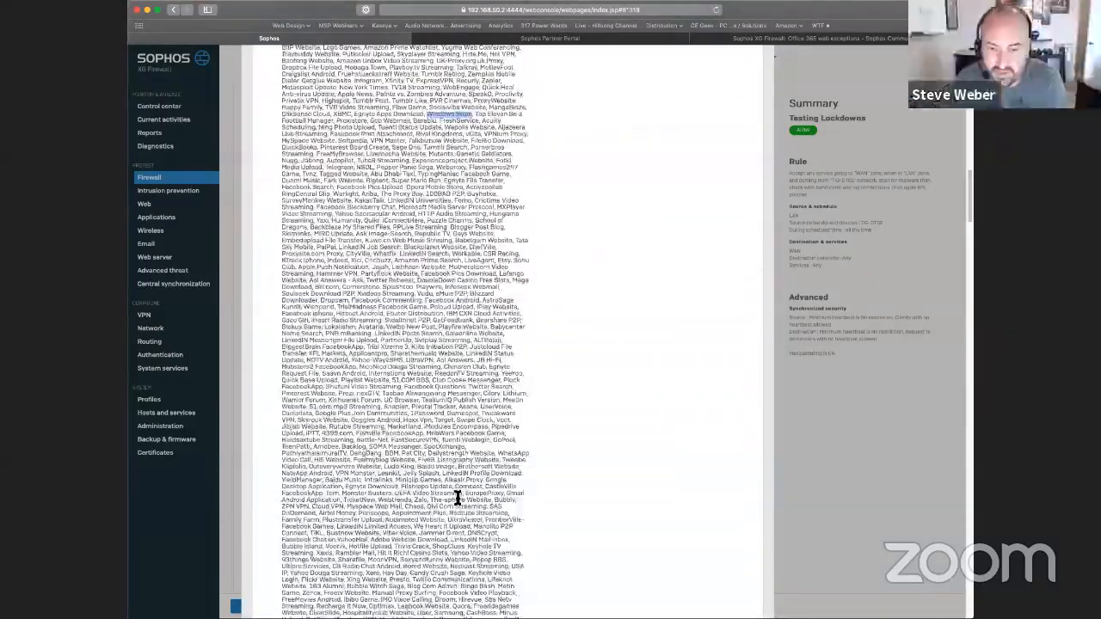
pyautogui.scroll(1, 590, 103)
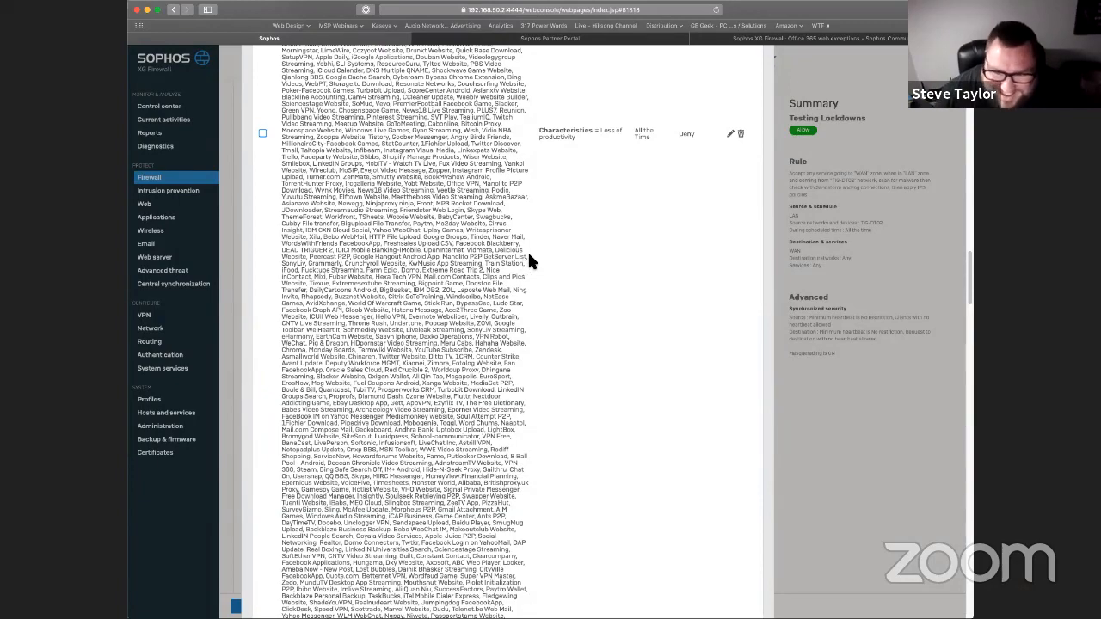
pyautogui.scroll(-10, 529, 257)
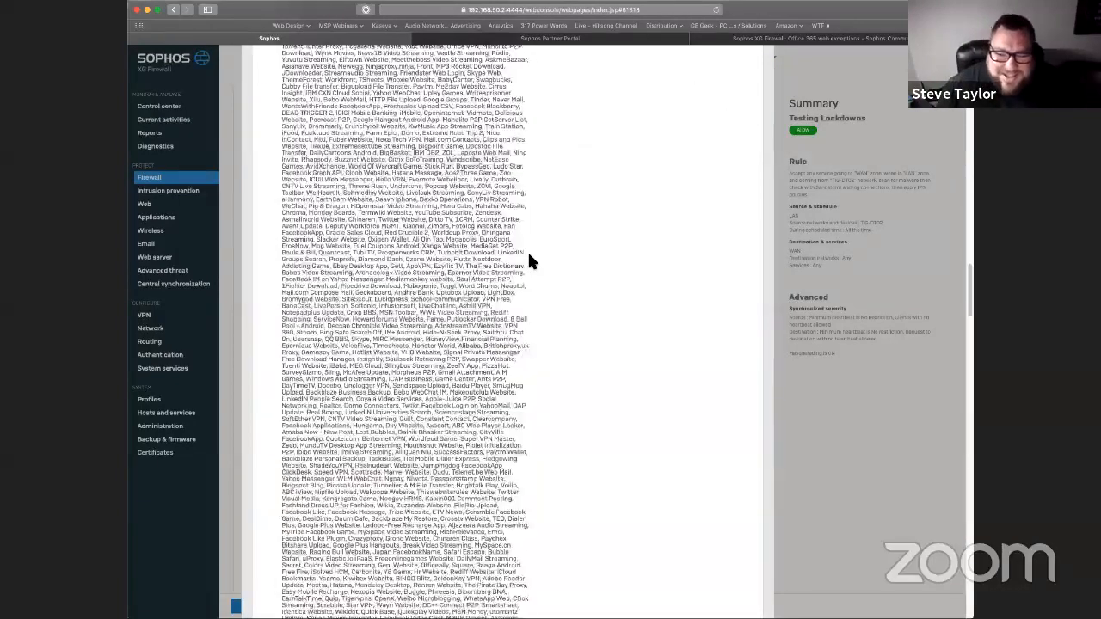
pyautogui.scroll(-10, 529, 262)
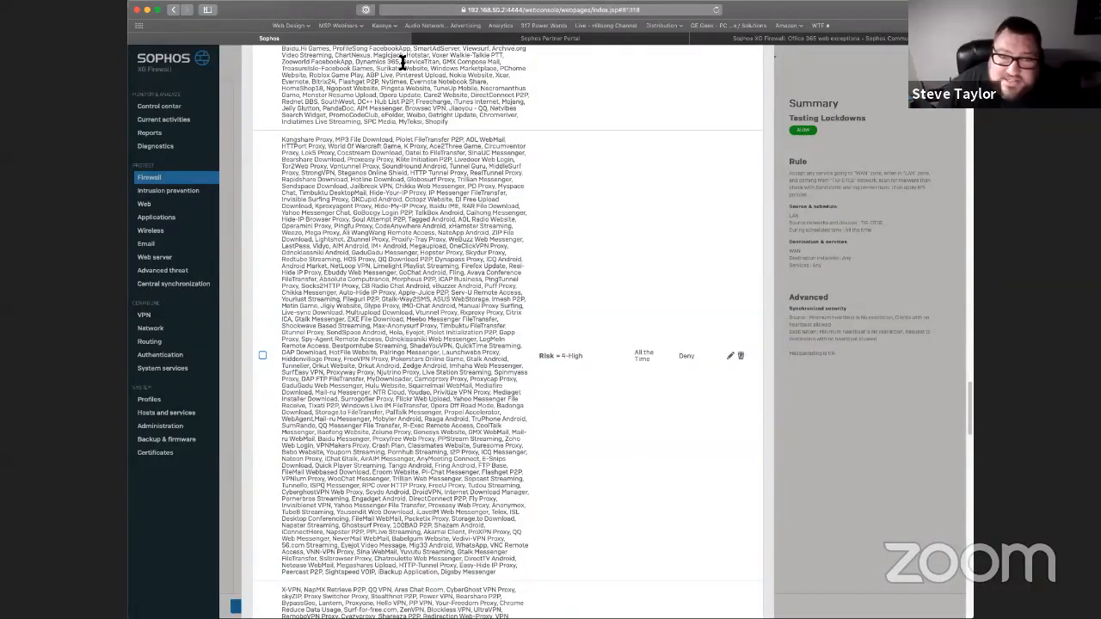
# Step: Examine the policy's 4-High risk, 5-Very High risk and Proxy and Tunnel entries, and close it without saving
pyautogui.scroll(2, 435, 152)
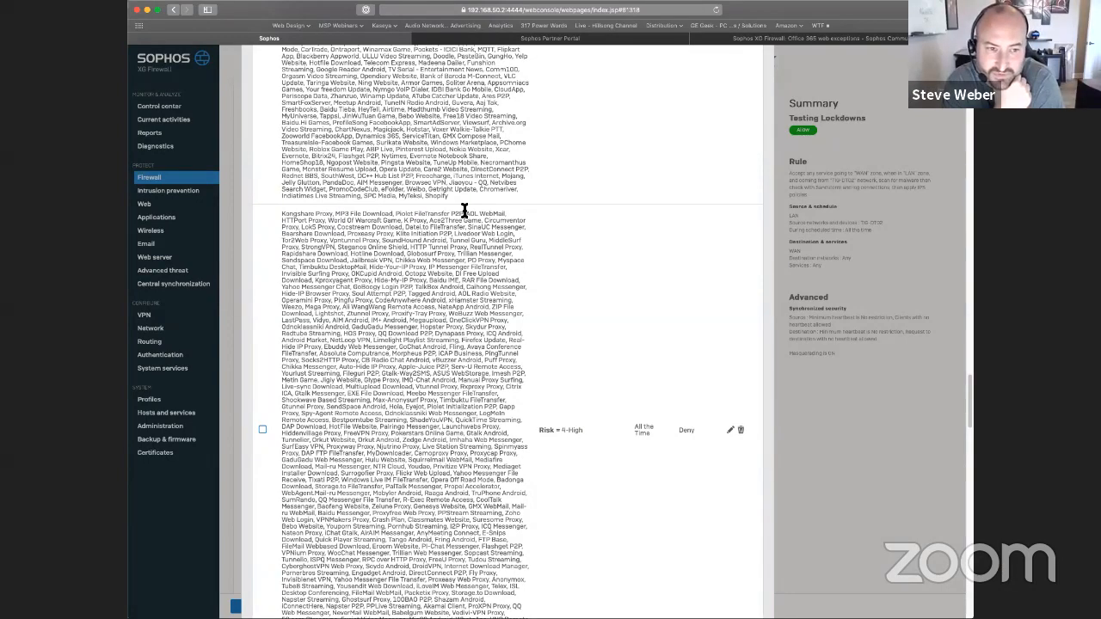
pyautogui.scroll(1, 464, 211)
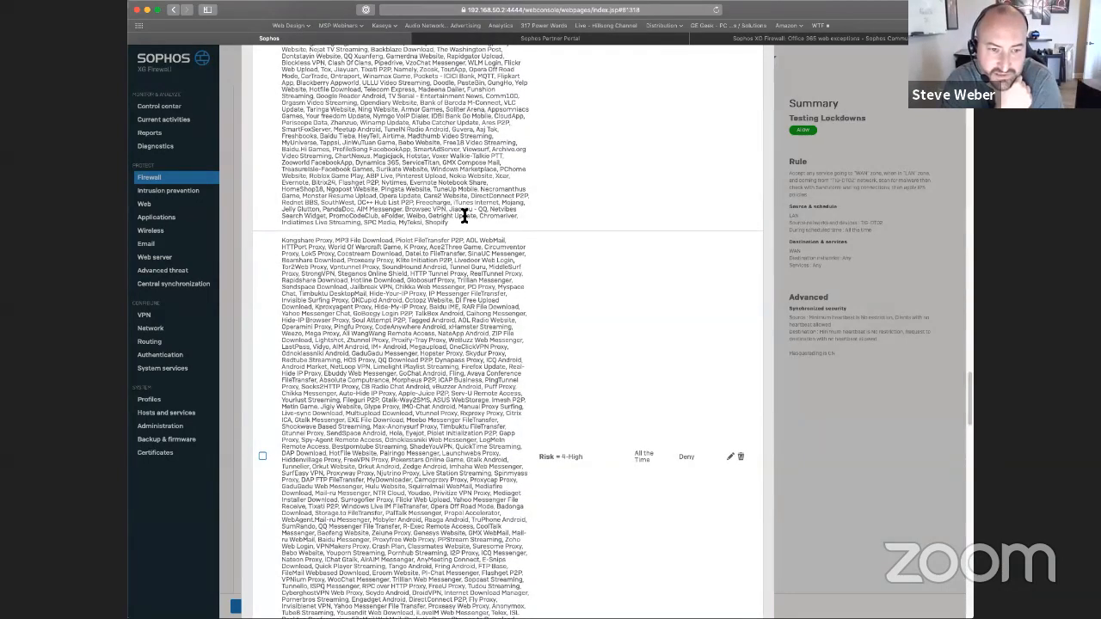
pyautogui.scroll(-9, 464, 215)
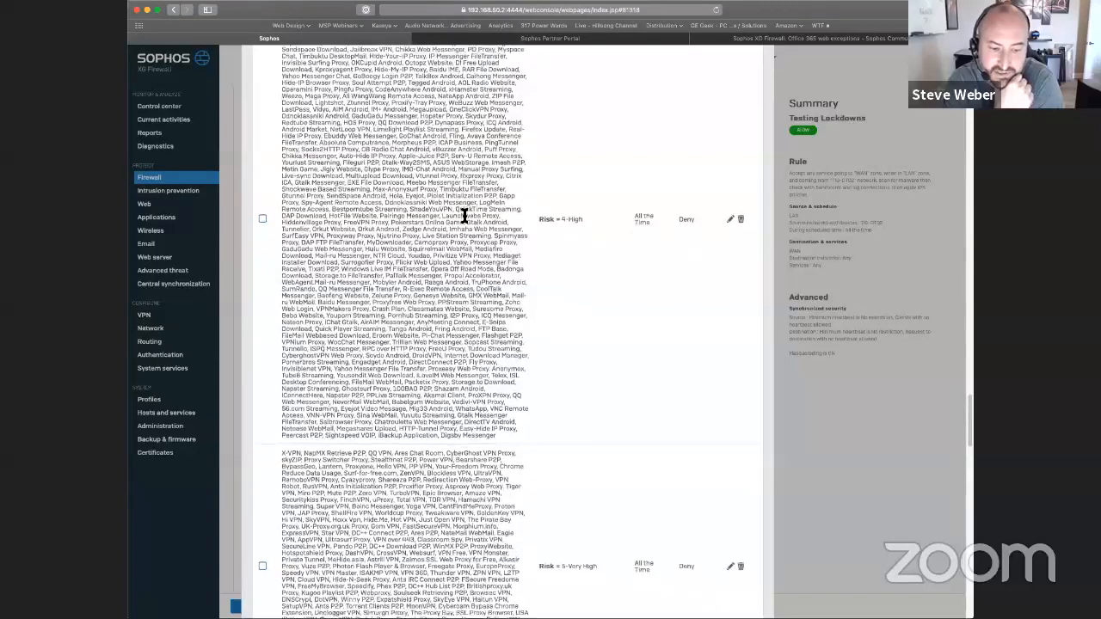
pyautogui.scroll(-1, 465, 217)
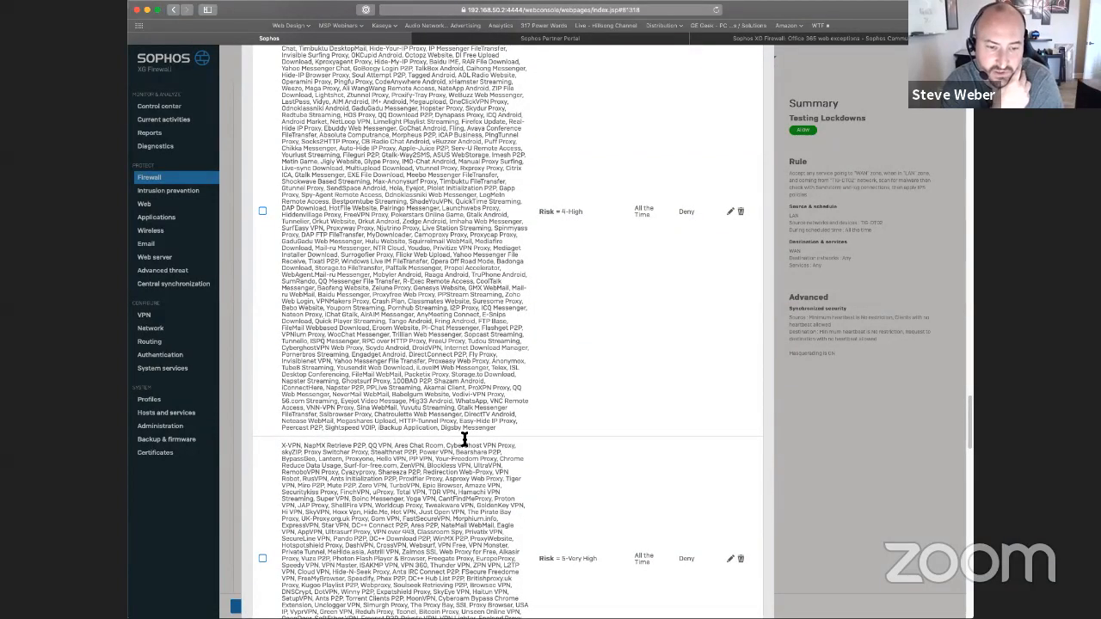
pyautogui.scroll(-19, 465, 440)
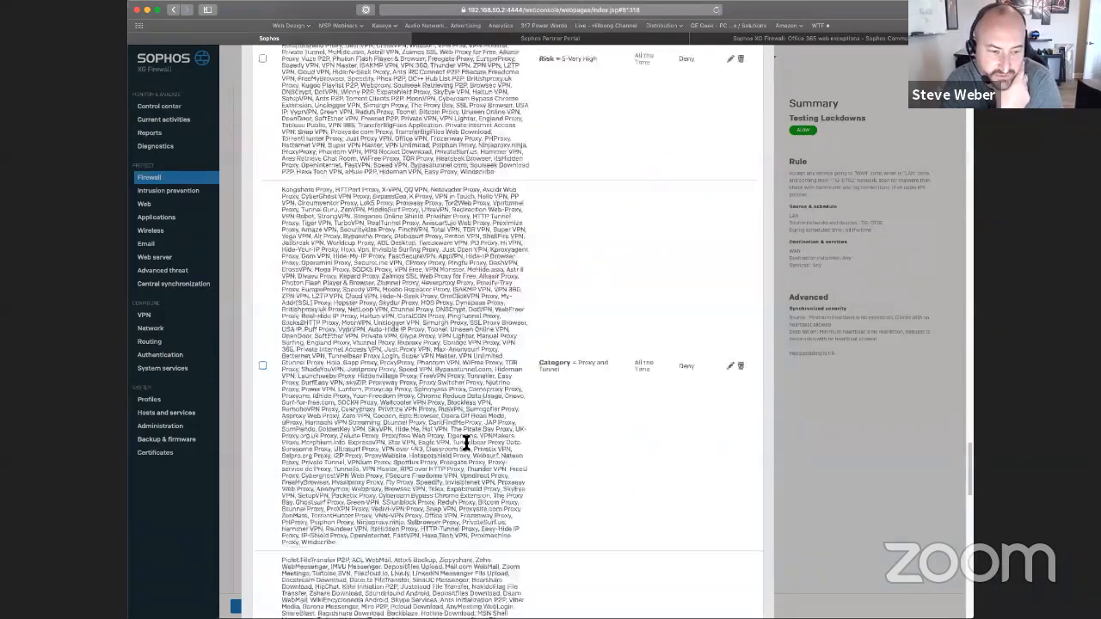
pyautogui.scroll(-6, 466, 442)
pyautogui.scroll(-2, 465, 442)
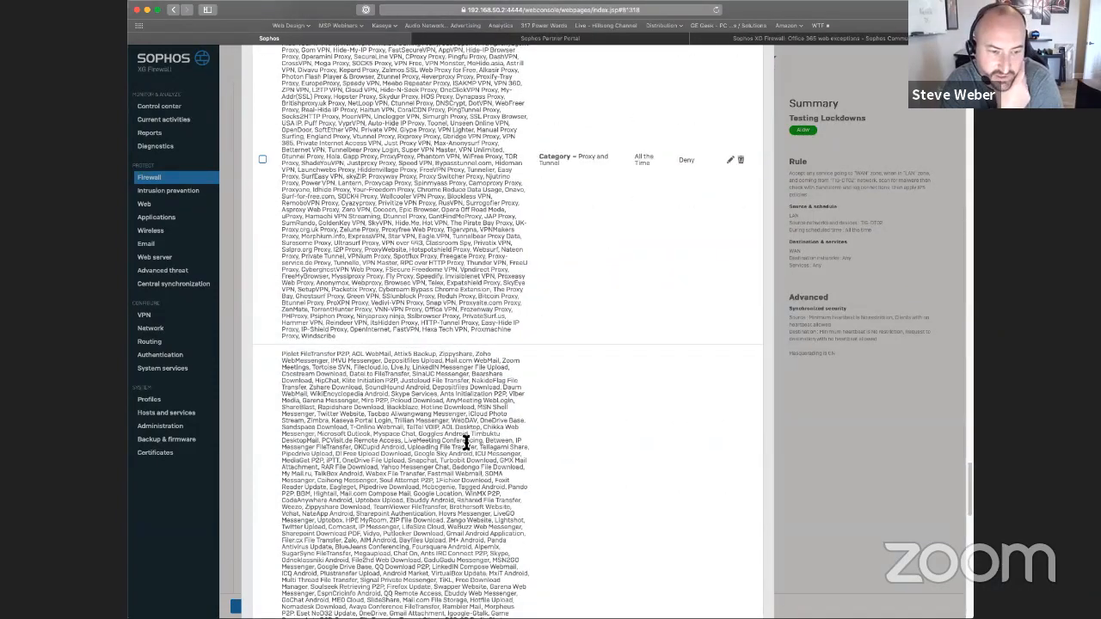
pyautogui.scroll(-20, 465, 442)
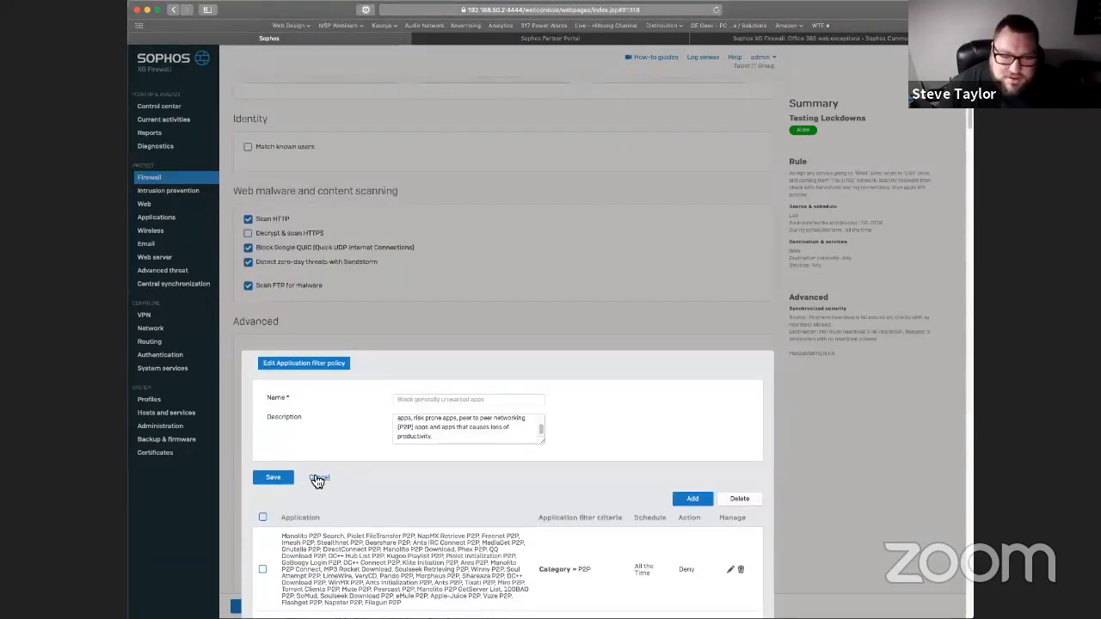
pyautogui.click(316, 476)
# Step: Create an application filter policy named Block Apps from the Allow All template for the rule's application control
pyautogui.click(314, 487)
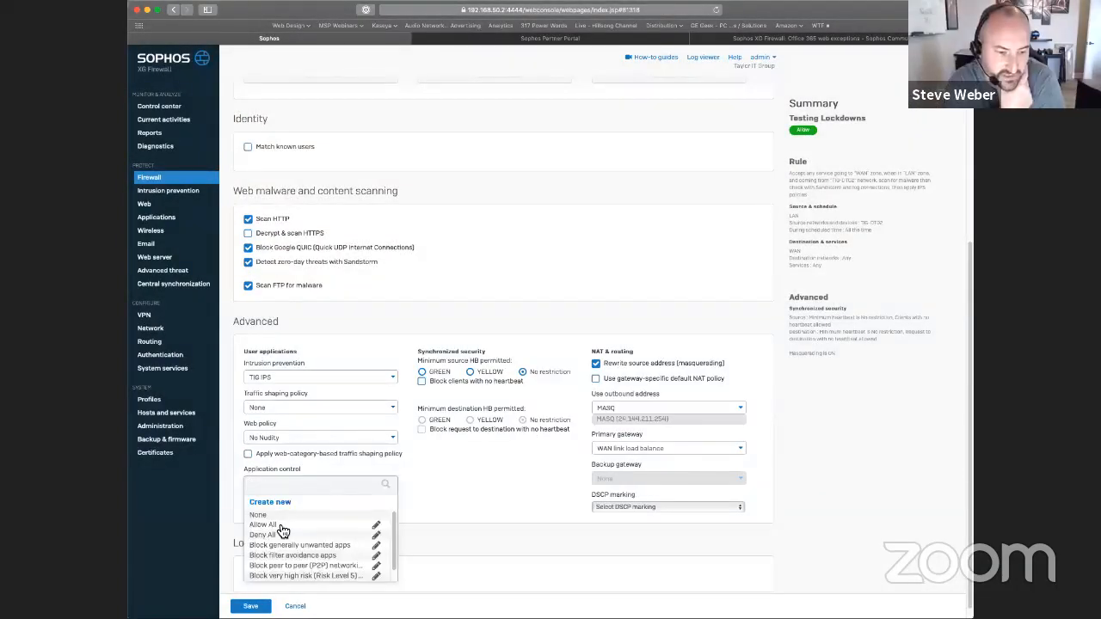
pyautogui.click(268, 503)
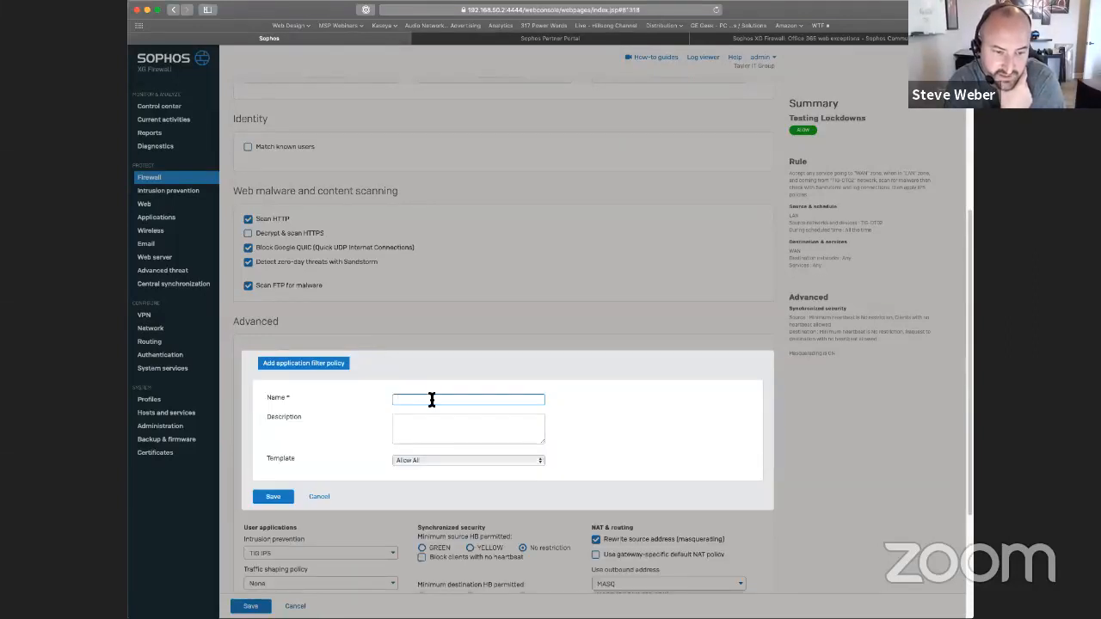
pyautogui.write('Block Apps')
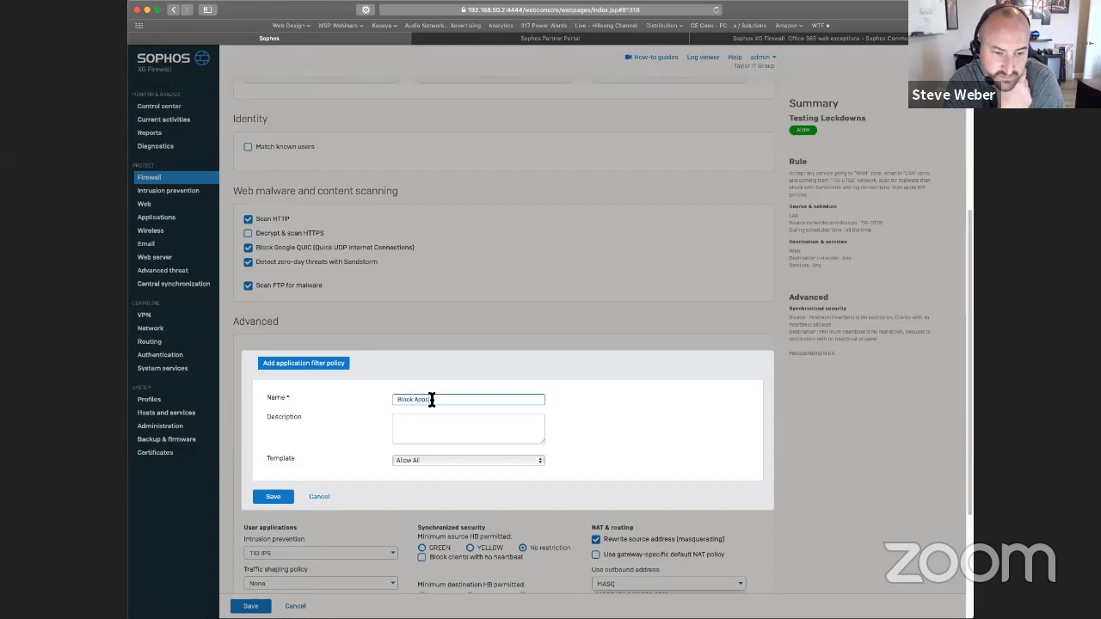
pyautogui.click(267, 502)
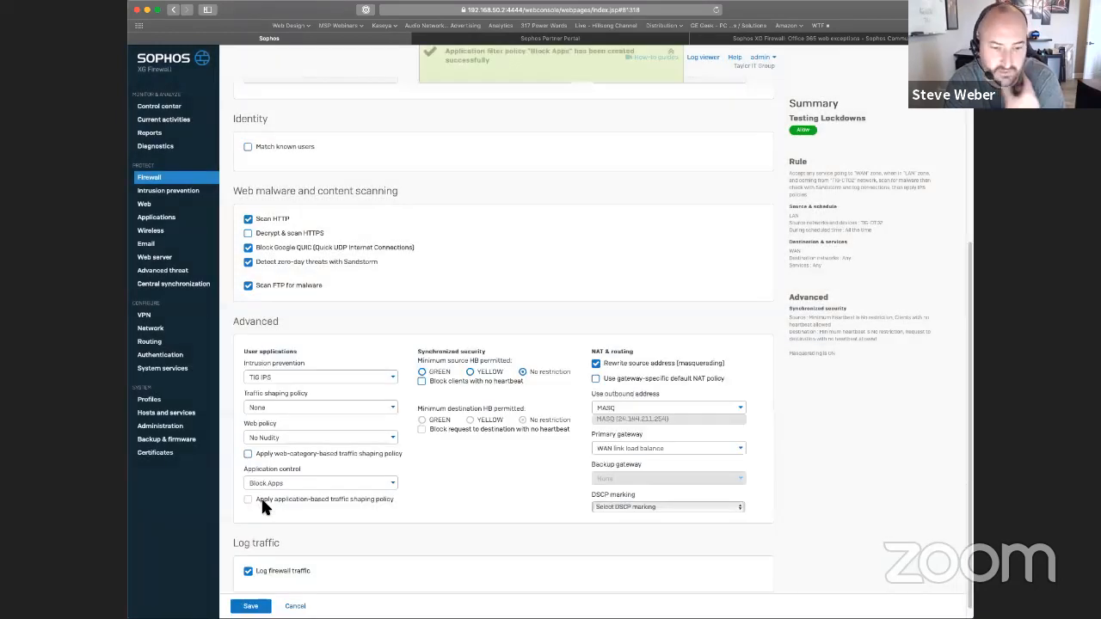
pyautogui.scroll(-1, 352, 503)
pyautogui.click(351, 472)
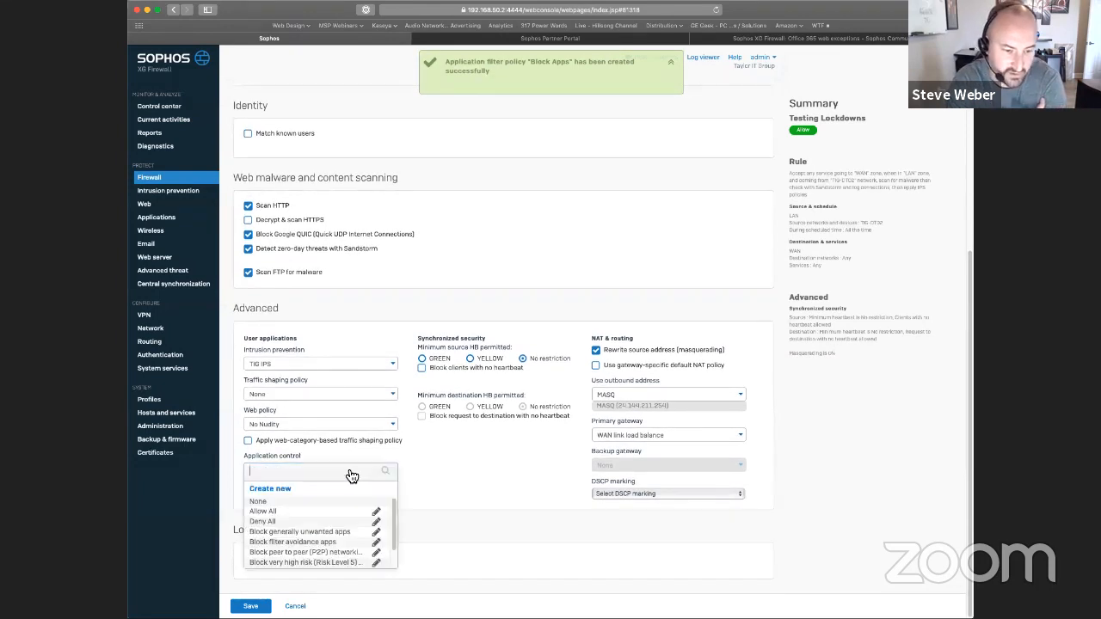
pyautogui.scroll(-3, 344, 530)
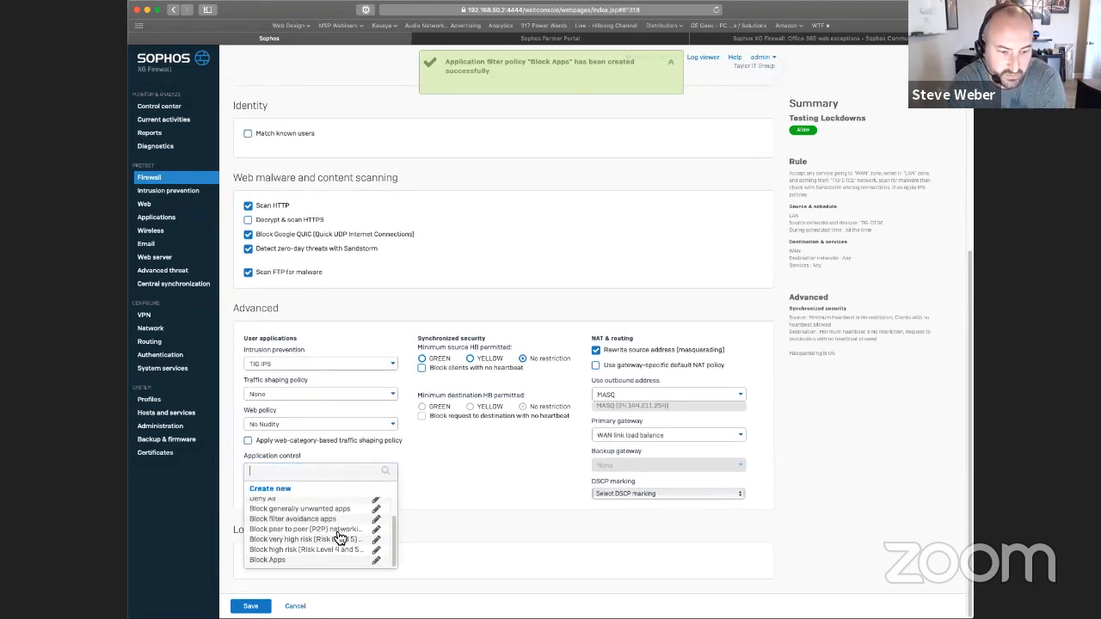
pyautogui.click(377, 561)
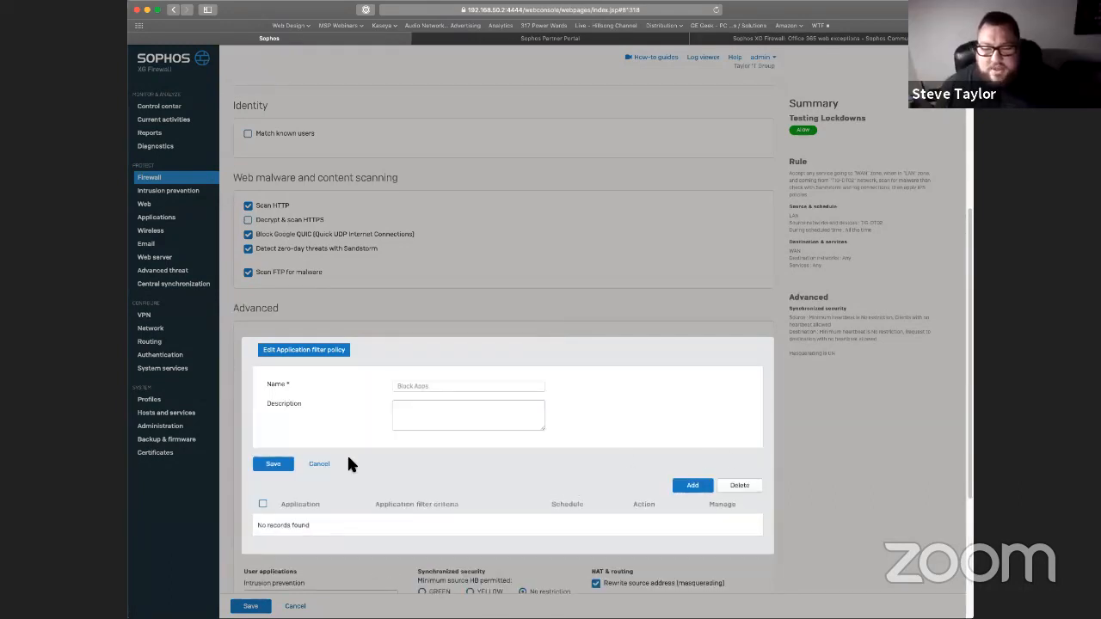
pyautogui.click(316, 465)
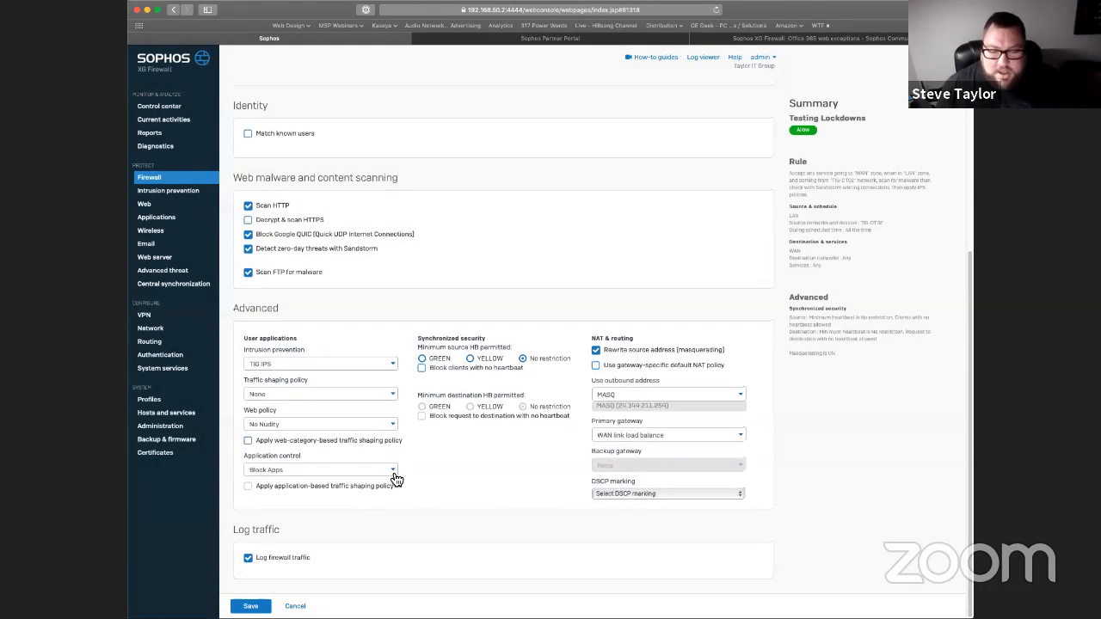
# Step: Open the Block Apps application filter policy for editing and start adding a policy rule to it
pyautogui.click(394, 474)
pyautogui.scroll(-2, 380, 550)
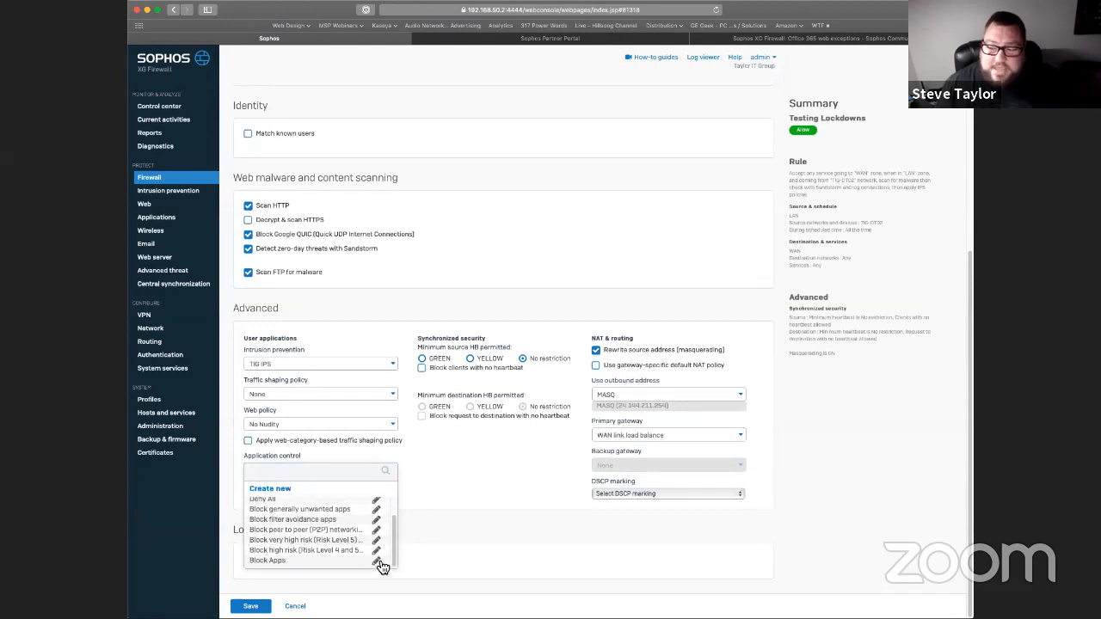
pyautogui.click(378, 562)
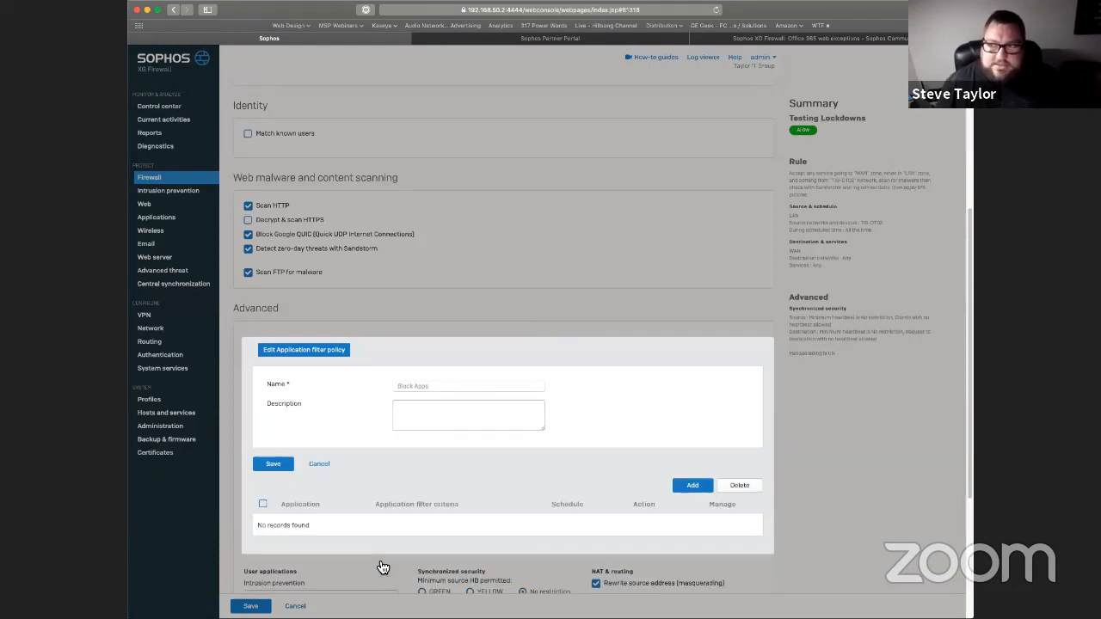
pyautogui.scroll(-3, 401, 487)
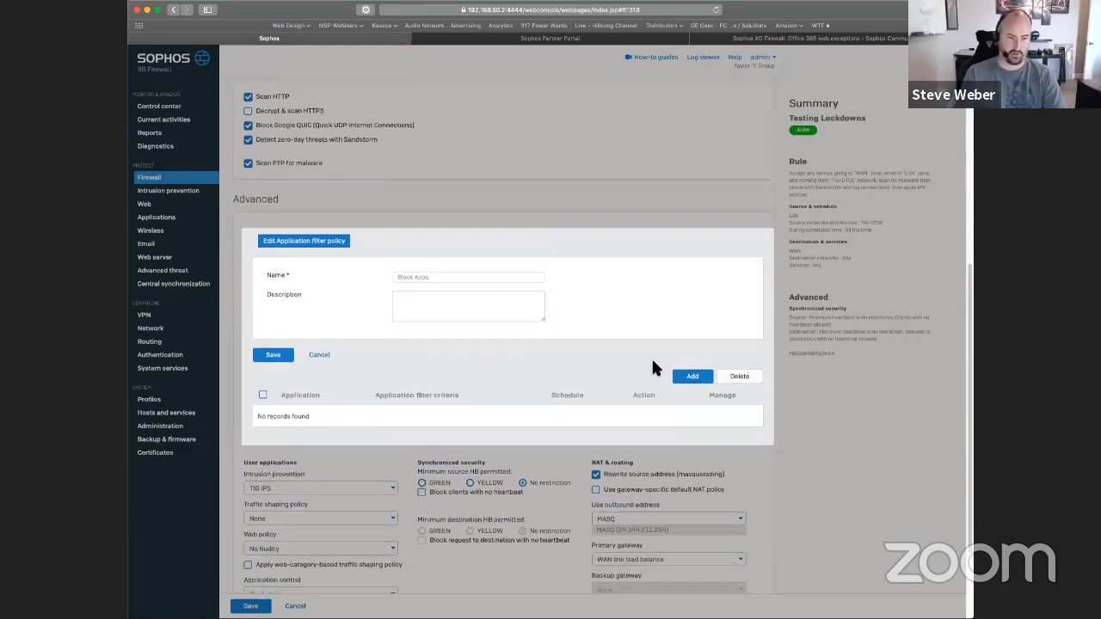
pyautogui.click(697, 379)
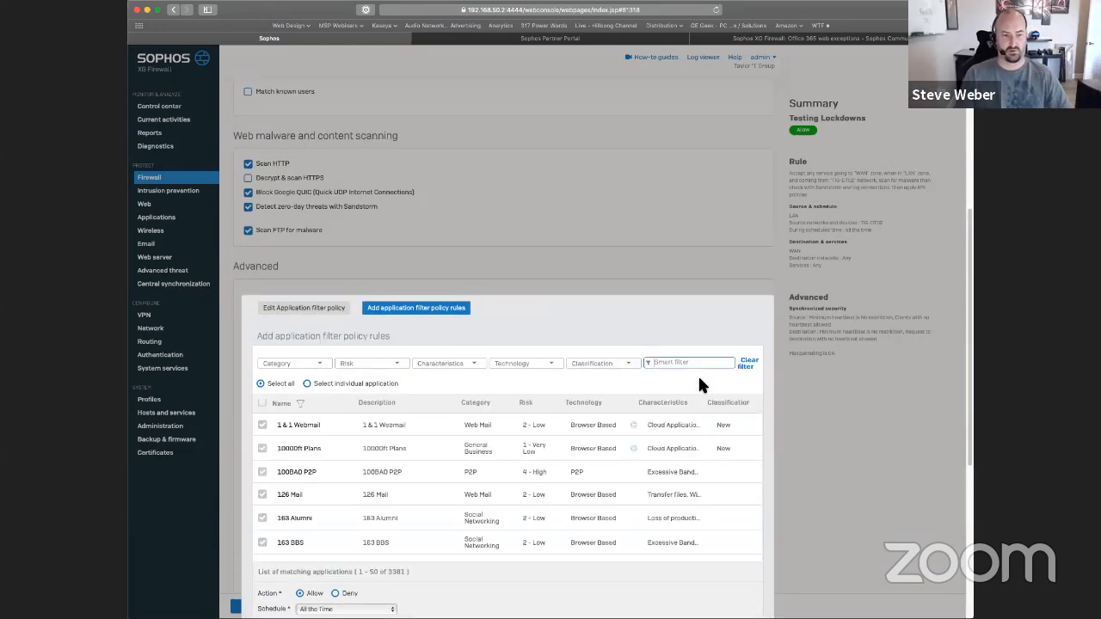
pyautogui.scroll(-3, 362, 445)
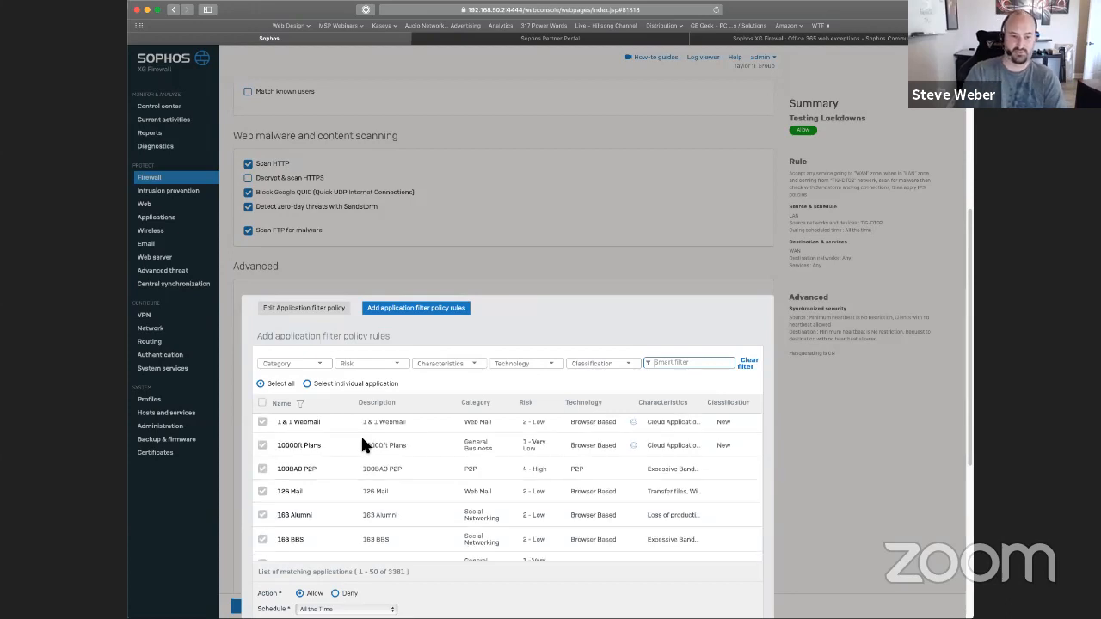
pyautogui.scroll(-3, 360, 434)
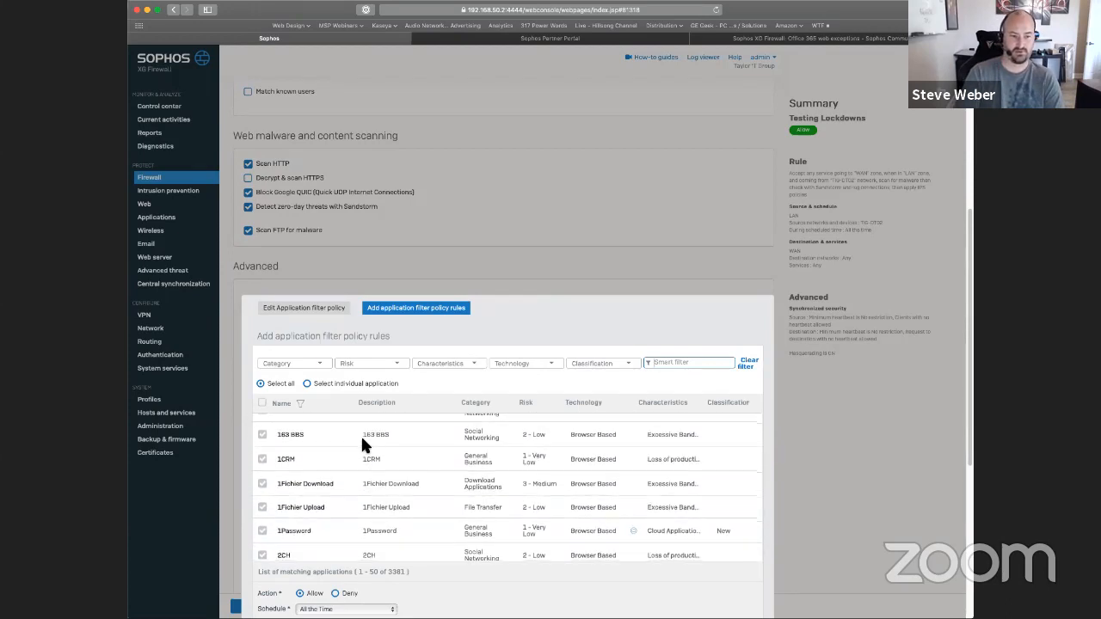
pyautogui.click(325, 367)
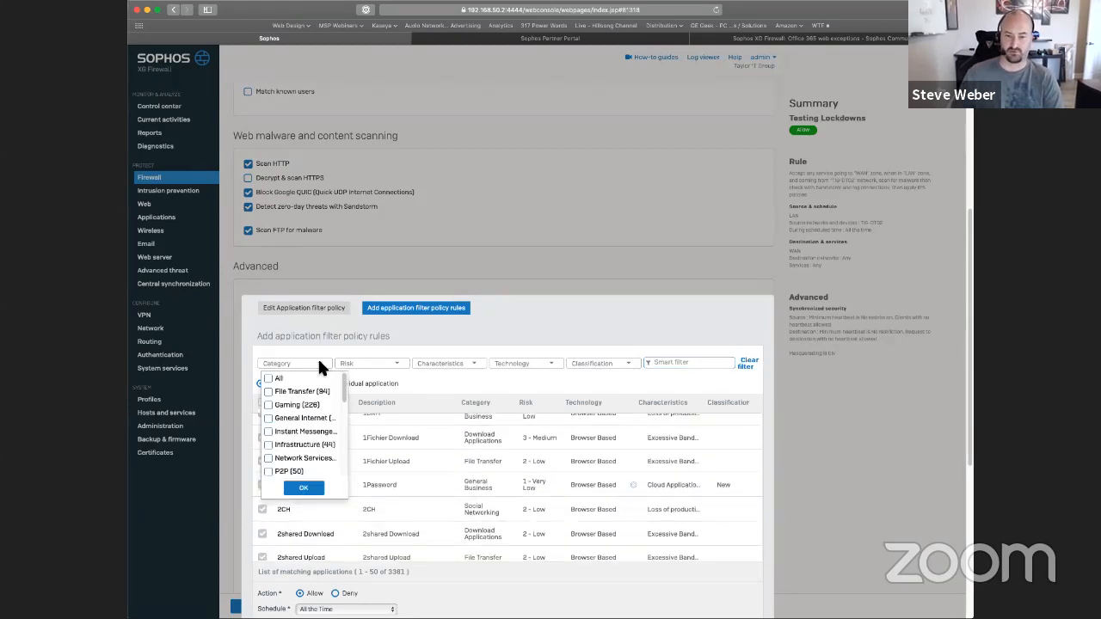
pyautogui.scroll(-2, 299, 426)
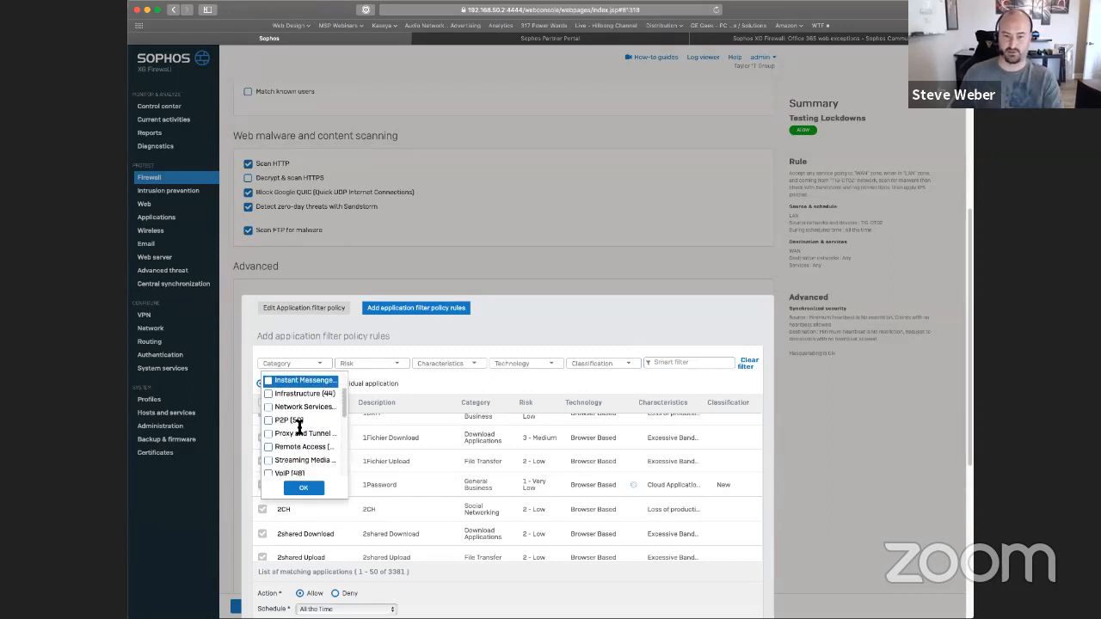
# Step: Search the rule's application list for "farm", look through the matching applications, and remove the search filter
pyautogui.click(697, 363)
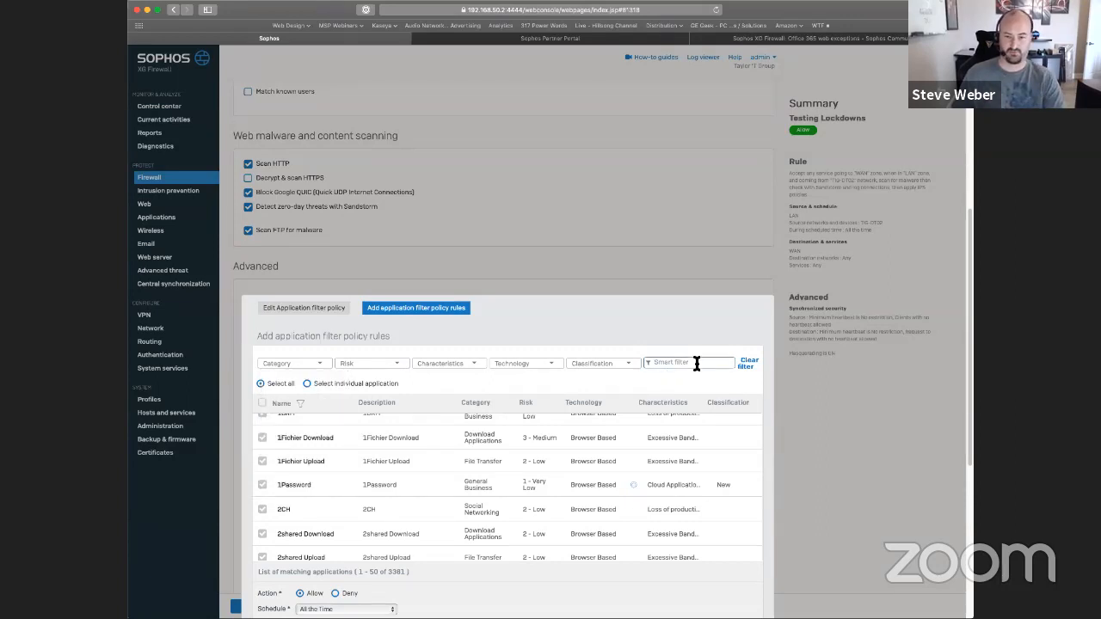
pyautogui.write('farm')
pyautogui.press('Return')
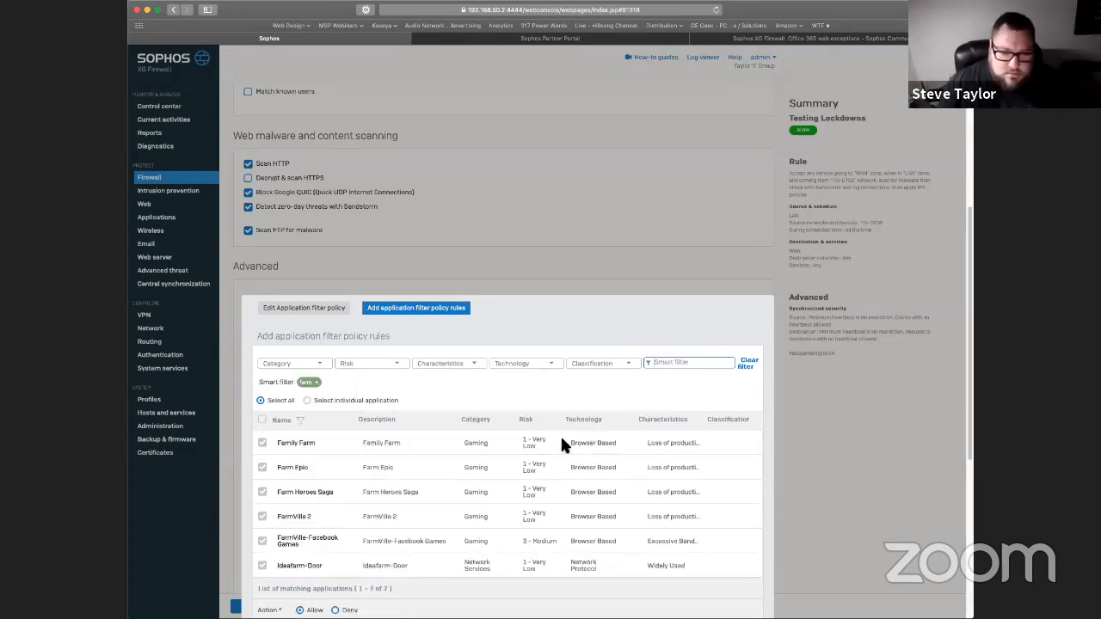
pyautogui.scroll(-2, 412, 480)
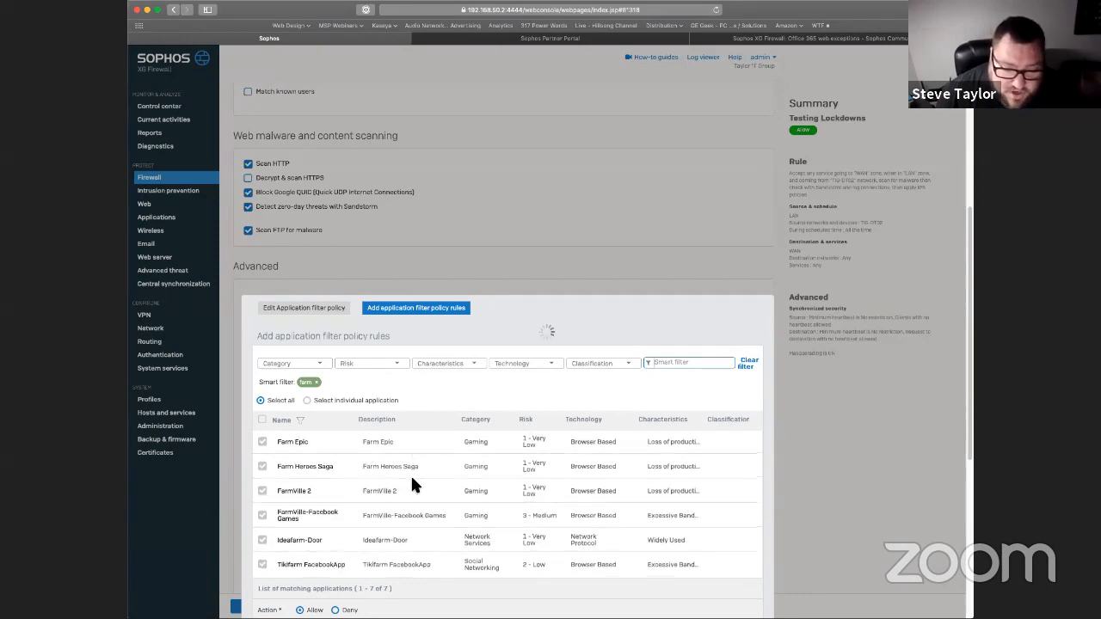
pyautogui.scroll(2, 411, 474)
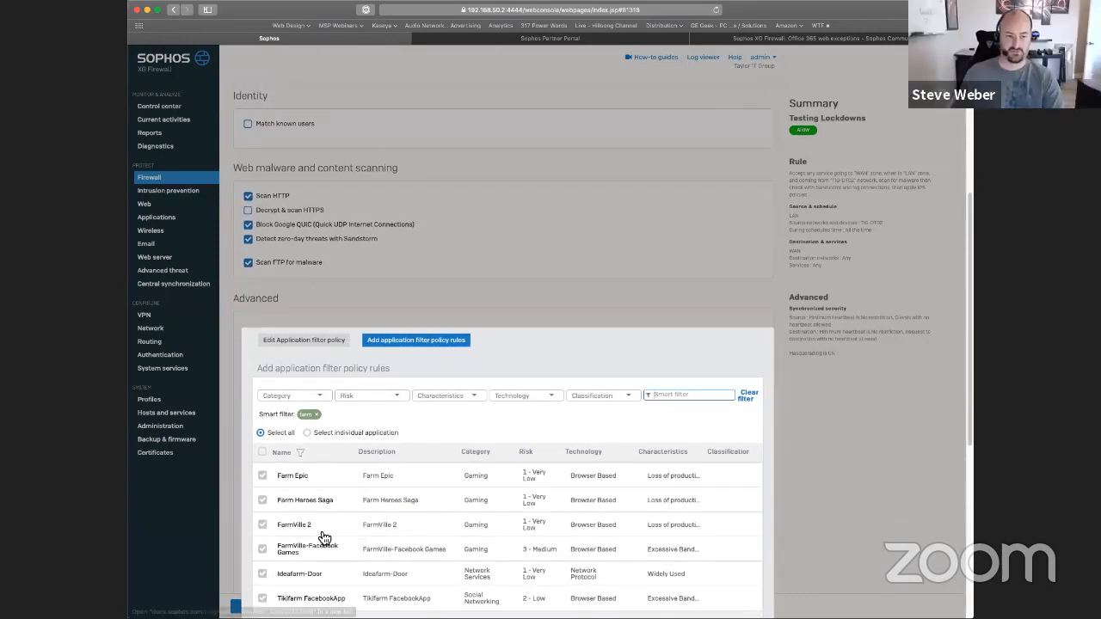
pyautogui.scroll(2, 325, 538)
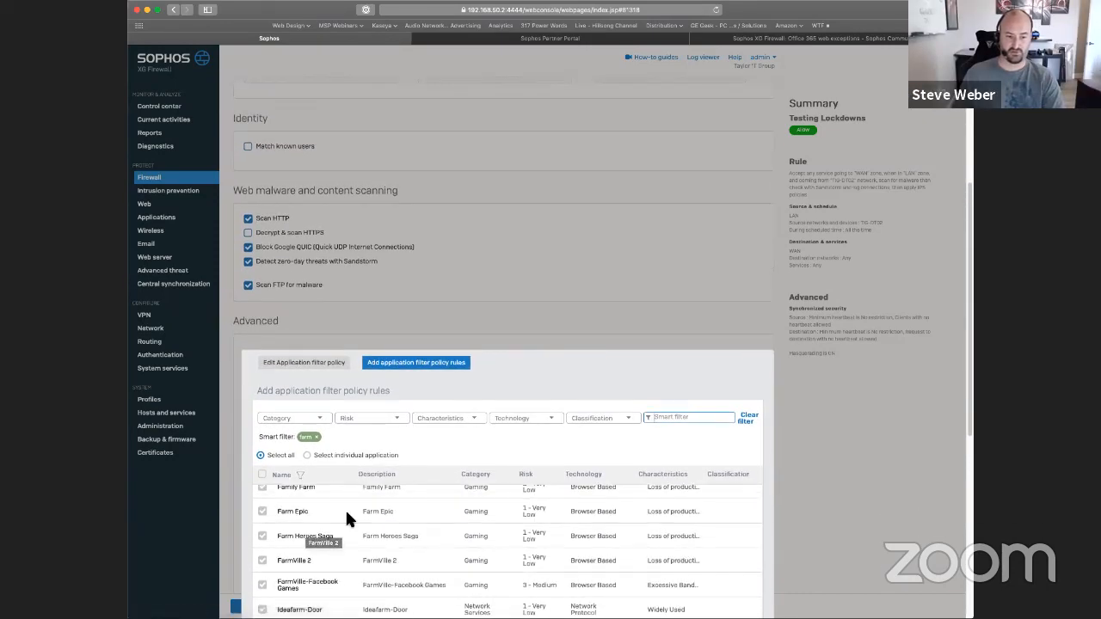
pyautogui.scroll(-3, 401, 467)
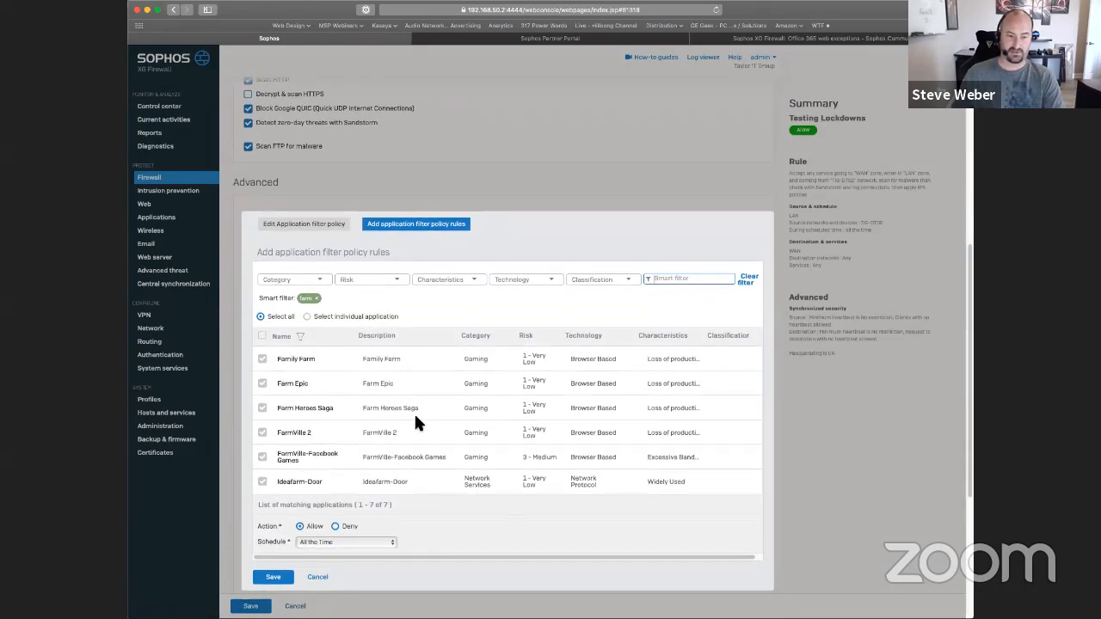
pyautogui.scroll(-2, 414, 417)
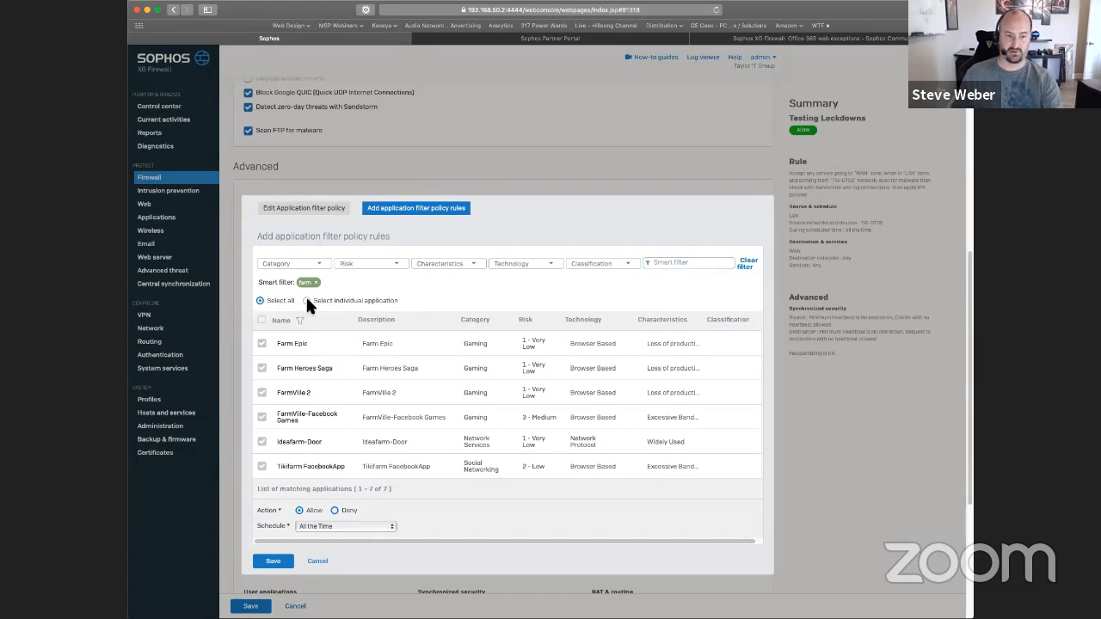
pyautogui.click(687, 264)
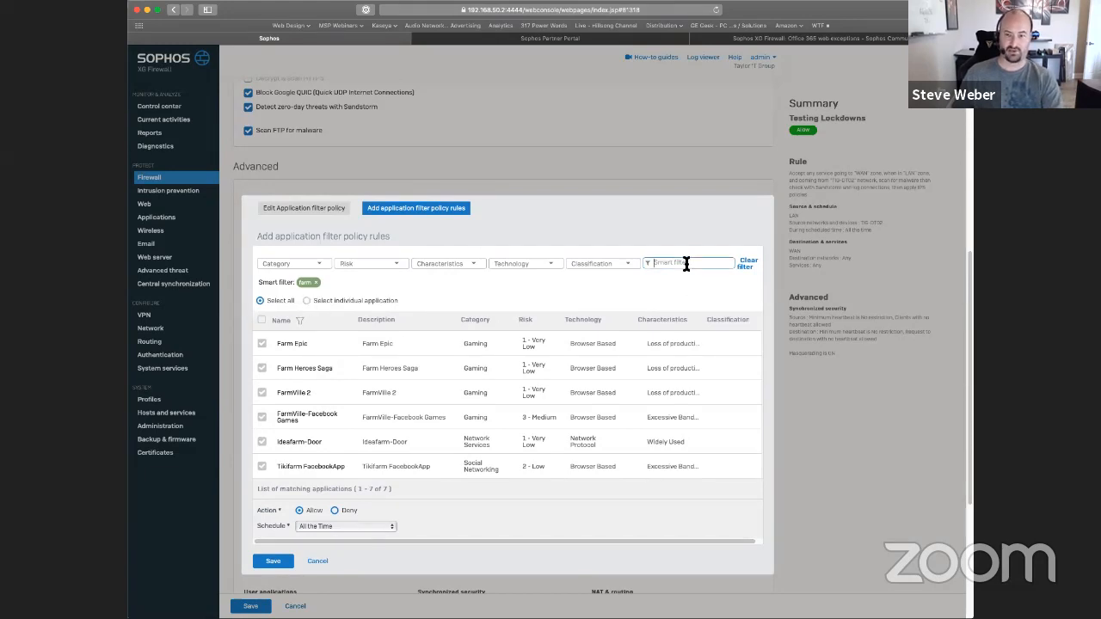
pyautogui.click(315, 282)
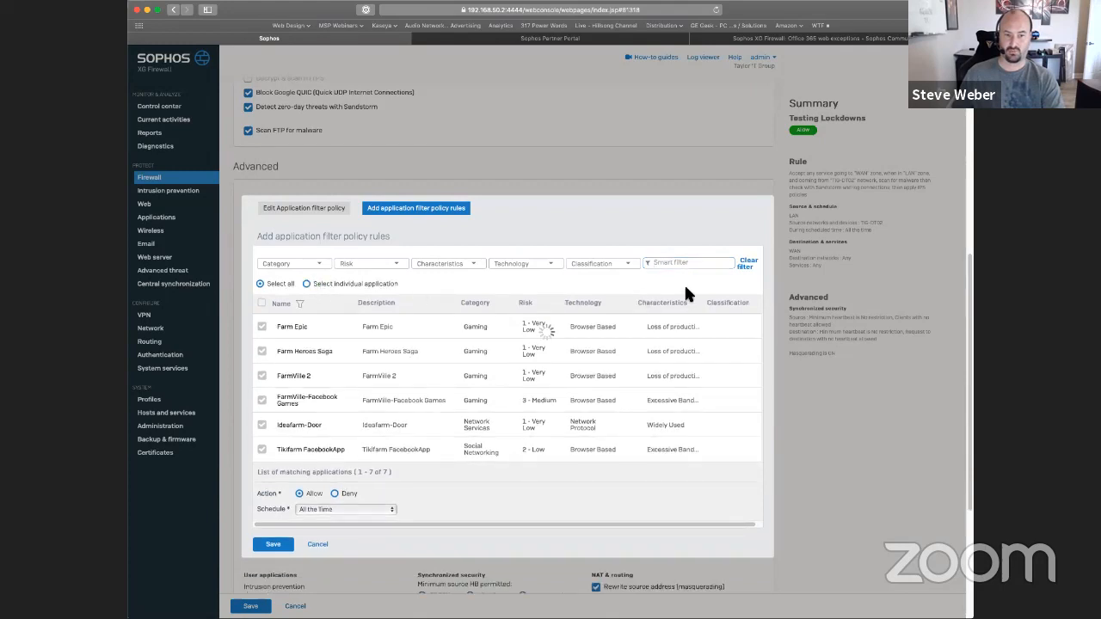
pyautogui.click(678, 265)
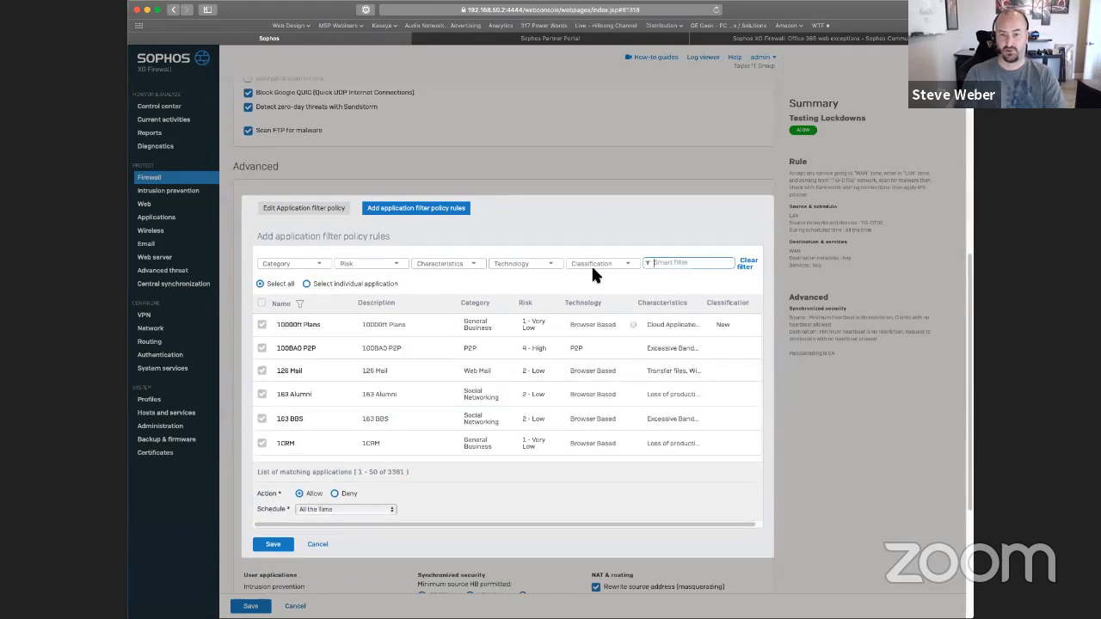
# Step: Filter the new rule's applications by the P2P and Download Applications categories
pyautogui.click(318, 265)
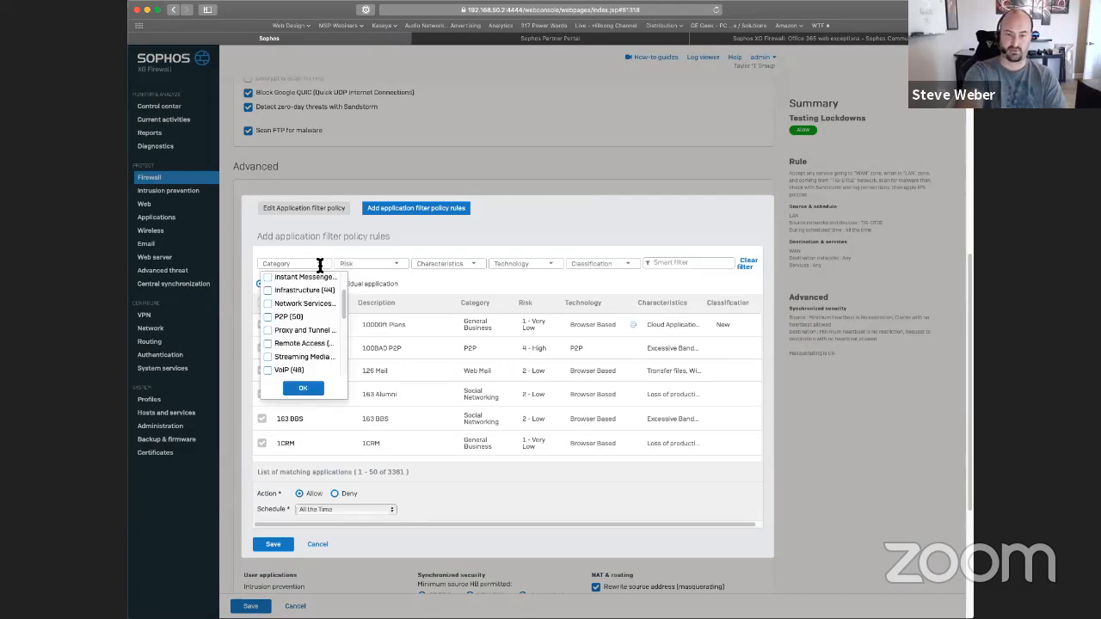
pyautogui.scroll(-6, 312, 308)
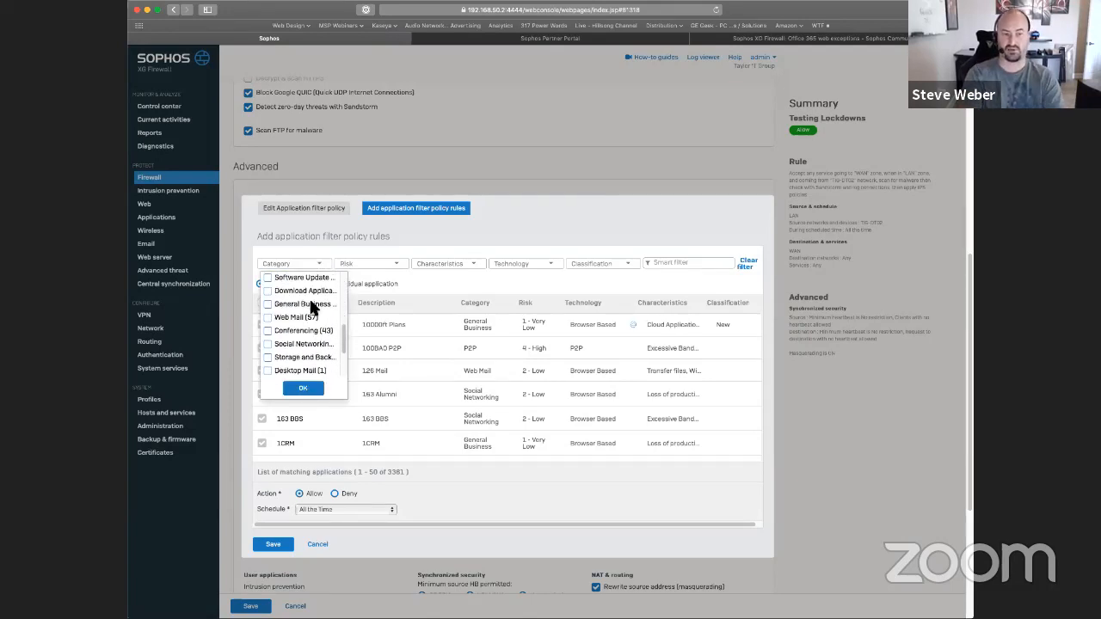
pyautogui.scroll(-3, 311, 329)
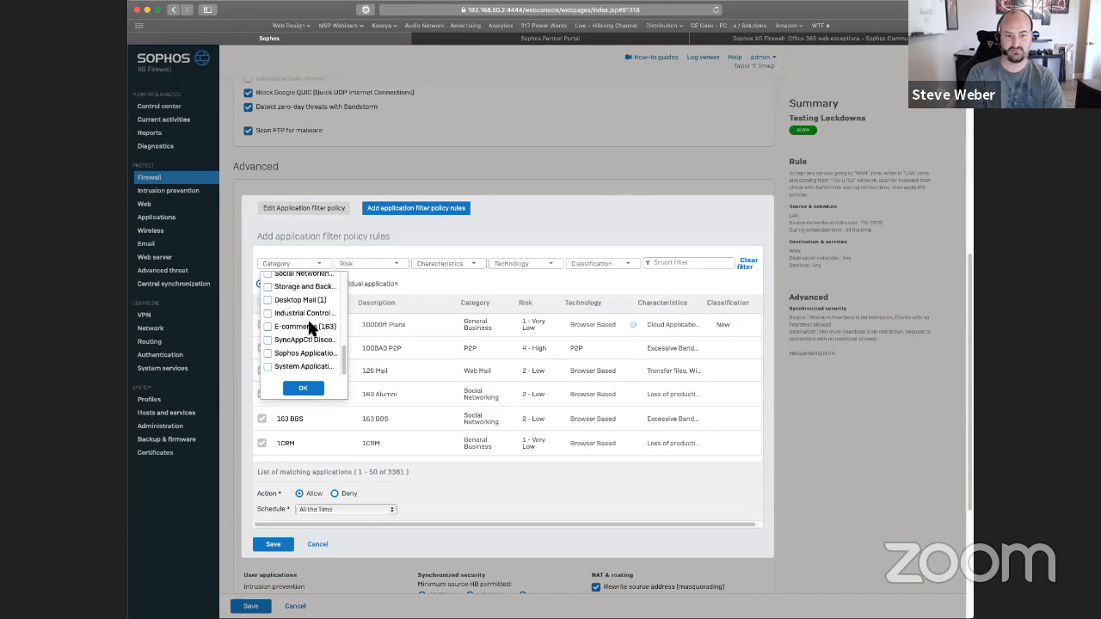
pyautogui.scroll(3, 322, 317)
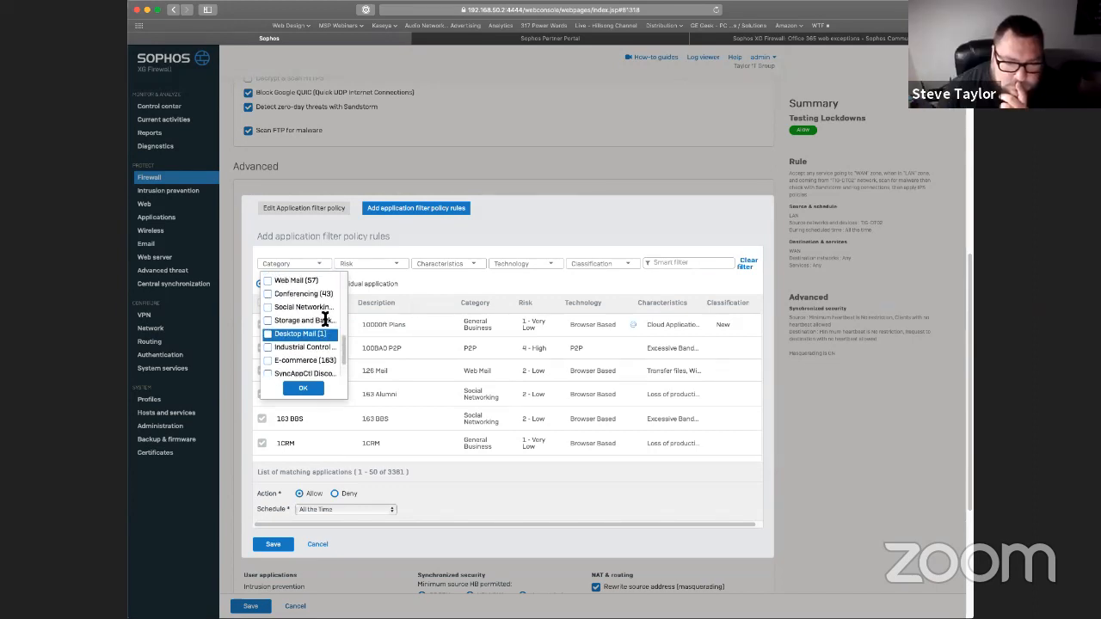
pyautogui.scroll(4, 325, 319)
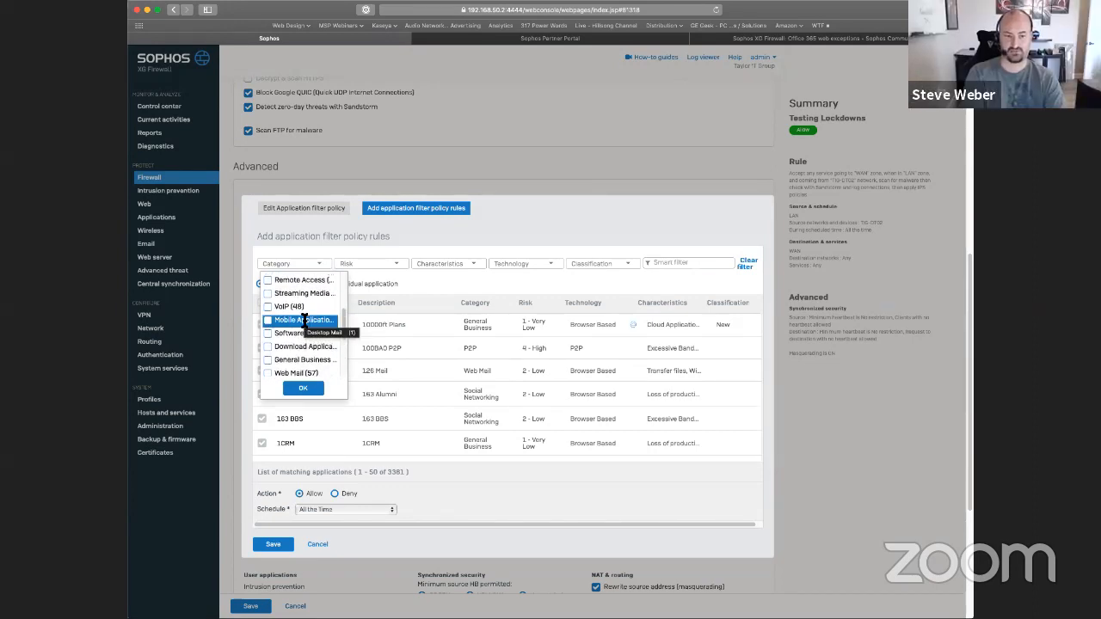
pyautogui.click(268, 347)
pyautogui.scroll(3, 270, 355)
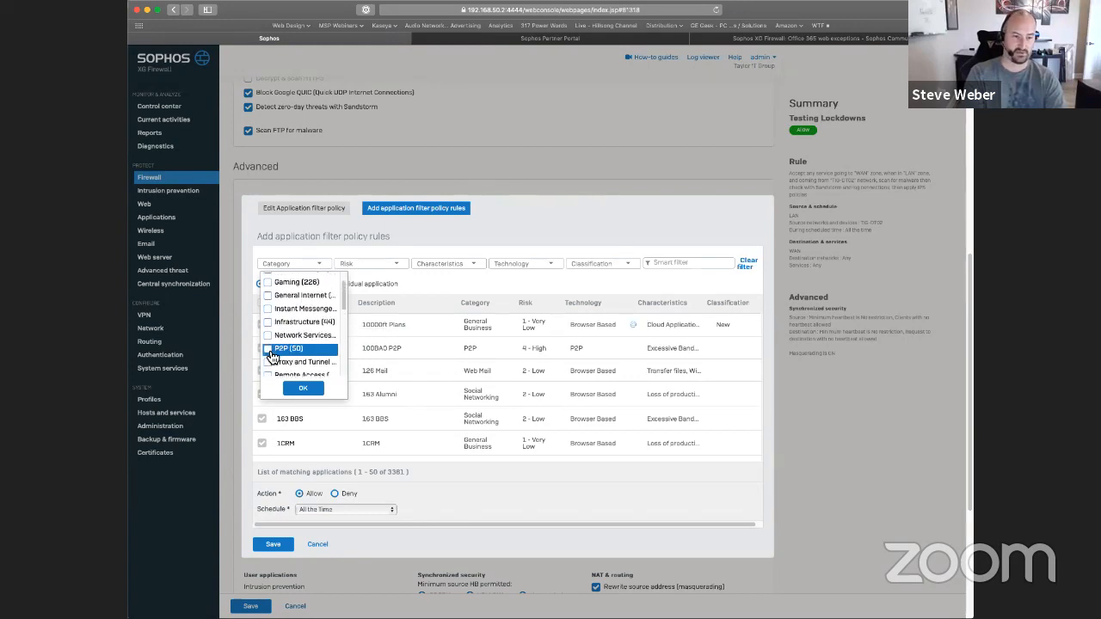
pyautogui.click(268, 351)
pyautogui.scroll(2, 271, 354)
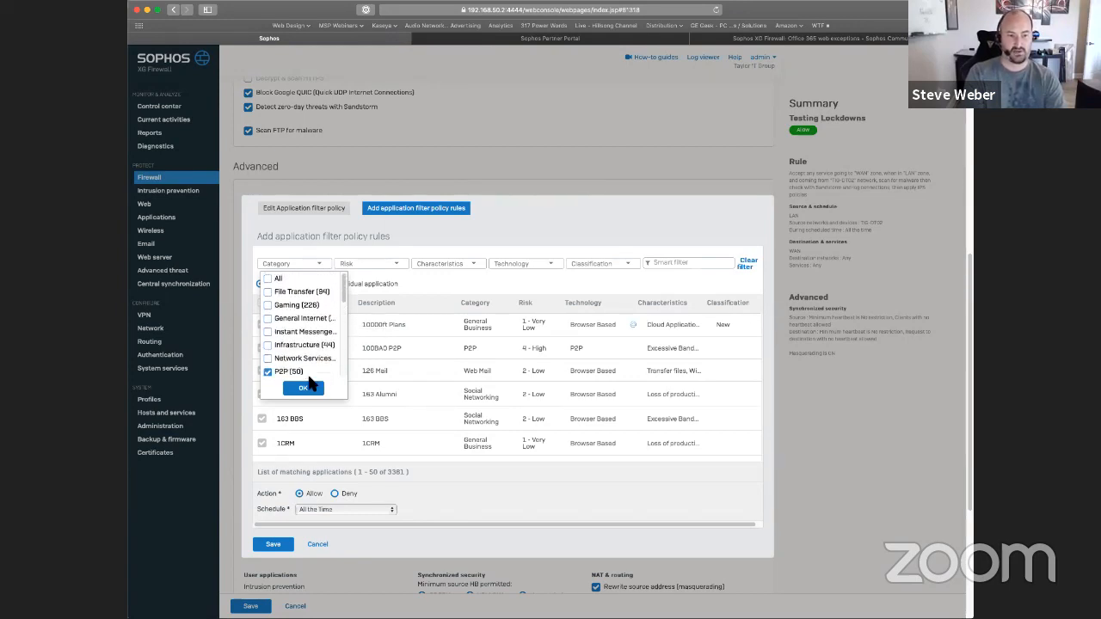
pyautogui.click(303, 389)
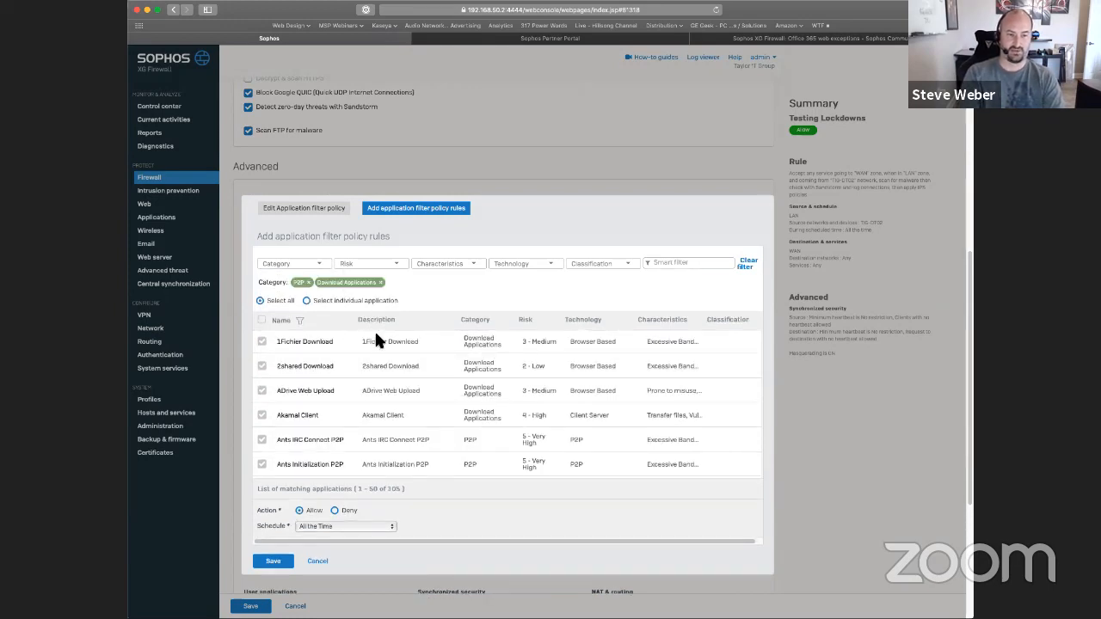
# Step: Restrict the rule's applications to Very High risk and look through the matching entries
pyautogui.click(395, 264)
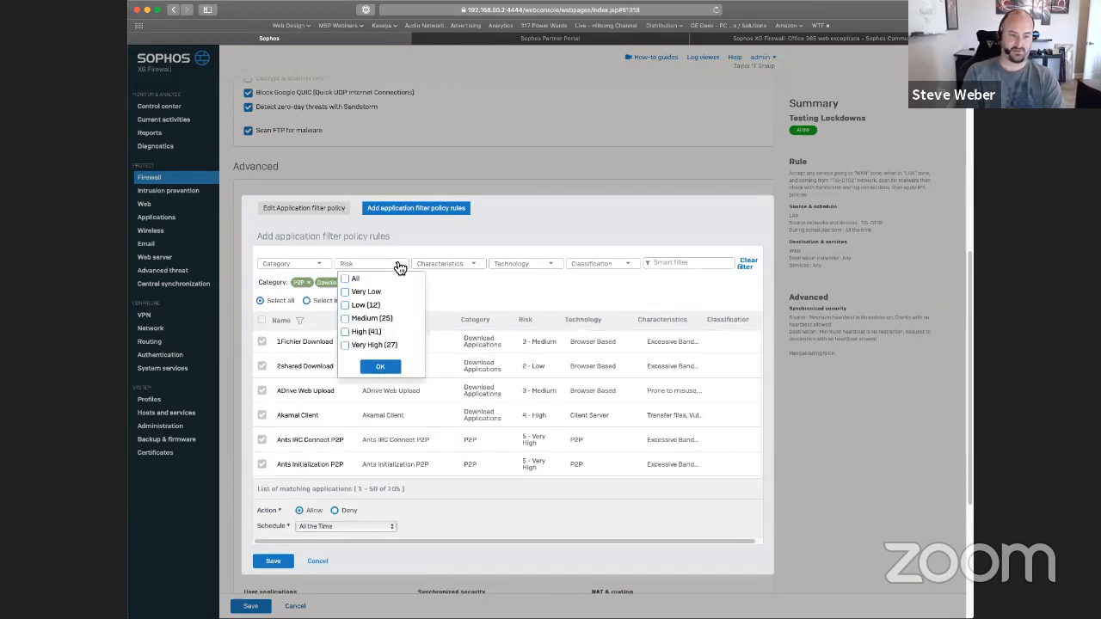
pyautogui.click(360, 344)
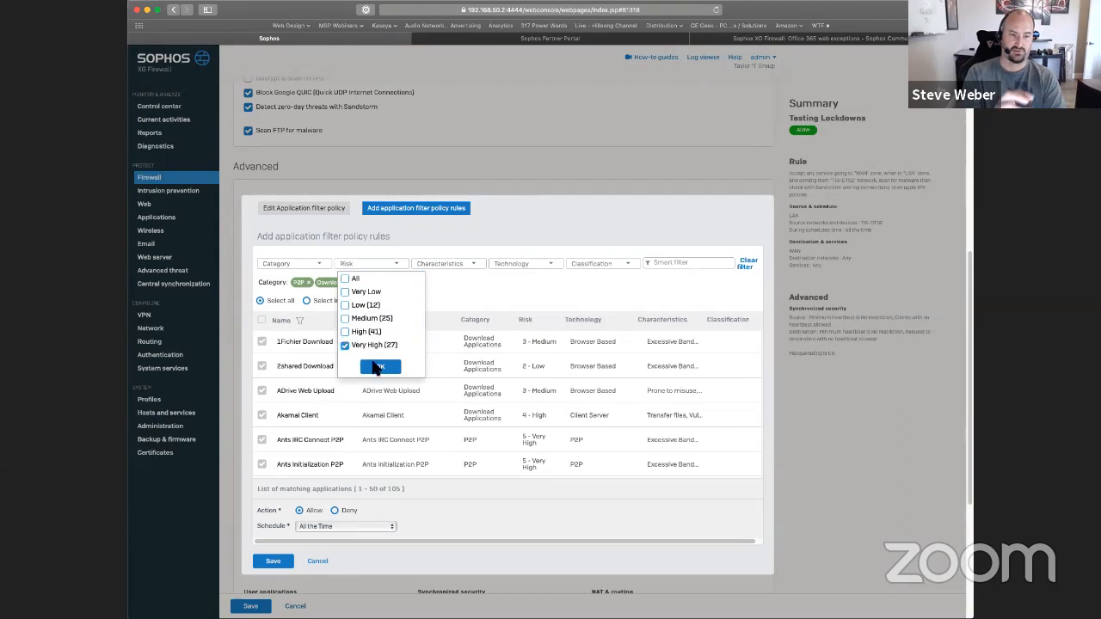
pyautogui.click(380, 366)
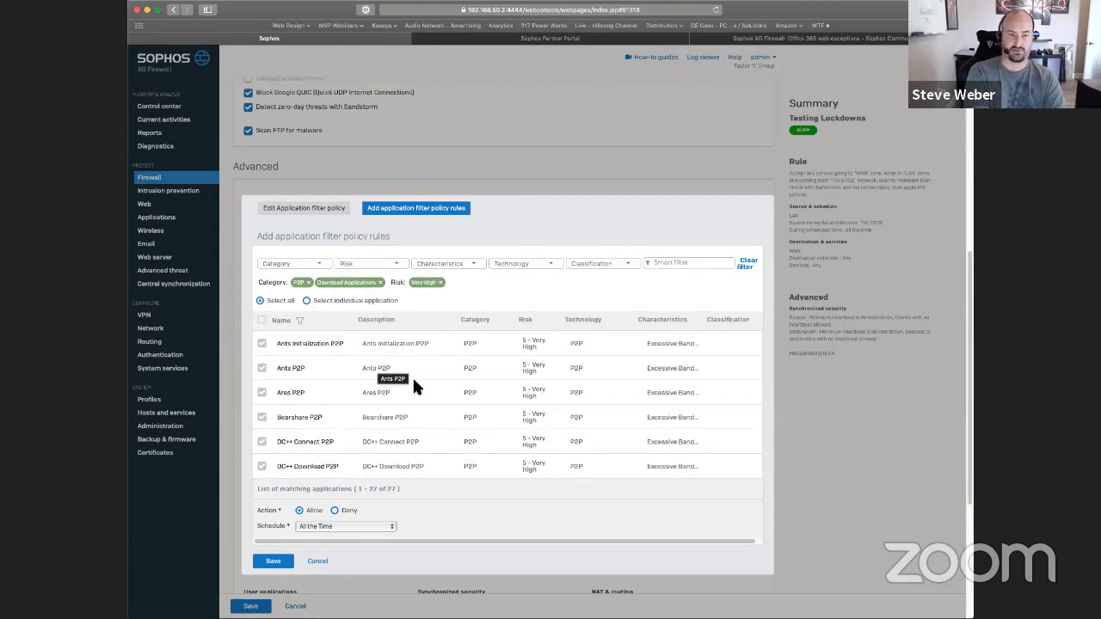
pyautogui.scroll(-5, 413, 381)
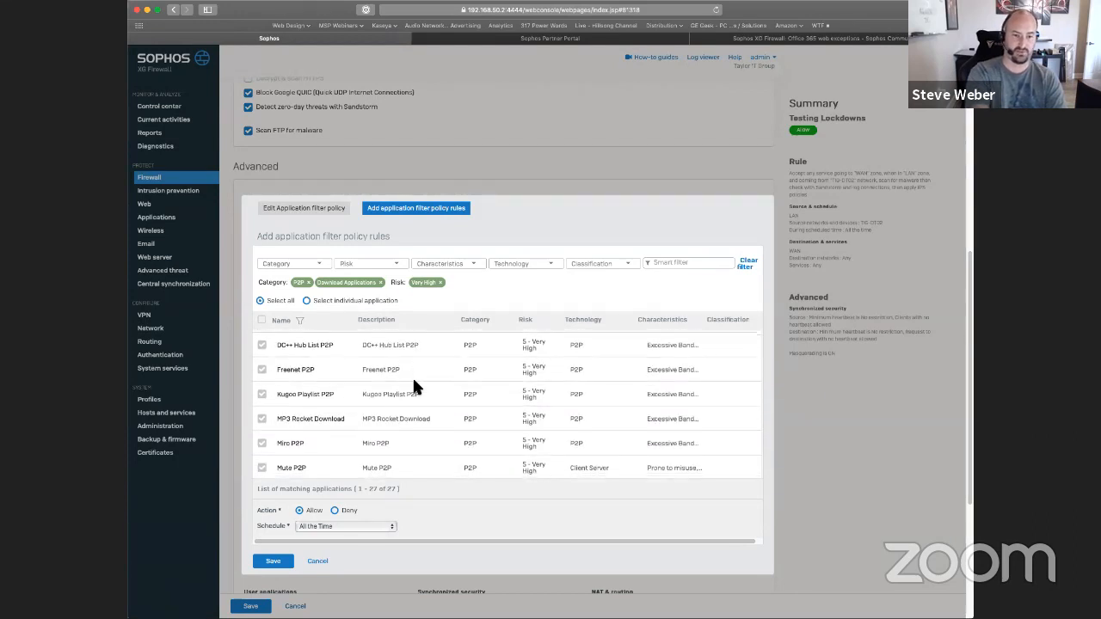
pyautogui.scroll(-5, 413, 383)
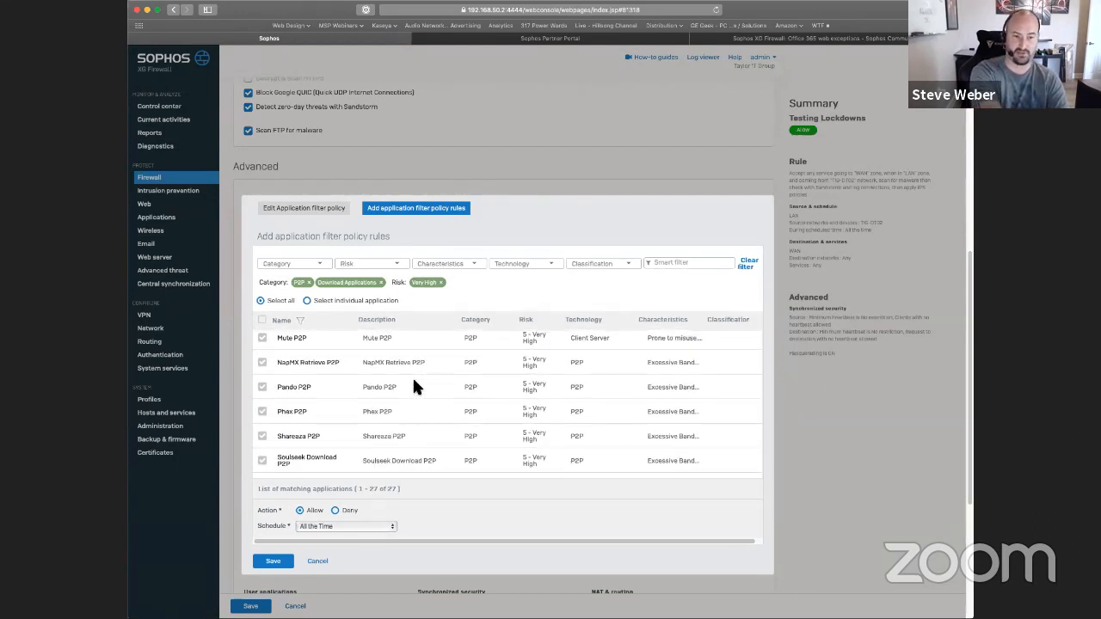
# Step: Extend the new rule's risk filter to include High alongside Very High
pyautogui.scroll(-8, 411, 448)
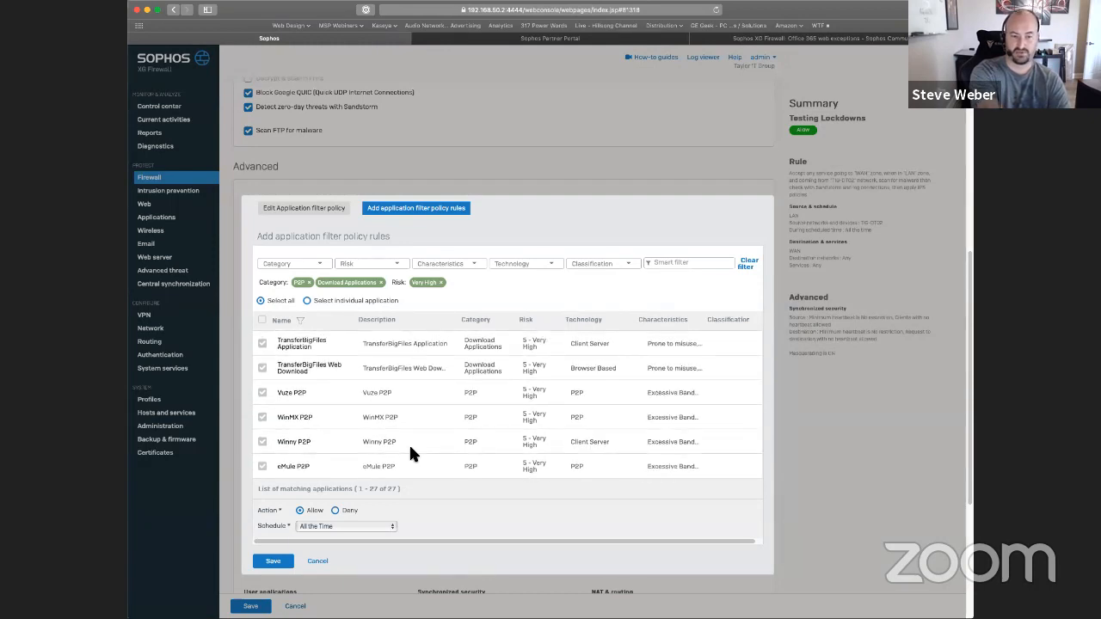
pyautogui.scroll(4, 410, 450)
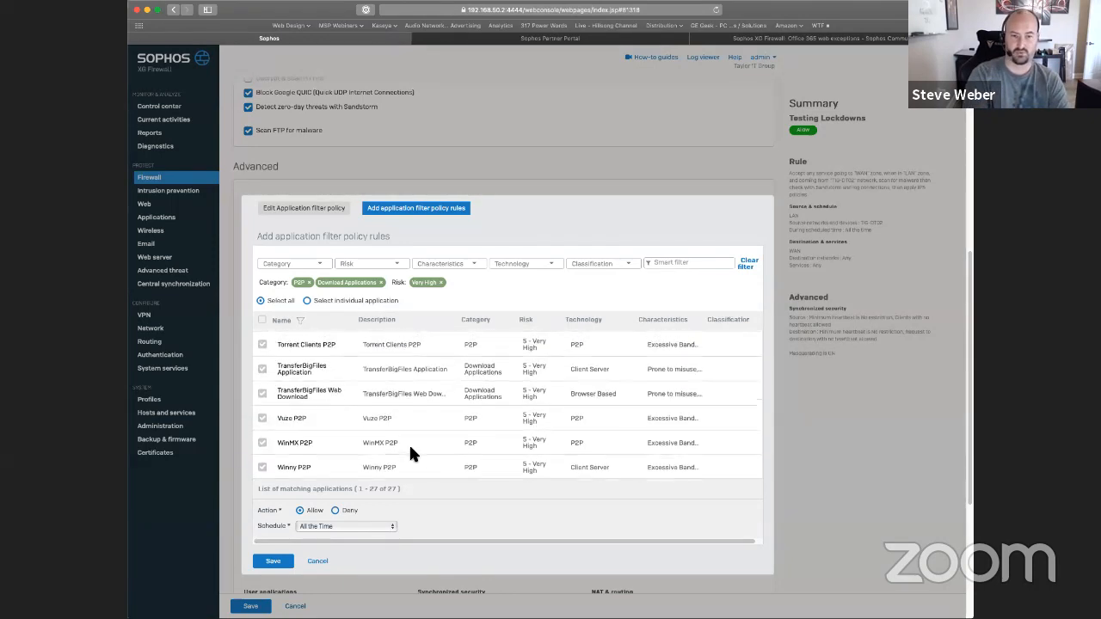
pyautogui.scroll(1, 409, 443)
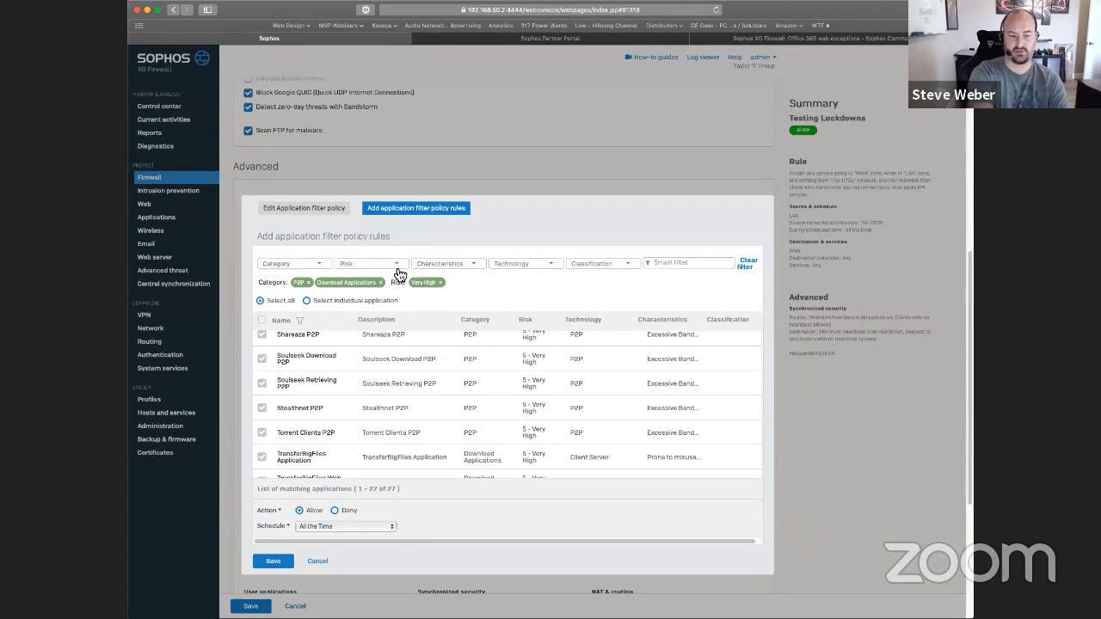
pyautogui.click(398, 266)
pyautogui.click(350, 334)
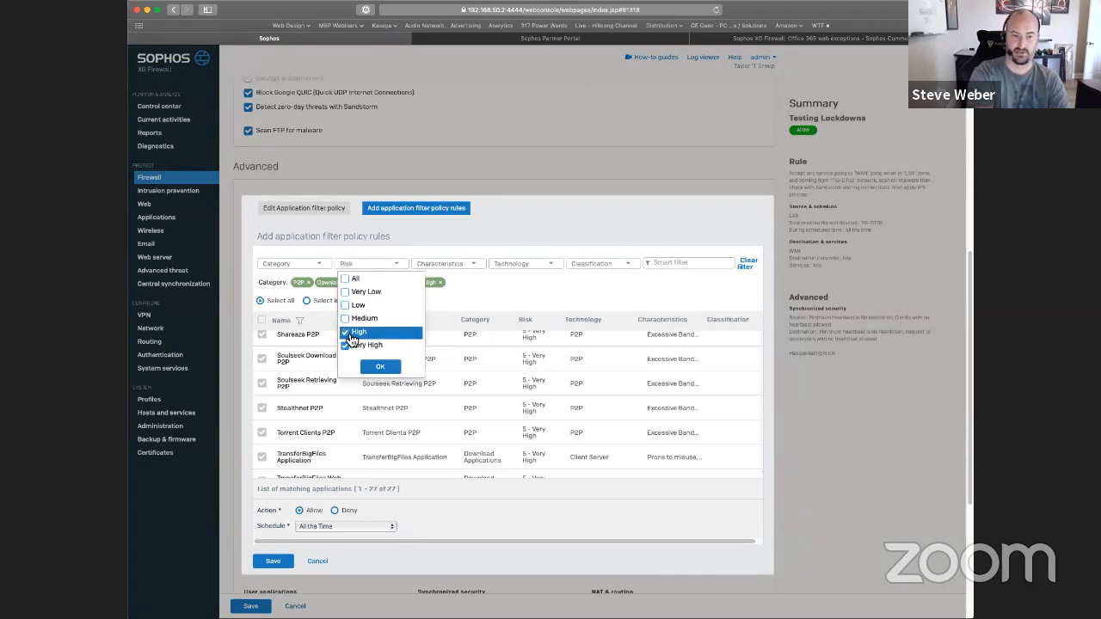
pyautogui.click(378, 366)
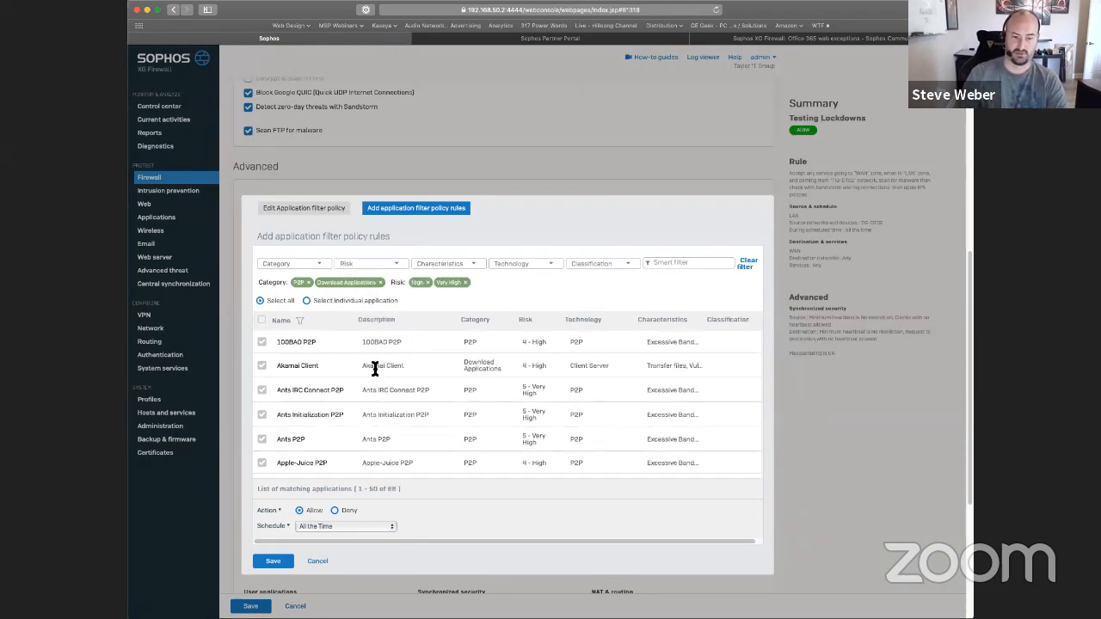
# Step: Look through the full list of High and Very High risk P2P and download applications matched by the rule
pyautogui.scroll(-1, 375, 368)
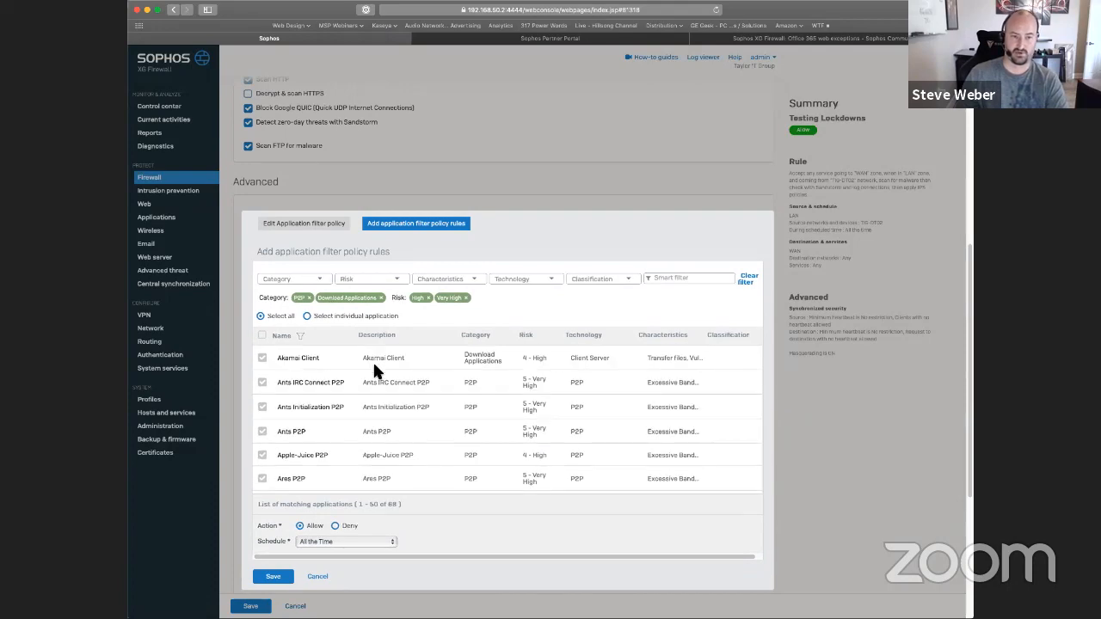
pyautogui.scroll(-10, 375, 369)
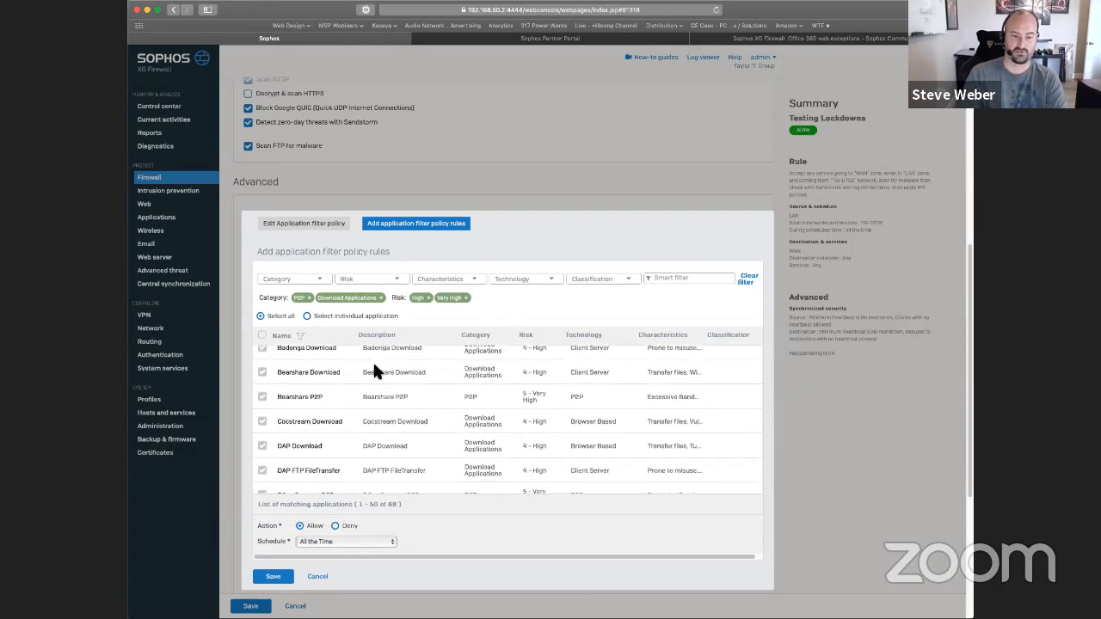
pyautogui.scroll(-8, 372, 368)
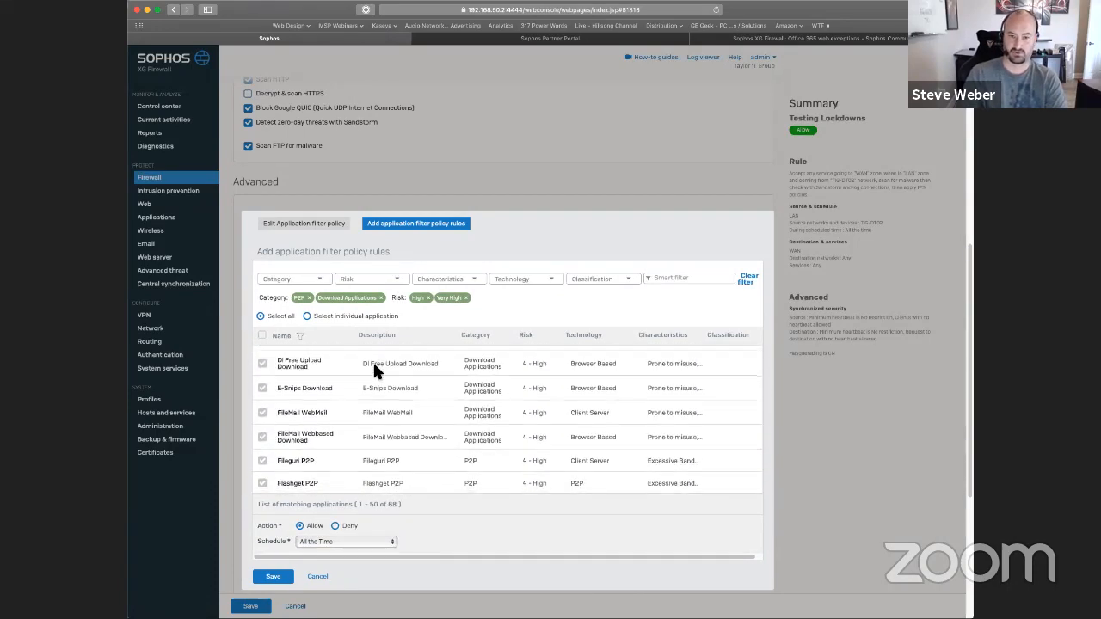
pyautogui.scroll(-6, 372, 368)
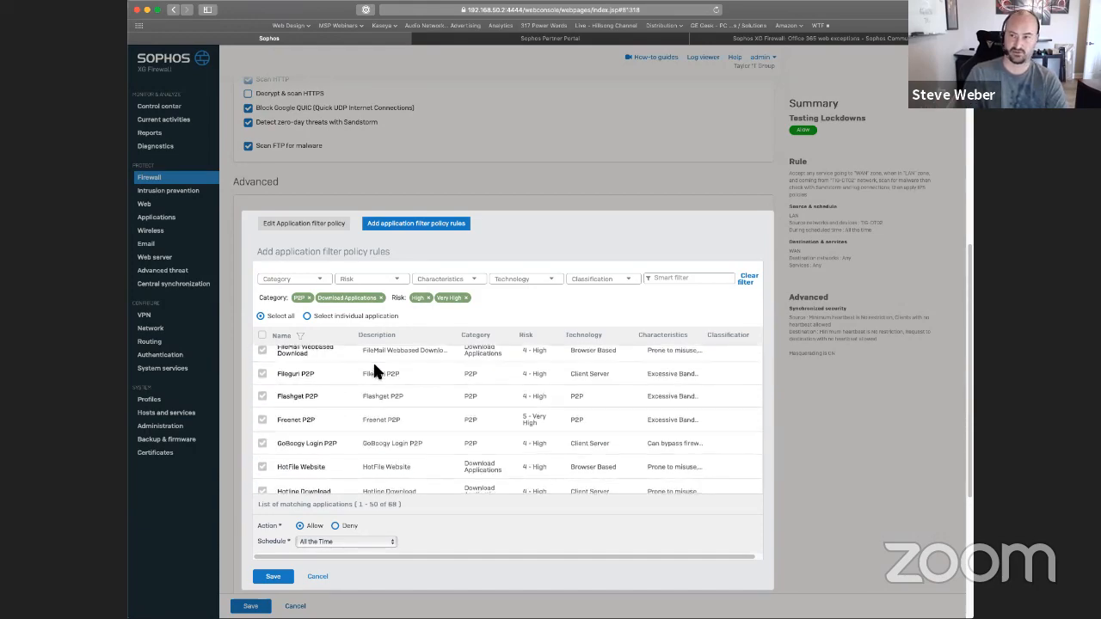
pyautogui.scroll(-6, 374, 370)
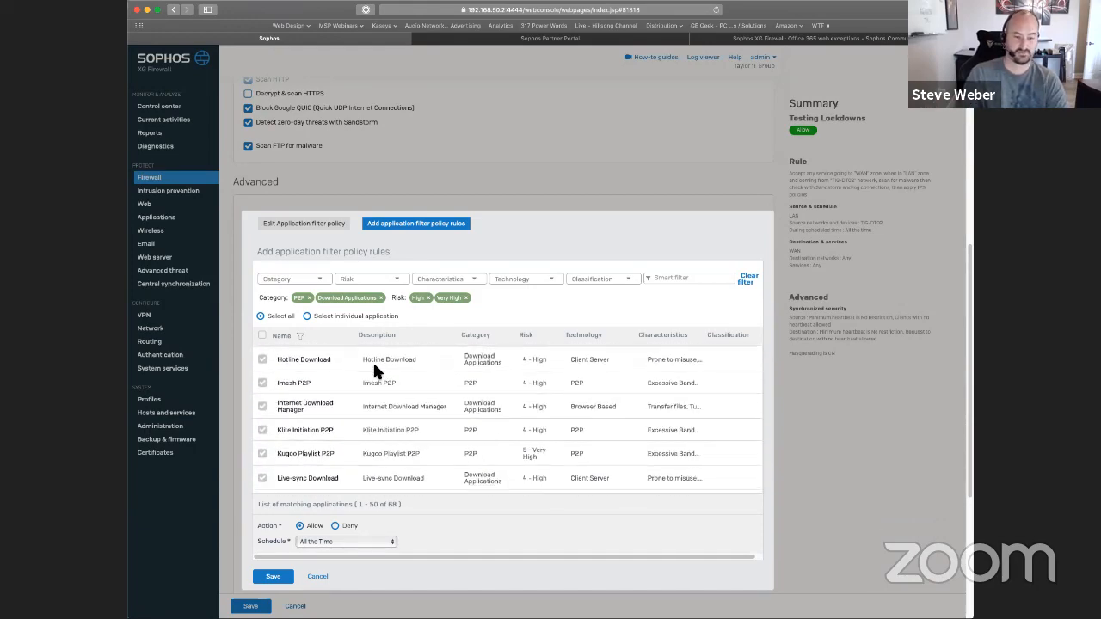
pyautogui.scroll(-6, 373, 368)
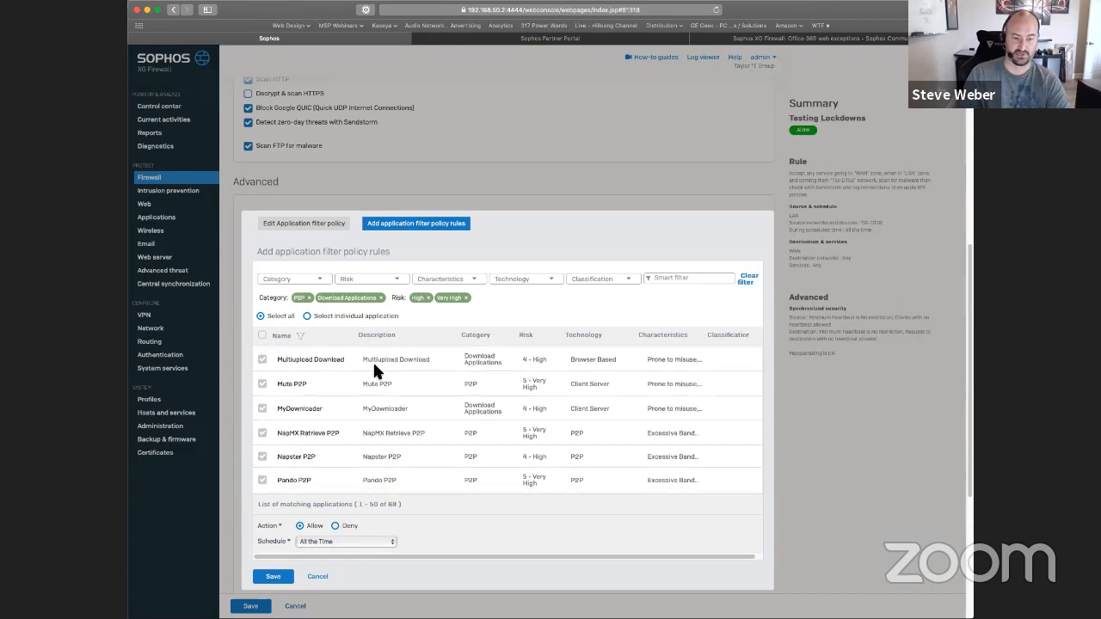
pyautogui.scroll(-6, 374, 370)
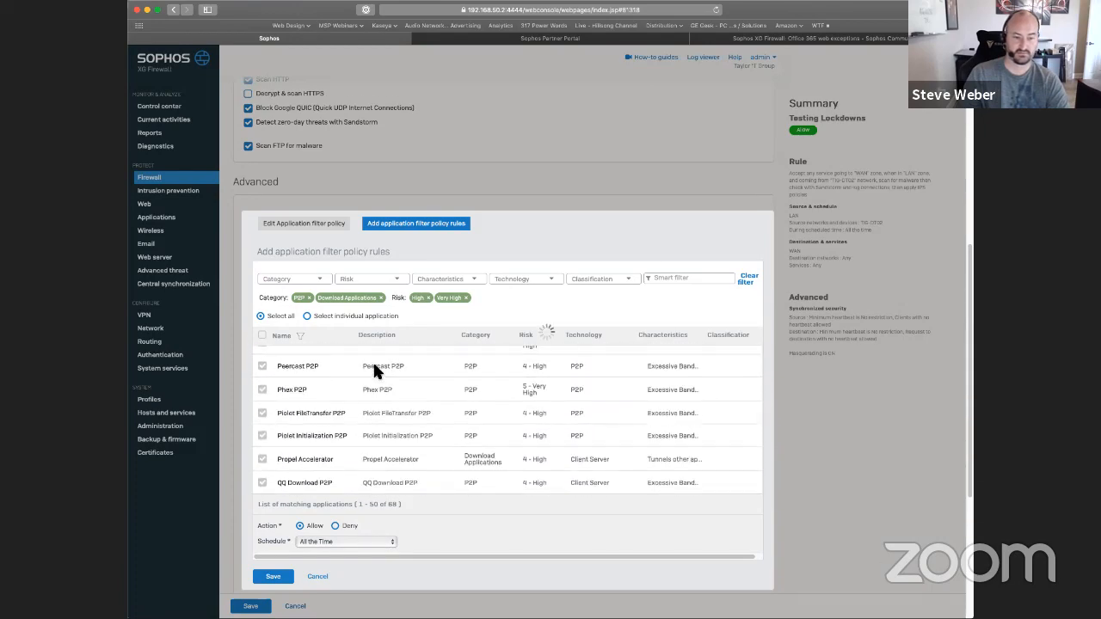
pyautogui.scroll(-5, 374, 368)
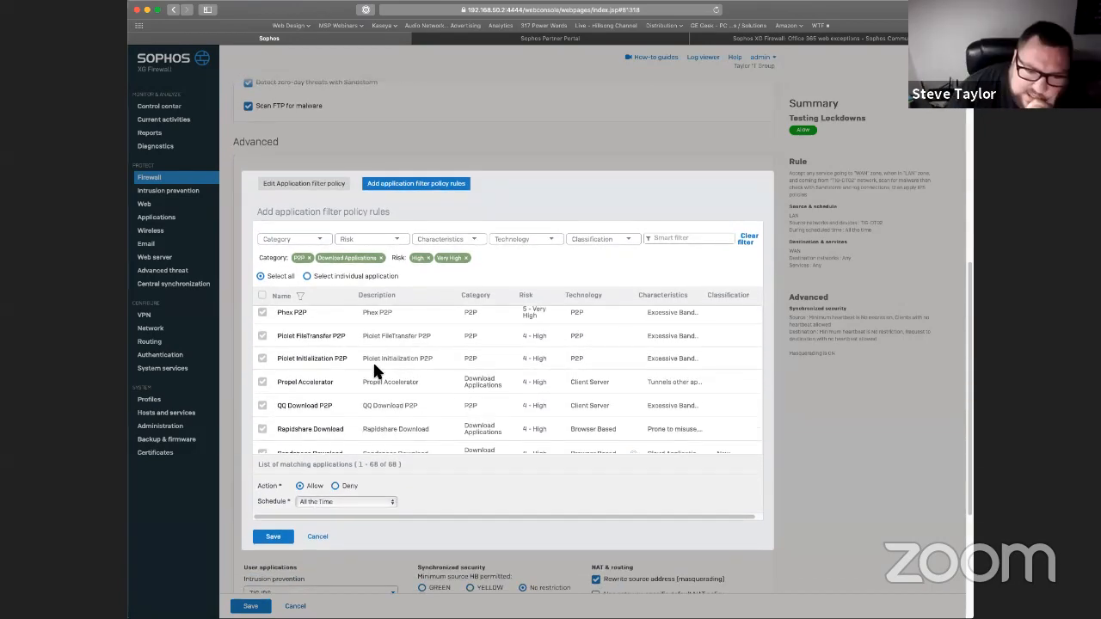
pyautogui.scroll(-6, 372, 361)
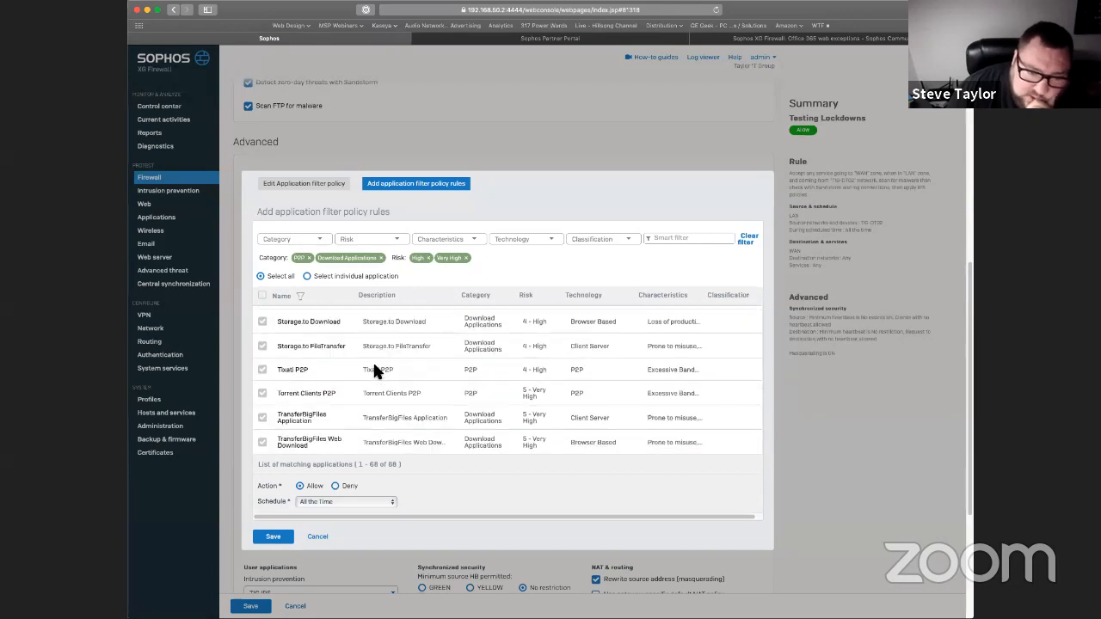
pyautogui.scroll(-3, 373, 360)
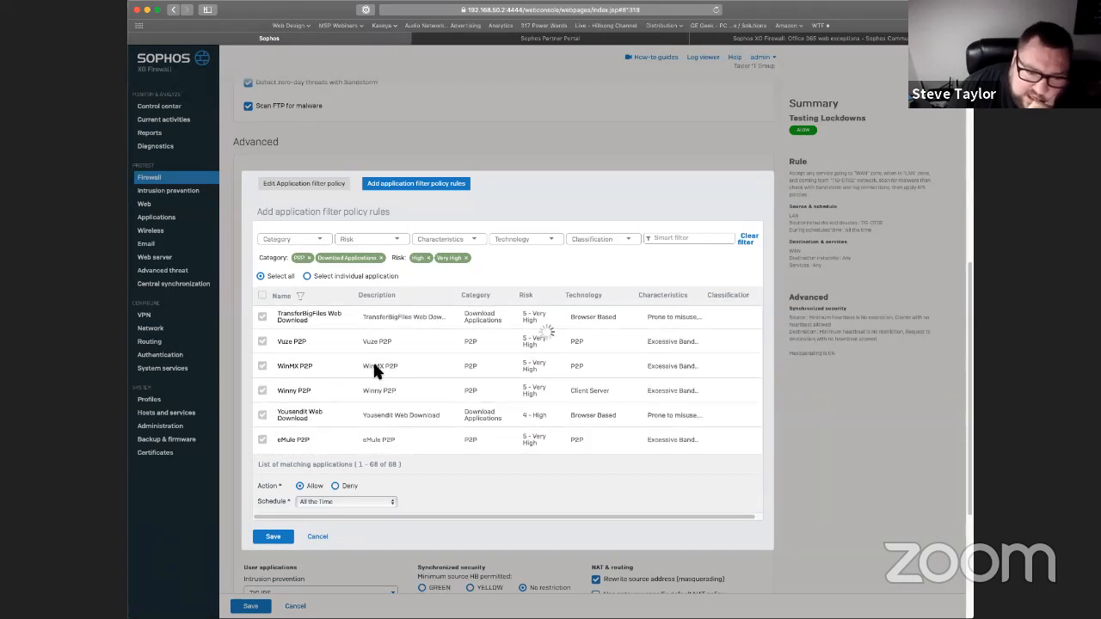
pyautogui.rightClick(375, 369)
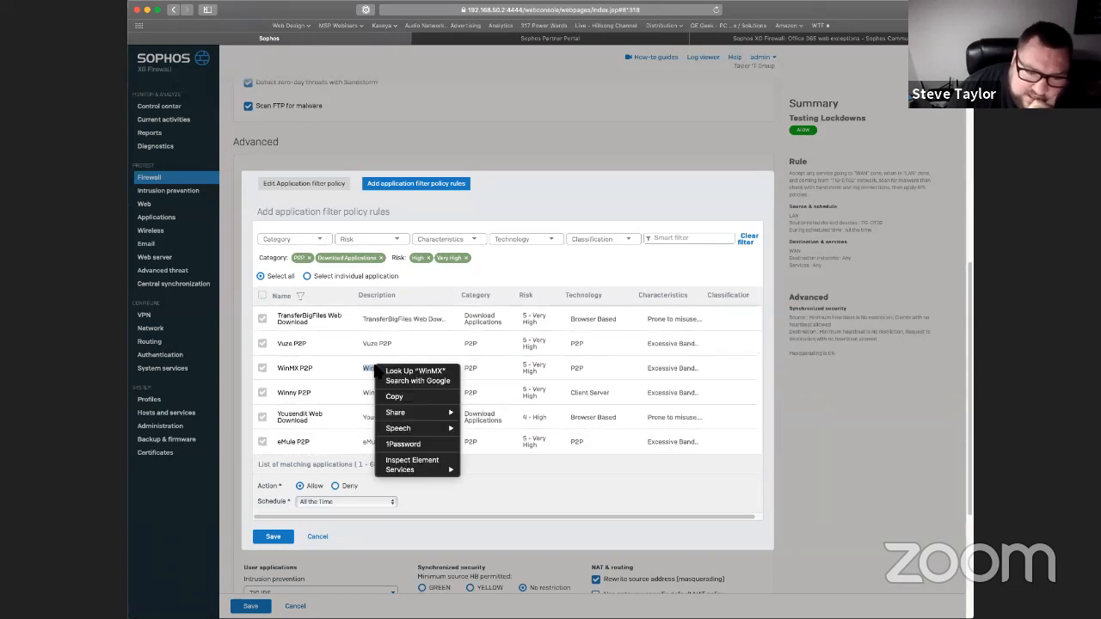
pyautogui.click(354, 365)
pyautogui.scroll(5, 354, 365)
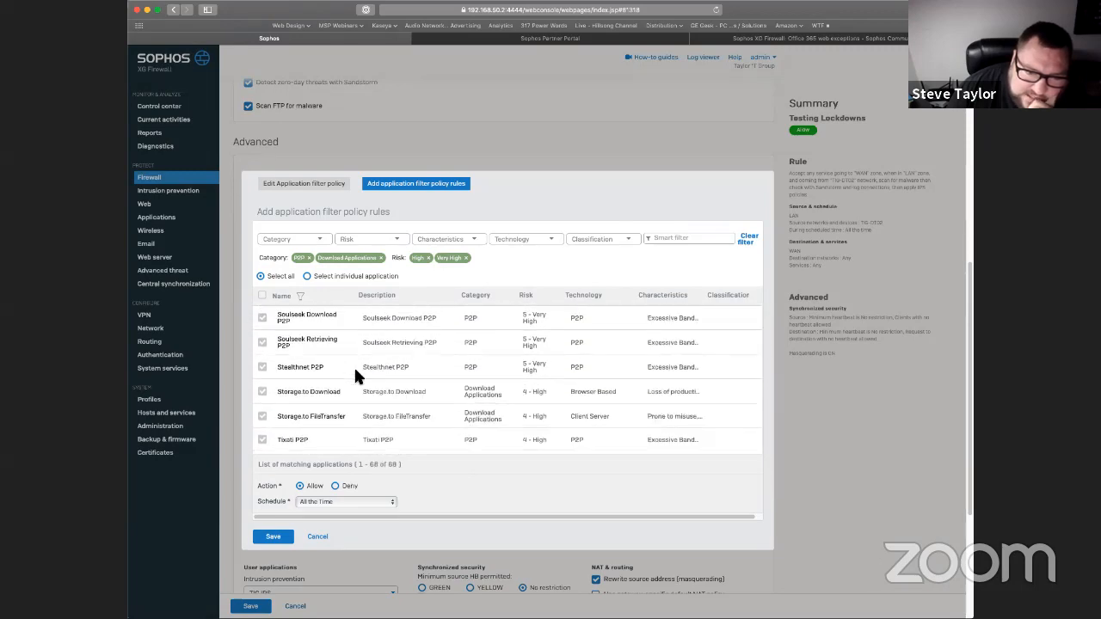
pyautogui.scroll(8, 354, 365)
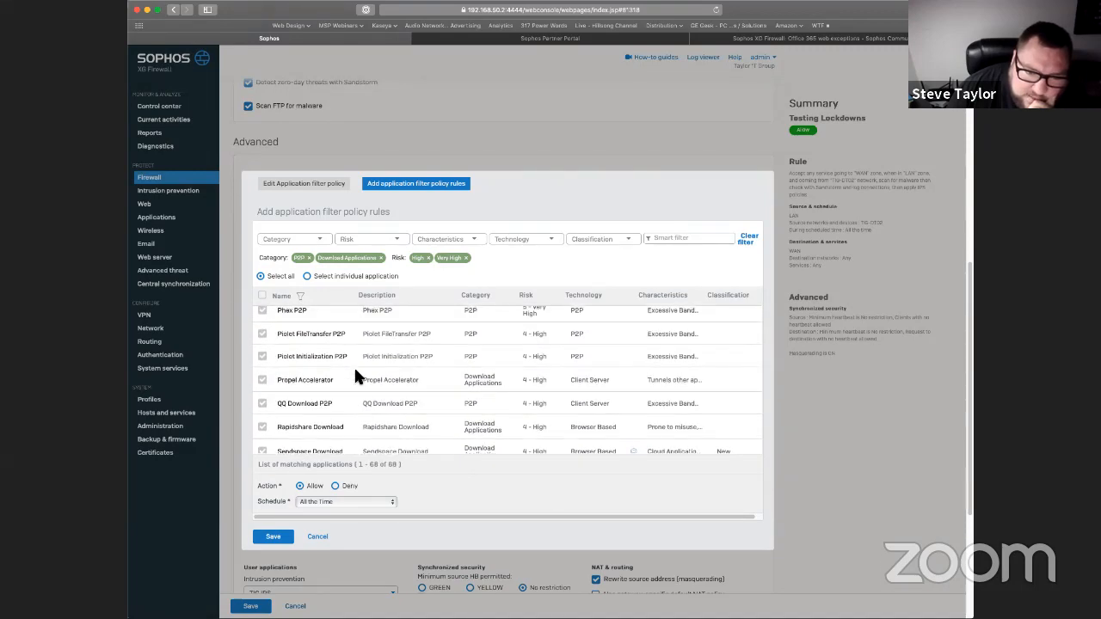
pyautogui.scroll(8, 354, 366)
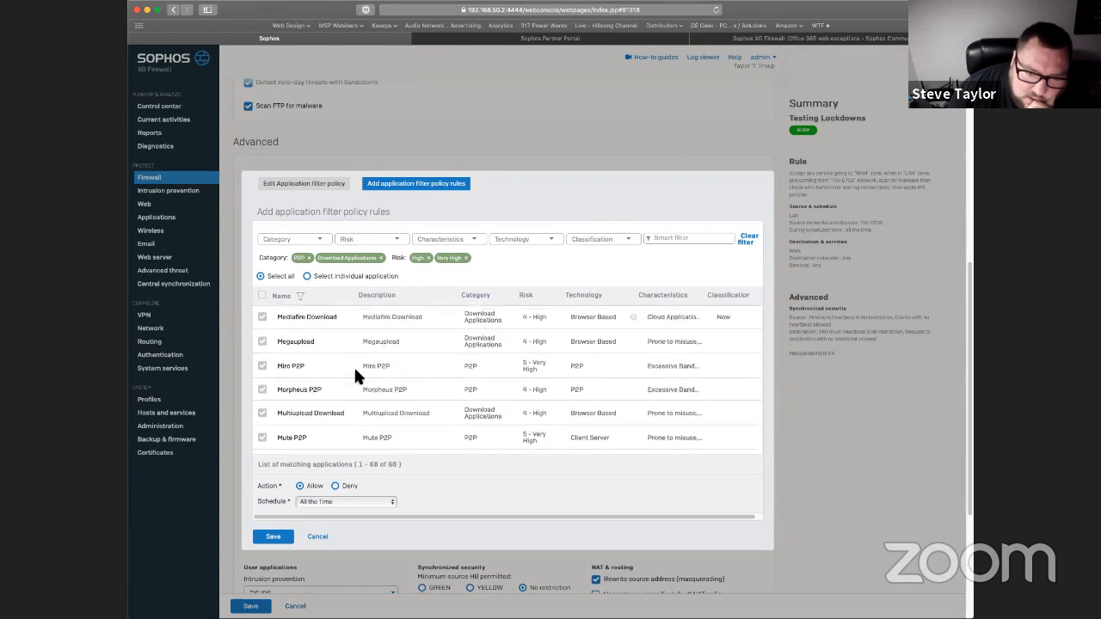
pyautogui.scroll(8, 353, 366)
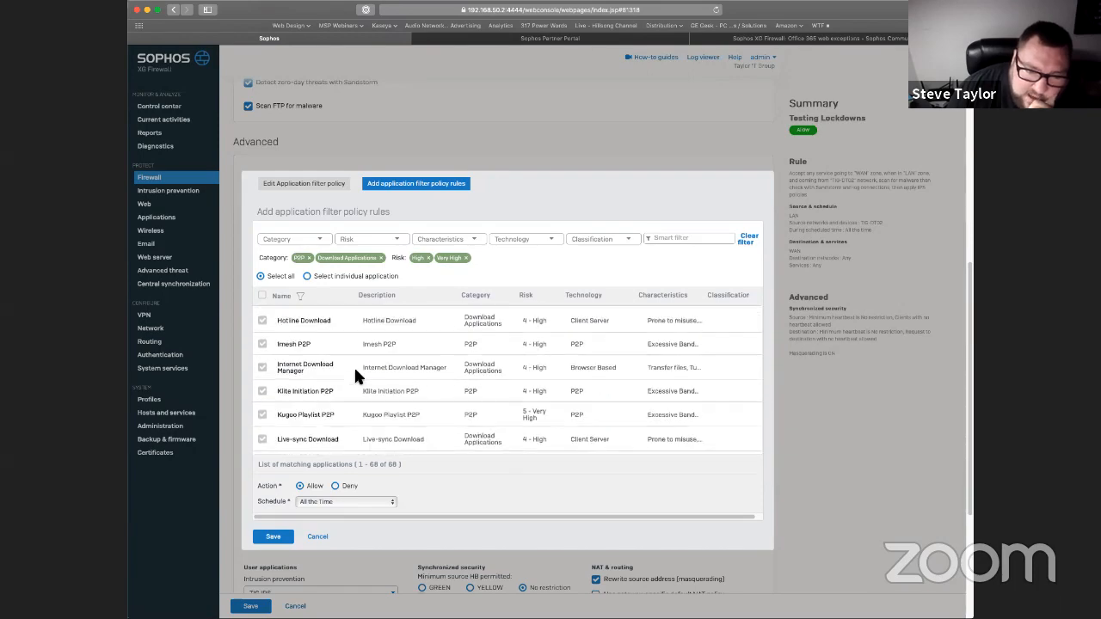
pyautogui.scroll(8, 354, 366)
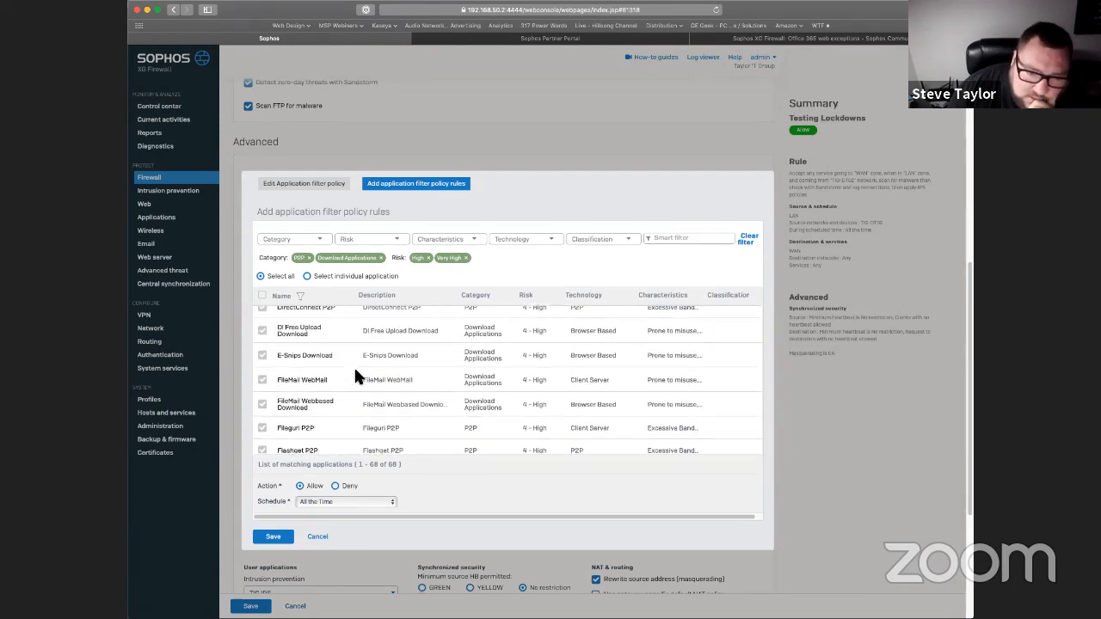
pyautogui.scroll(8, 353, 376)
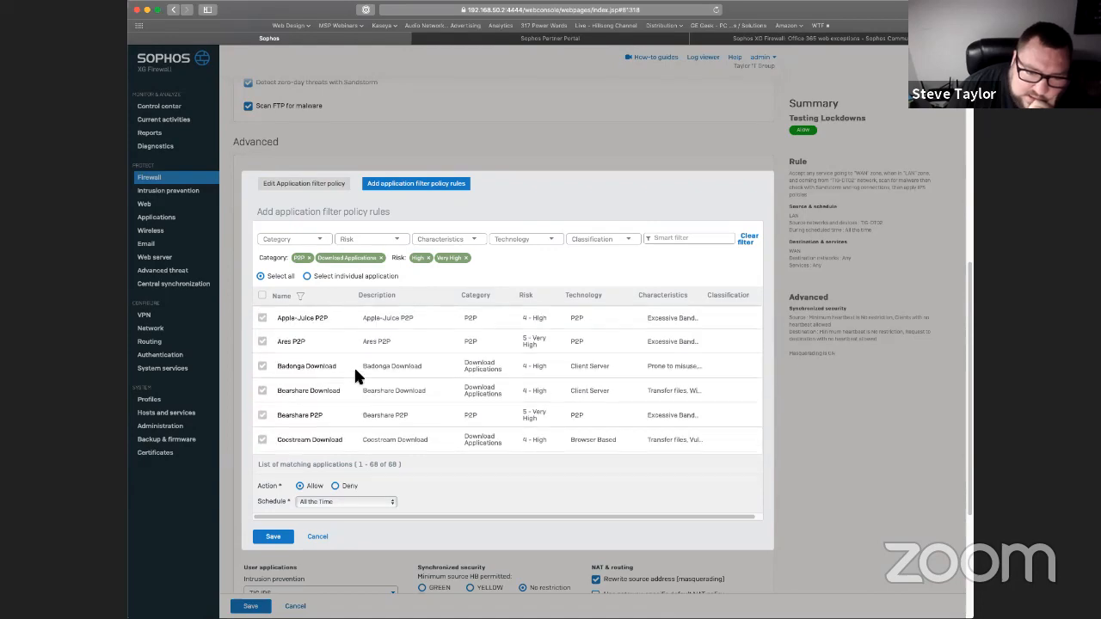
pyautogui.scroll(8, 354, 366)
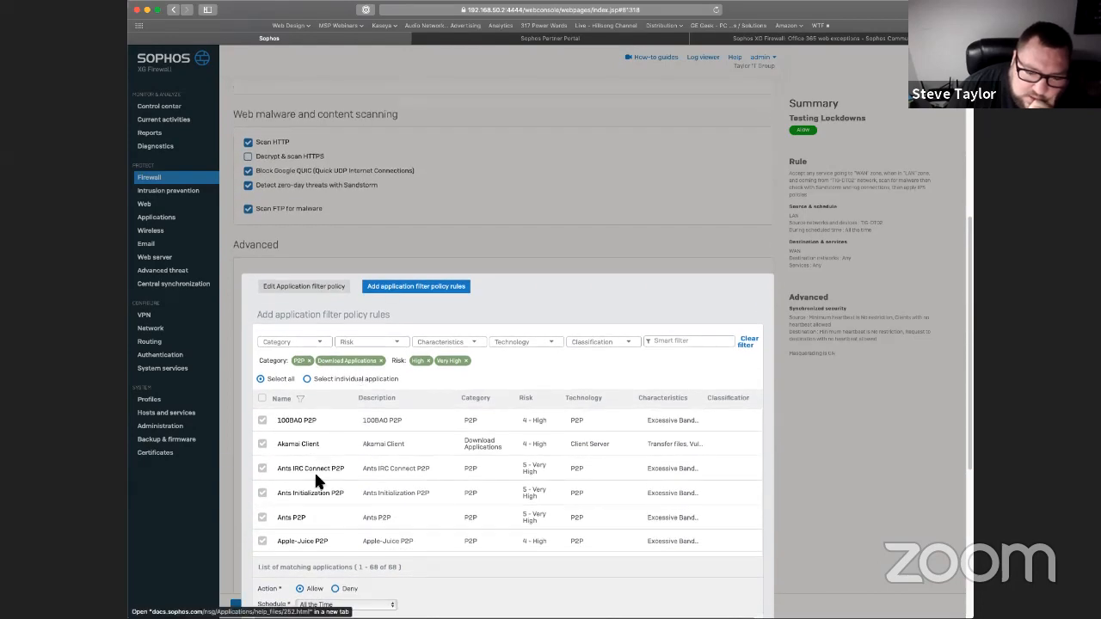
# Step: Set the new policy rule's action to Deny, save it, and save the Block Apps policy
pyautogui.scroll(-2, 315, 476)
pyautogui.scroll(-3, 387, 568)
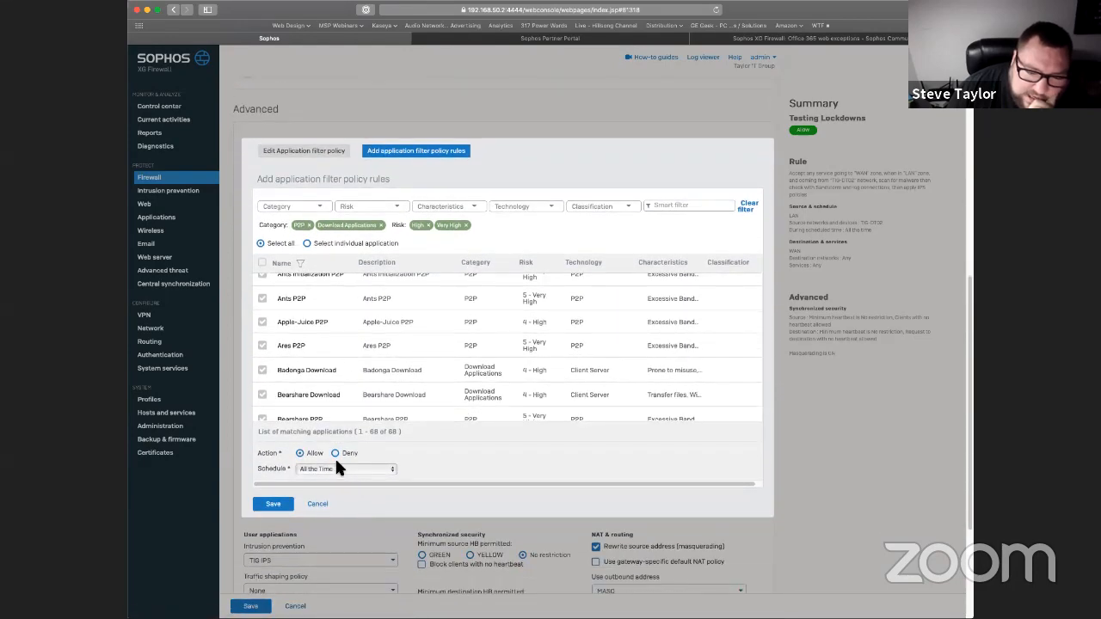
pyautogui.click(274, 510)
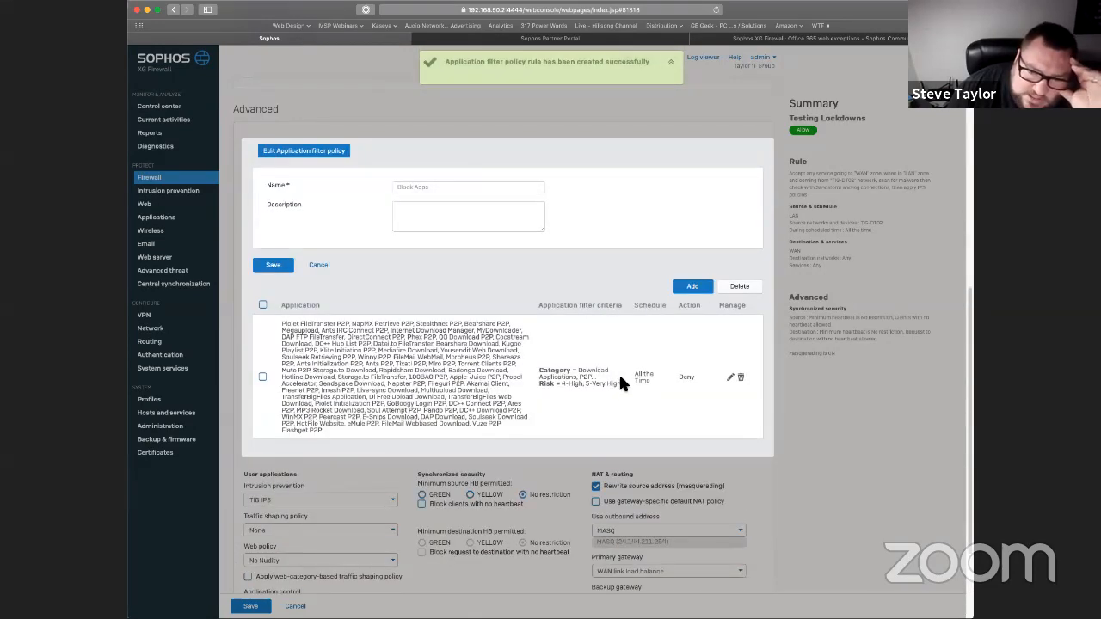
pyautogui.scroll(1, 561, 359)
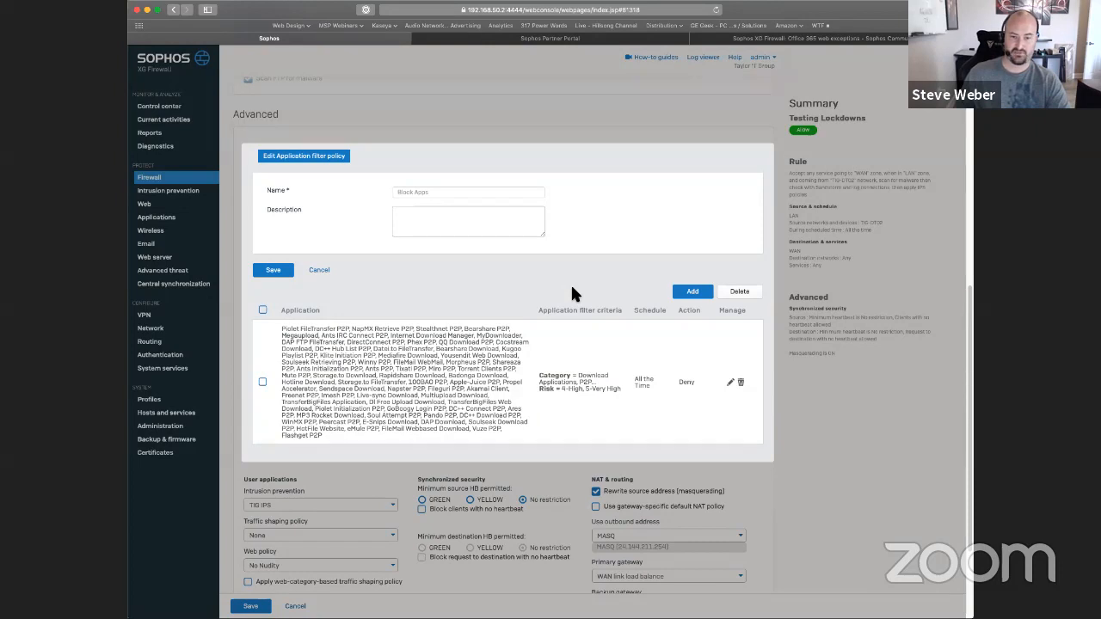
pyautogui.click(277, 272)
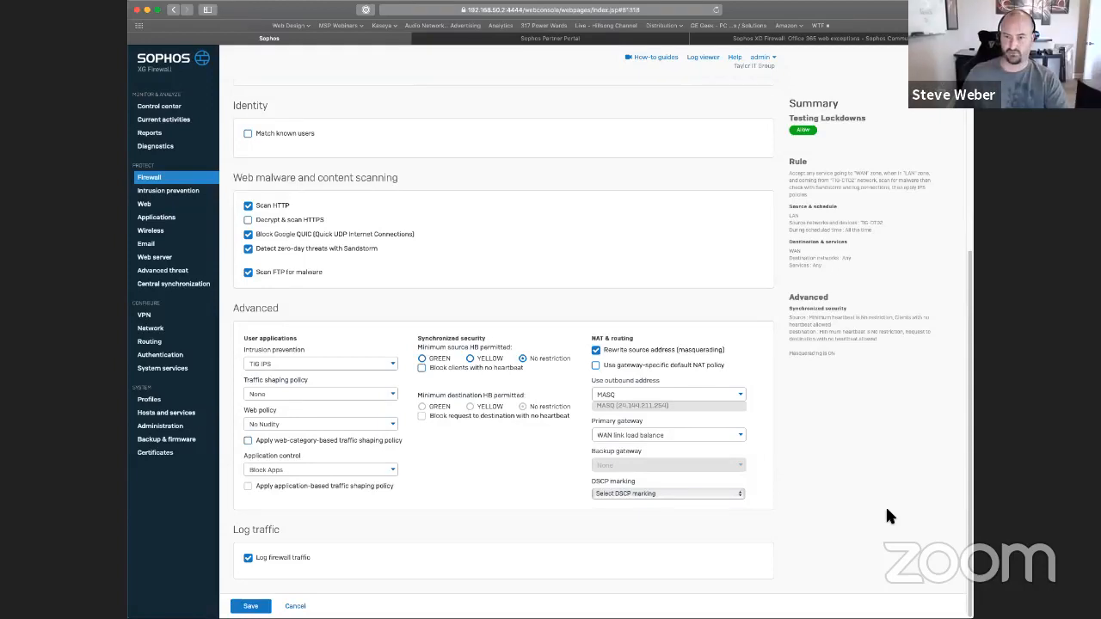
# Step: Review the firewall rule's synchronized security and NAT & routing settings, including the available DSCP marking options
pyautogui.click(307, 52)
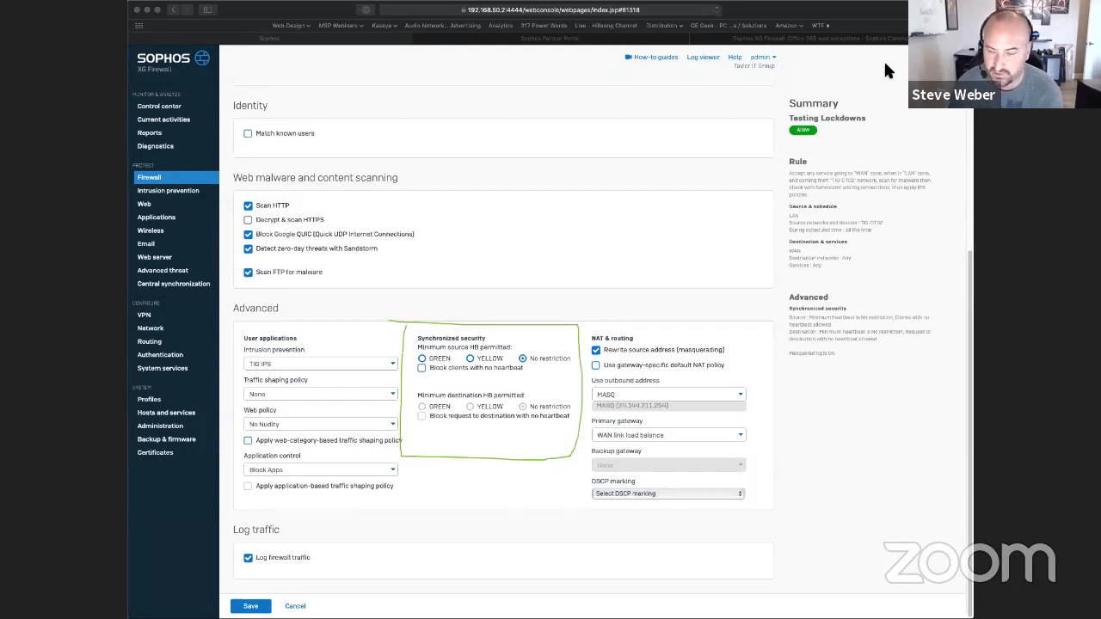
pyautogui.click(837, 505)
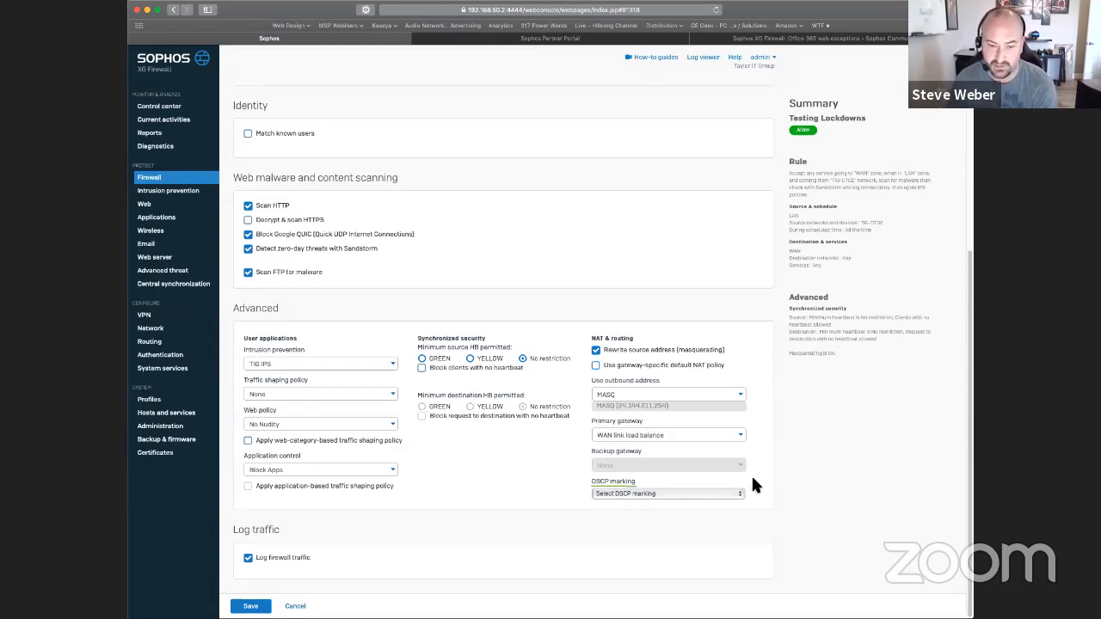
pyautogui.click(651, 497)
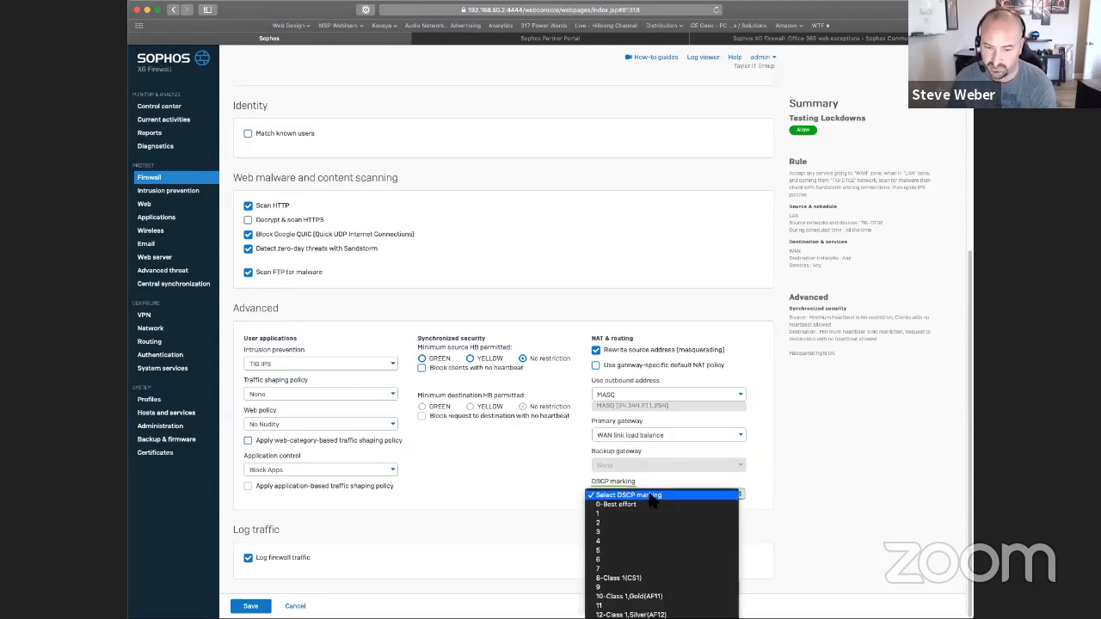
pyautogui.click(651, 497)
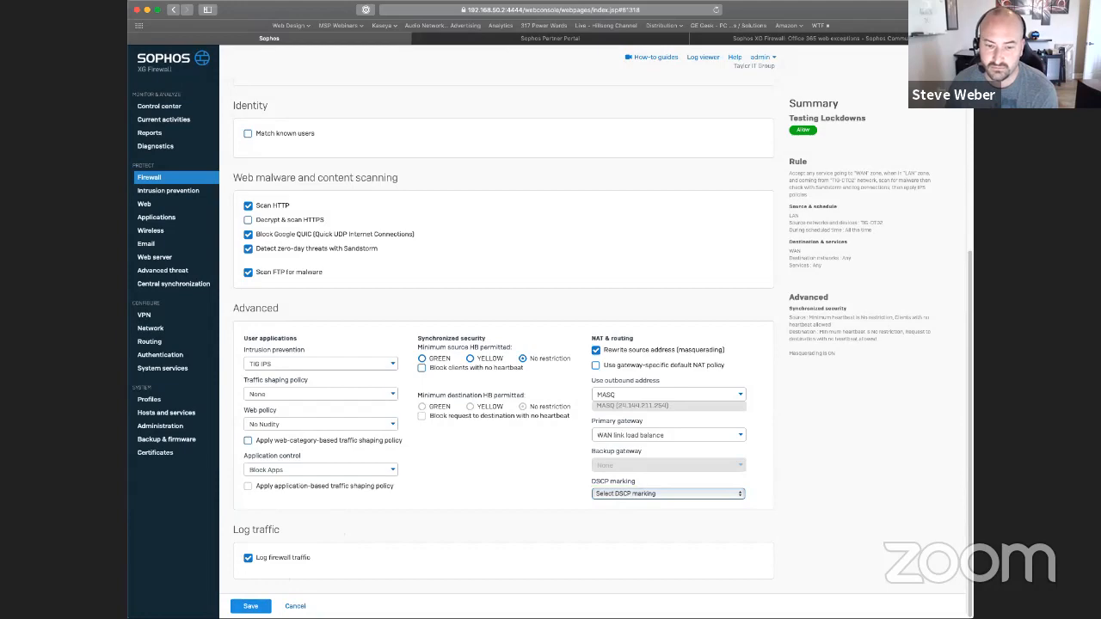
# Step: Save the Testing Lockdowns firewall rule
pyautogui.scroll(5, 389, 468)
pyautogui.scroll(-5, 396, 430)
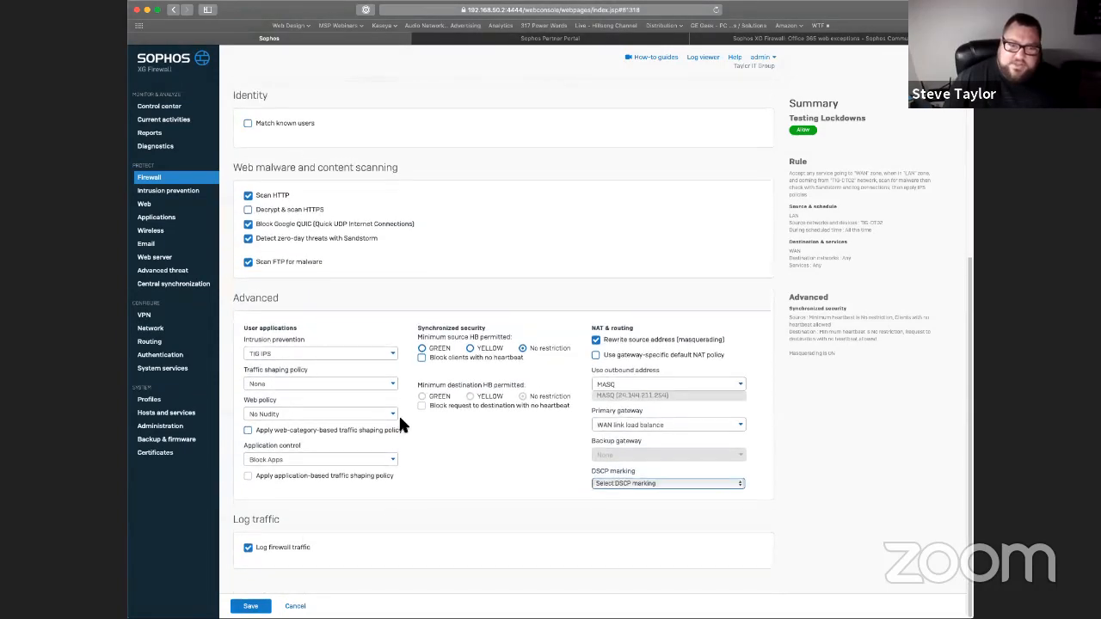
pyautogui.click(258, 606)
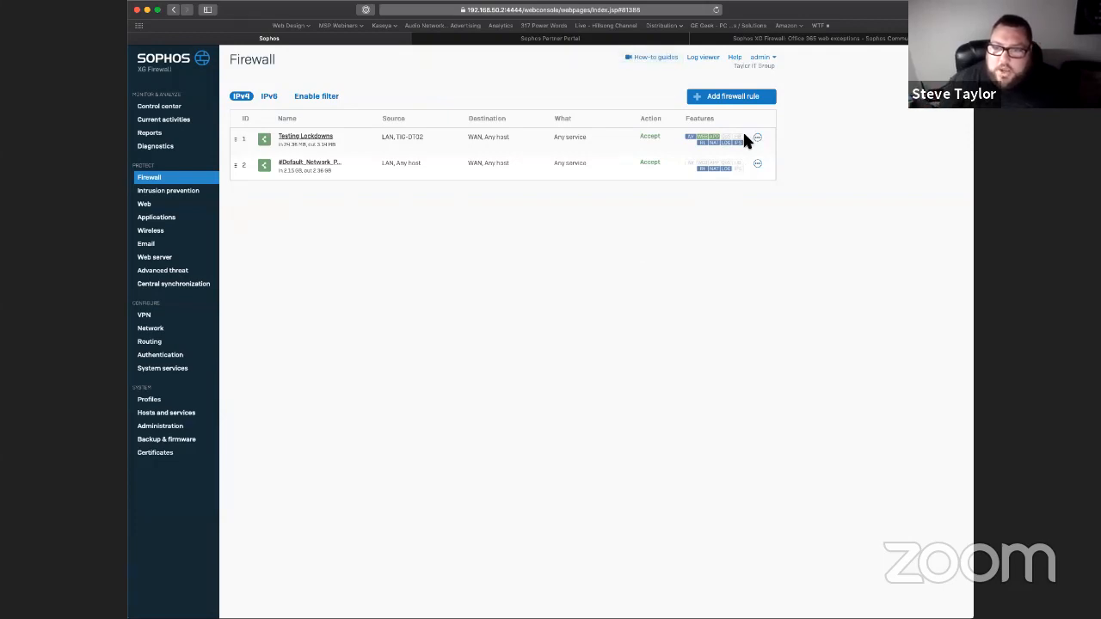
# Step: View the Testing Lockdowns rule's feature summary and the types of firewall rule that can be added
pyautogui.moveTo(740, 134)
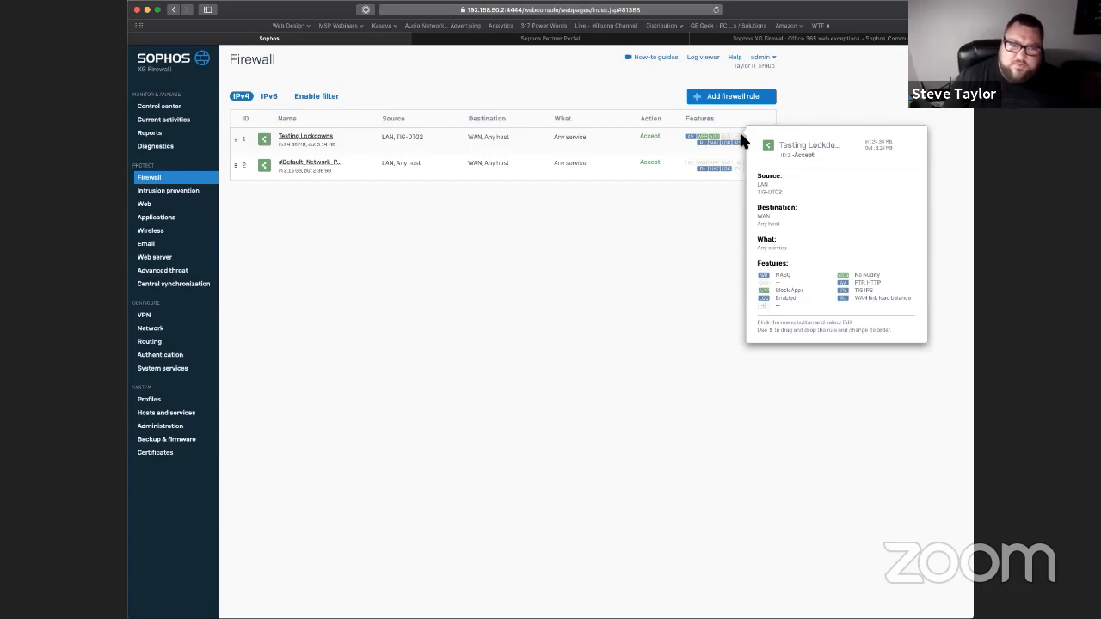
pyautogui.click(735, 104)
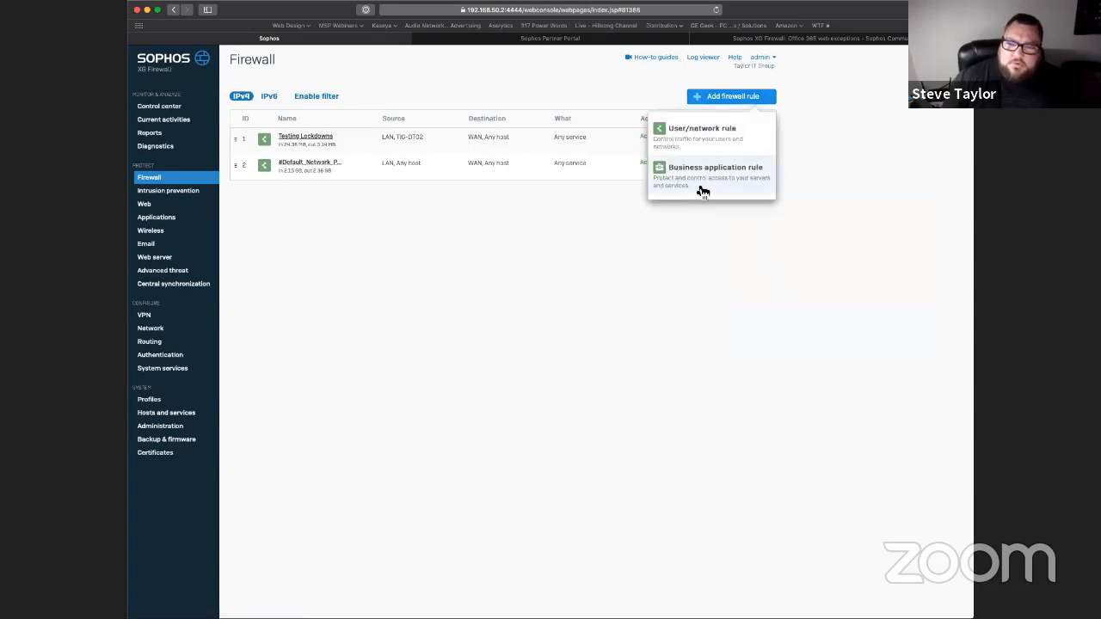
pyautogui.click(861, 184)
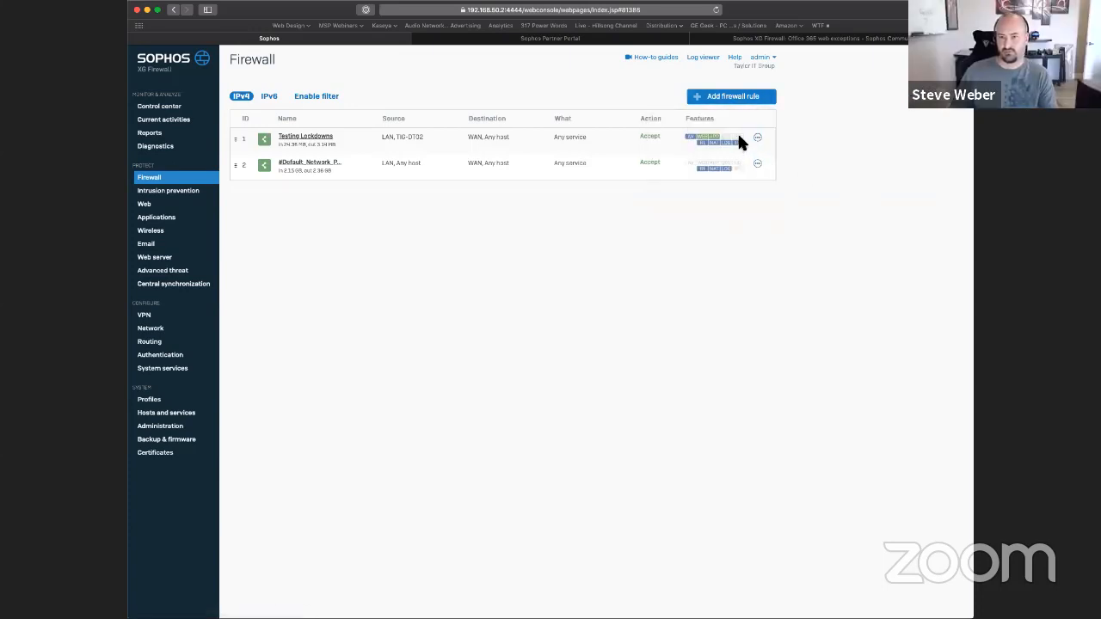
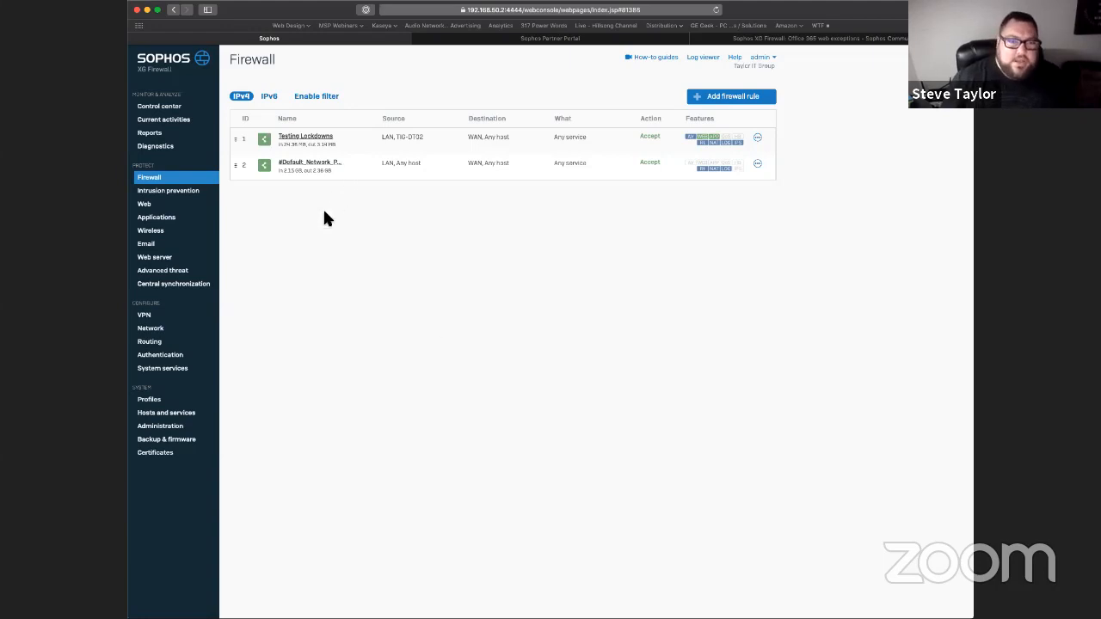
# Step: Start a new business application rule based on the Email Servers (SMTP) template
pyautogui.click(756, 100)
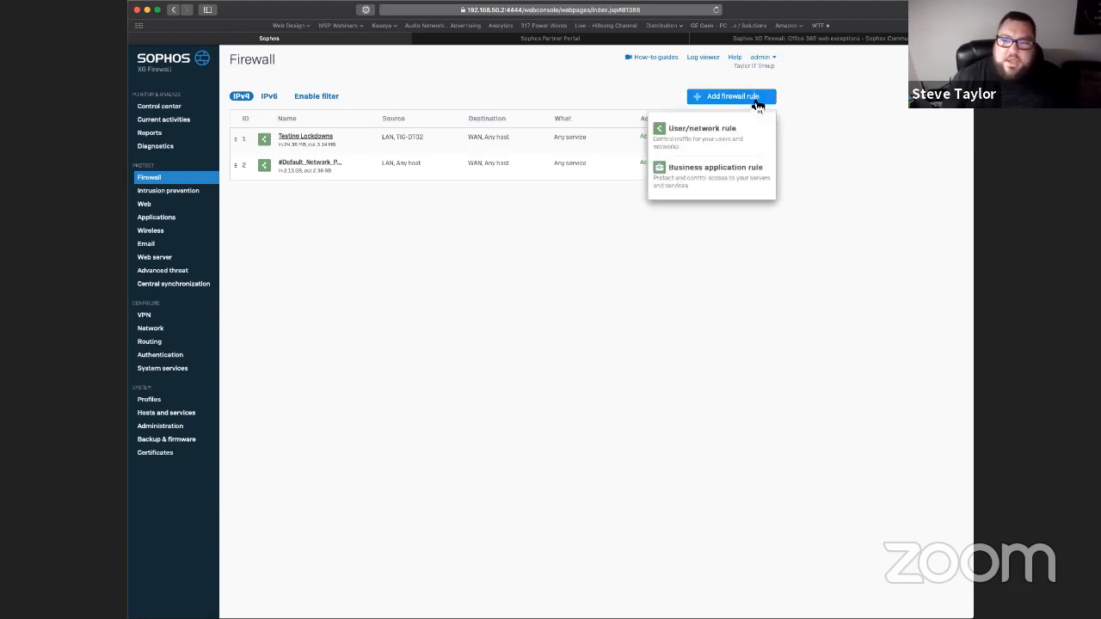
pyautogui.click(685, 185)
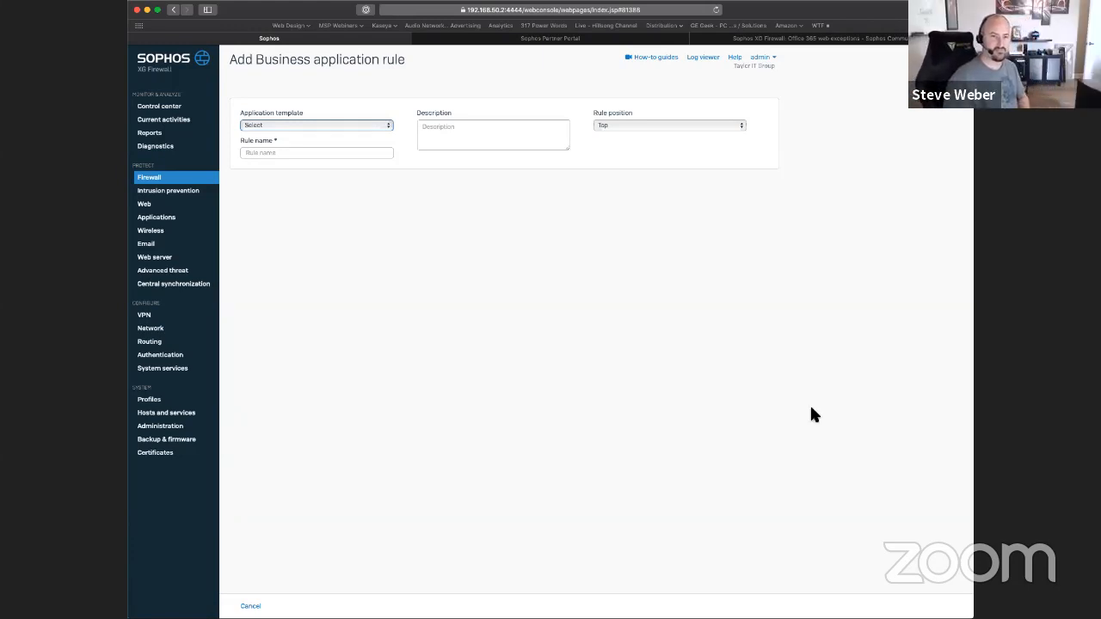
pyautogui.click(290, 126)
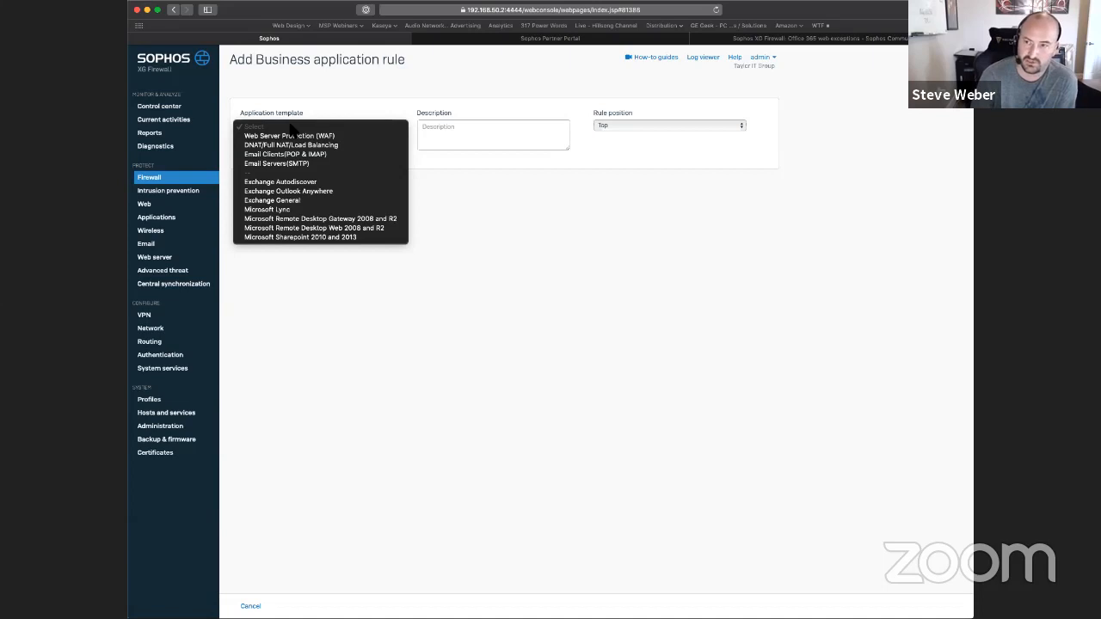
pyautogui.click(295, 133)
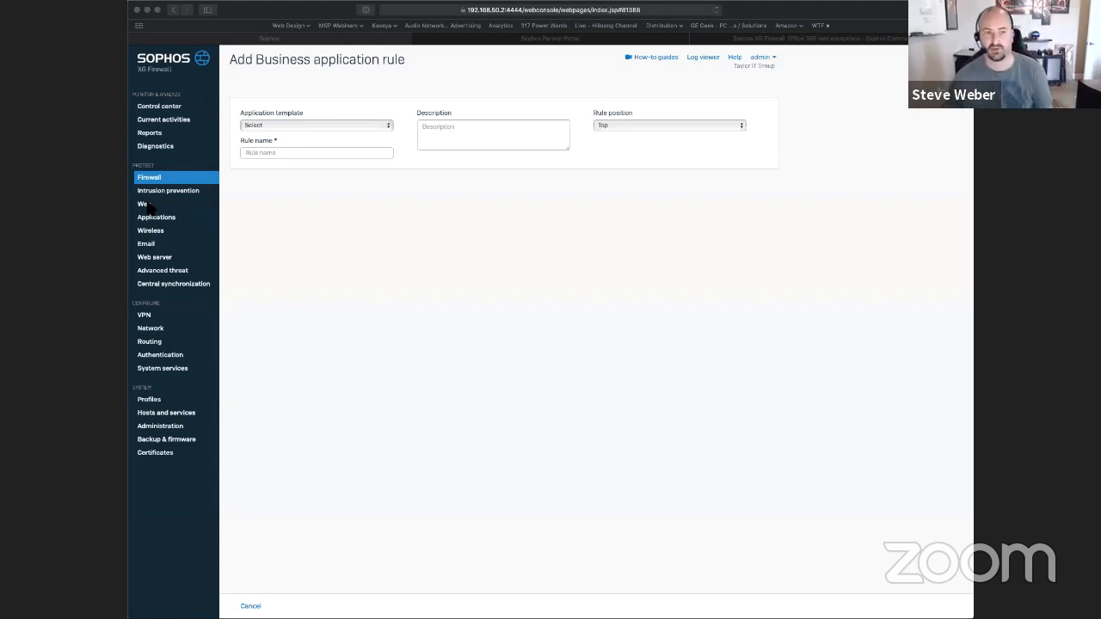
pyautogui.click(302, 166)
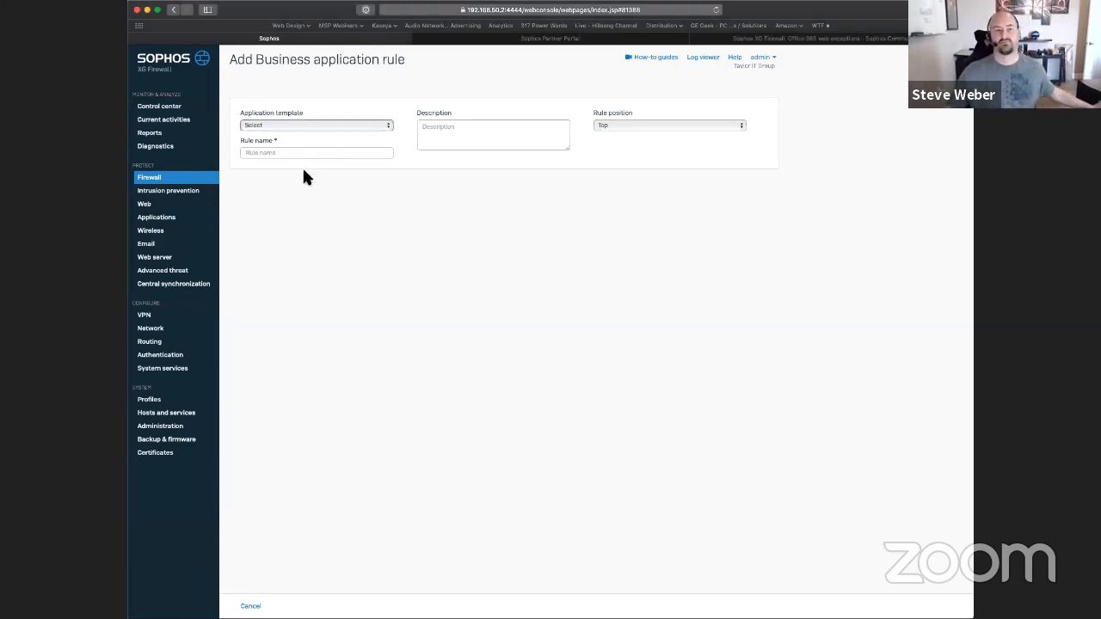
pyautogui.click(287, 126)
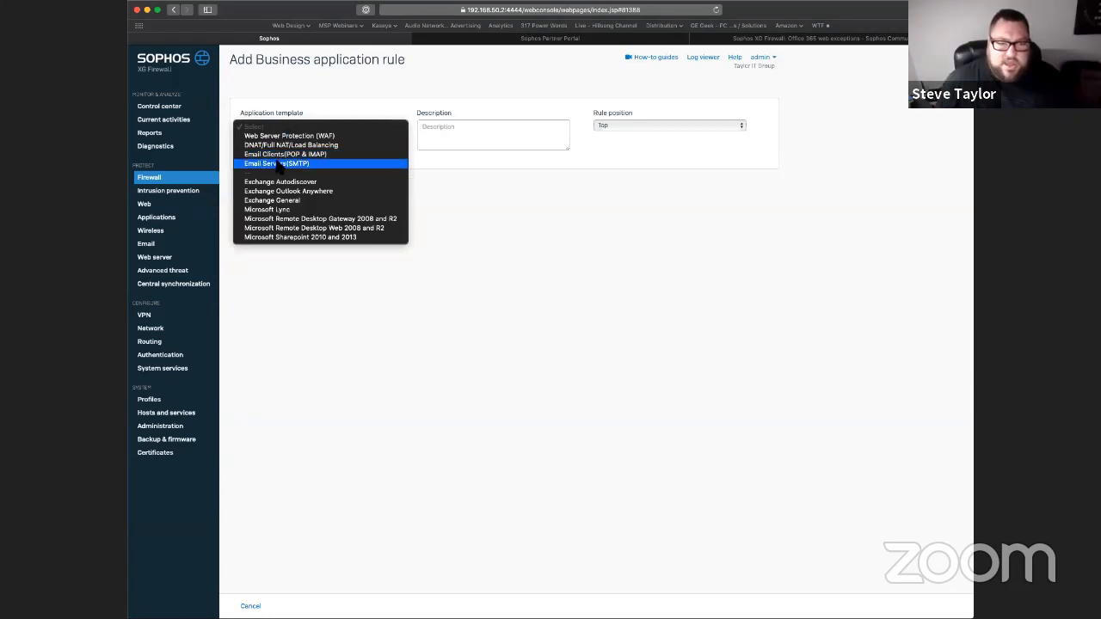
pyautogui.click(278, 164)
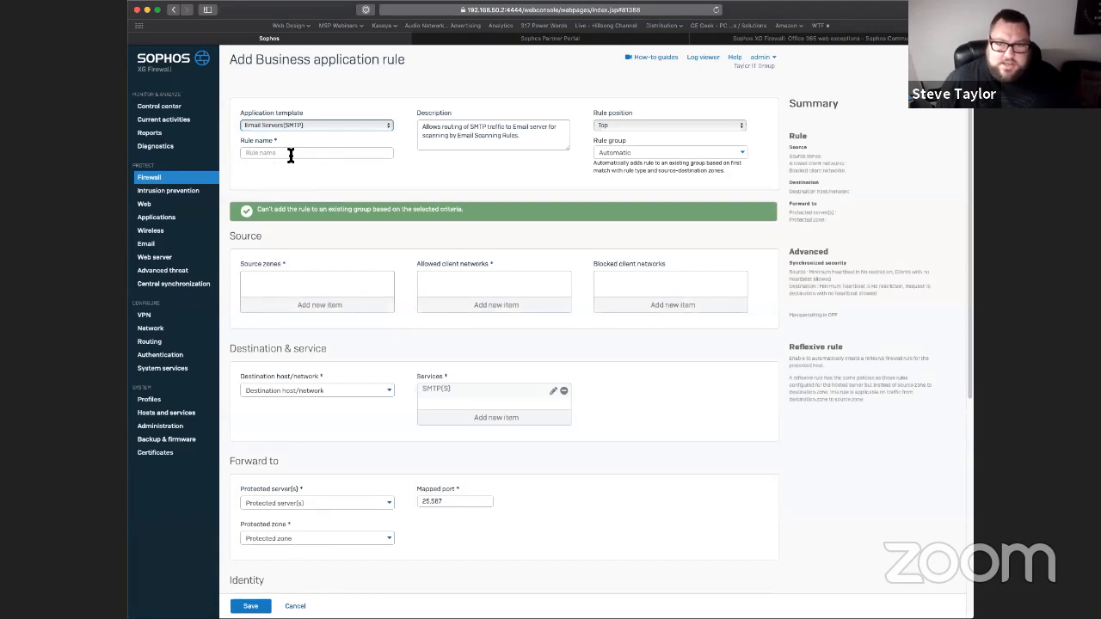
# Step: Add WAN as the source zone of the email server rule
pyautogui.scroll(-5, 321, 298)
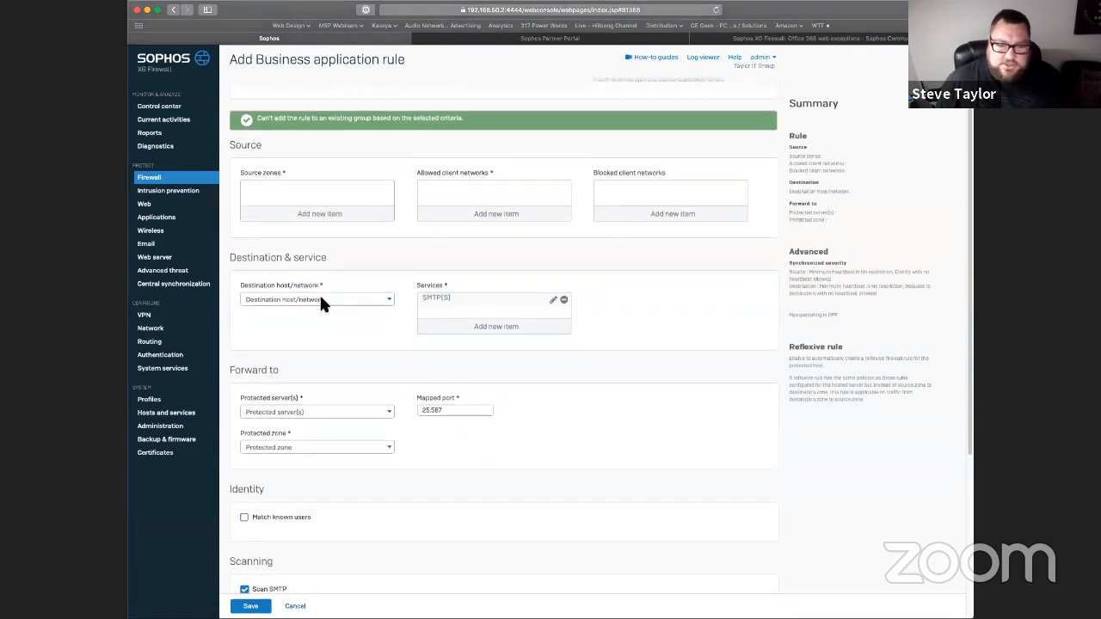
pyautogui.scroll(5, 323, 326)
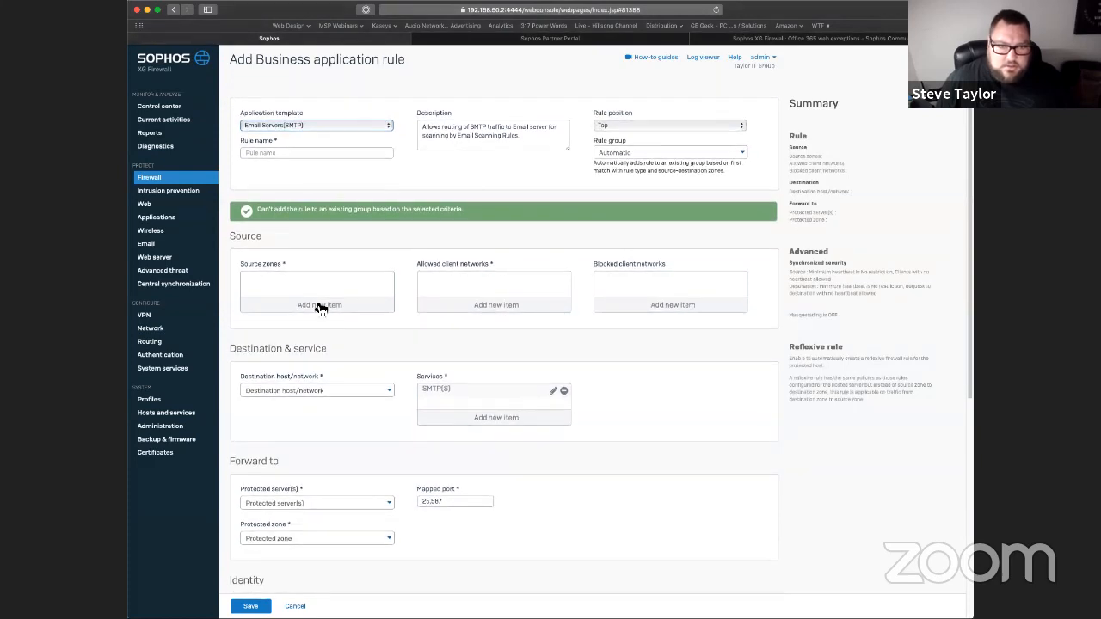
pyautogui.click(316, 303)
pyautogui.click(249, 338)
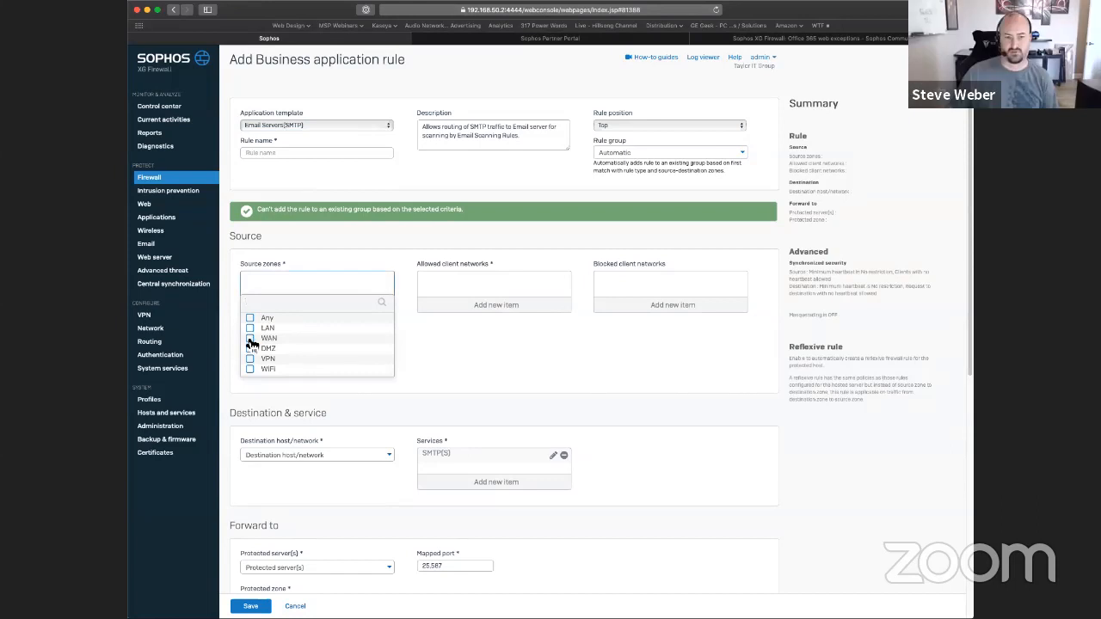
pyautogui.click(330, 388)
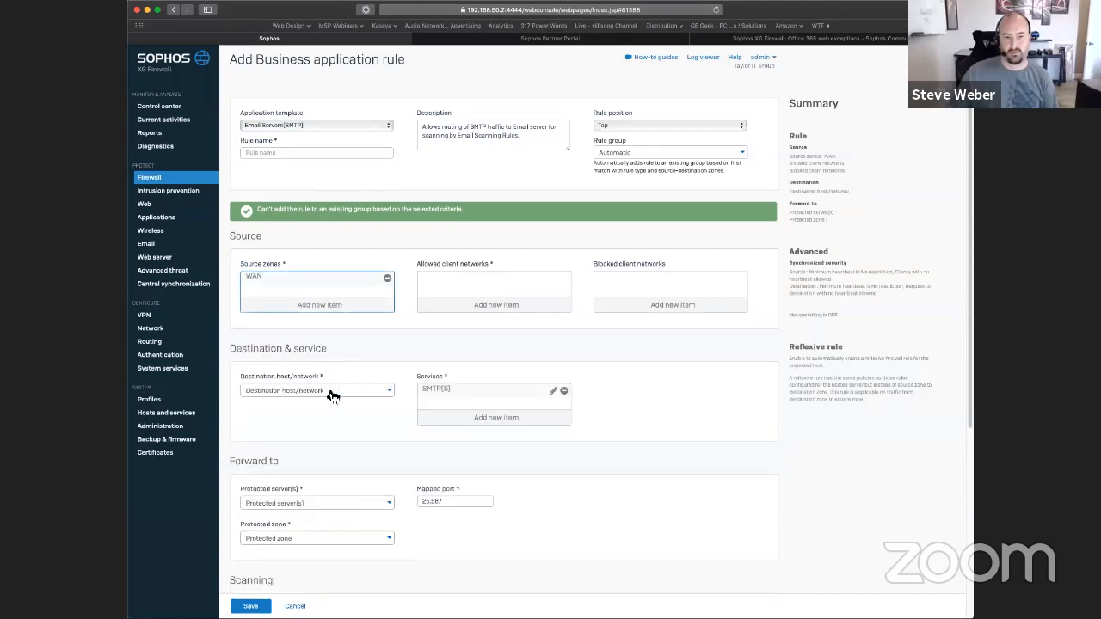
# Step: Look through the choices for the email server rule's allowed client networks
pyautogui.click(497, 306)
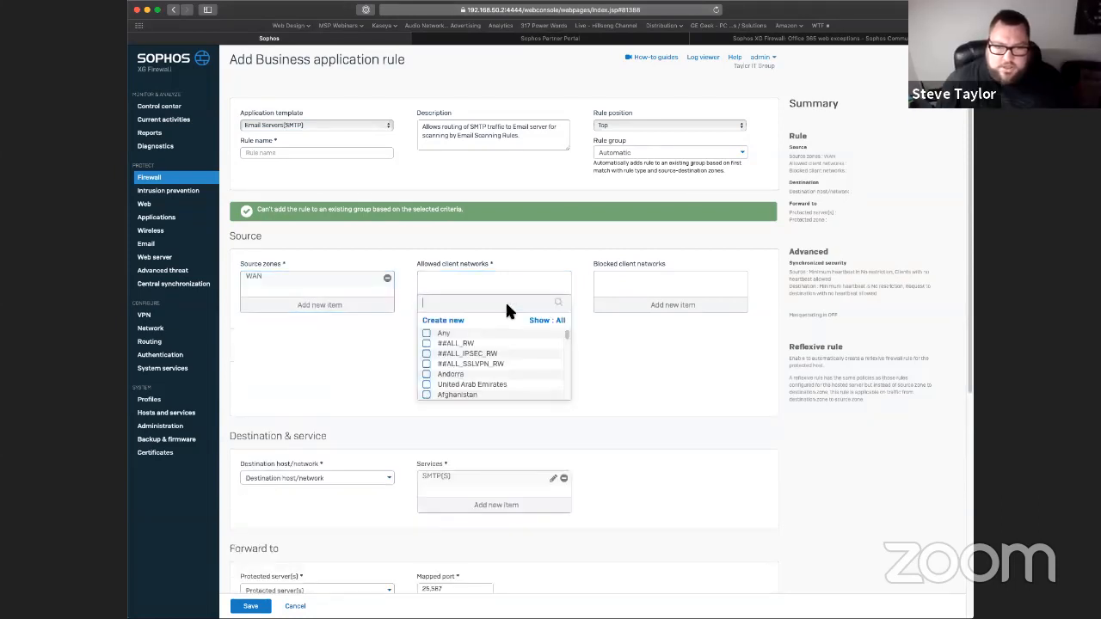
pyautogui.click(326, 330)
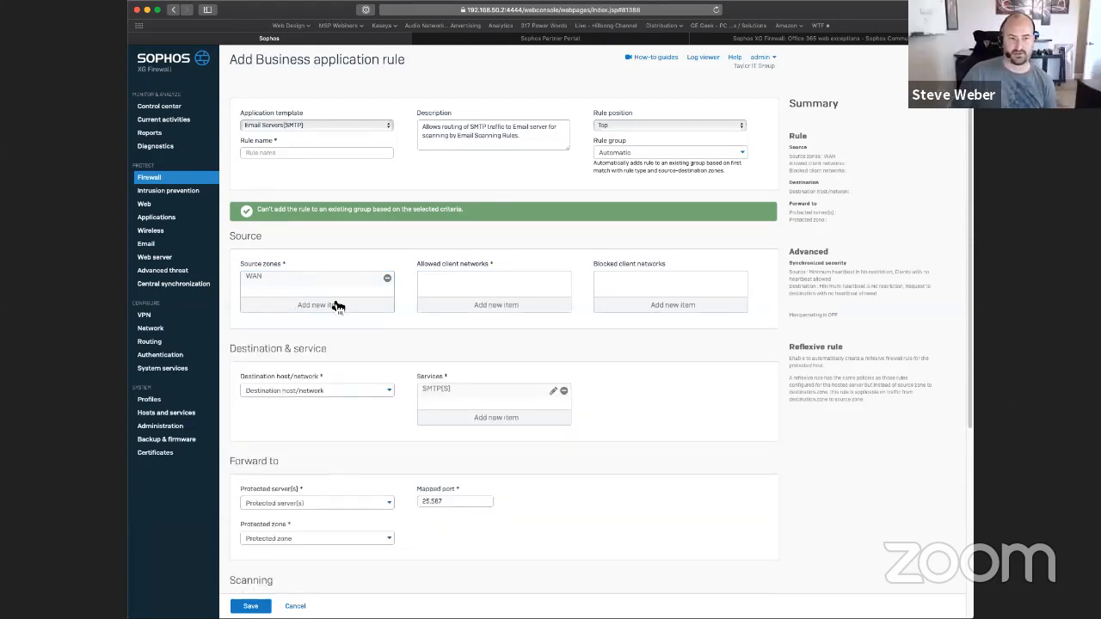
pyautogui.click(471, 306)
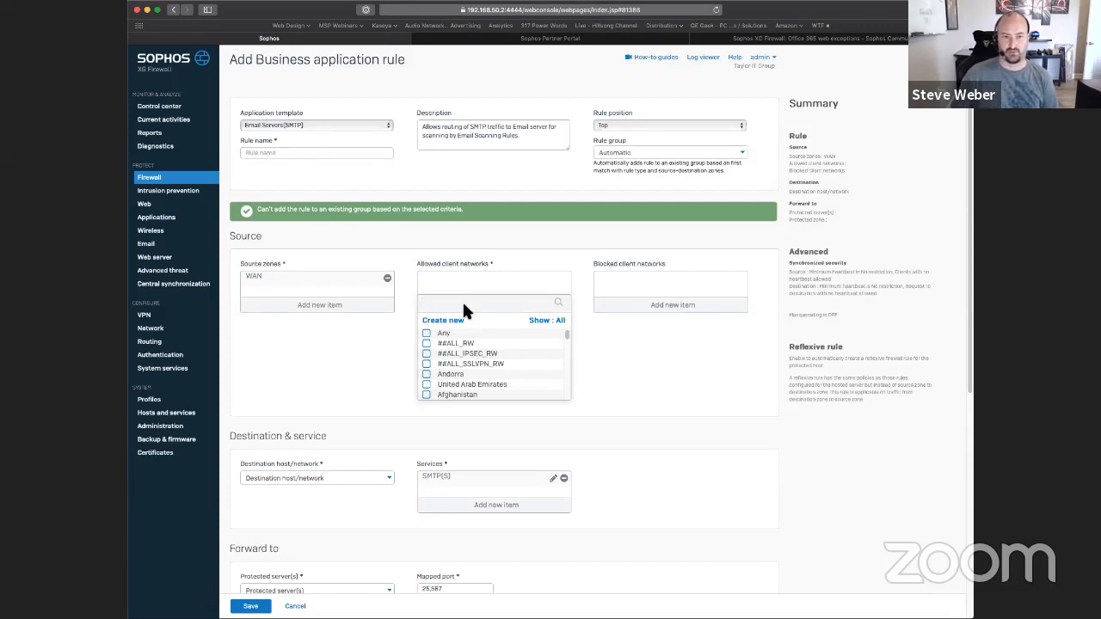
pyautogui.click(142, 294)
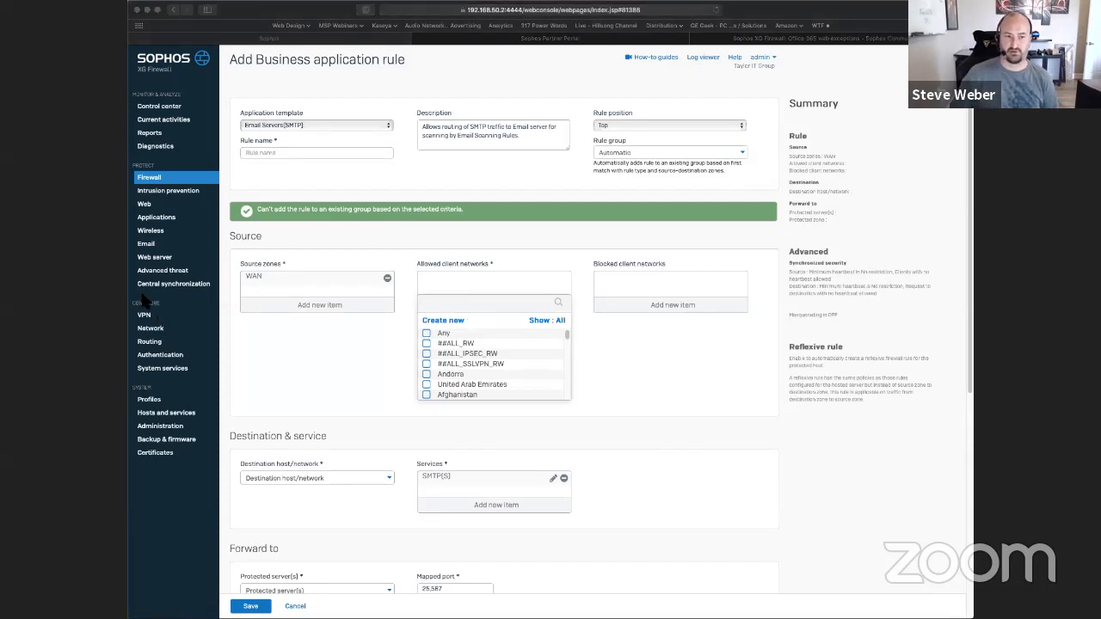
pyautogui.click(361, 354)
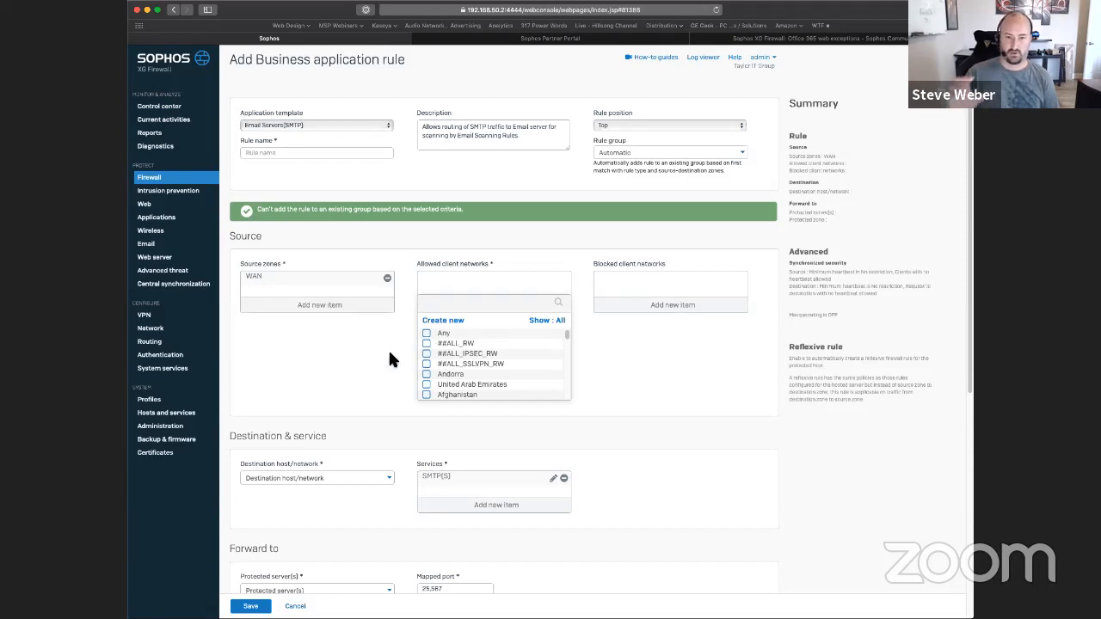
pyautogui.click(388, 361)
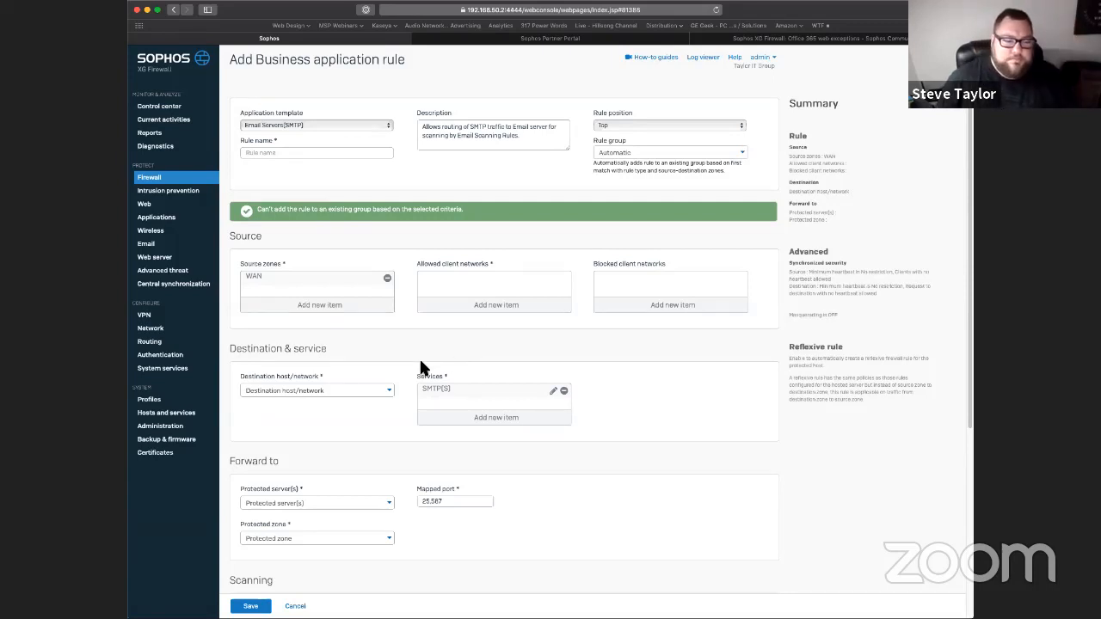
pyautogui.click(130, 575)
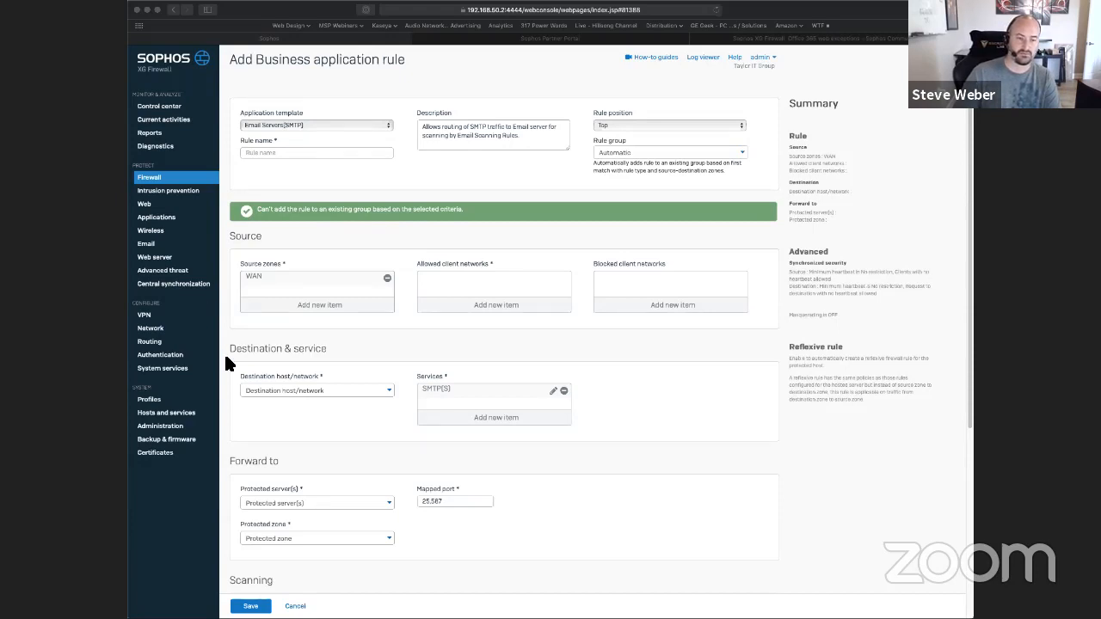
pyautogui.click(416, 557)
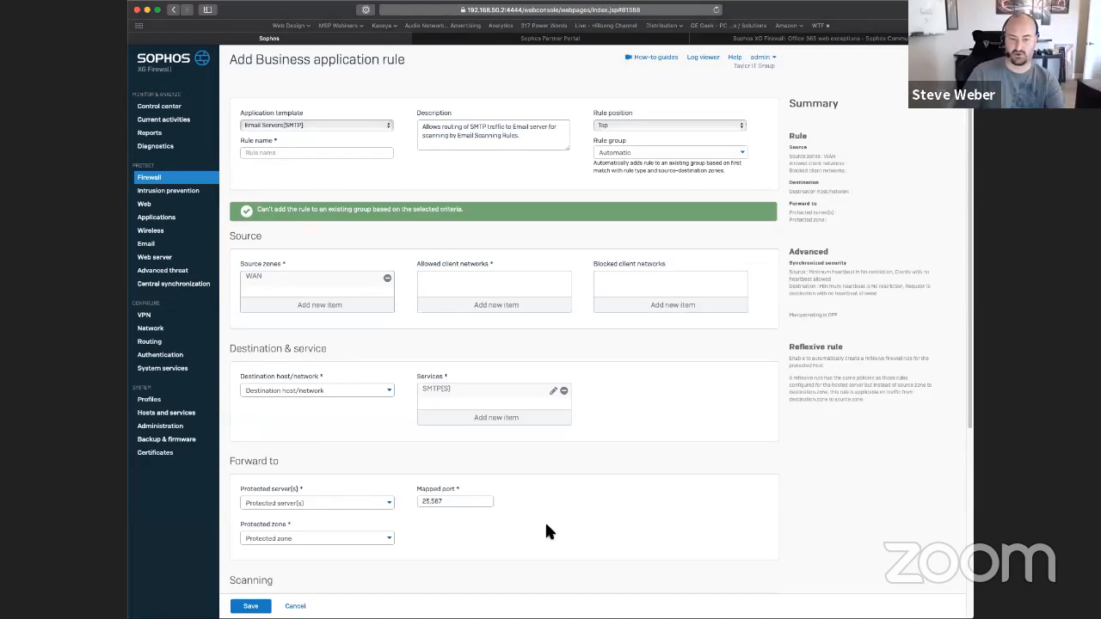
# Step: Review the email server rule's forwarding, scanning, advanced and logging settings, and discard the unsaved rule
pyautogui.scroll(-5, 547, 531)
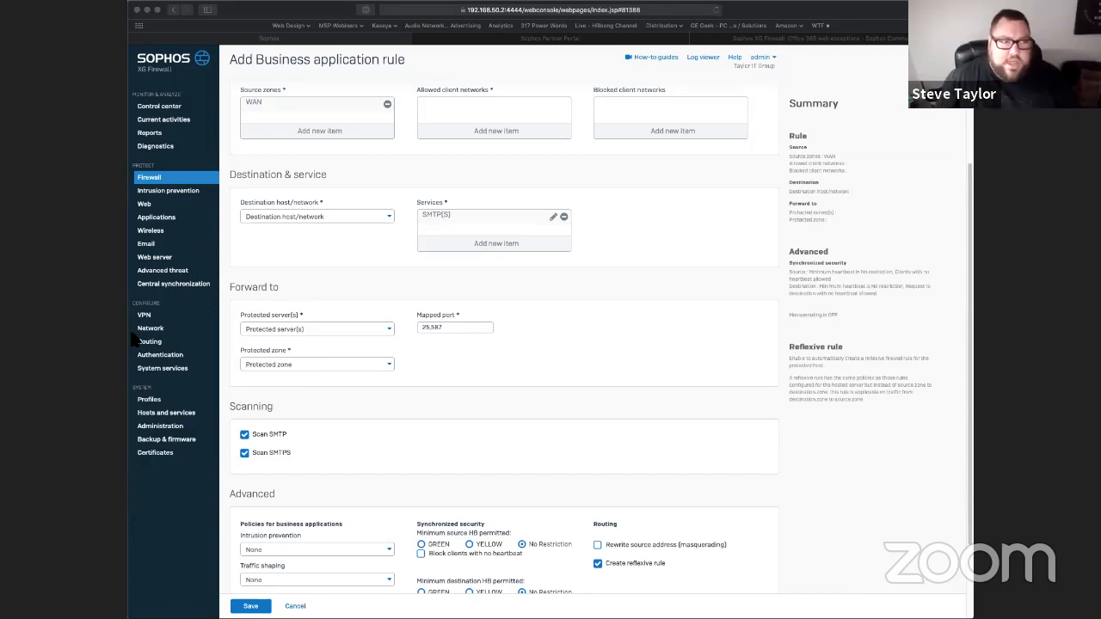
pyautogui.click(738, 557)
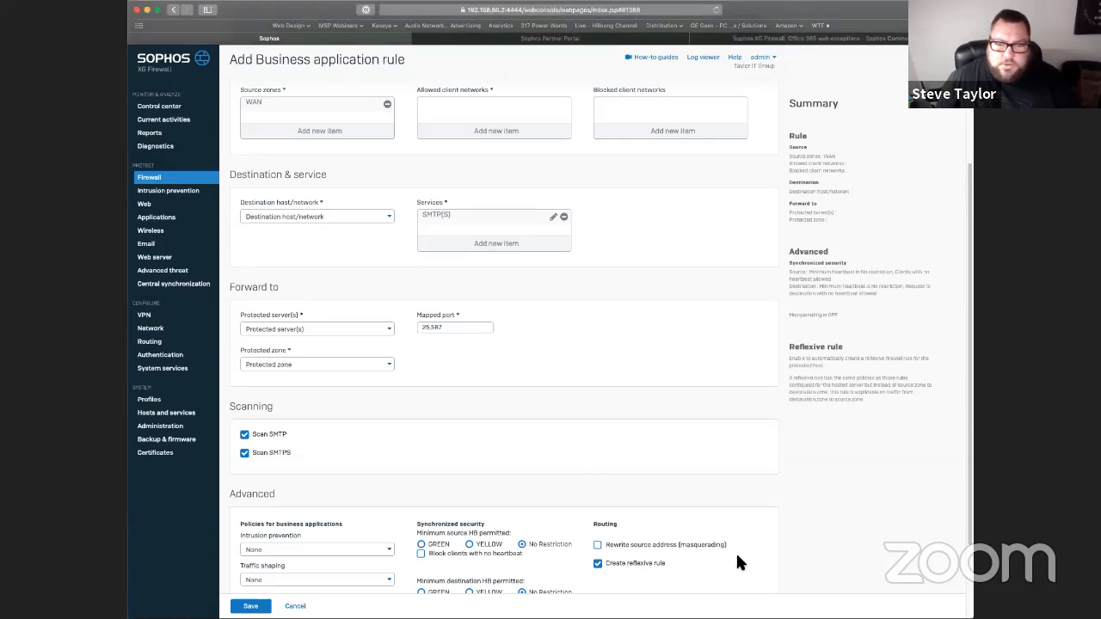
pyautogui.scroll(-3, 467, 370)
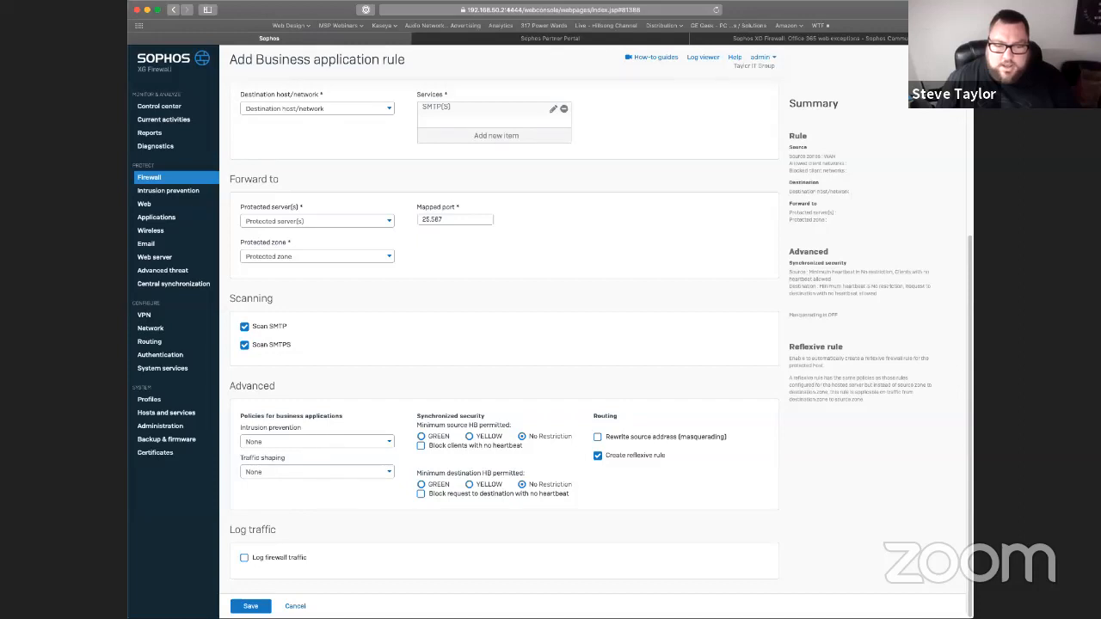
pyautogui.press('Escape')
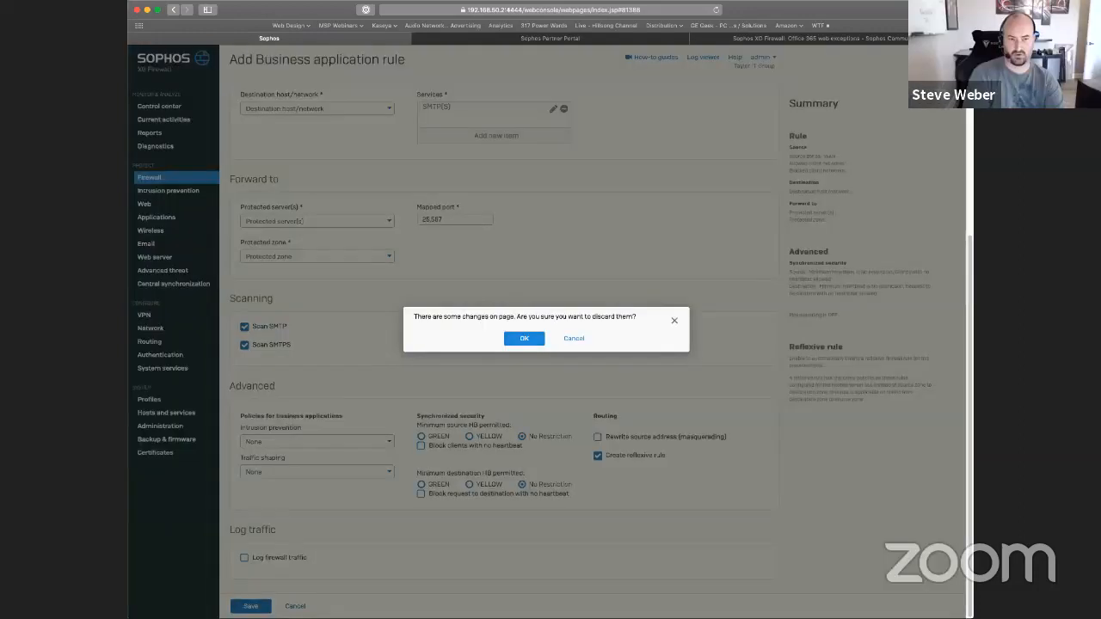
pyautogui.click(514, 343)
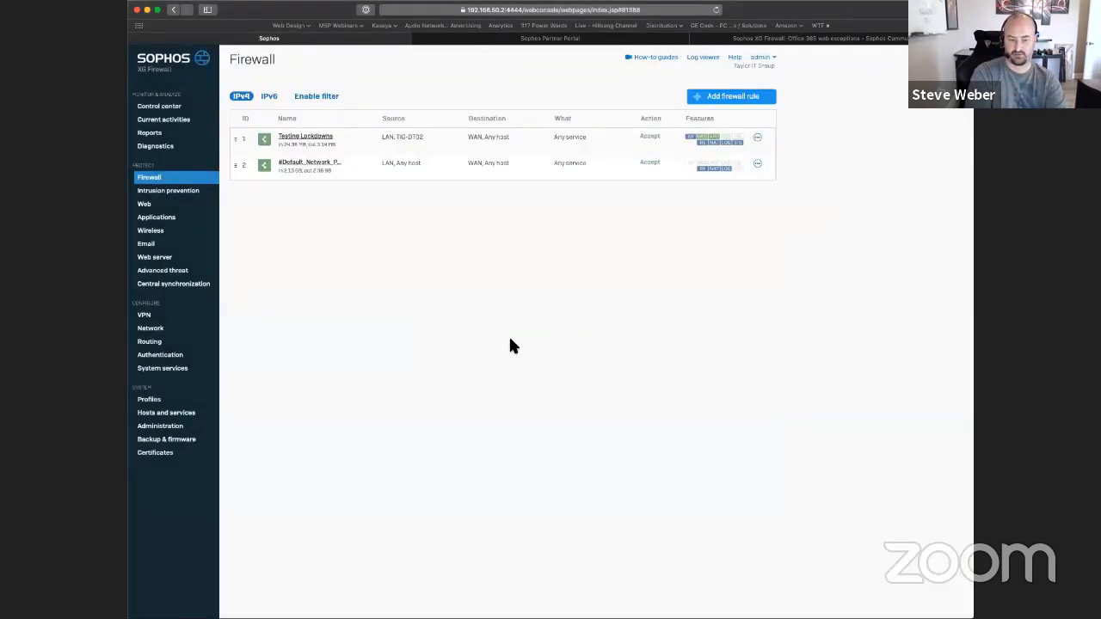
# Step: Start a business application rule from the DNAT/Full NAT/Load Balancing template and name it Web Server
pyautogui.click(746, 102)
pyautogui.click(660, 164)
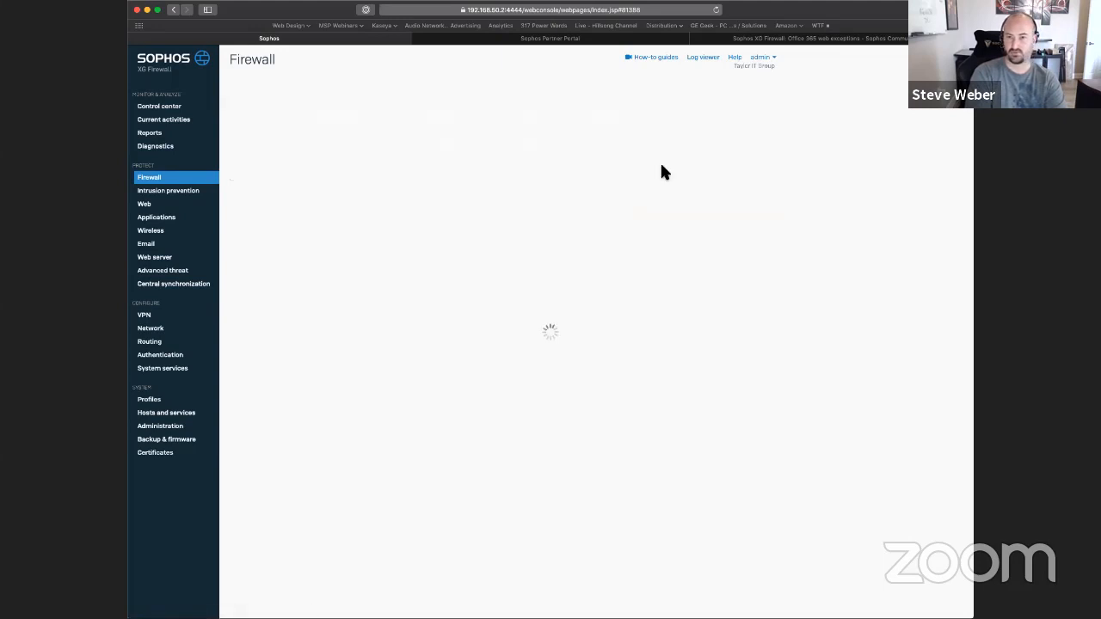
pyautogui.click(250, 125)
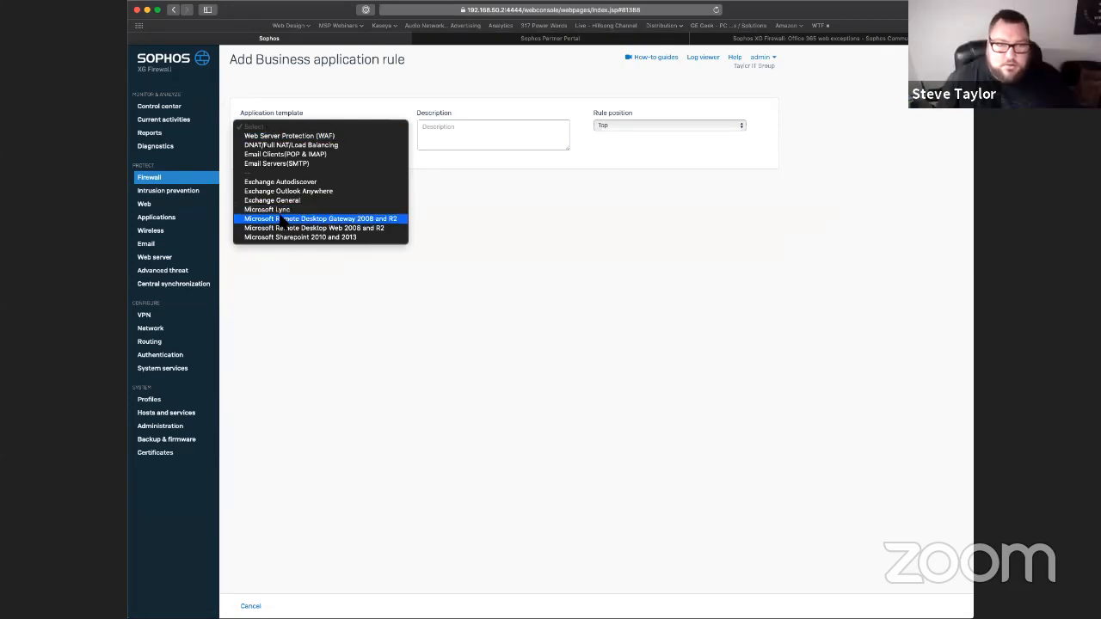
pyautogui.click(292, 144)
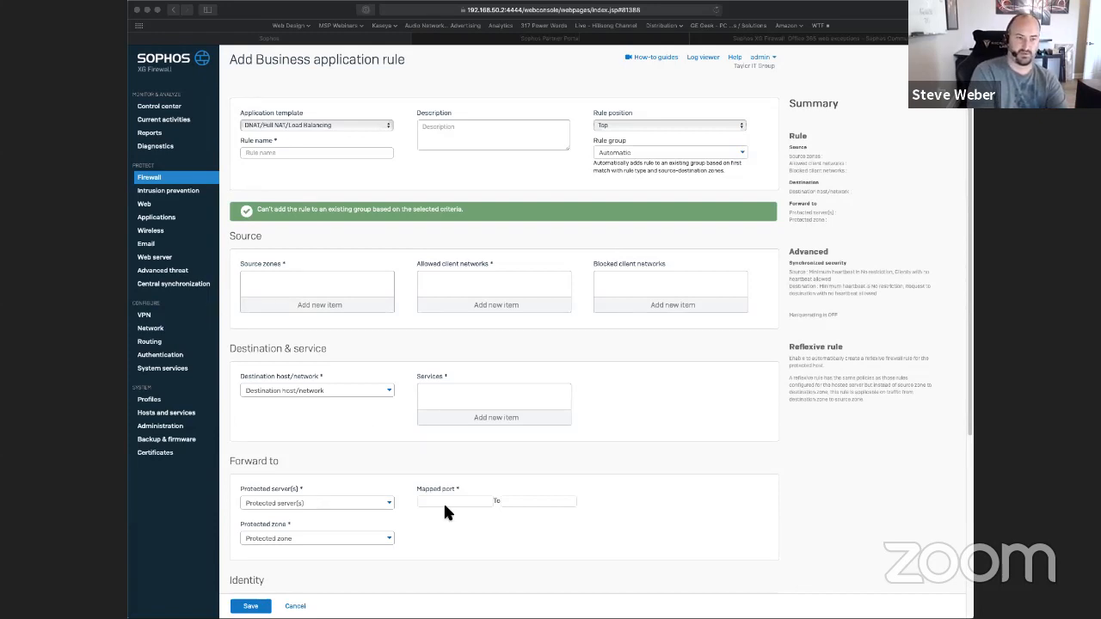
pyautogui.click(386, 582)
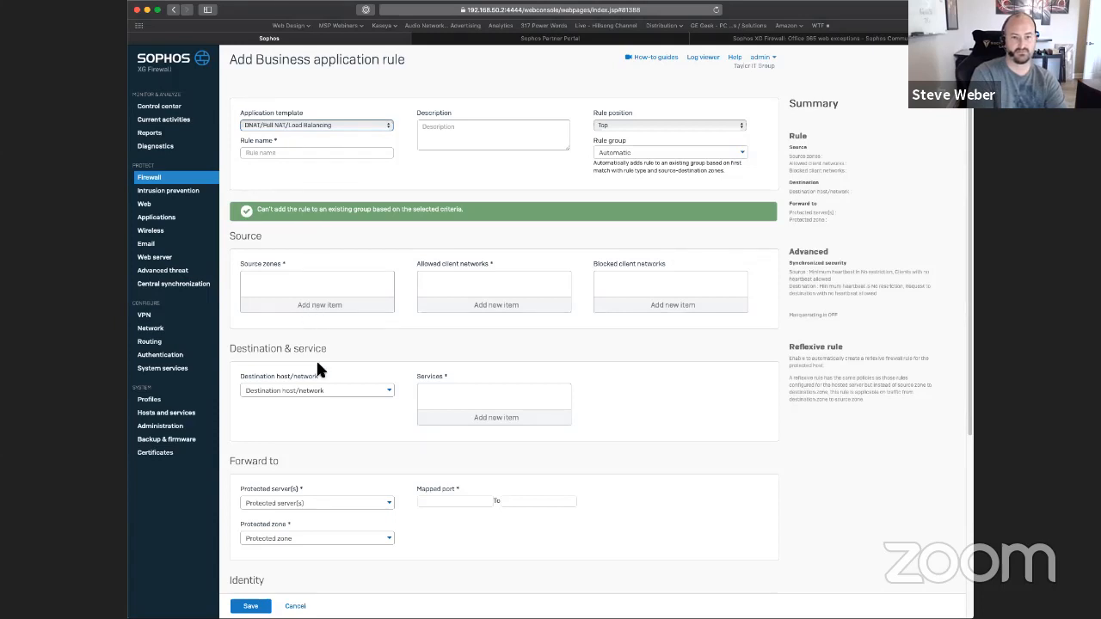
pyautogui.click(275, 153)
pyautogui.write('Web S')
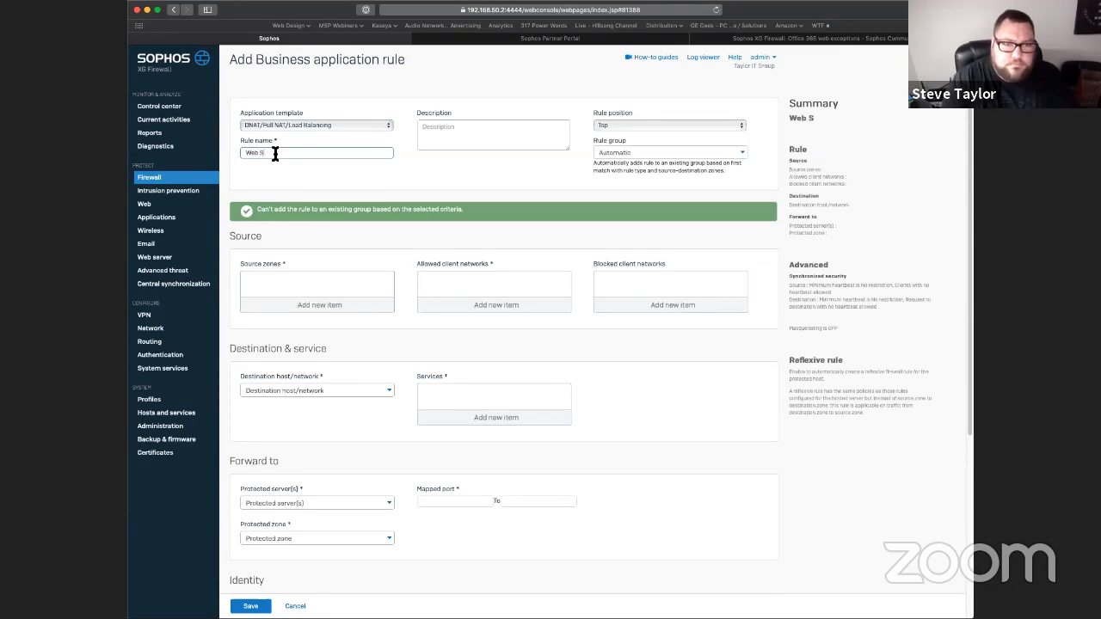
pyautogui.write('erver')
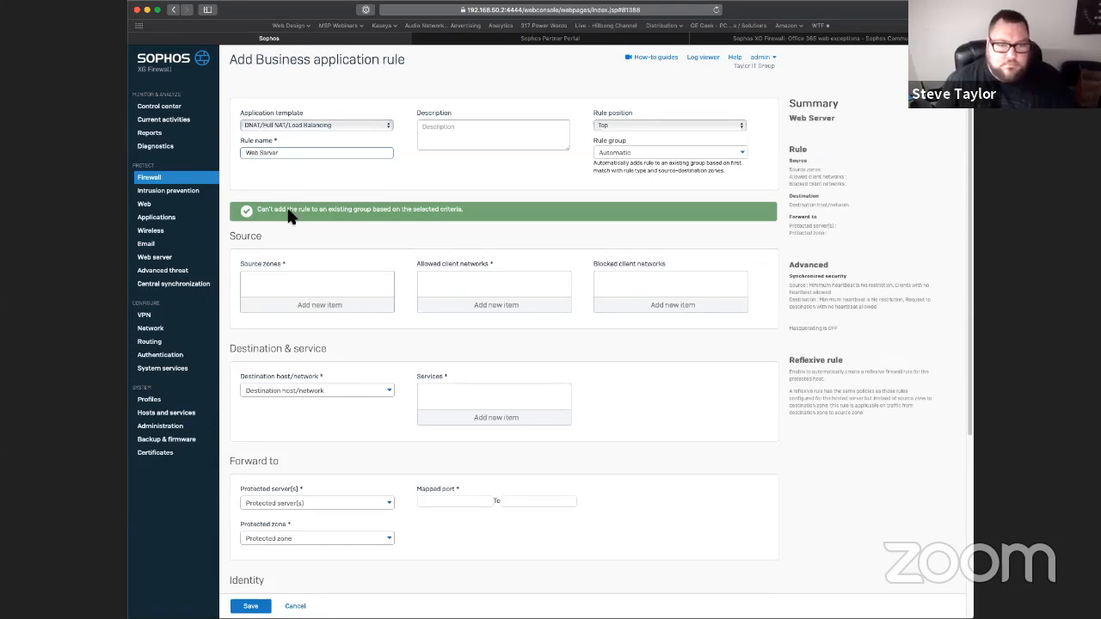
# Step: Set the Web Server rule's source zone to WAN and its allowed client networks to Any
pyautogui.click(328, 314)
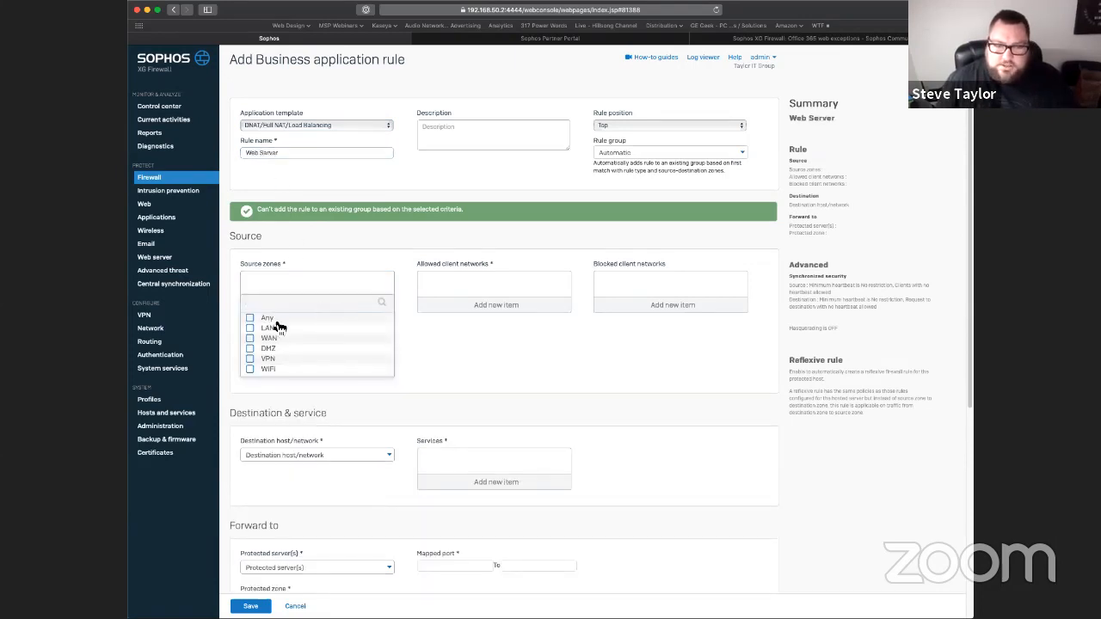
pyautogui.click(251, 339)
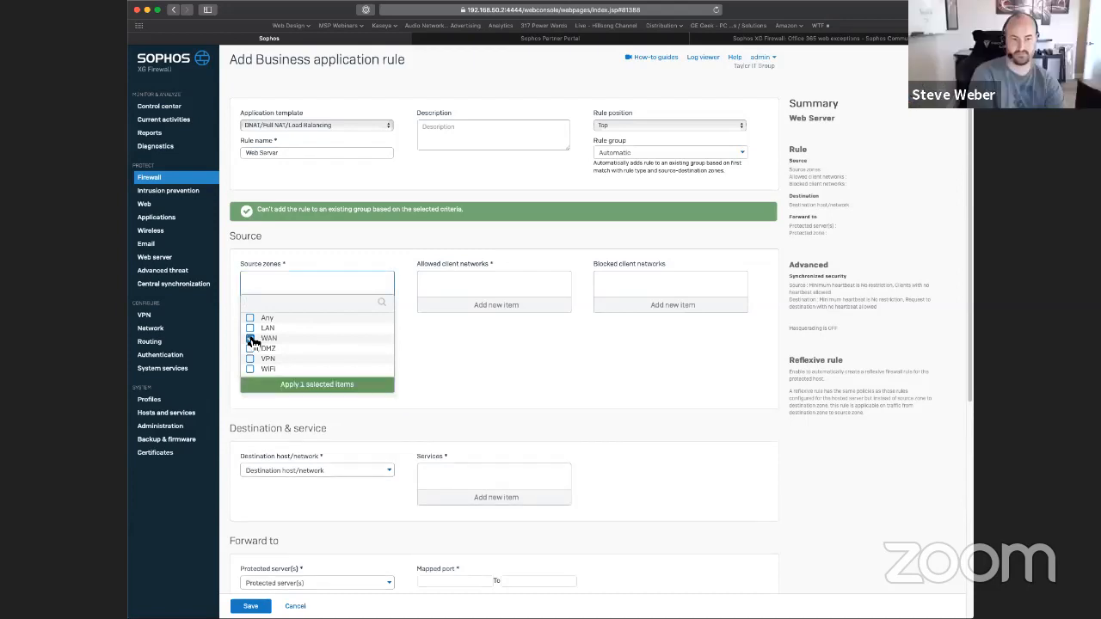
pyautogui.click(309, 393)
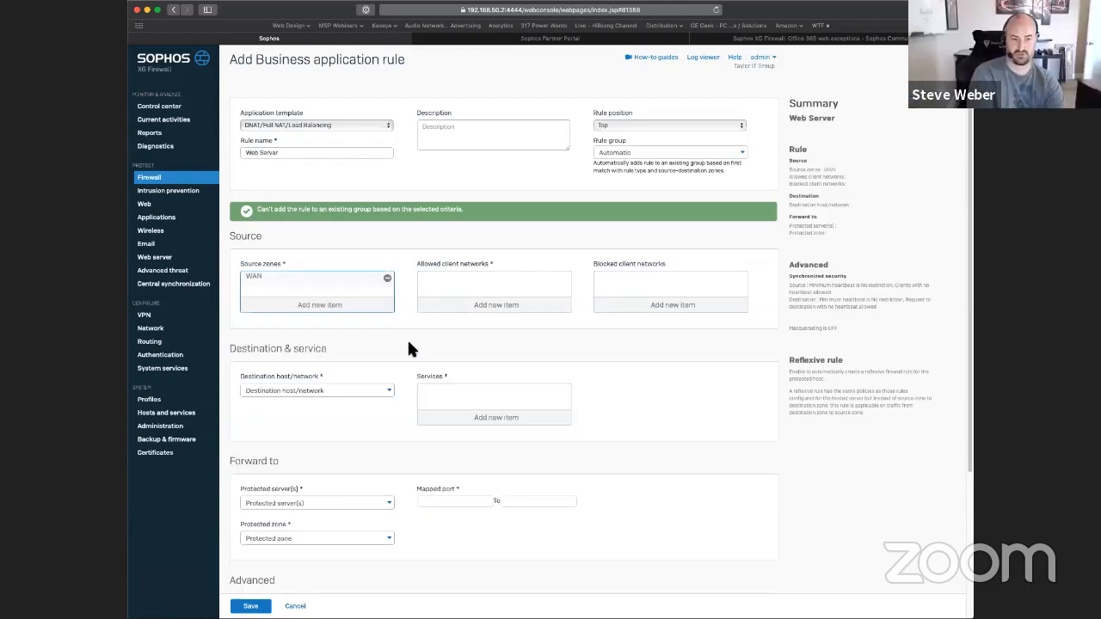
pyautogui.click(487, 306)
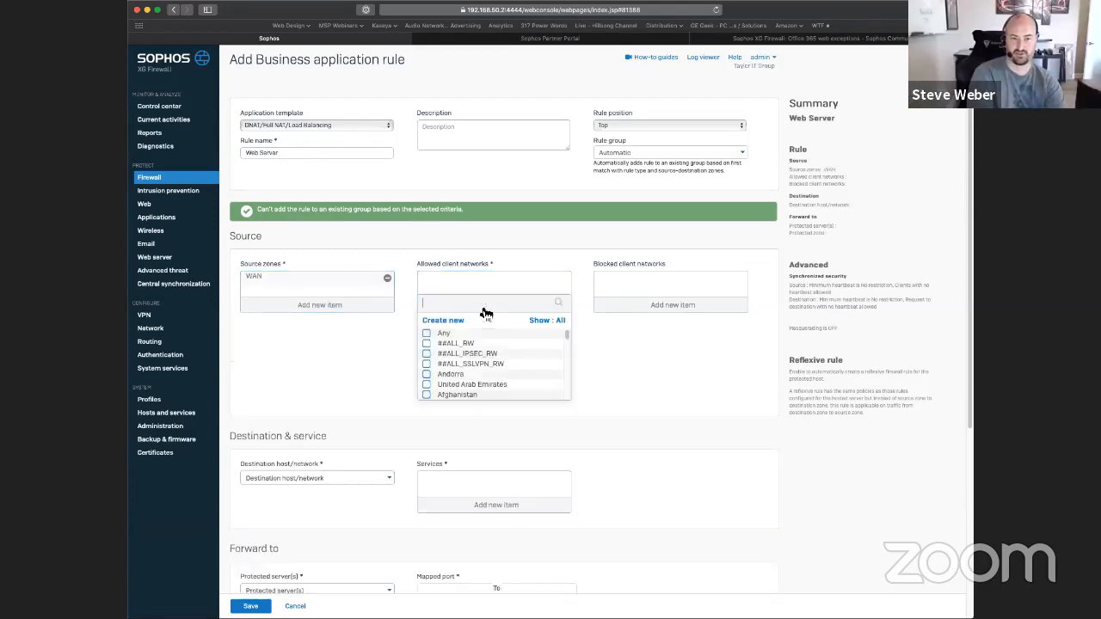
pyautogui.click(438, 336)
pyautogui.click(490, 410)
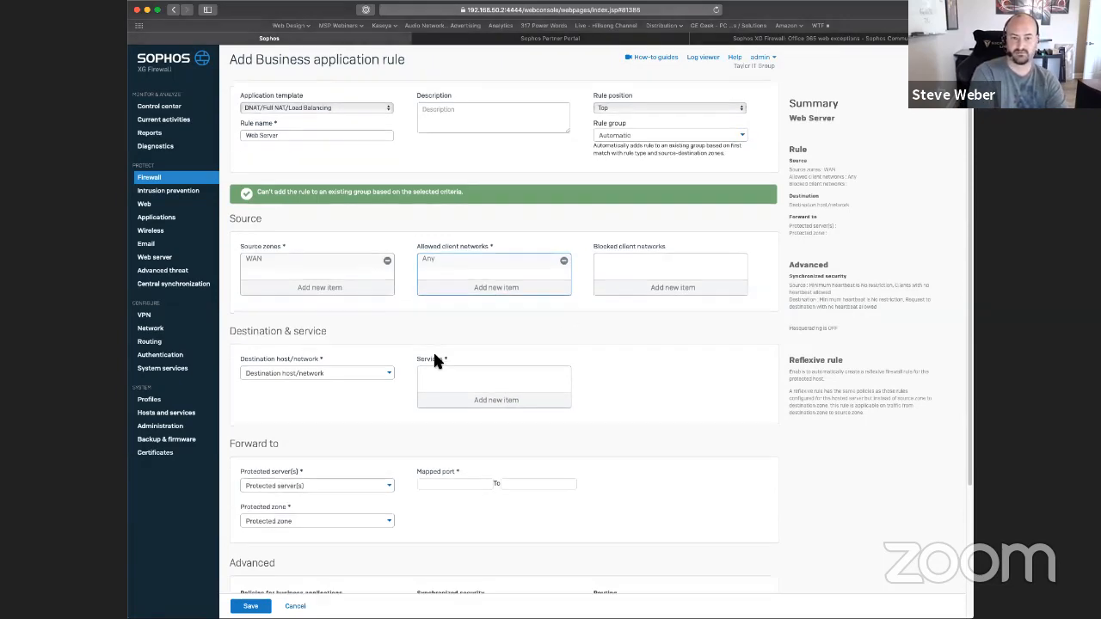
# Step: Browse the Web Server rule's candidate blocked client networks and filter the list to show only country groups
pyautogui.scroll(-3, 434, 355)
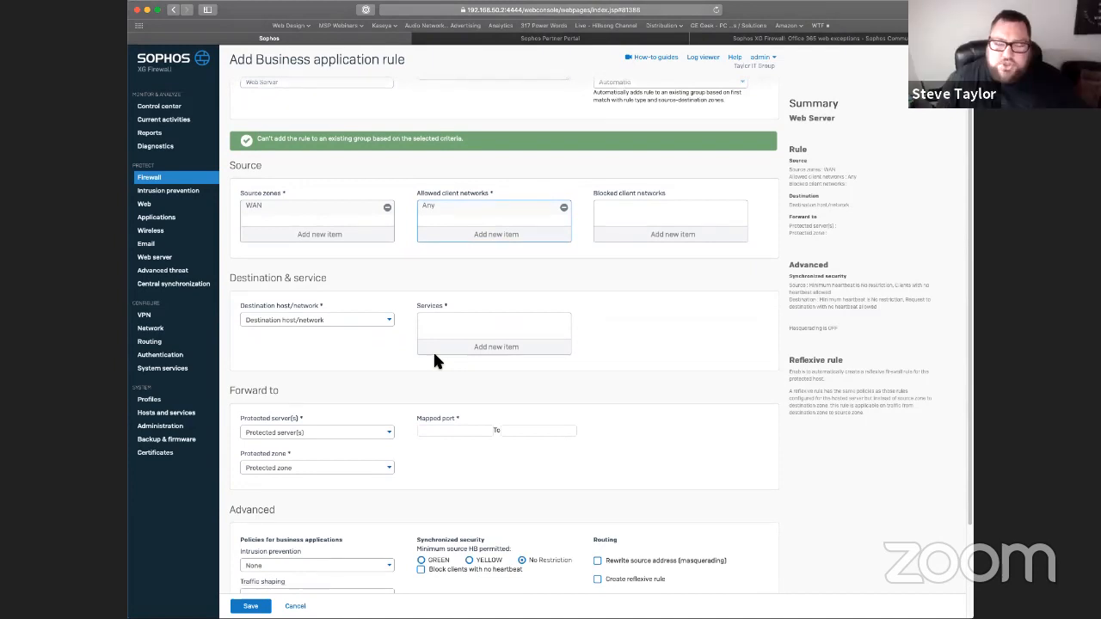
pyautogui.click(672, 235)
pyautogui.scroll(-3, 659, 285)
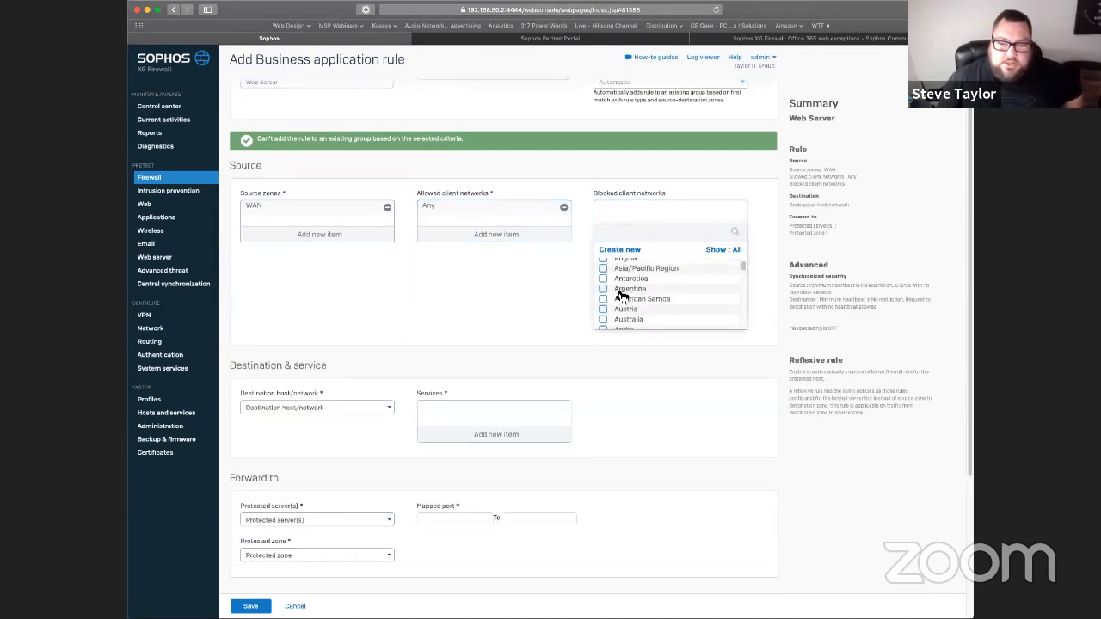
pyautogui.scroll(-10, 606, 311)
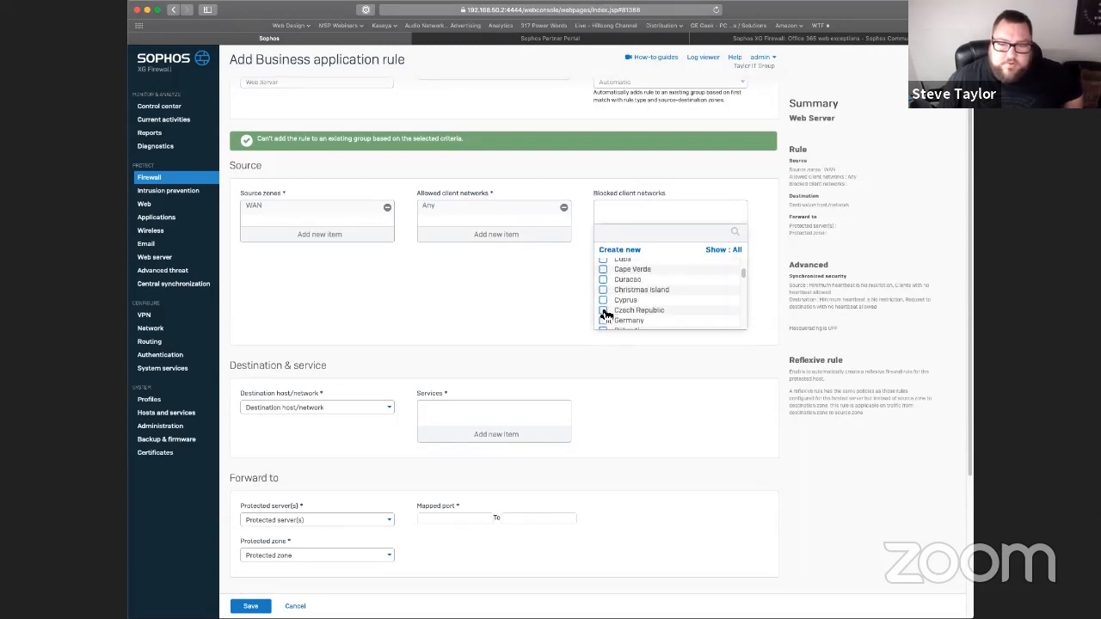
pyautogui.scroll(-10, 606, 313)
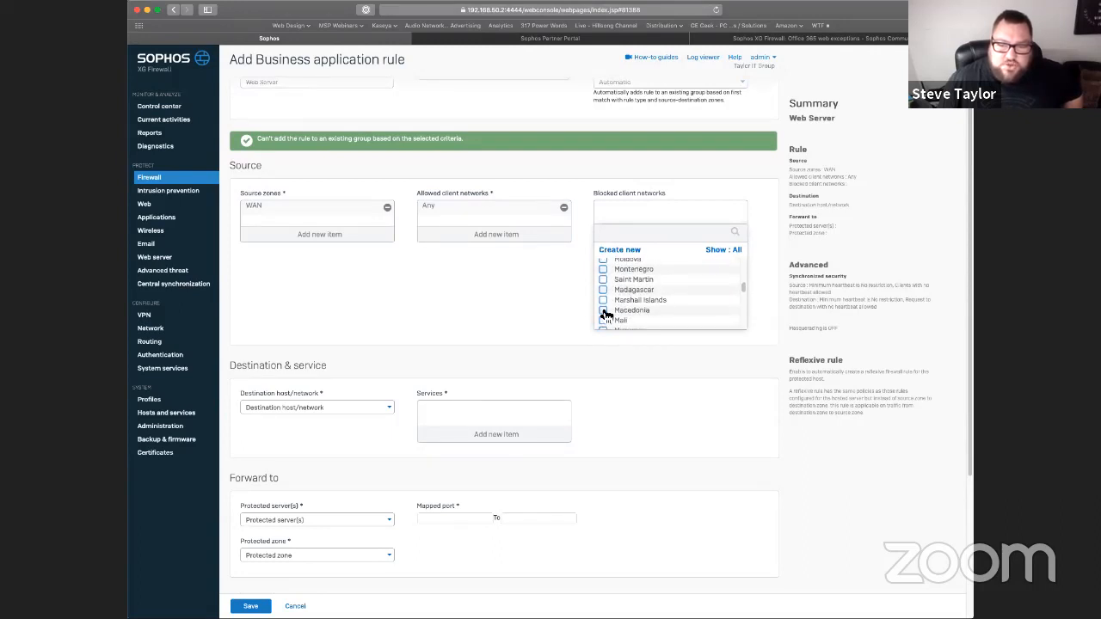
pyautogui.scroll(-3, 606, 314)
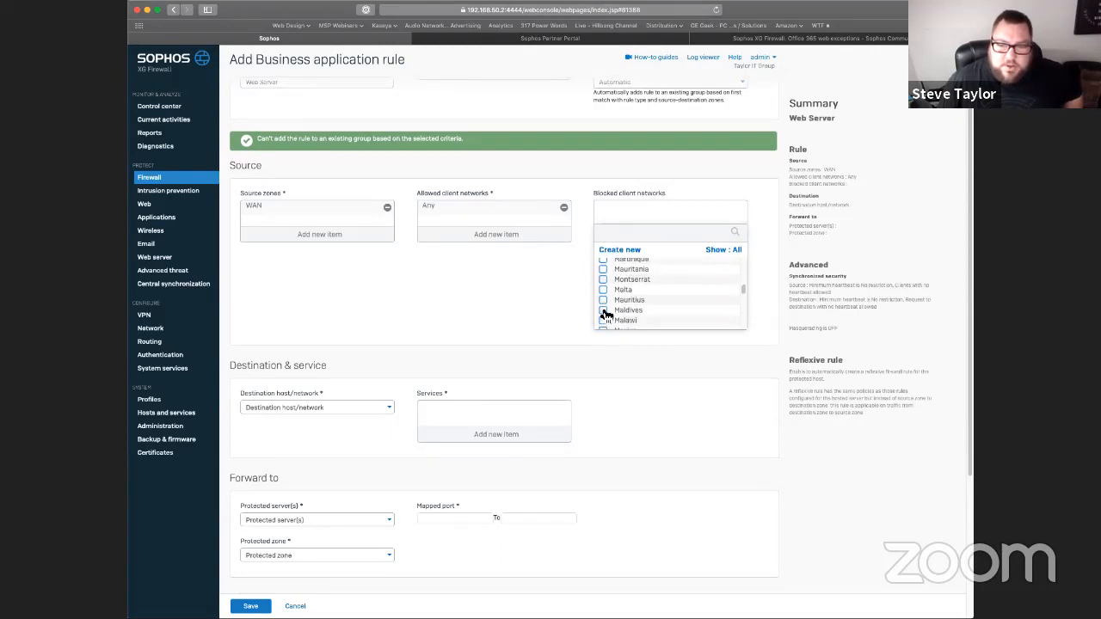
pyautogui.click(739, 250)
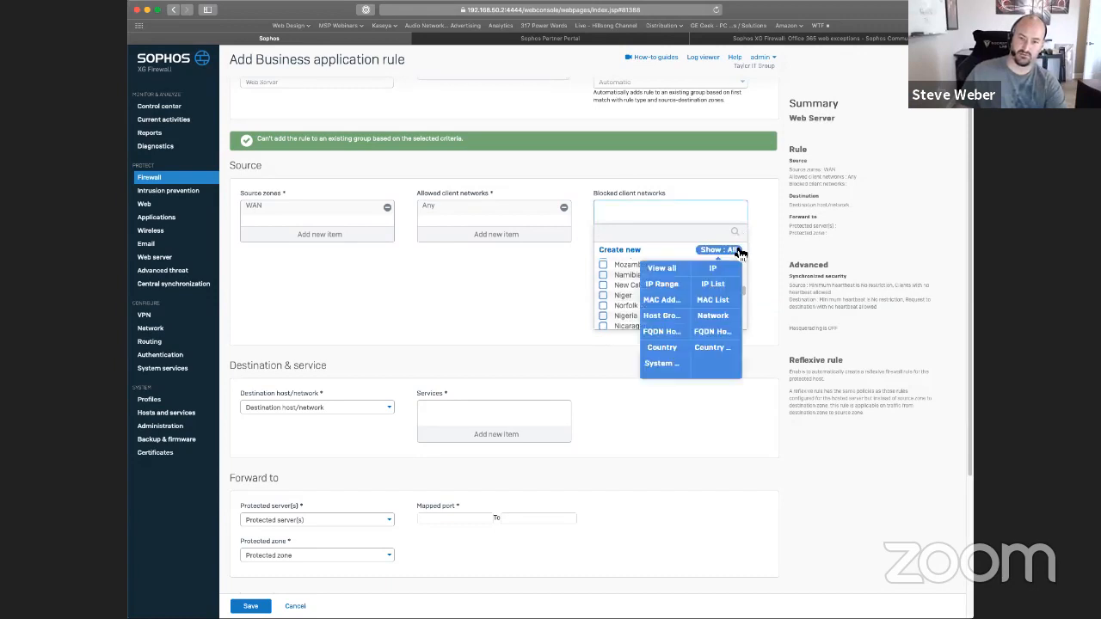
pyautogui.click(712, 358)
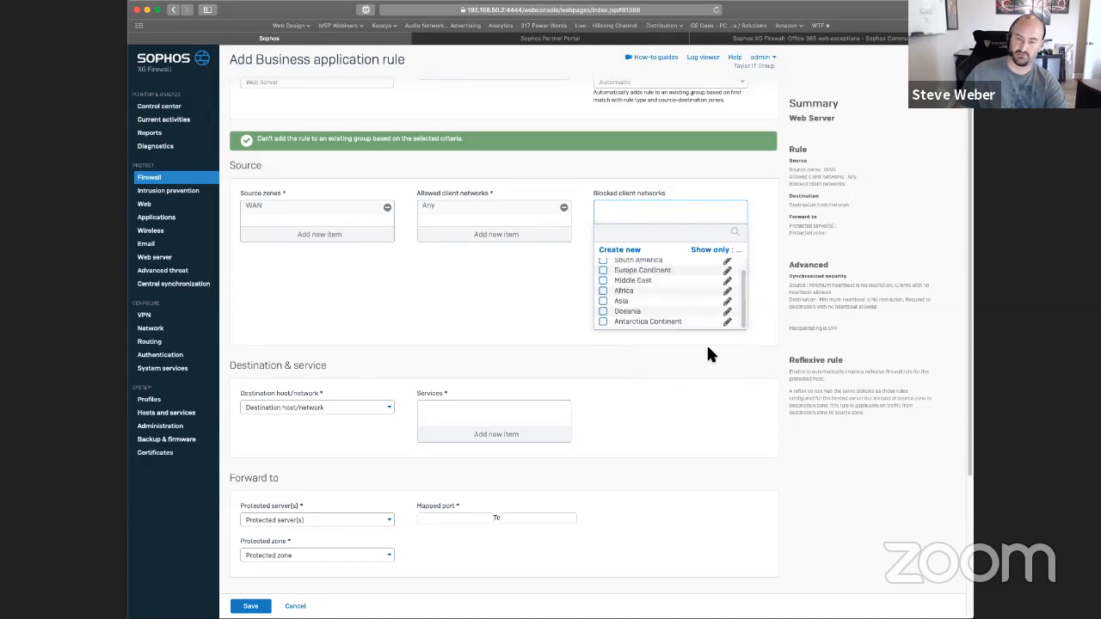
pyautogui.scroll(3, 659, 302)
pyautogui.scroll(-1, 663, 306)
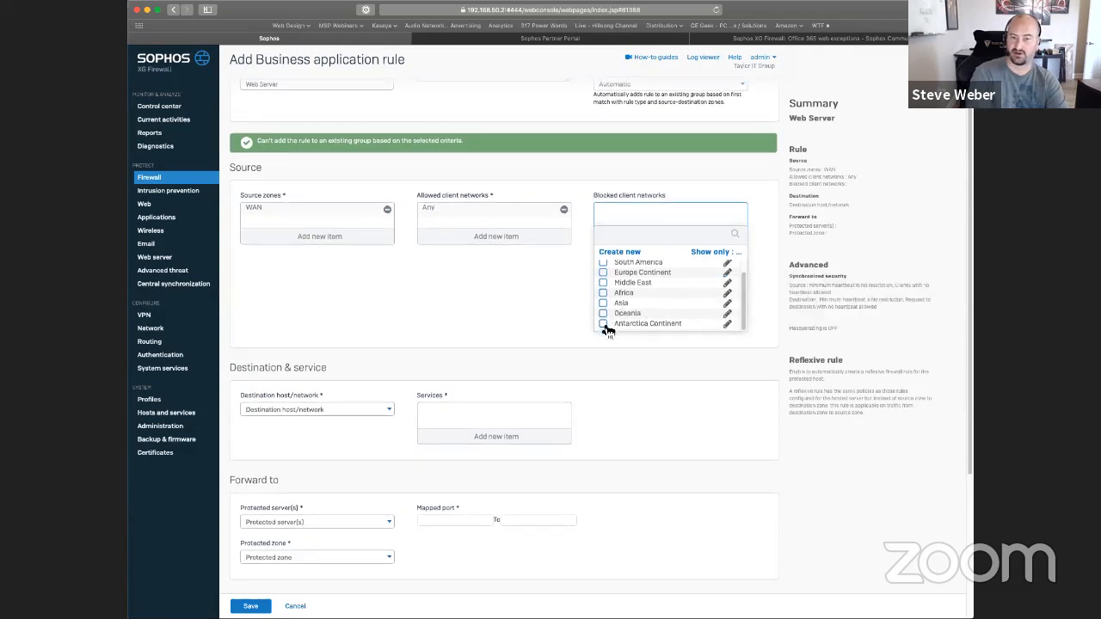
# Step: Block the client networks South America, Europe Continent, Middle East, Africa, Asia, Oceania and Antarctica Continent in the Web Server rule
pyautogui.click(605, 326)
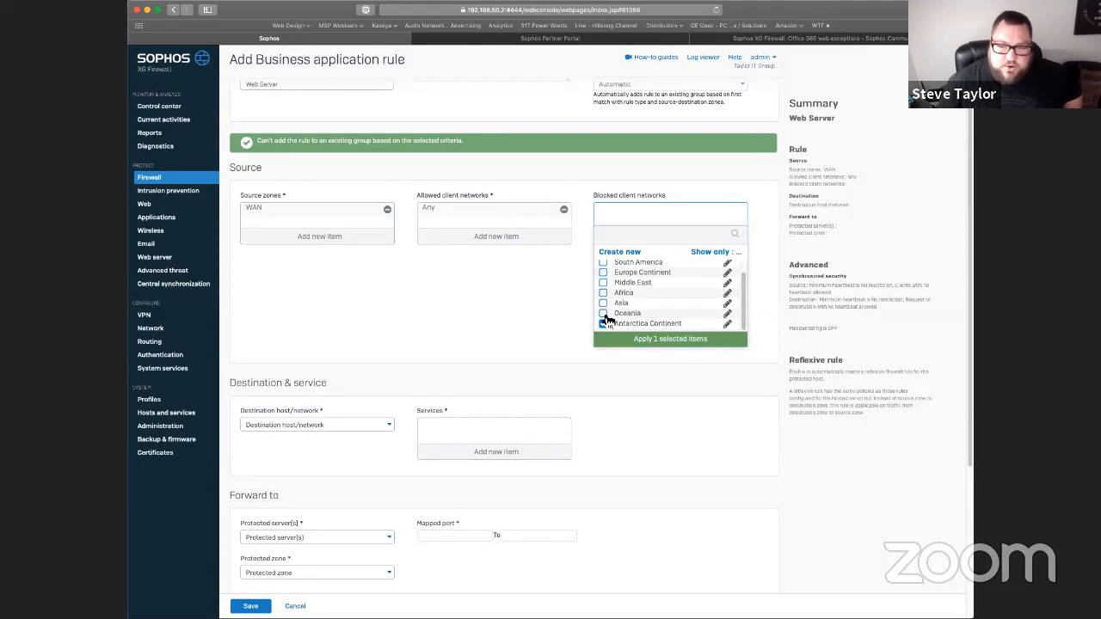
pyautogui.click(604, 313)
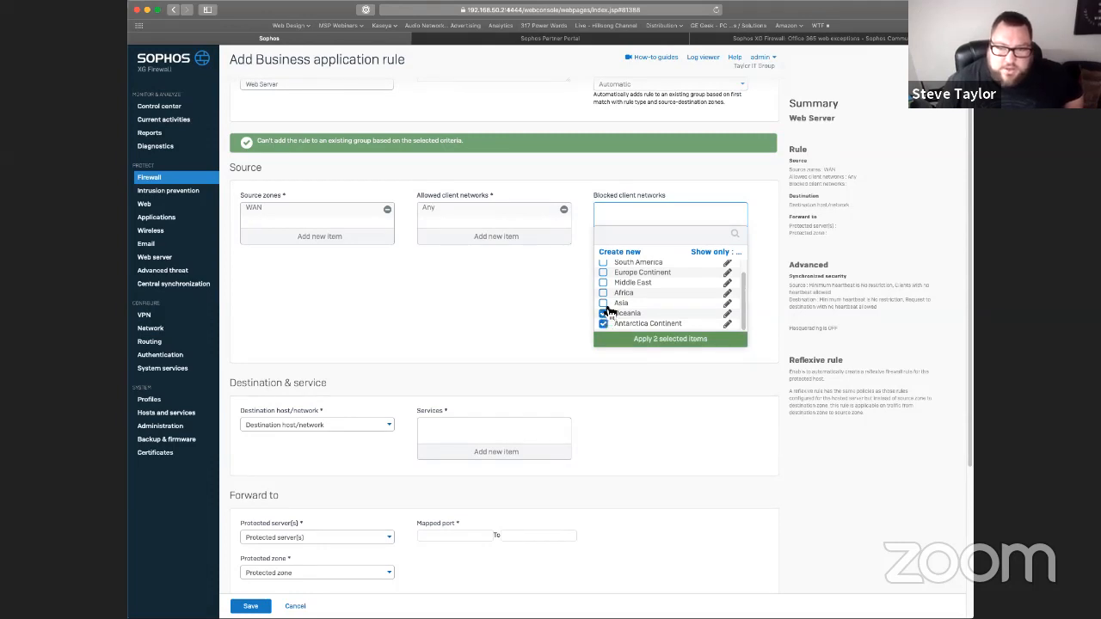
pyautogui.click(604, 303)
pyautogui.click(604, 295)
pyautogui.click(604, 283)
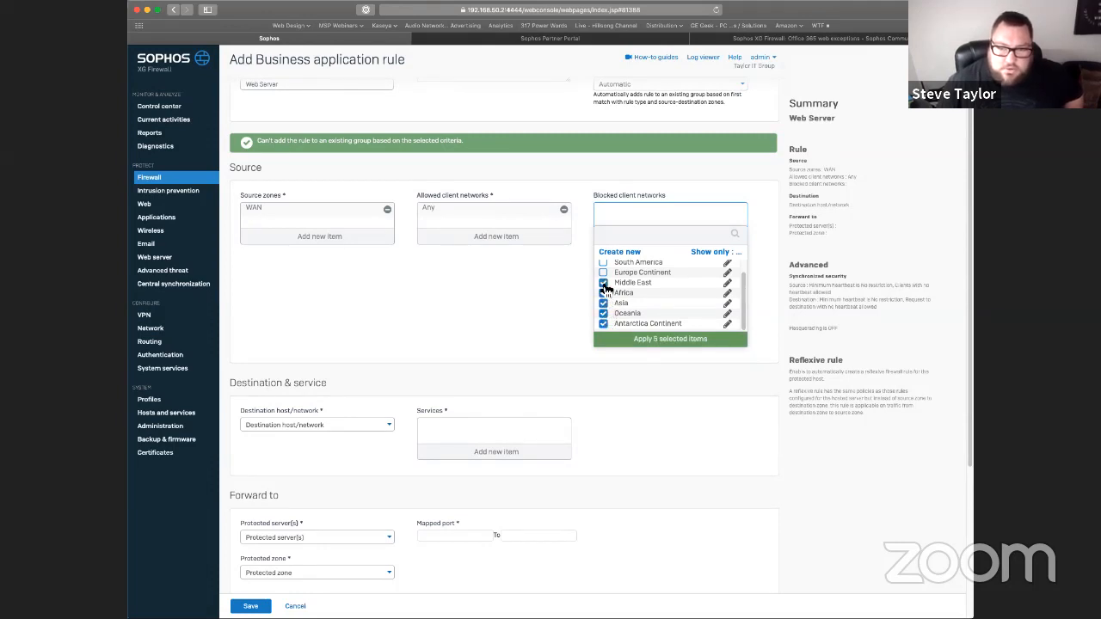
pyautogui.click(604, 273)
pyautogui.scroll(1, 605, 283)
pyautogui.click(603, 274)
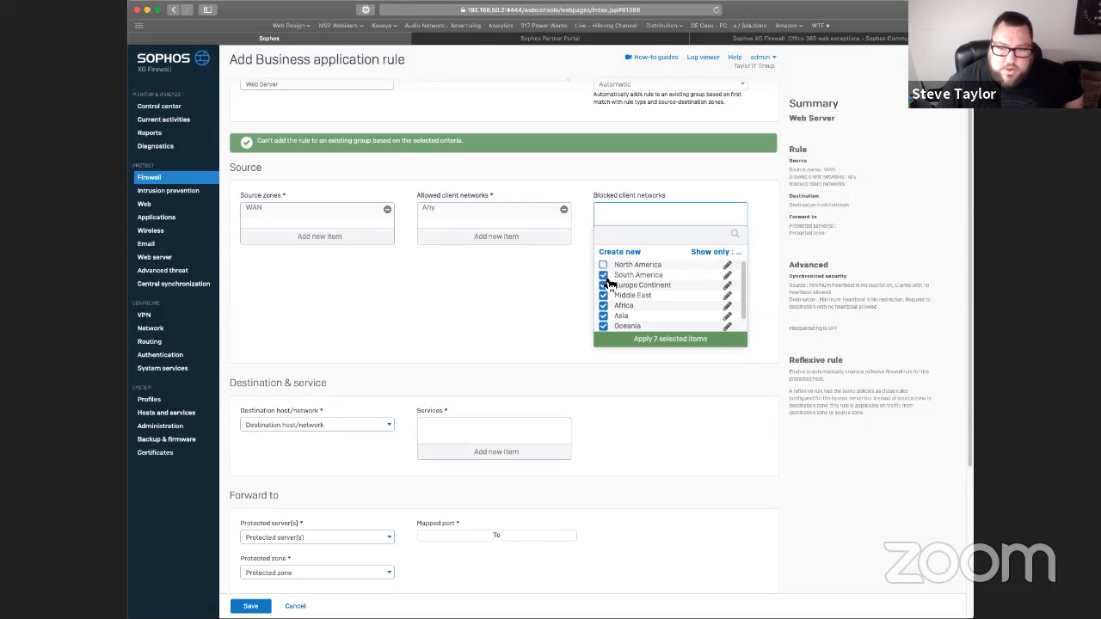
pyautogui.click(667, 341)
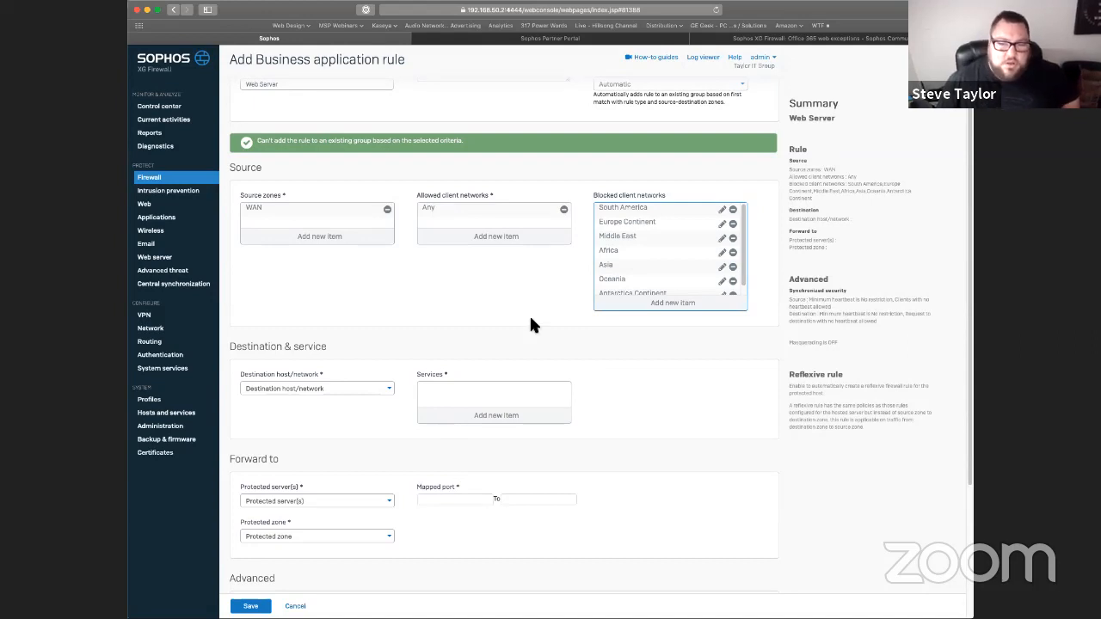
# Step: Set the Web Server rule's destination host/network to #Port2-24.144.211.254
pyautogui.scroll(-3, 526, 320)
pyautogui.click(301, 264)
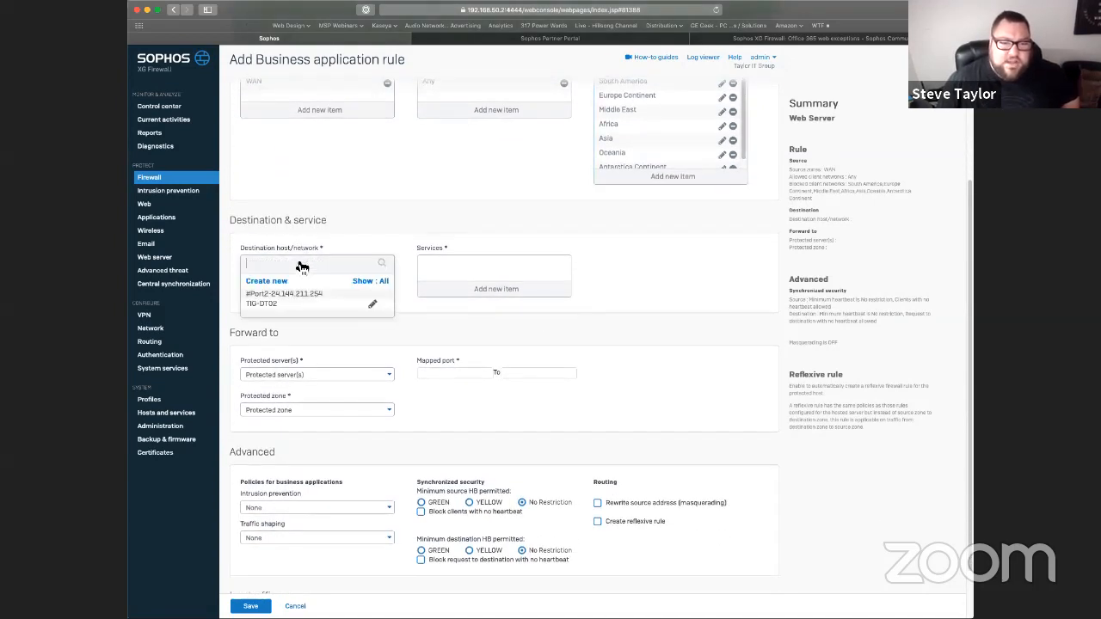
pyautogui.moveTo(277, 308)
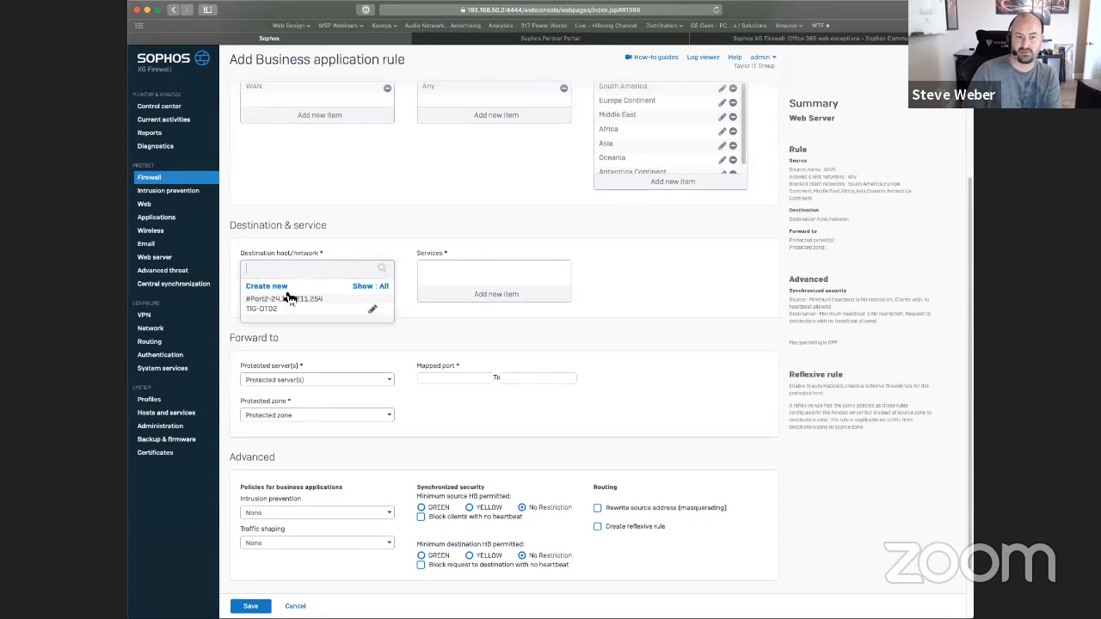
pyautogui.click(273, 303)
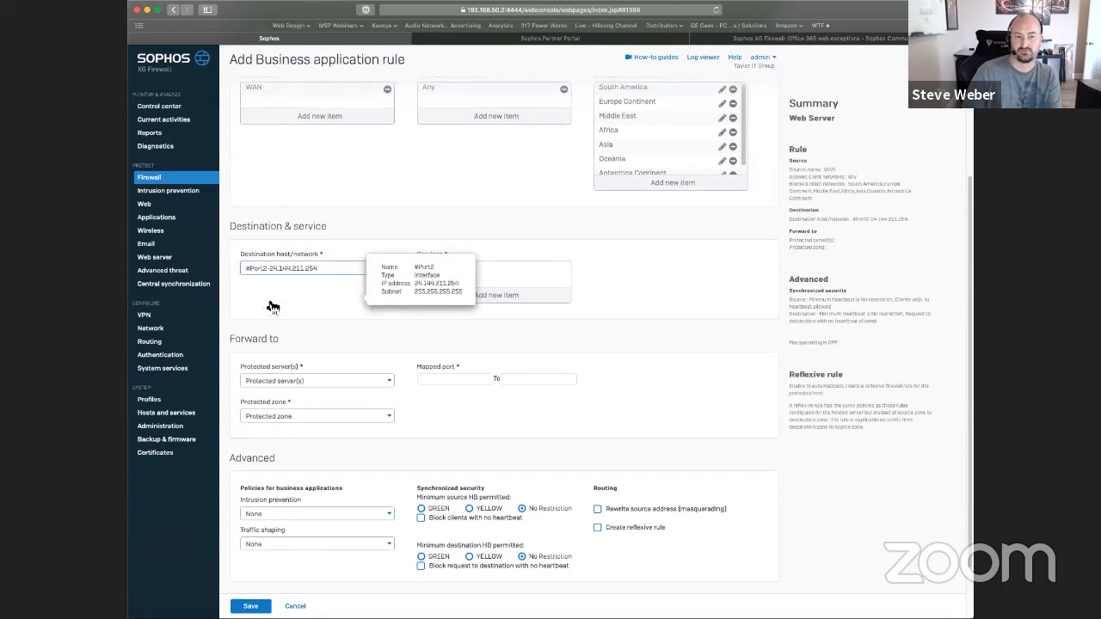
# Step: Apply HTTP as the Web Server rule's only service, leaving HTTPS out of the selection
pyautogui.click(499, 295)
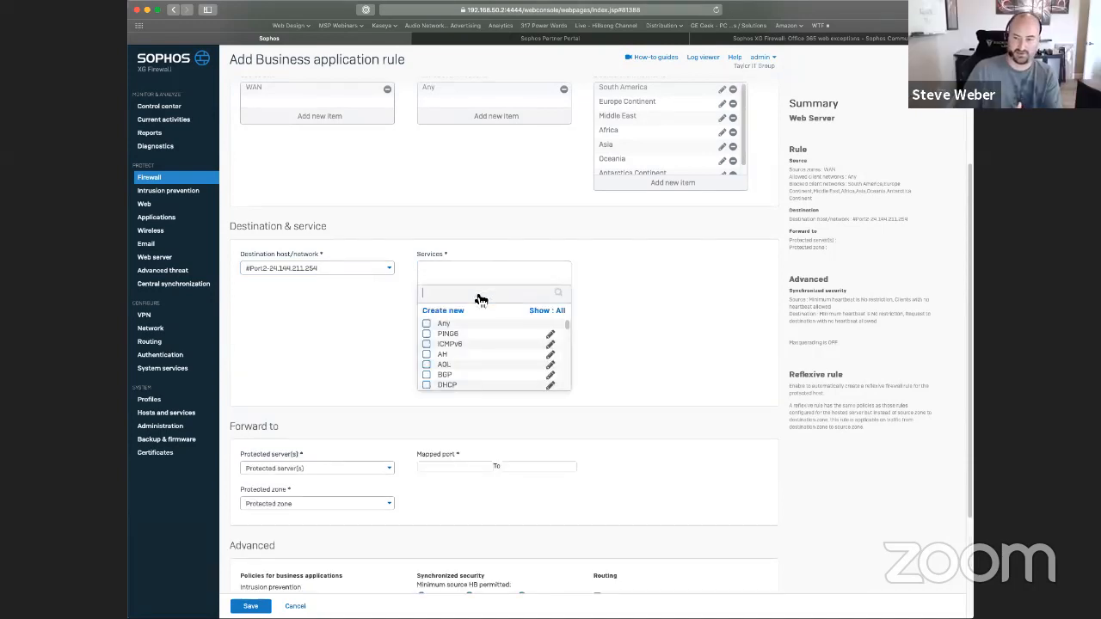
pyautogui.scroll(-5, 489, 355)
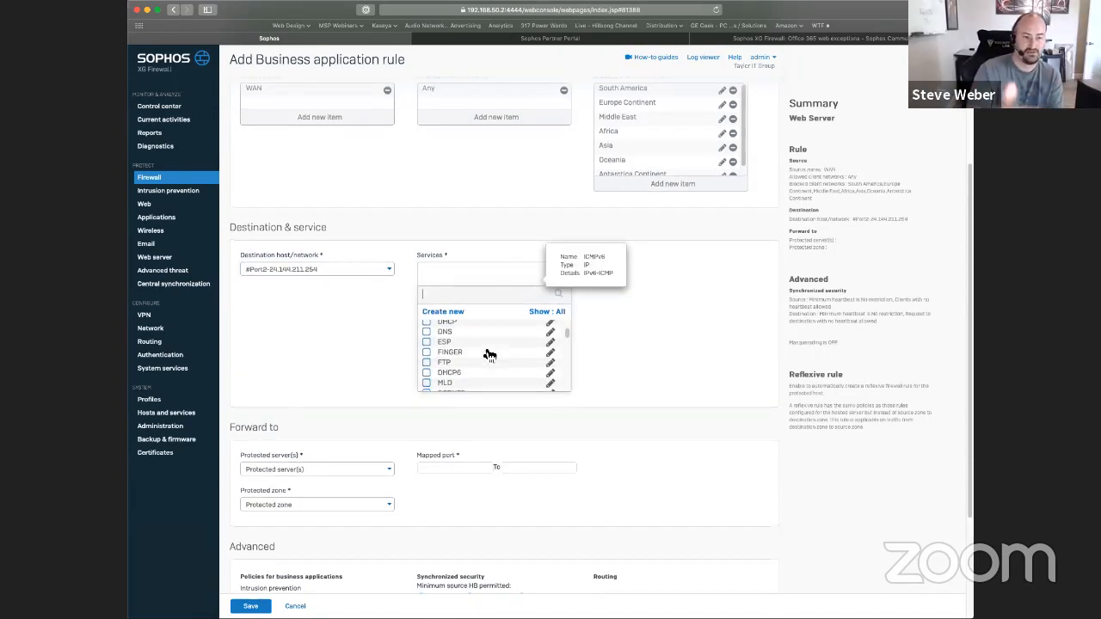
pyautogui.scroll(1, 488, 355)
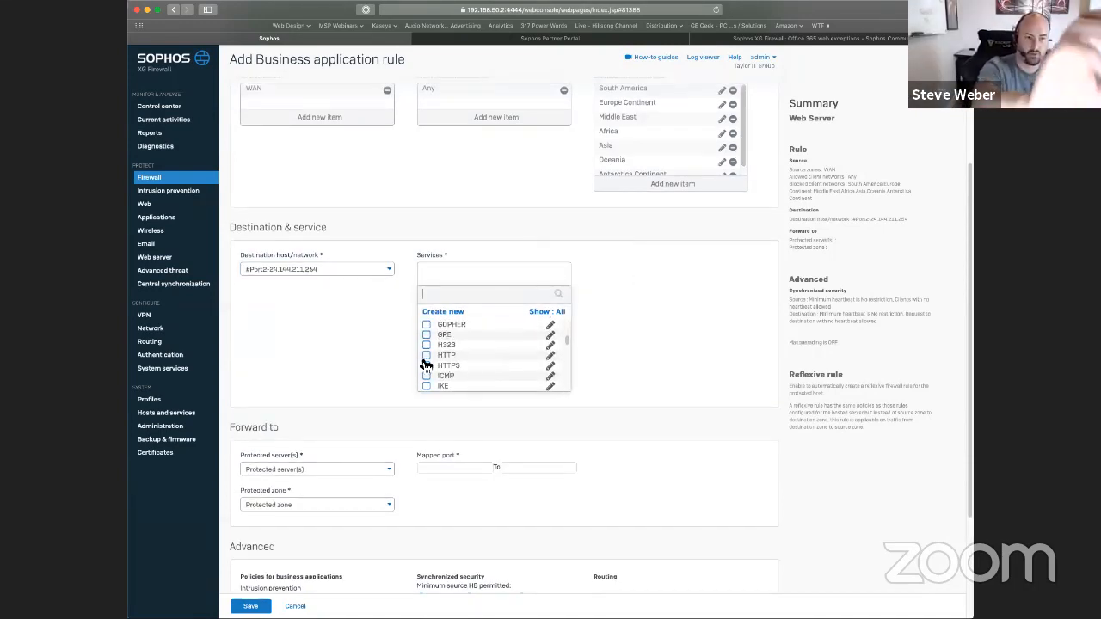
pyautogui.click(427, 354)
pyautogui.click(427, 365)
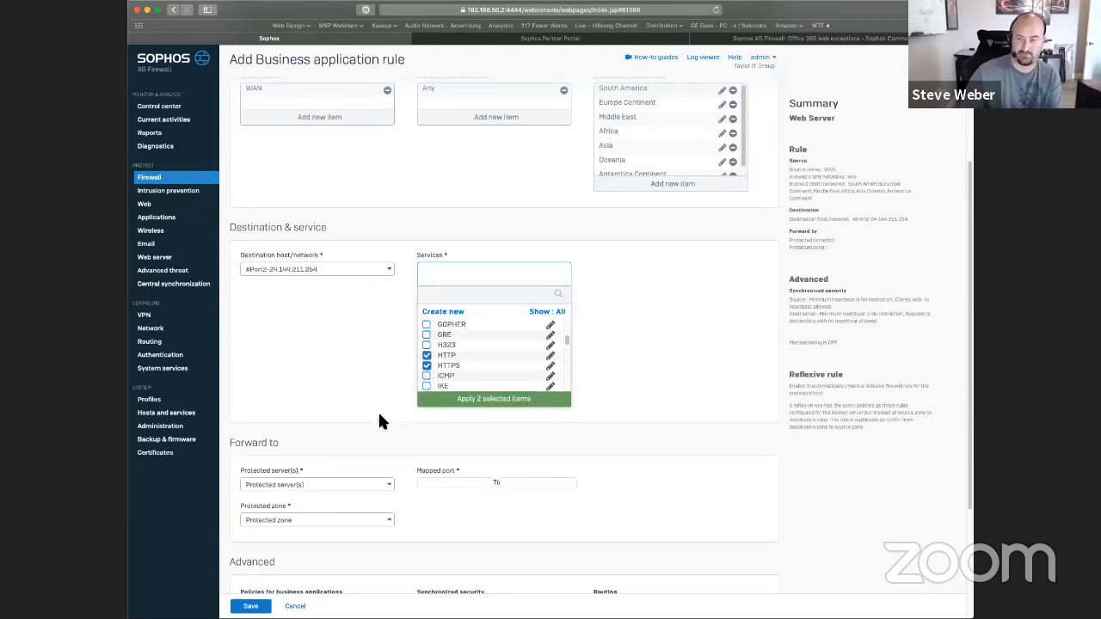
pyautogui.click(135, 309)
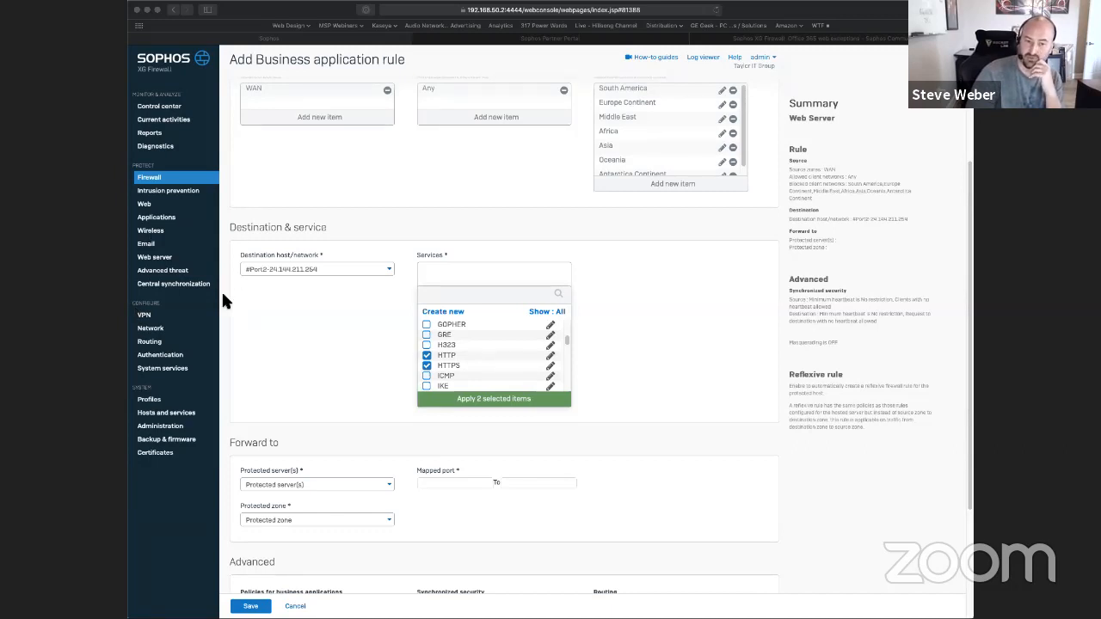
pyautogui.click(162, 564)
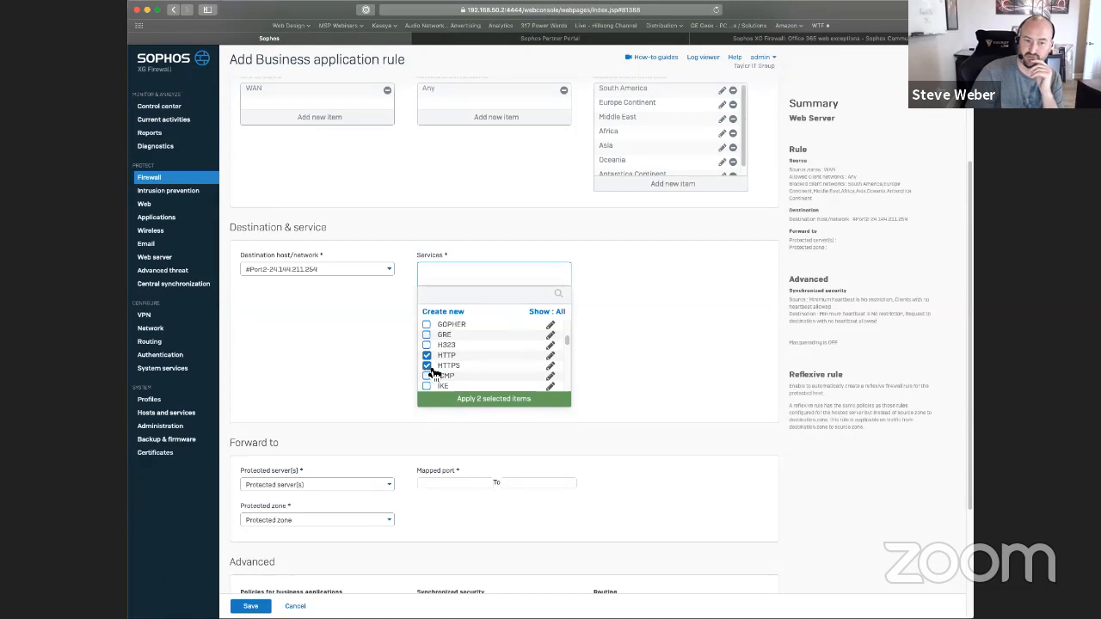
pyautogui.click(427, 366)
pyautogui.click(471, 405)
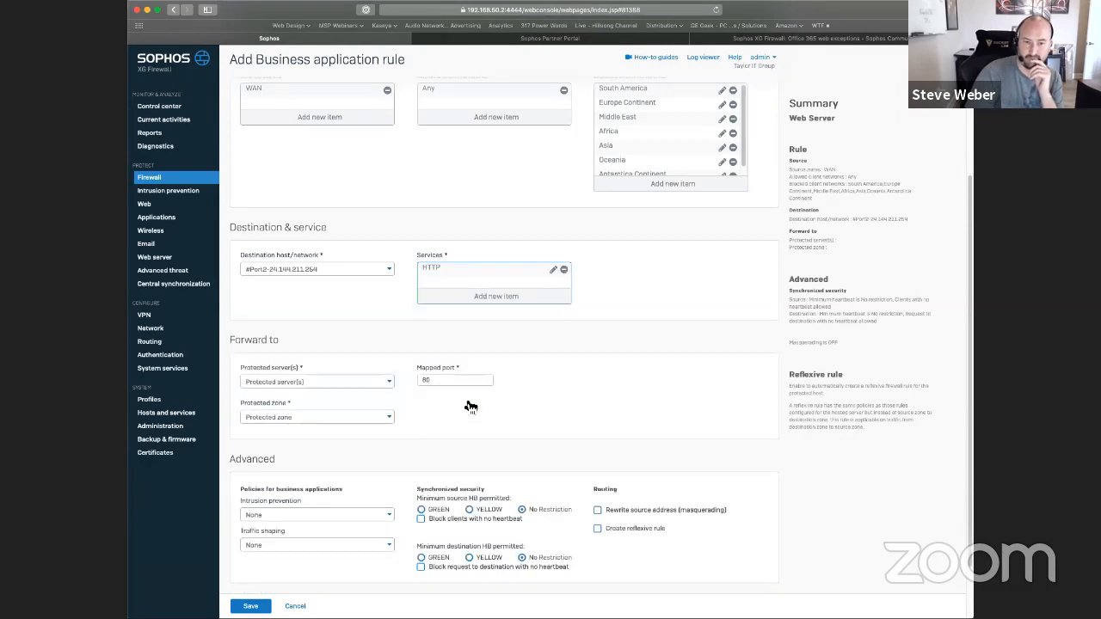
# Step: Set TIG-DT02 as the protected server the Web Server rule forwards traffic to
pyautogui.click(314, 387)
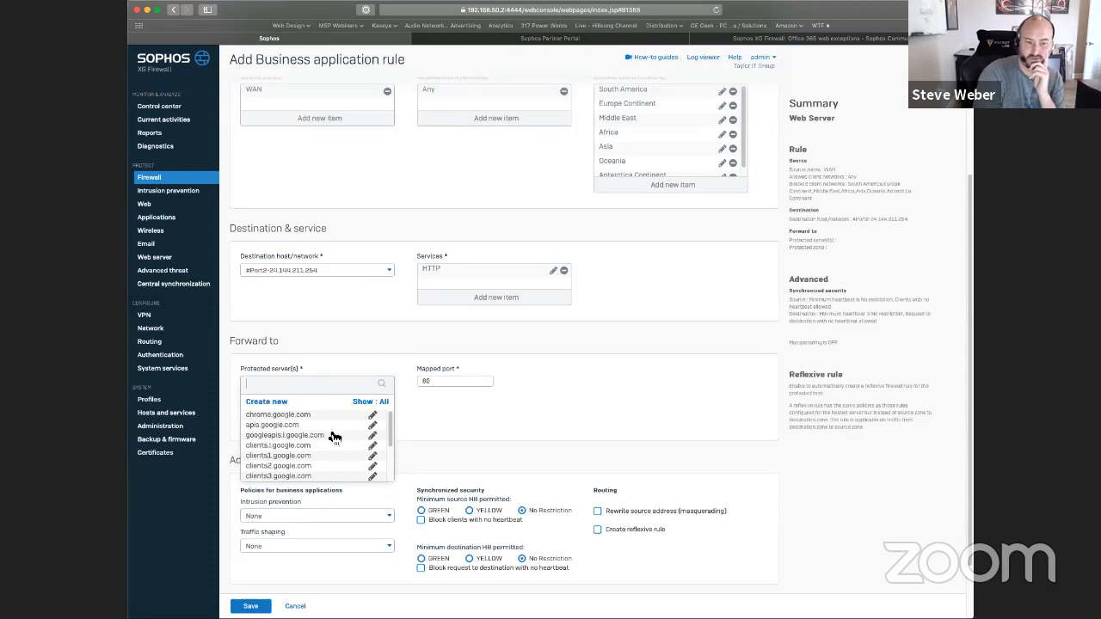
pyautogui.scroll(-5, 336, 438)
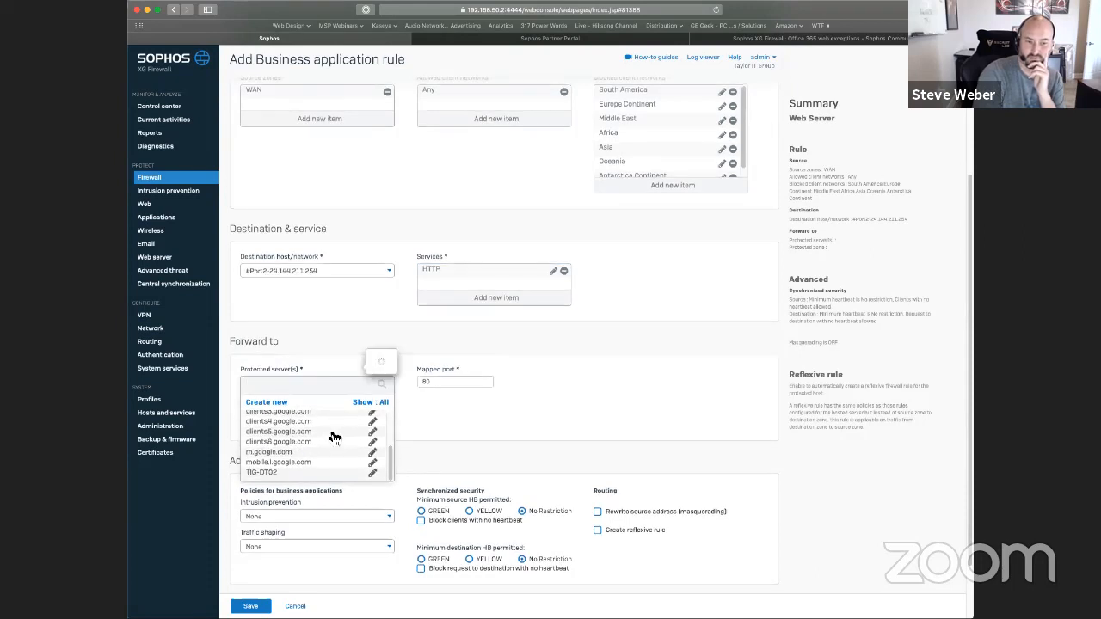
pyautogui.click(268, 476)
# Step: Look at the creation and filter options for protected servers, including the new IP host form, and cancel without adding a host
pyautogui.click(329, 392)
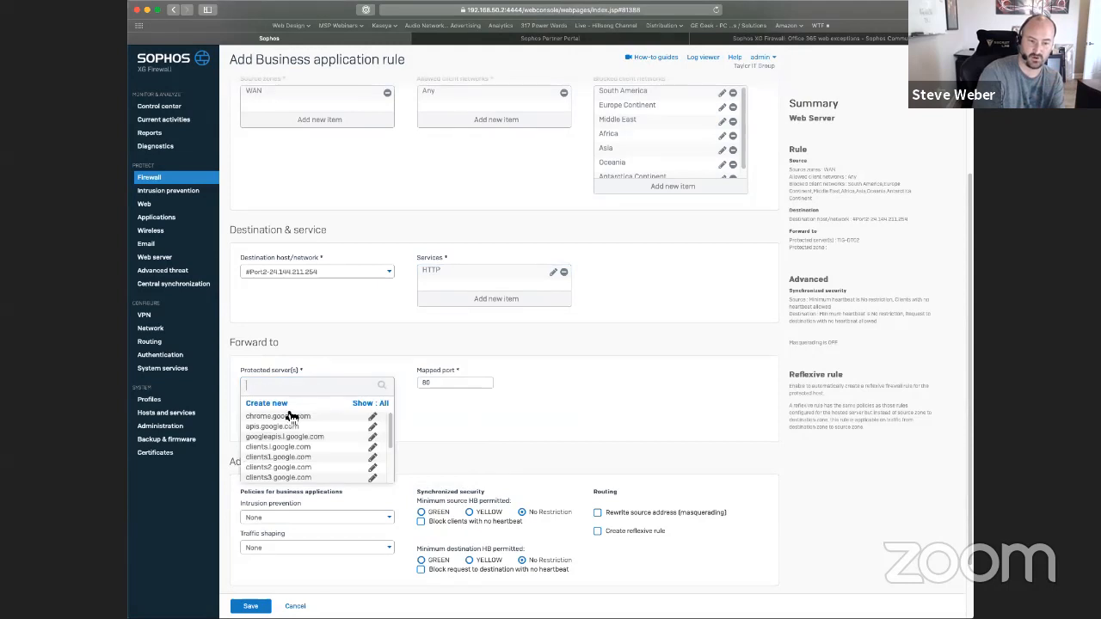
pyautogui.click(277, 404)
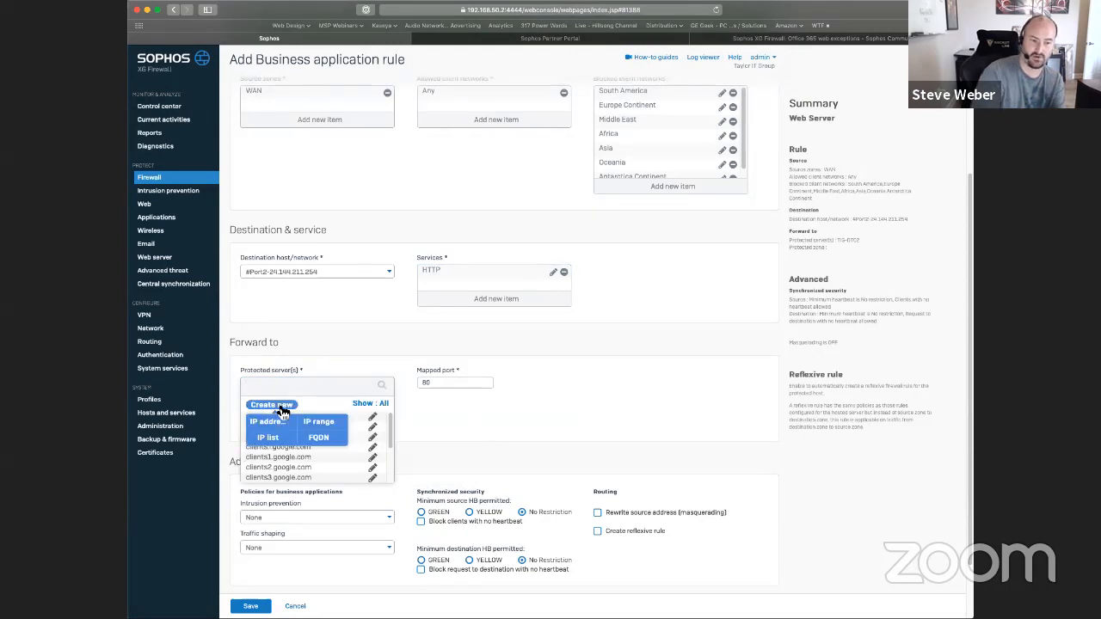
pyautogui.click(365, 404)
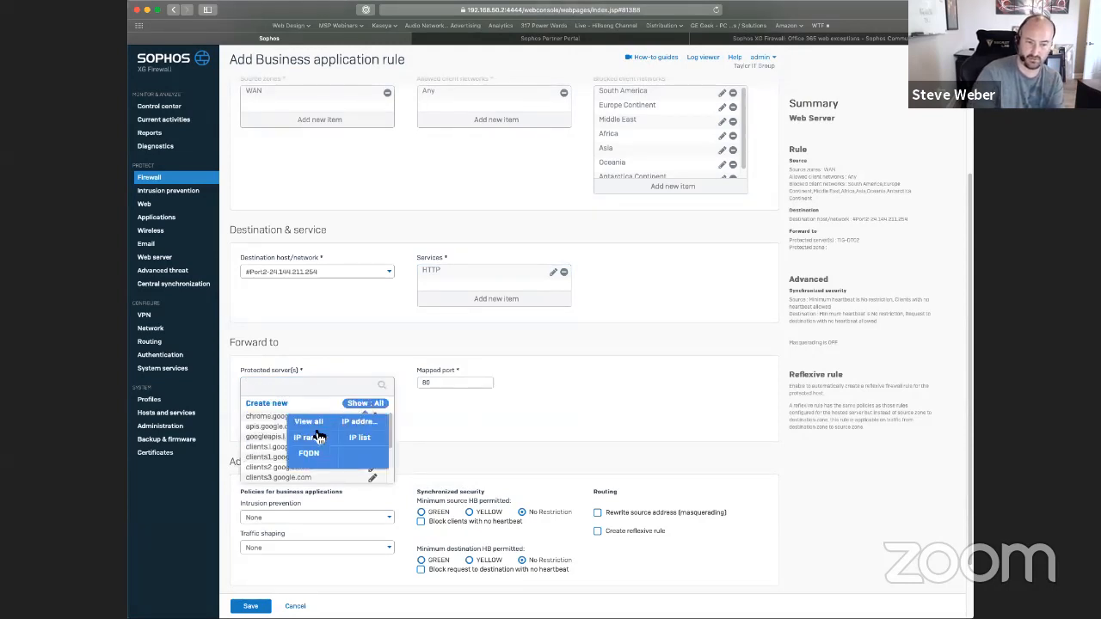
pyautogui.click(361, 439)
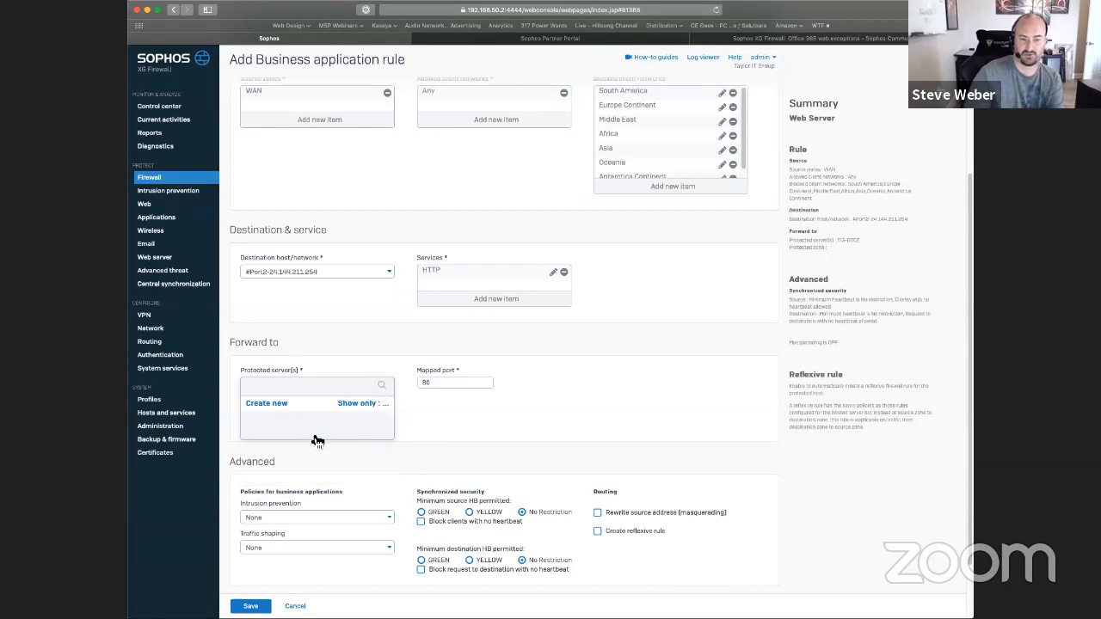
pyautogui.click(277, 408)
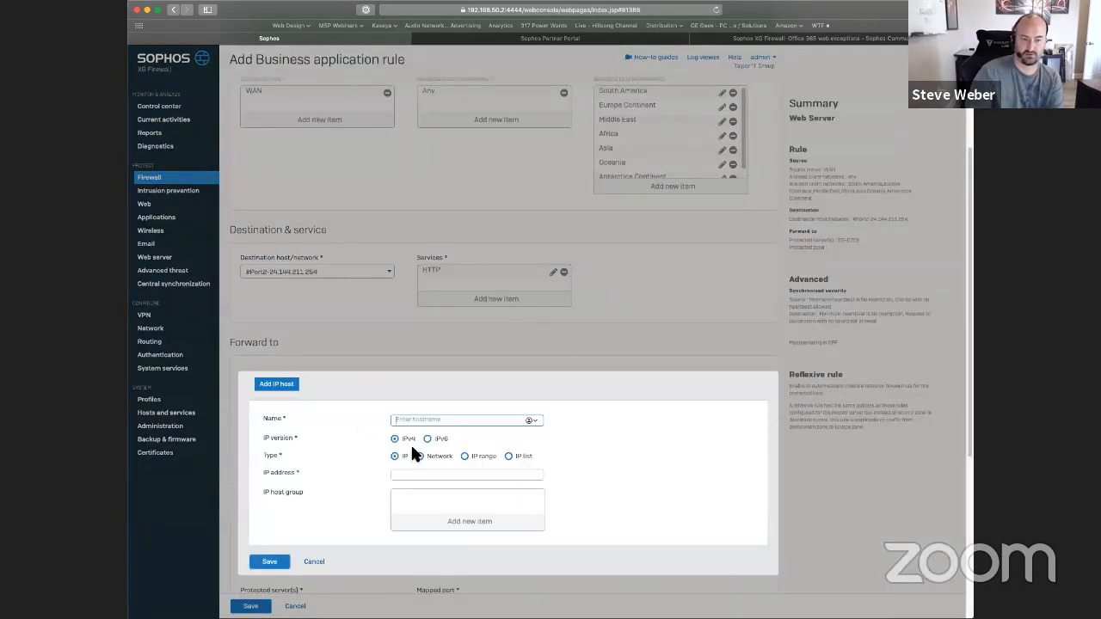
pyautogui.click(314, 563)
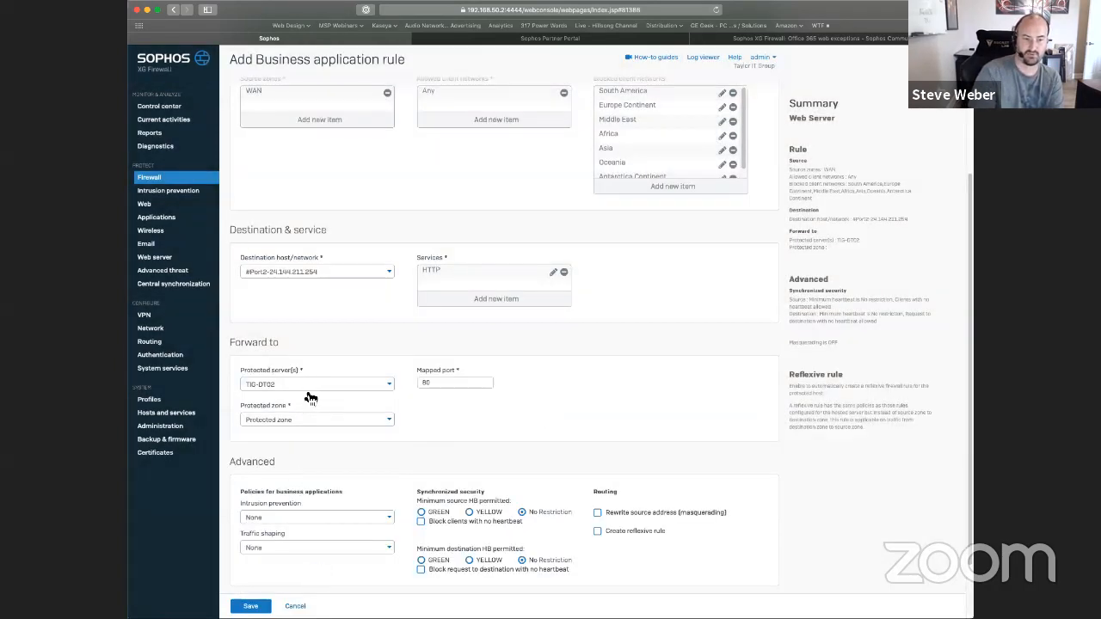
pyautogui.click(444, 388)
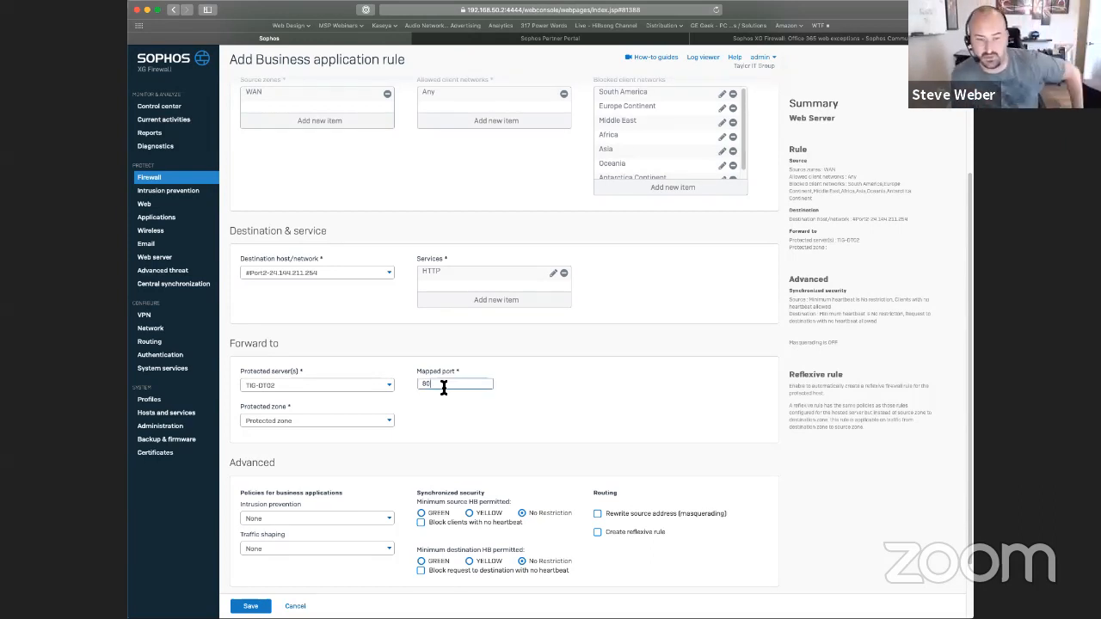
pyautogui.press('super+Tab')
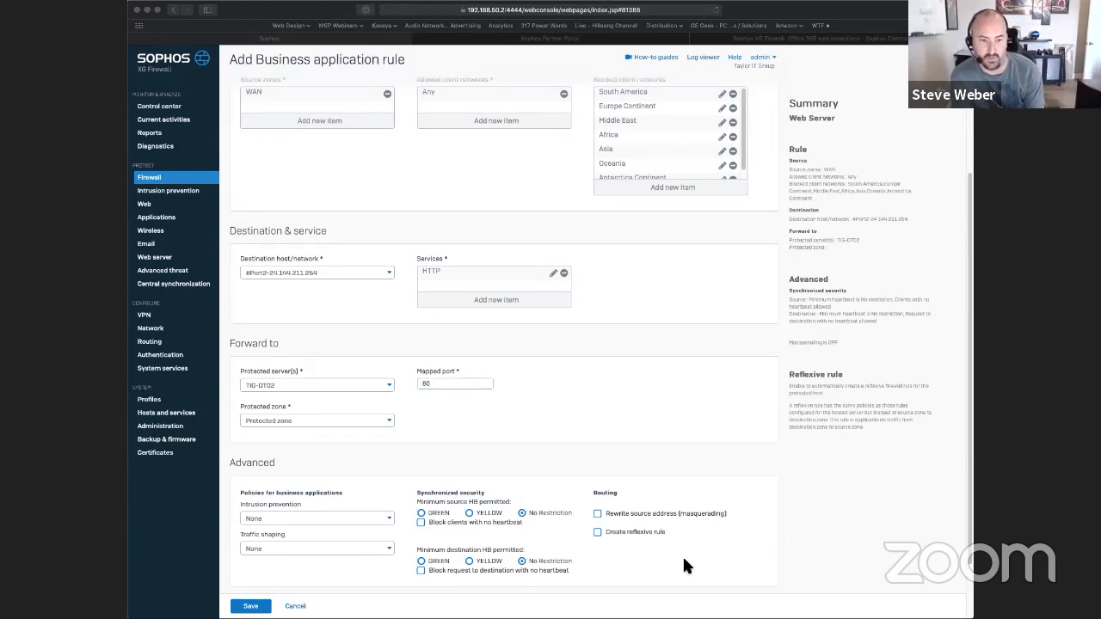
pyautogui.press('super+Tab')
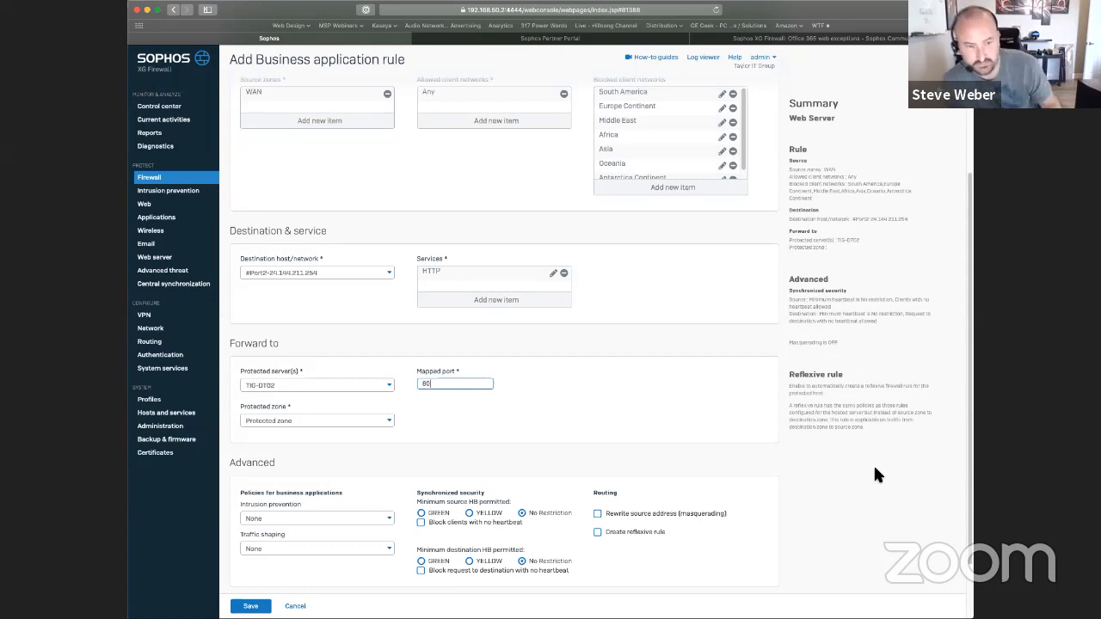
pyautogui.scroll(-3, 481, 426)
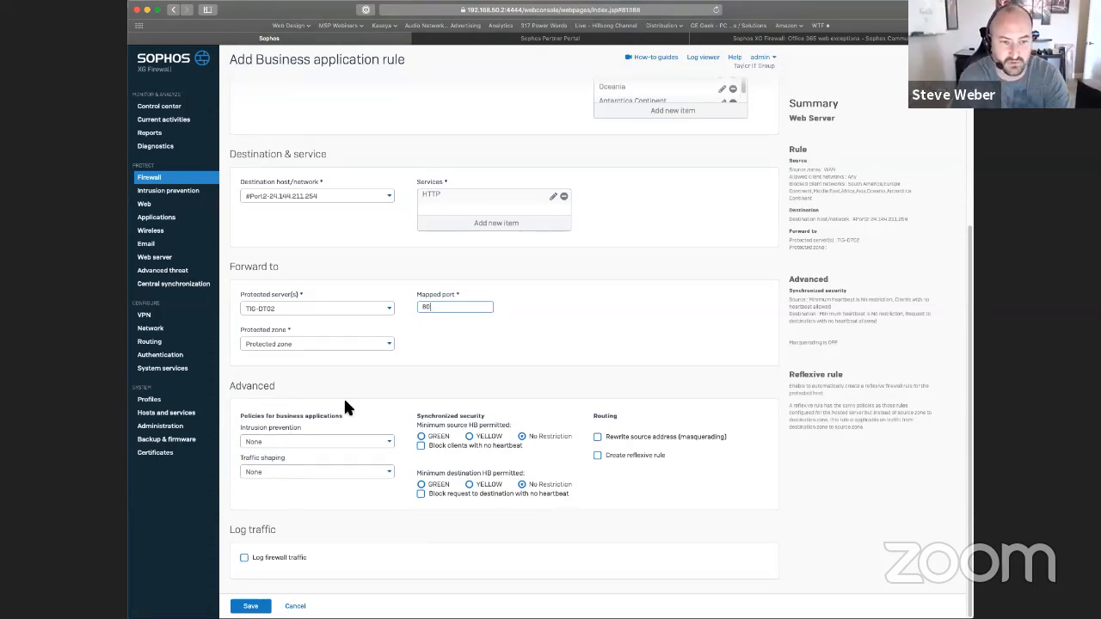
# Step: Set the Web Server rule's protected zone to LAN
pyautogui.click(349, 344)
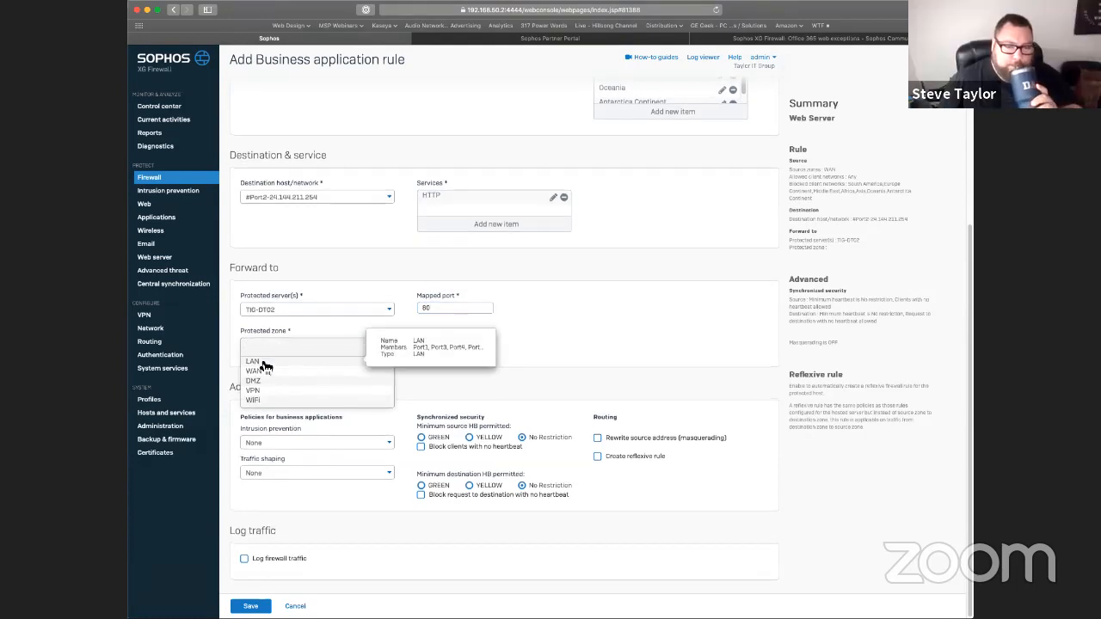
pyautogui.click(263, 362)
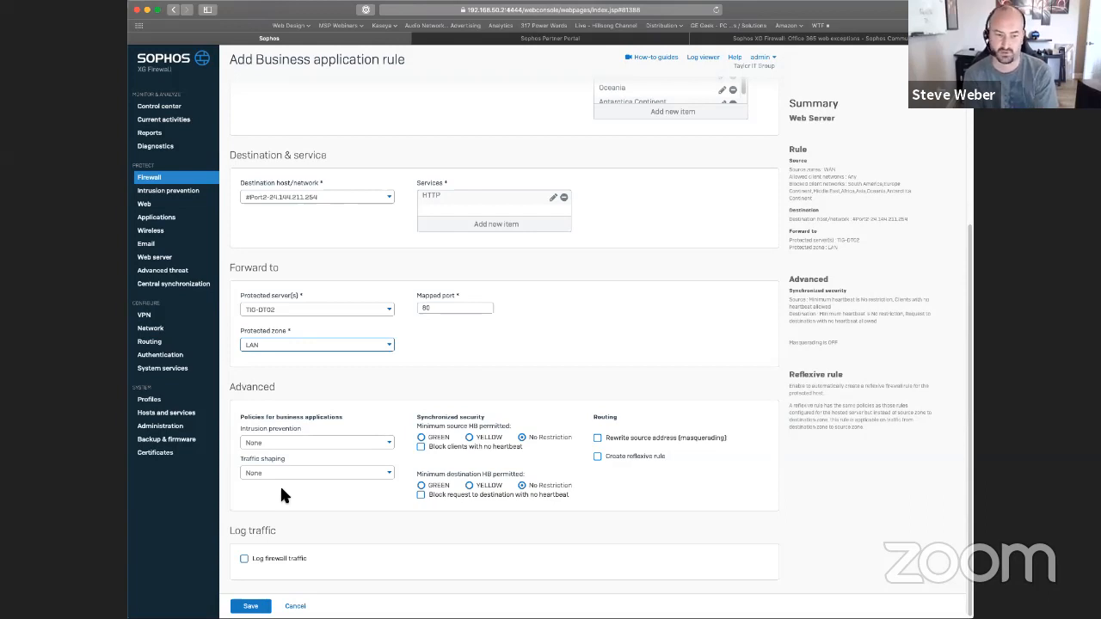
pyautogui.click(122, 449)
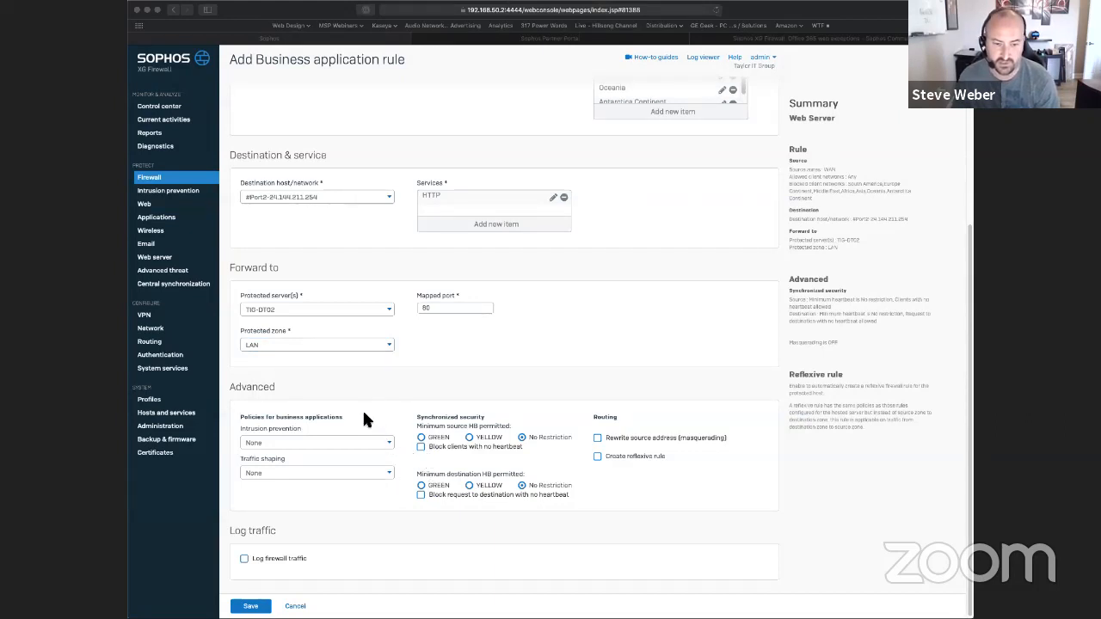
pyautogui.click(180, 555)
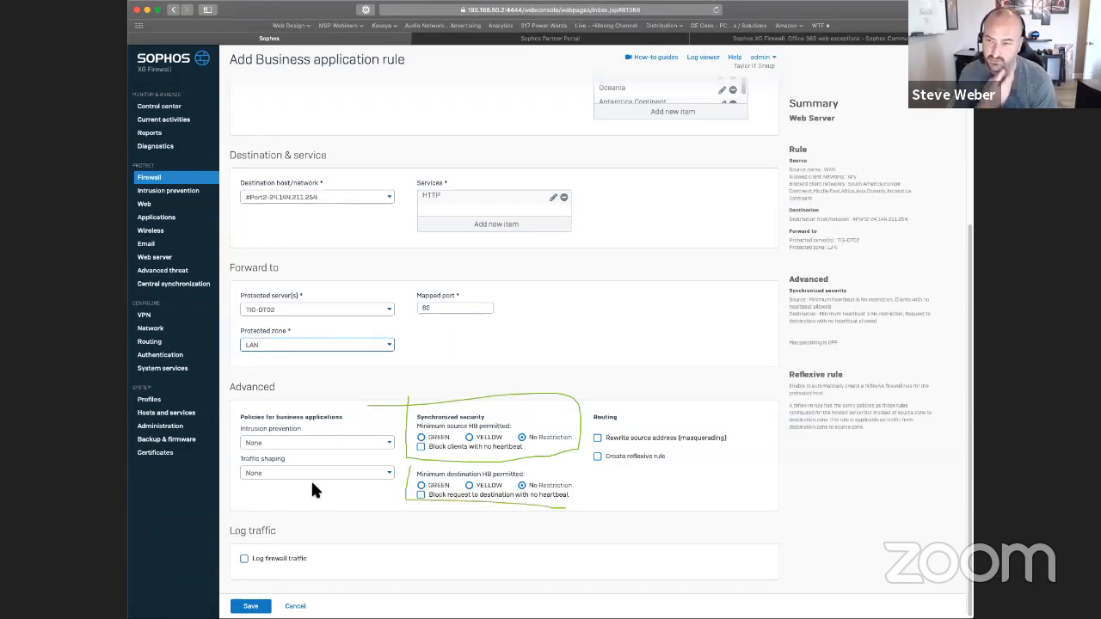
# Step: Set the minimum destination heartbeat permitted for the Web Server rule to GREEN
pyautogui.click(467, 486)
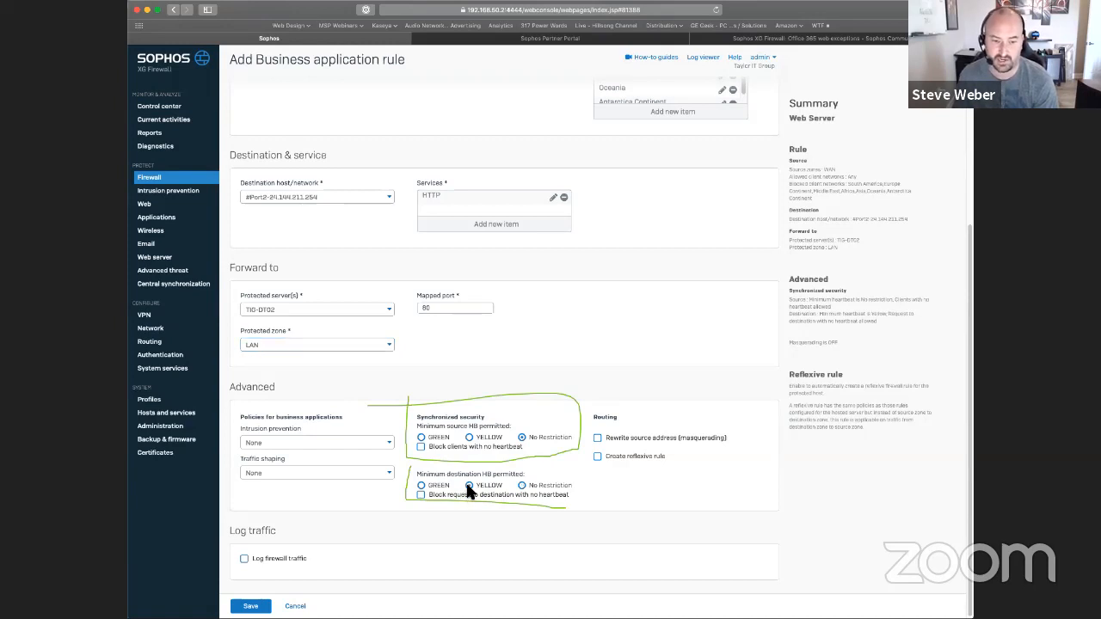
pyautogui.click(420, 486)
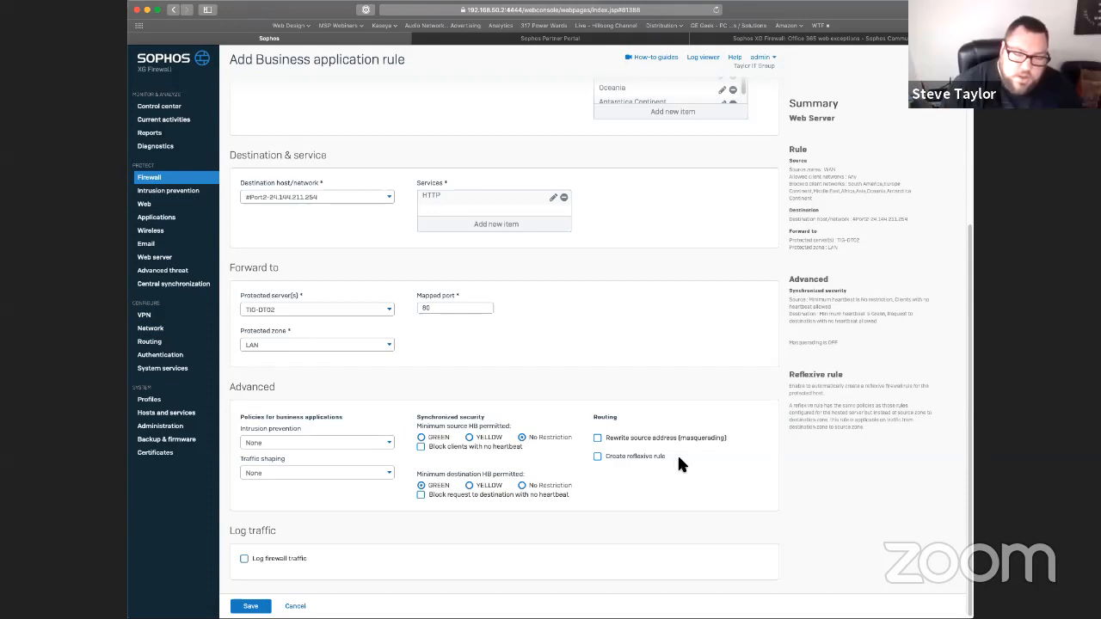
pyautogui.moveTo(679, 457)
pyautogui.mouseDown()
pyautogui.moveTo(626, 455)
pyautogui.moveTo(669, 454)
pyautogui.mouseUp()
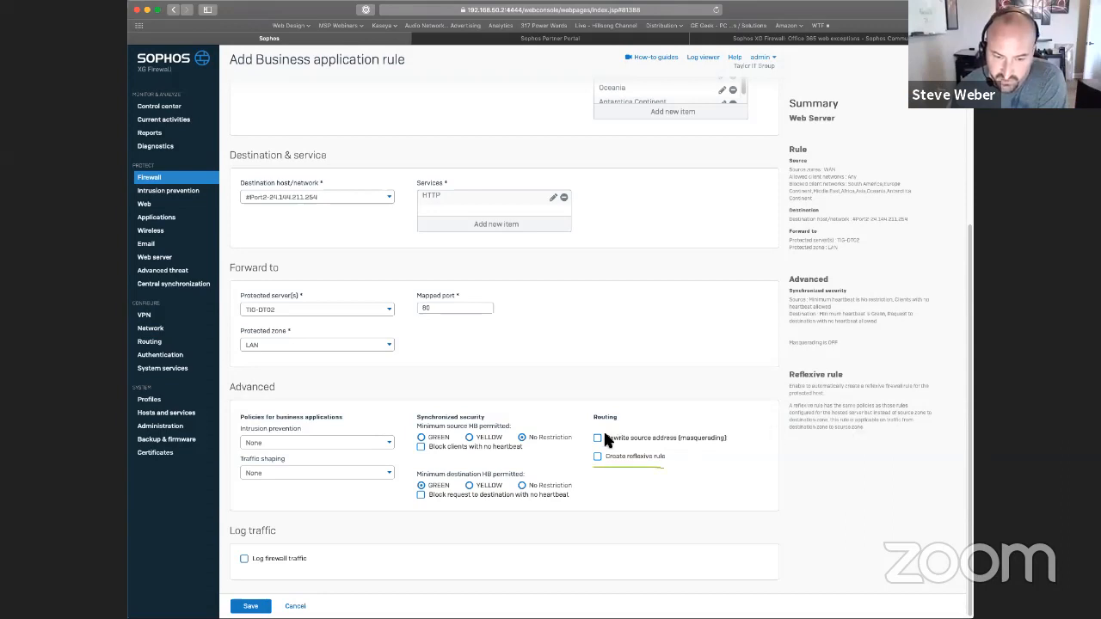
# Step: Enable the reflexive rule option and try source address masquerading on and off in the Web Server rule's routing settings
pyautogui.click(598, 457)
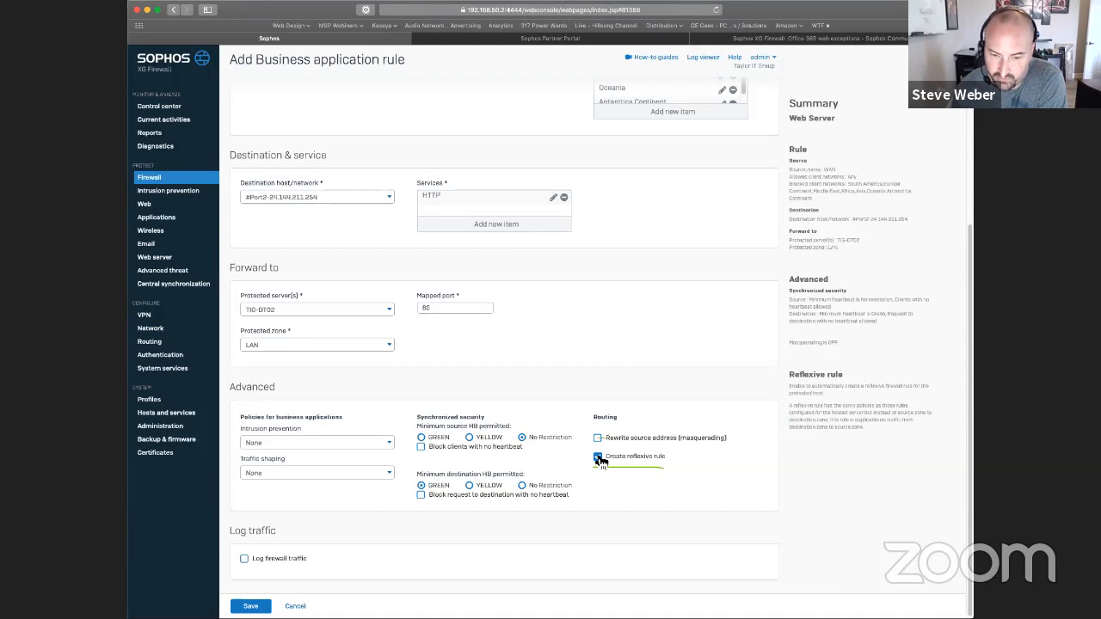
pyautogui.click(599, 438)
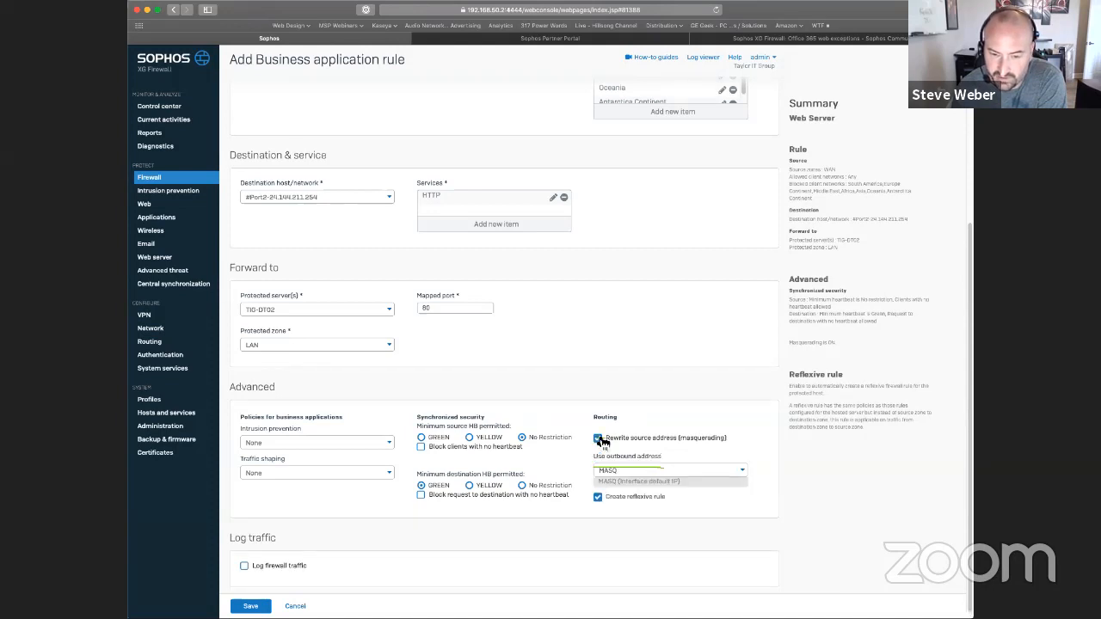
pyautogui.click(599, 439)
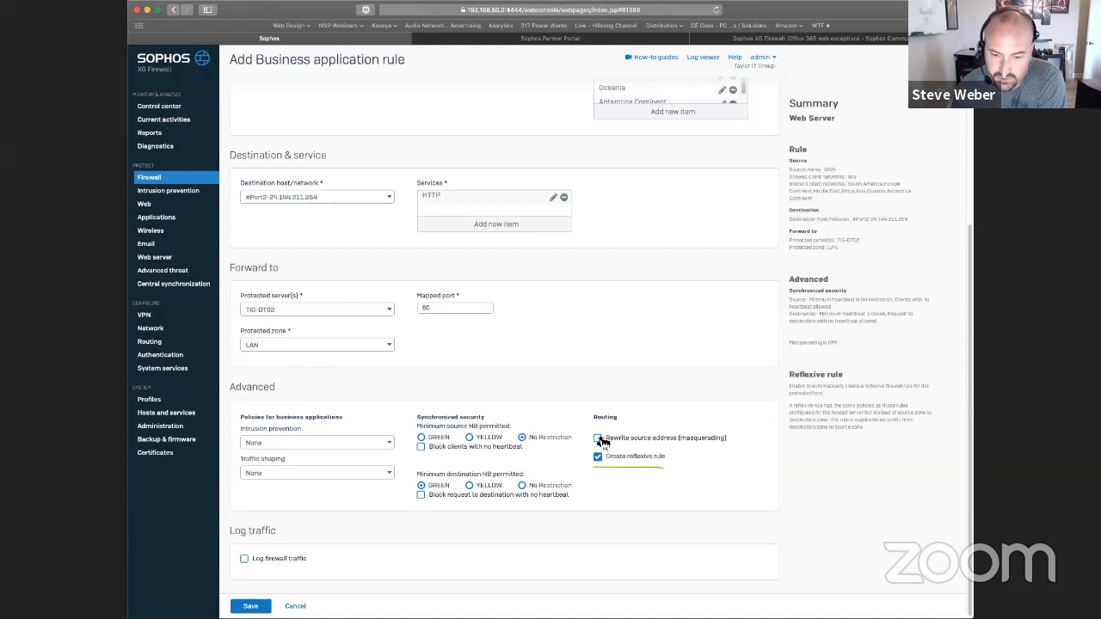
pyautogui.click(599, 438)
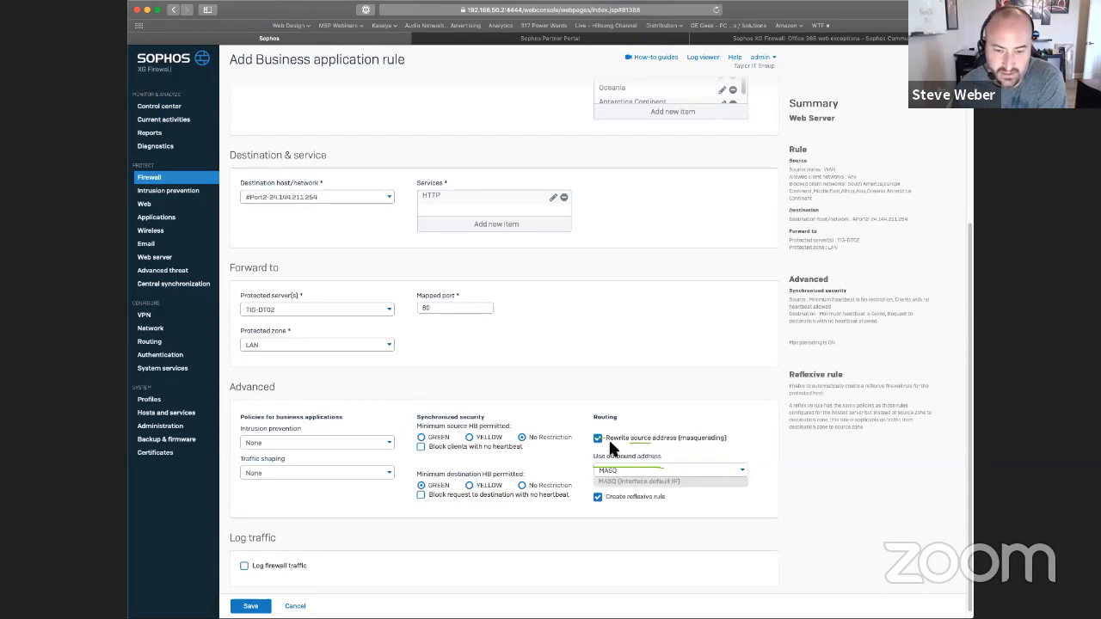
pyautogui.click(599, 439)
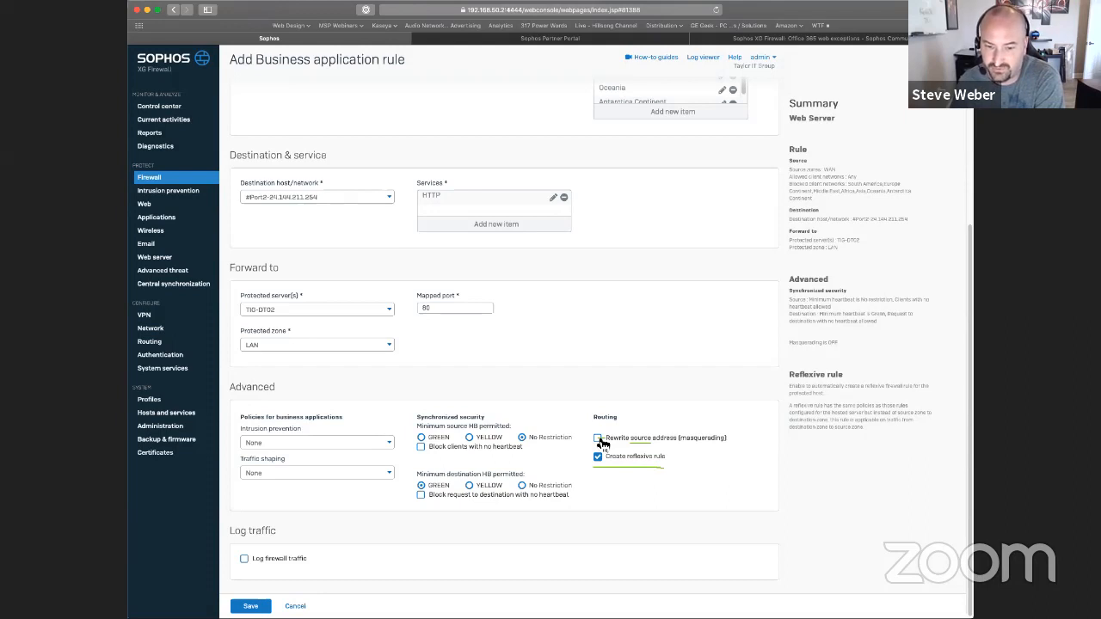
# Step: Cancel the Web Server business application rule and discard its unsaved changes
pyautogui.scroll(-1, 656, 480)
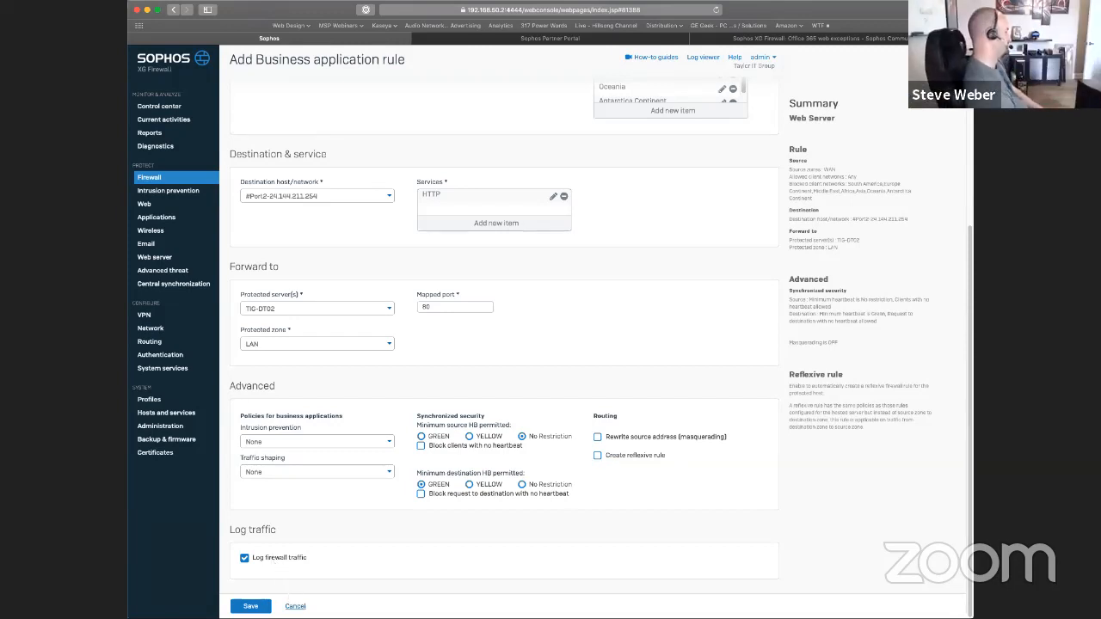
pyautogui.click(295, 606)
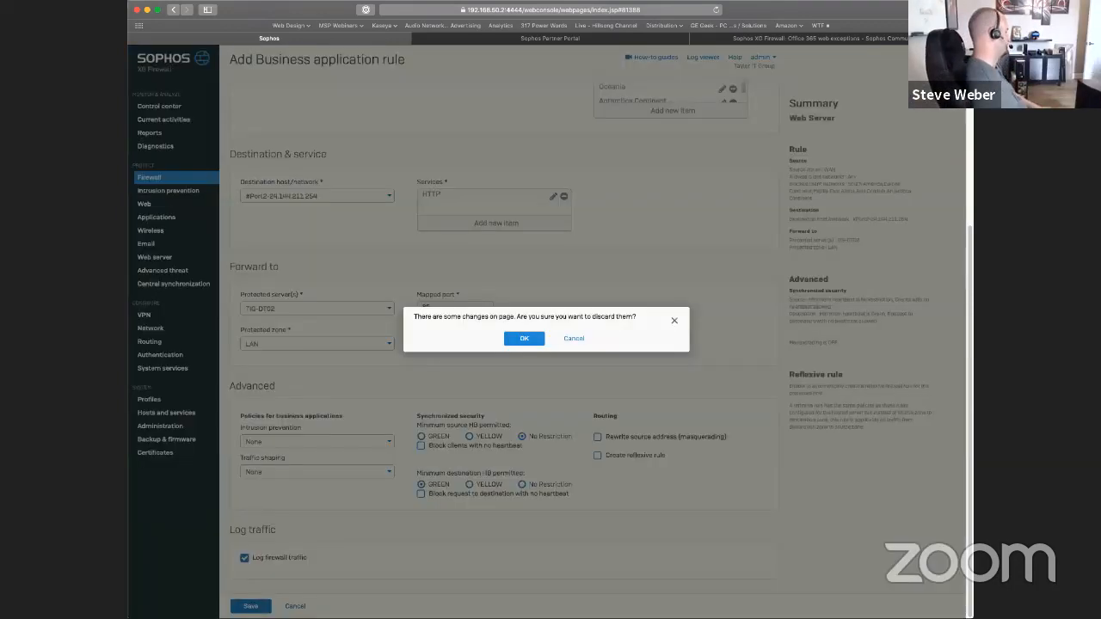
pyautogui.click(526, 339)
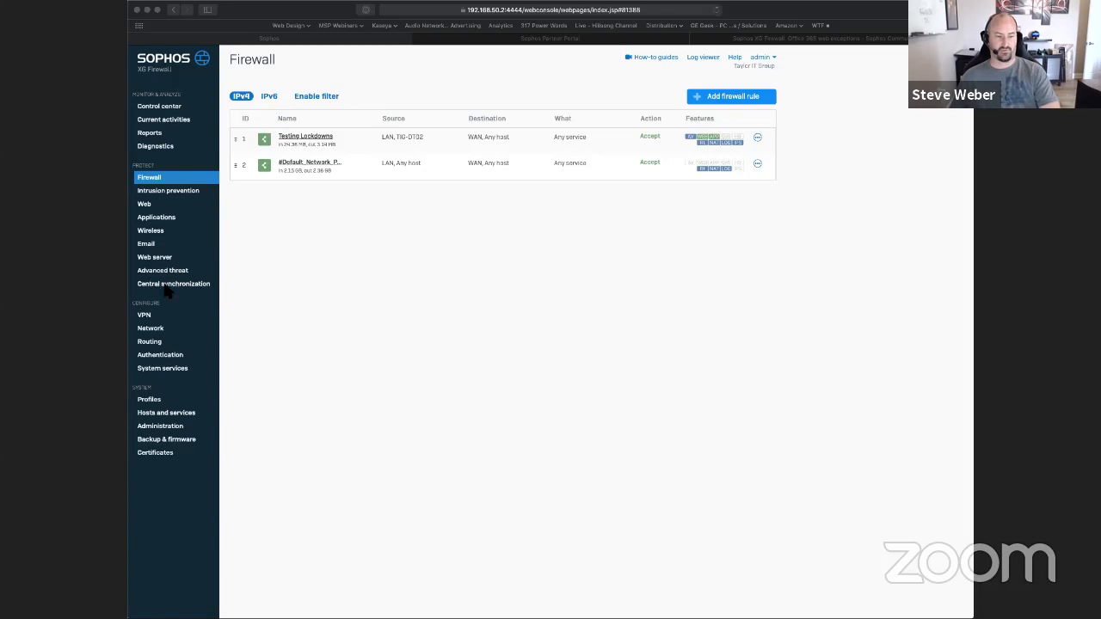
# Step: Look through the firewall's certificate authorities, including SecurityAppliance_SSL_CA, and return to the list of installed certificates
pyautogui.click(327, 303)
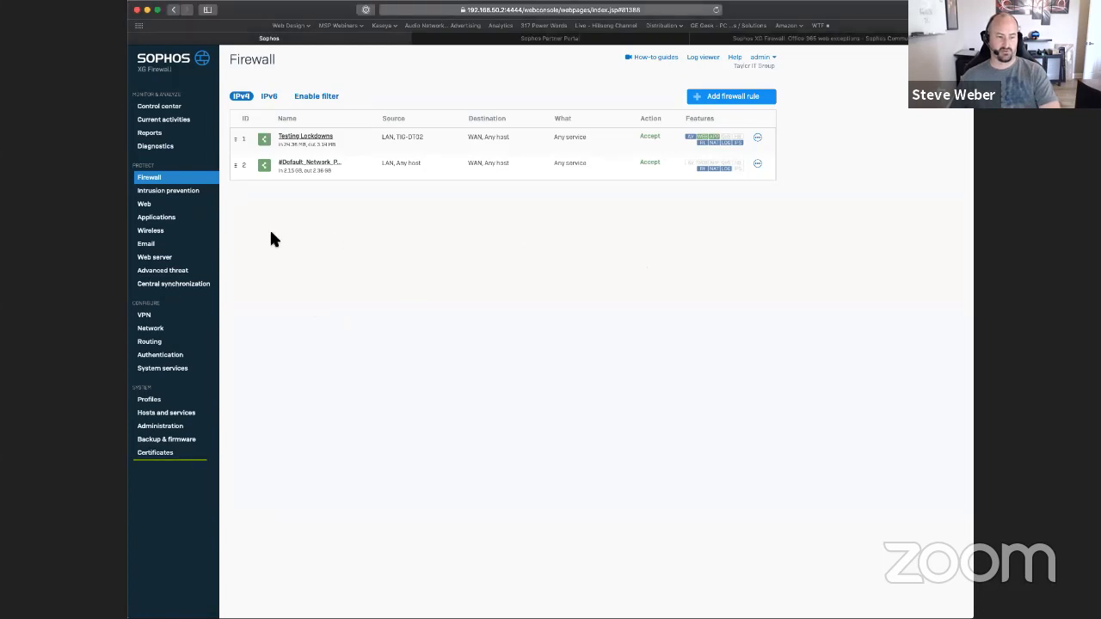
pyautogui.click(174, 454)
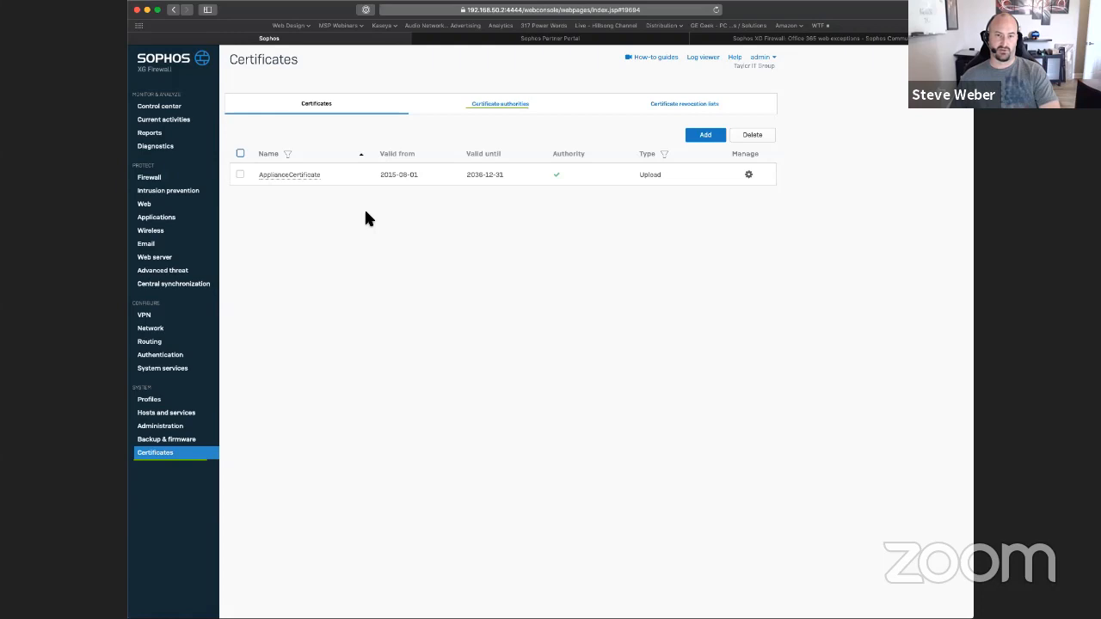
pyautogui.click(482, 104)
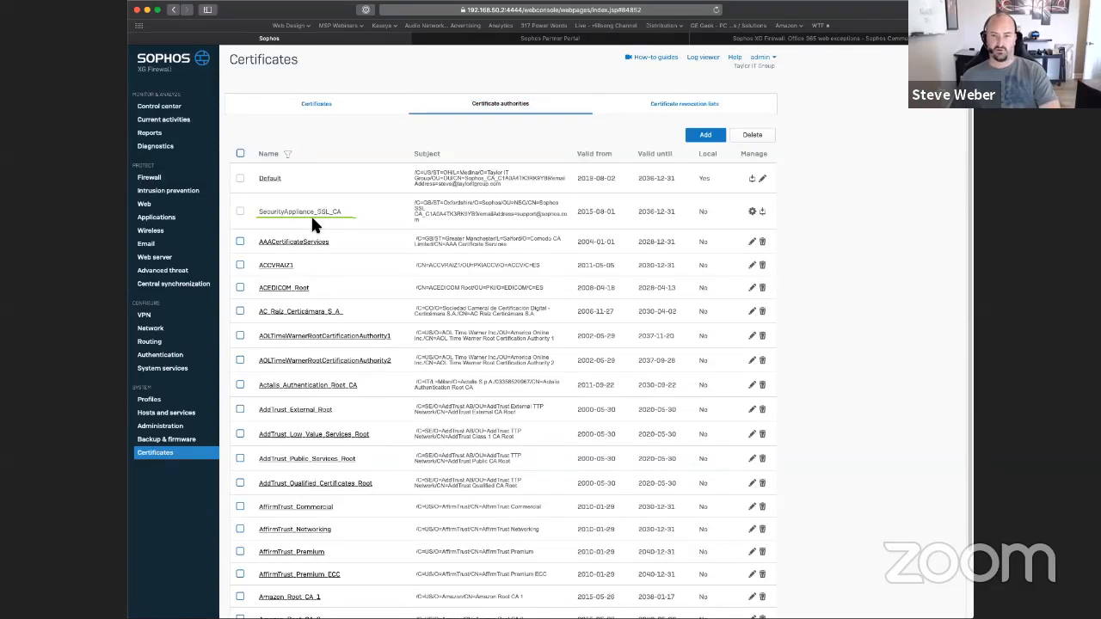
pyautogui.scroll(-3, 311, 214)
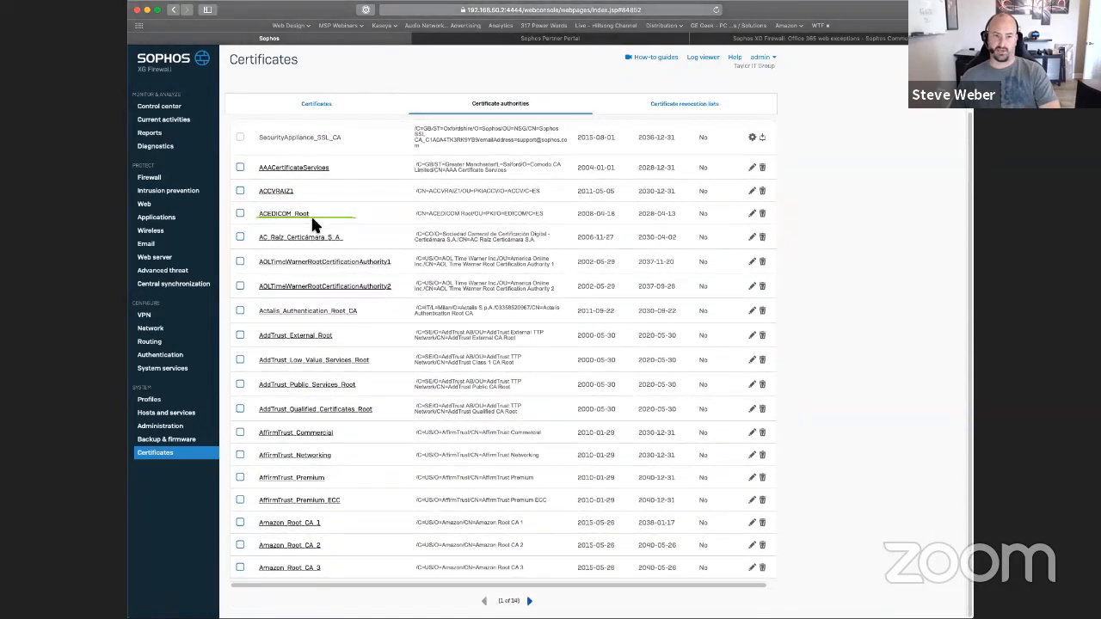
pyautogui.scroll(3, 312, 222)
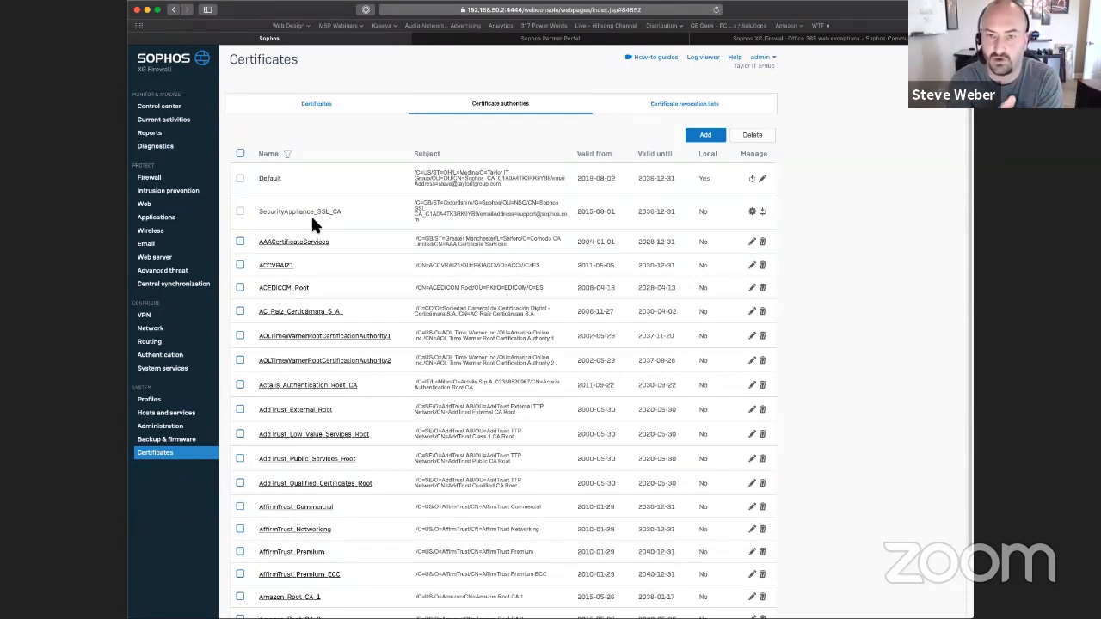
pyautogui.click(324, 110)
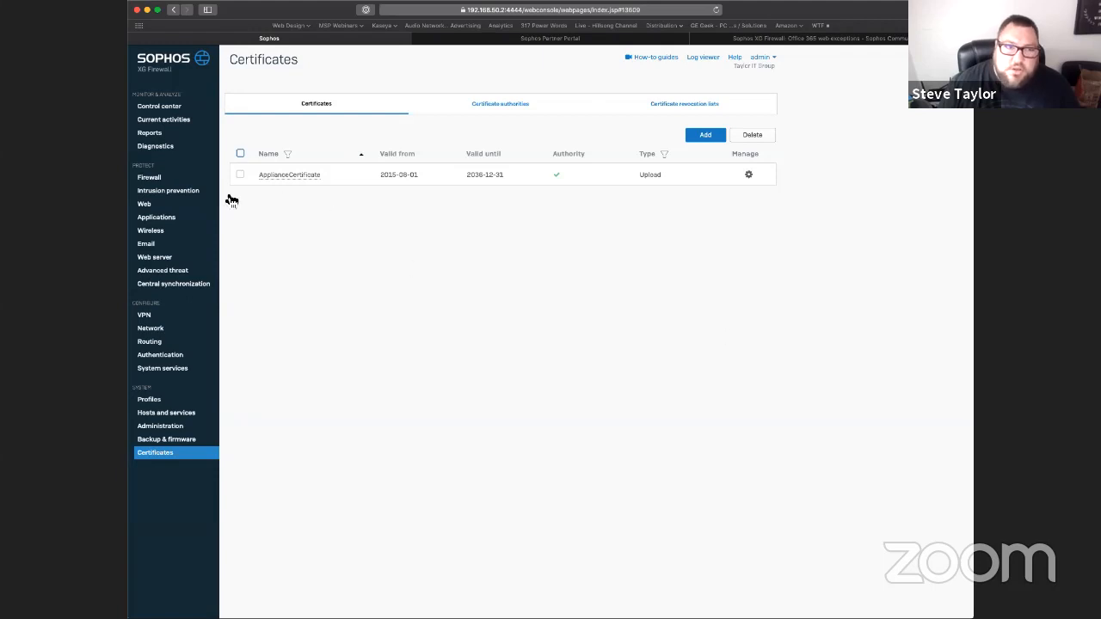
# Step: Examine the #Default_Network_Policy firewall rule down to its traffic logging setting and leave it without saving
pyautogui.click(153, 178)
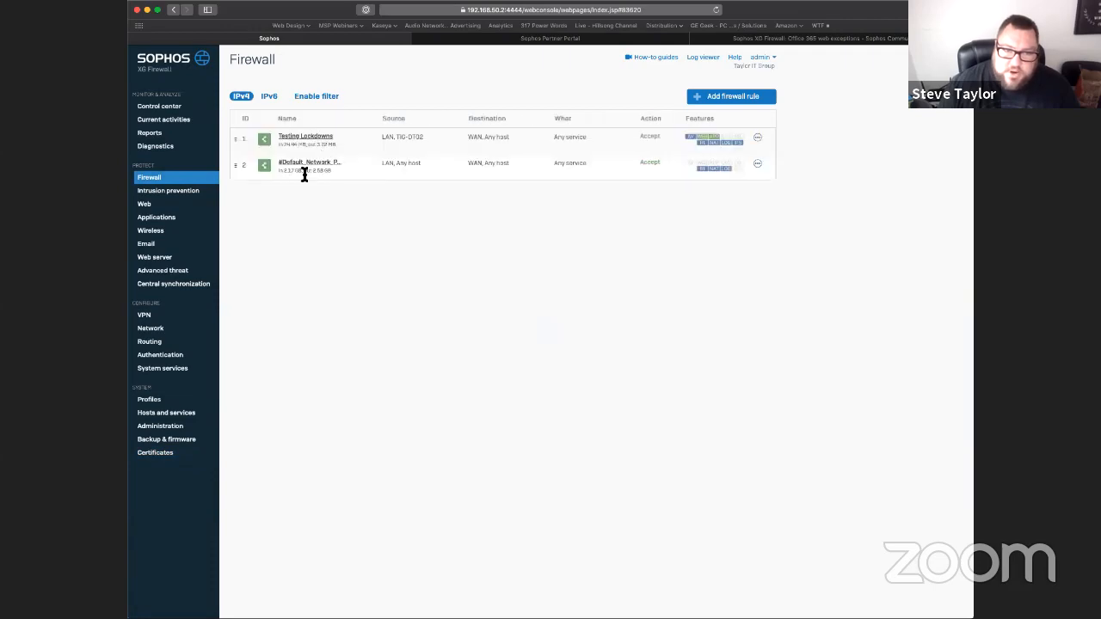
pyautogui.click(301, 163)
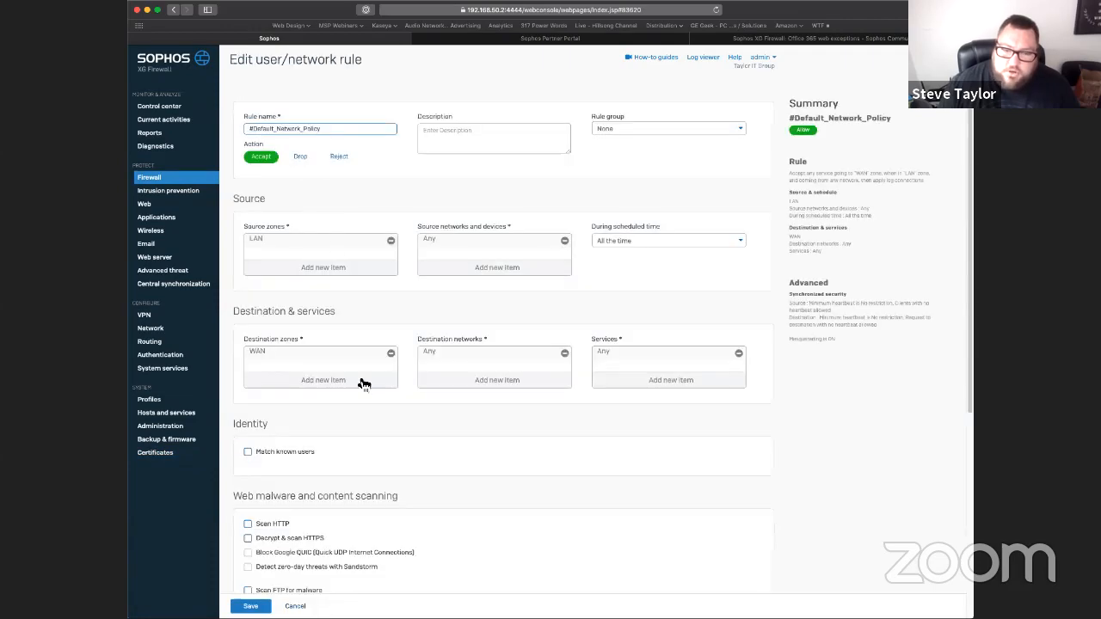
pyautogui.scroll(-5, 361, 381)
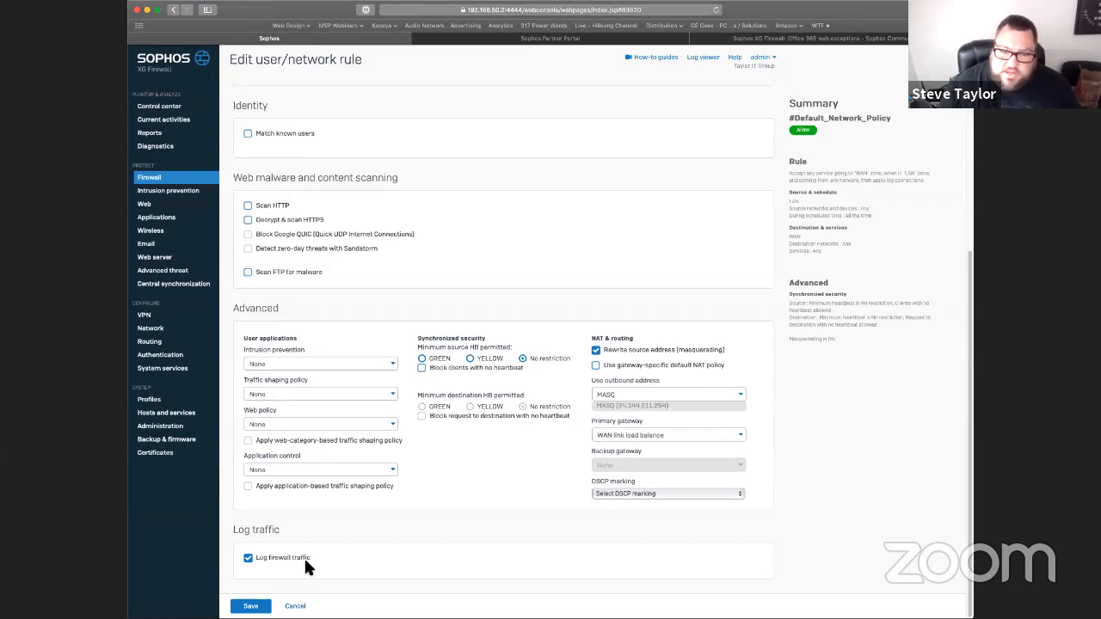
pyautogui.scroll(5, 303, 557)
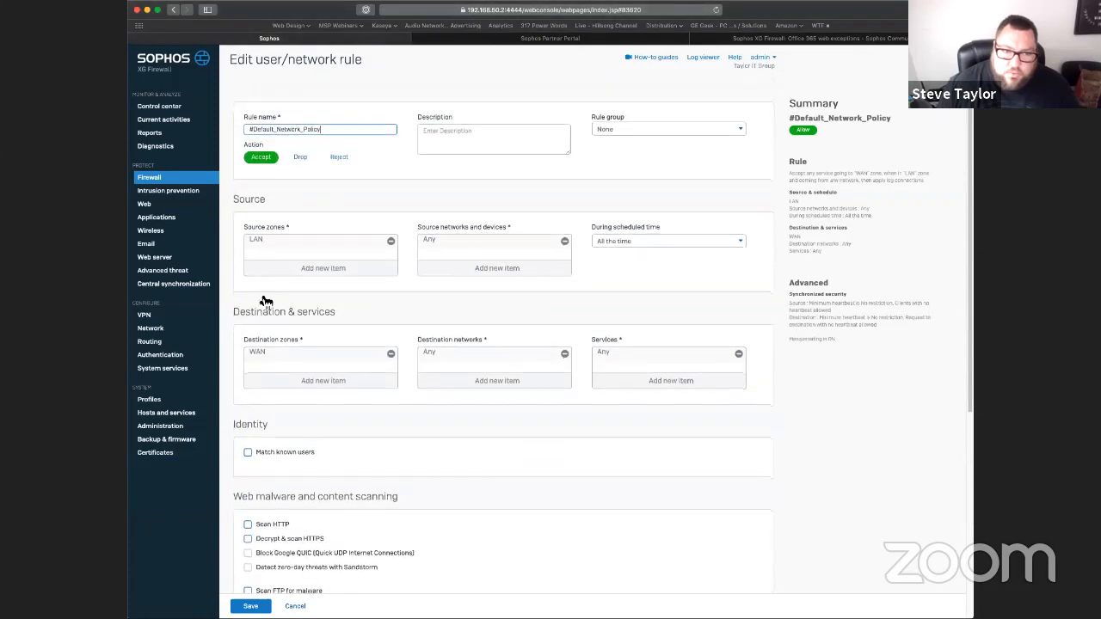
pyautogui.click(182, 179)
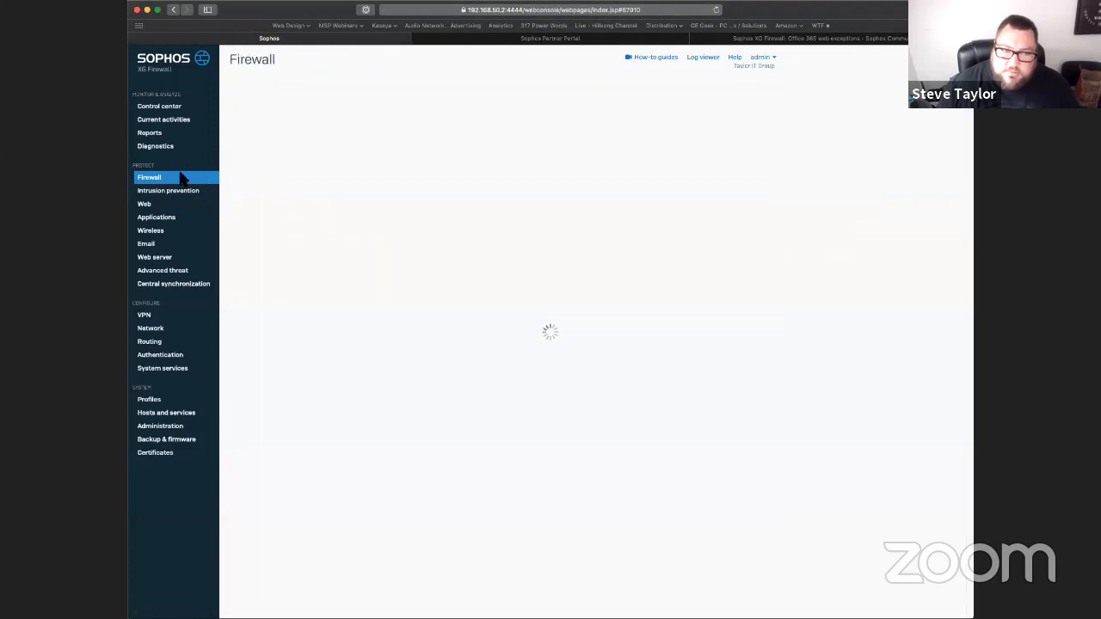
# Step: Review the Testing Lockdowns rule's malware scanning, advanced policy and traffic logging settings, and close it without saving
pyautogui.click(155, 178)
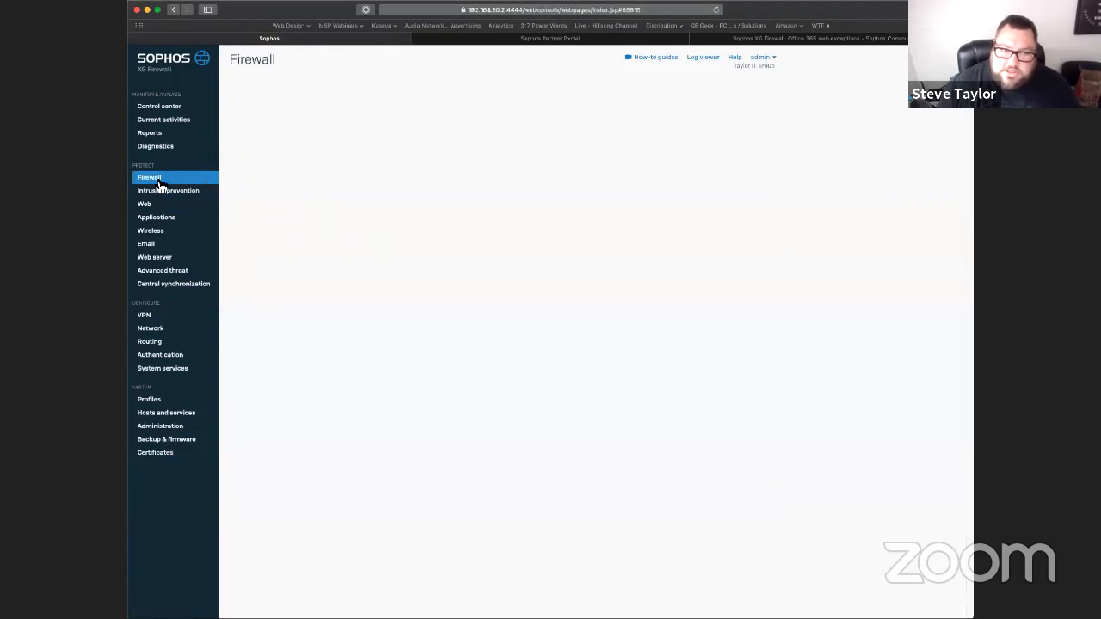
pyautogui.click(294, 142)
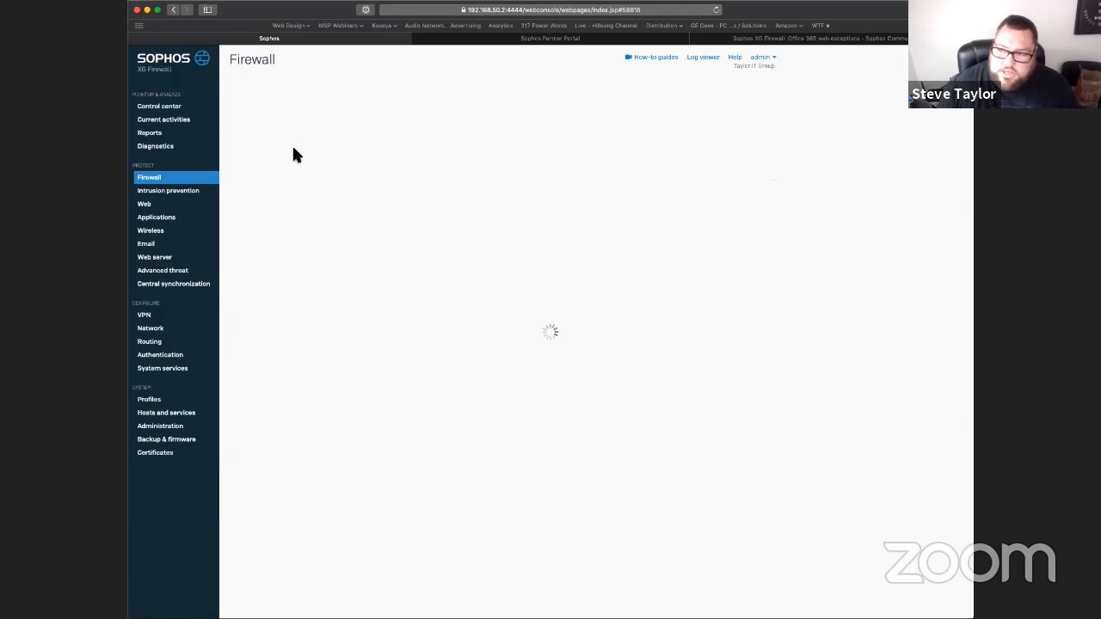
pyautogui.scroll(-5, 311, 303)
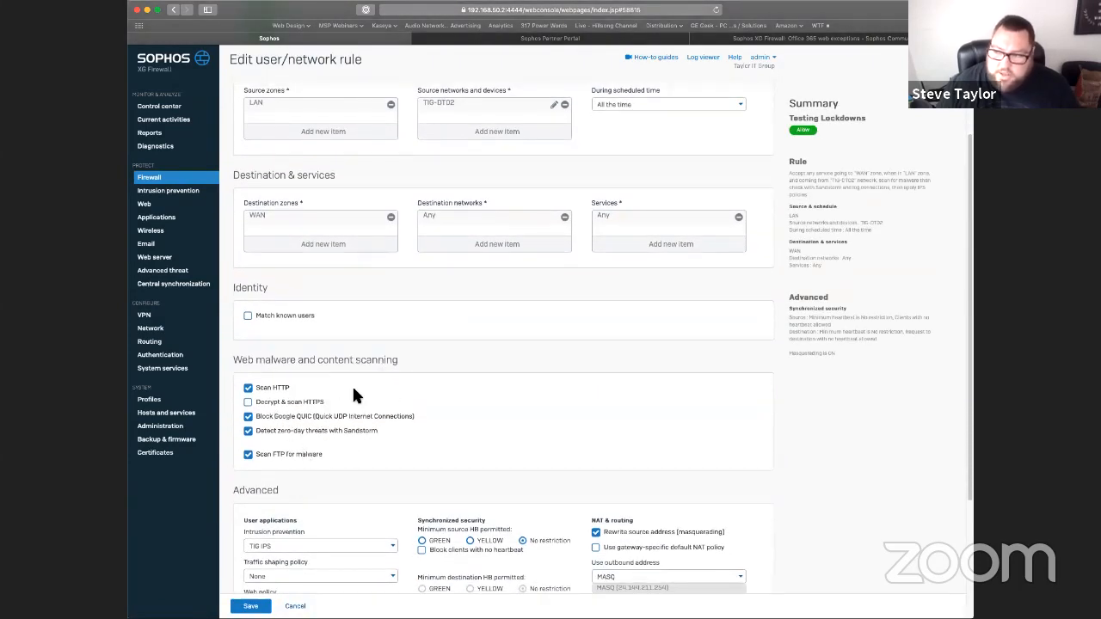
pyautogui.scroll(-3, 352, 385)
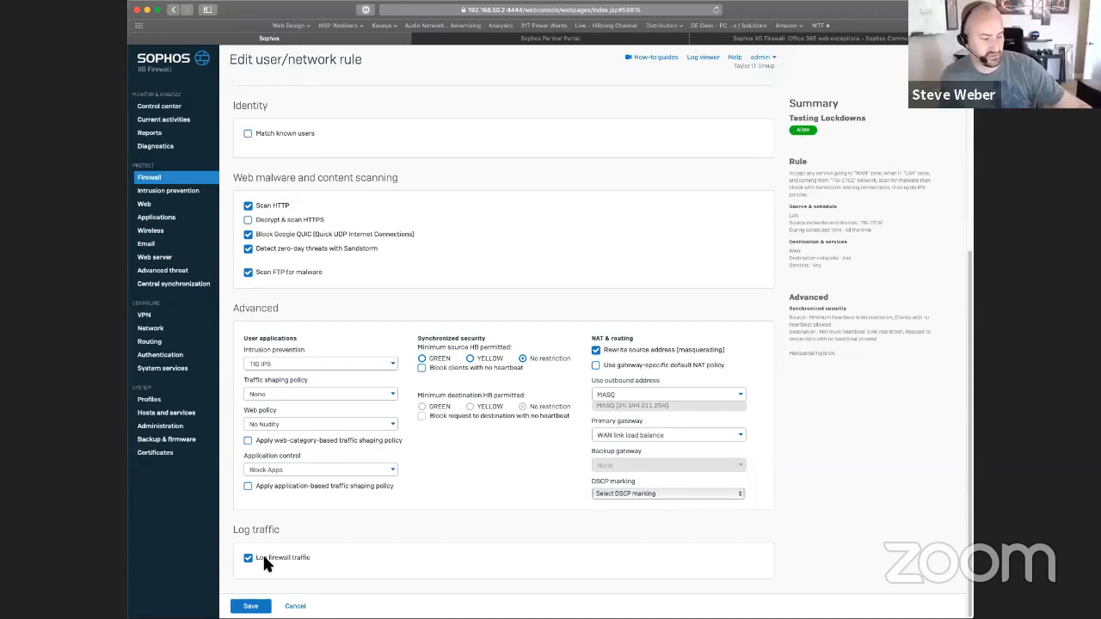
pyautogui.click(293, 606)
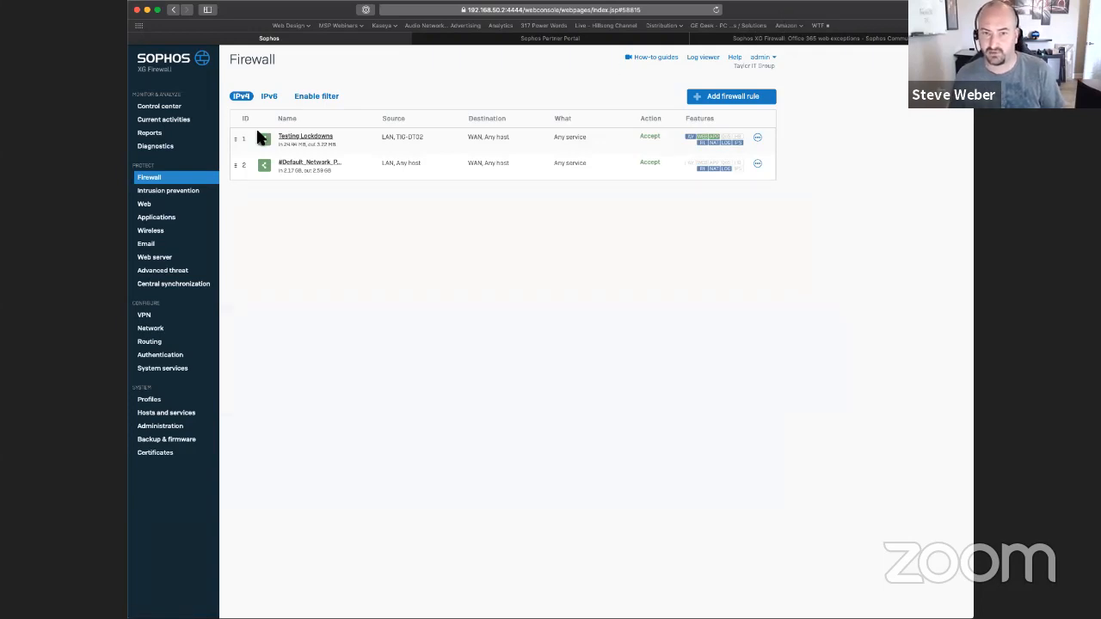
pyautogui.press('super+Tab')
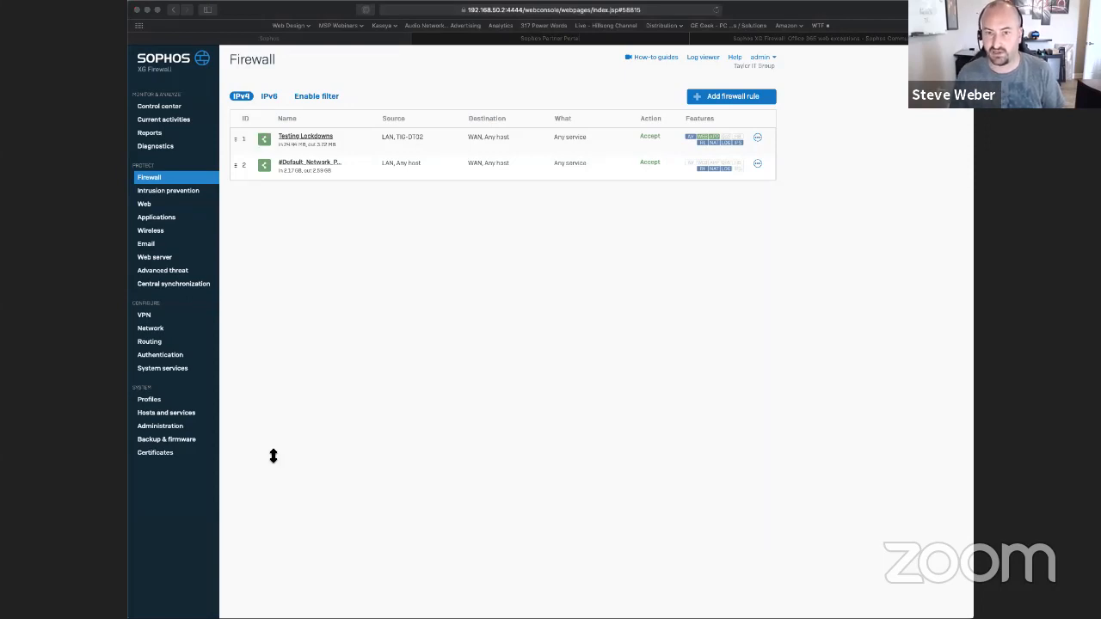
pyautogui.click(274, 548)
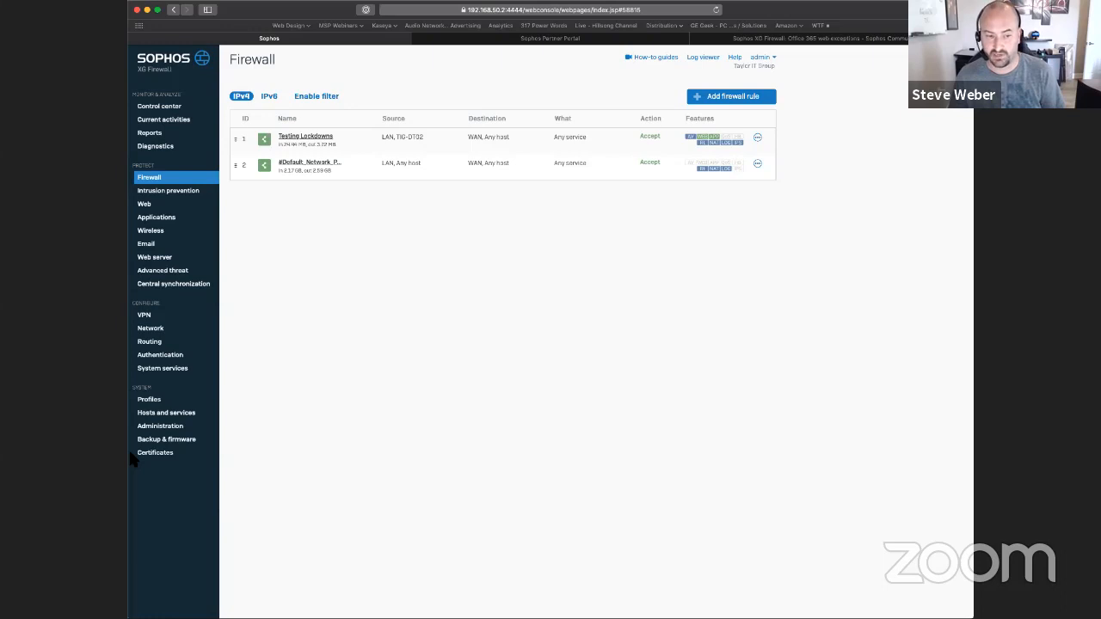
pyautogui.press('super+Tab')
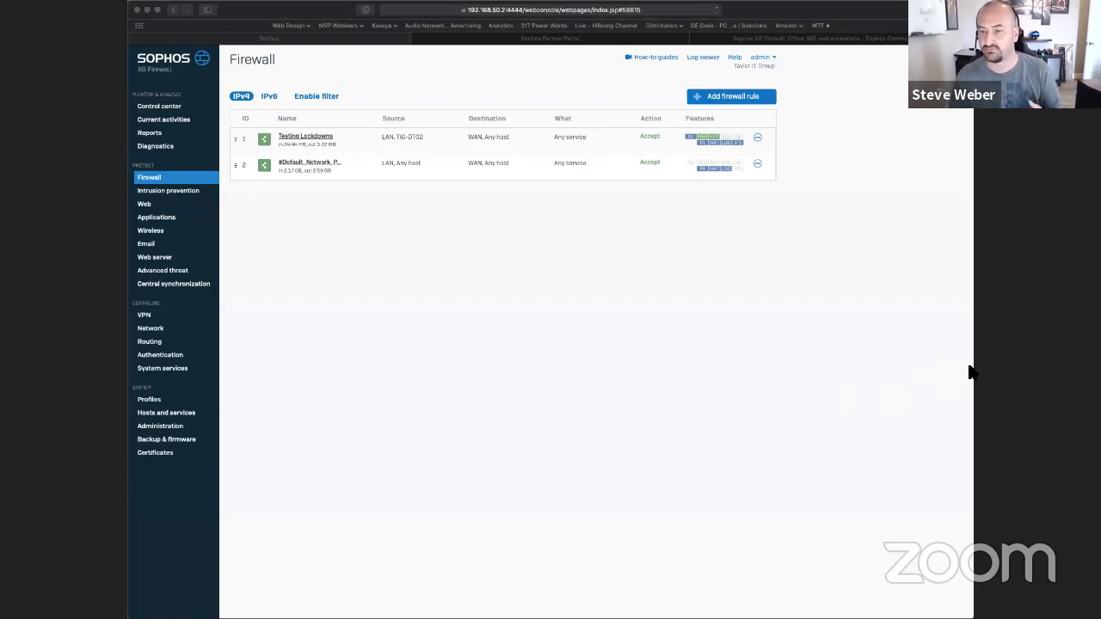
pyautogui.click(592, 563)
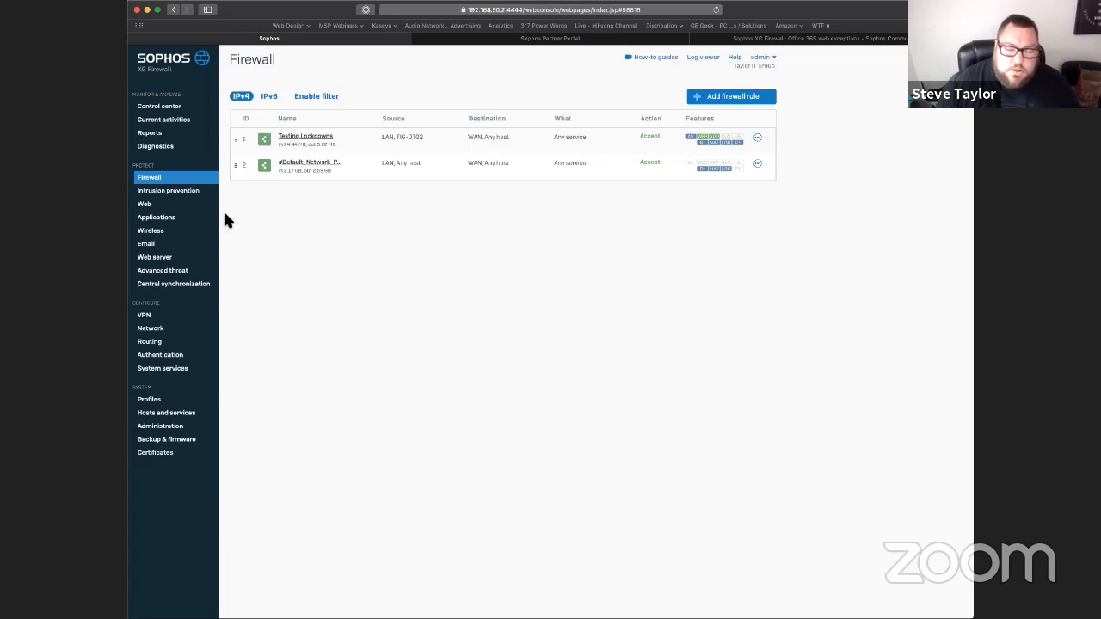
pyautogui.click(976, 565)
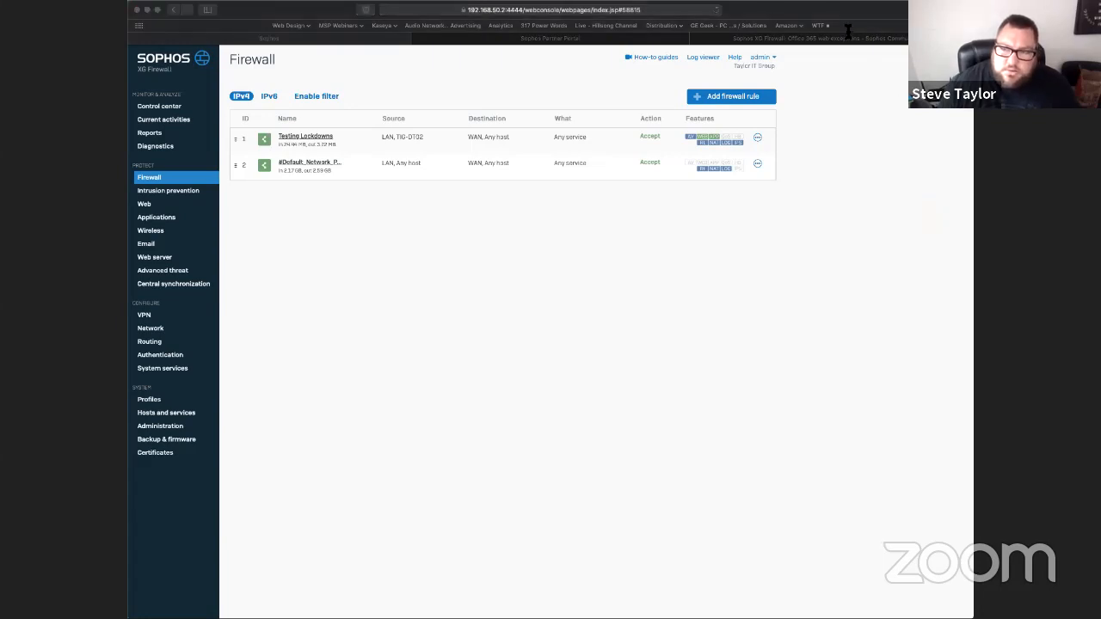
pyautogui.click(480, 271)
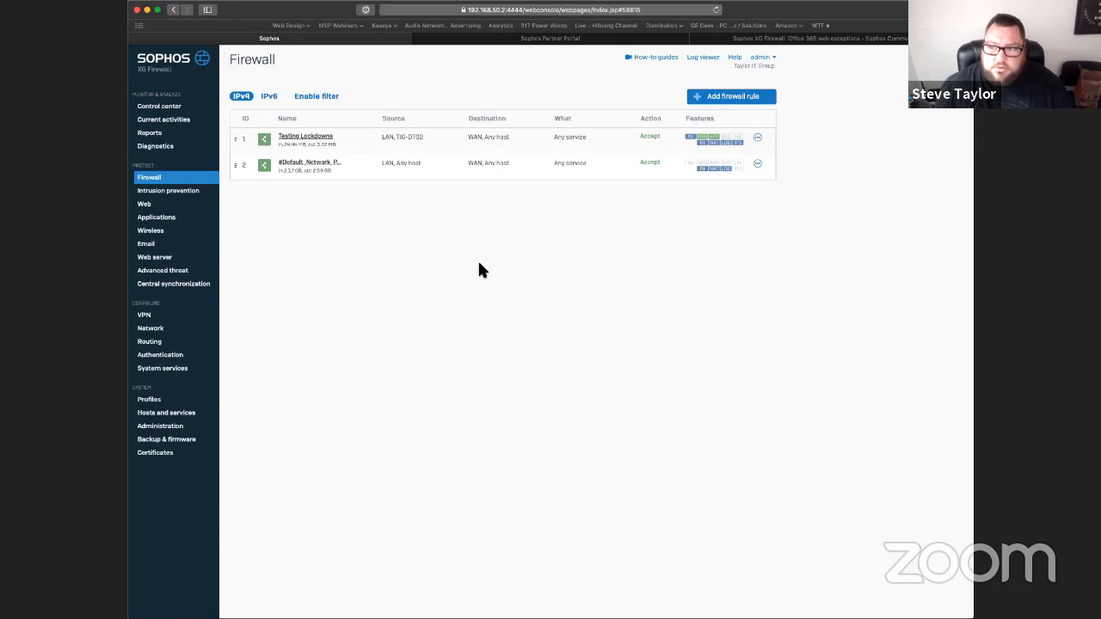
# Step: Open Sophos Central management from the Sophos Partner Portal and verify the login with the security code
pyautogui.click(540, 41)
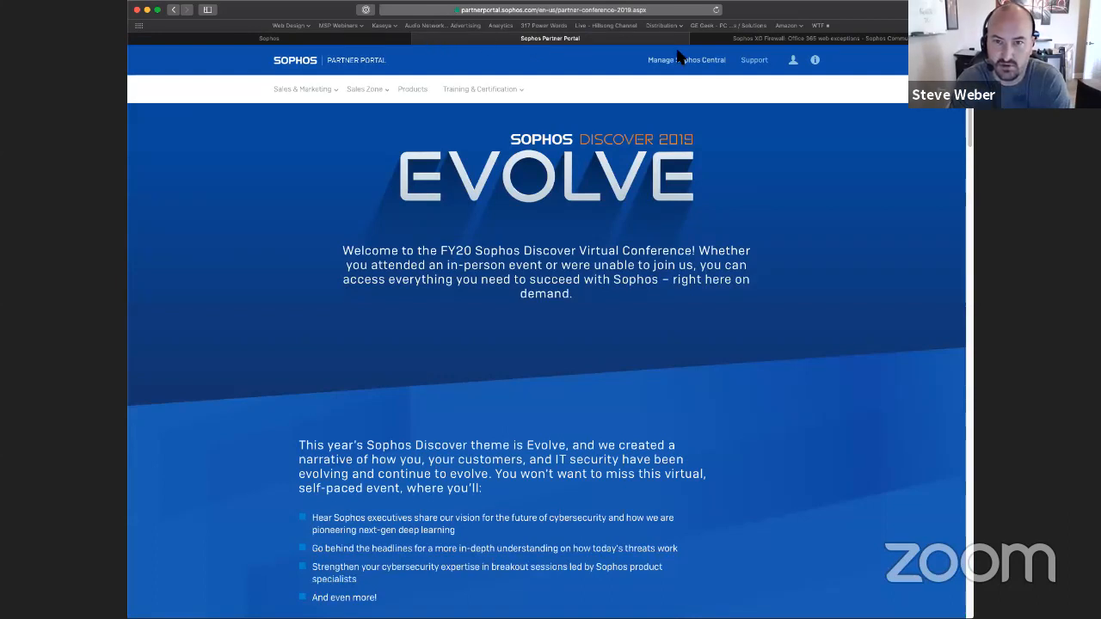
pyautogui.click(717, 60)
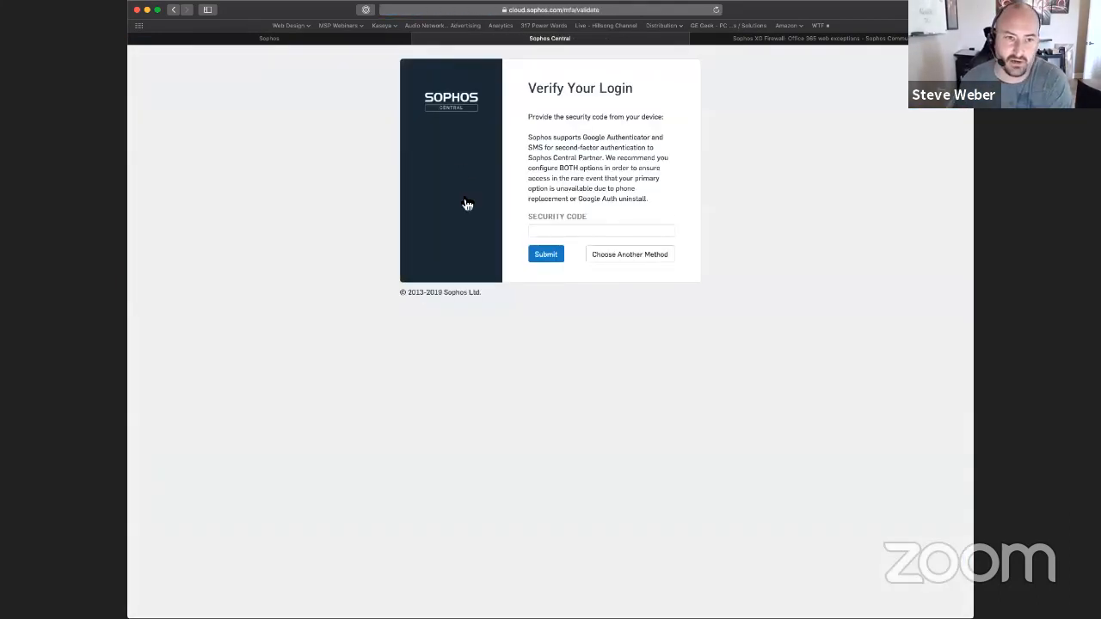
pyautogui.press('super+Tab')
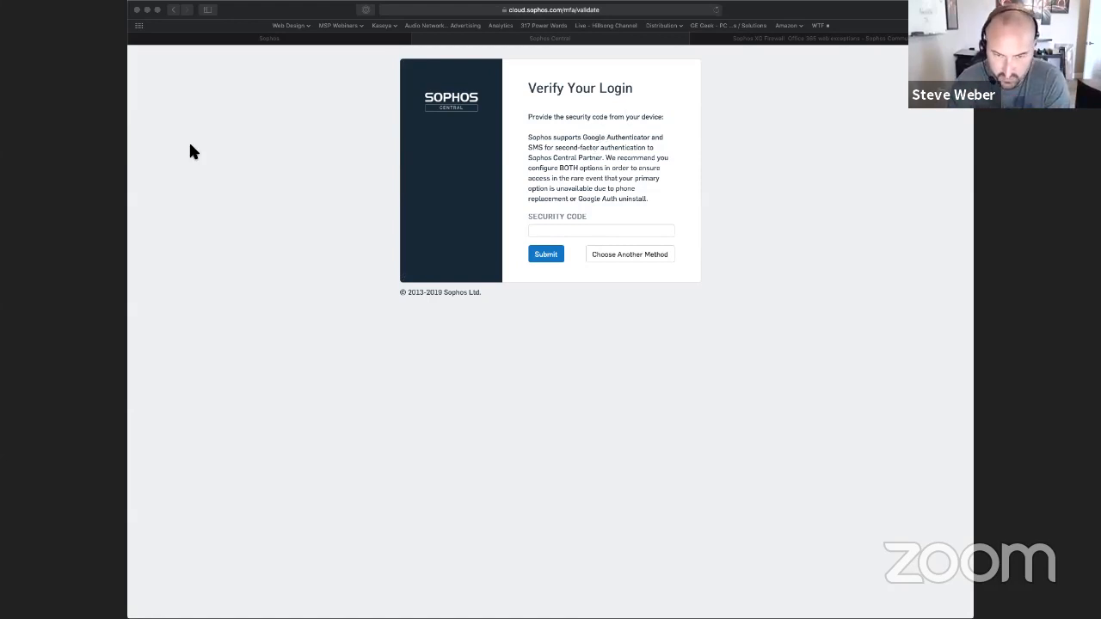
pyautogui.click(556, 232)
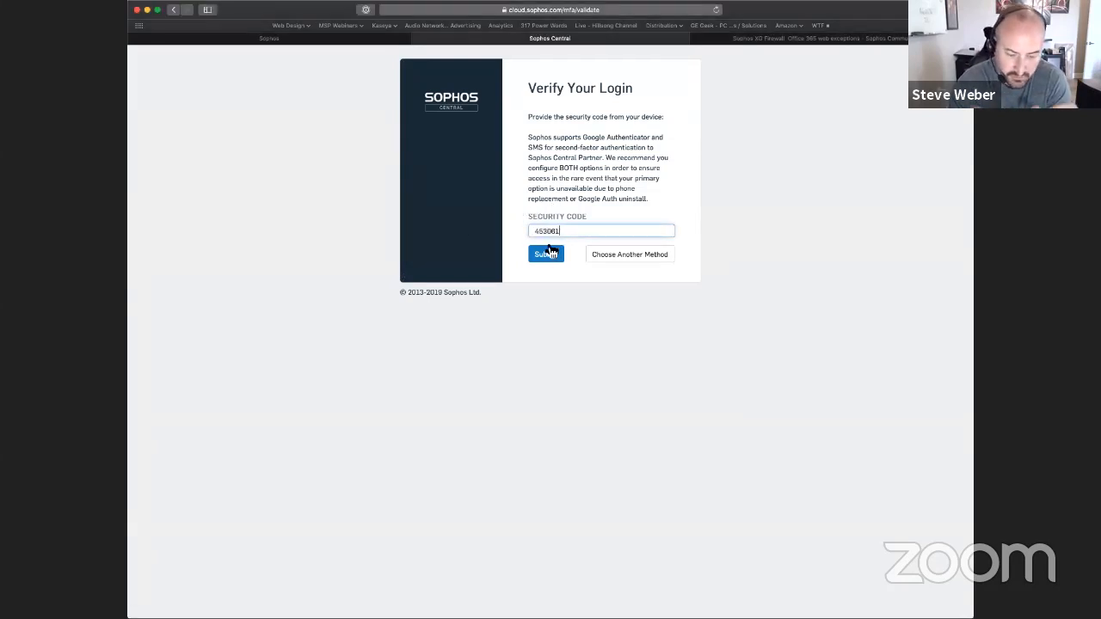
pyautogui.click(548, 254)
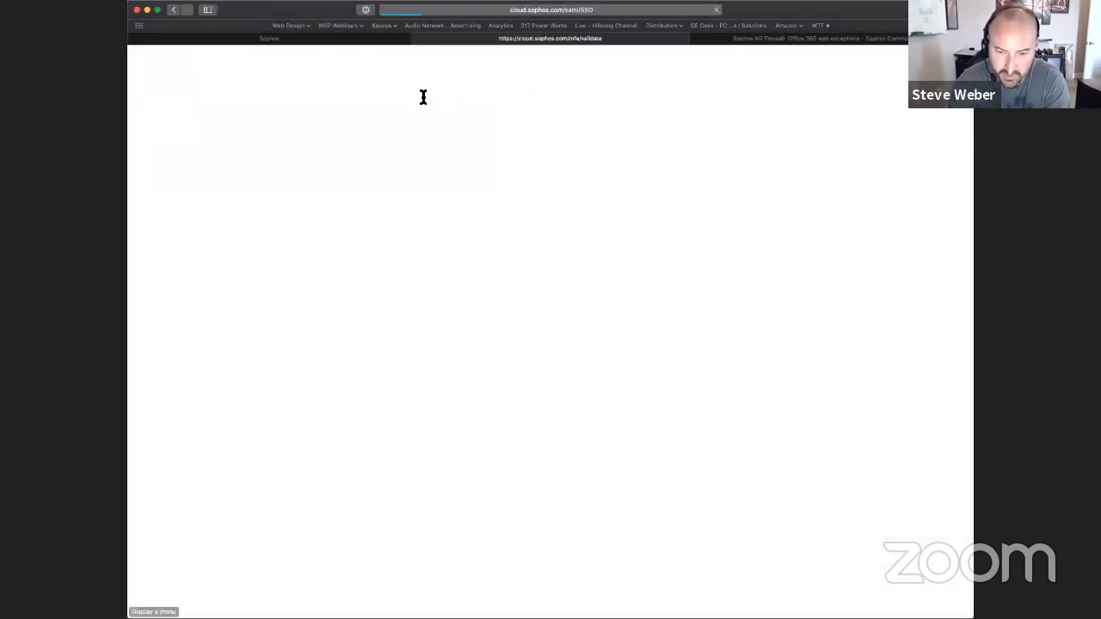
# Step: Load id.sophos.com in place of the Office 365 web exceptions article and launch Central Firewall Manager
pyautogui.hotkey('ctrl', 'Tab')
pyautogui.click(510, 9)
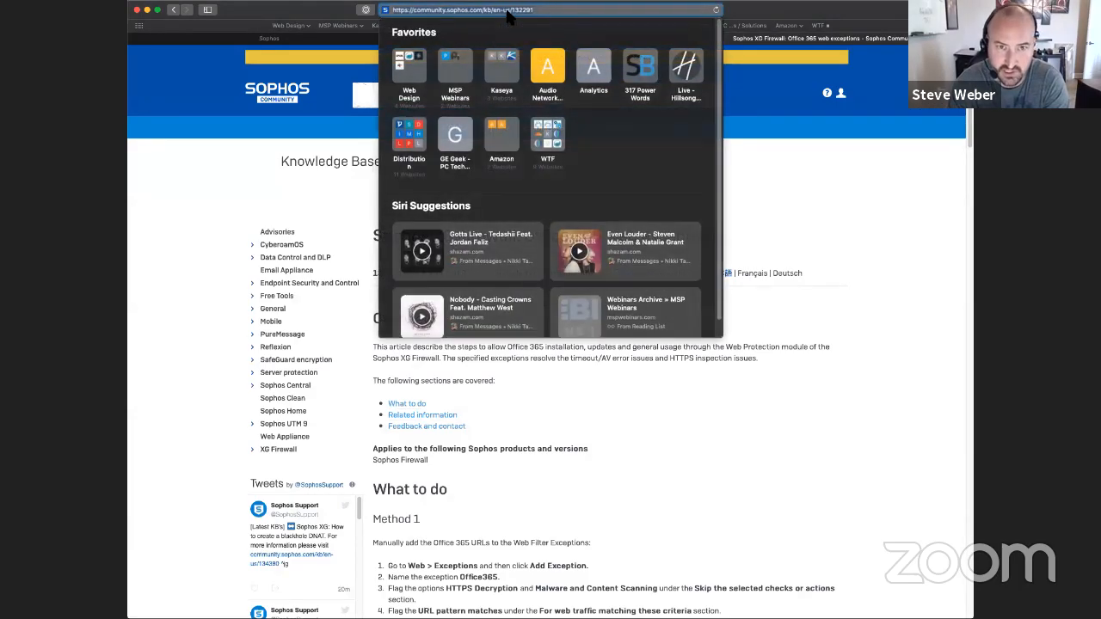
pyautogui.write('id.sophos.com')
pyautogui.press('Return')
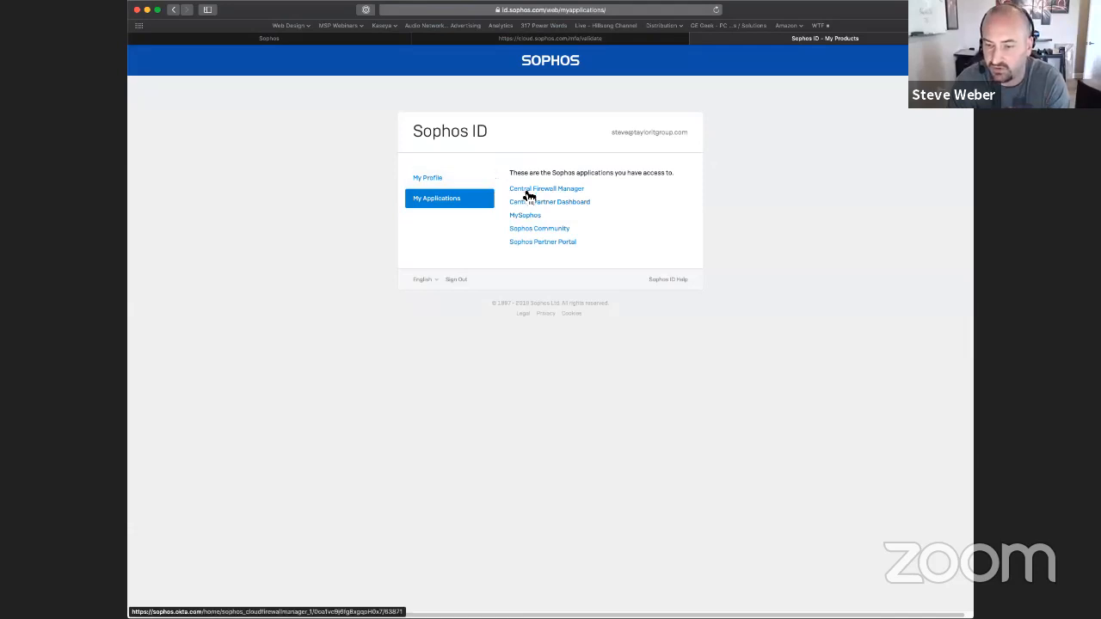
pyautogui.click(522, 189)
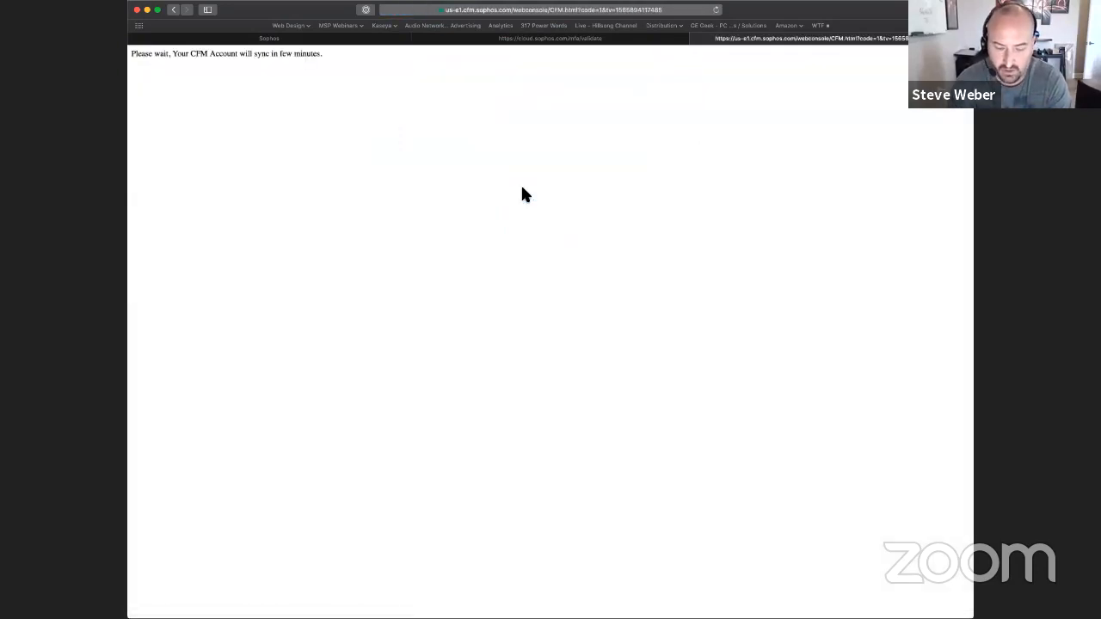
# Step: Open id.sophos.com in a new tab and check the Central Firewall Manager page's loading state
pyautogui.press('super+t')
pyautogui.write('id.sophos.com')
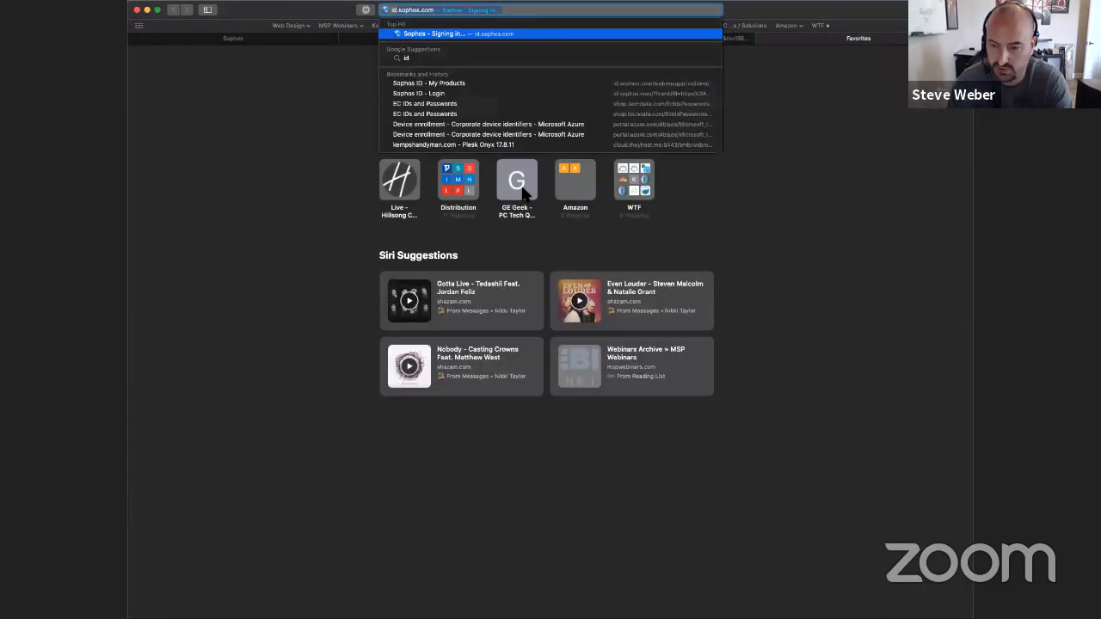
pyautogui.press('Return')
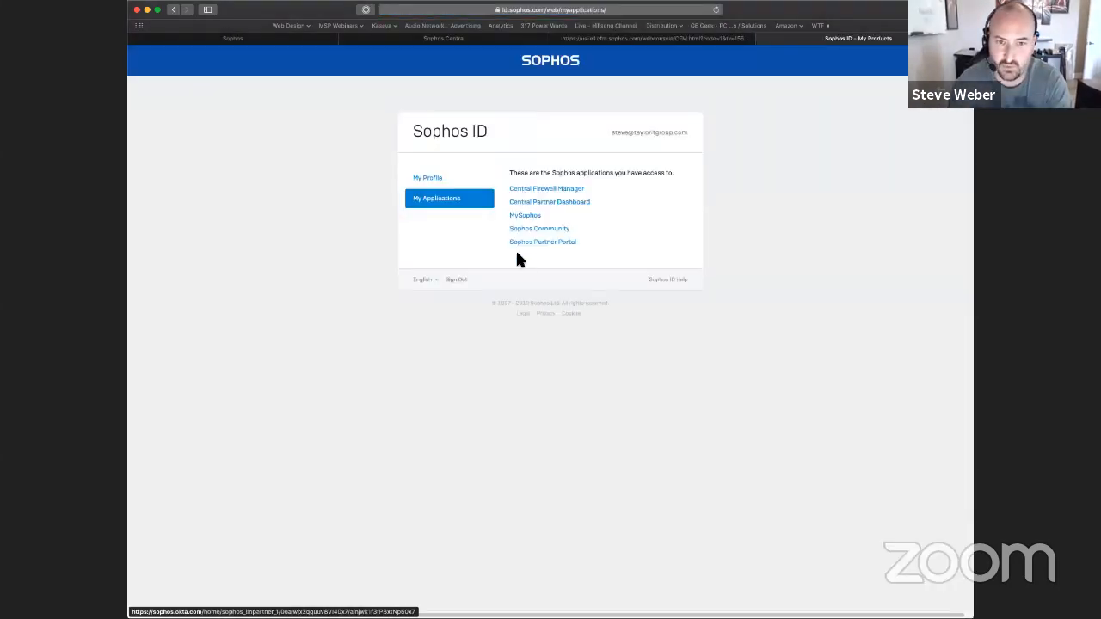
pyautogui.hotkey('ctrl', 'shift', 'Tab')
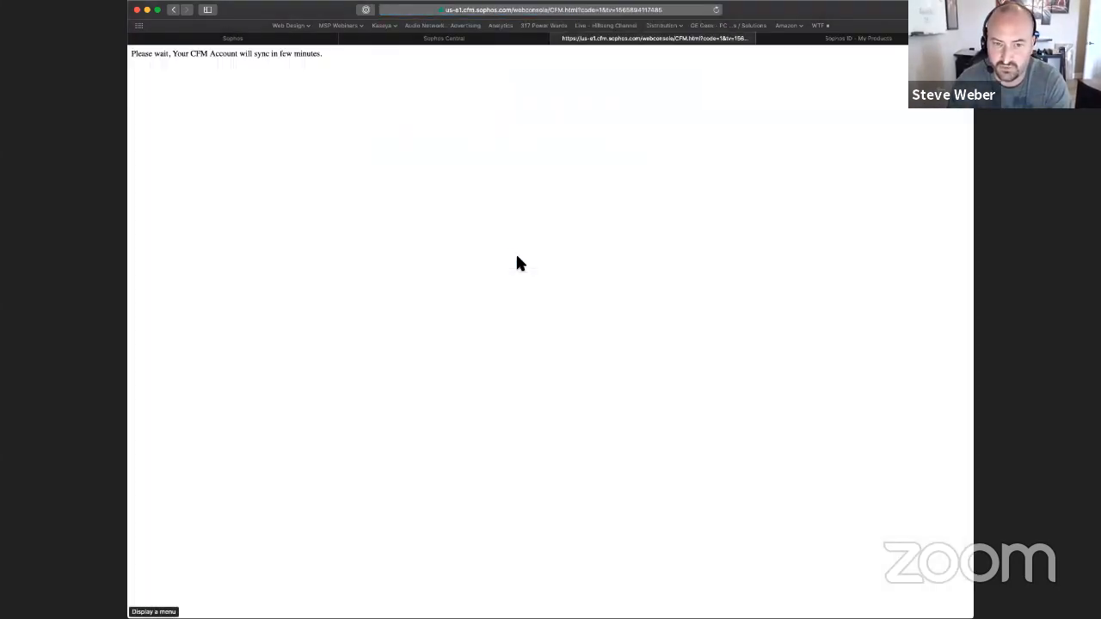
pyautogui.hotkey('ctrl', 'Tab')
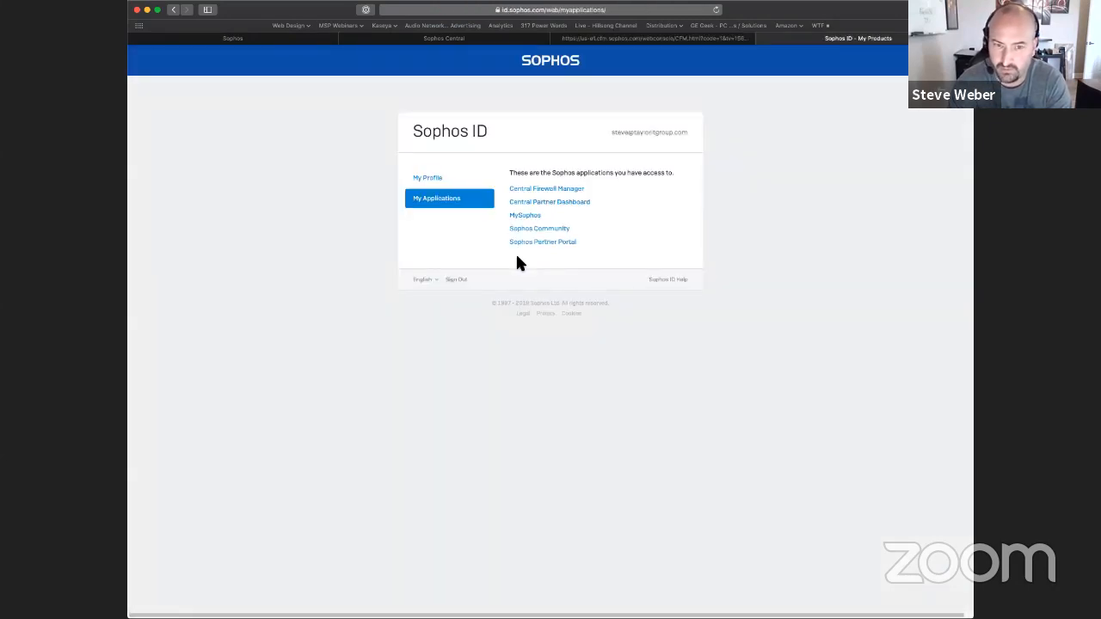
pyautogui.hotkey('ctrl', 'shift', 'Tab')
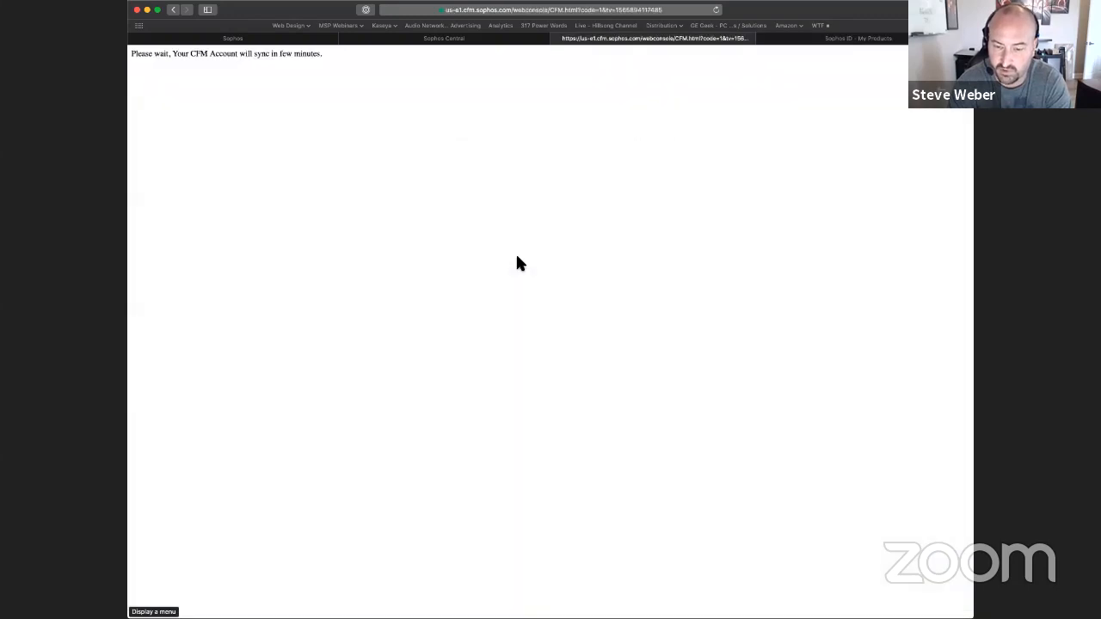
# Step: Select Taylor IT Group among the Sophos Central customers in the partner dashboard and launch its Sophos Central Admin
pyautogui.hotkey('ctrl', 'shift', 'Tab')
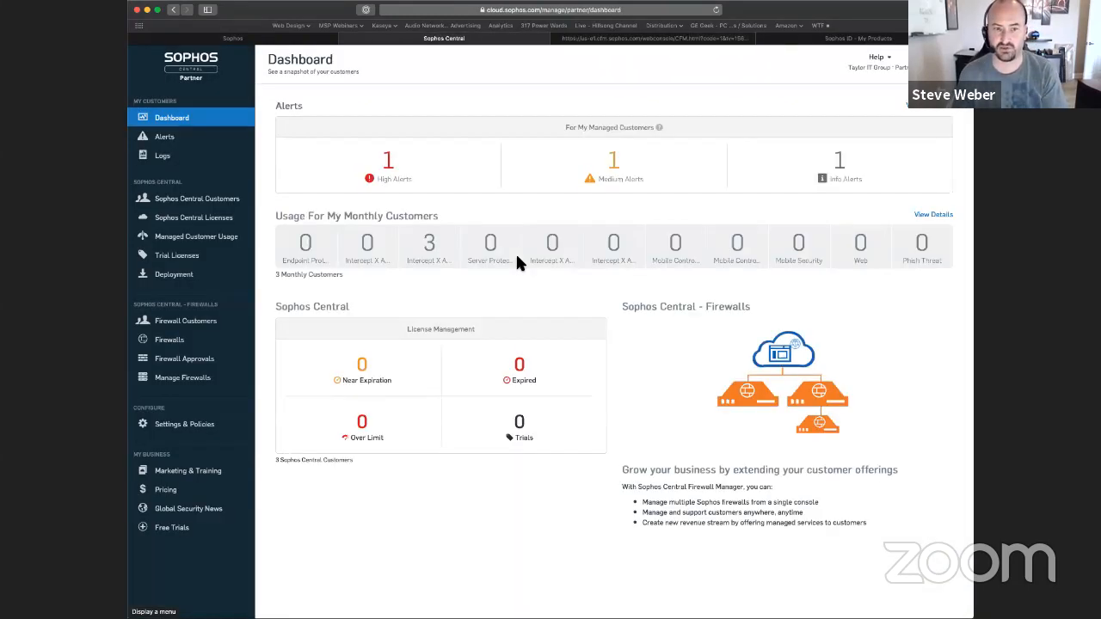
pyautogui.click(205, 200)
pyautogui.click(325, 234)
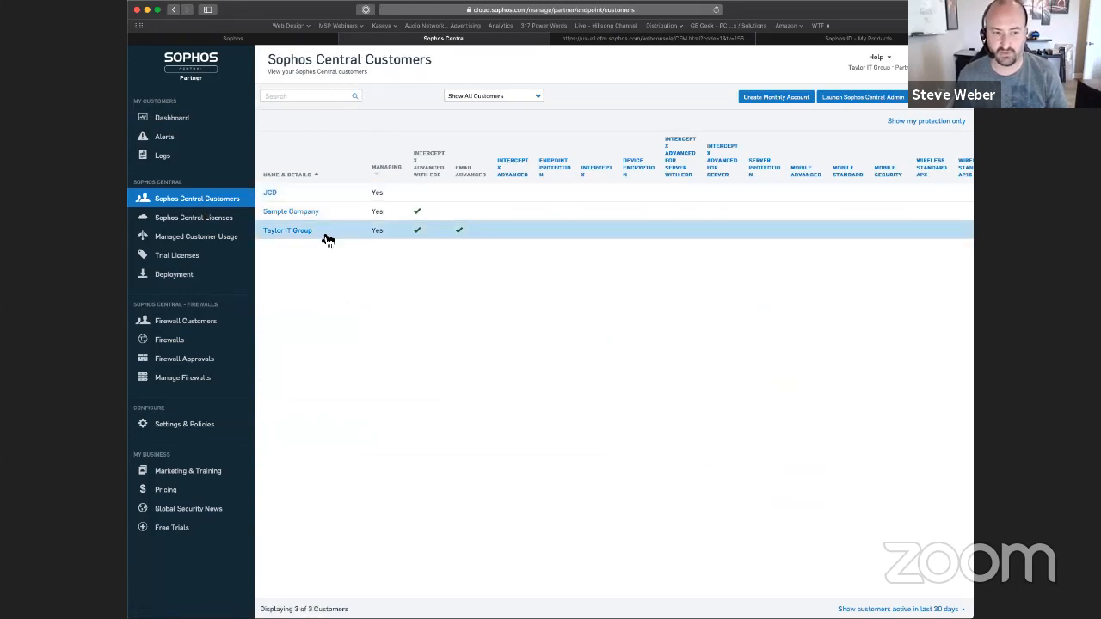
pyautogui.click(847, 98)
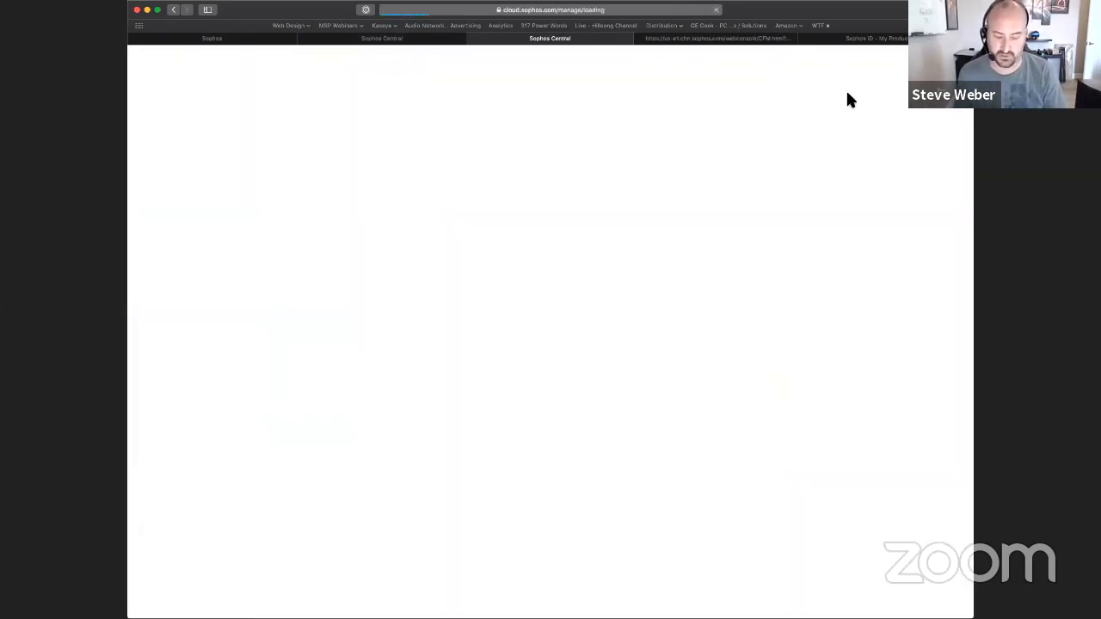
# Step: Review the partner dashboard's firewall customers and the Firewall Management dashboard in Sophos Central Admin, then return to the admin overview
pyautogui.hotkey('ctrl', 'shift', 'Tab')
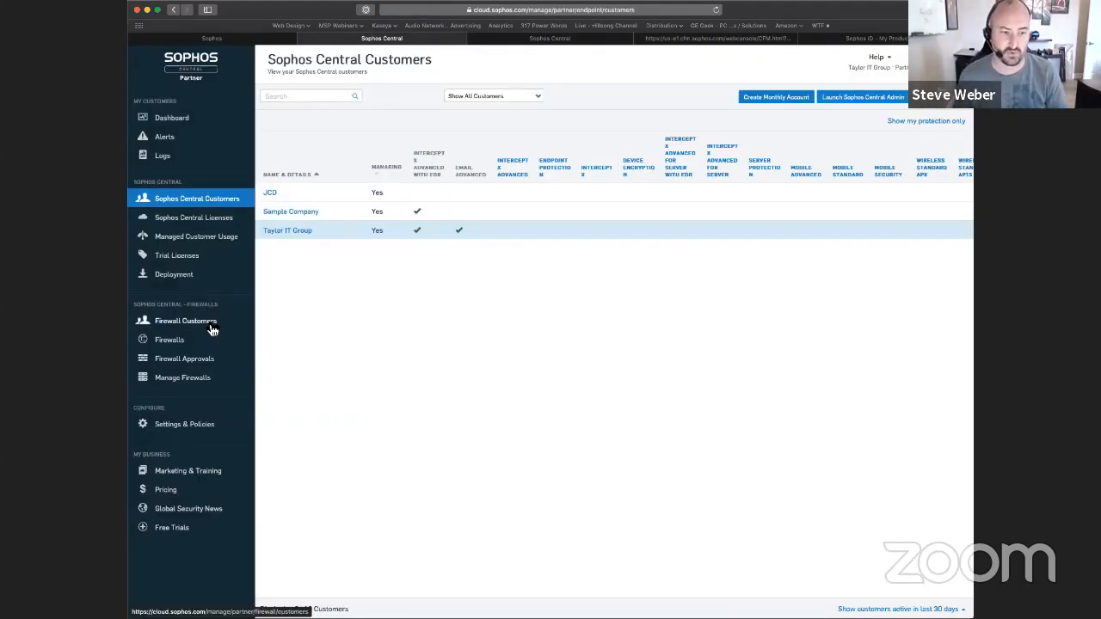
pyautogui.click(211, 329)
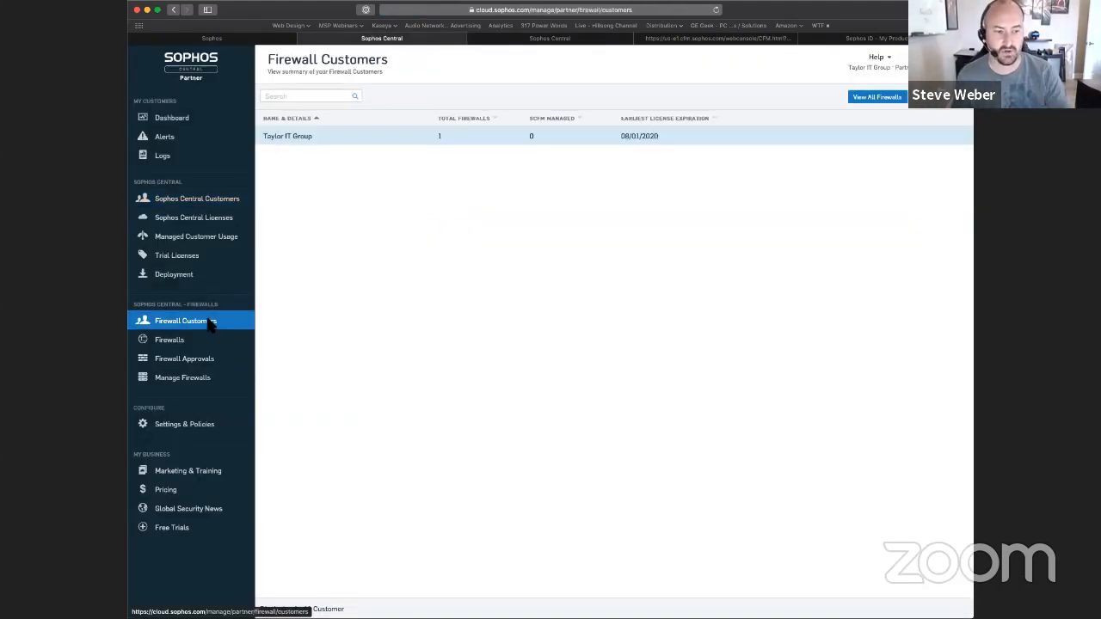
pyautogui.click(471, 147)
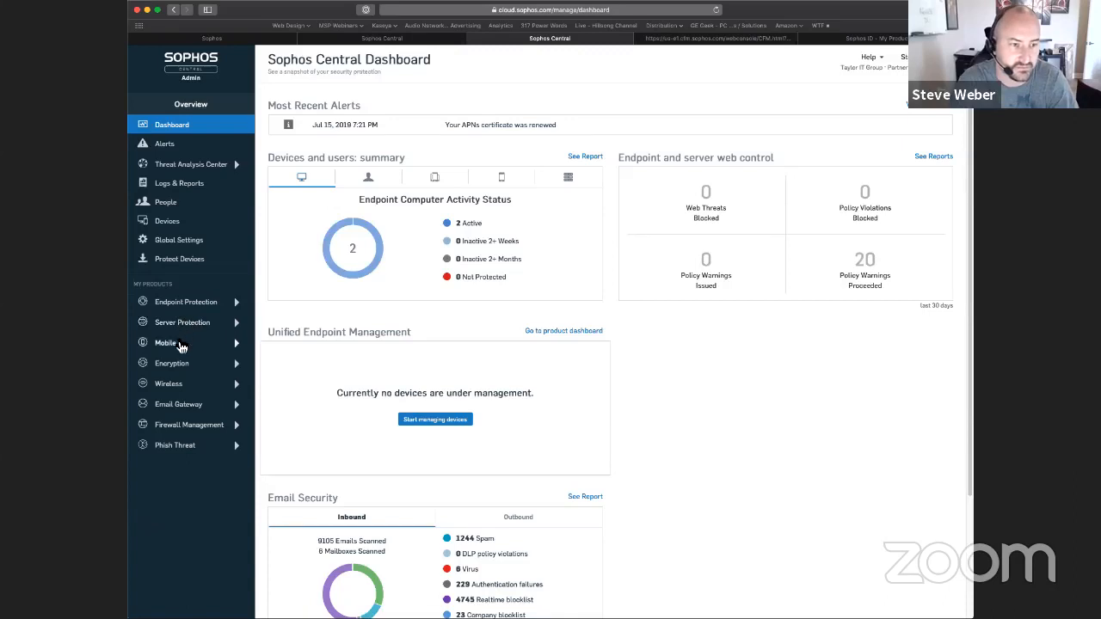
pyautogui.click(175, 426)
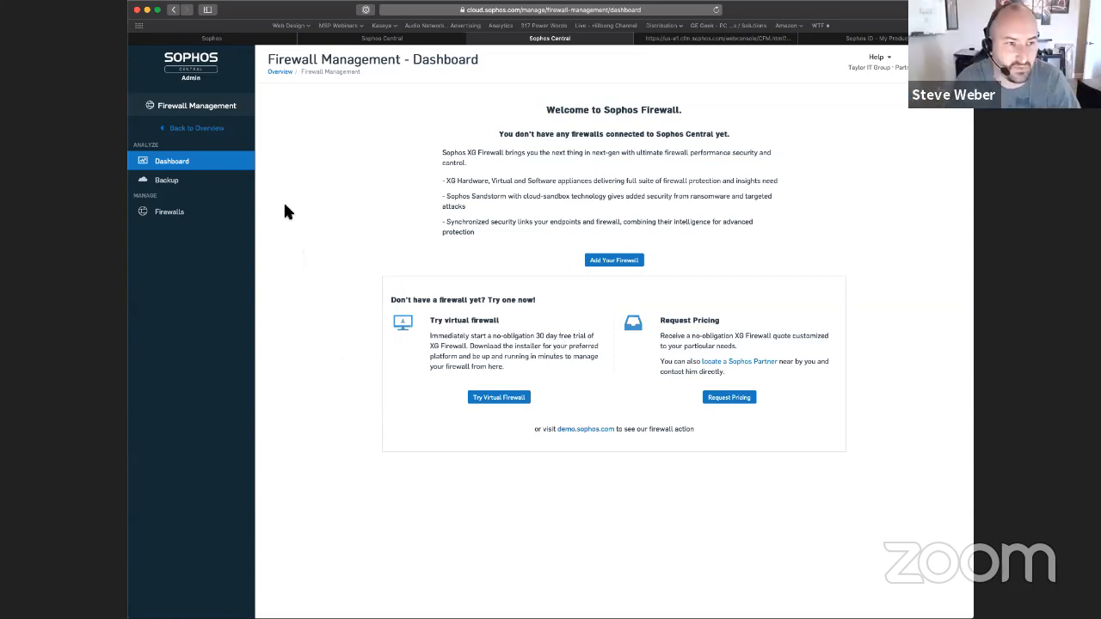
pyautogui.click(172, 127)
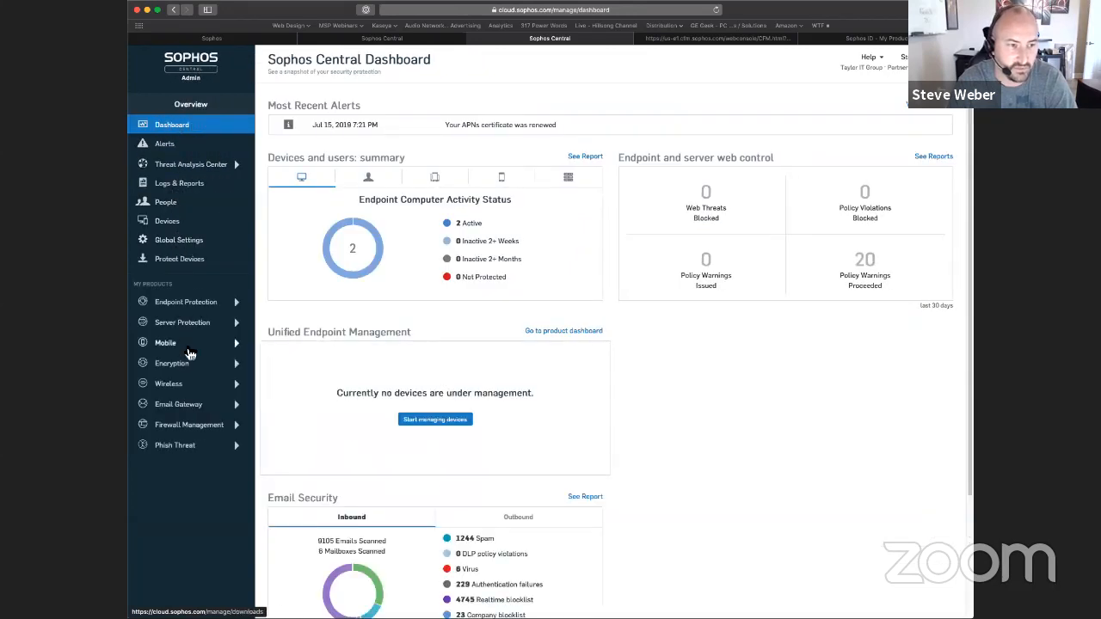
# Step: Open the People list in Sophos Central Admin and filter it to Admins only
pyautogui.click(169, 204)
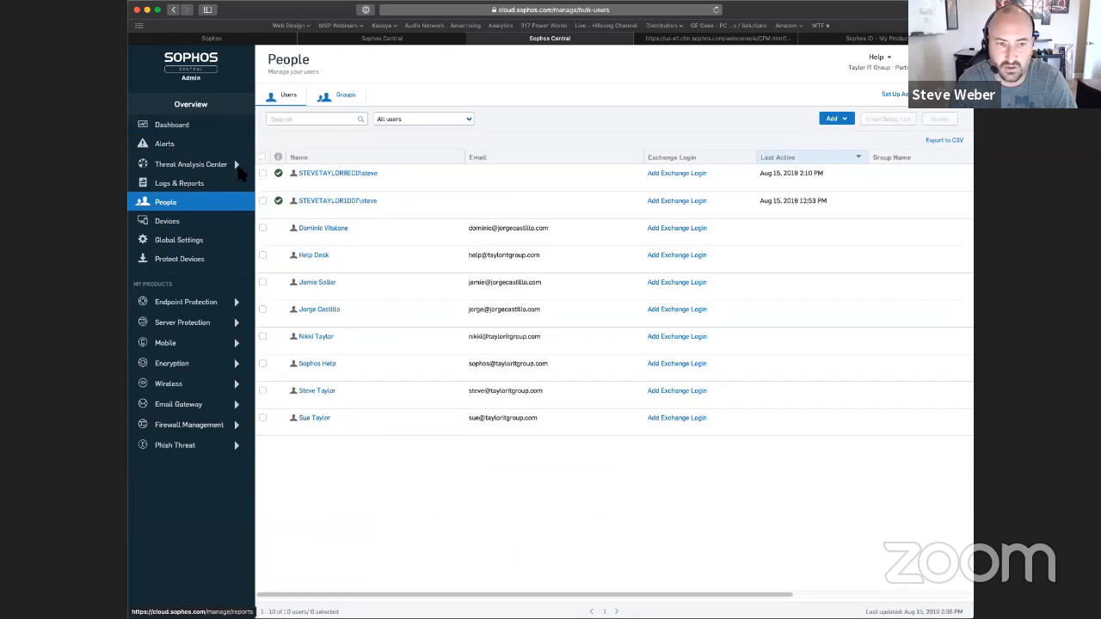
pyautogui.click(386, 119)
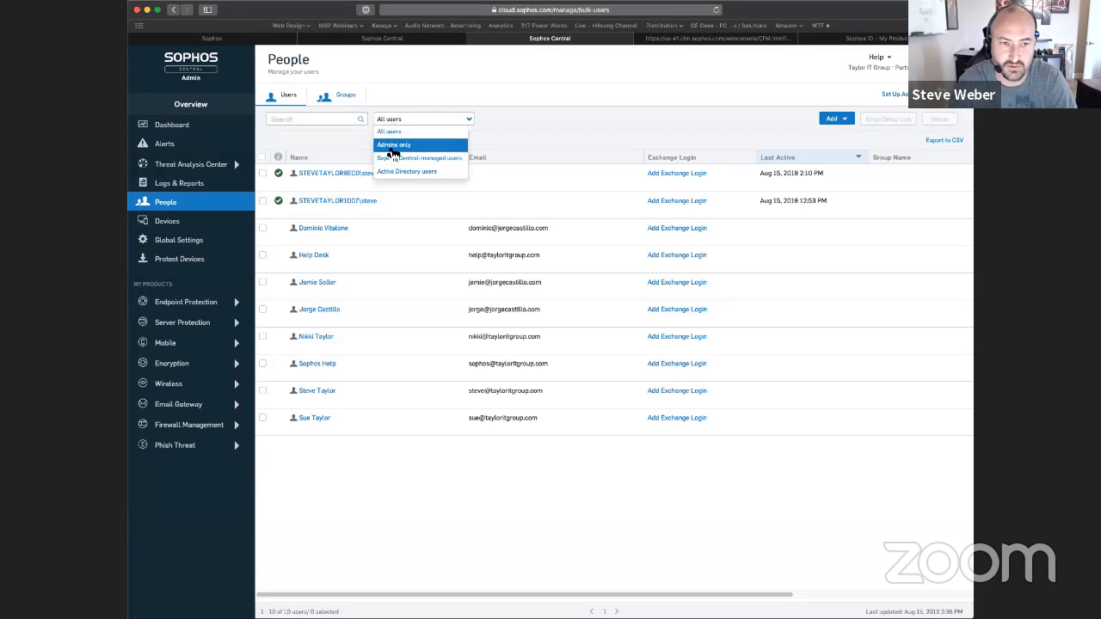
pyautogui.click(395, 146)
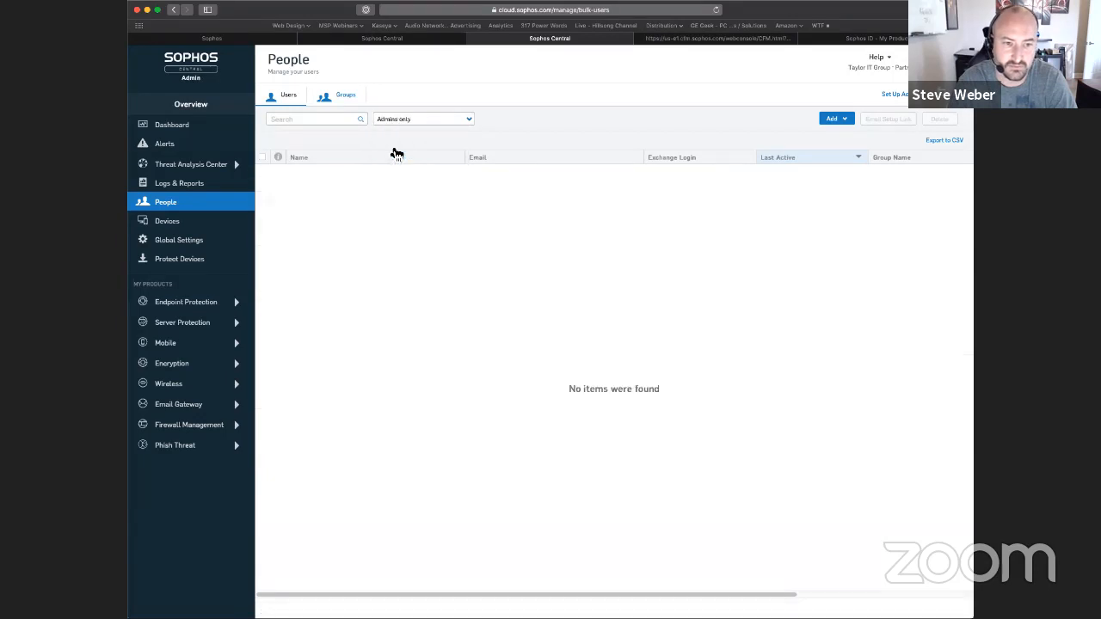
# Step: Start adding a new user in People and set the role to Super Admin
pyautogui.click(837, 119)
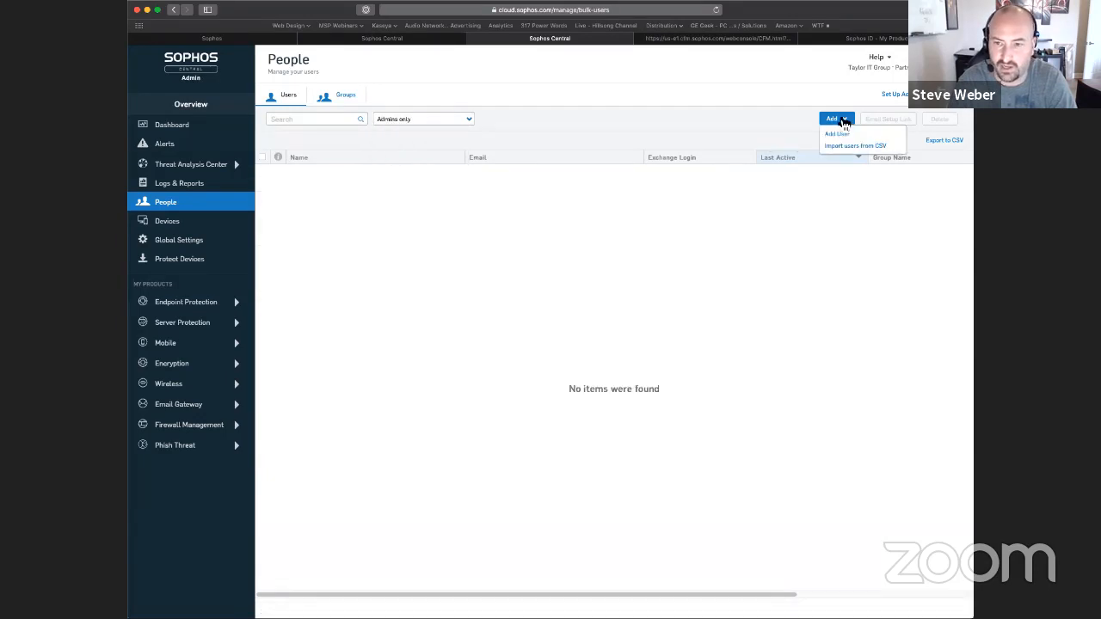
pyautogui.click(838, 136)
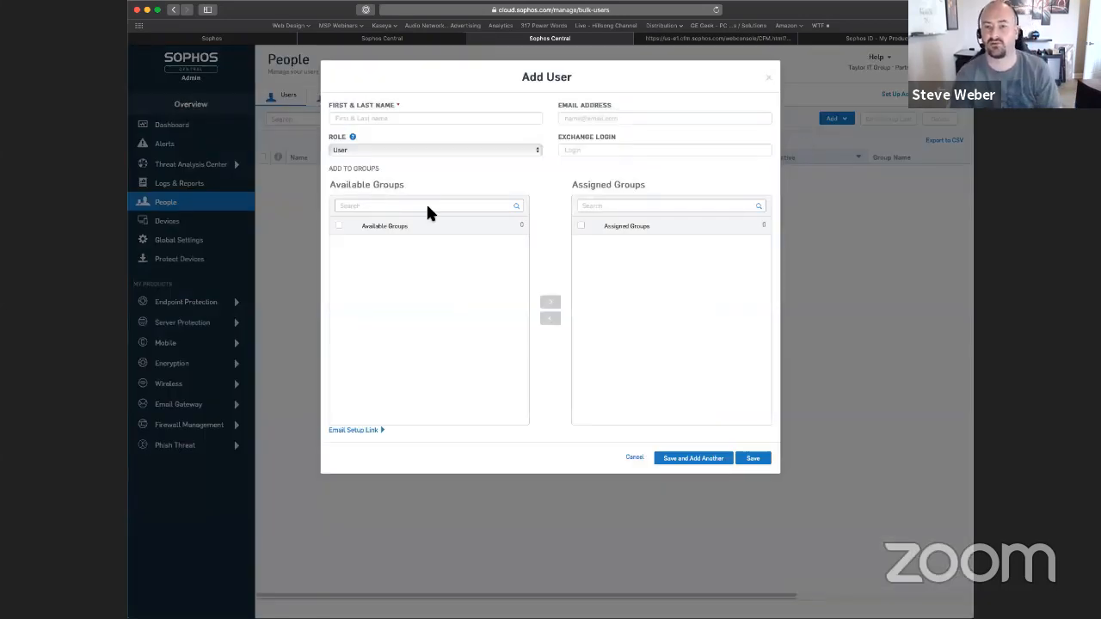
pyautogui.click(424, 116)
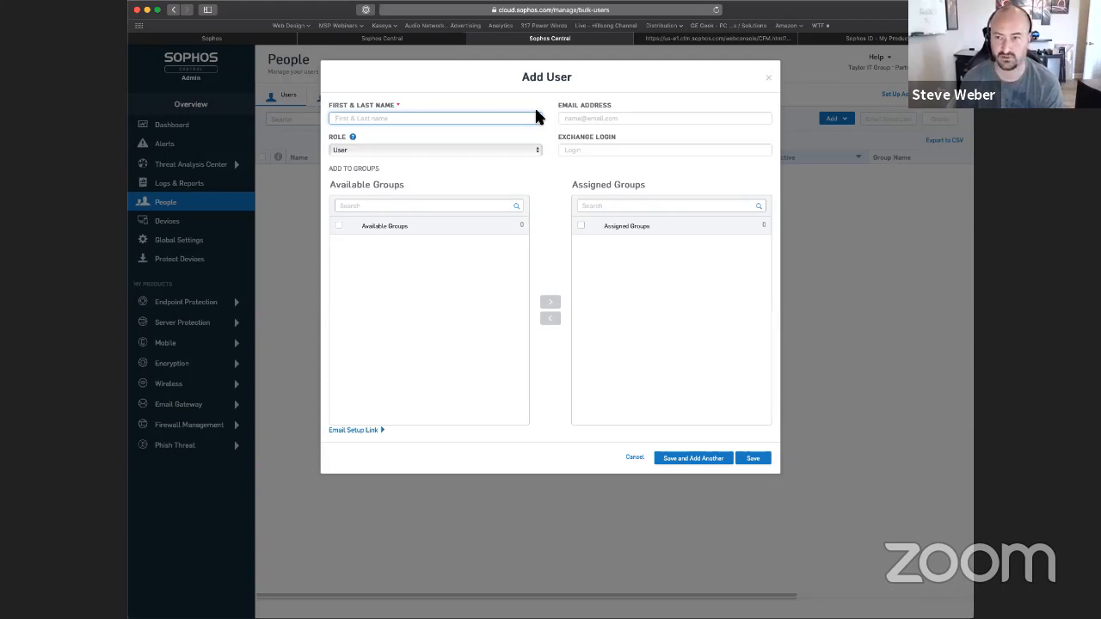
pyautogui.write('F')
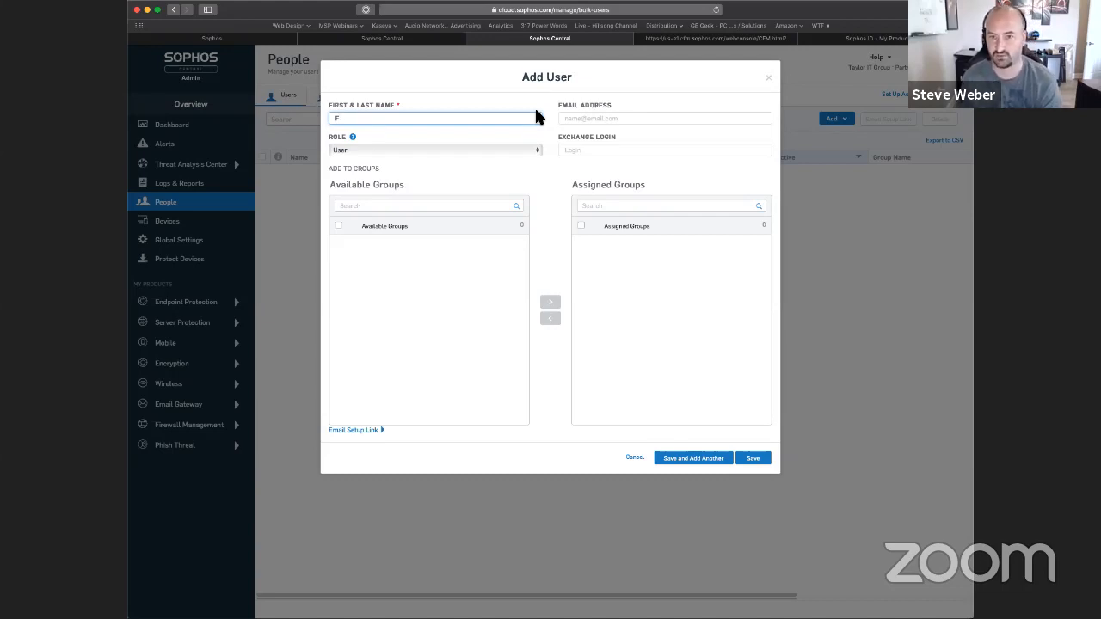
pyautogui.press('BackSpace')
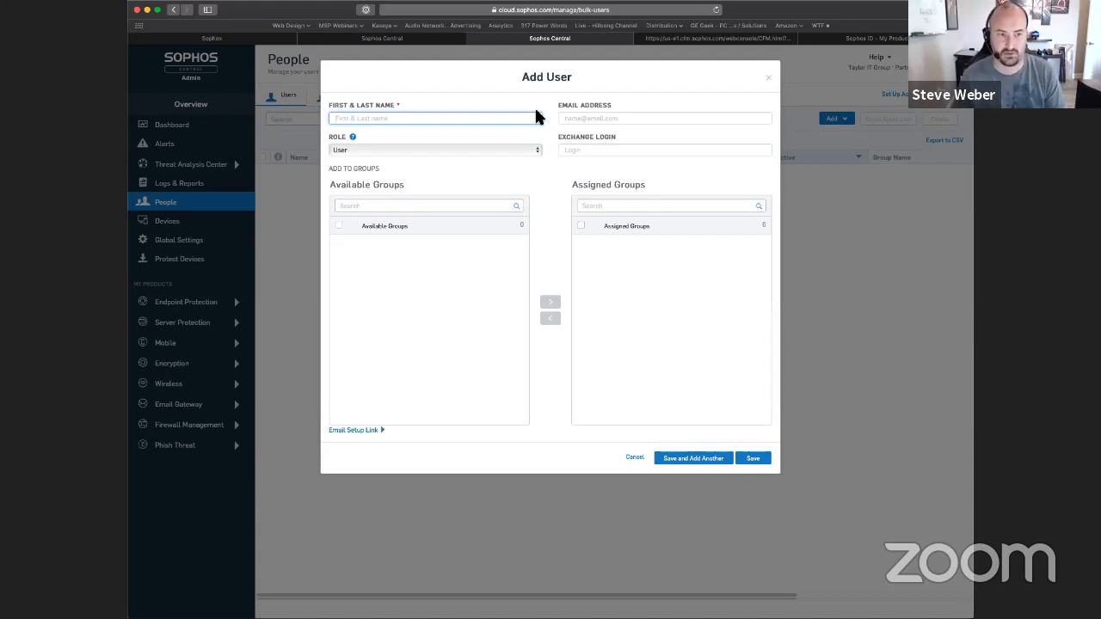
pyautogui.click(499, 151)
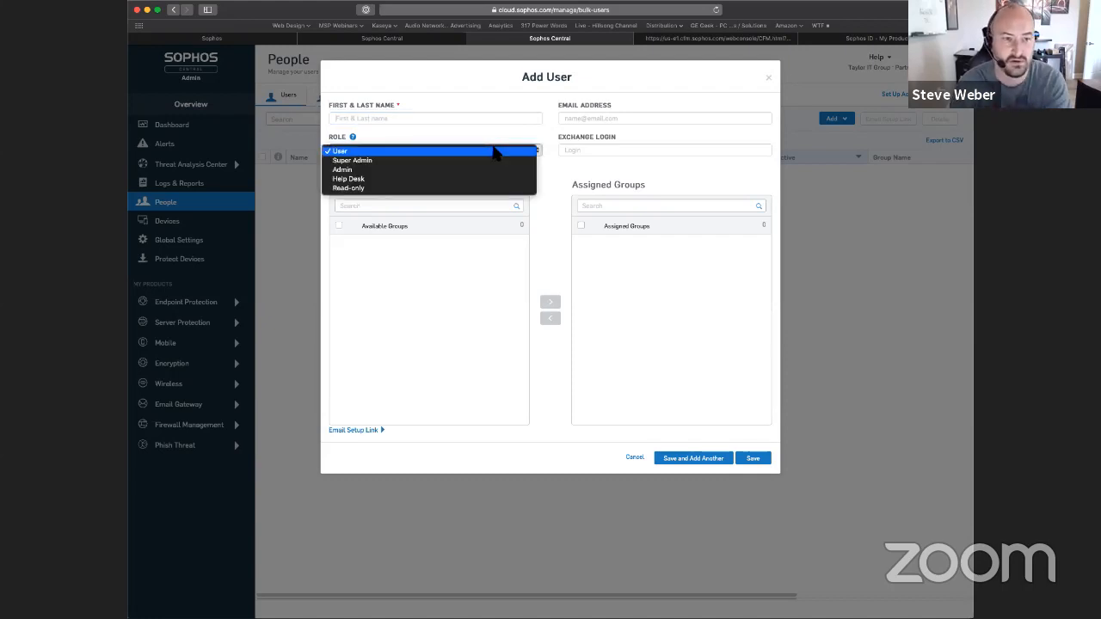
pyautogui.click(410, 111)
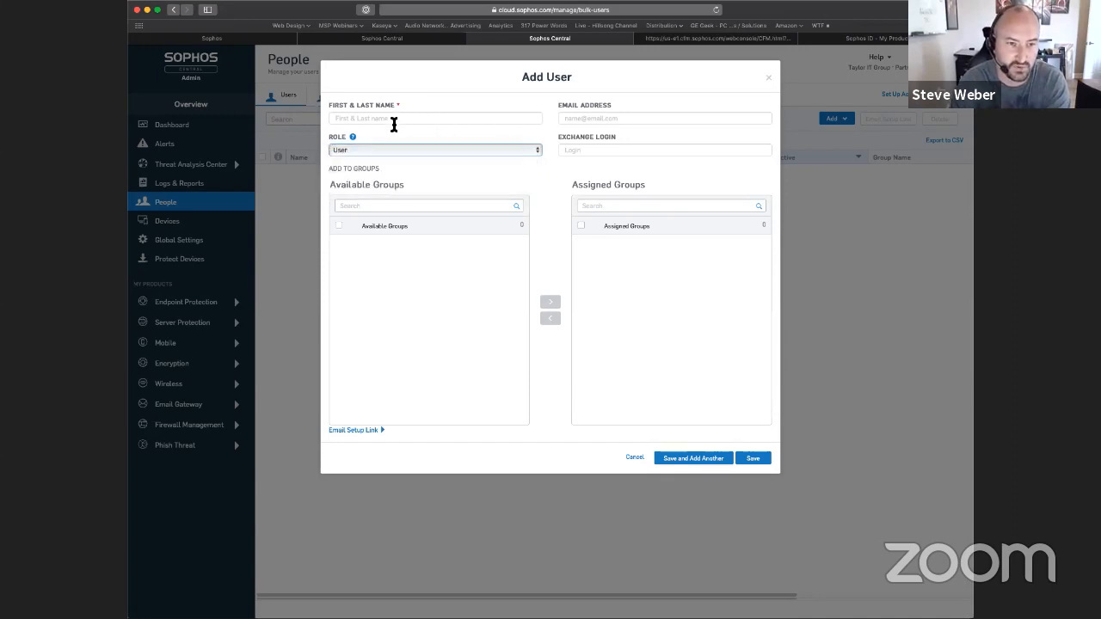
pyautogui.click(387, 149)
pyautogui.click(350, 158)
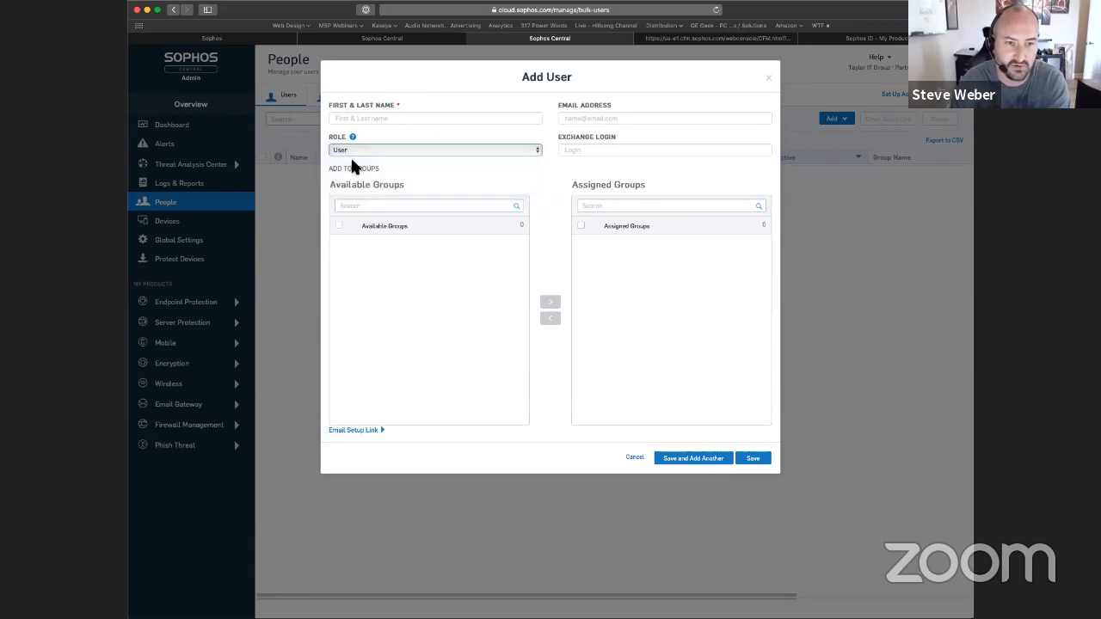
# Step: Enter Sophos Admin as the new user's first and last name
pyautogui.click(384, 119)
pyautogui.write('Steve')
pyautogui.press('super+a')
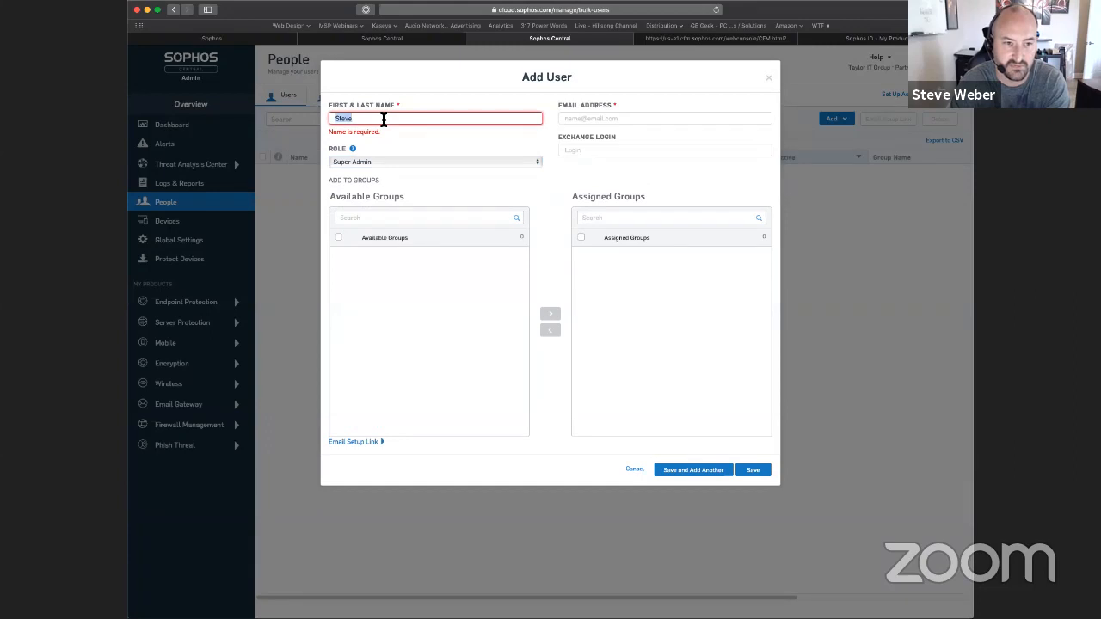
pyautogui.write('Sophos Admin')
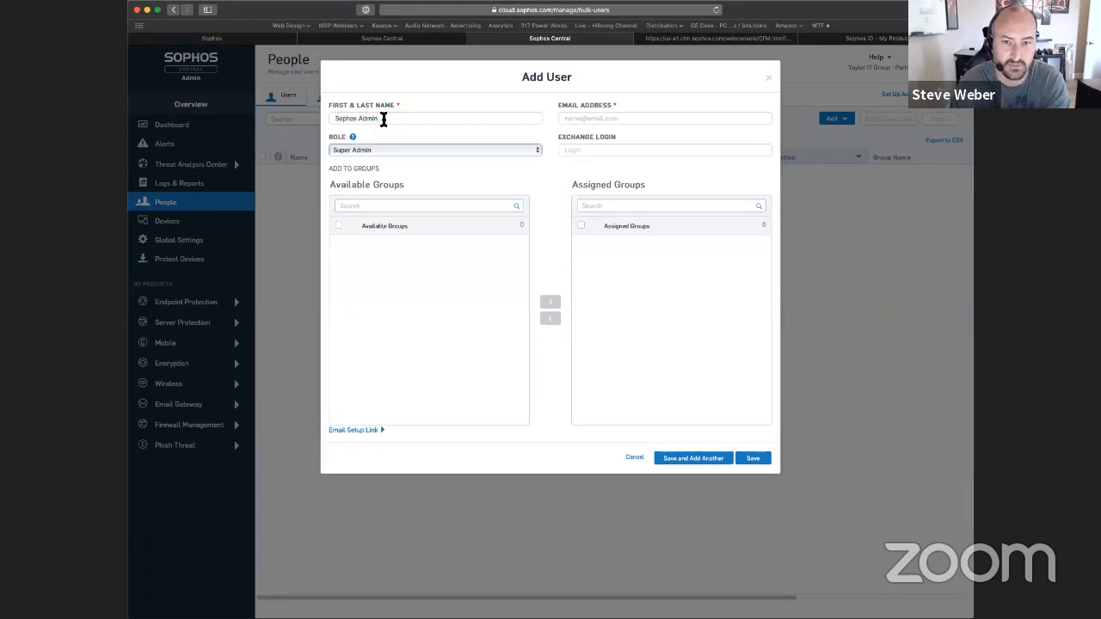
pyautogui.press('Tab')
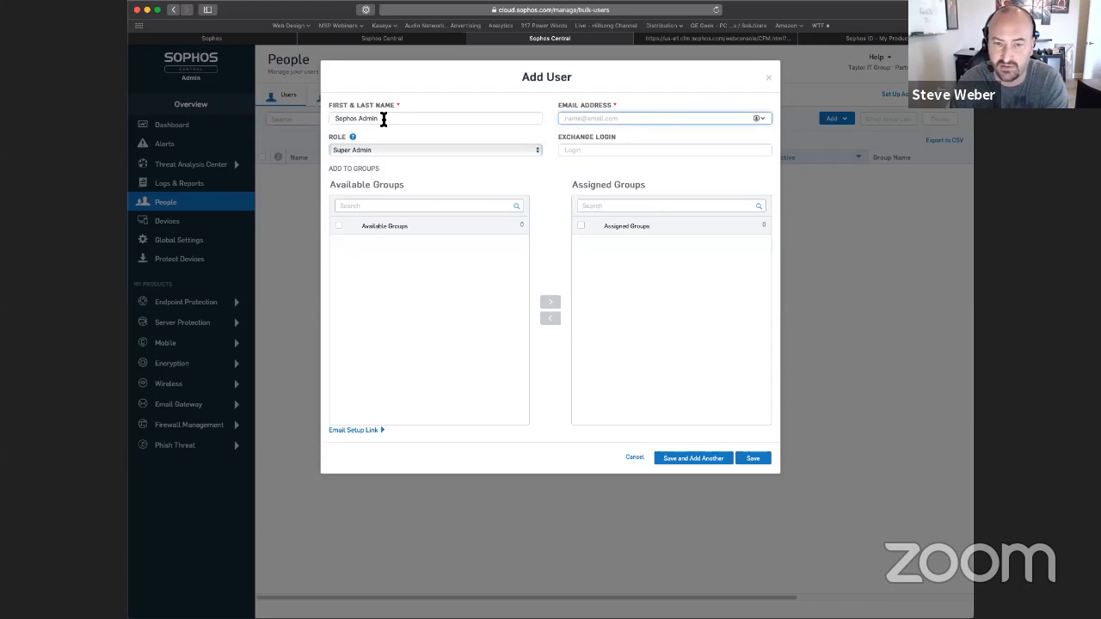
# Step: Fill in an e-mail address for the new Super Admin and discard the unsaved user
pyautogui.write('steve')
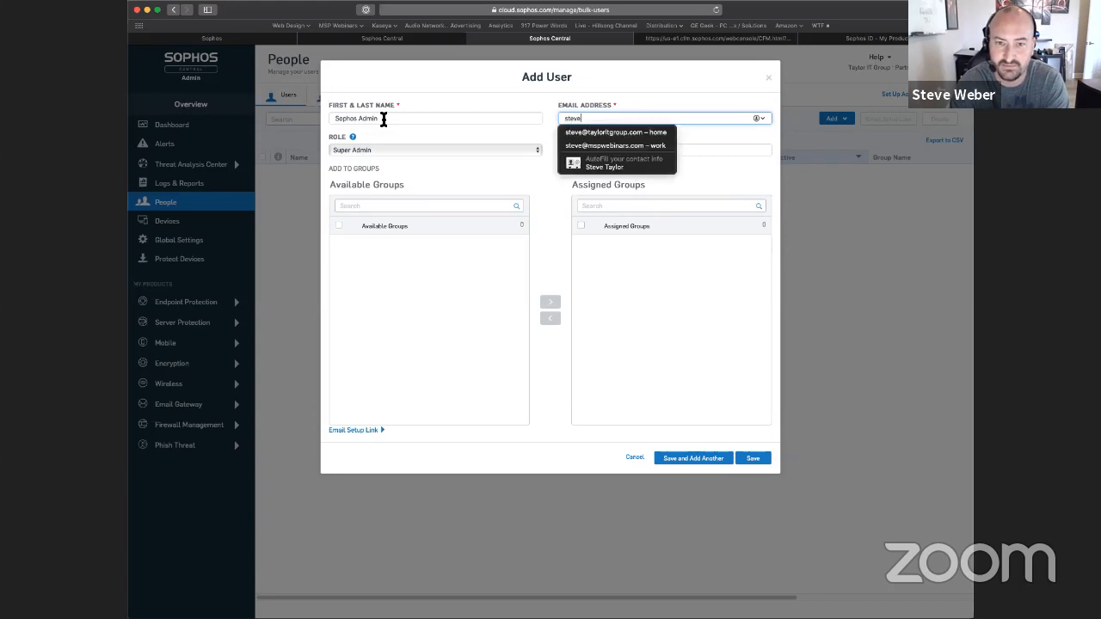
pyautogui.write('@')
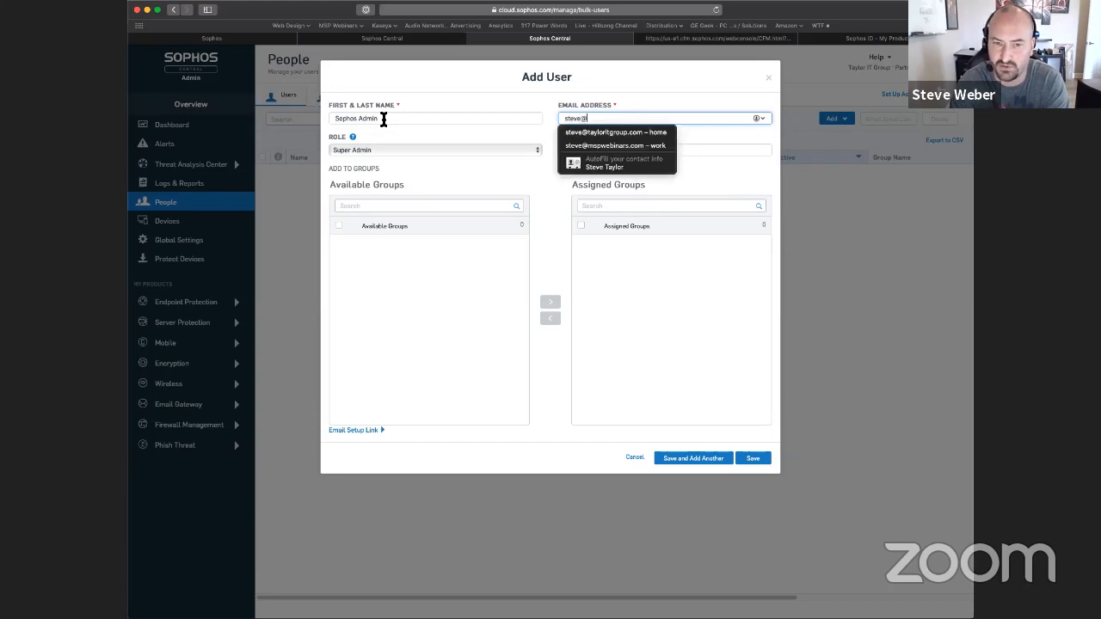
pyautogui.press('BackSpace')
pyautogui.press('BackSpace')
pyautogui.press('BackSpace')
pyautogui.press('BackSpace')
pyautogui.press('BackSpace')
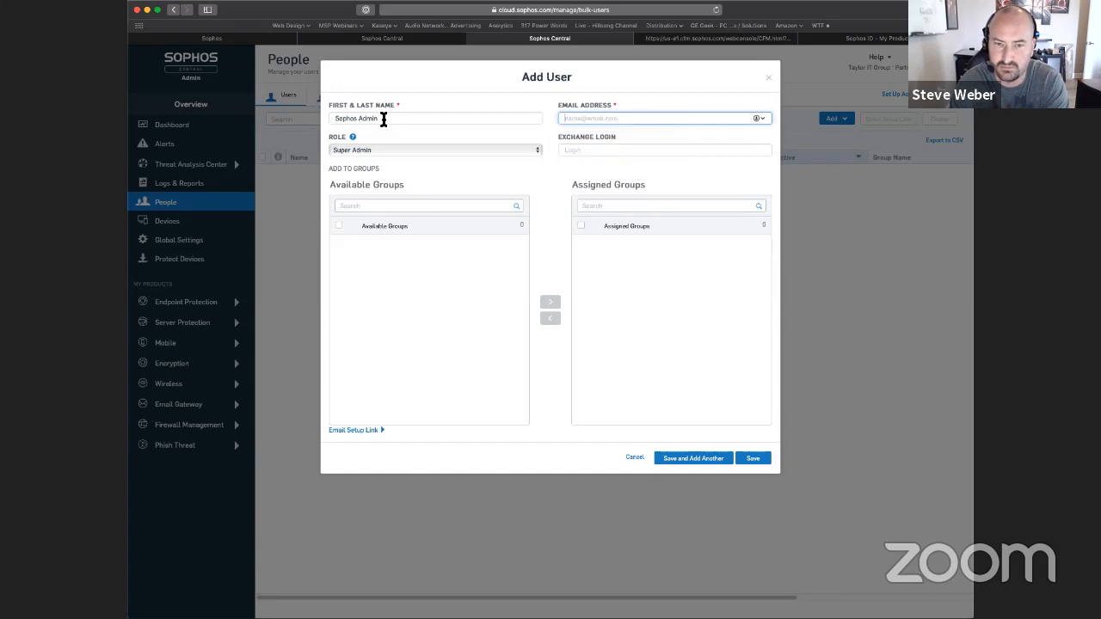
pyautogui.write('help@')
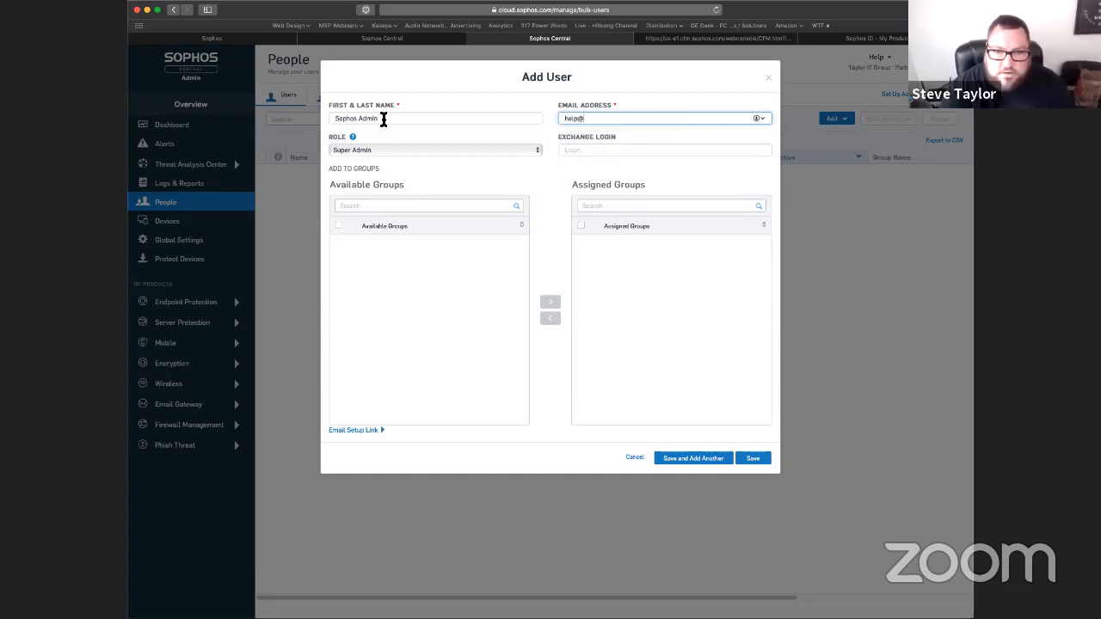
pyautogui.write('ms')
pyautogui.press('super+a')
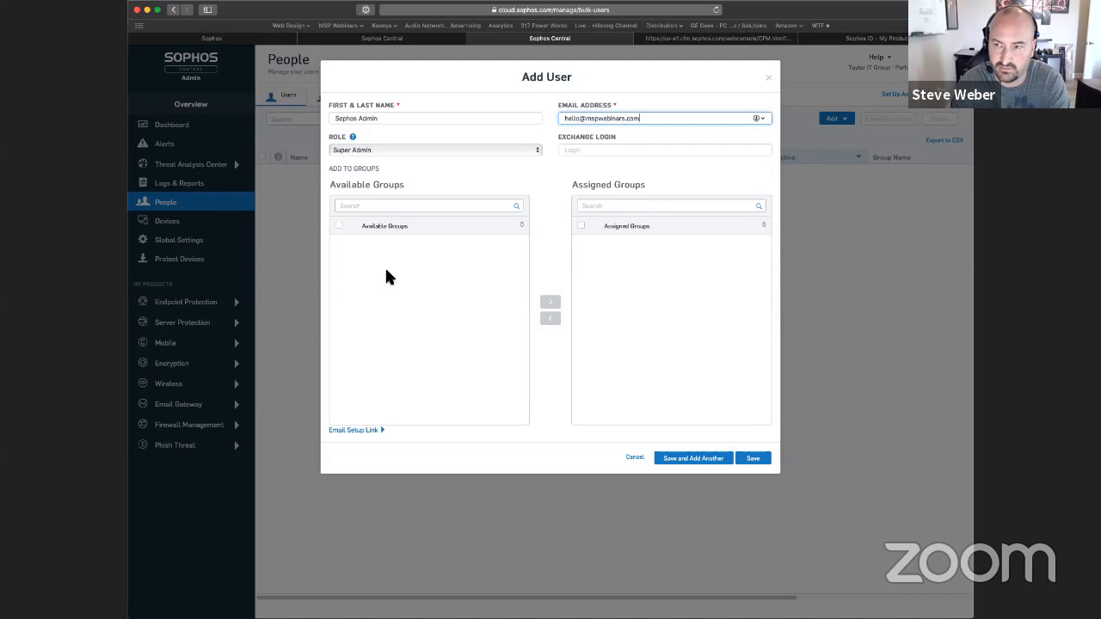
pyautogui.click(635, 458)
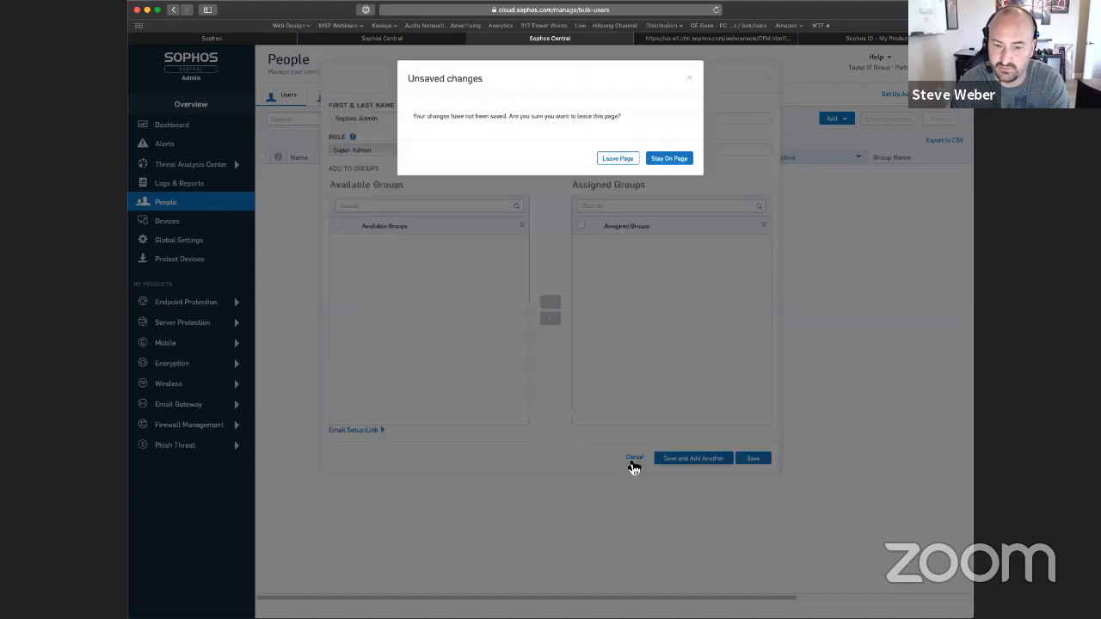
pyautogui.click(623, 160)
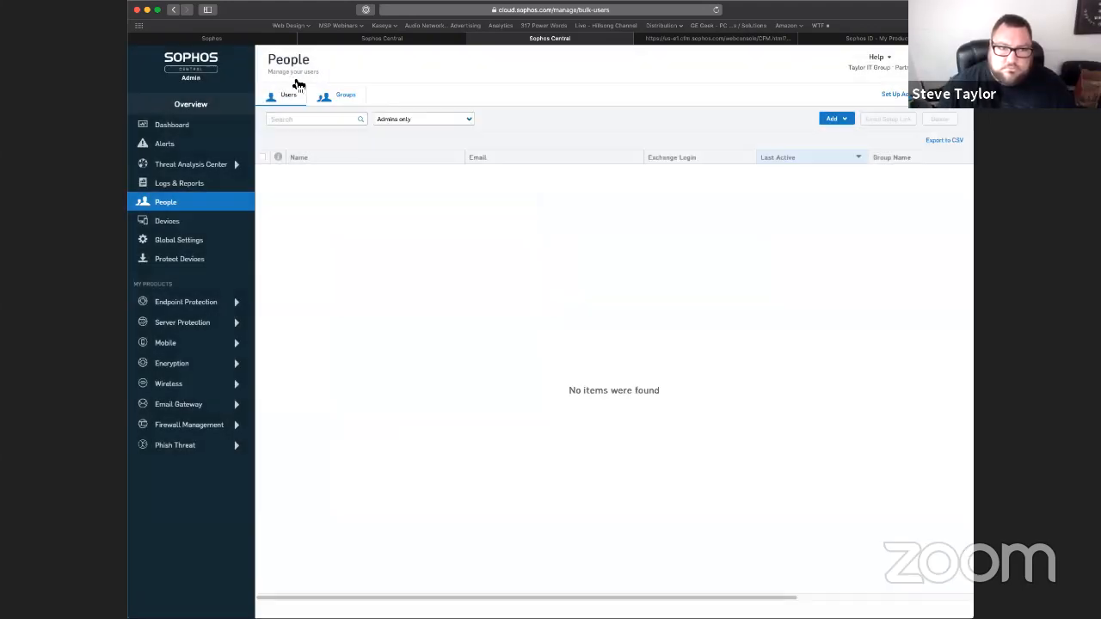
# Step: Show all users in the People list and open the user just below Sophos Help
pyautogui.click(406, 122)
pyautogui.click(403, 134)
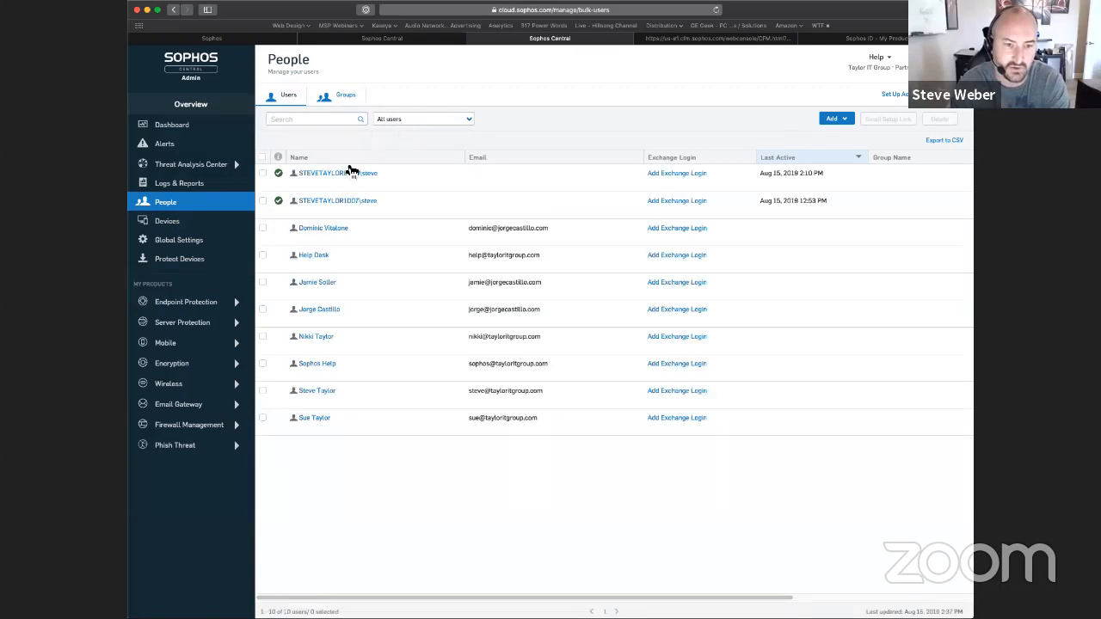
pyautogui.click(308, 389)
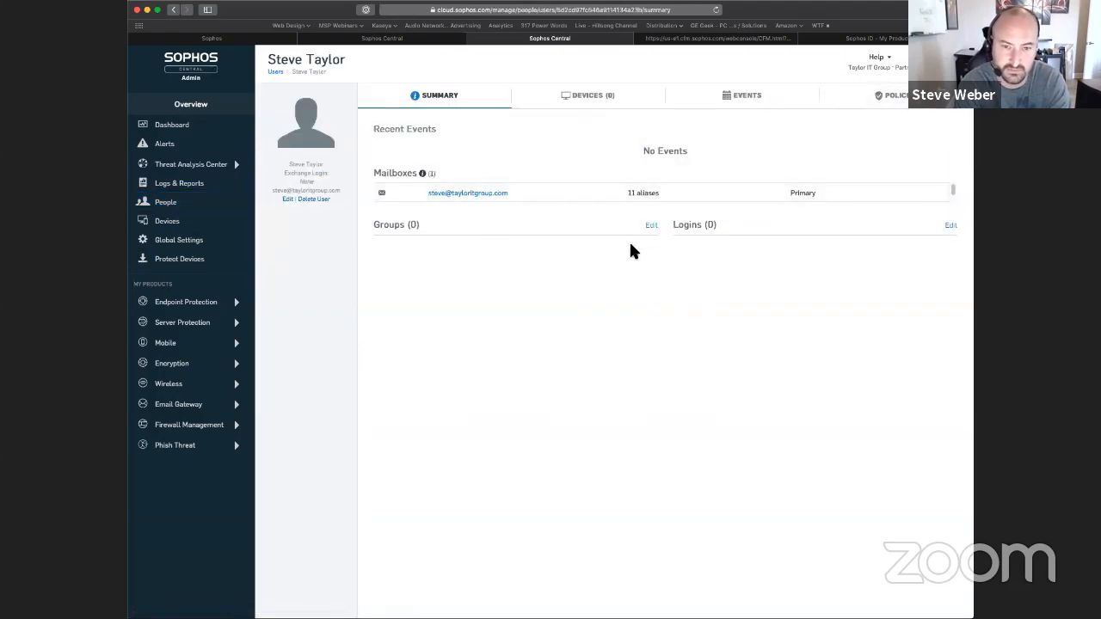
# Step: Edit the opened user, set the role to Super Admin and save
pyautogui.click(288, 200)
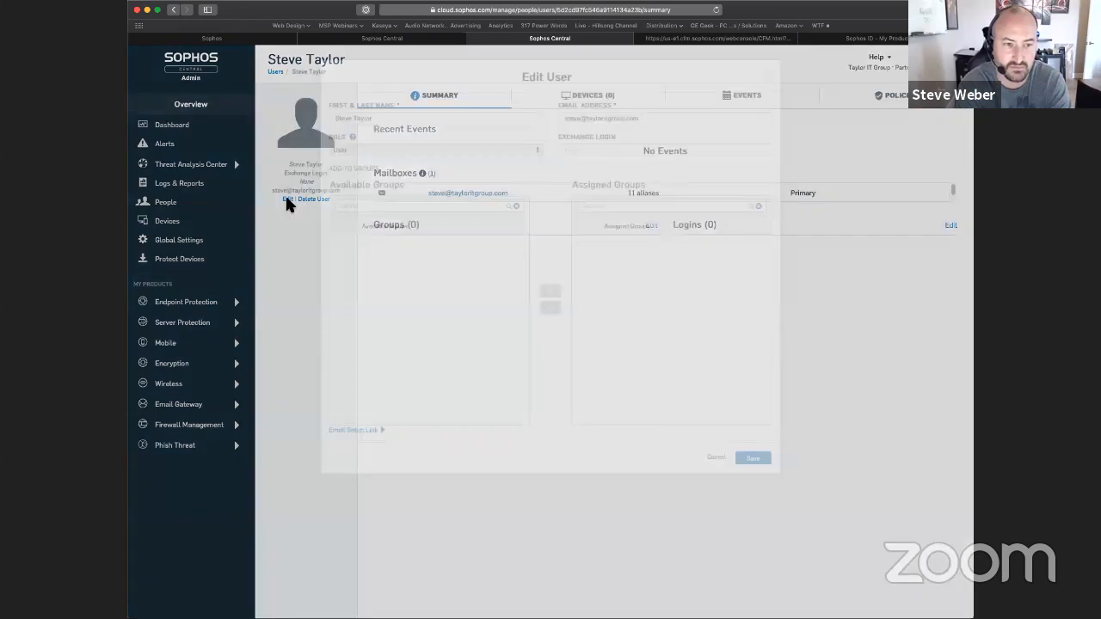
pyautogui.click(503, 150)
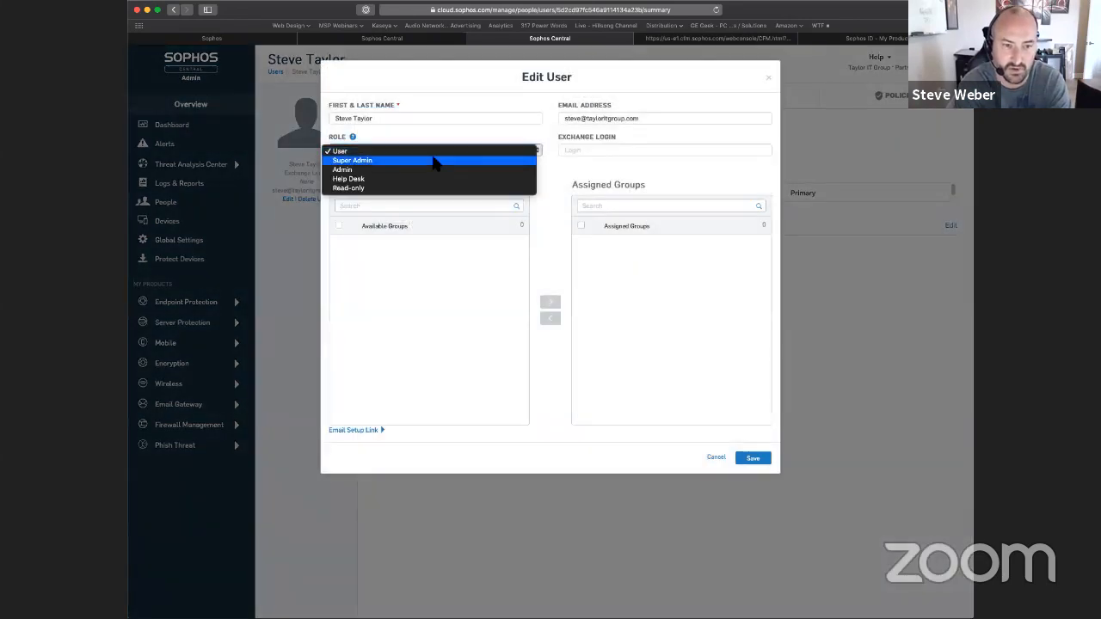
pyautogui.click(434, 161)
pyautogui.click(761, 463)
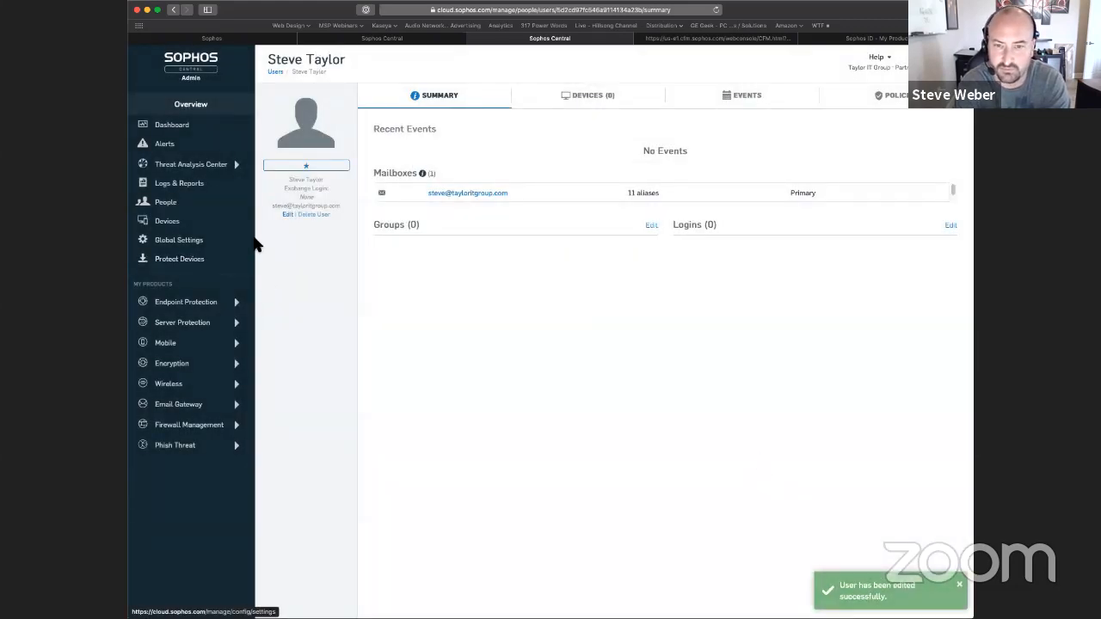
# Step: Set the edited user's role back to User, save the change and return to the users list
pyautogui.doubleClick(280, 206)
pyautogui.moveTo(281, 206); pyautogui.dragTo(307, 208)
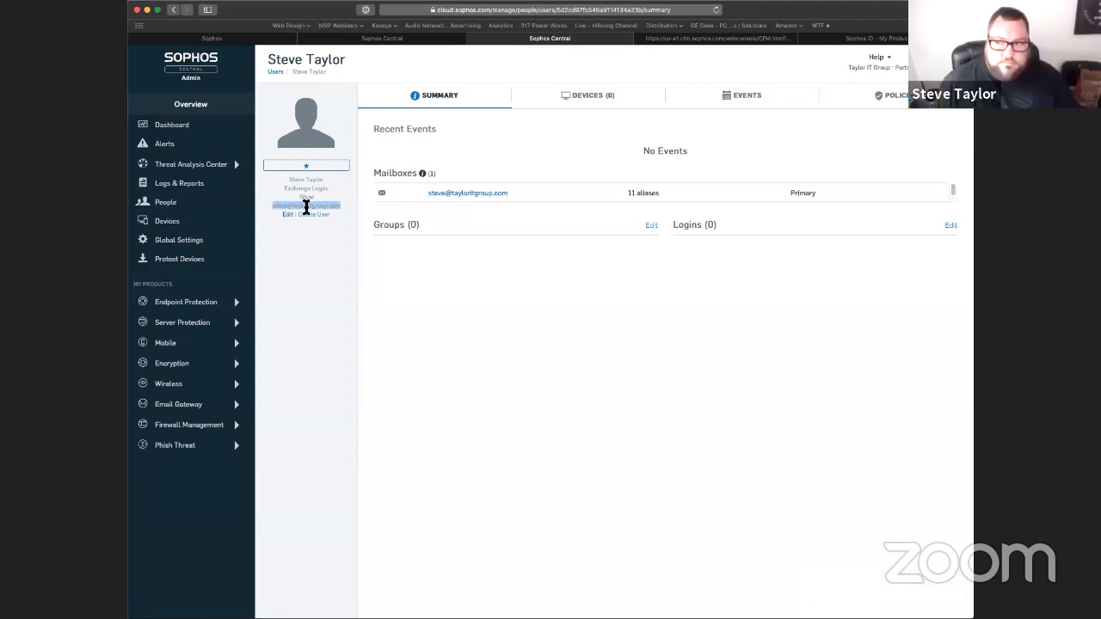
pyautogui.click(288, 214)
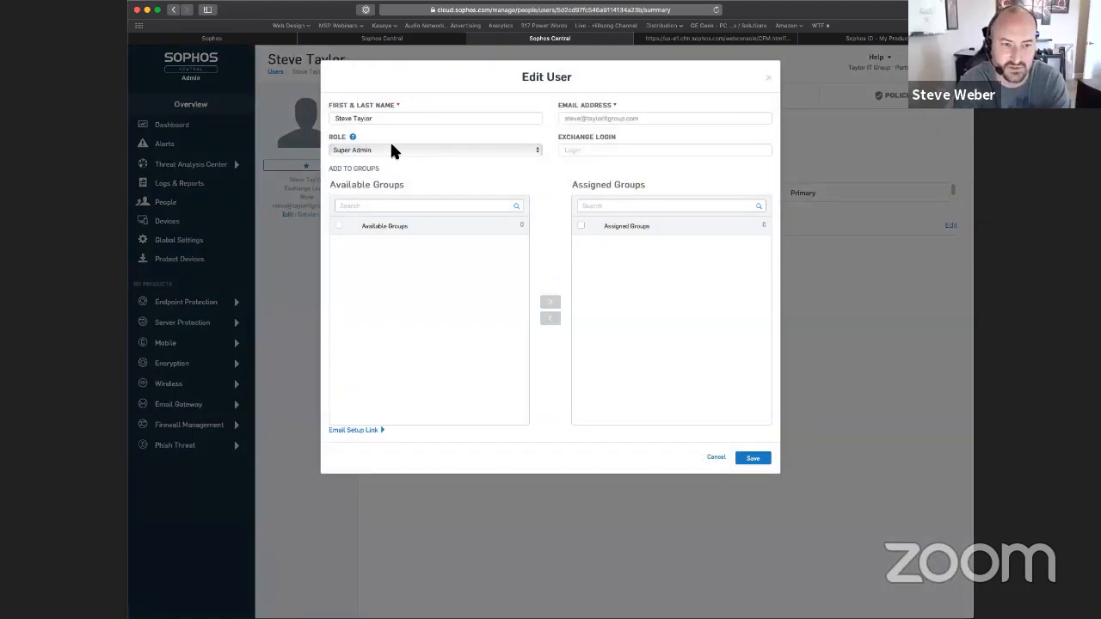
pyautogui.click(391, 151)
pyautogui.click(383, 140)
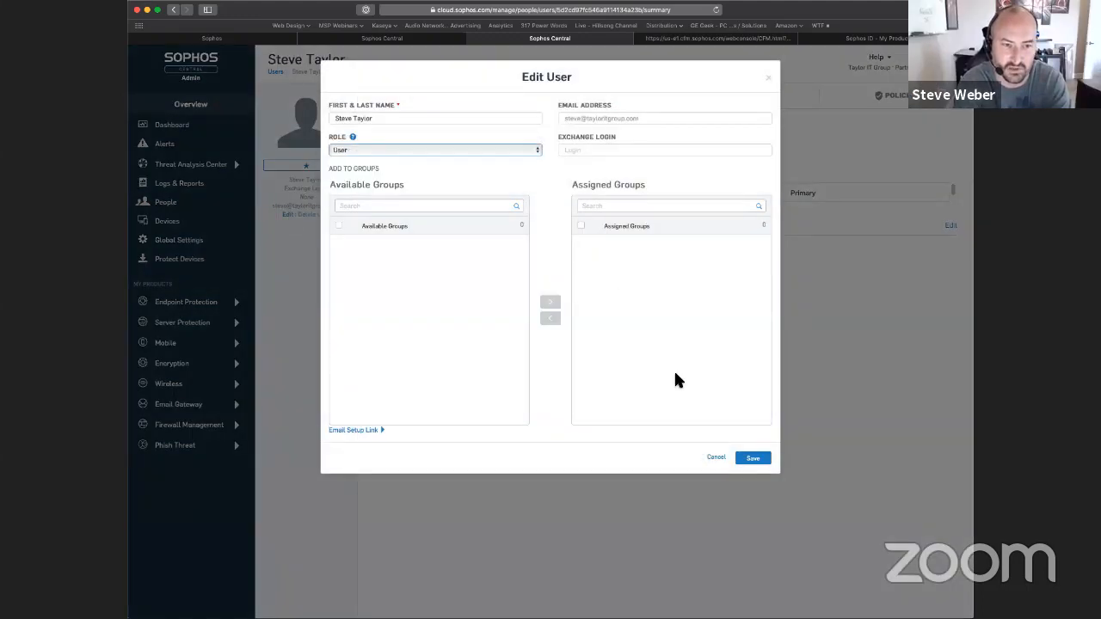
pyautogui.click(752, 459)
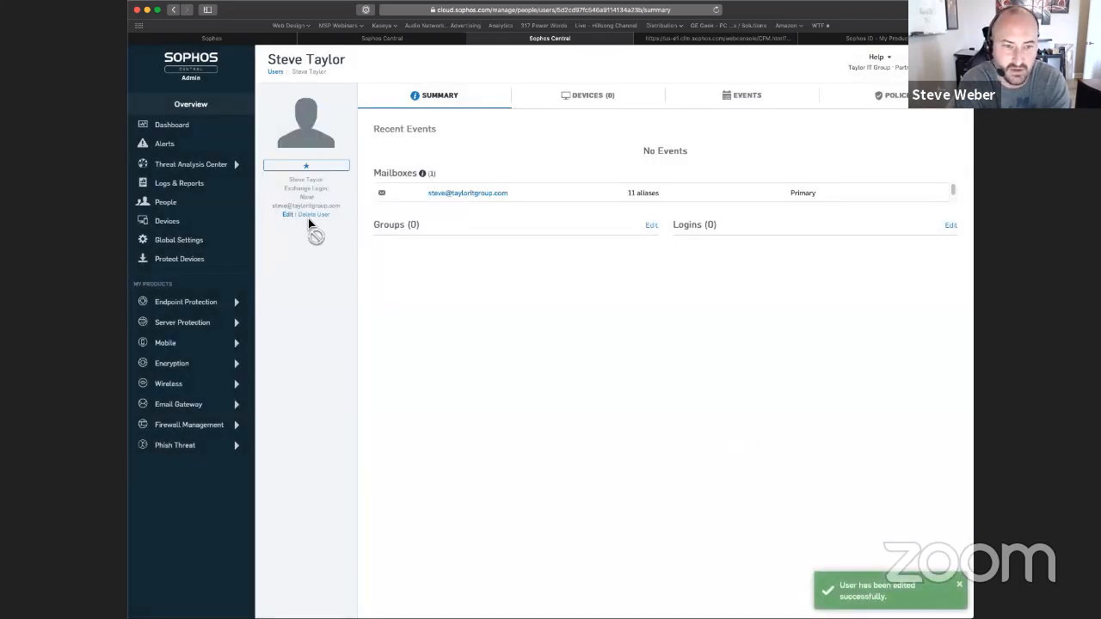
pyautogui.click(276, 71)
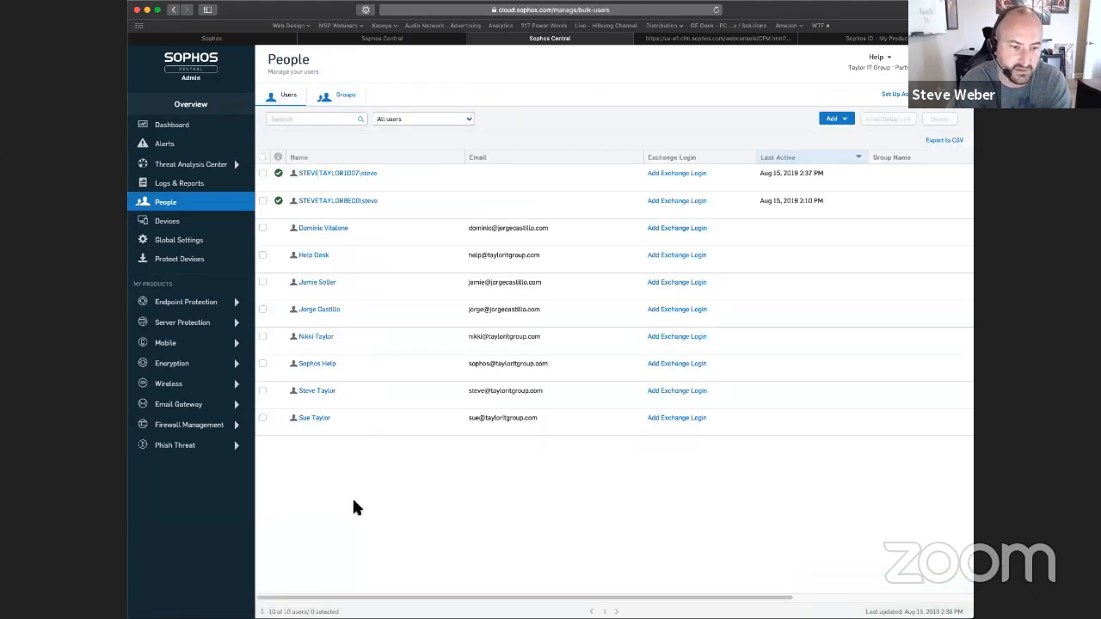
# Step: Start adding another new user with the Super Admin role and the name Sophos Admin
pyautogui.click(833, 119)
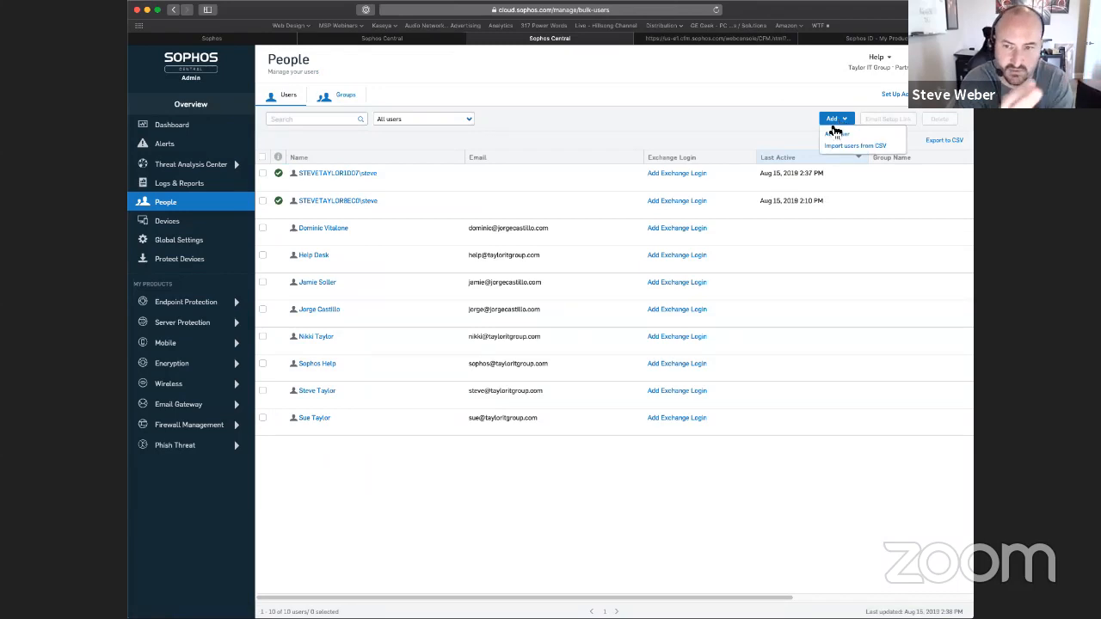
pyautogui.click(835, 135)
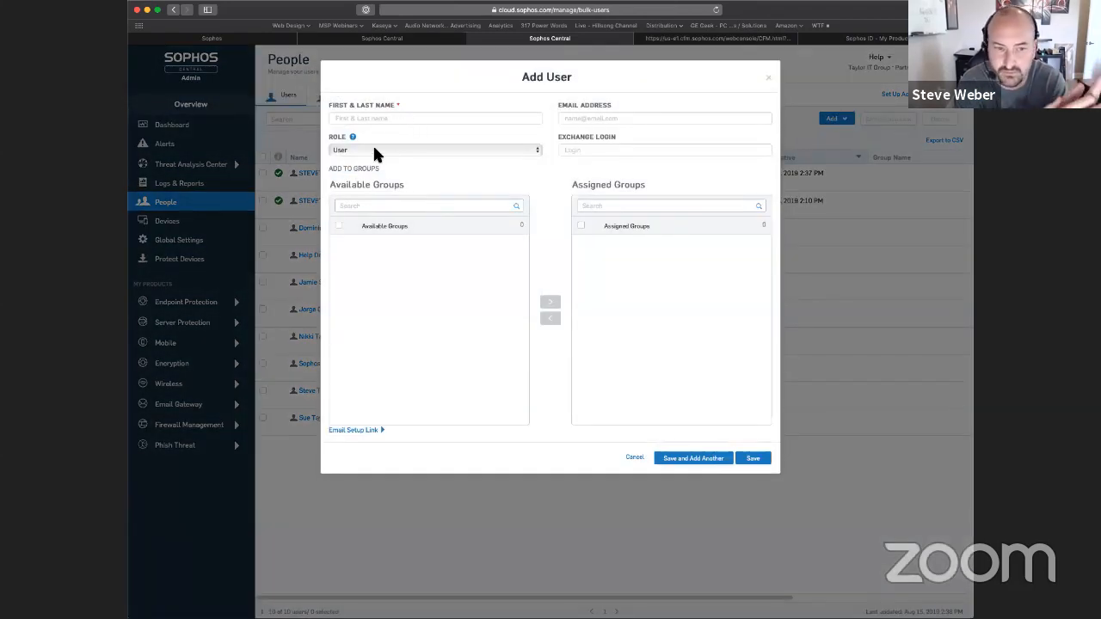
pyautogui.click(374, 151)
pyautogui.click(352, 160)
pyautogui.click(386, 118)
pyautogui.write('S')
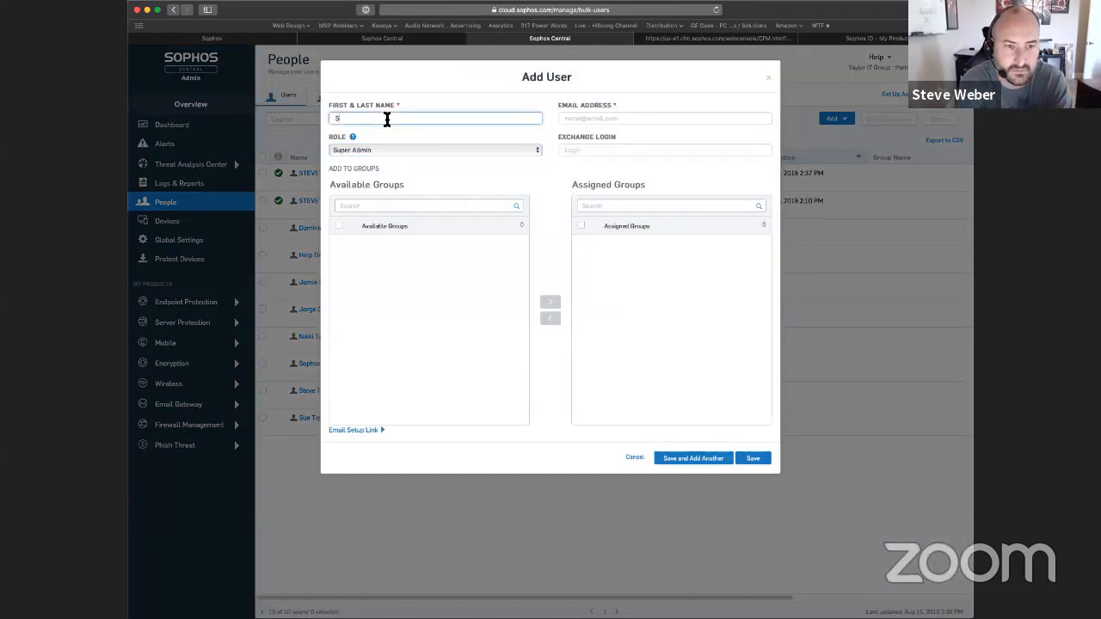
pyautogui.write('ophos Admin')
pyautogui.press('Tab')
pyautogui.press('Tab')
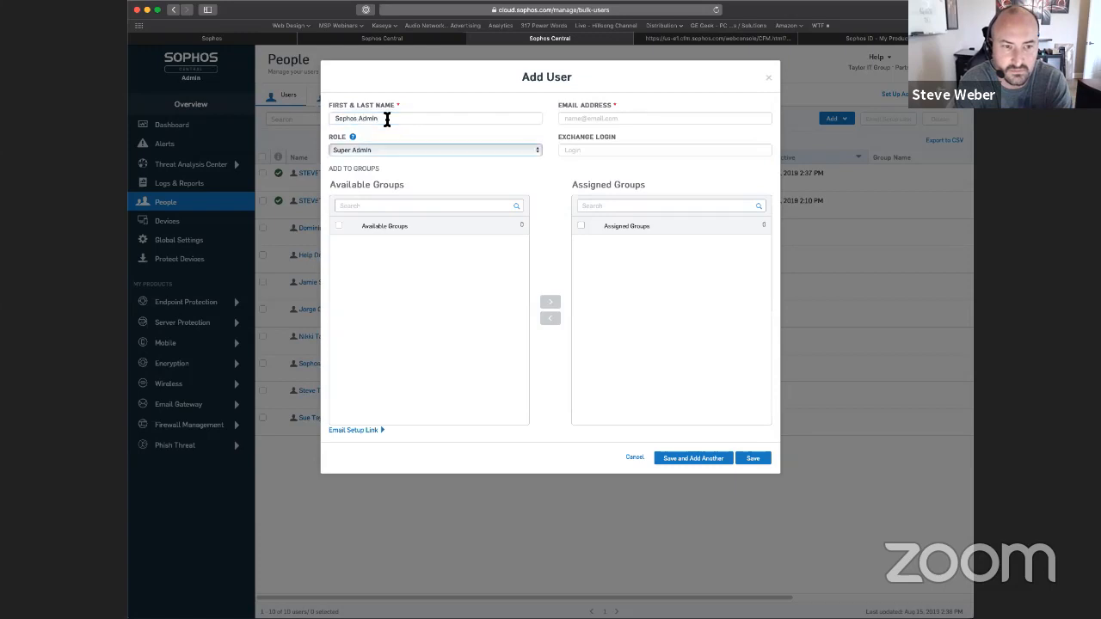
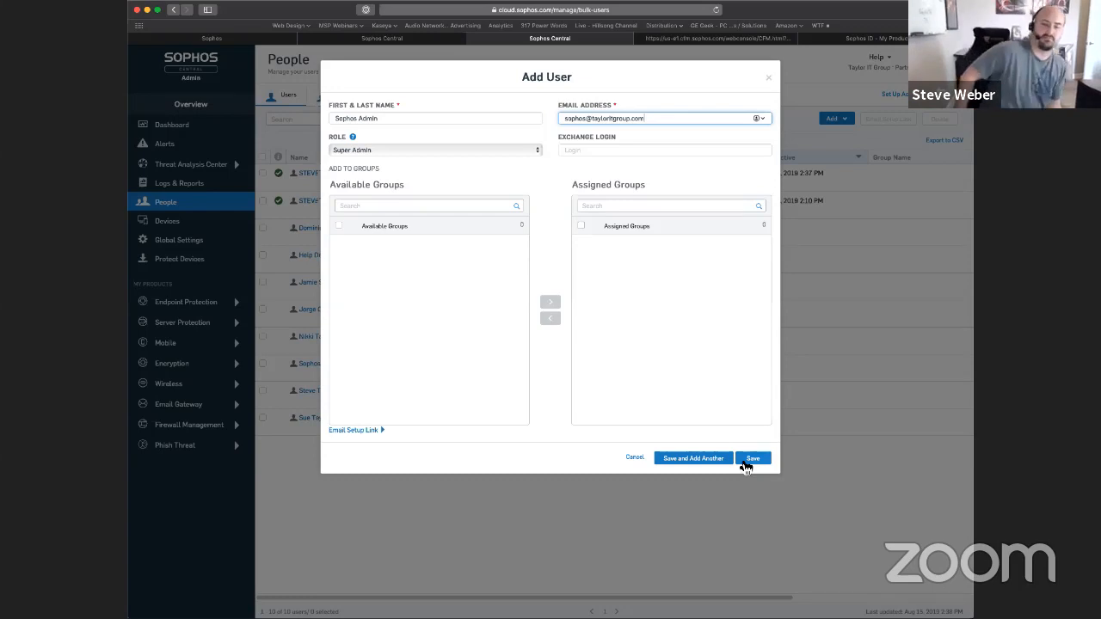
# Step: Enter the Sophos Admin user's e-mail address and discard the unsaved user
pyautogui.click(770, 80)
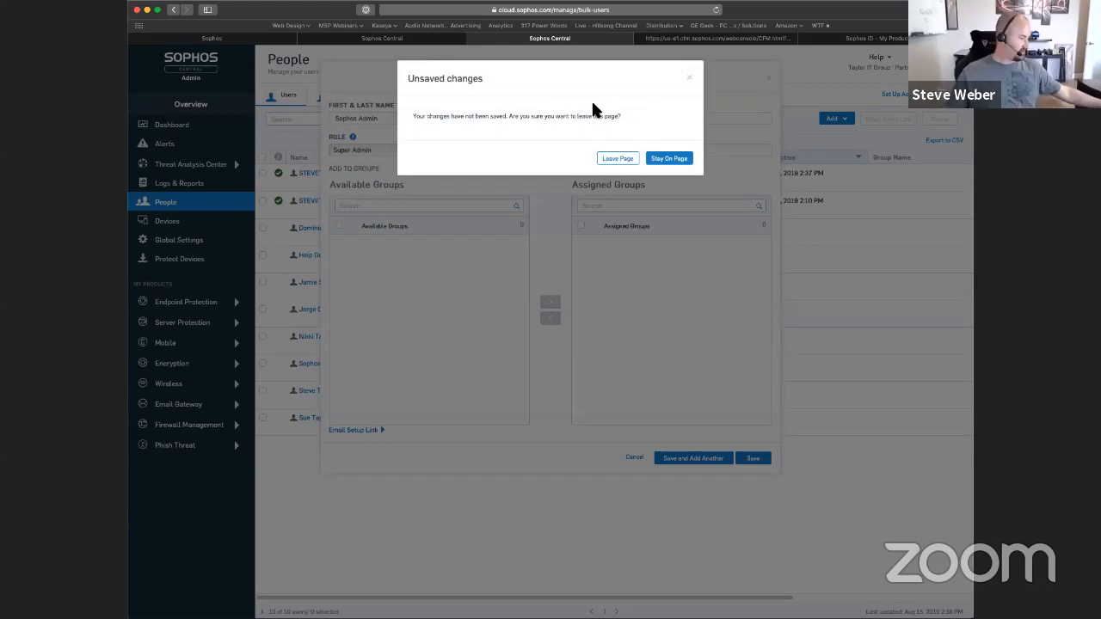
pyautogui.click(618, 158)
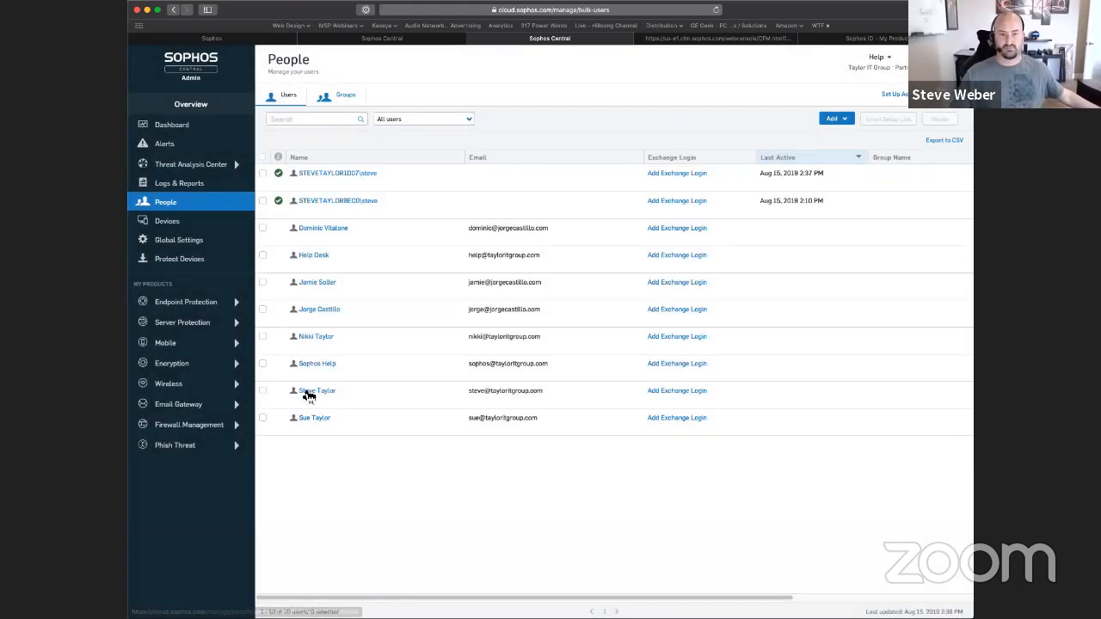
# Step: Add an e-mail alias to the mailbox of the user just below Sophos Help and go to the Mailboxes list
pyautogui.click(303, 390)
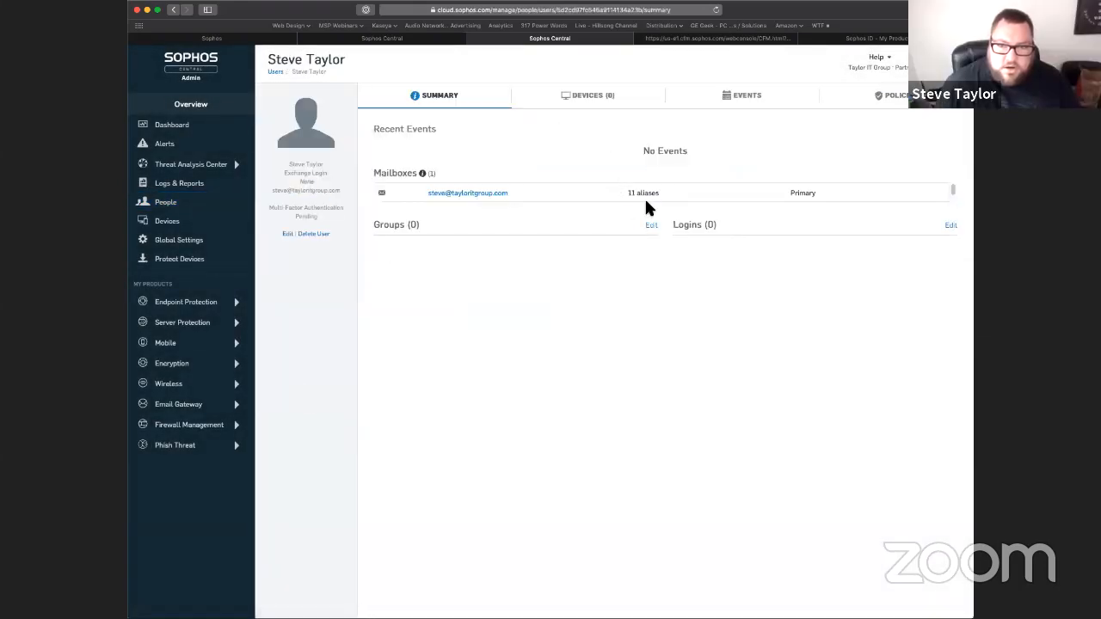
pyautogui.click(442, 198)
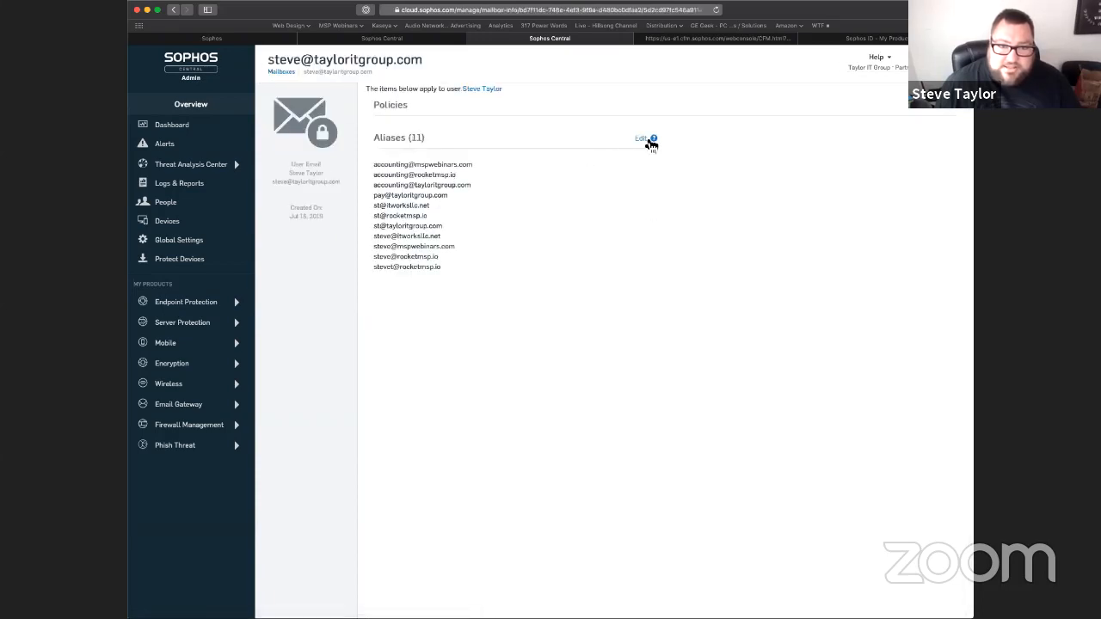
pyautogui.click(645, 140)
pyautogui.click(482, 131)
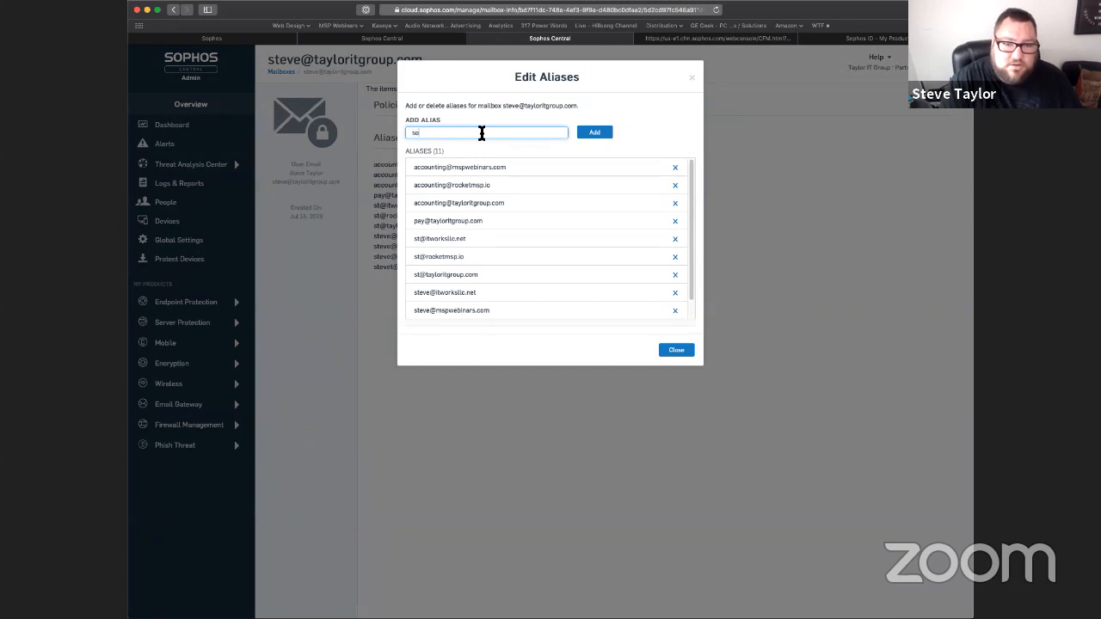
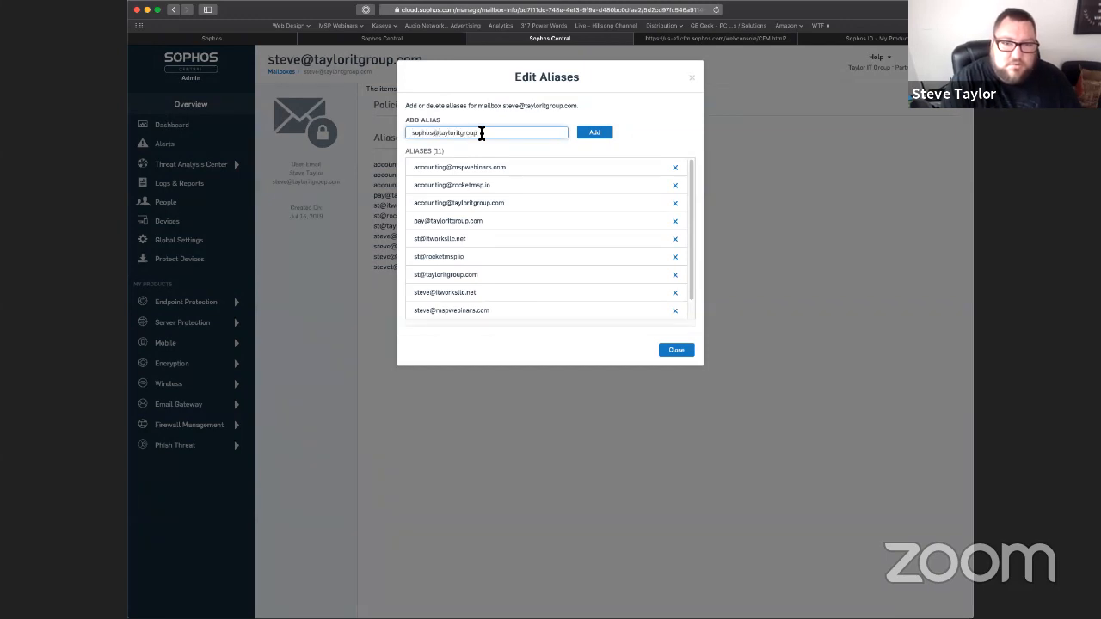
pyautogui.press('Return')
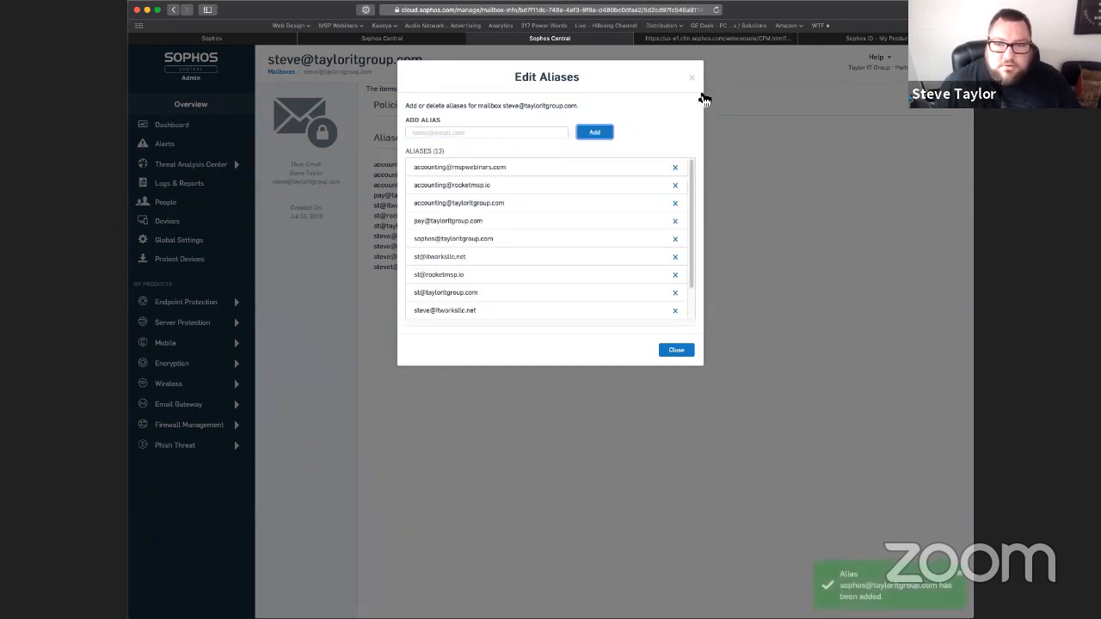
pyautogui.click(692, 78)
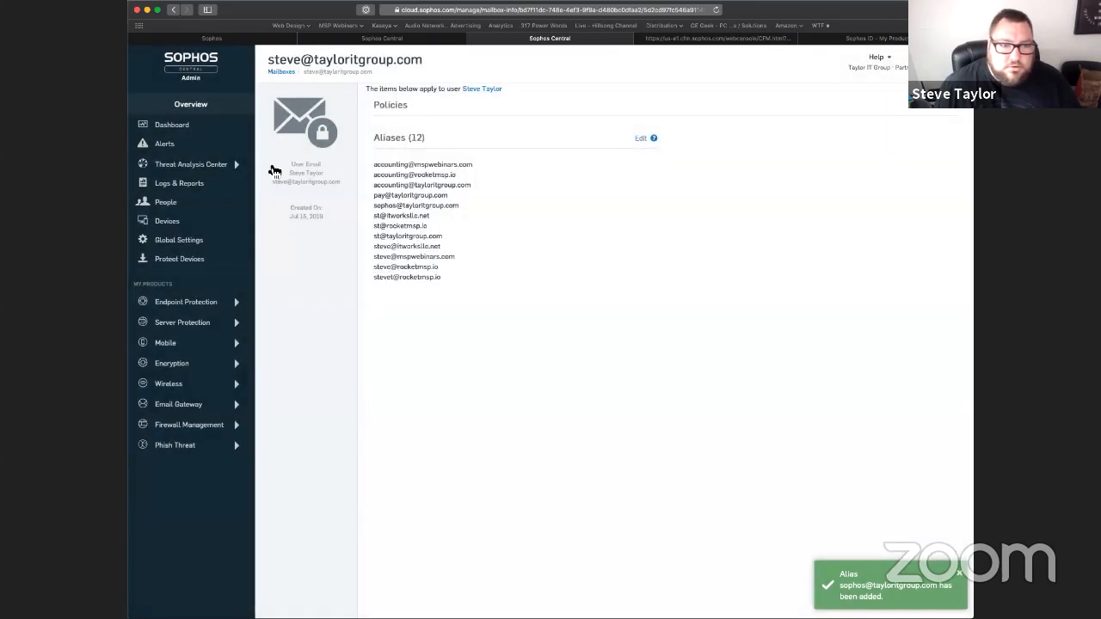
pyautogui.click(283, 72)
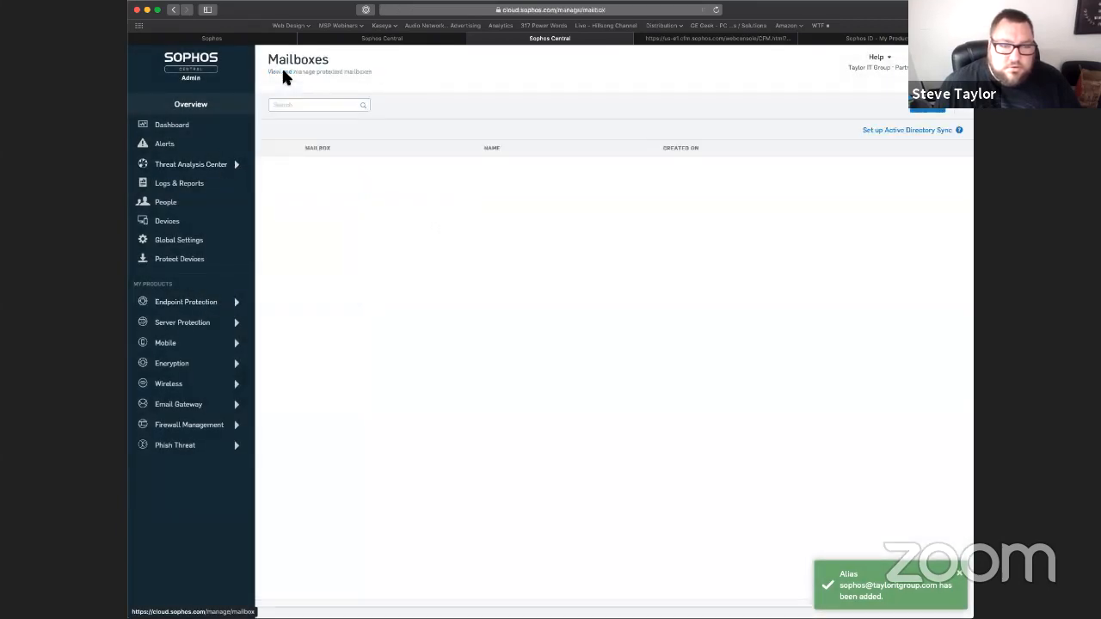
# Step: Start adding a user from the People list, with the name Sophos Admin and the Super Admin role
pyautogui.click(177, 207)
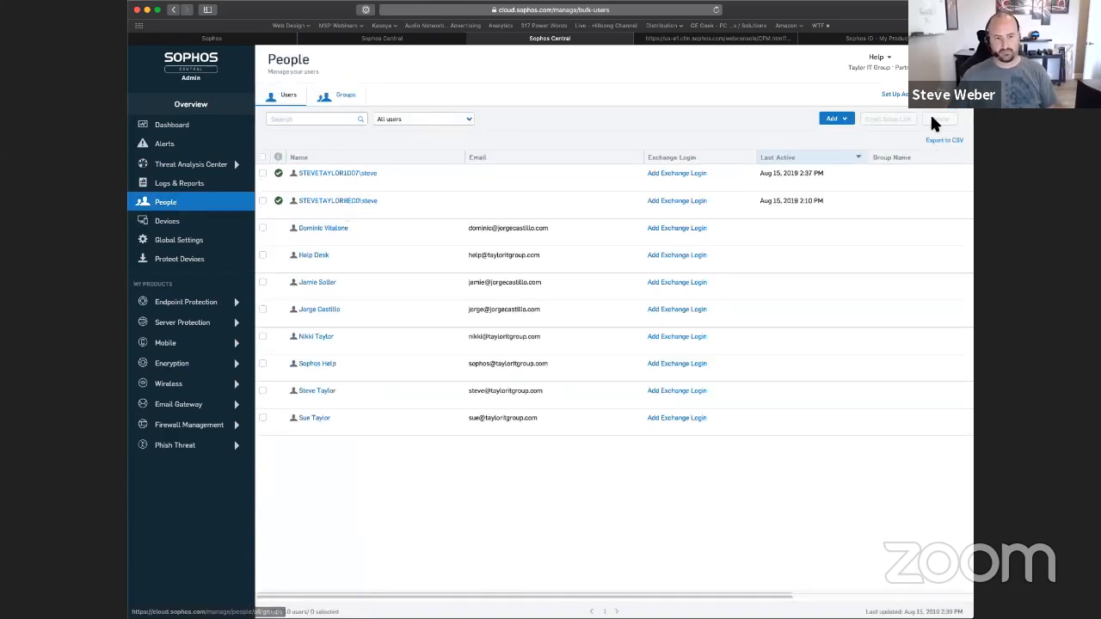
pyautogui.click(833, 119)
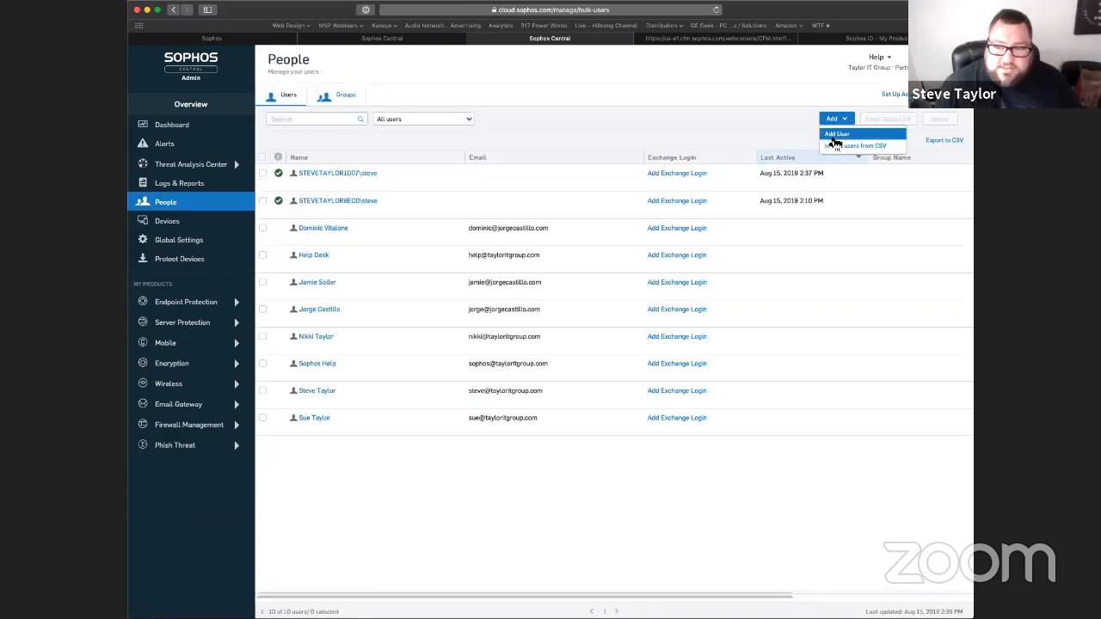
pyautogui.click(835, 135)
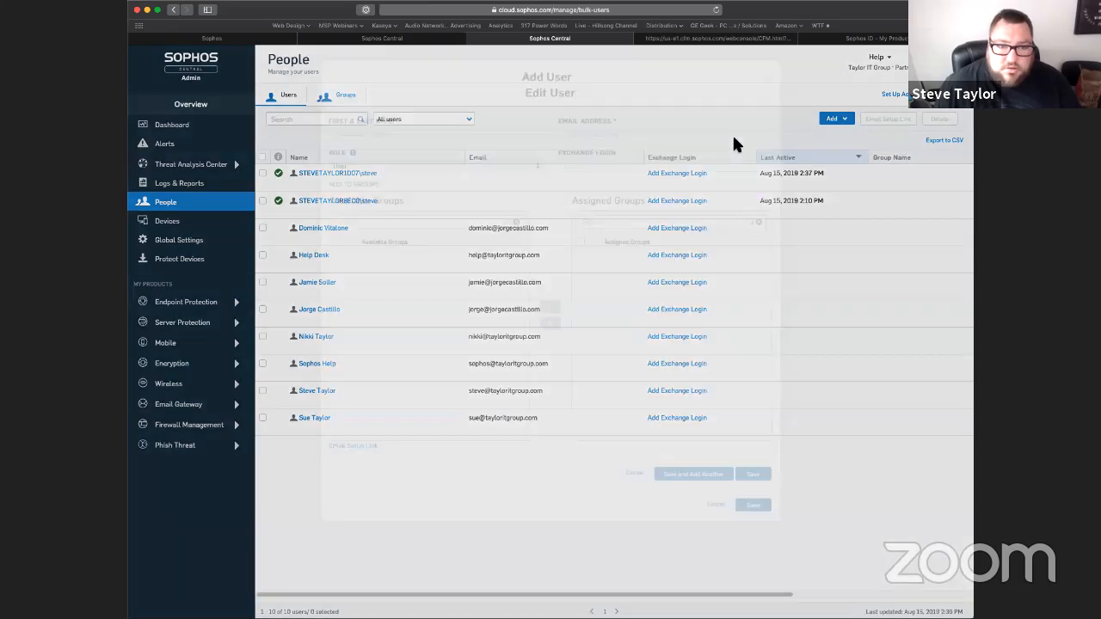
pyautogui.click(408, 118)
pyautogui.write('Sopho')
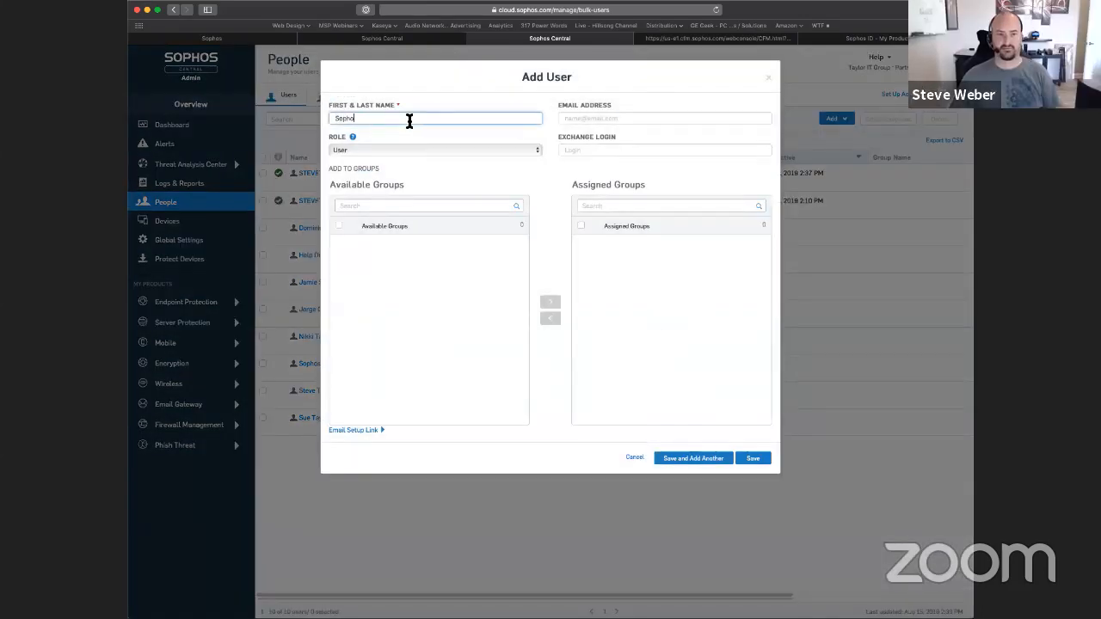
pyautogui.write('s Admin')
pyautogui.press('Tab')
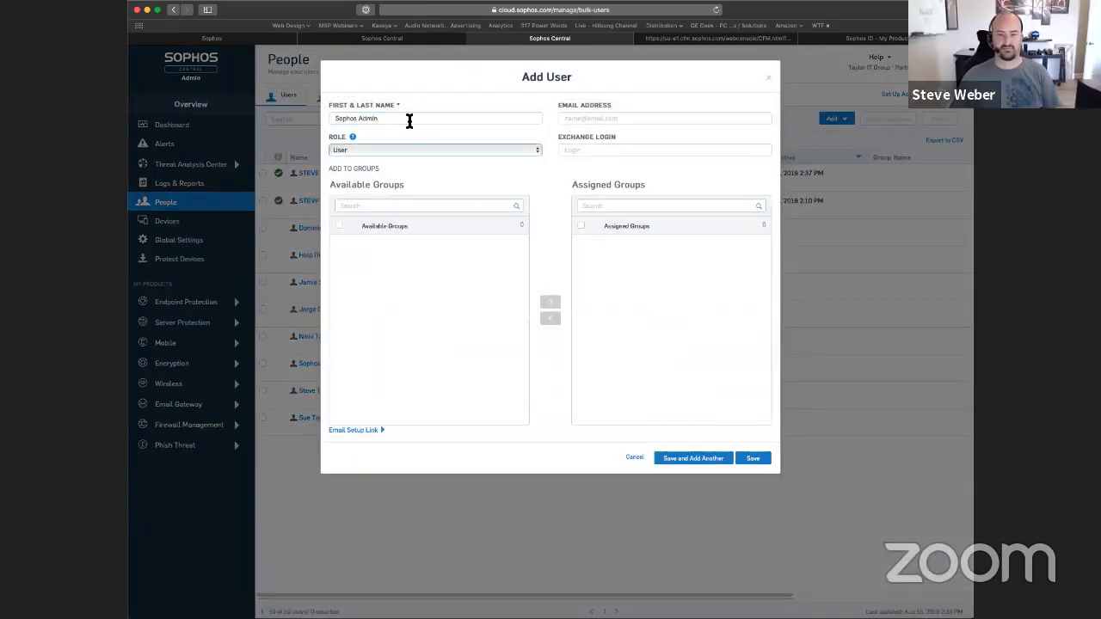
pyautogui.press('s')
# Step: Enter the Sophos Admin user's e-mail address and save the new user
pyautogui.press('Tab')
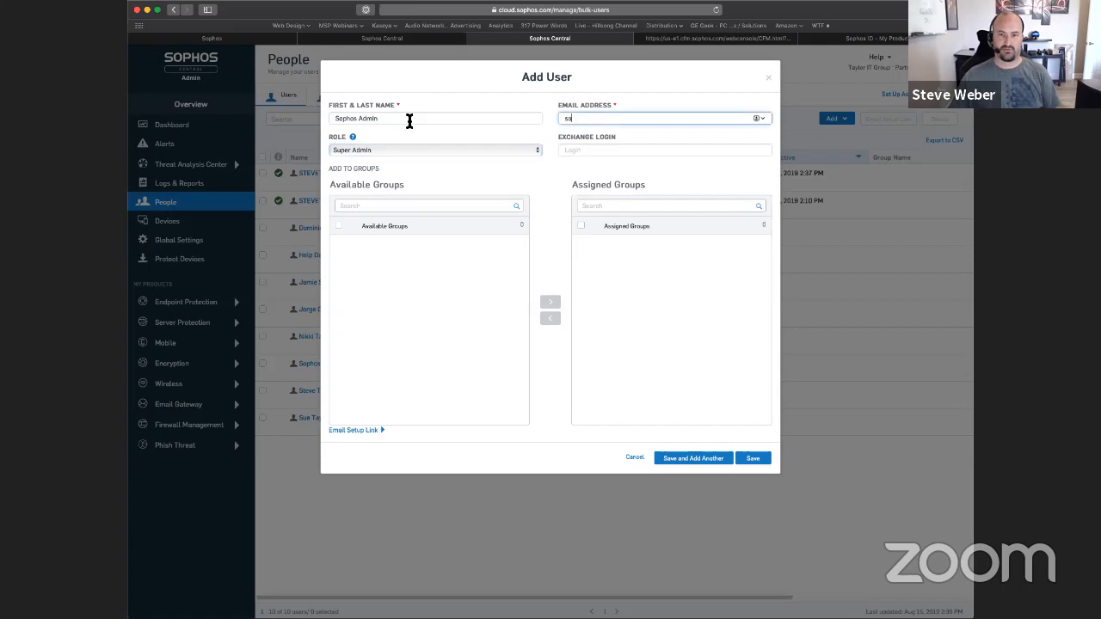
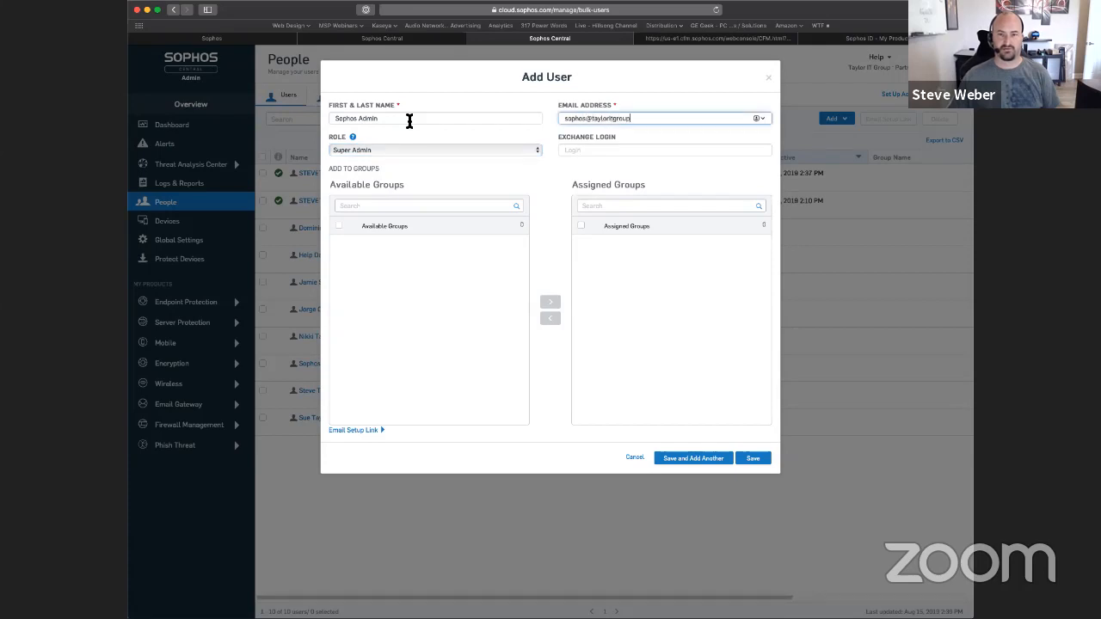
pyautogui.press('Tab')
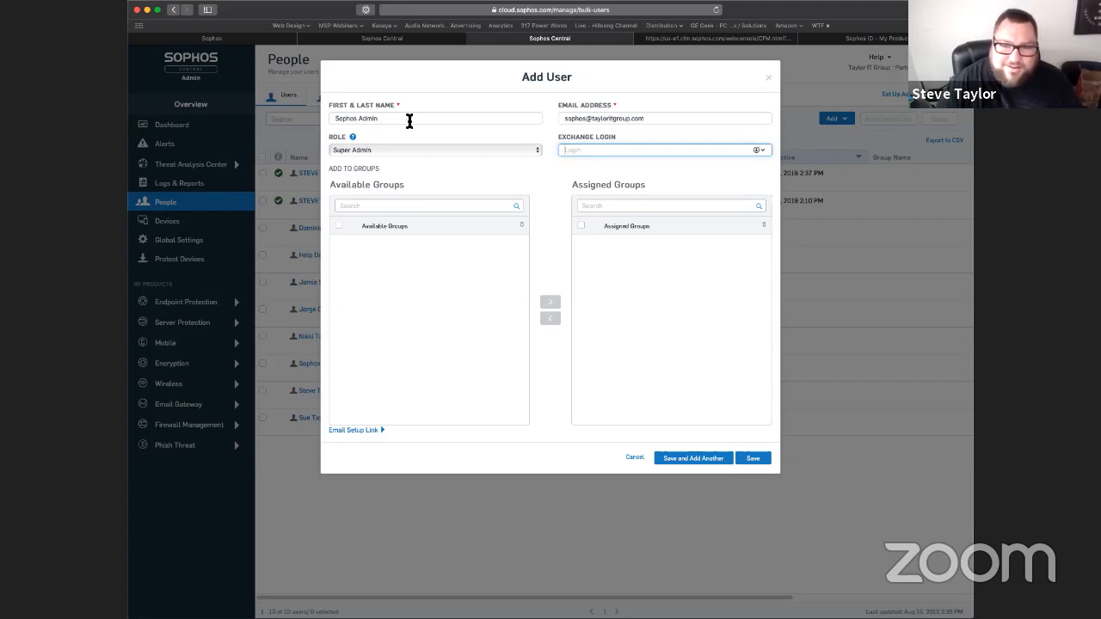
pyautogui.click(754, 460)
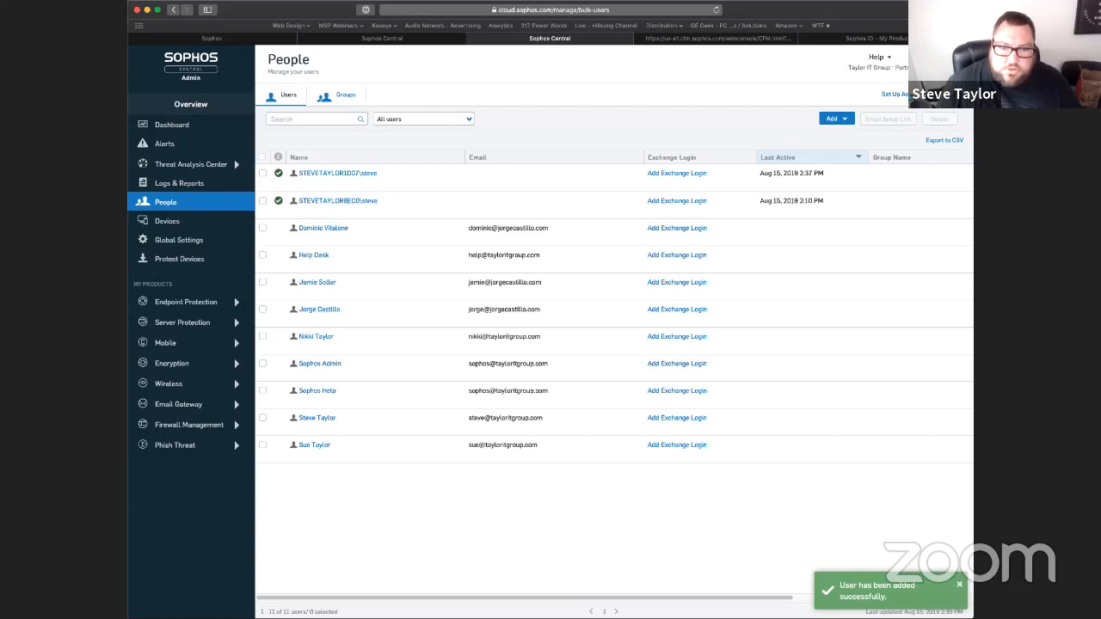
# Step: Switch to the Gmail window and read through the Sophos Central welcome e-mail, including its password setup and login information
pyautogui.press('super+grave')
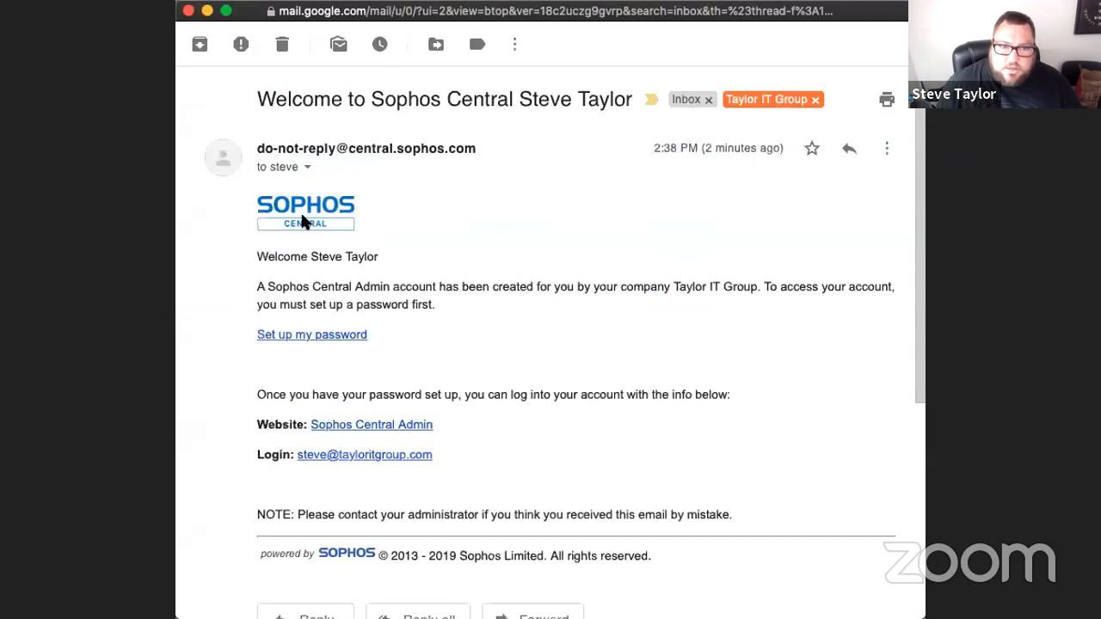
pyautogui.scroll(-2, 436, 384)
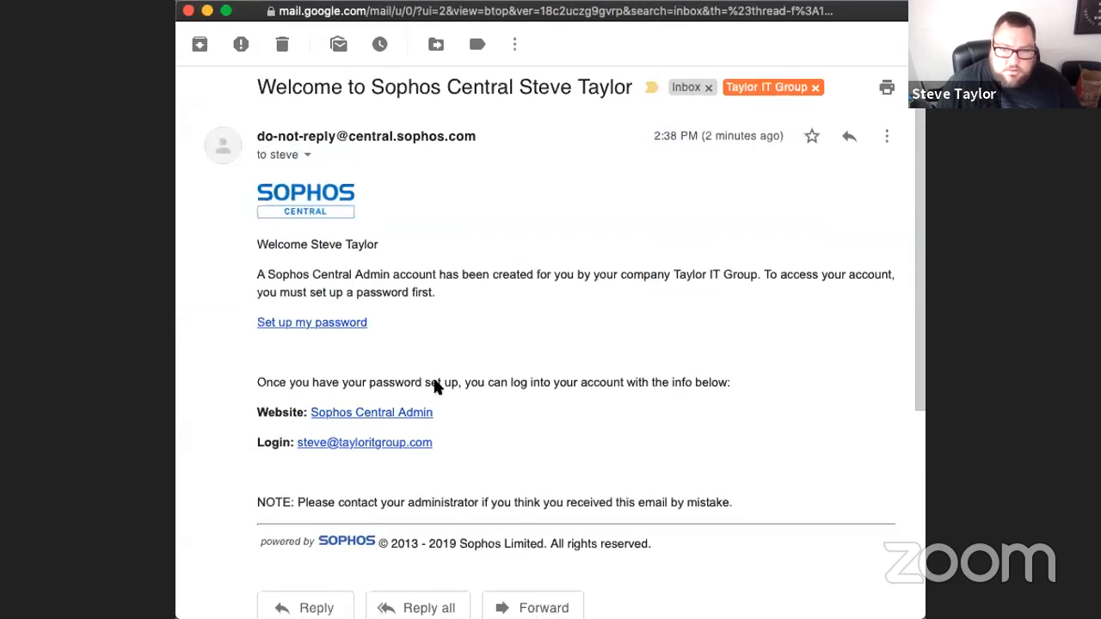
pyautogui.scroll(2, 435, 387)
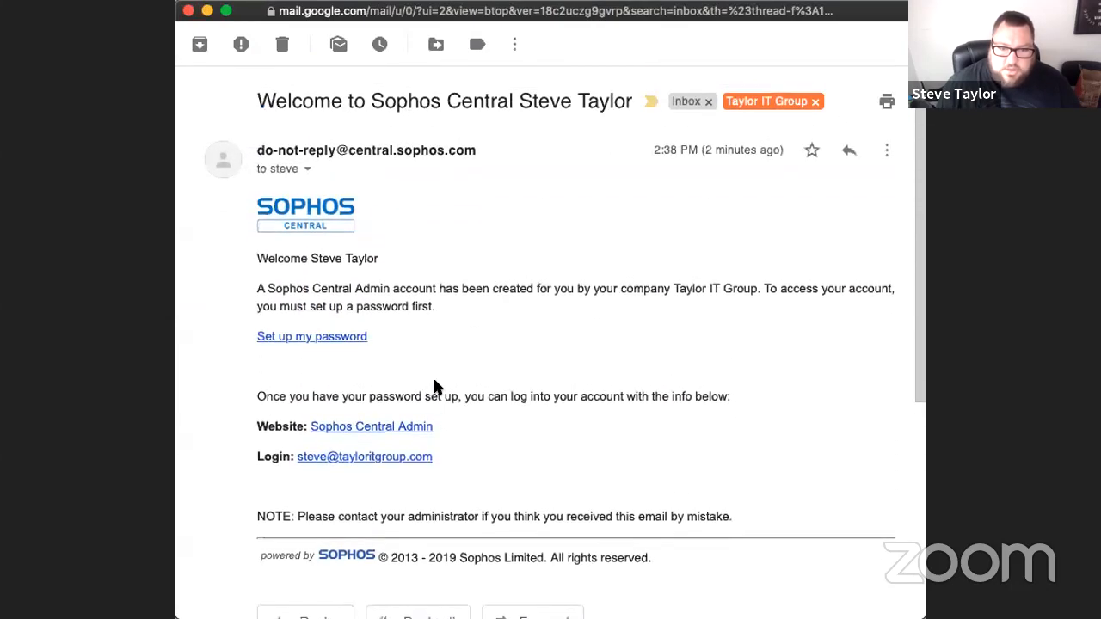
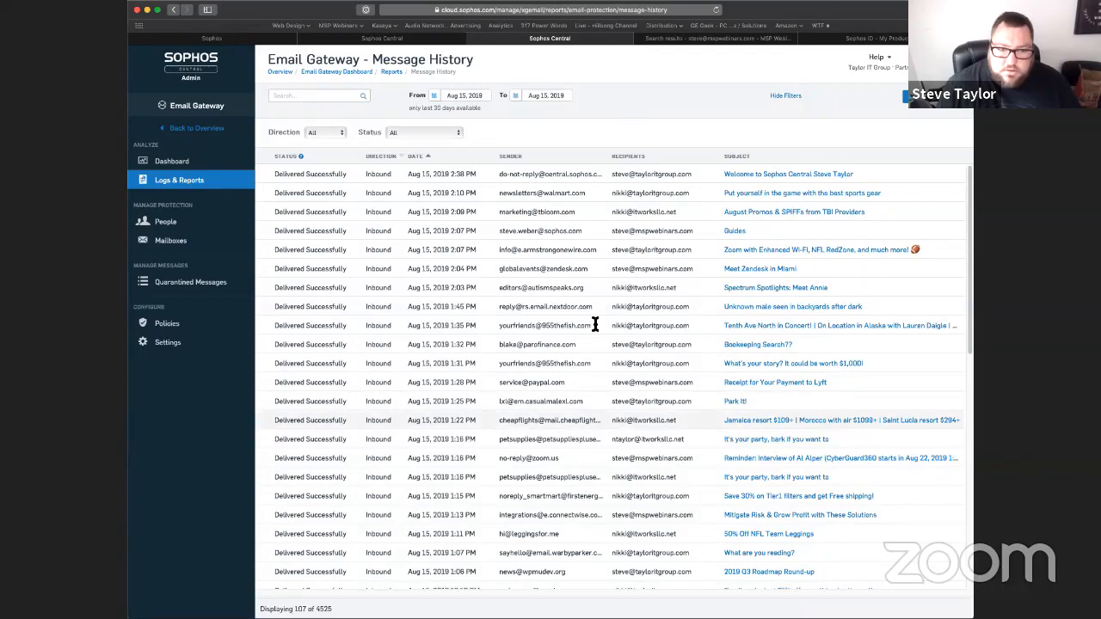
# Step: Check the Email Gateway dashboard and examine the mailbox aliases of the user just below Sophos Help in the People list
pyautogui.scroll(-20, 581, 416)
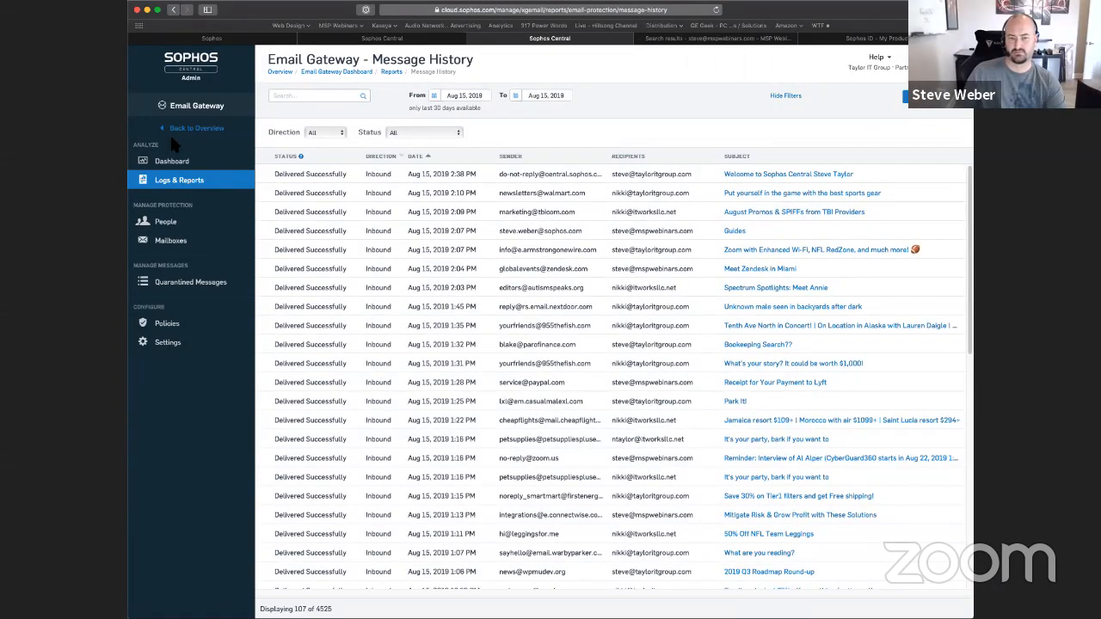
pyautogui.click(191, 162)
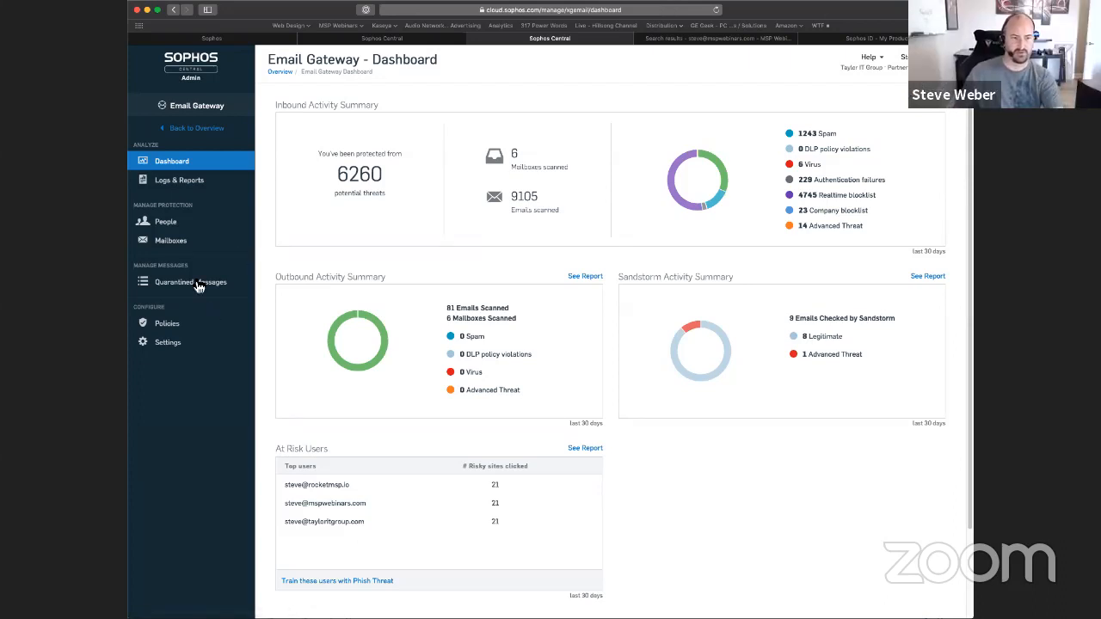
pyautogui.click(189, 221)
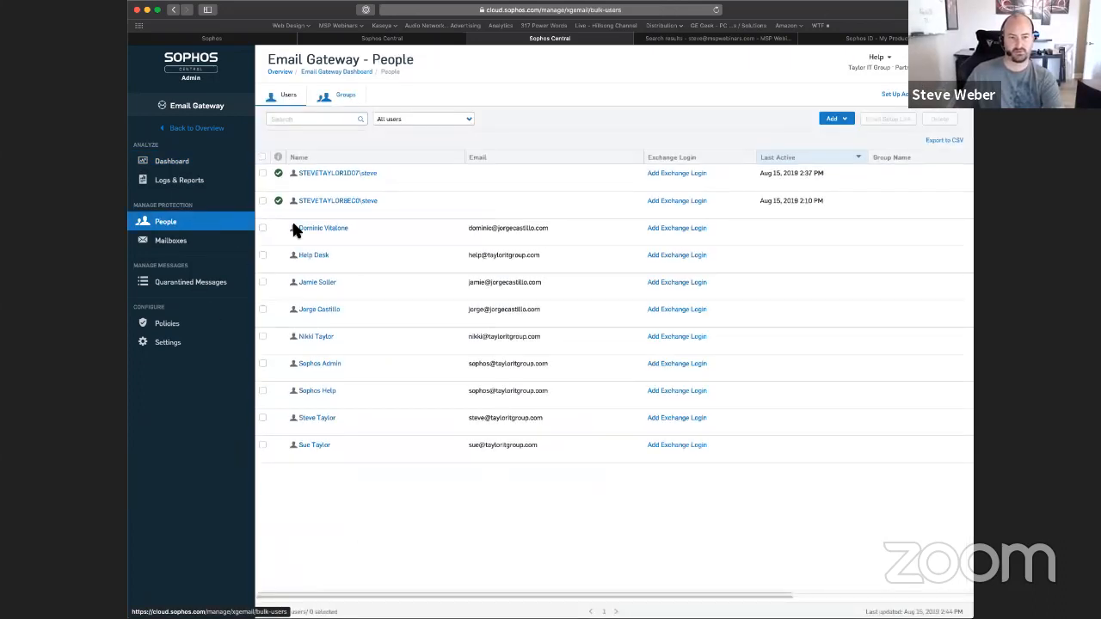
pyautogui.click(318, 417)
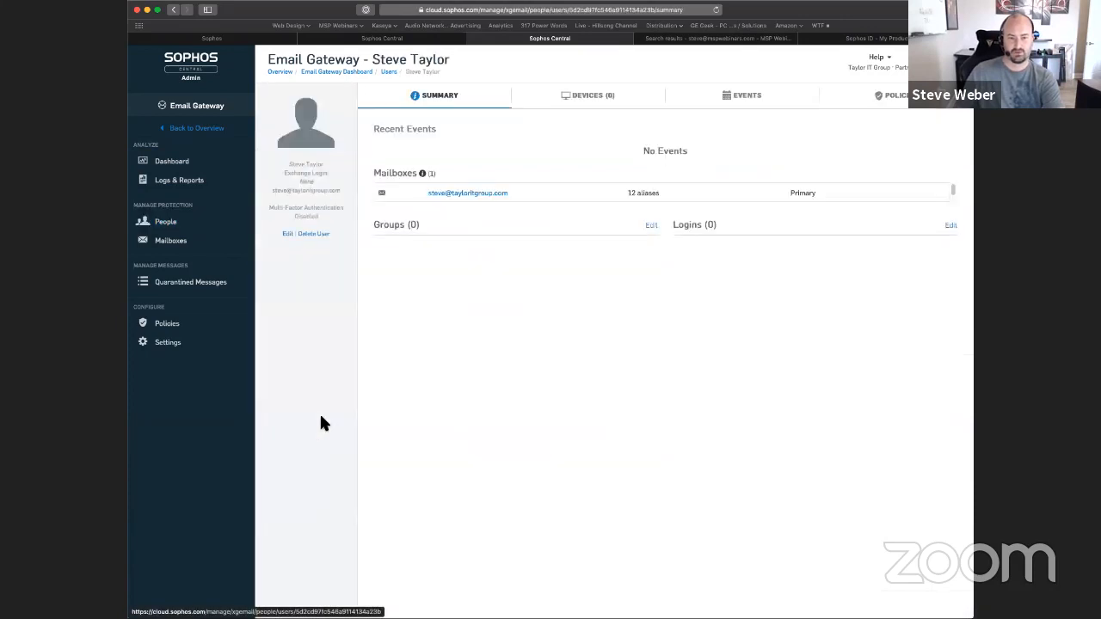
pyautogui.click(456, 192)
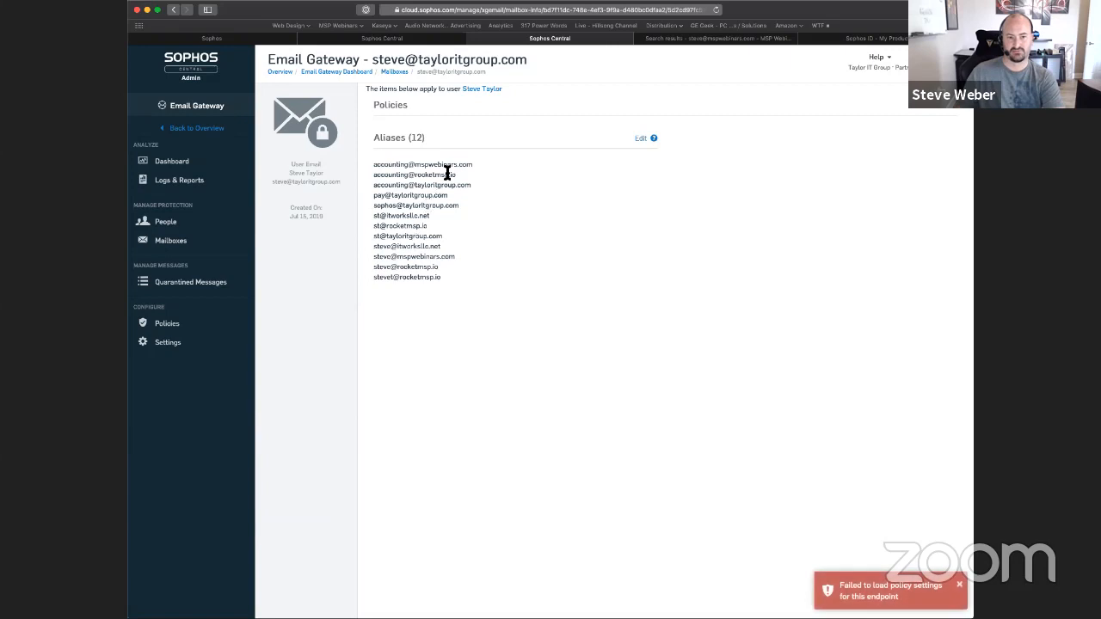
pyautogui.tripleClick(410, 205)
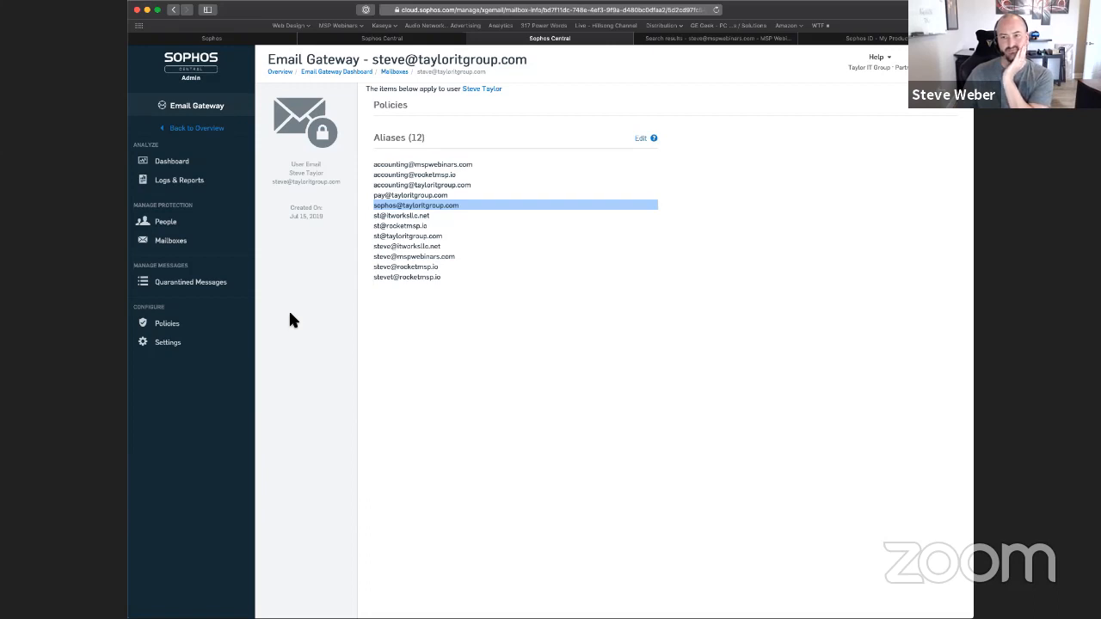
# Step: Delete the Sophos alias from the mailbox listed just below Soup Run and close the alias editor
pyautogui.click(166, 222)
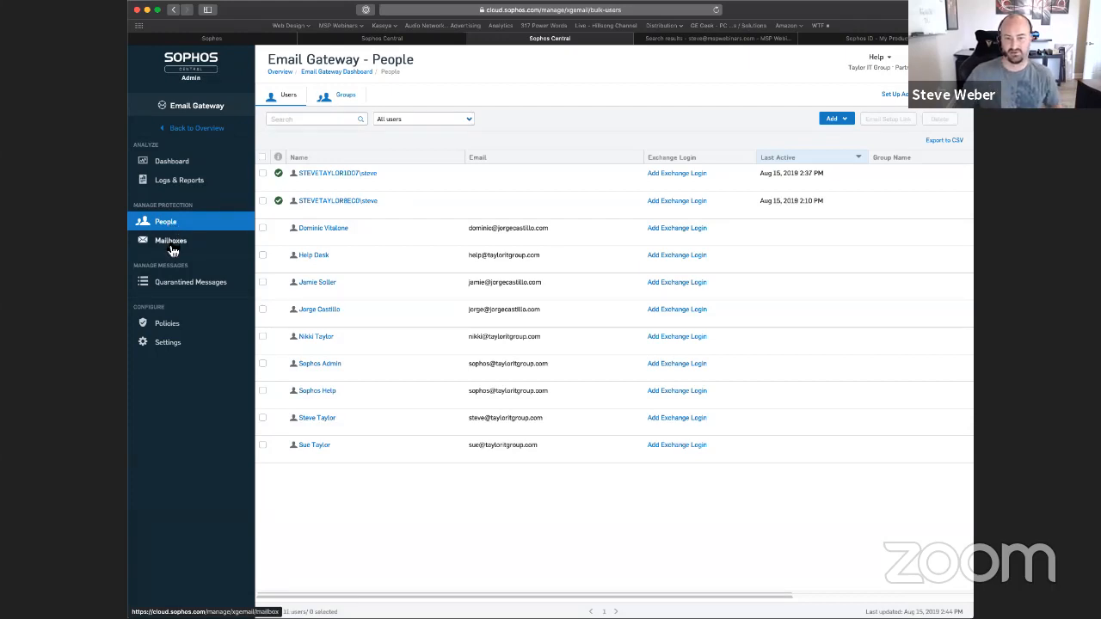
pyautogui.click(171, 243)
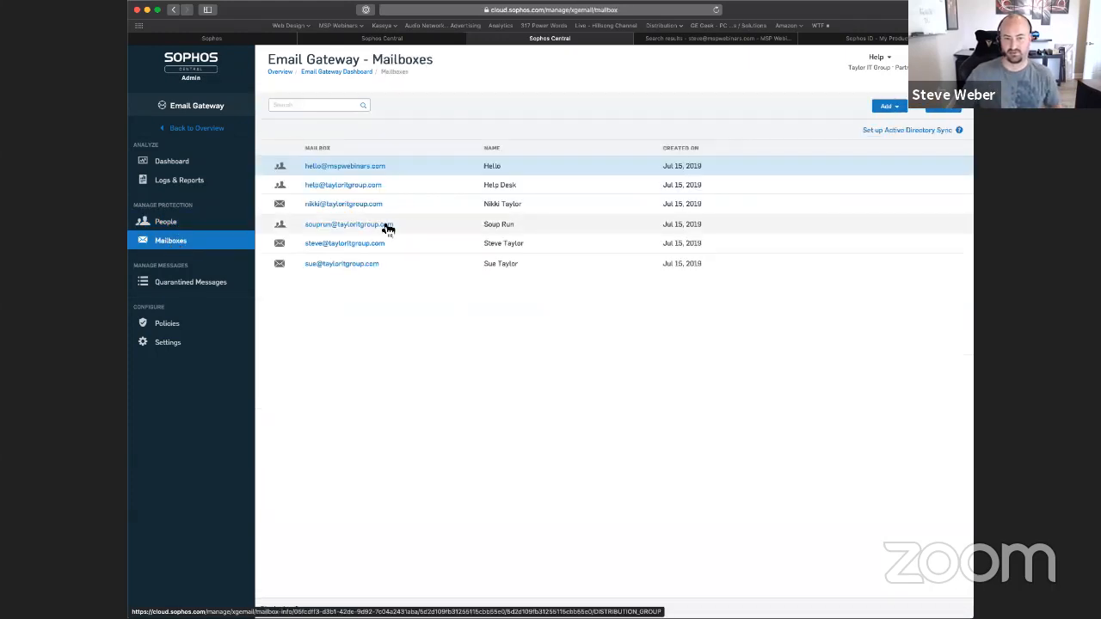
pyautogui.click(345, 243)
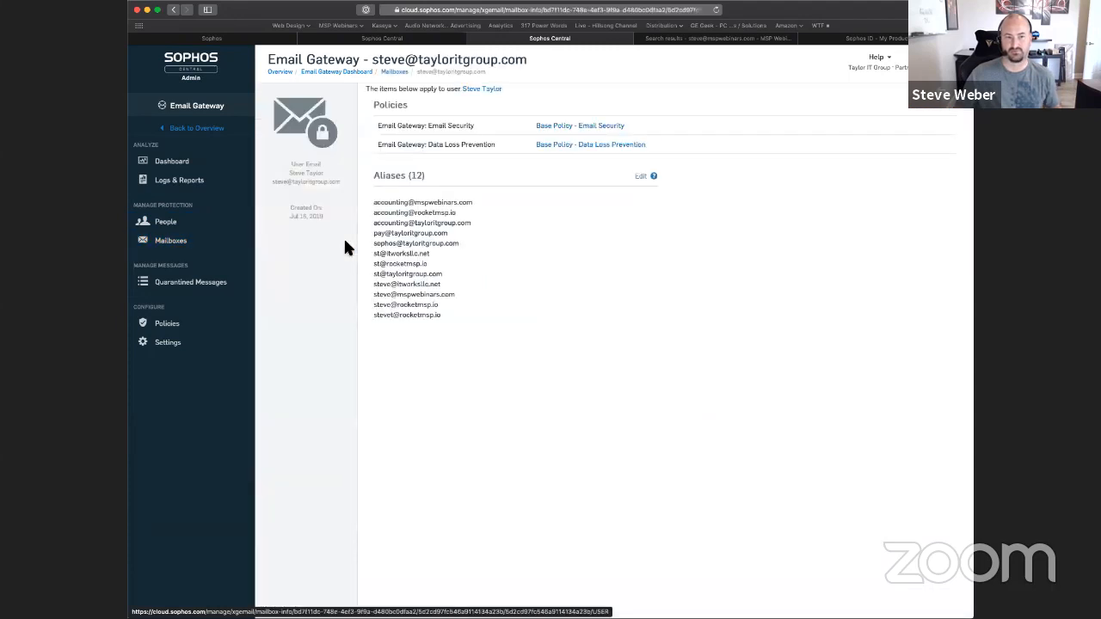
pyautogui.click(641, 177)
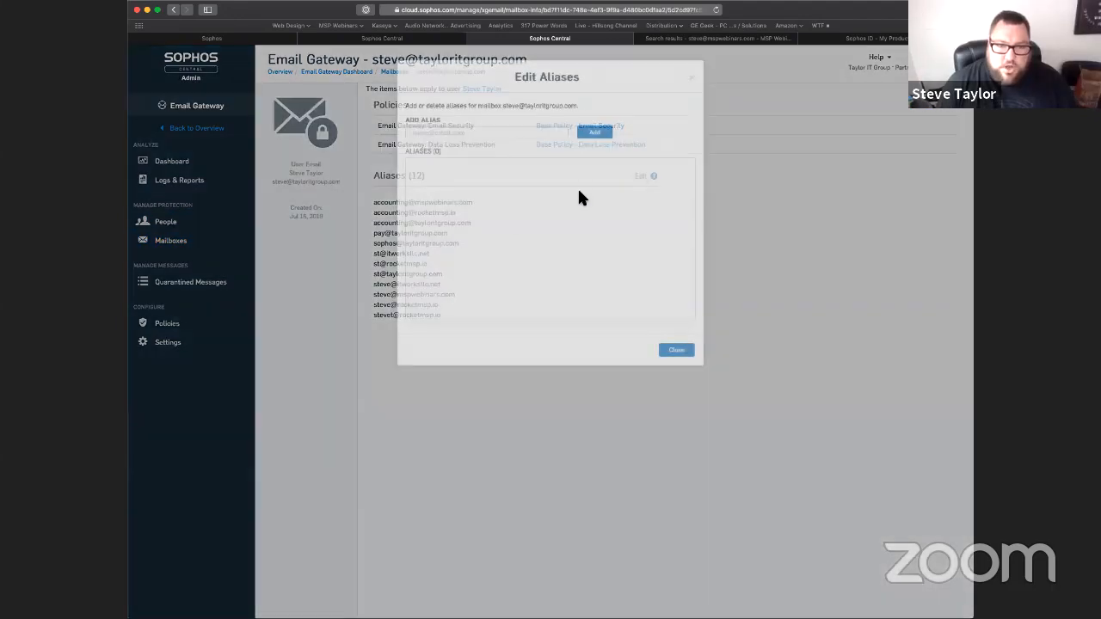
pyautogui.scroll(-2, 437, 266)
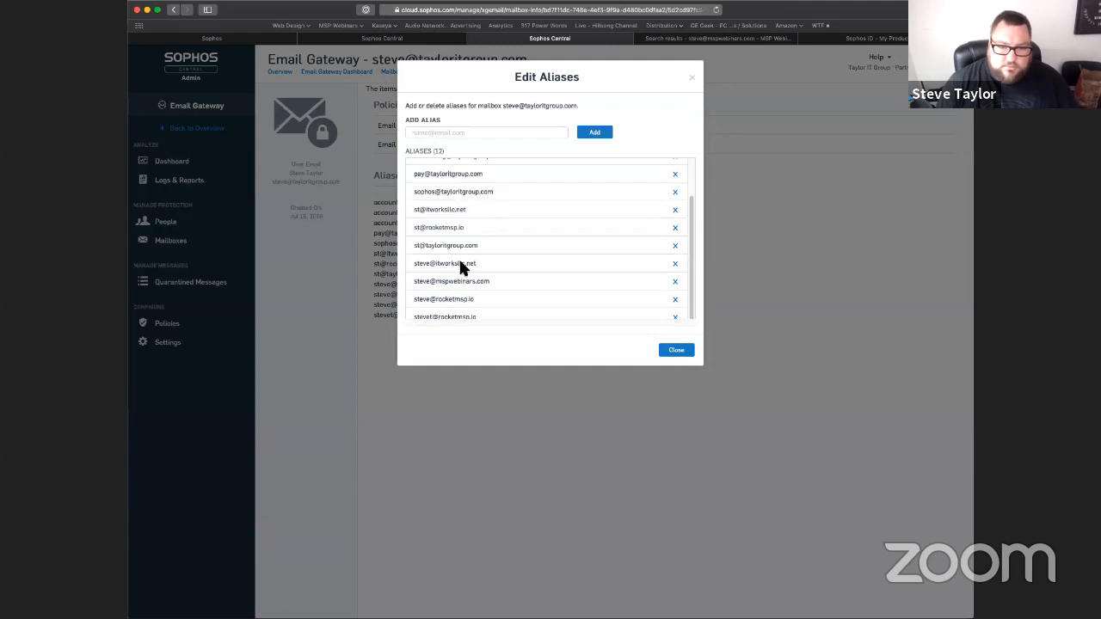
pyautogui.scroll(1, 512, 230)
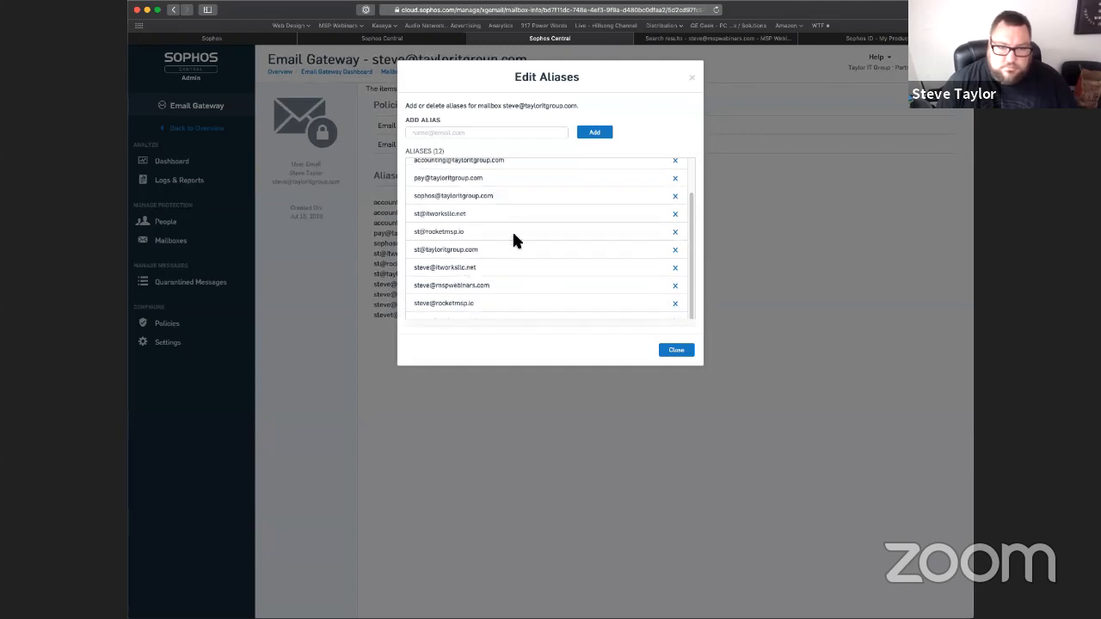
pyautogui.click(676, 197)
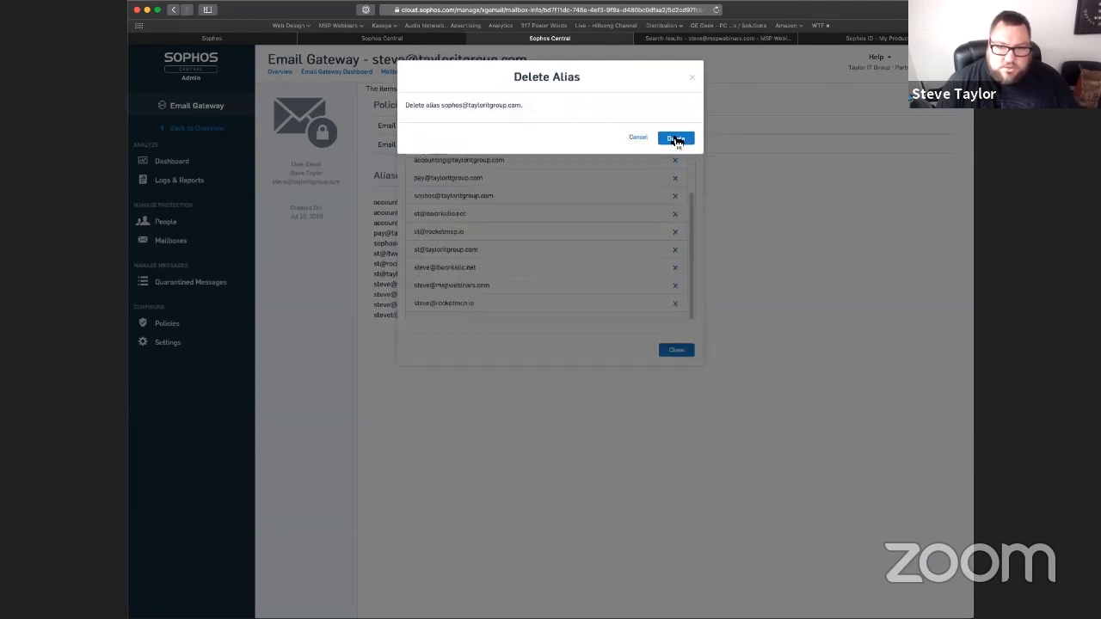
pyautogui.click(677, 136)
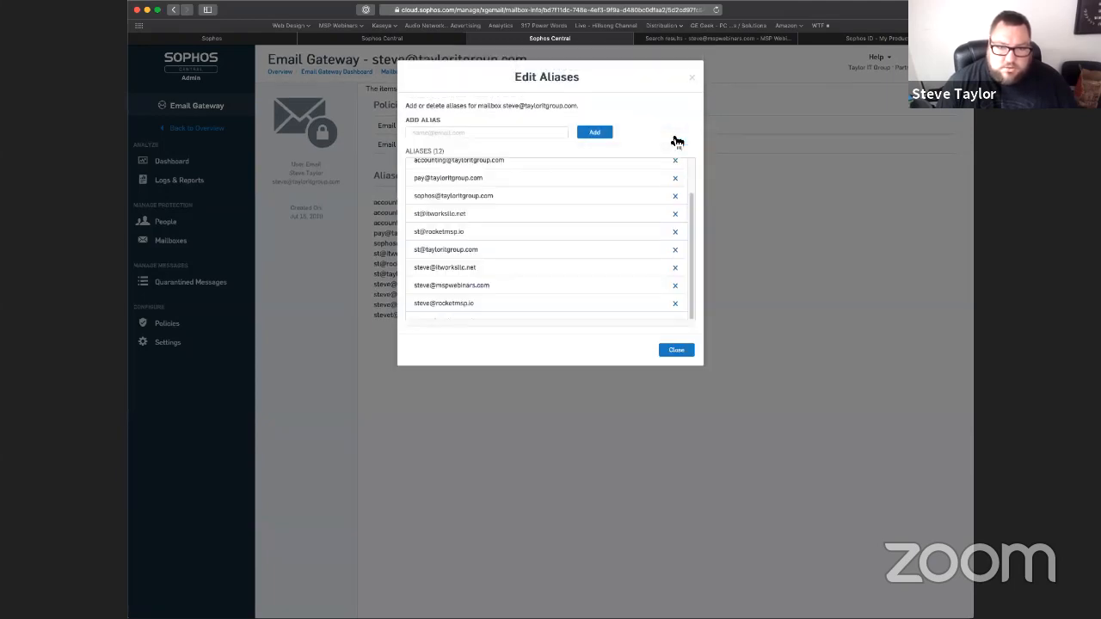
pyautogui.click(677, 350)
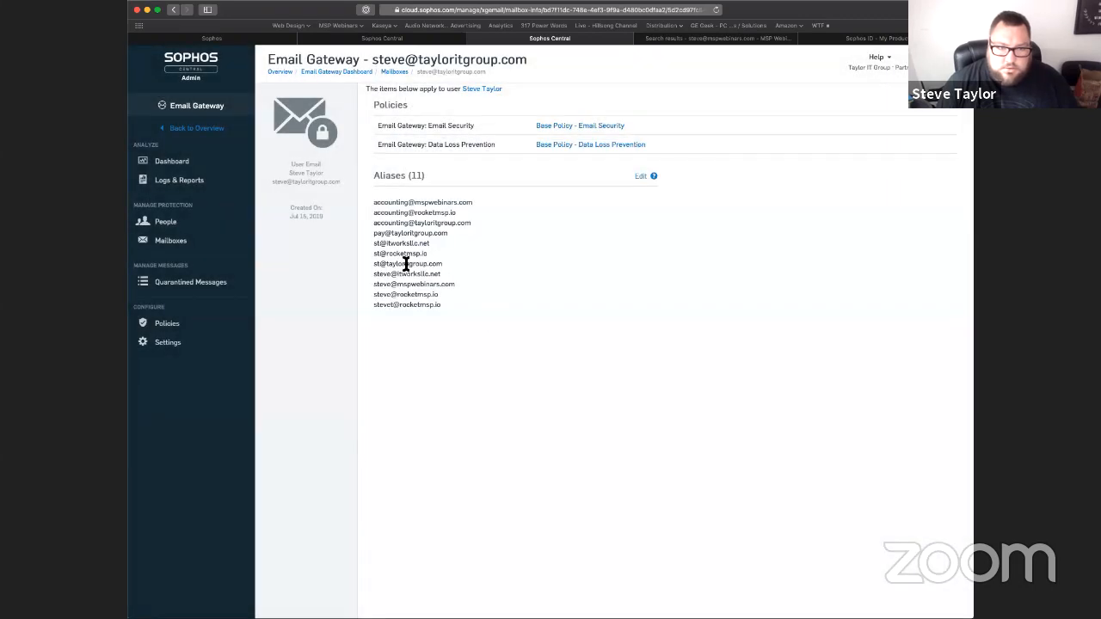
# Step: Check the Mailboxes list and review the summary pages of the Sophos Help and Sophos Admin users
pyautogui.click(169, 241)
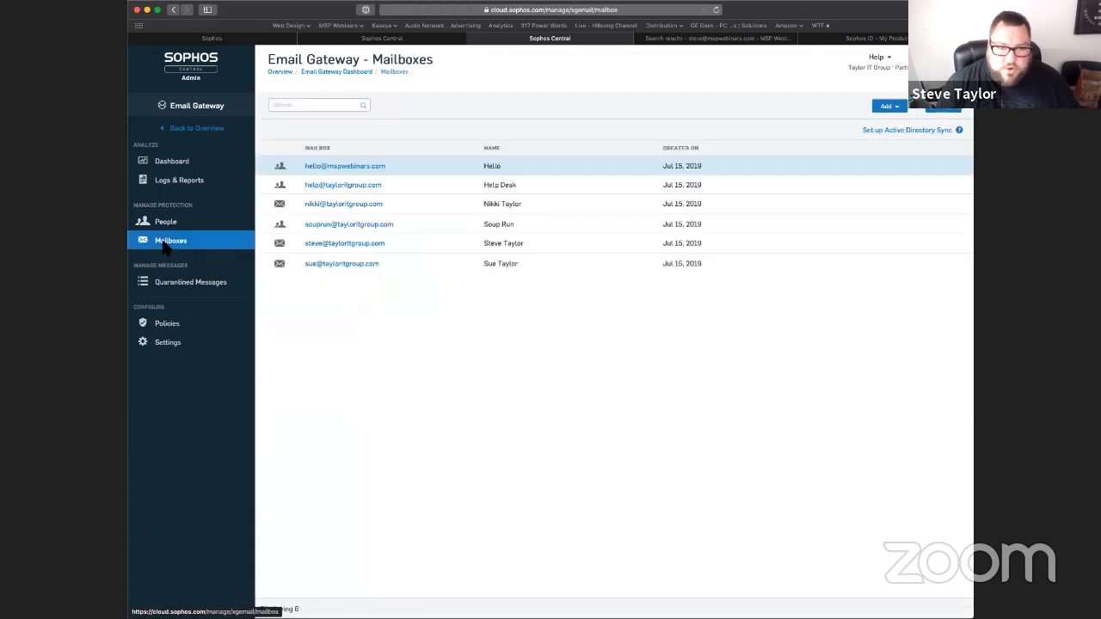
pyautogui.click(165, 223)
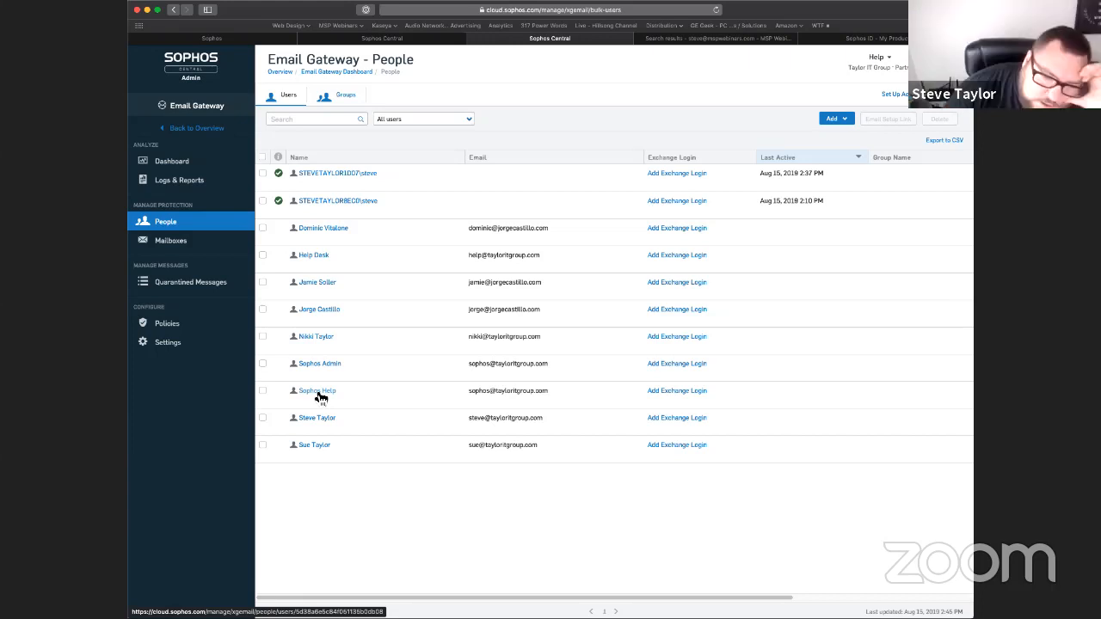
pyautogui.click(319, 393)
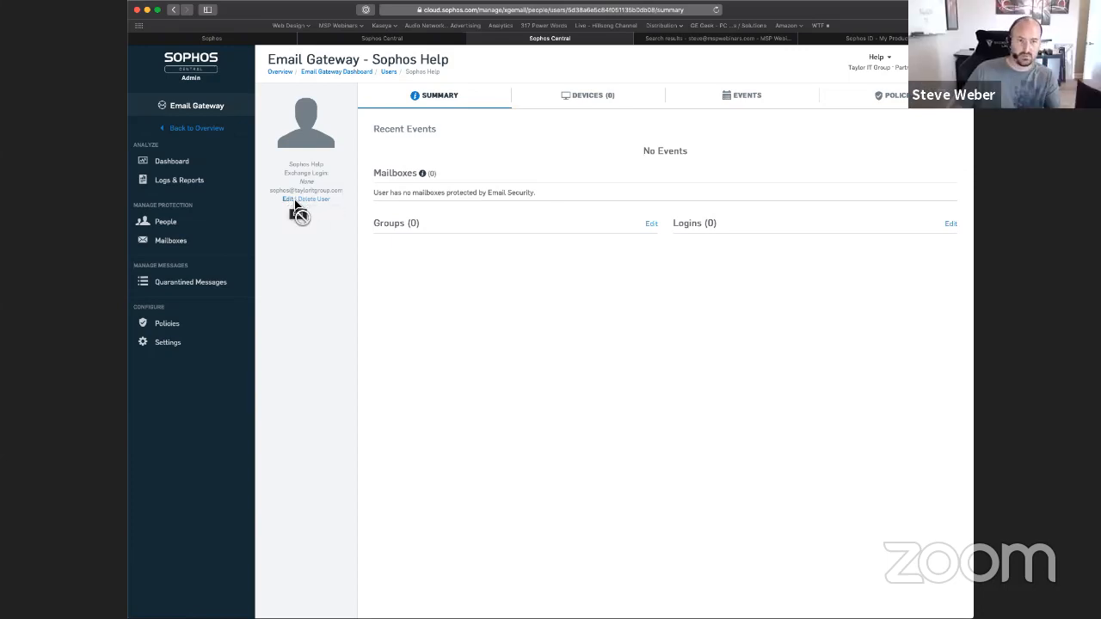
pyautogui.hscroll(-5, 281, 234)
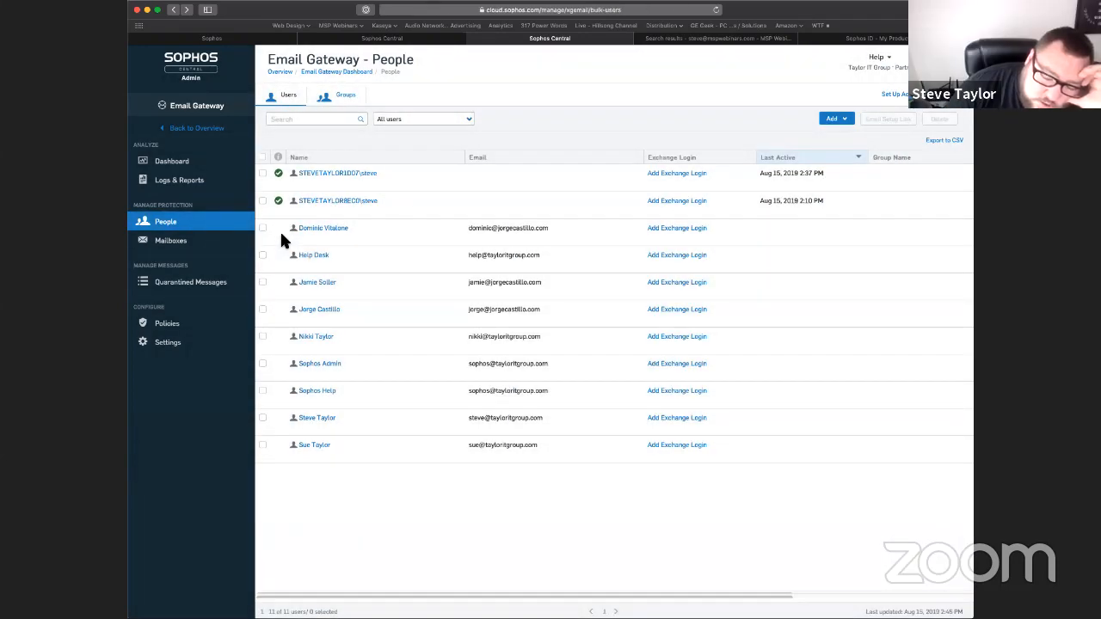
pyautogui.click(315, 395)
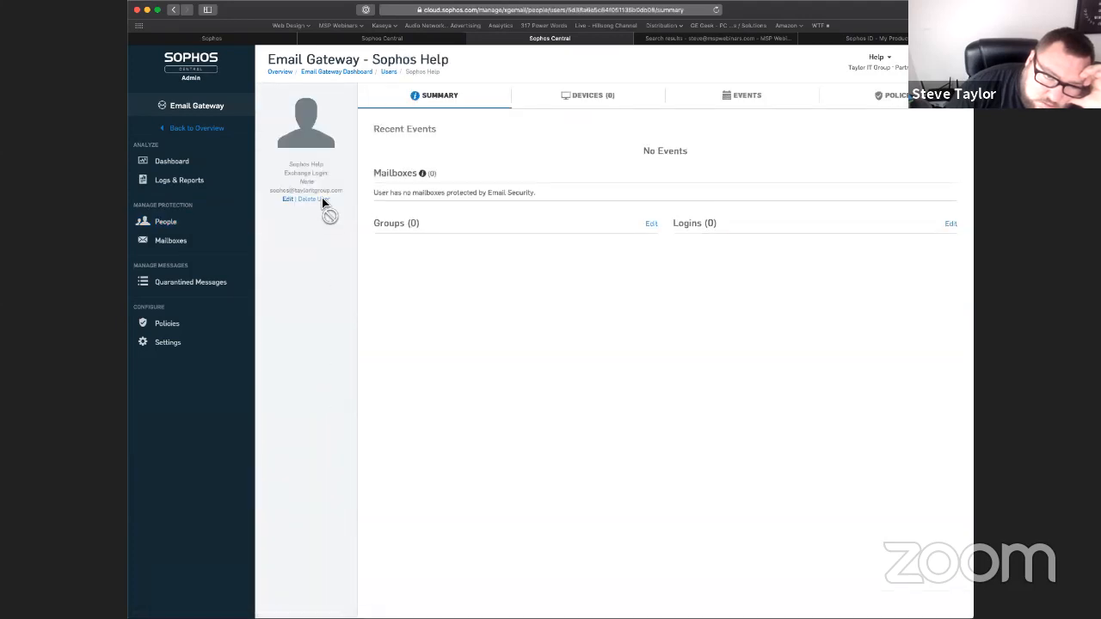
pyautogui.hscroll(-10, 323, 202)
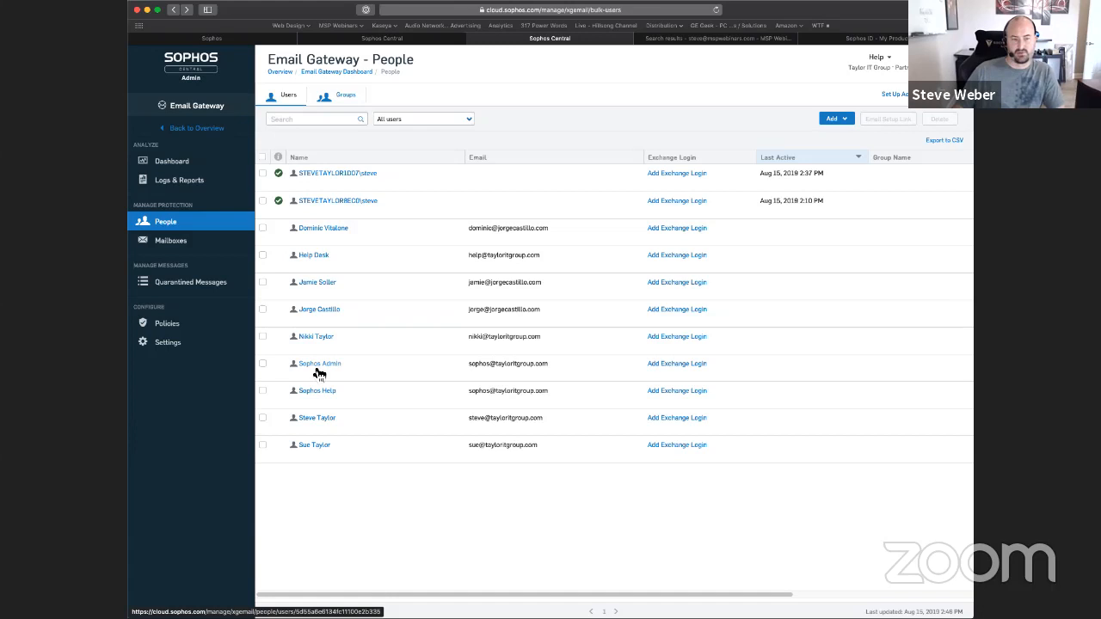
pyautogui.click(316, 366)
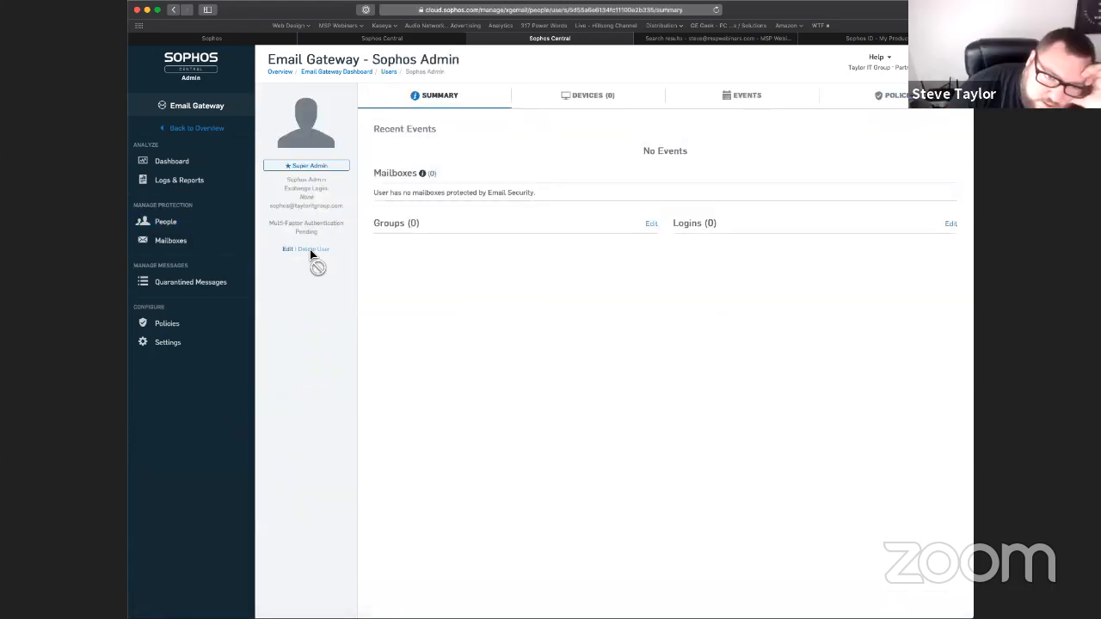
pyautogui.hscroll(-5, 311, 254)
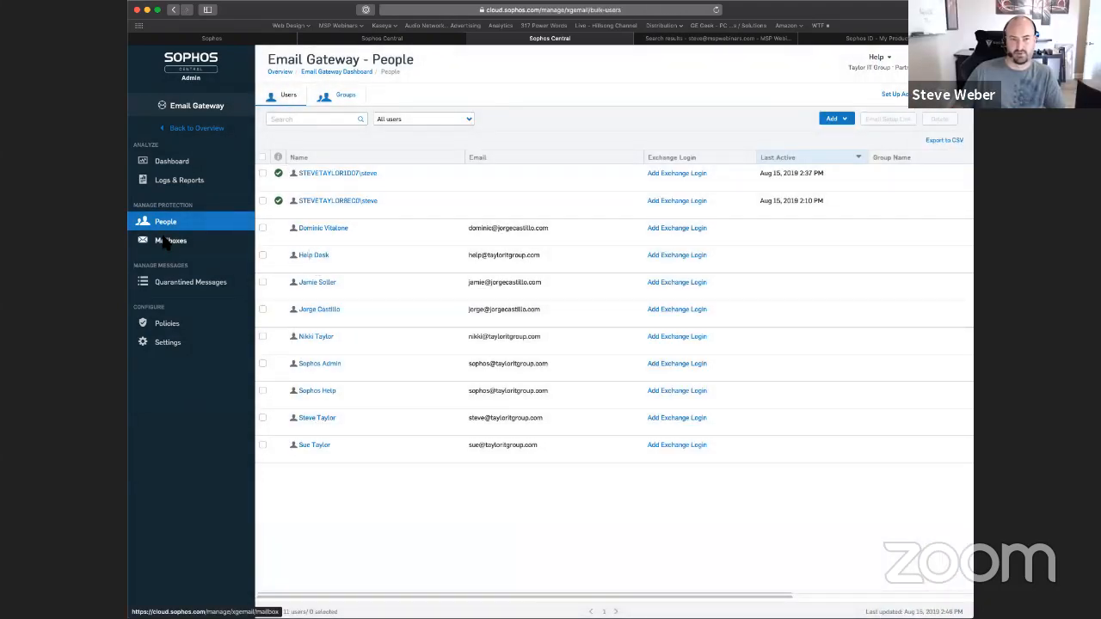
# Step: Search the mailboxes for "sophos@" and return to the People list
pyautogui.click(166, 242)
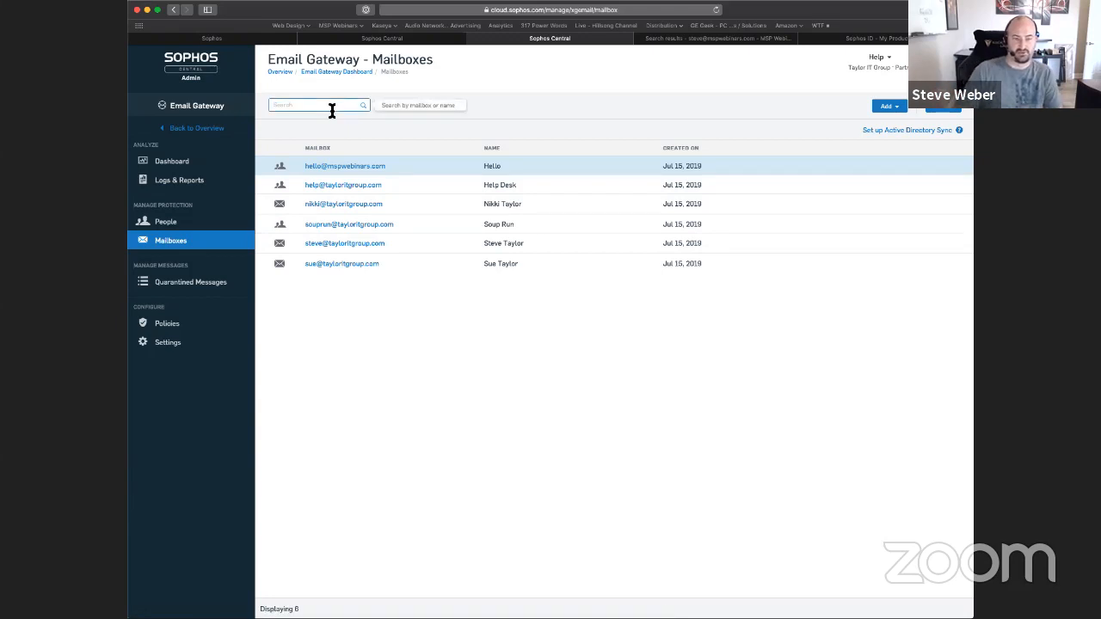
pyautogui.write('sophos@')
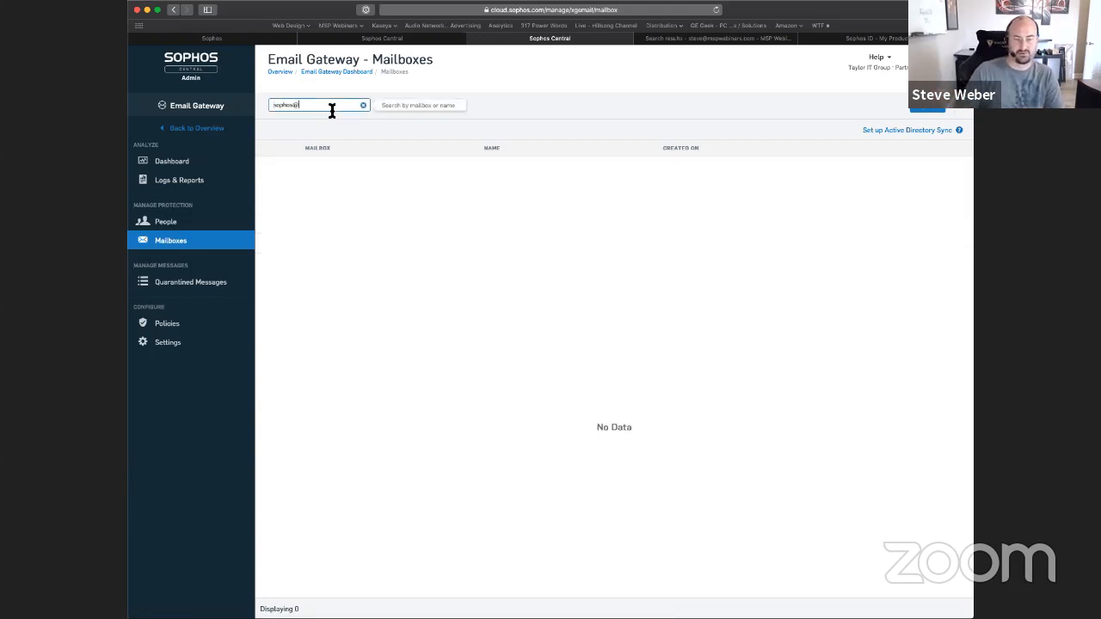
pyautogui.click(168, 223)
pyautogui.click(834, 119)
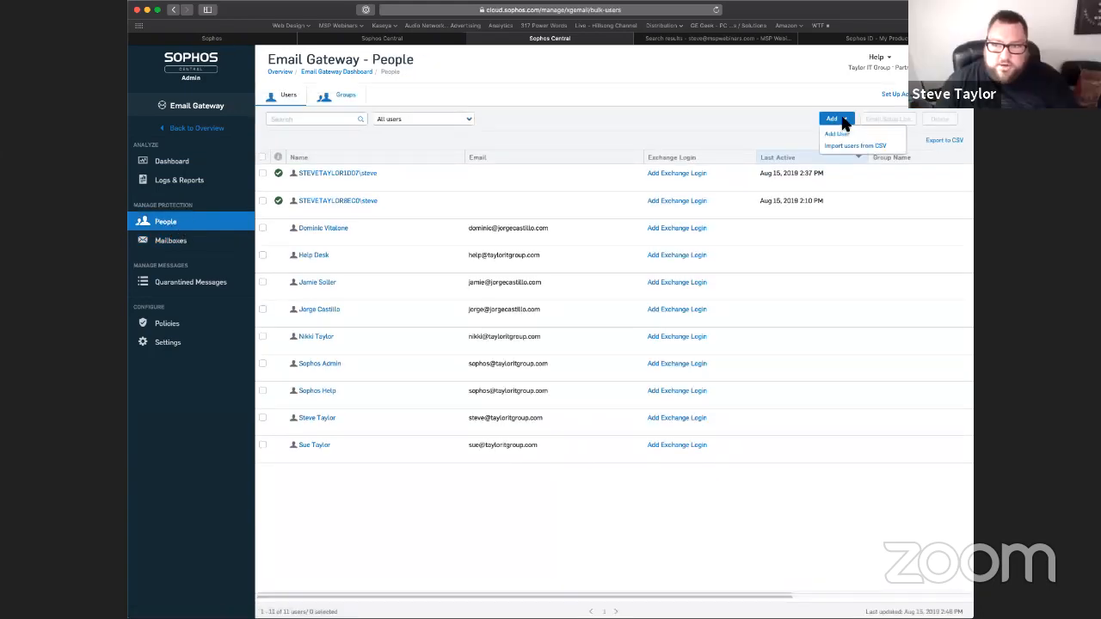
pyautogui.click(839, 146)
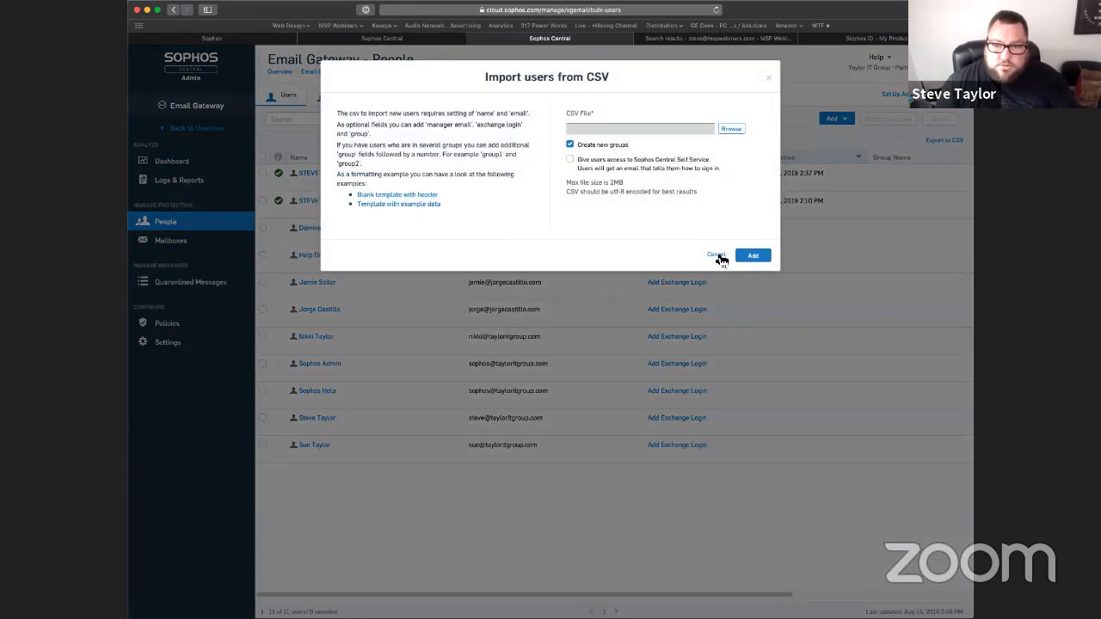
pyautogui.click(717, 254)
# Step: Start adding a user from the People list, with the name Sophos DARN IT and the Super Admin role
pyautogui.click(835, 118)
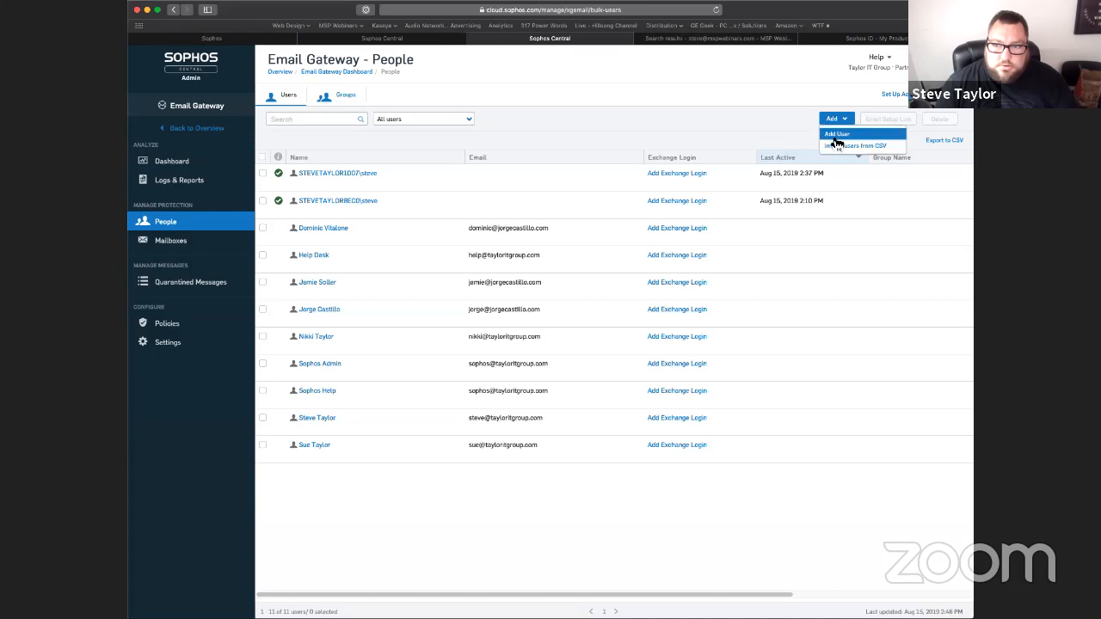
pyautogui.click(833, 134)
pyautogui.click(350, 123)
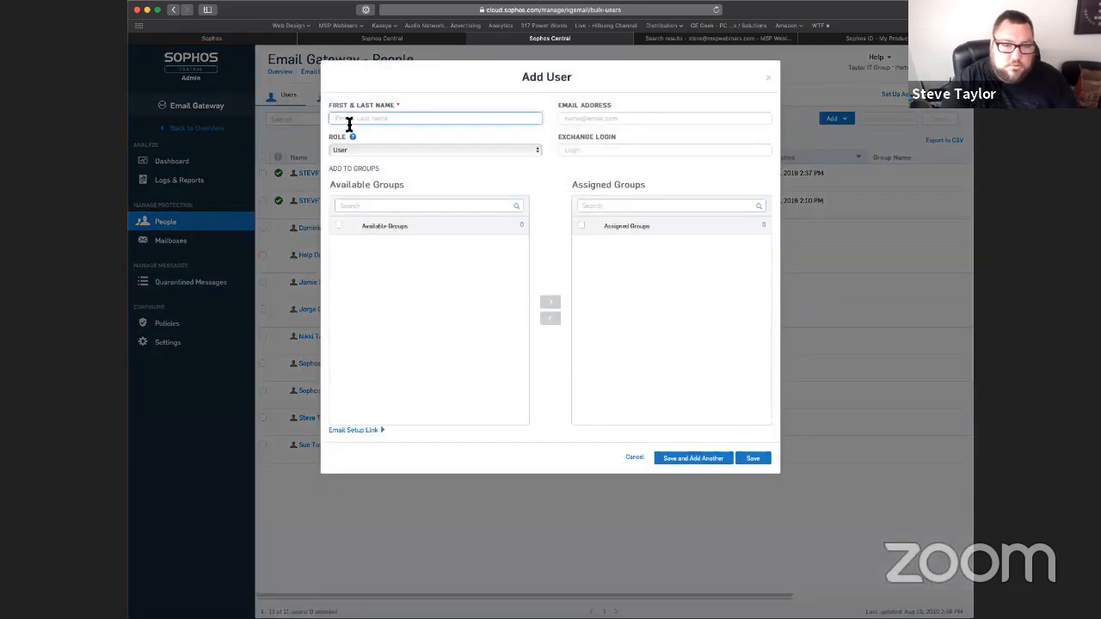
pyautogui.write('Sophos DARN IT')
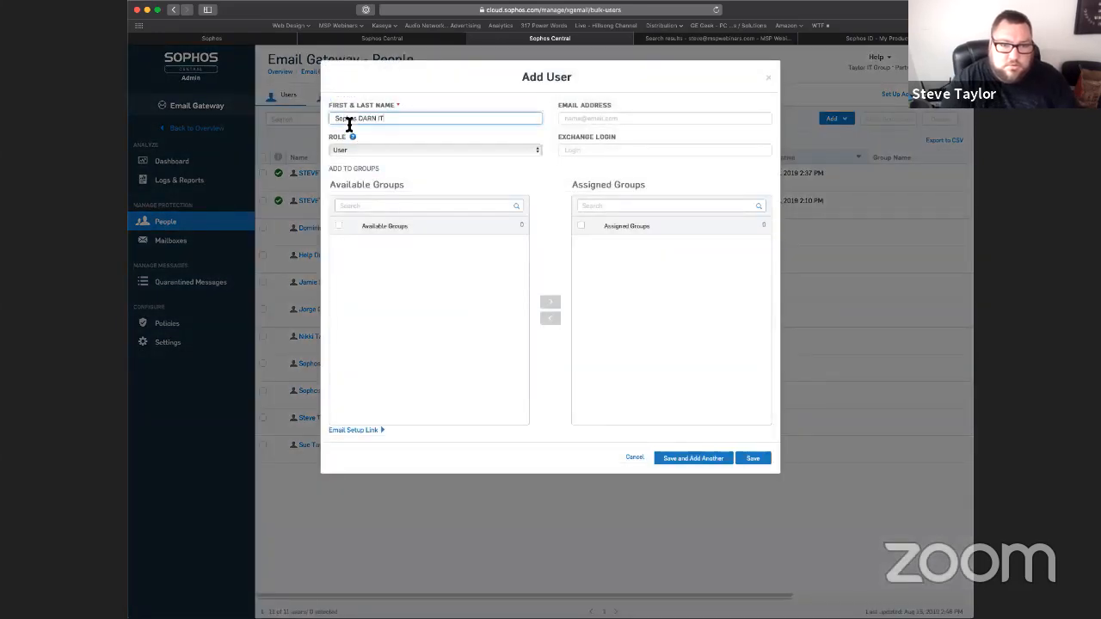
pyautogui.press('Tab')
pyautogui.press('Tab')
pyautogui.hotkey('shift', 'Tab')
pyautogui.press('s')
pyautogui.press('Tab')
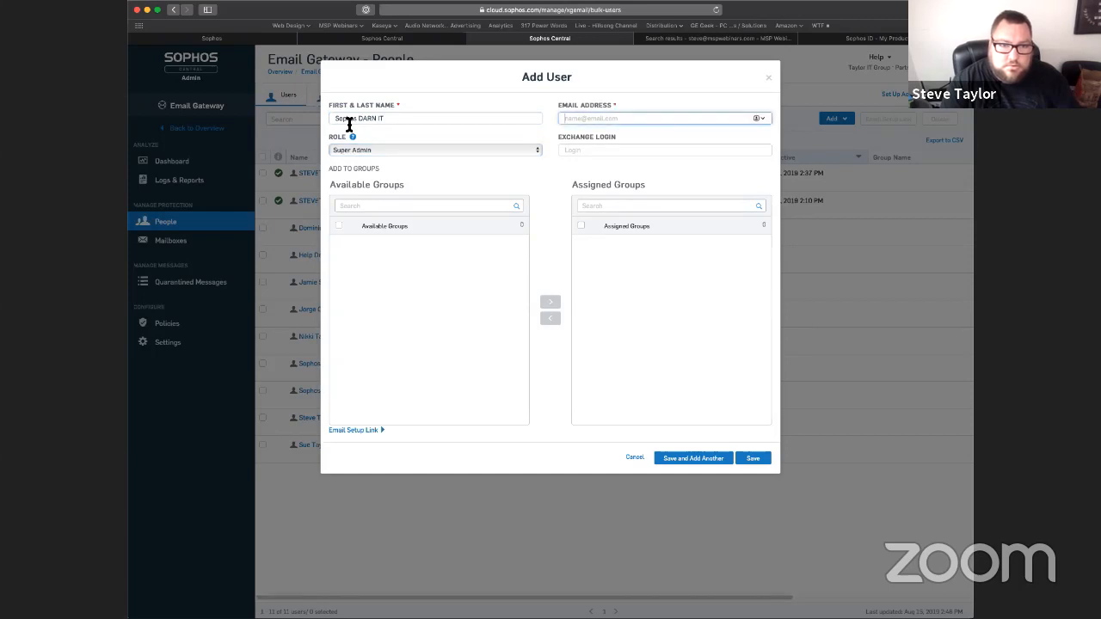
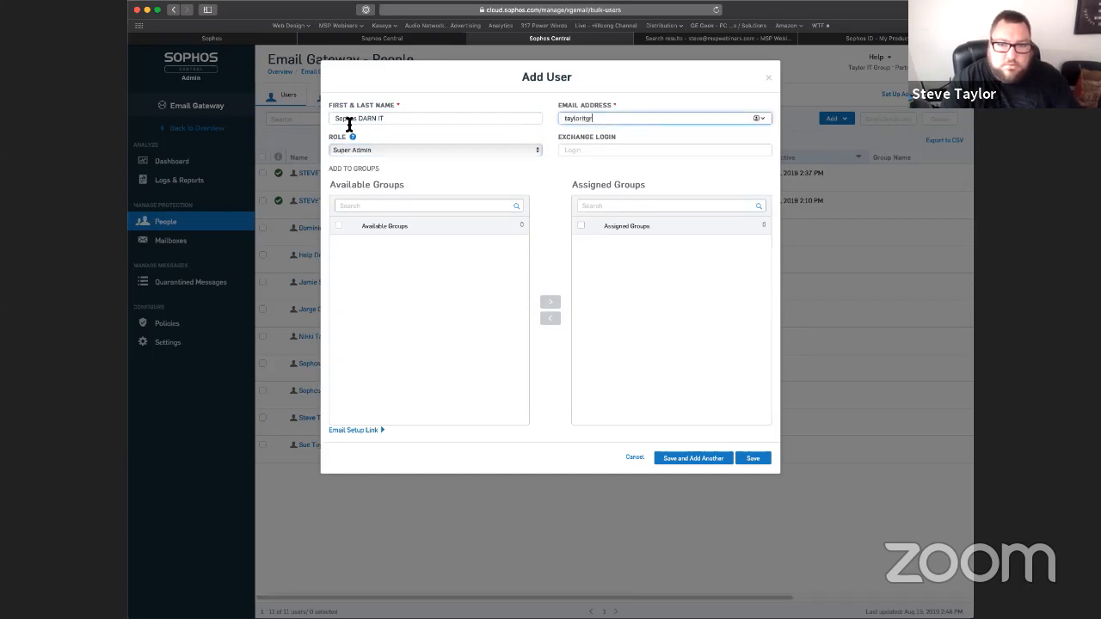
# Step: Enter the Sophos DARN IT user's e-mail address, save the new user and open its summary page
pyautogui.press('Tab')
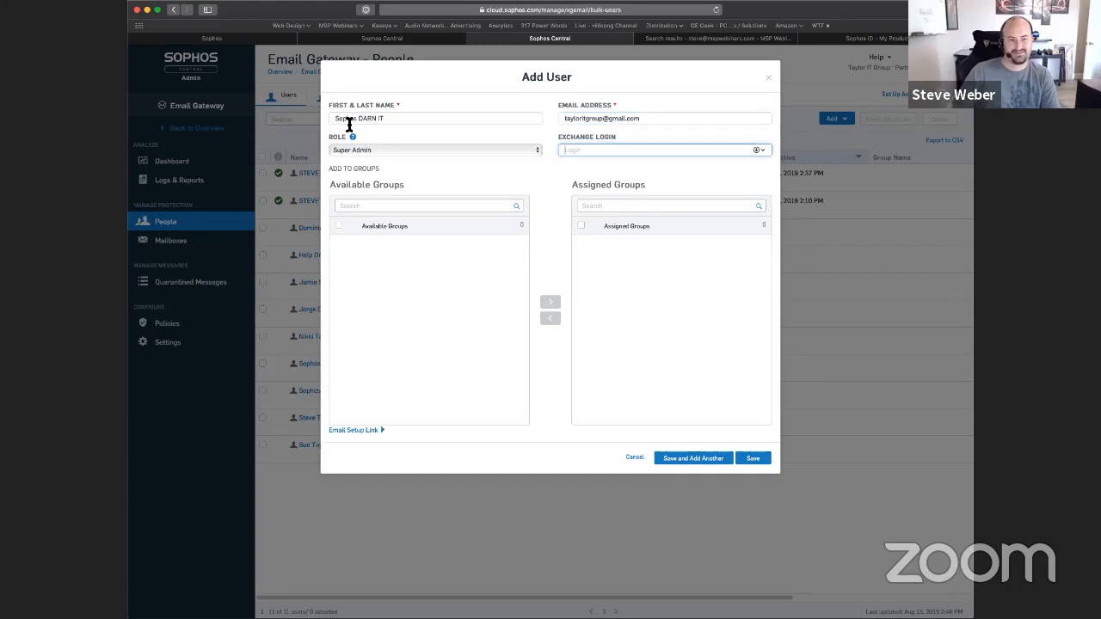
pyautogui.click(755, 461)
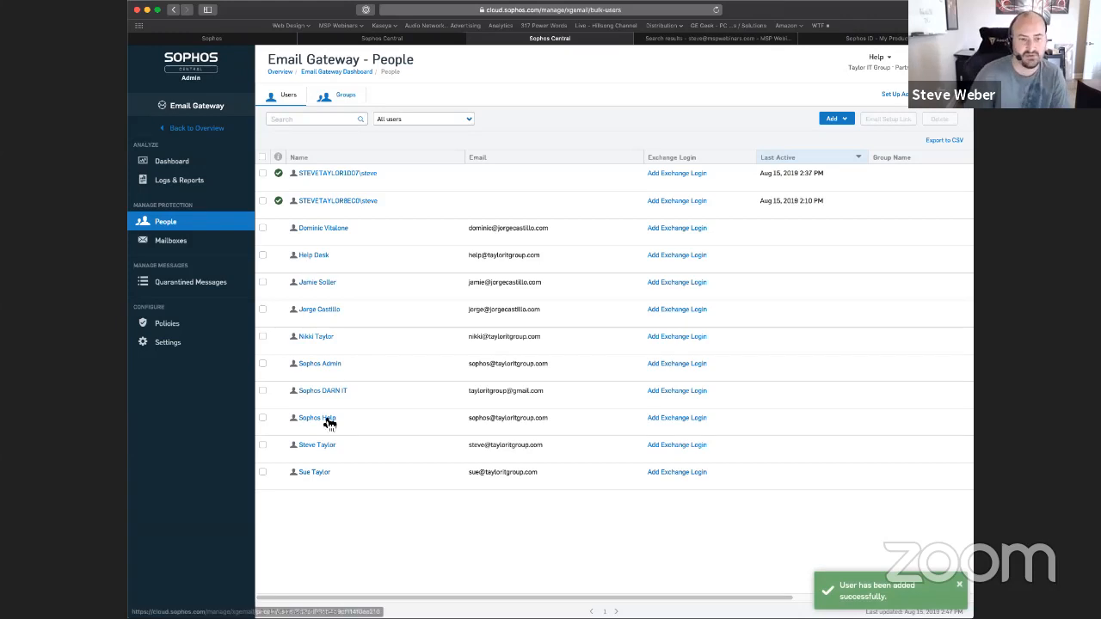
pyautogui.click(314, 392)
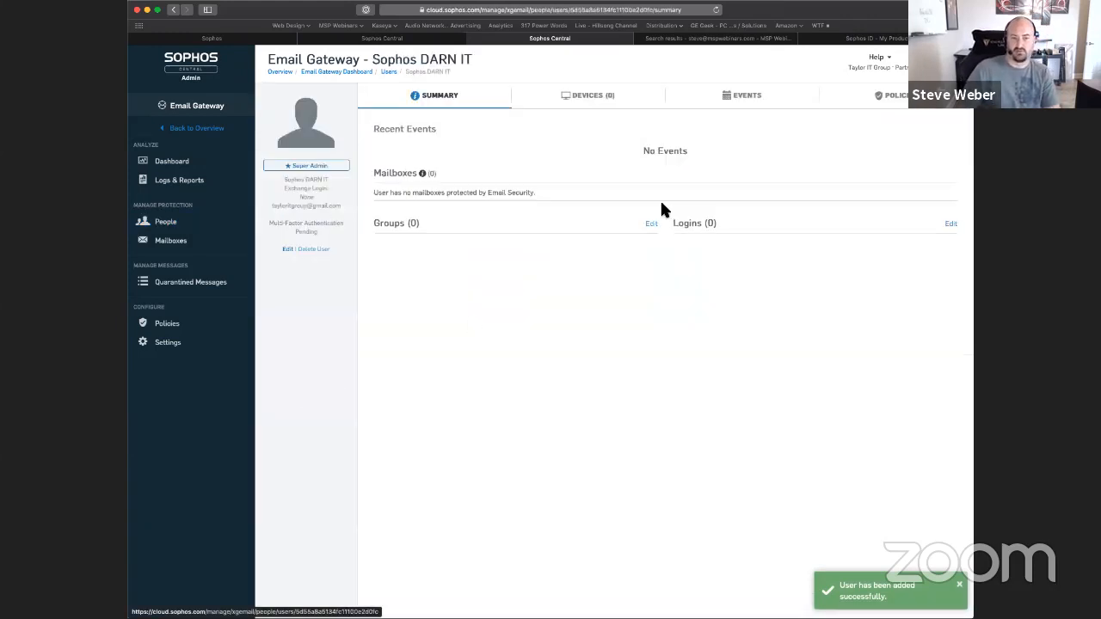
# Step: Review the Sophos DARN IT user's edit form without changes and check Gmail for the Sophos Central welcome message
pyautogui.click(287, 250)
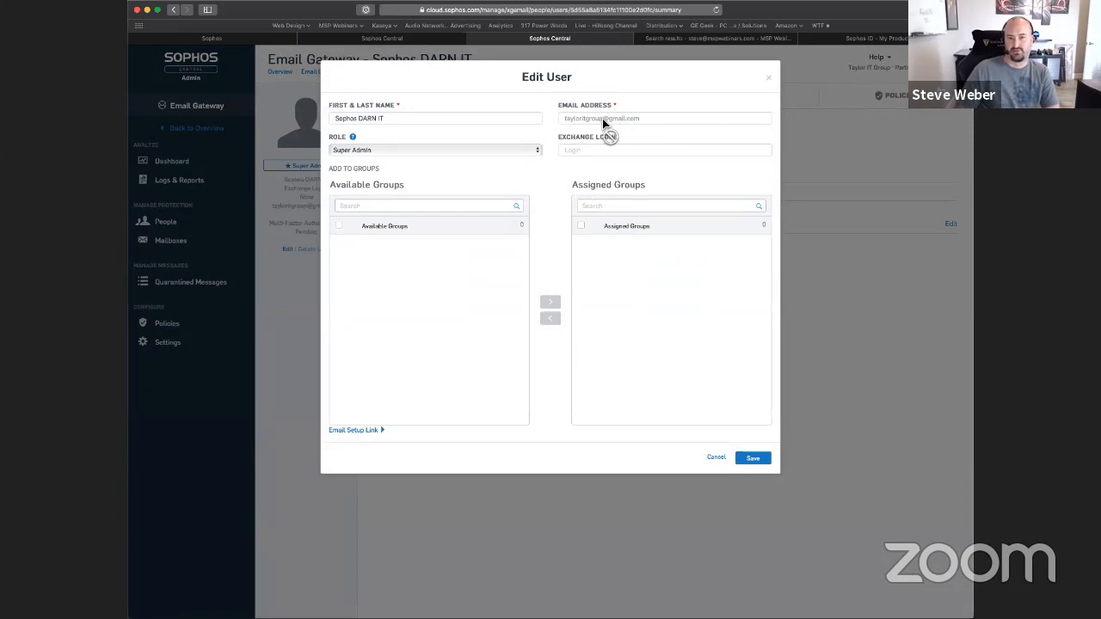
pyautogui.click(717, 459)
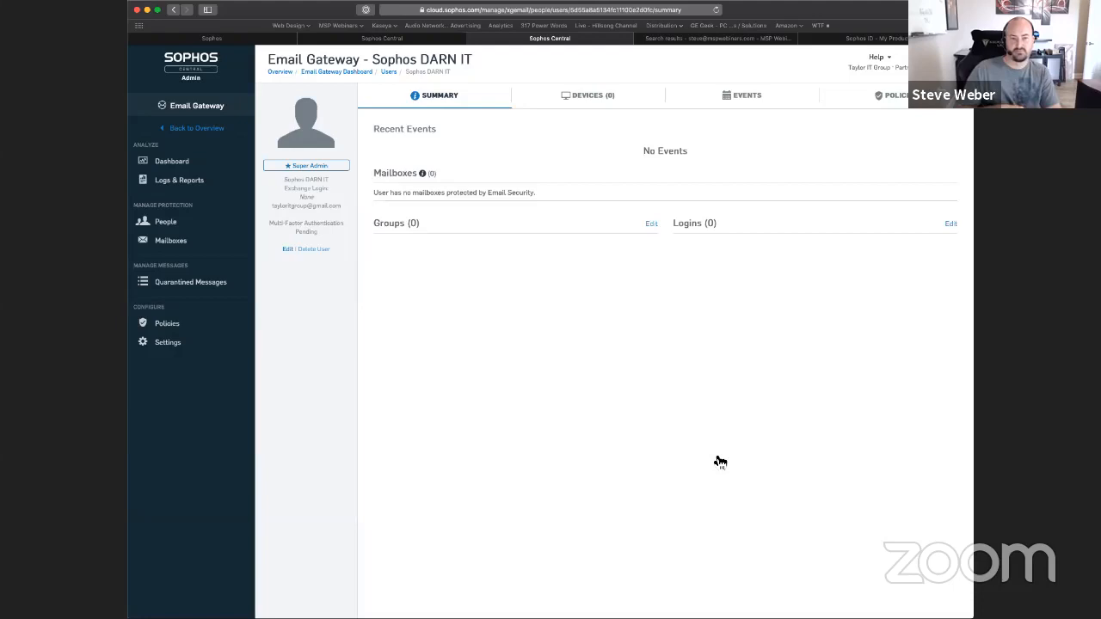
pyautogui.hotkey('ctrl', 'Tab')
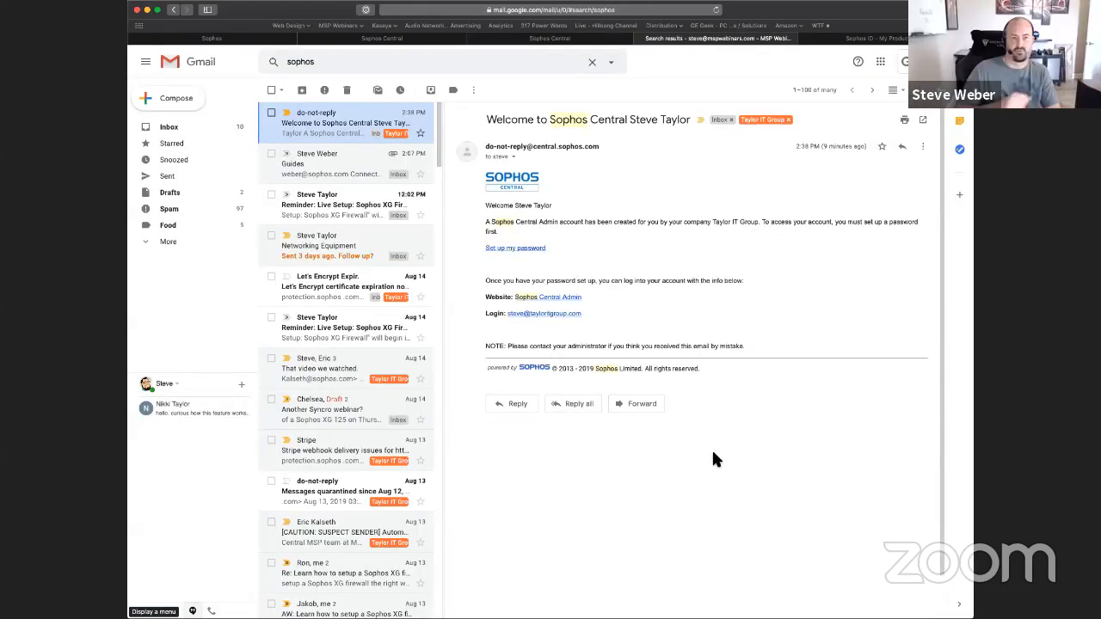
pyautogui.hotkey('ctrl', 'shift', 'Tab')
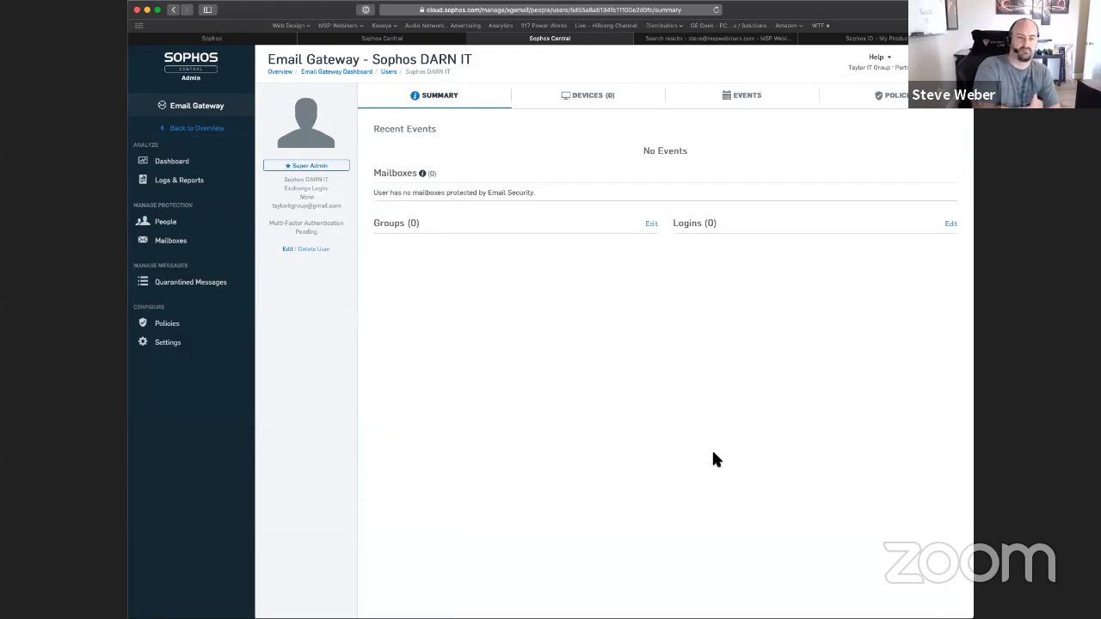
pyautogui.hotkey('ctrl', 't')
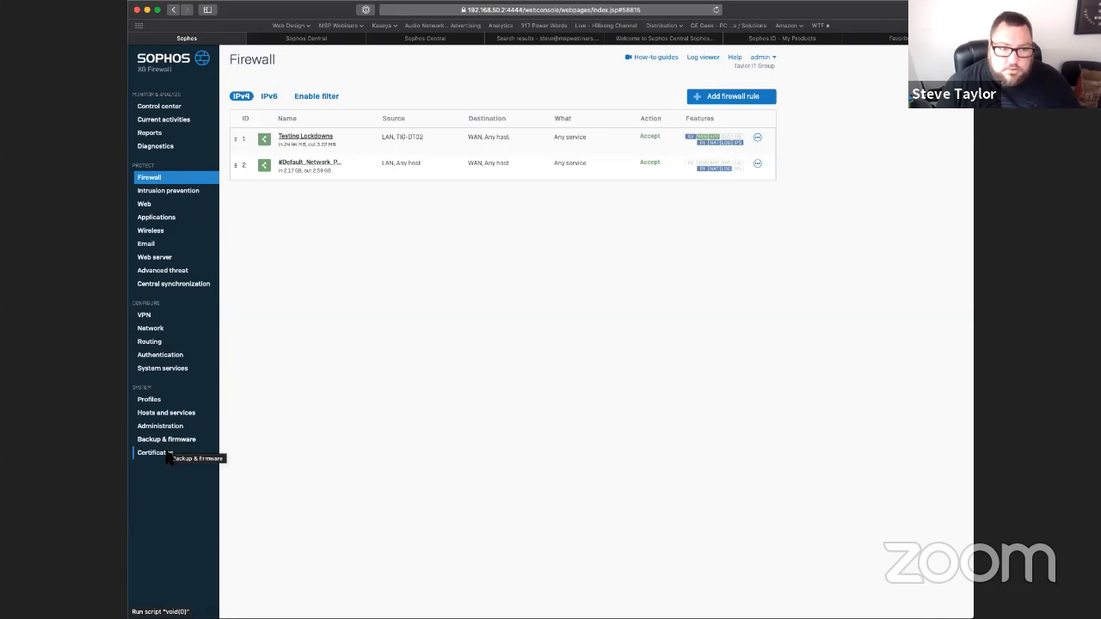
# Step: Register the XG Firewall with Sophos Central from Central synchronization, entering the admin account's e-mail address and password
pyautogui.click(199, 287)
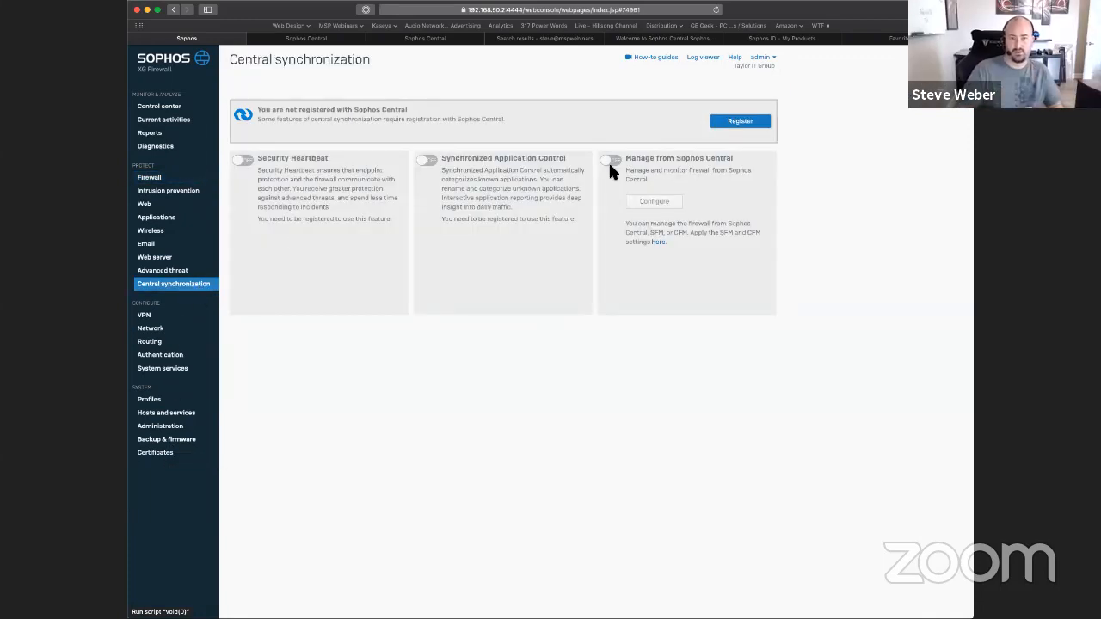
pyautogui.click(759, 123)
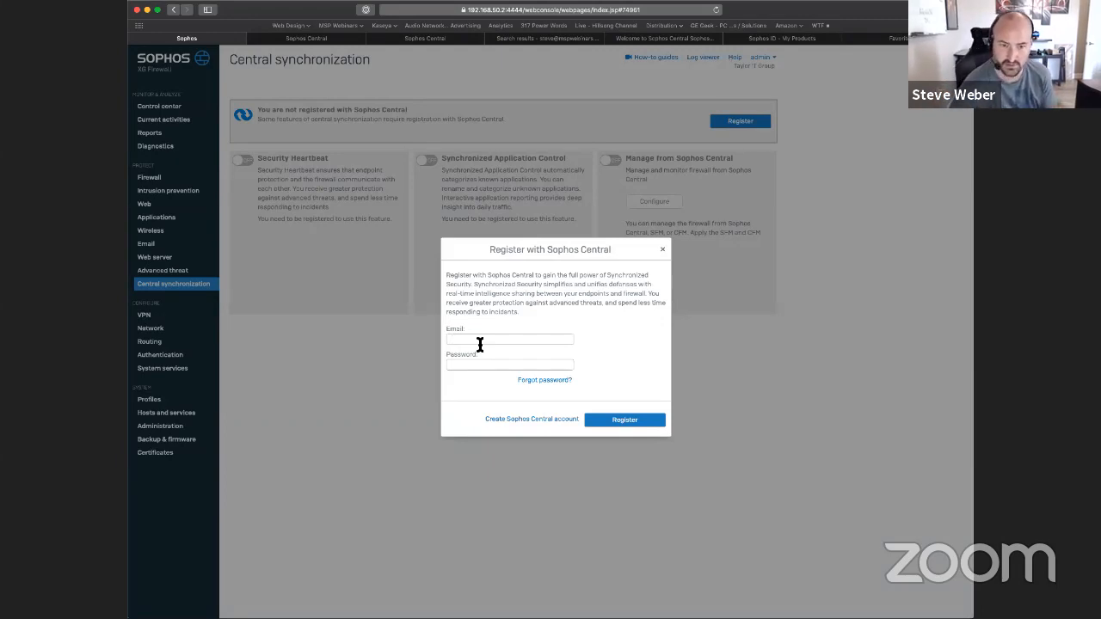
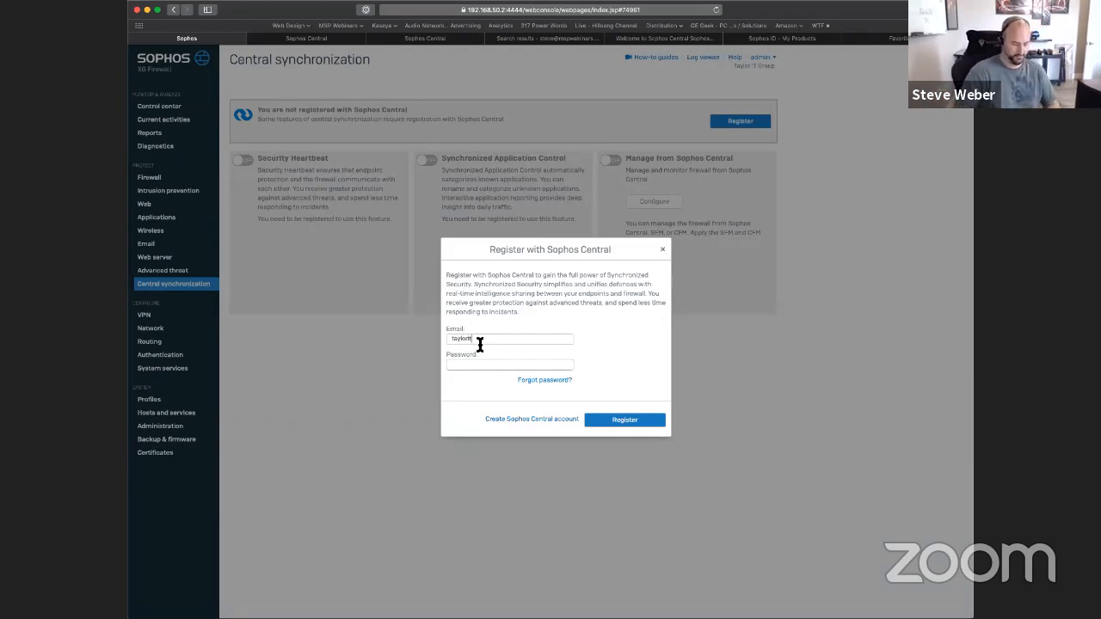
pyautogui.press('Tab')
pyautogui.write('********')
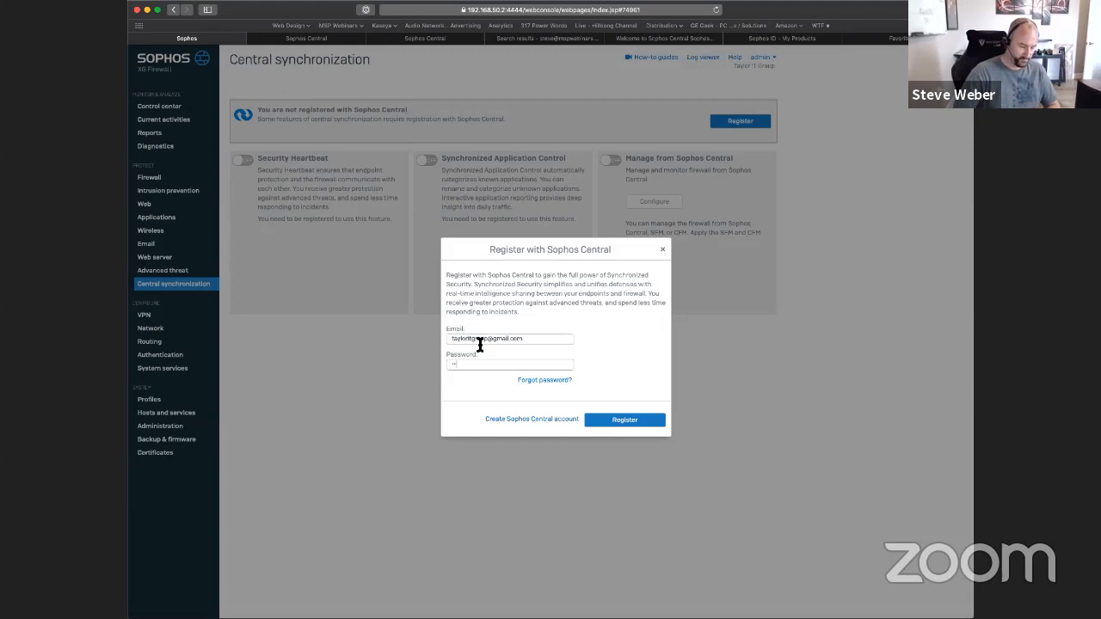
pyautogui.press('Return')
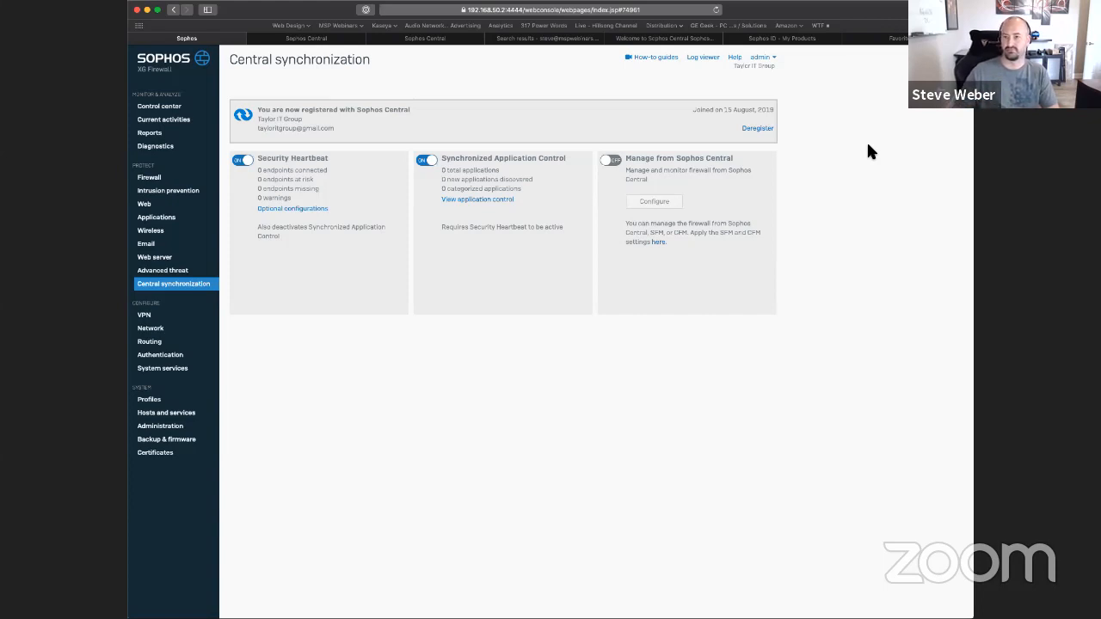
# Step: Enable Manage from Sophos Central on the firewall, keeping configuration backups sent to Sophos Central, and recheck the setting
pyautogui.click(611, 162)
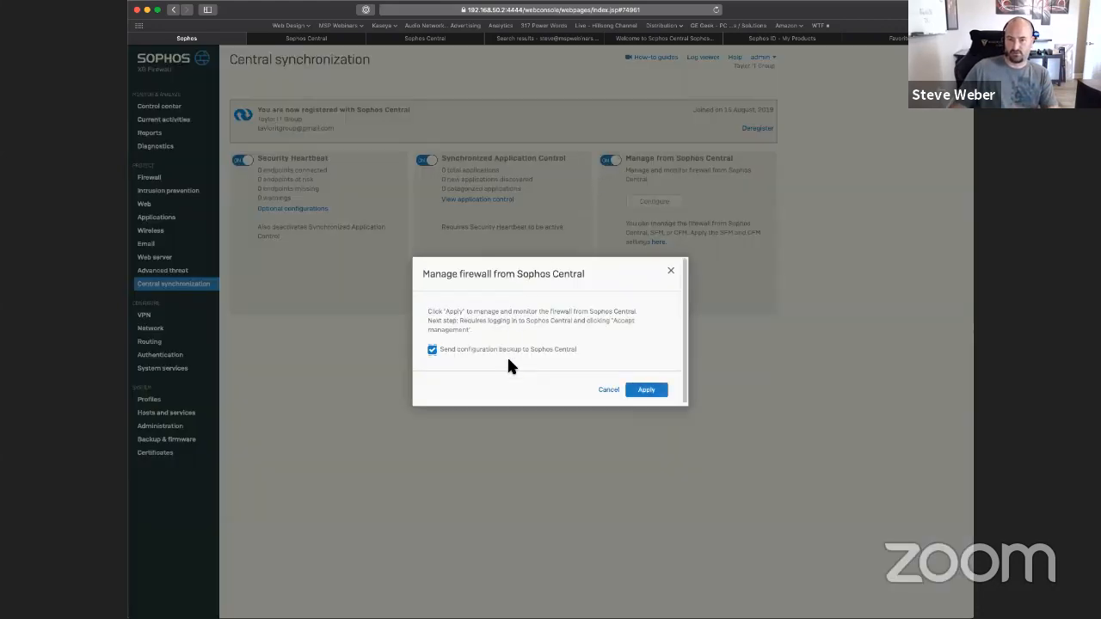
pyautogui.click(657, 393)
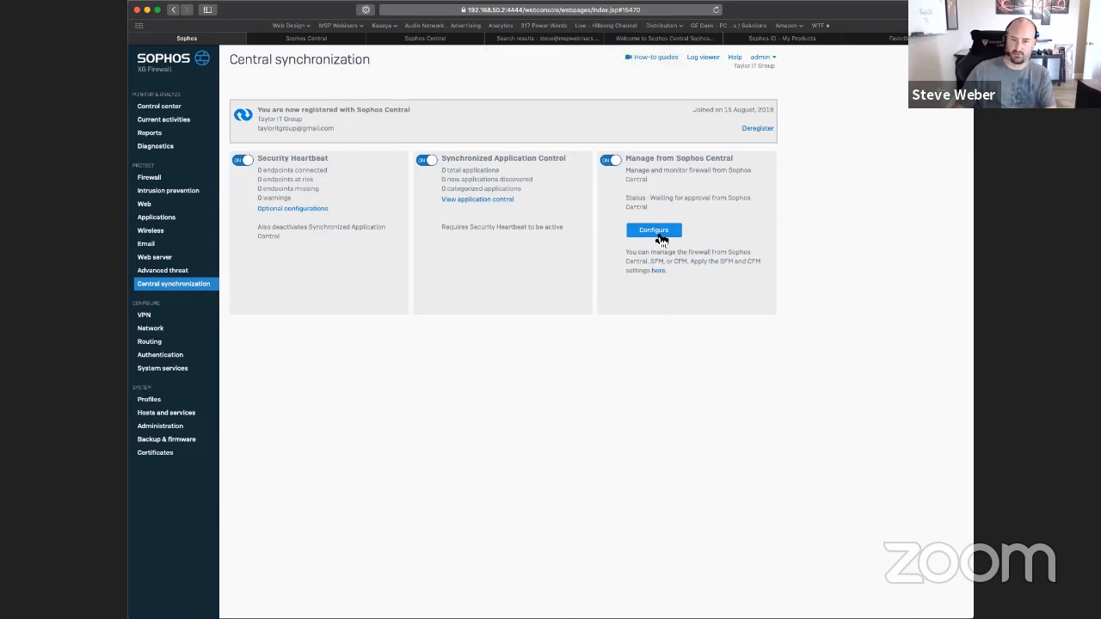
pyautogui.click(658, 234)
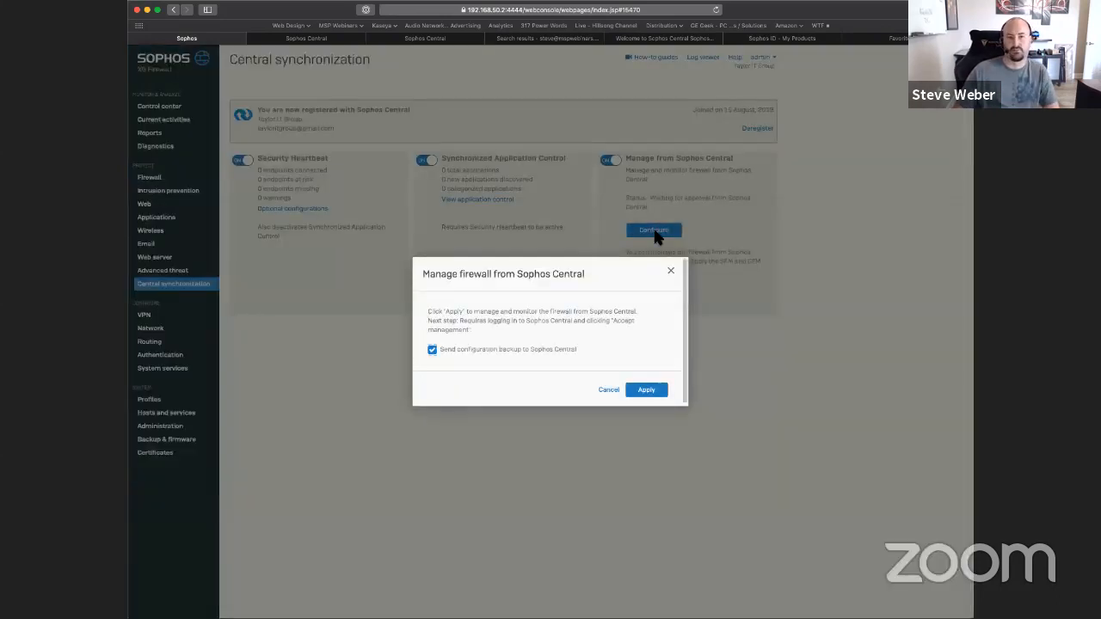
pyautogui.click(609, 391)
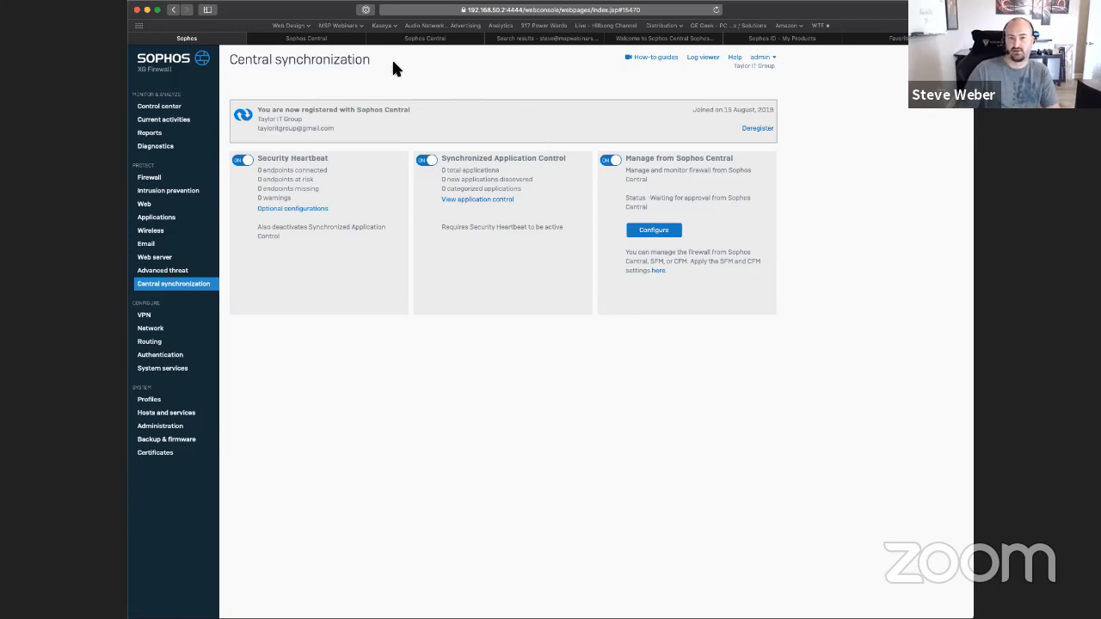
# Step: Switch to Sophos Central and accept services for the pending firewall in the Firewall Management firewalls list
pyautogui.click(449, 39)
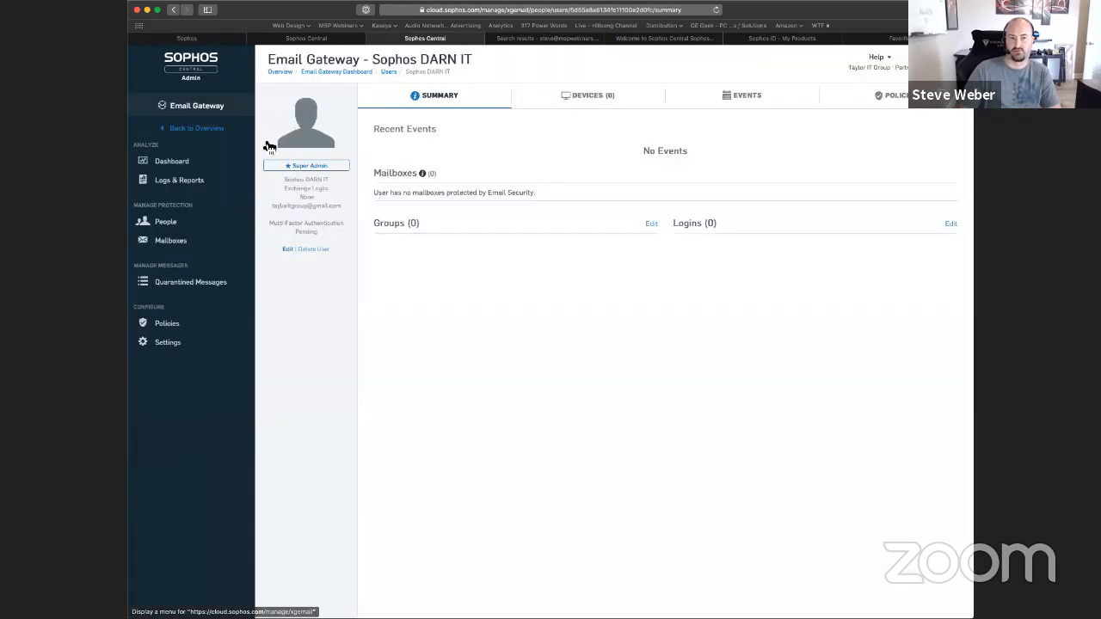
pyautogui.click(197, 131)
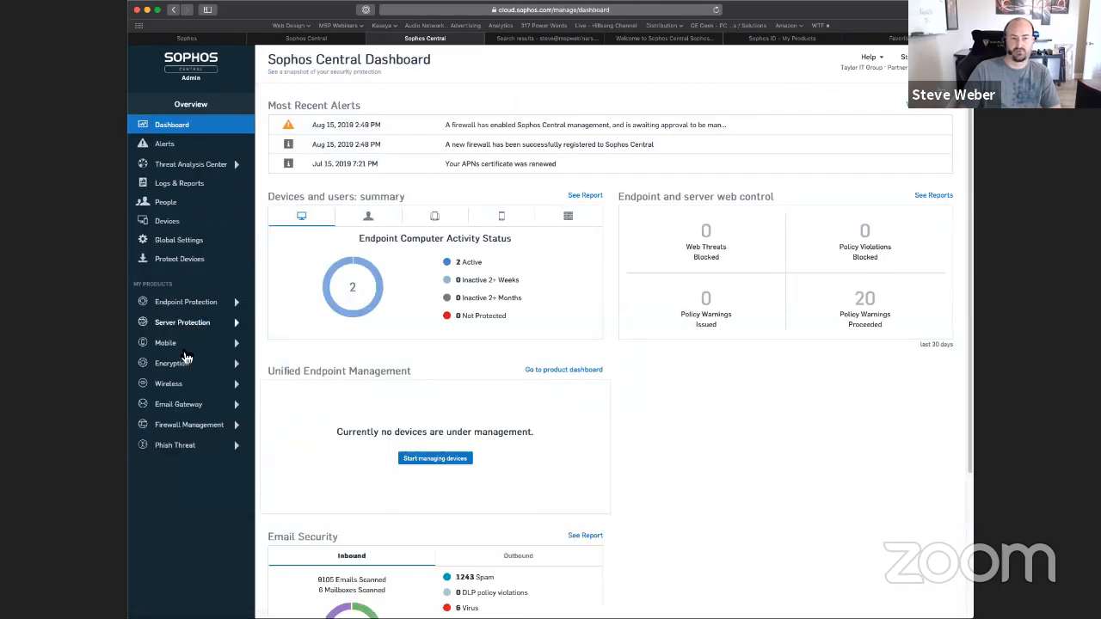
pyautogui.click(174, 445)
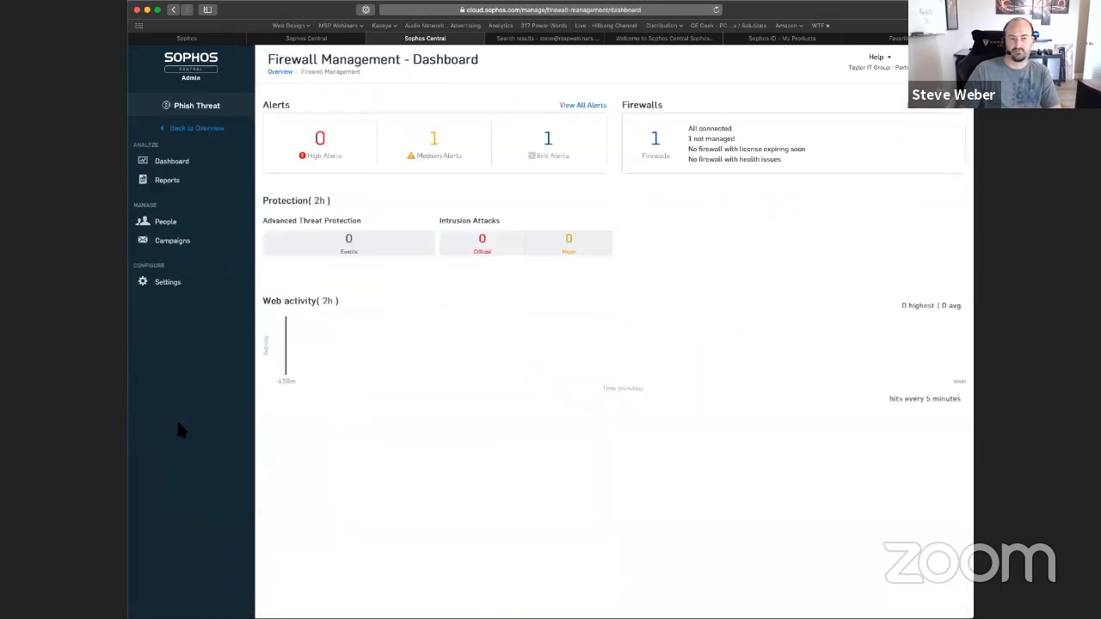
pyautogui.click(185, 129)
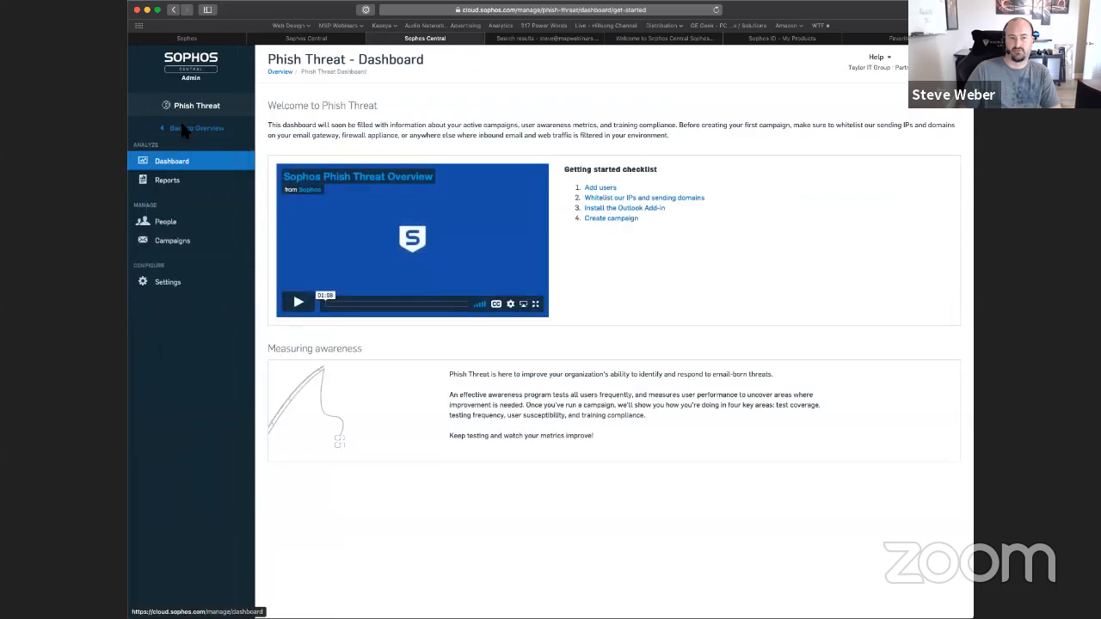
pyautogui.click(168, 427)
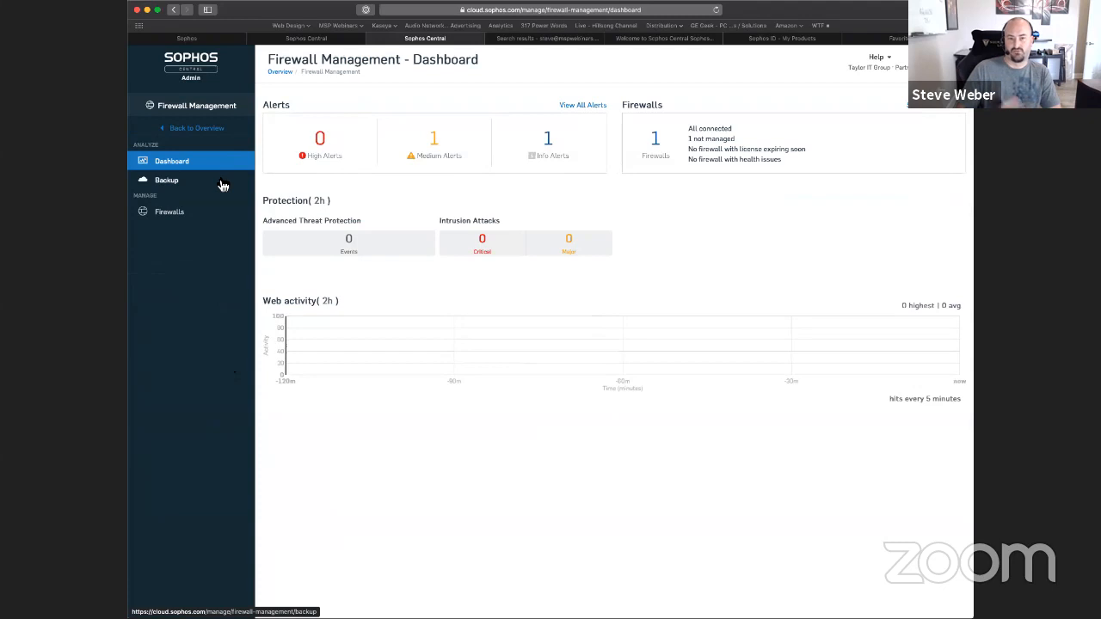
pyautogui.click(162, 215)
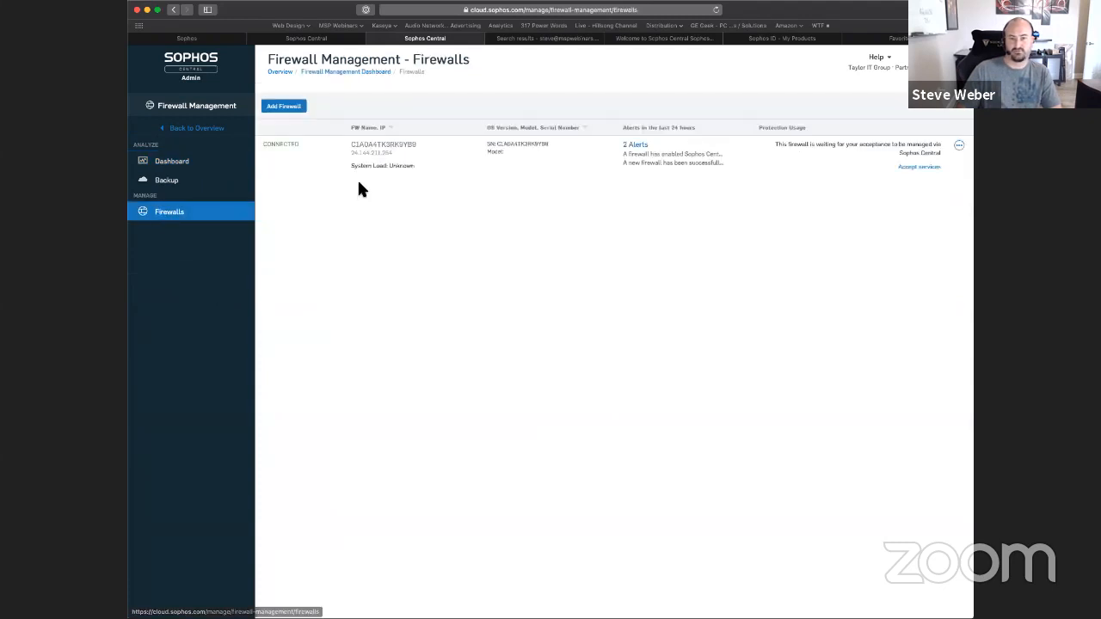
pyautogui.click(917, 169)
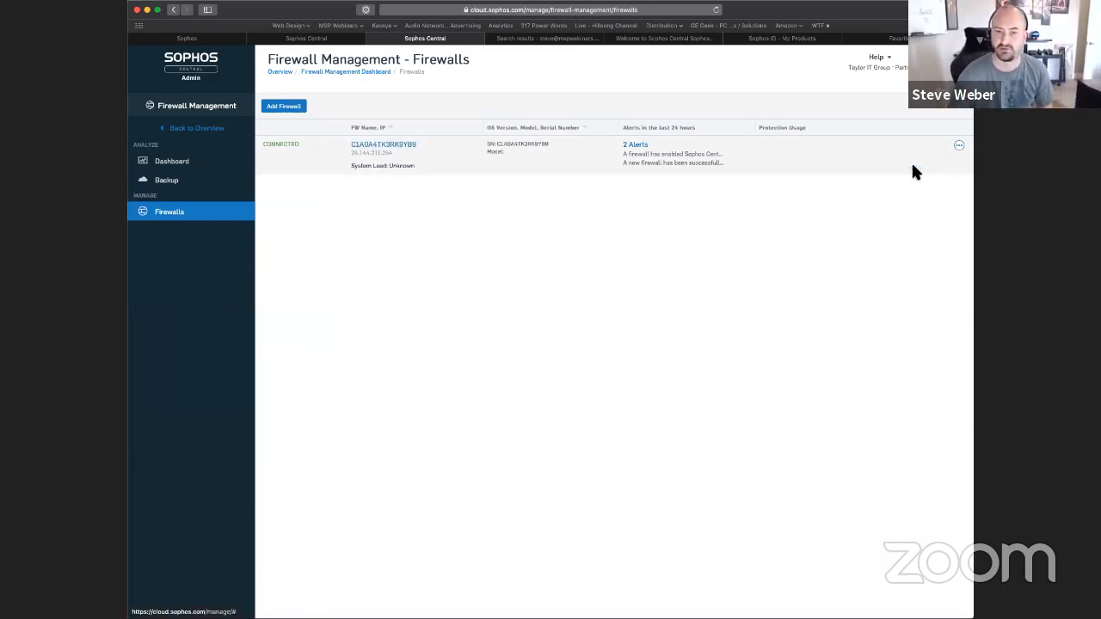
# Step: Open the connected firewall's remote management, check the partner Firewall Customers page, and return to the firewalls list
pyautogui.click(381, 148)
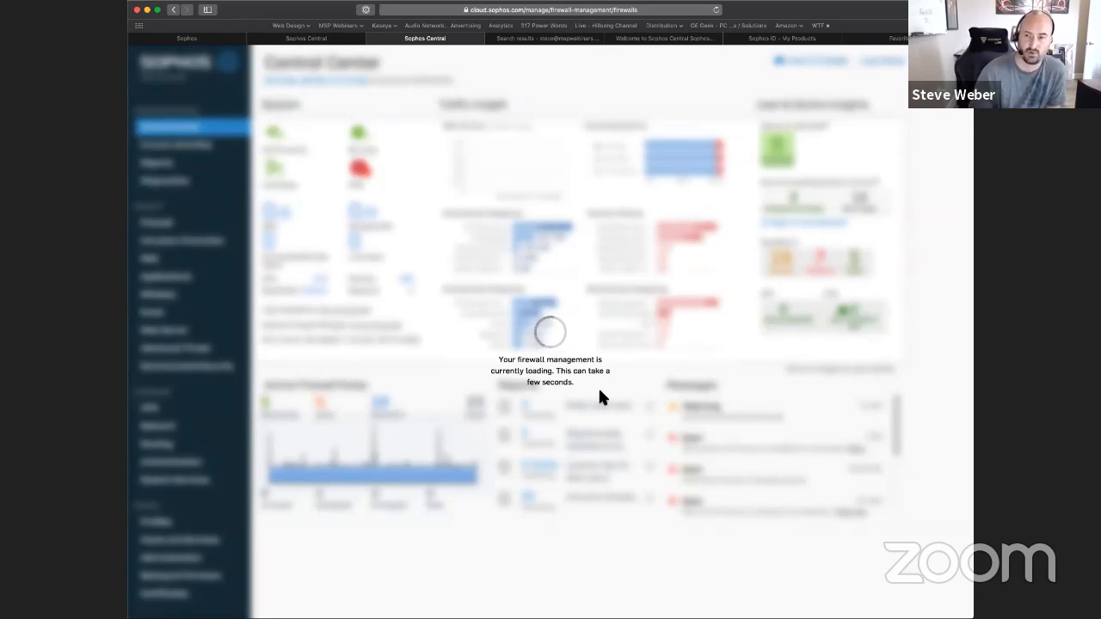
pyautogui.press('super+Tab')
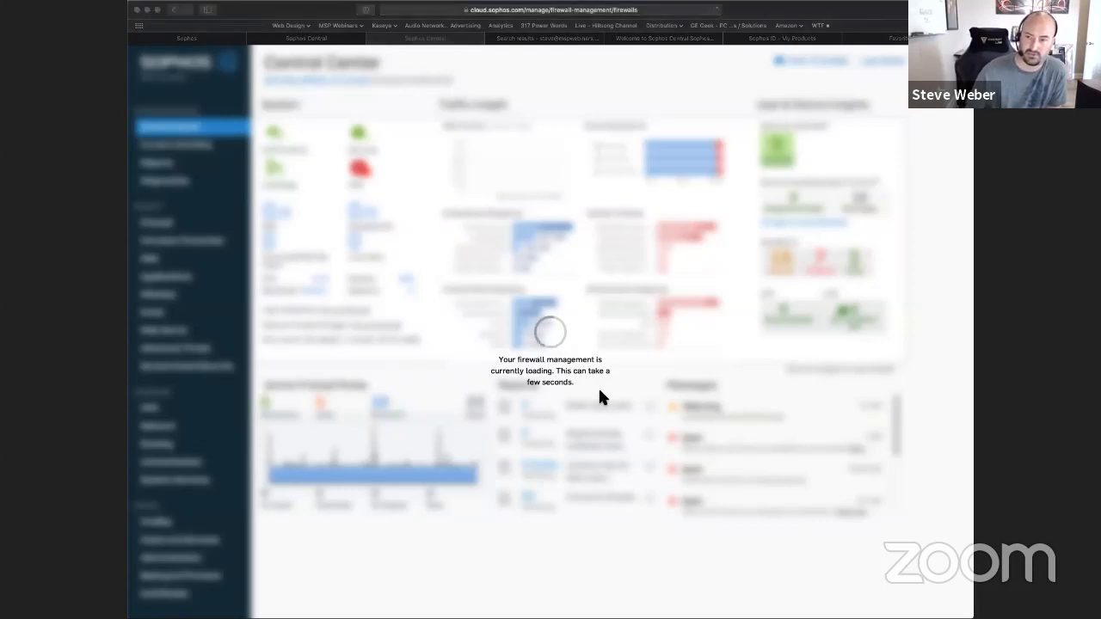
pyautogui.click(232, 444)
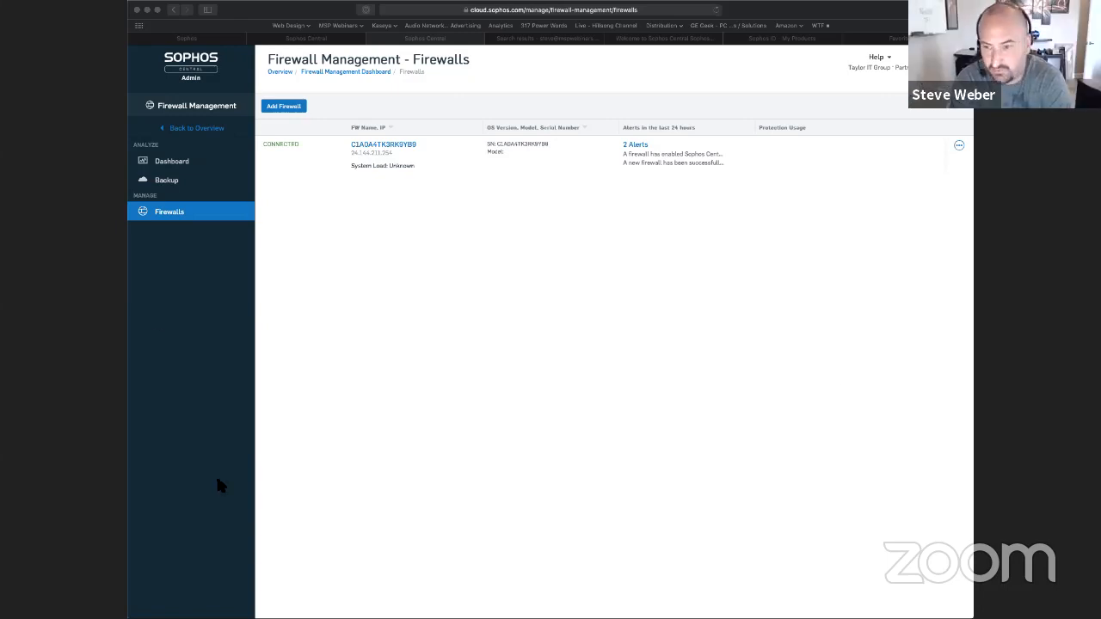
pyautogui.click(230, 533)
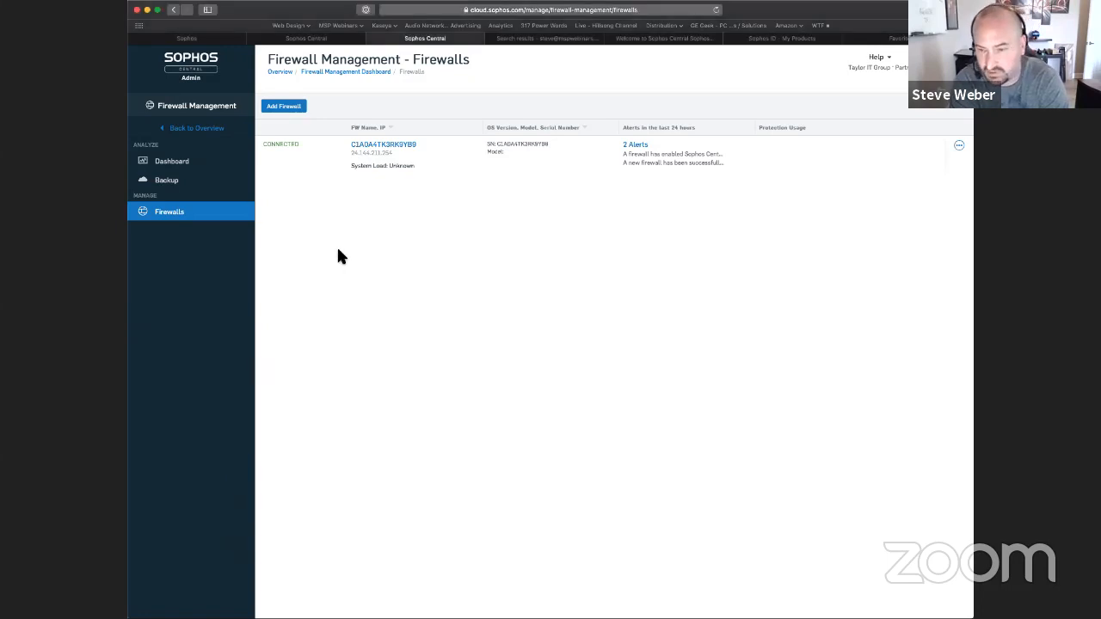
pyautogui.click(283, 43)
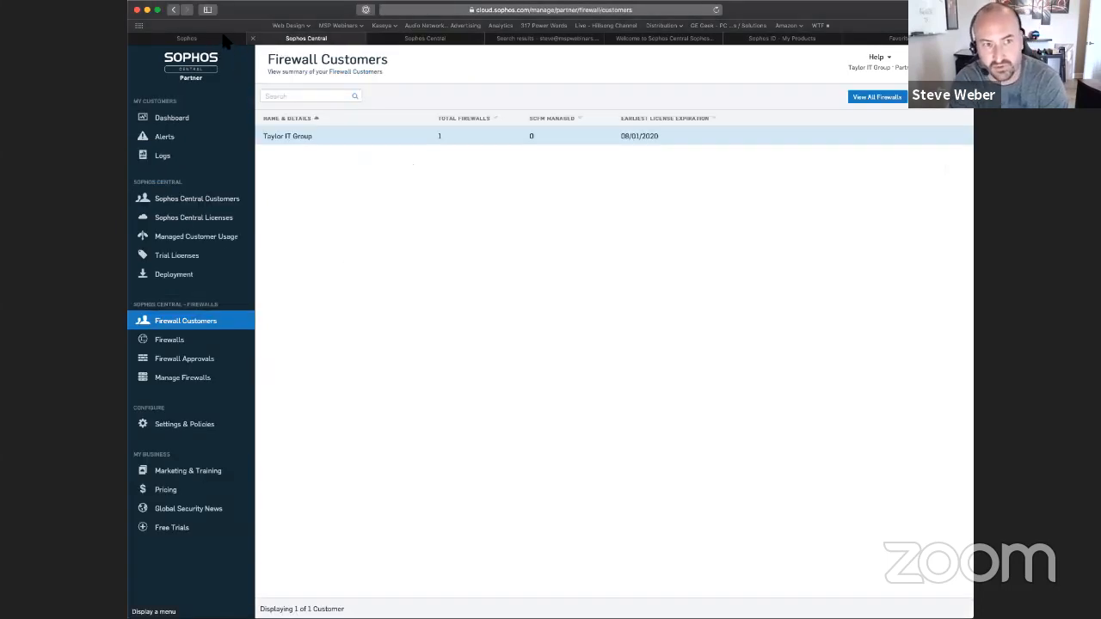
pyautogui.click(427, 38)
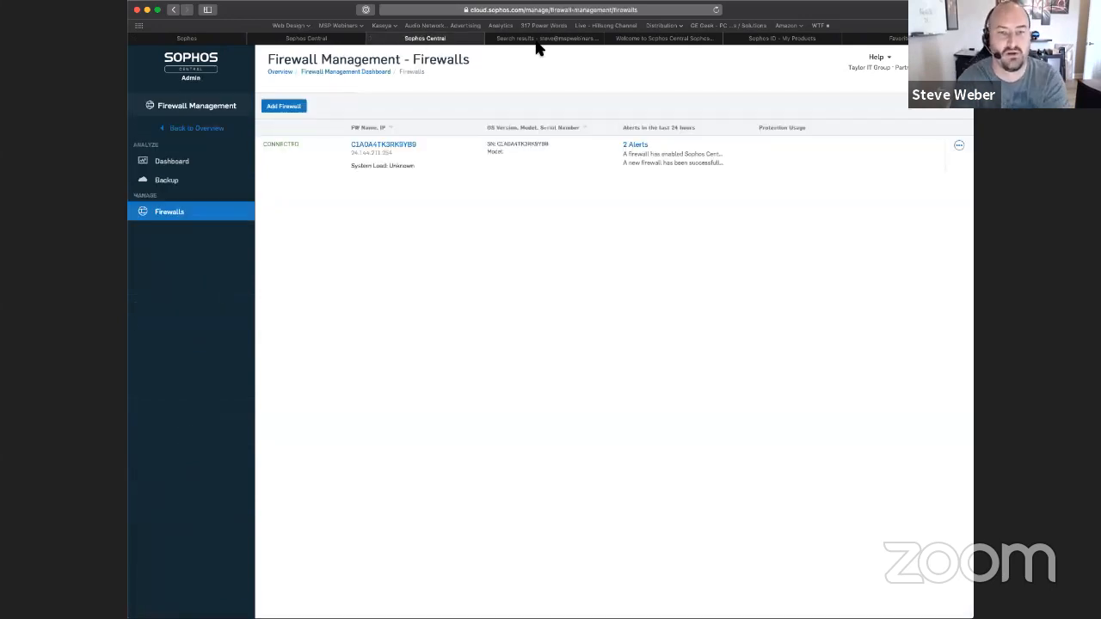
# Step: Rename the connected firewall in Sophos Central as Friendly
pyautogui.click(960, 147)
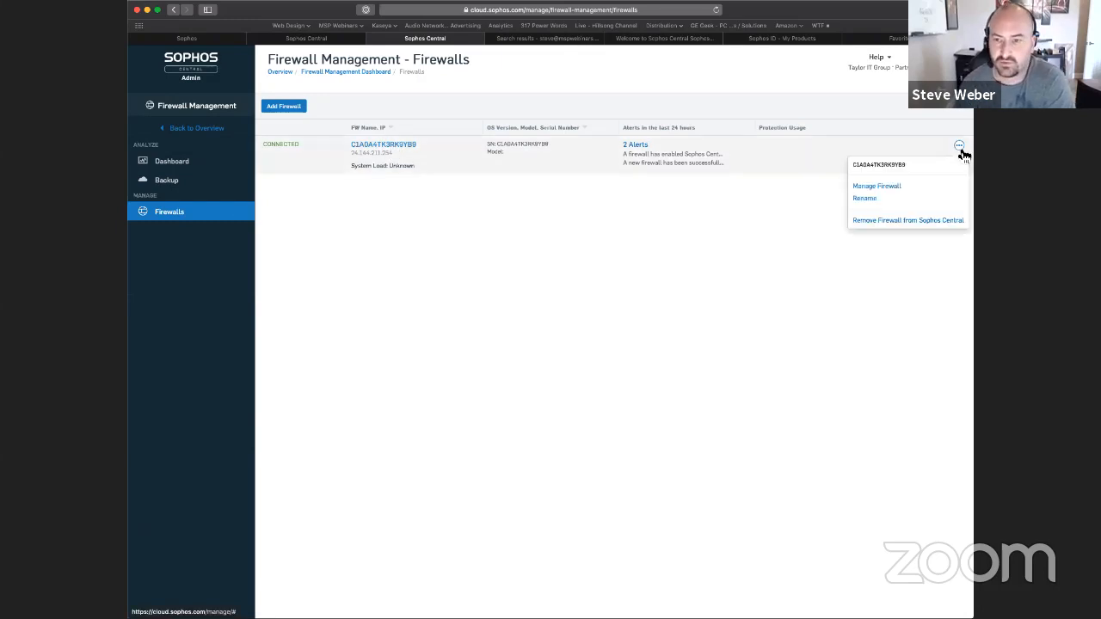
pyautogui.click(865, 198)
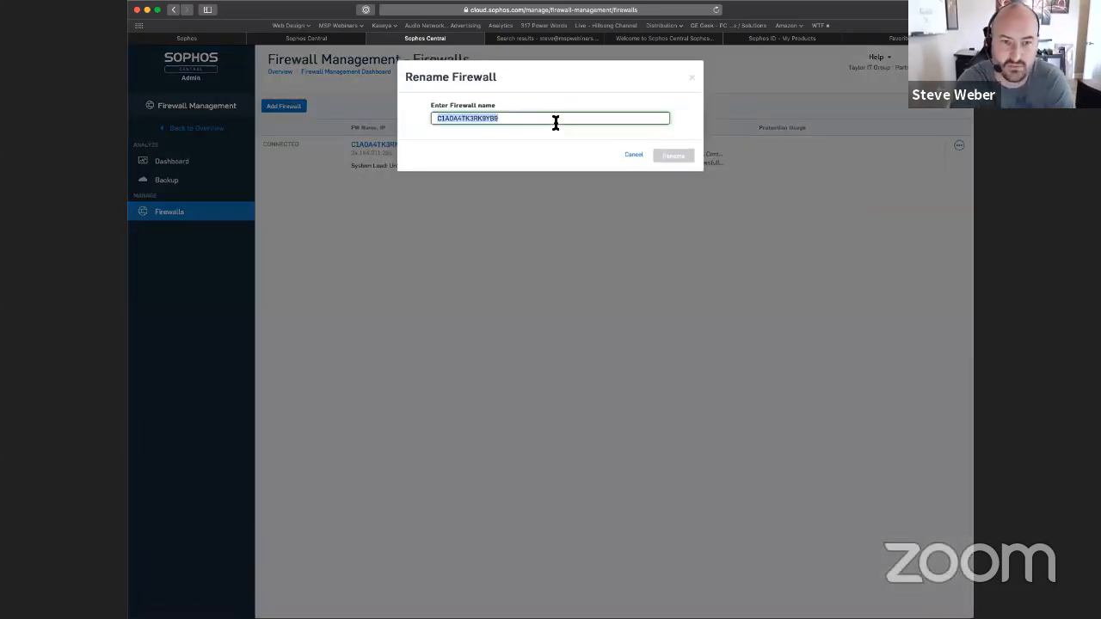
pyautogui.write('Friendly')
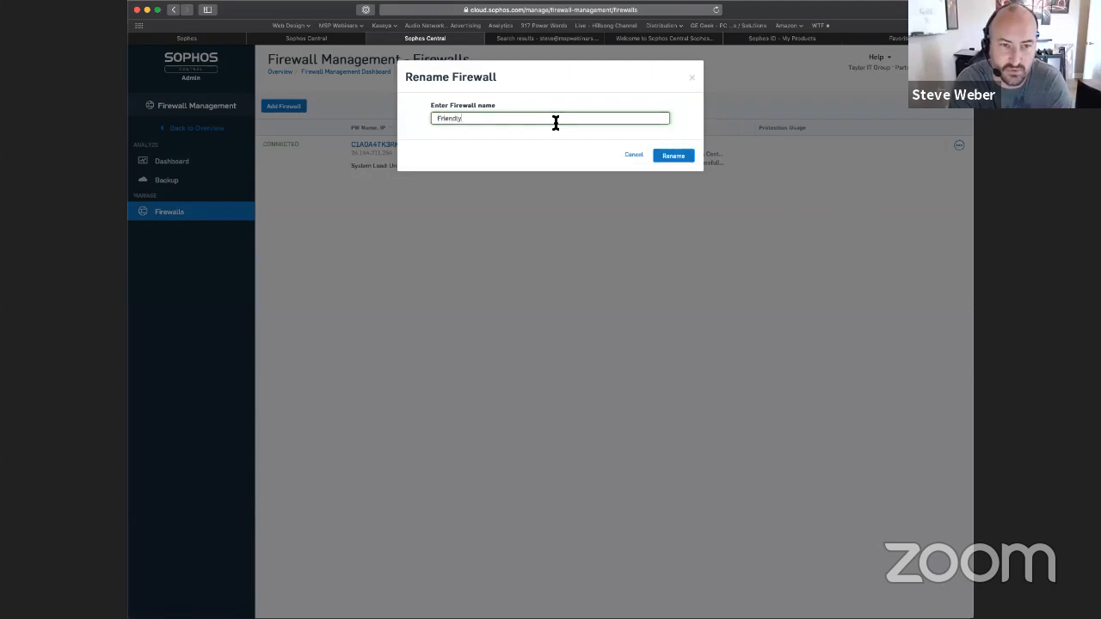
pyautogui.click(679, 156)
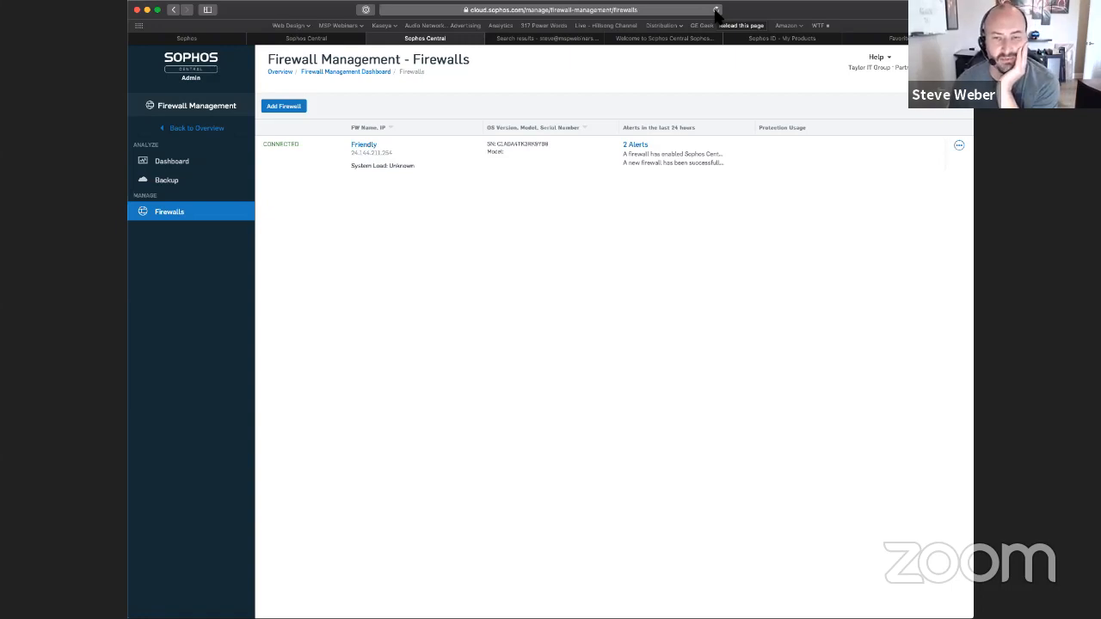
# Step: Schedule weekly Sunday backups for the connected firewall in Sophos Central's firewall backup settings and save the schedule
pyautogui.click(207, 191)
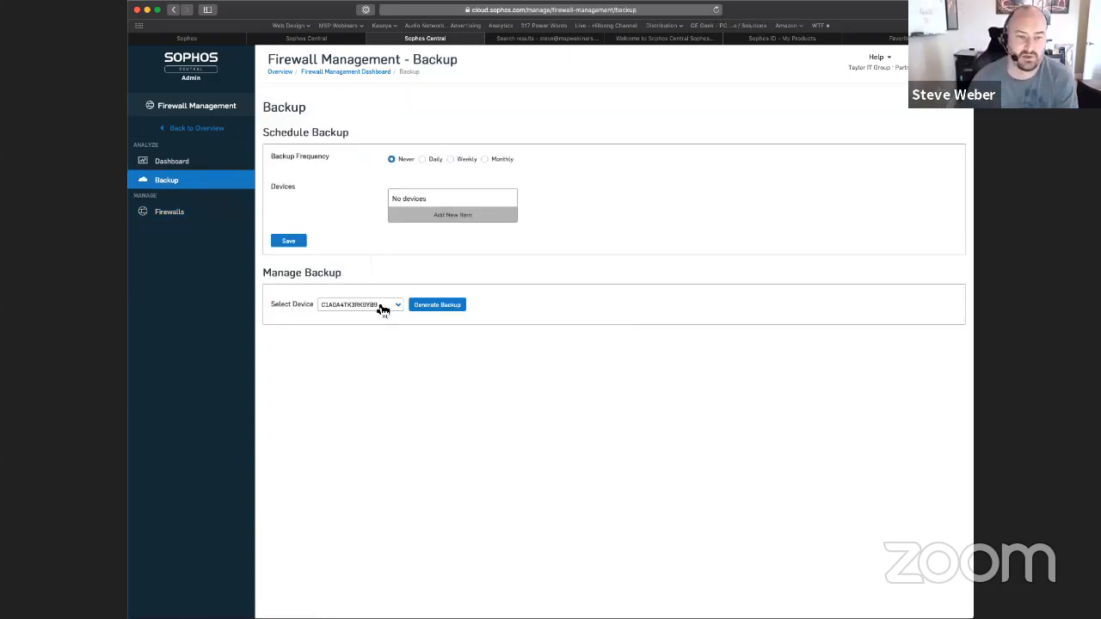
pyautogui.click(453, 163)
pyautogui.click(426, 175)
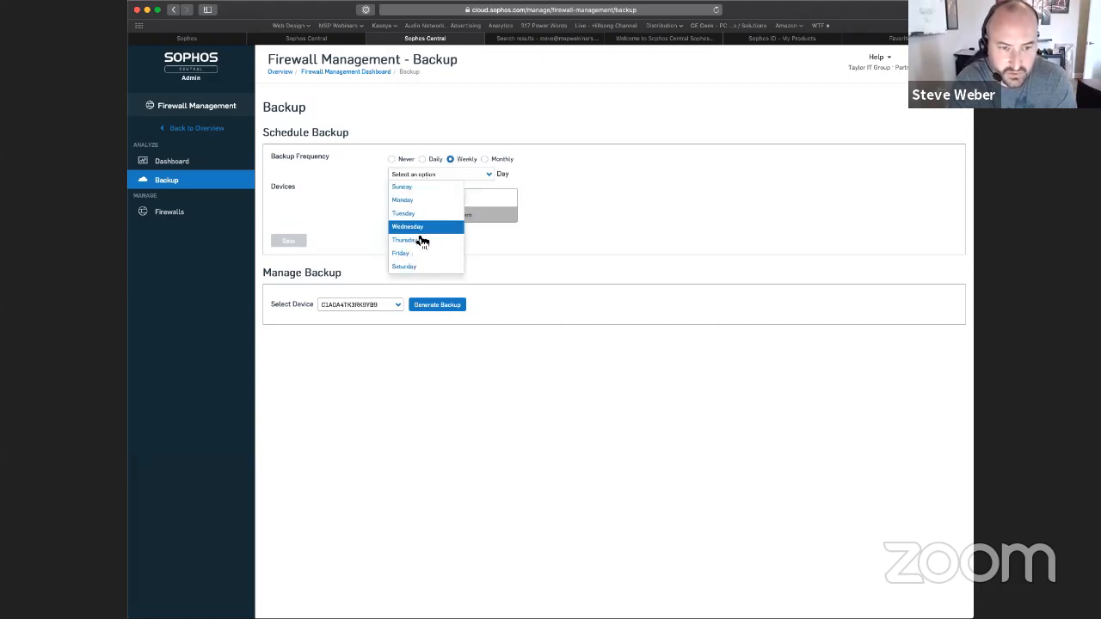
pyautogui.click(419, 188)
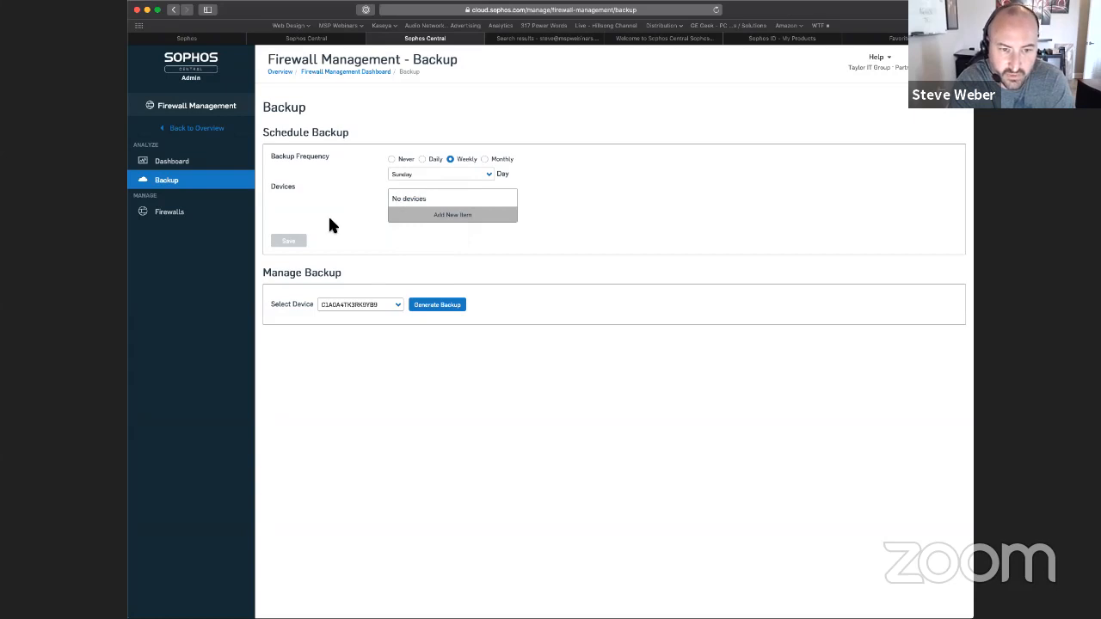
pyautogui.click(447, 217)
pyautogui.click(679, 155)
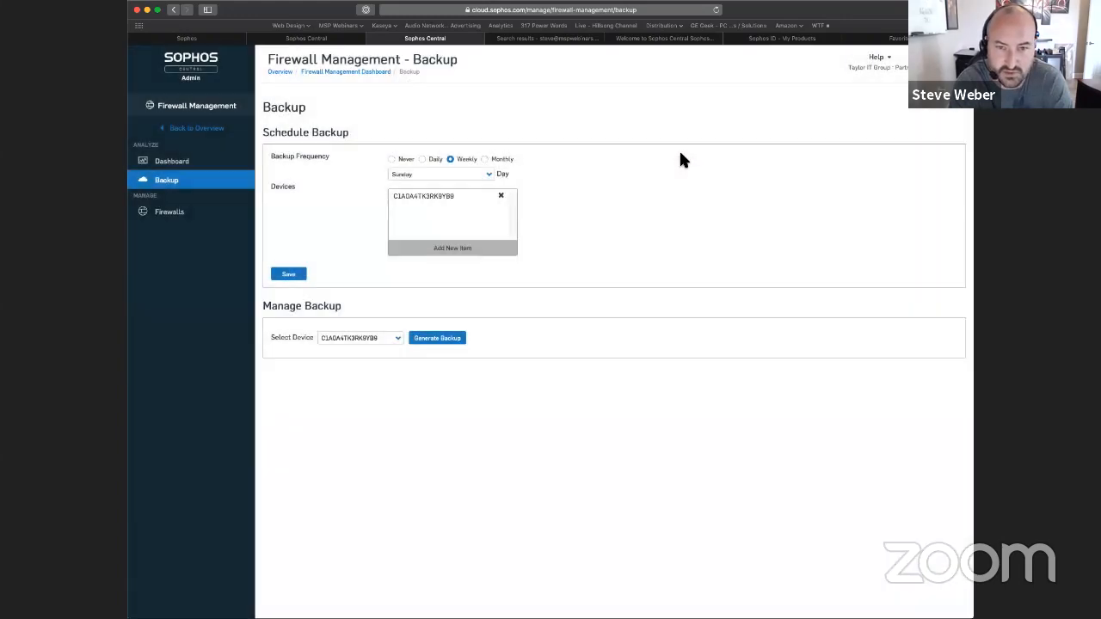
pyautogui.click(299, 278)
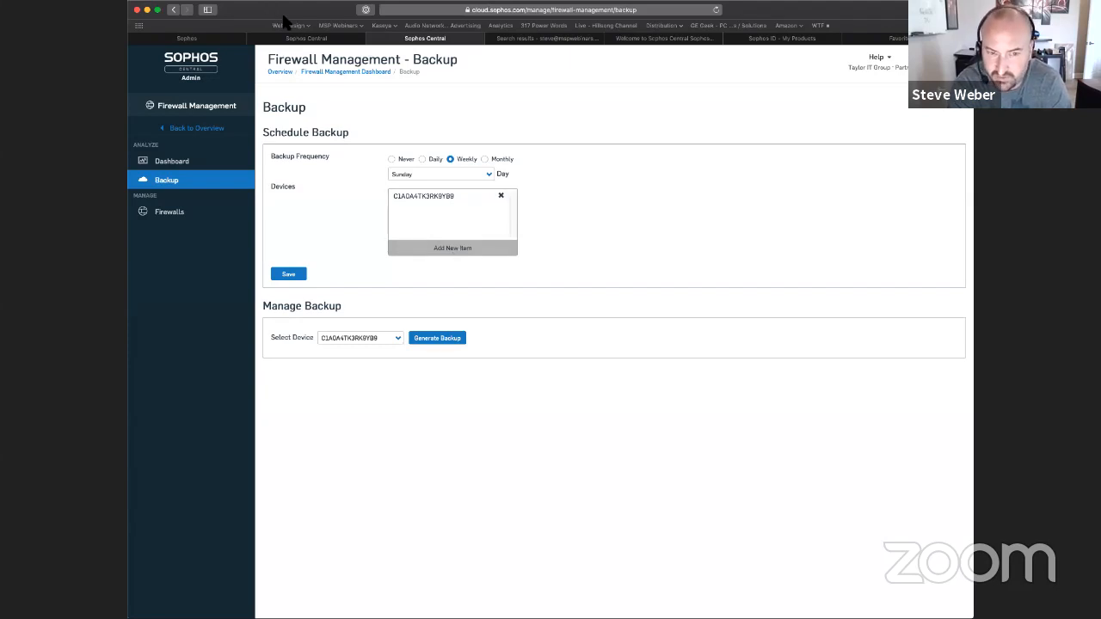
# Step: Switch to the XG Firewall console and set the emailed backup's prefix to TIGFW- and its Sunday schedule hour to 18
pyautogui.click(209, 40)
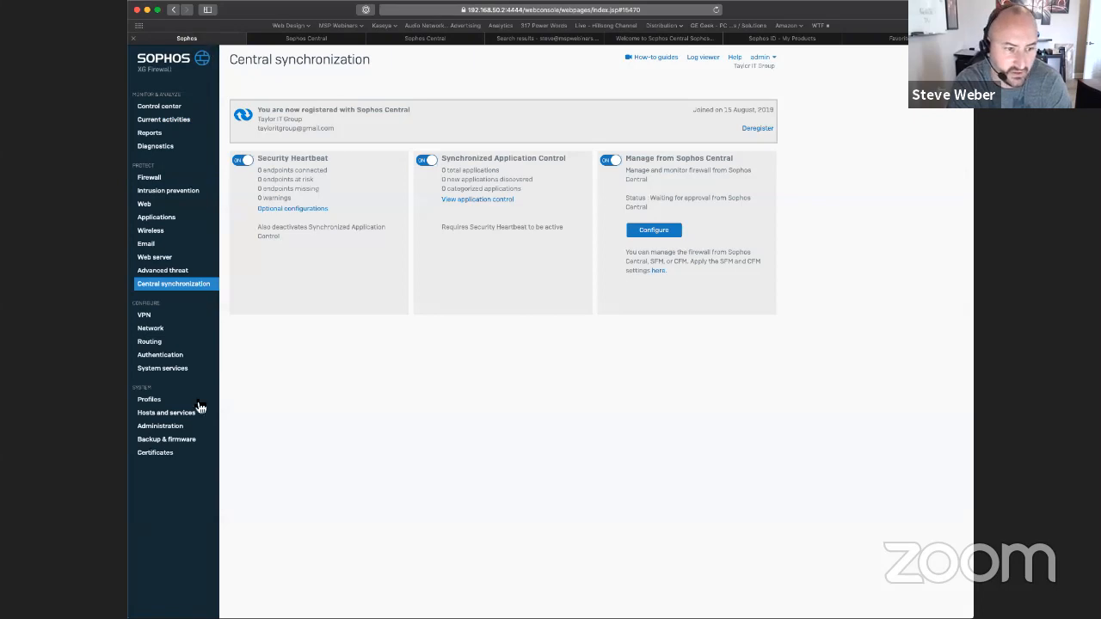
pyautogui.click(172, 440)
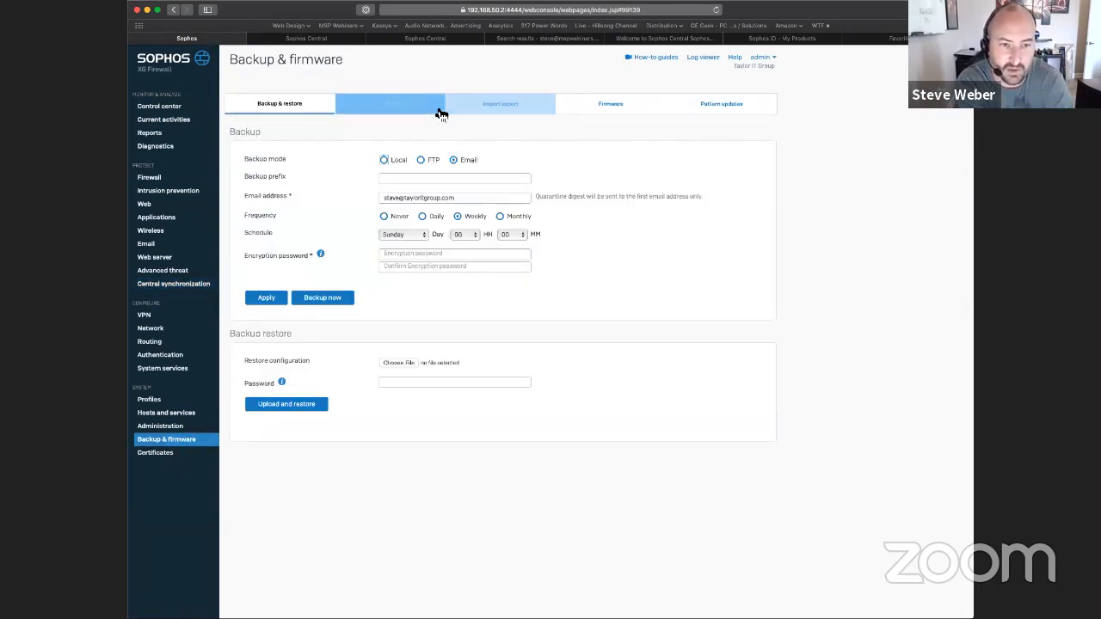
pyautogui.click(431, 180)
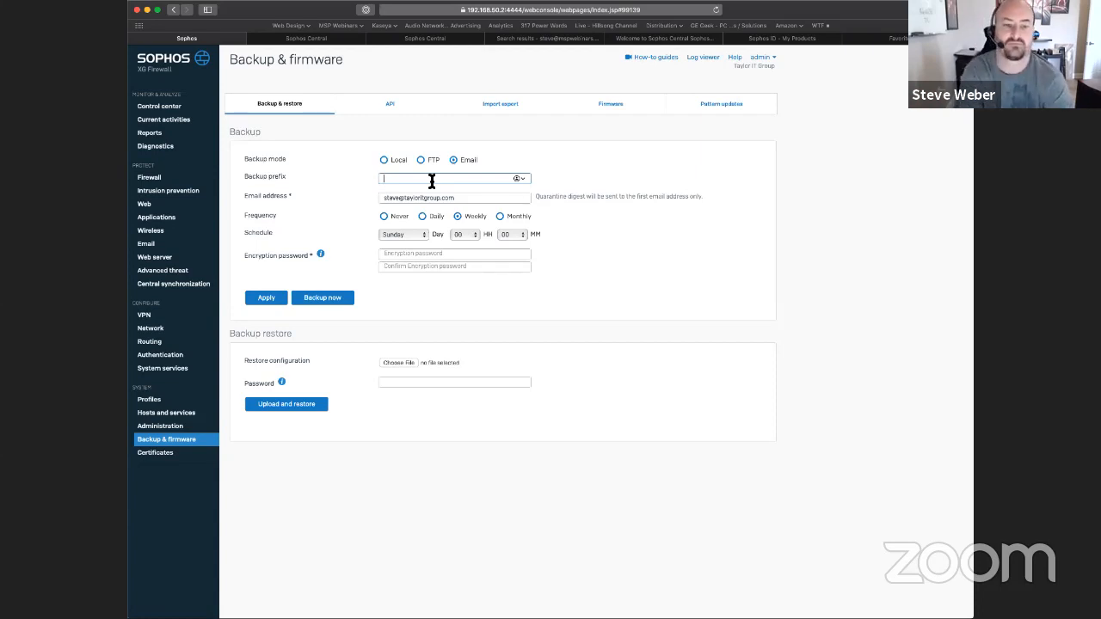
pyautogui.write('TIGFW-')
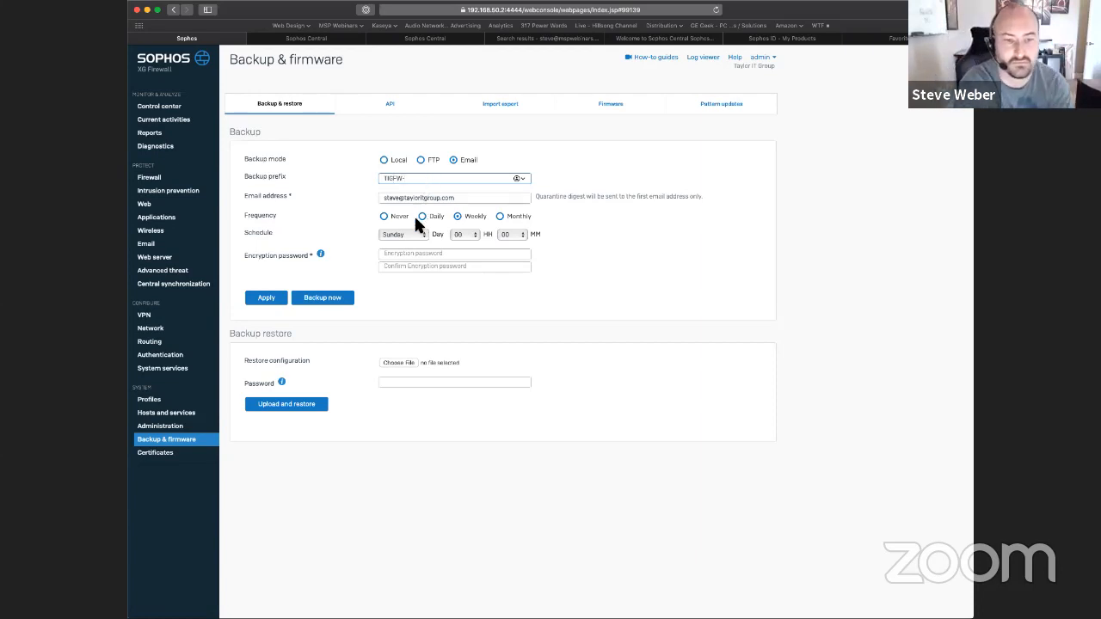
pyautogui.click(465, 235)
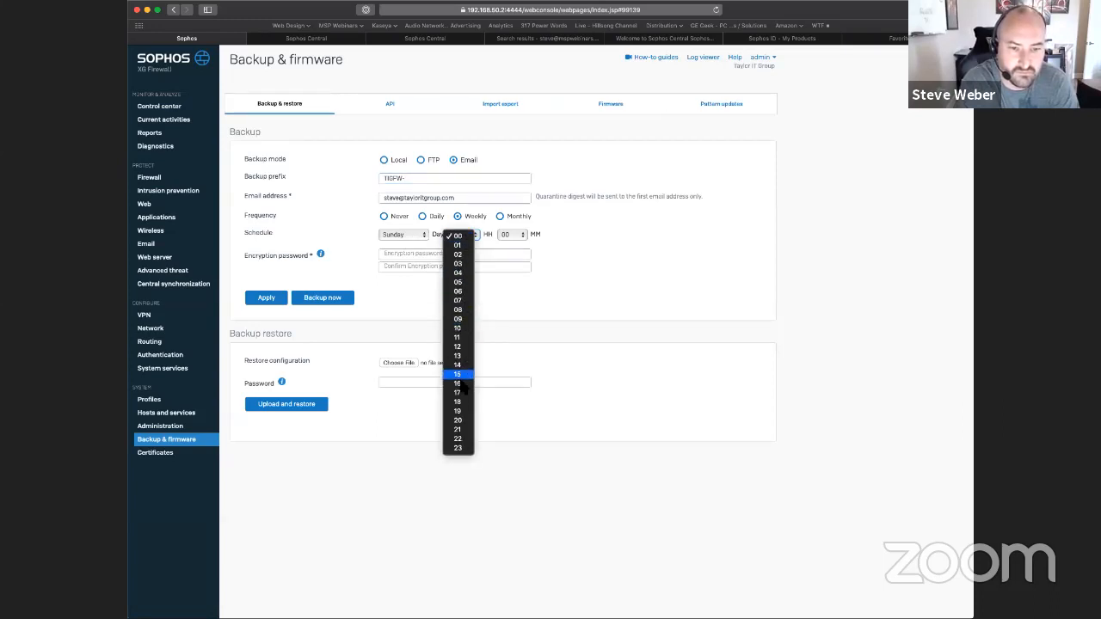
pyautogui.click(426, 406)
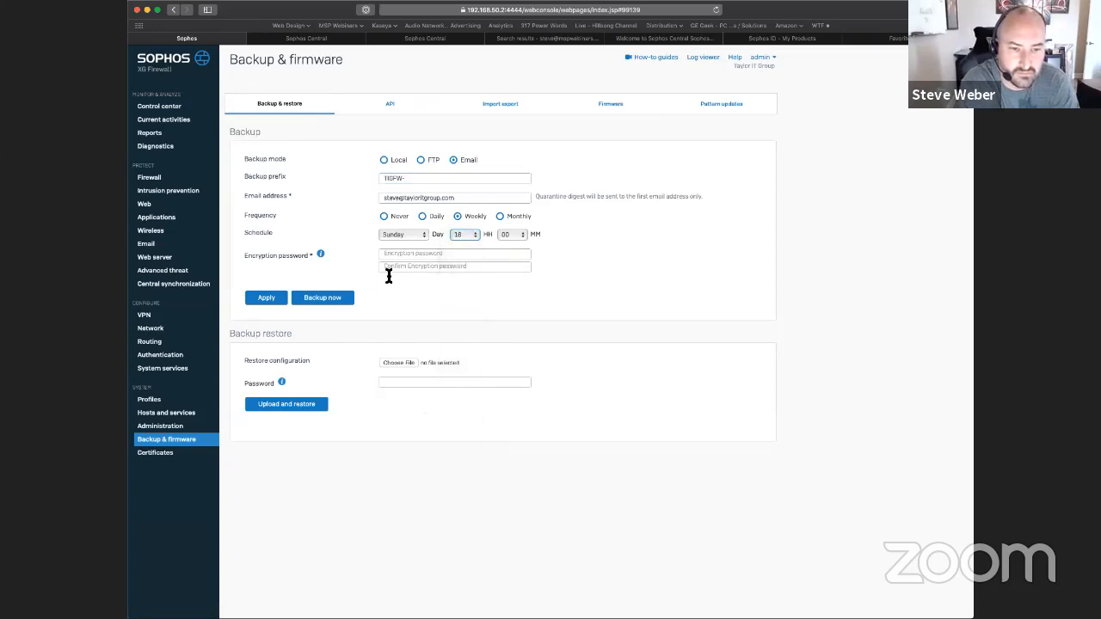
# Step: Enter and confirm the backup encryption password, and apply the firewall's backup settings
pyautogui.click(268, 301)
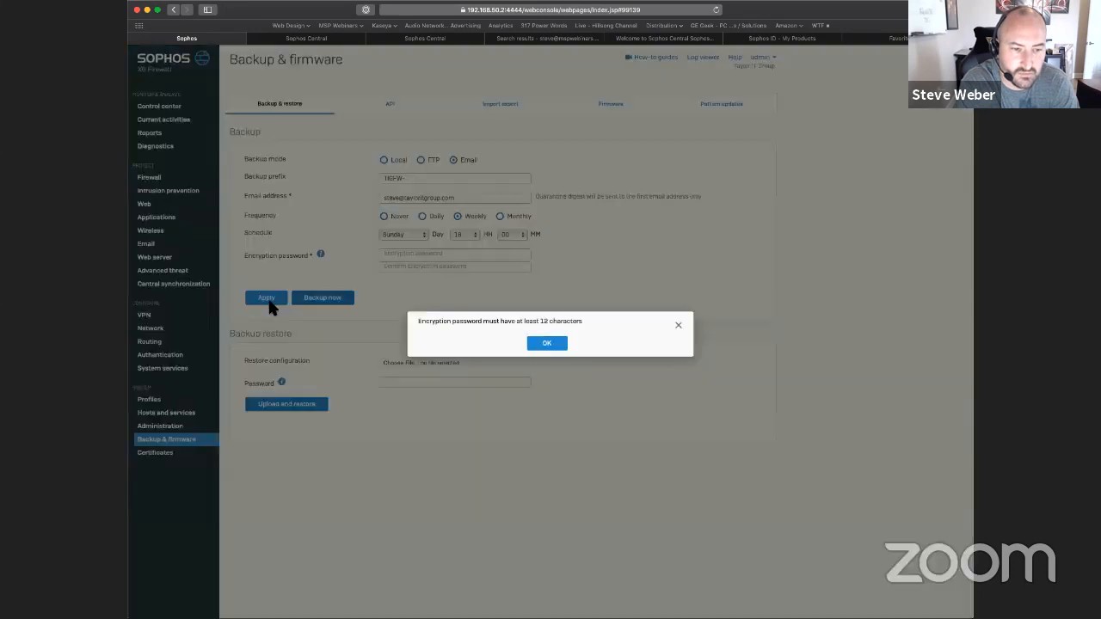
pyautogui.click(550, 342)
pyautogui.write('•')
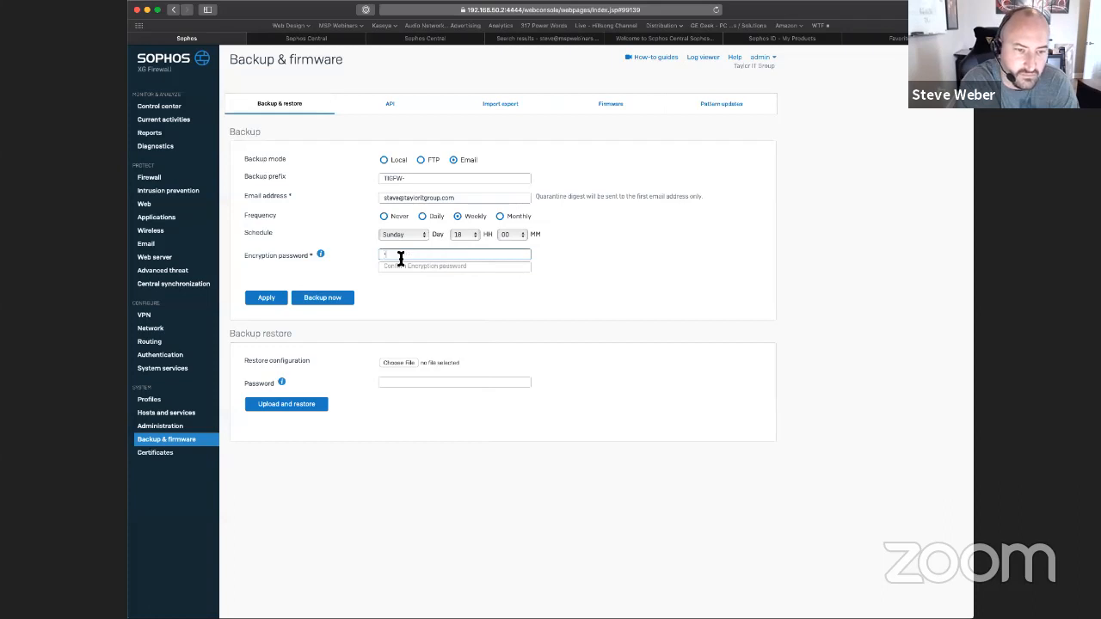
pyautogui.write('•••••')
pyautogui.press('Tab')
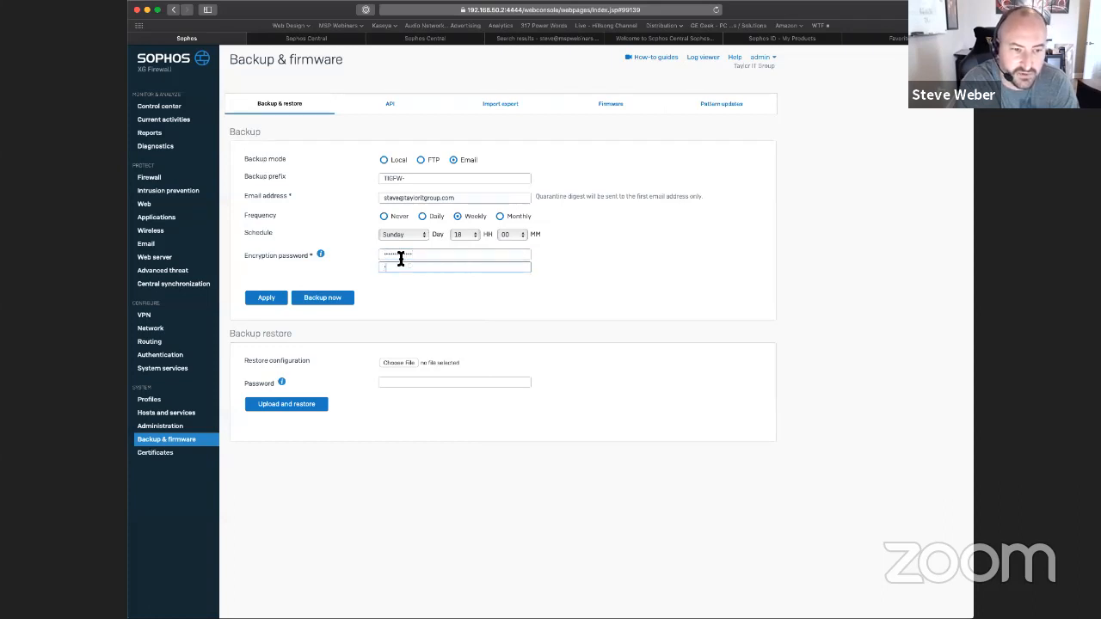
pyautogui.write('••••••••')
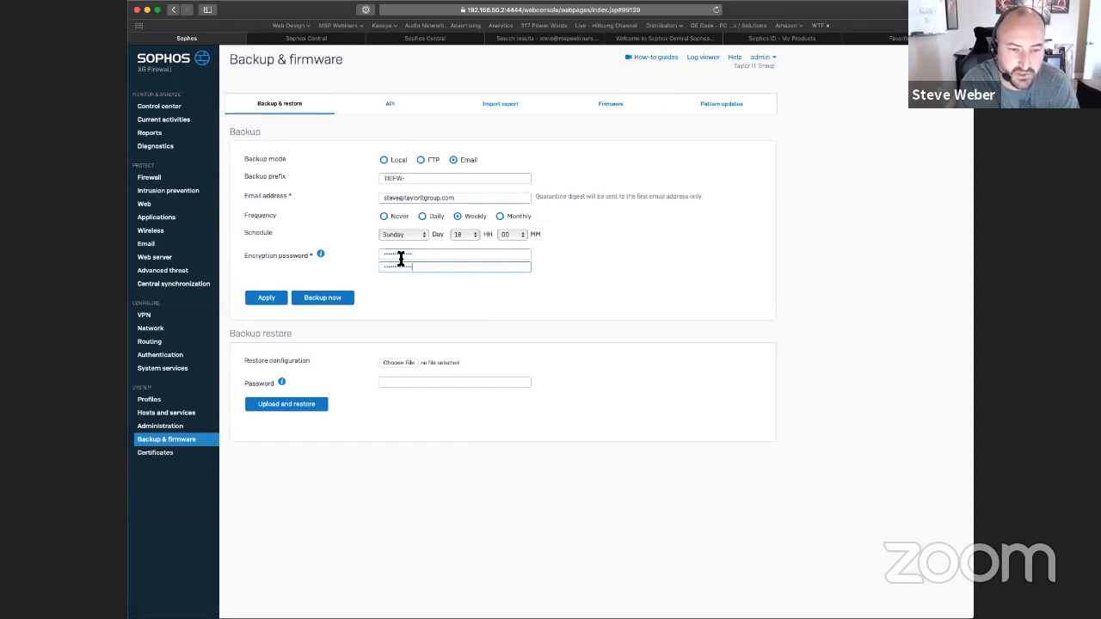
pyautogui.click(264, 300)
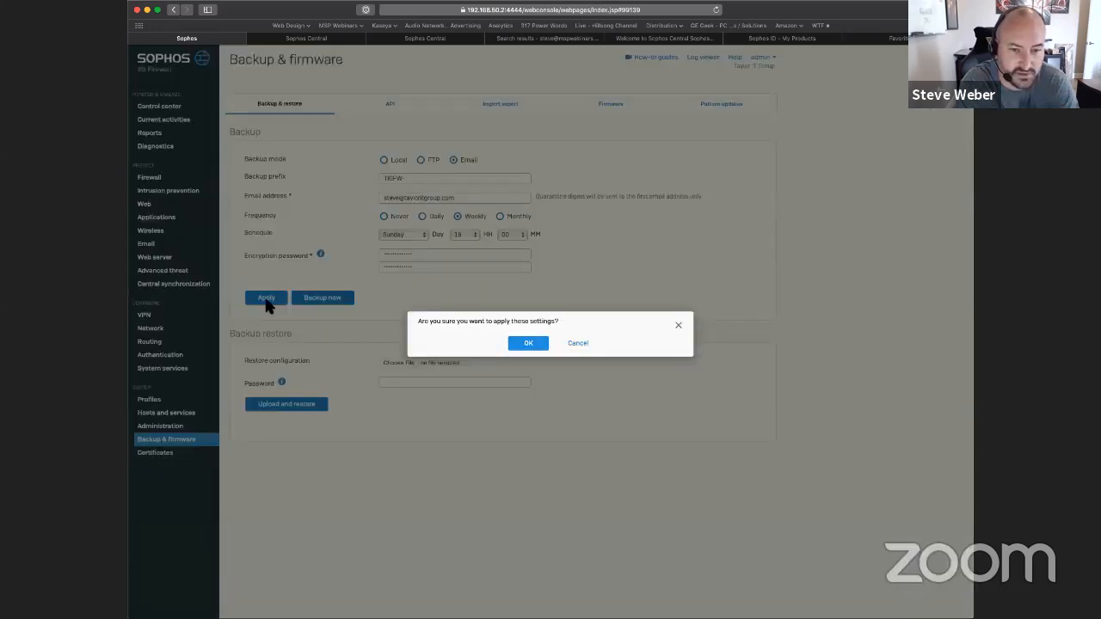
pyautogui.click(532, 342)
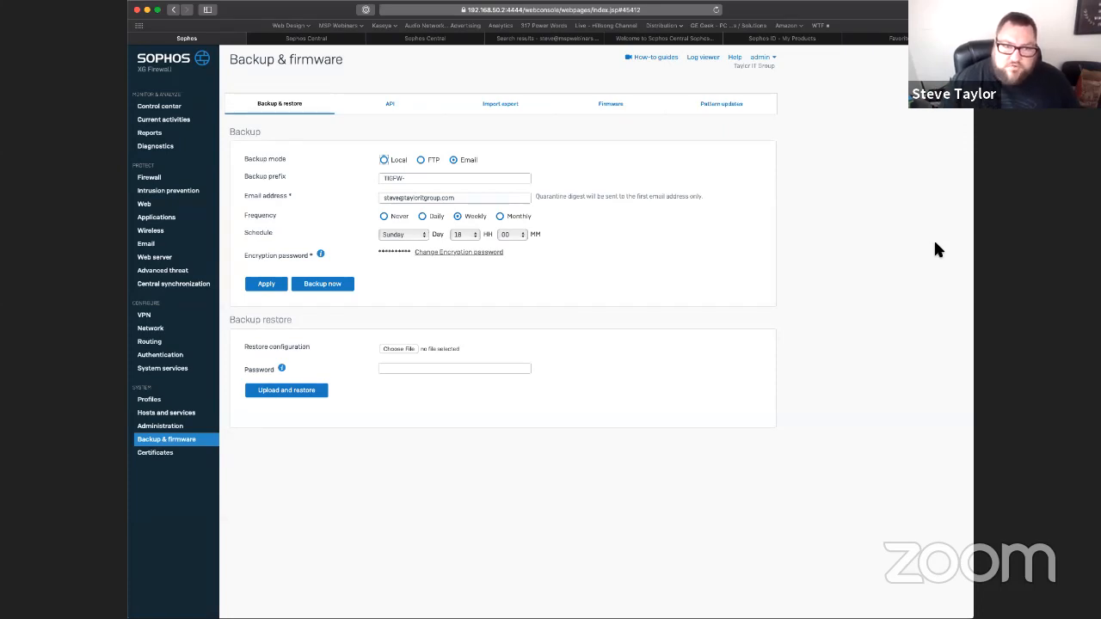
# Step: Change the backup recipient's email address to the company's help mailbox and apply the backup settings
pyautogui.click(454, 161)
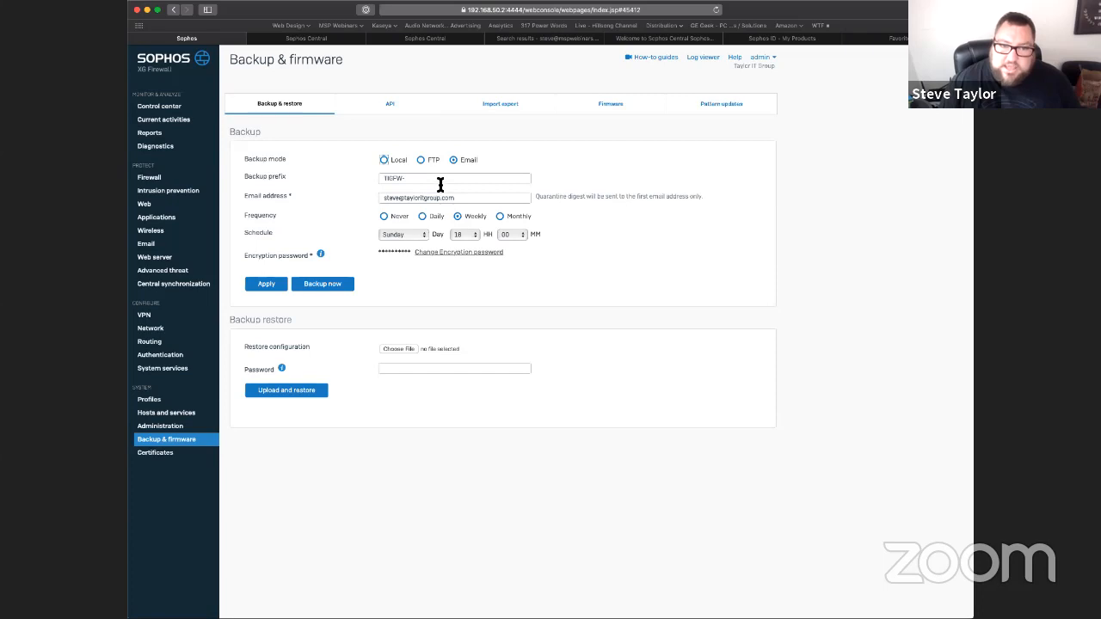
pyautogui.doubleClick(391, 198)
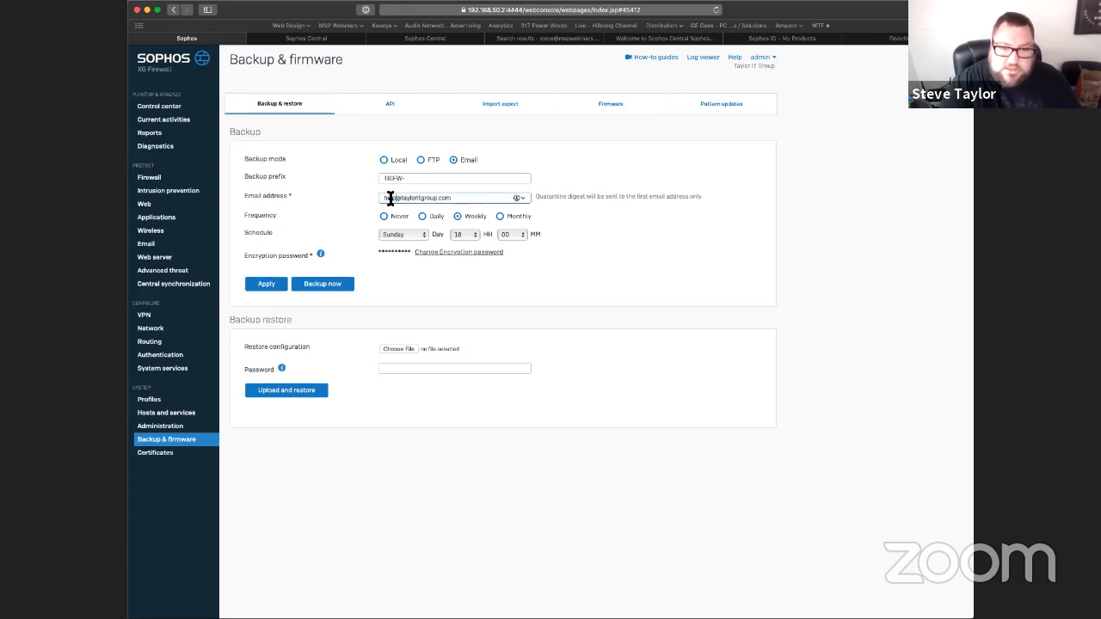
pyautogui.write('help')
pyautogui.click(265, 291)
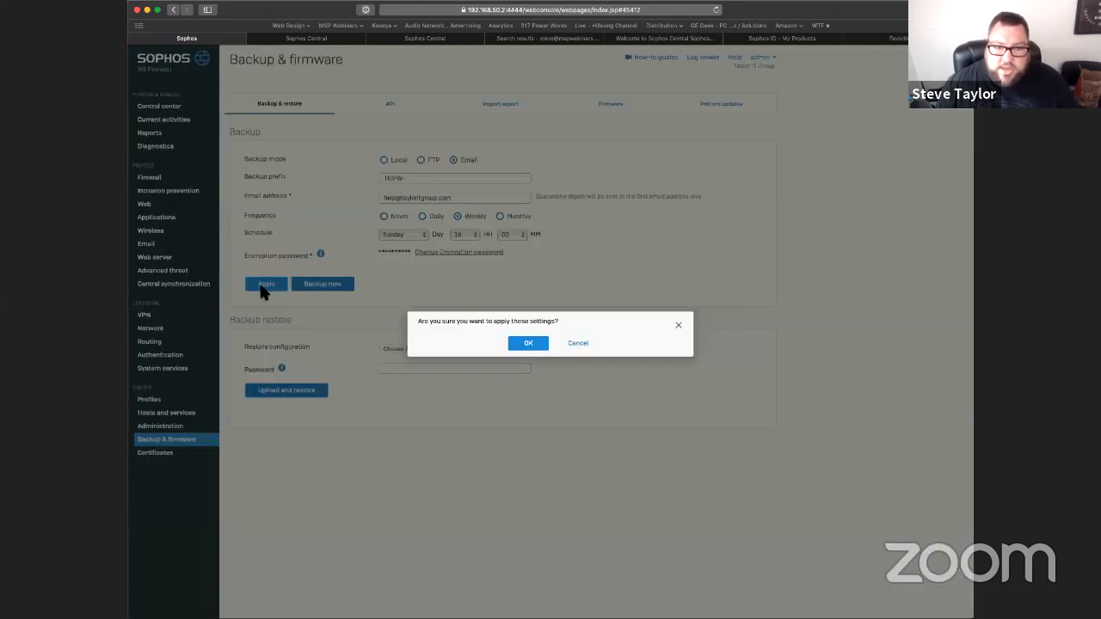
pyautogui.click(528, 343)
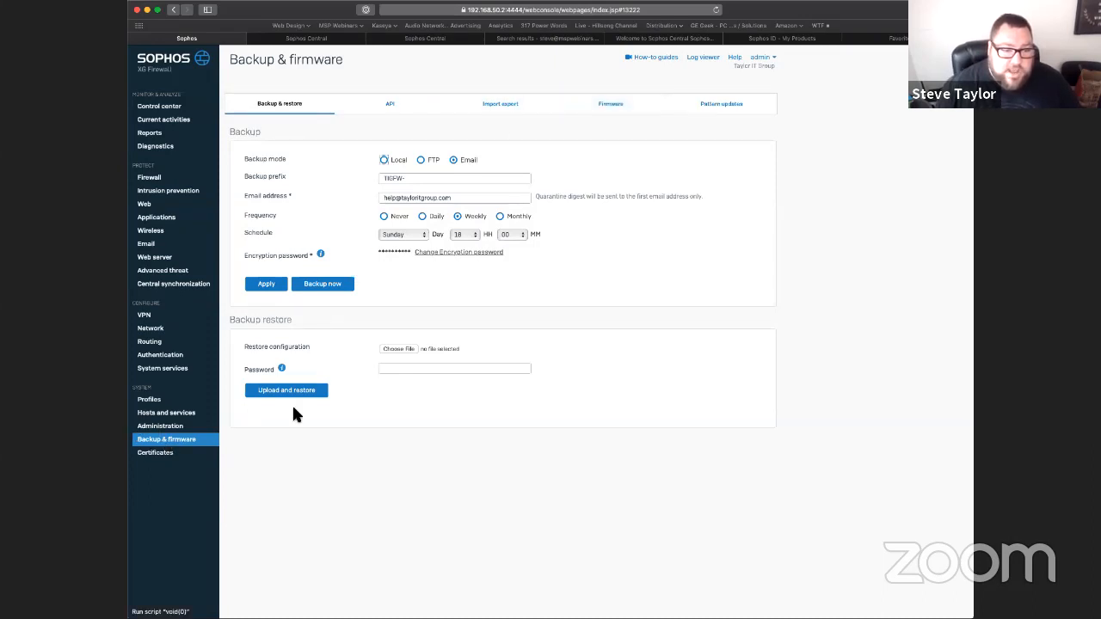
# Step: Check for new firewall firmware on the Backup & firmware page
pyautogui.click(629, 102)
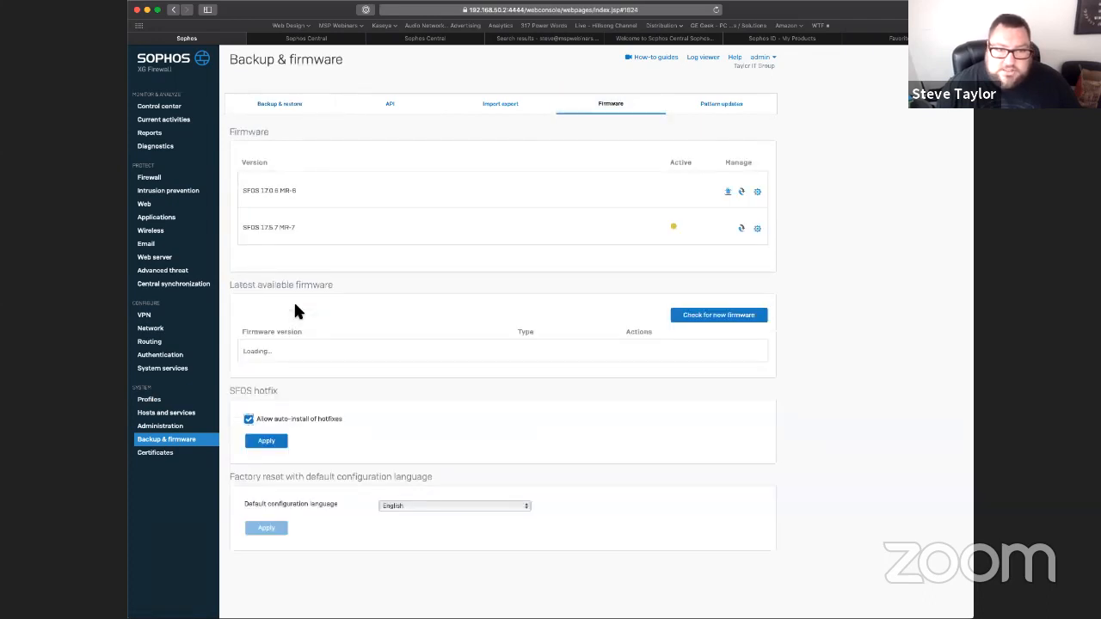
pyautogui.click(724, 316)
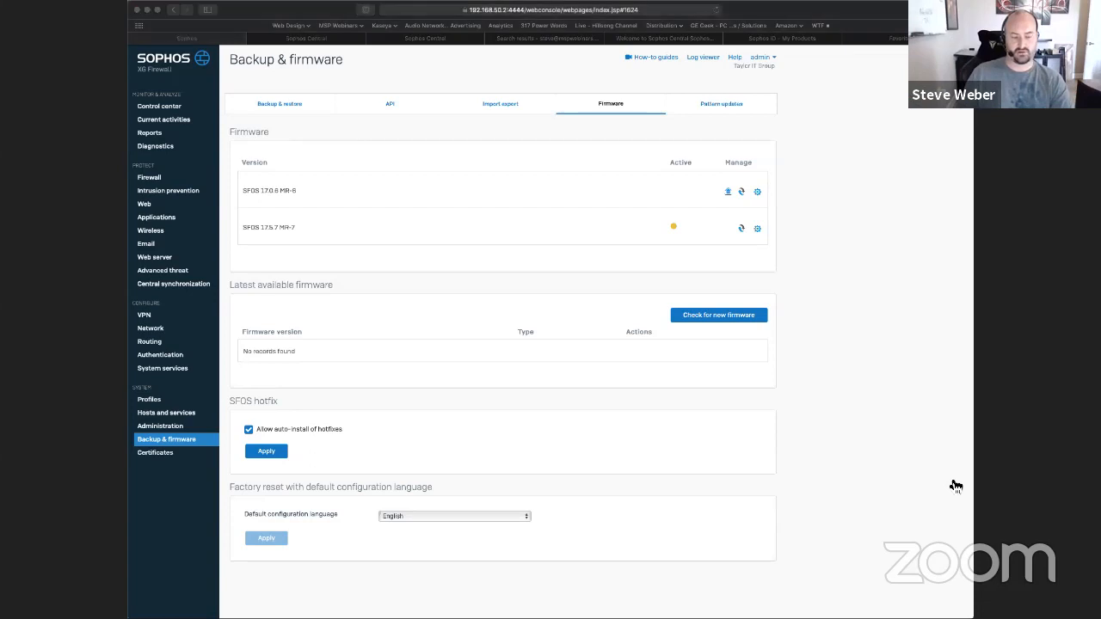
pyautogui.click(379, 380)
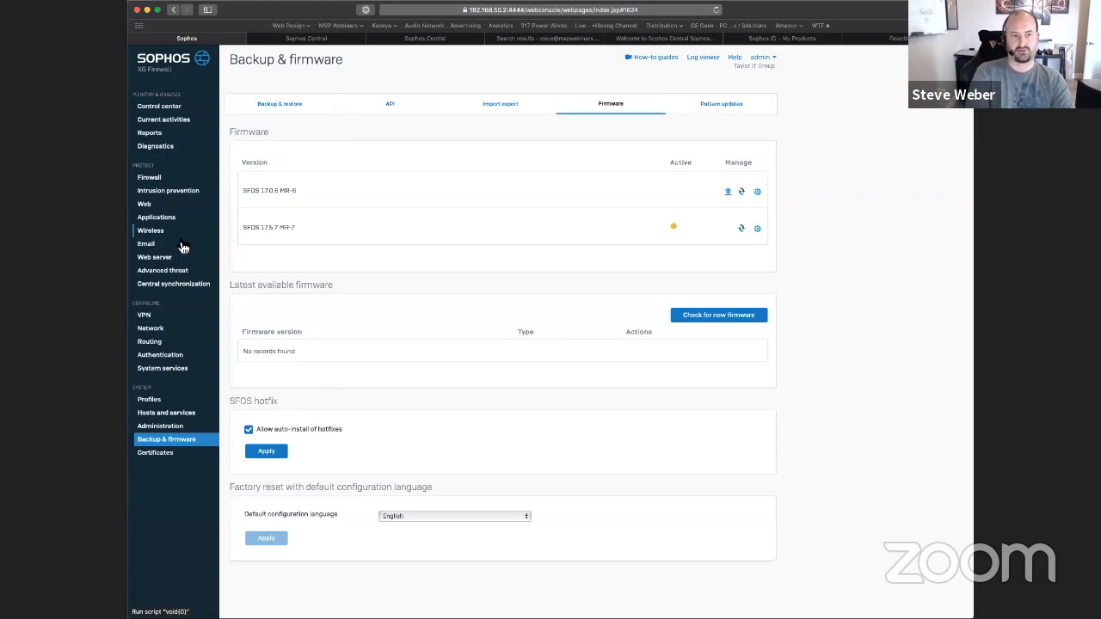
# Step: Review the Advanced threat page and the Control center's Security Heartbeat and System details
pyautogui.click(173, 273)
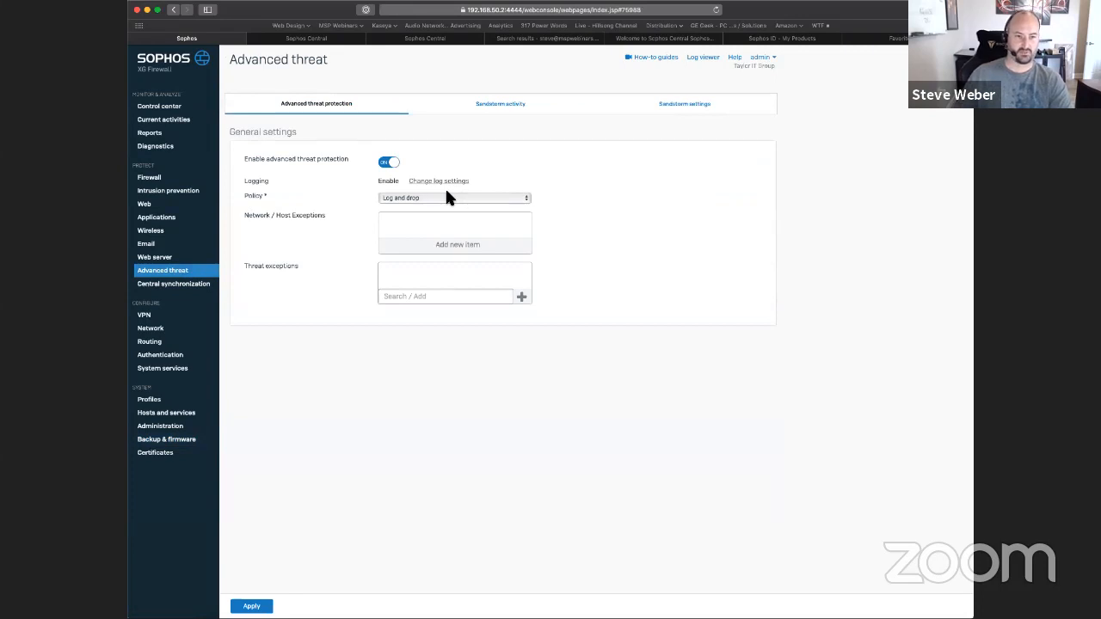
pyautogui.click(167, 109)
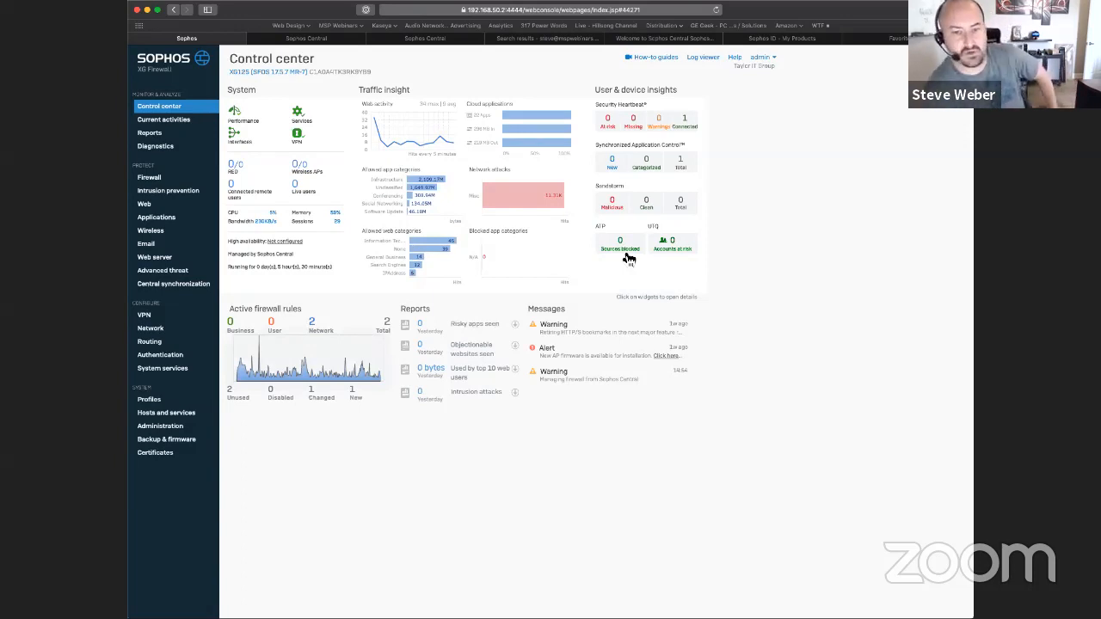
pyautogui.click(691, 131)
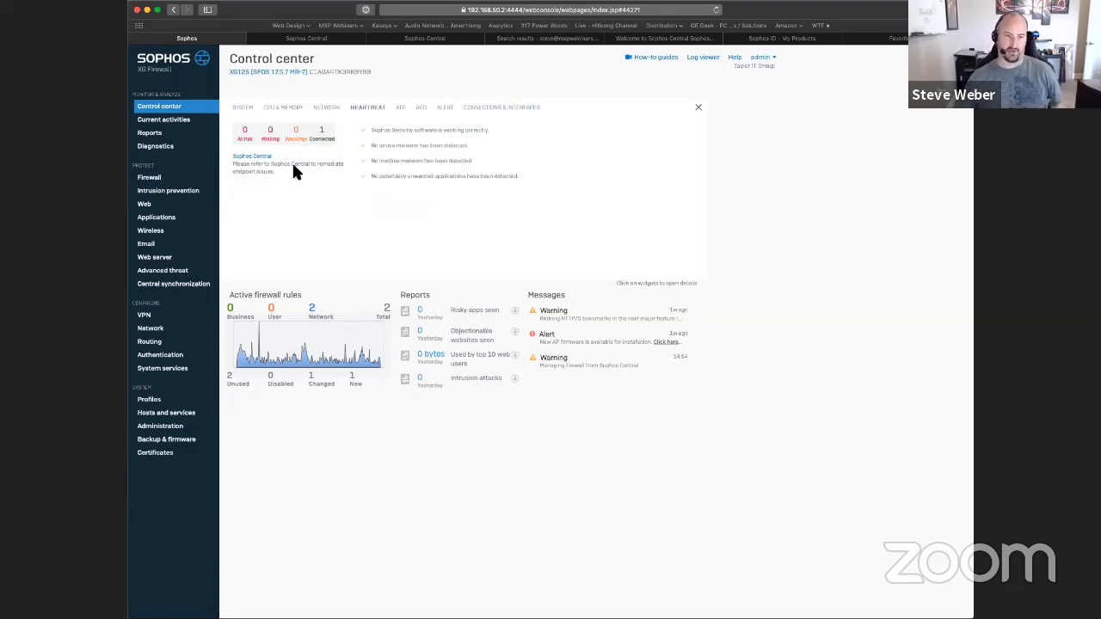
pyautogui.click(248, 109)
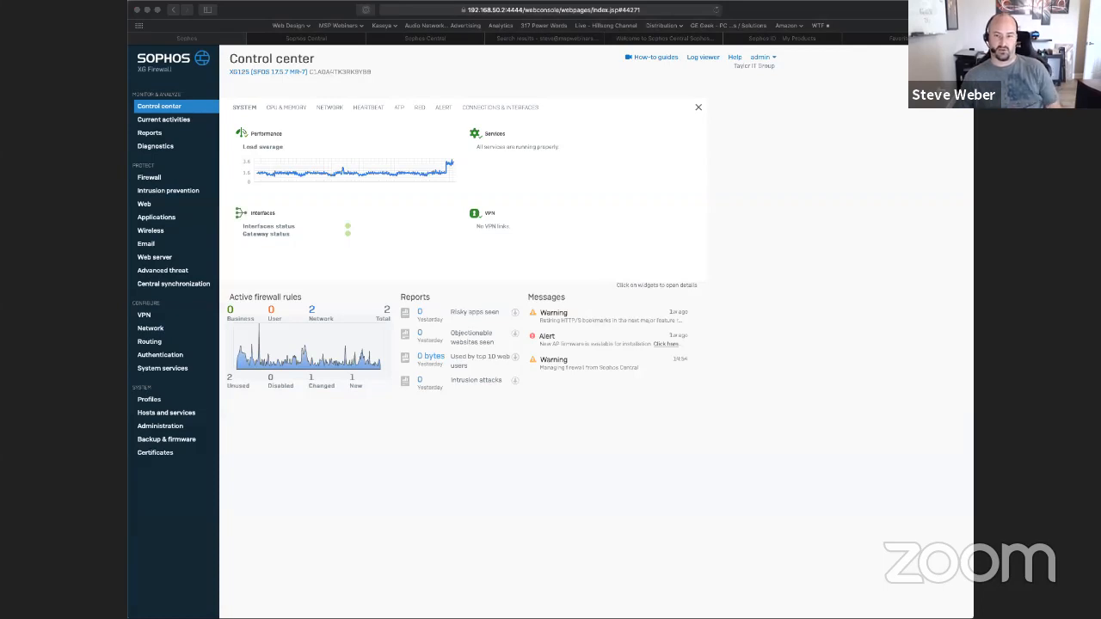
pyautogui.click(417, 373)
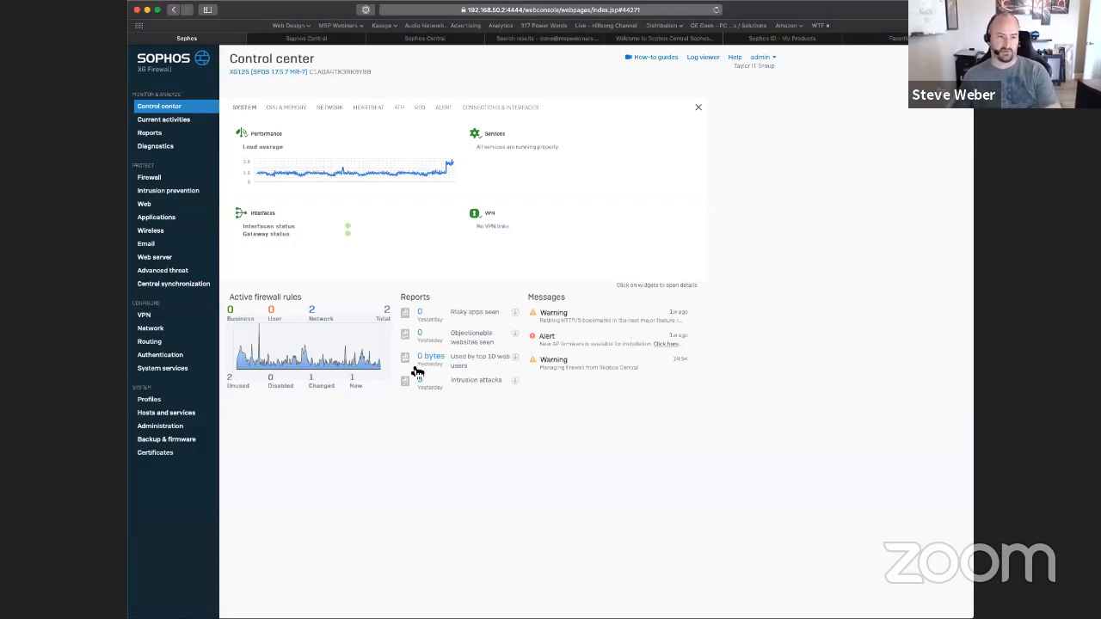
# Step: Set the minimum source heartbeat permitted to GREEN in the Testing Lockdowns firewall rule and save the rule
pyautogui.click(152, 177)
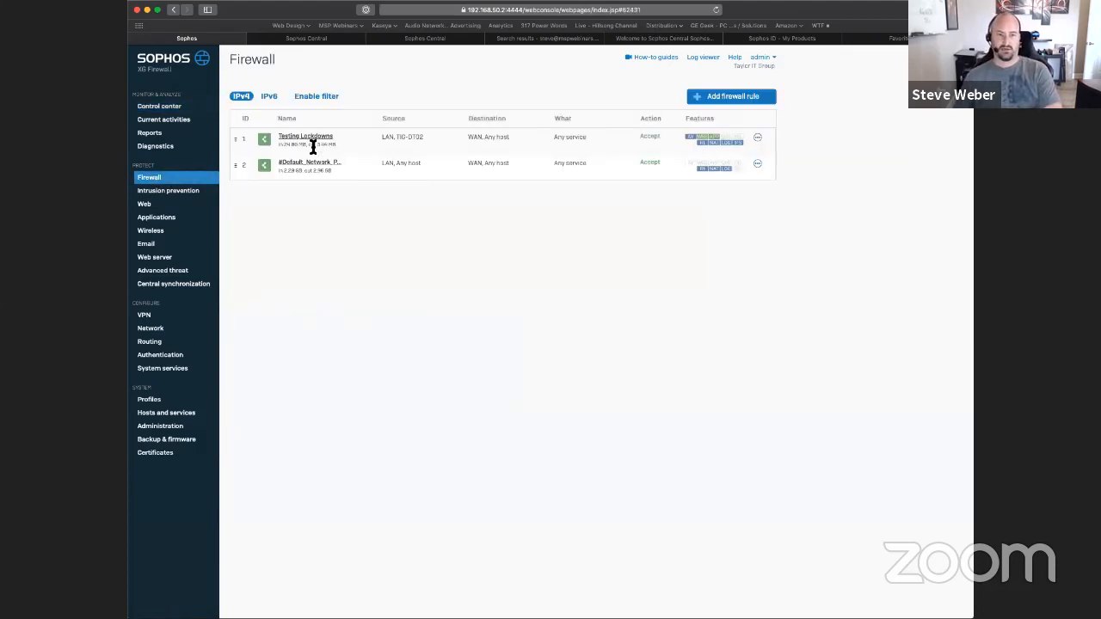
pyautogui.click(309, 142)
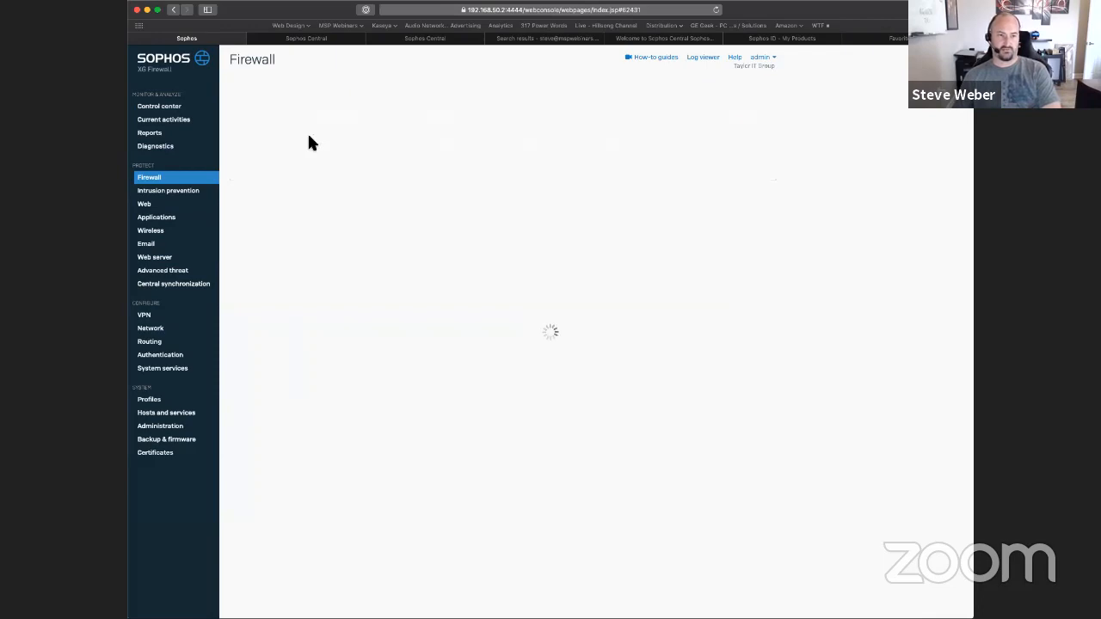
pyautogui.scroll(-5, 443, 325)
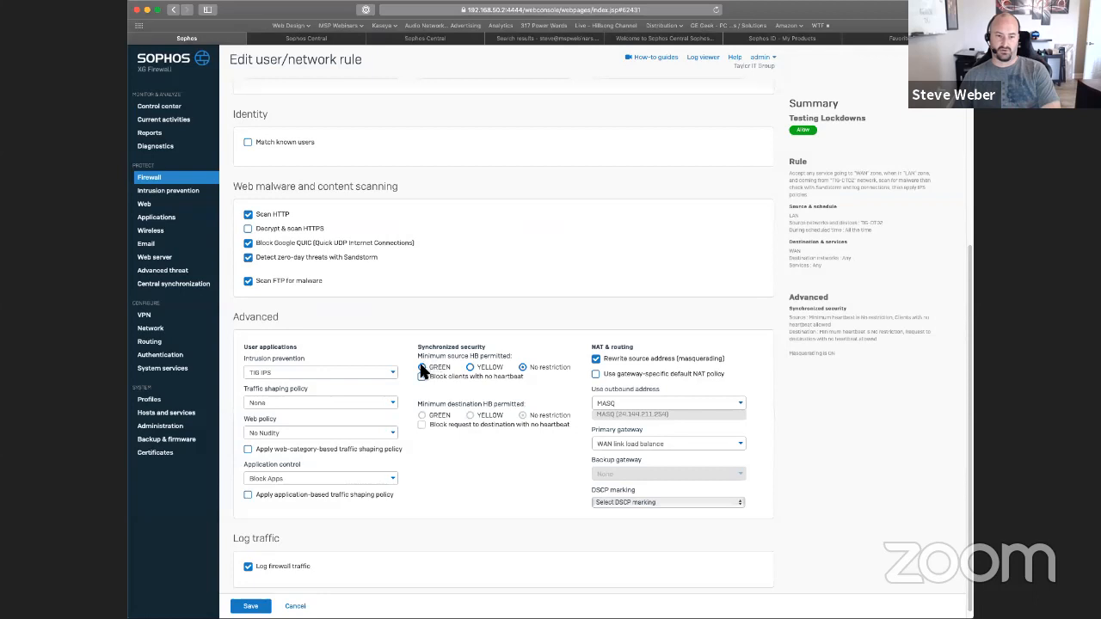
pyautogui.click(423, 368)
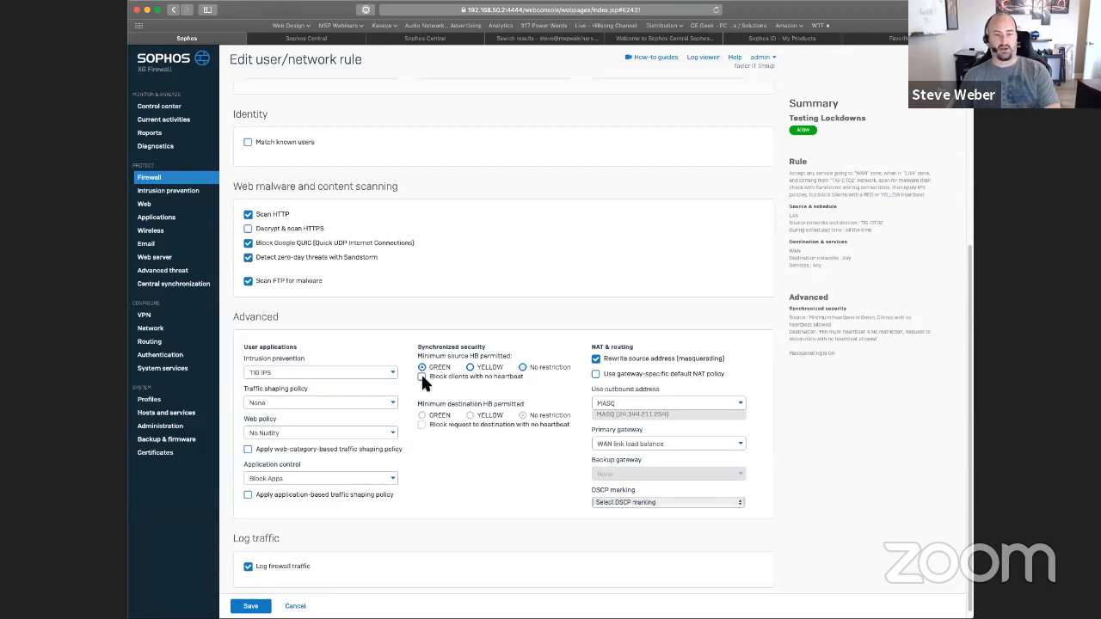
pyautogui.click(252, 607)
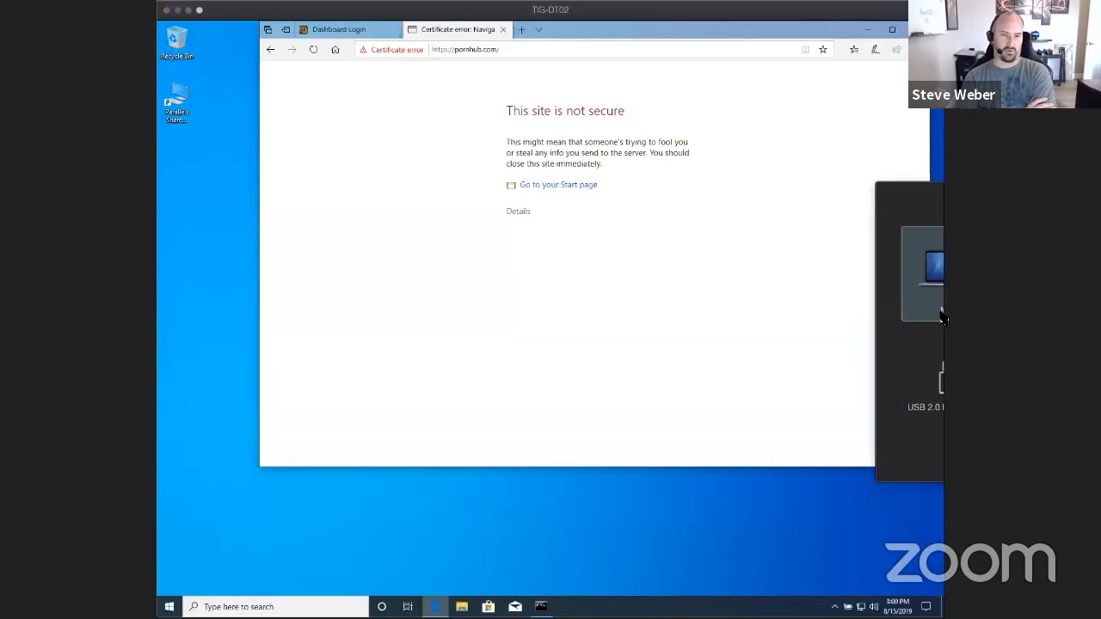
# Step: Switch to the TIG-DT02 virtual machine and open sophostest.com in its browser
pyautogui.click(941, 317)
pyautogui.click(479, 53)
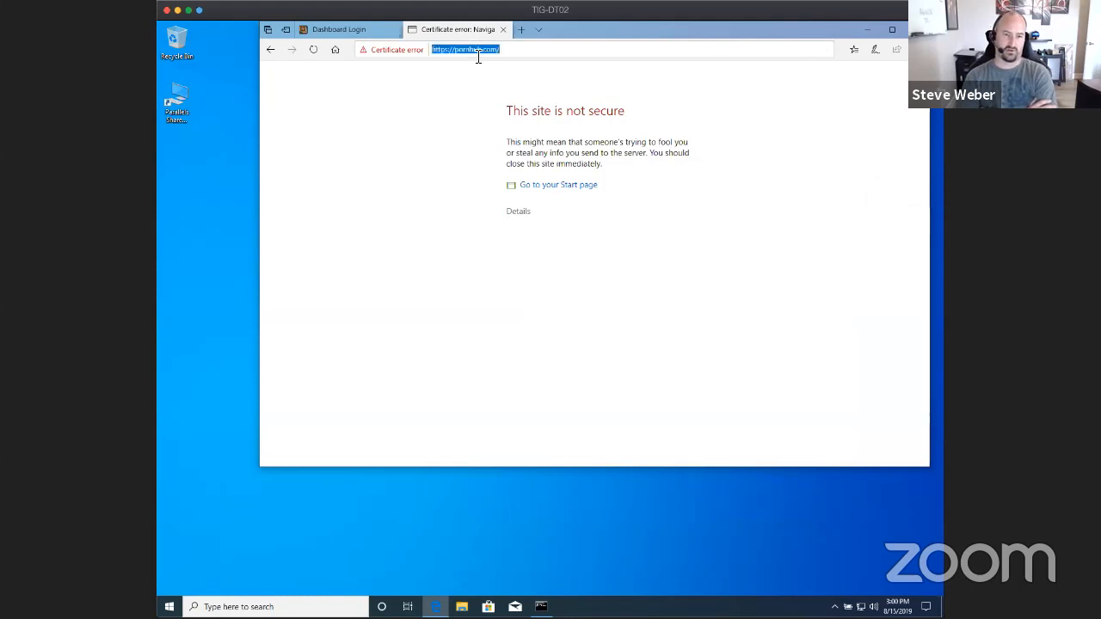
pyautogui.write('sophos')
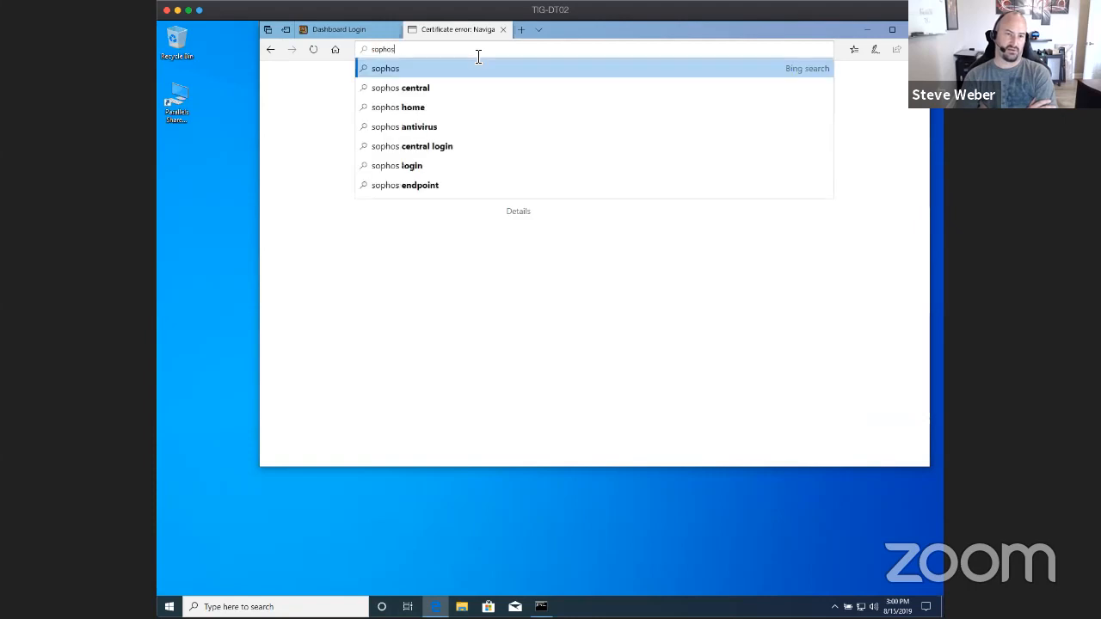
pyautogui.write('test.com')
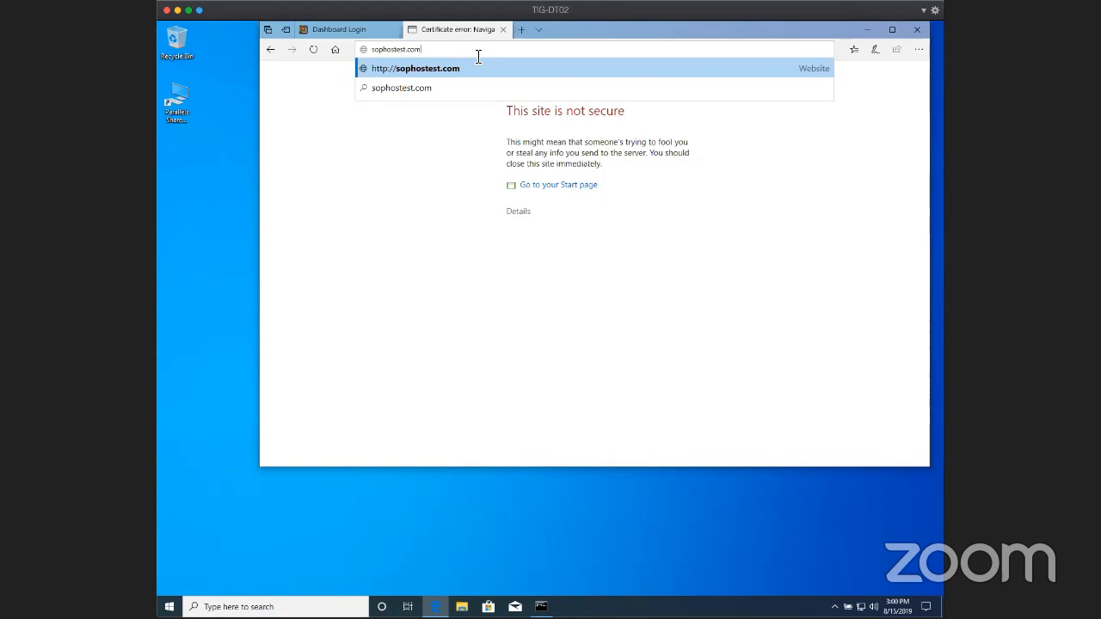
pyautogui.press('Return')
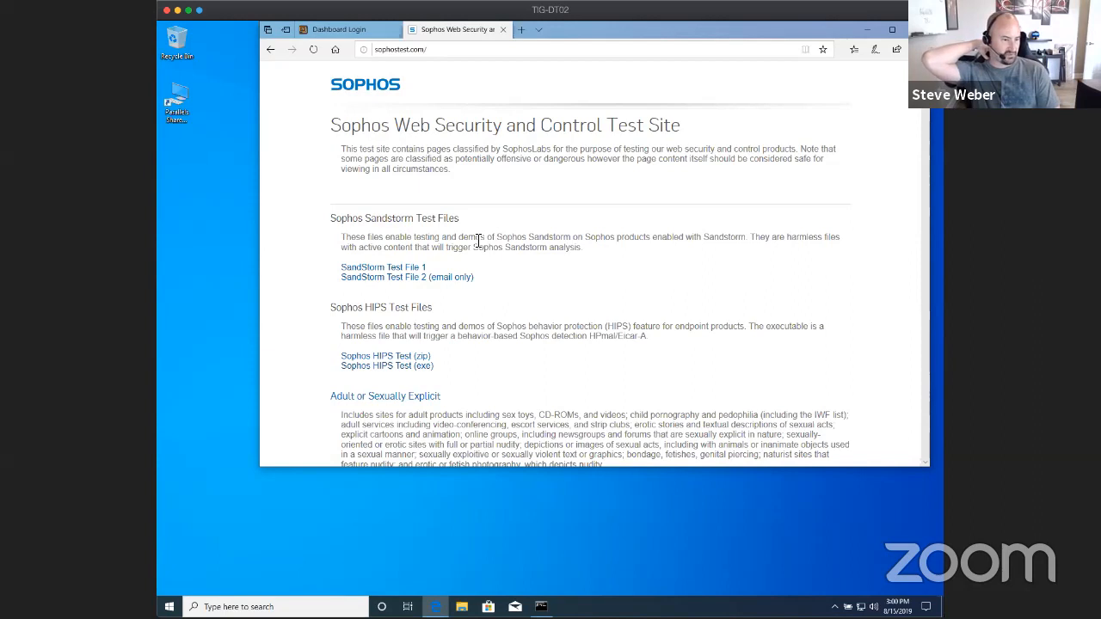
# Step: Start a continuous ping of cnn.com in the Command Prompt and move its window partly clear of the browser
pyautogui.click(542, 607)
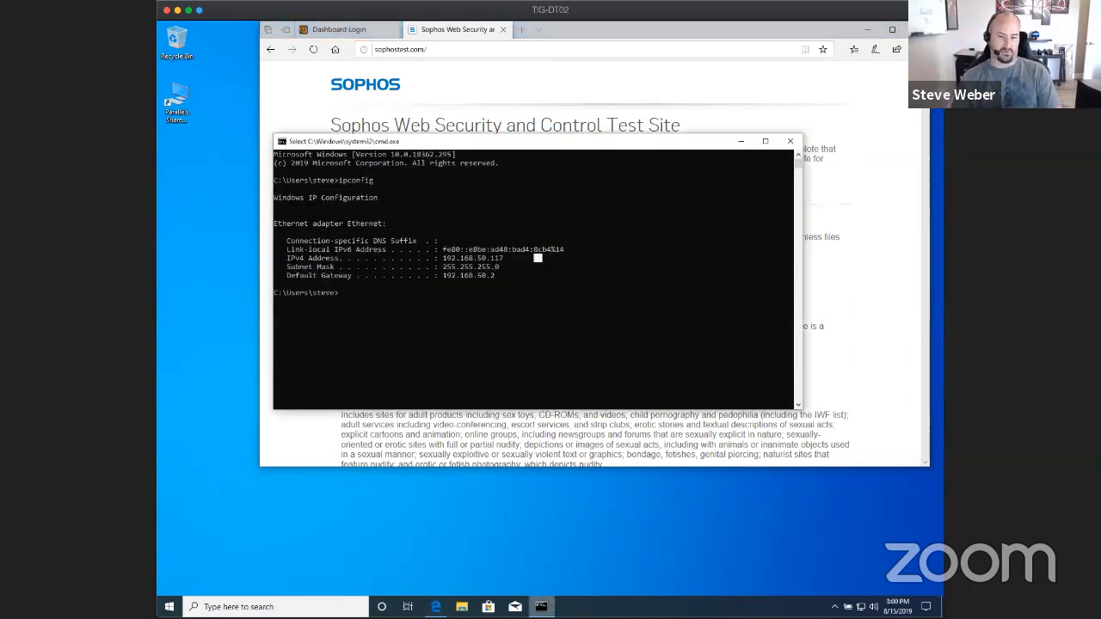
pyautogui.write('pin')
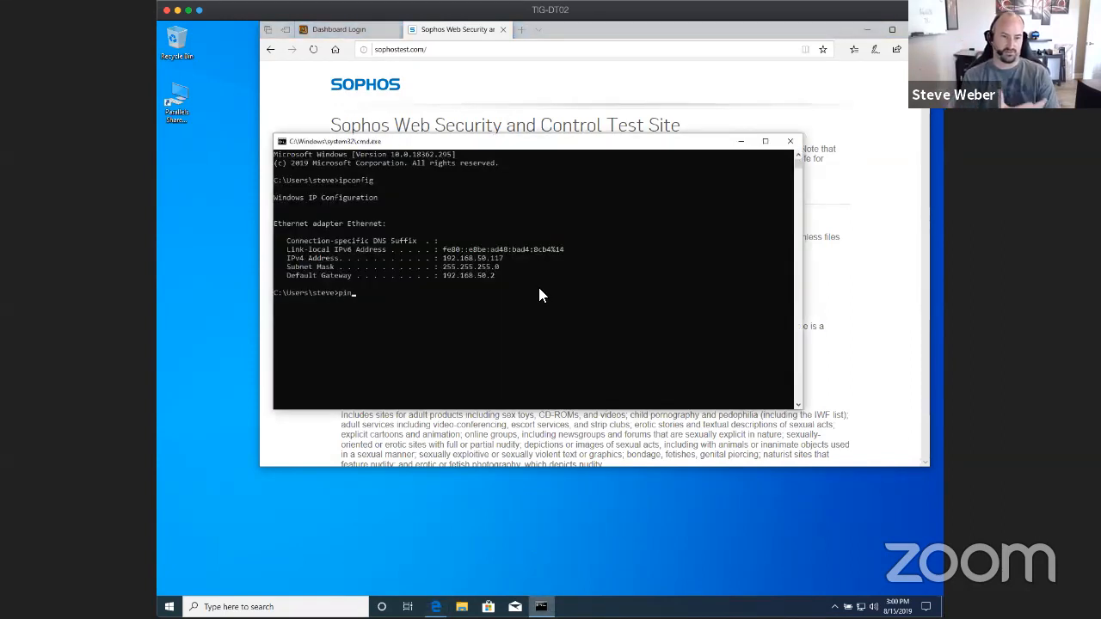
pyautogui.write('g')
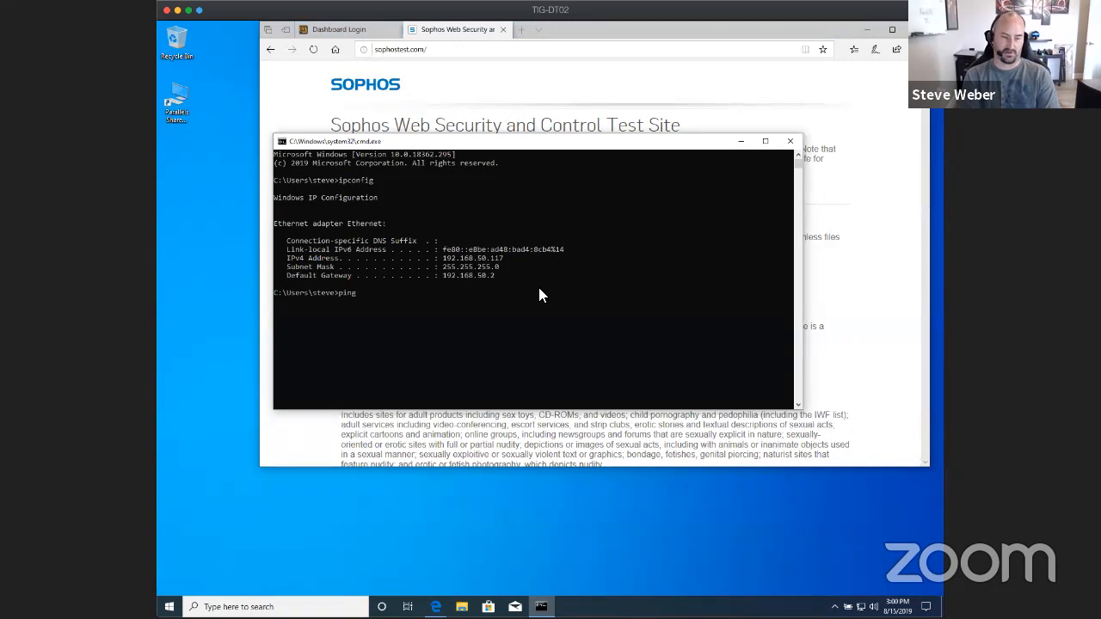
pyautogui.write(' cnn.com -t')
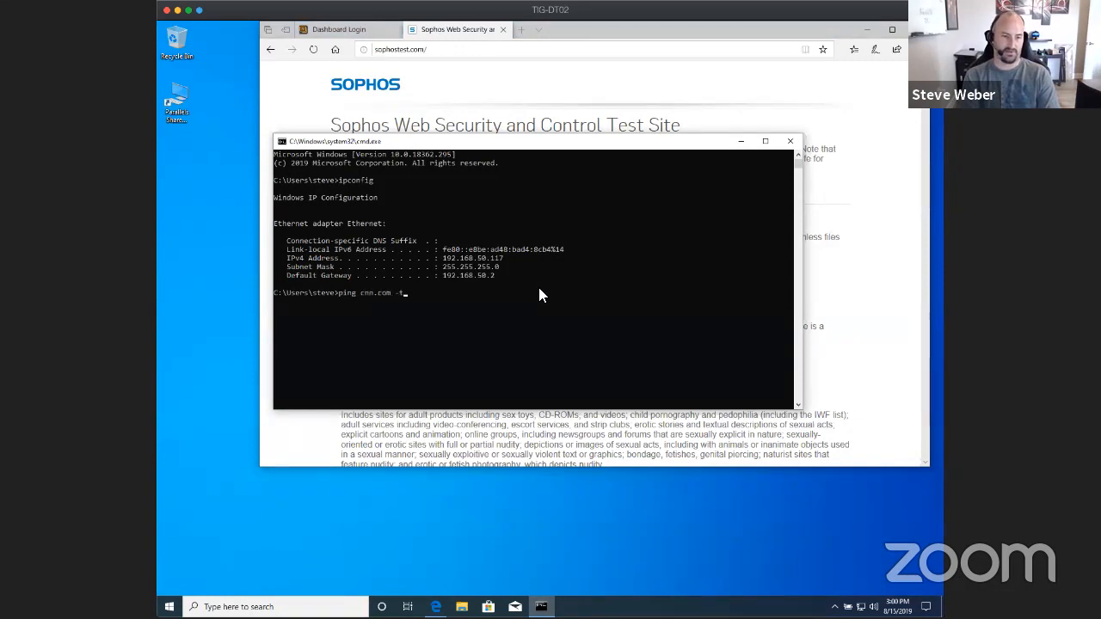
pyautogui.press('Return')
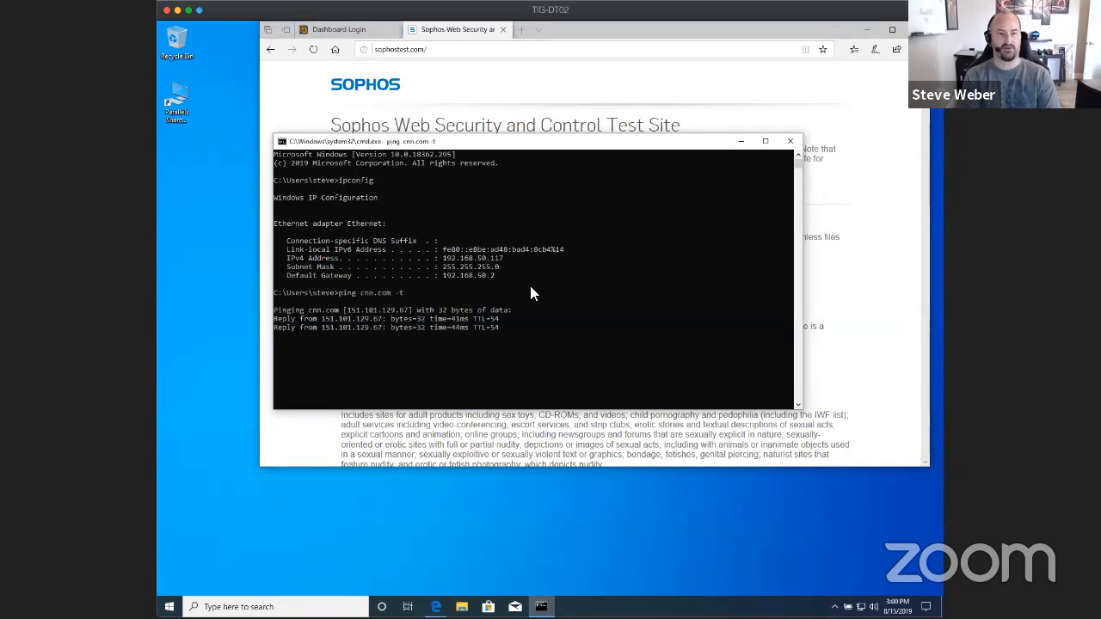
pyautogui.moveTo(583, 145); pyautogui.dragTo(459, 218)
# Step: Open the Call Home test page from the Sophos test site's category list to trigger a command-and-control detection
pyautogui.click(474, 199)
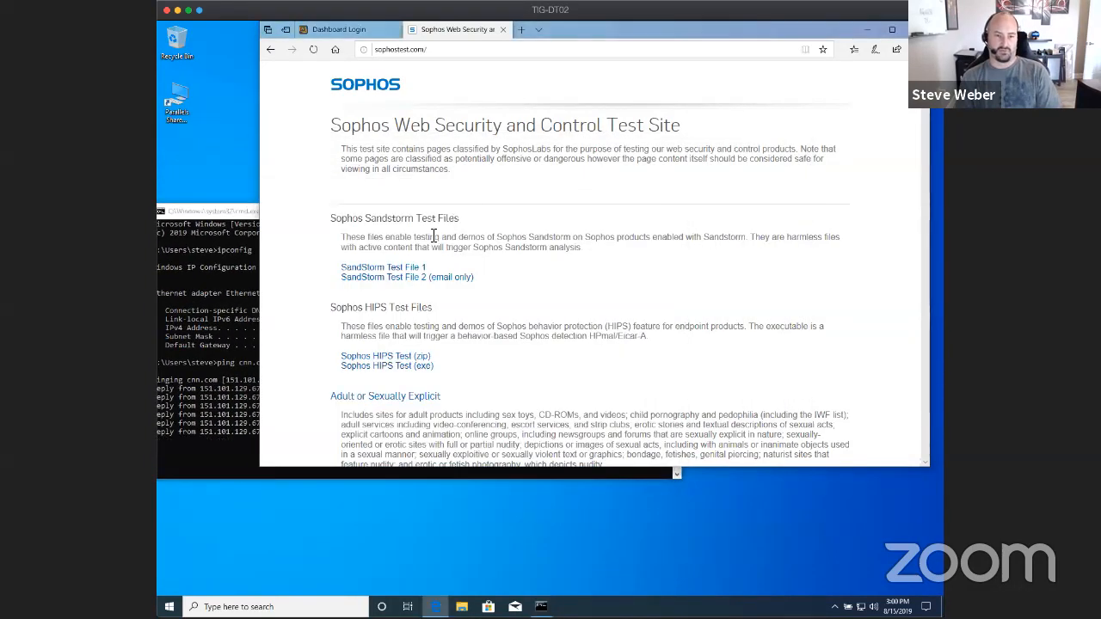
pyautogui.scroll(-3, 403, 269)
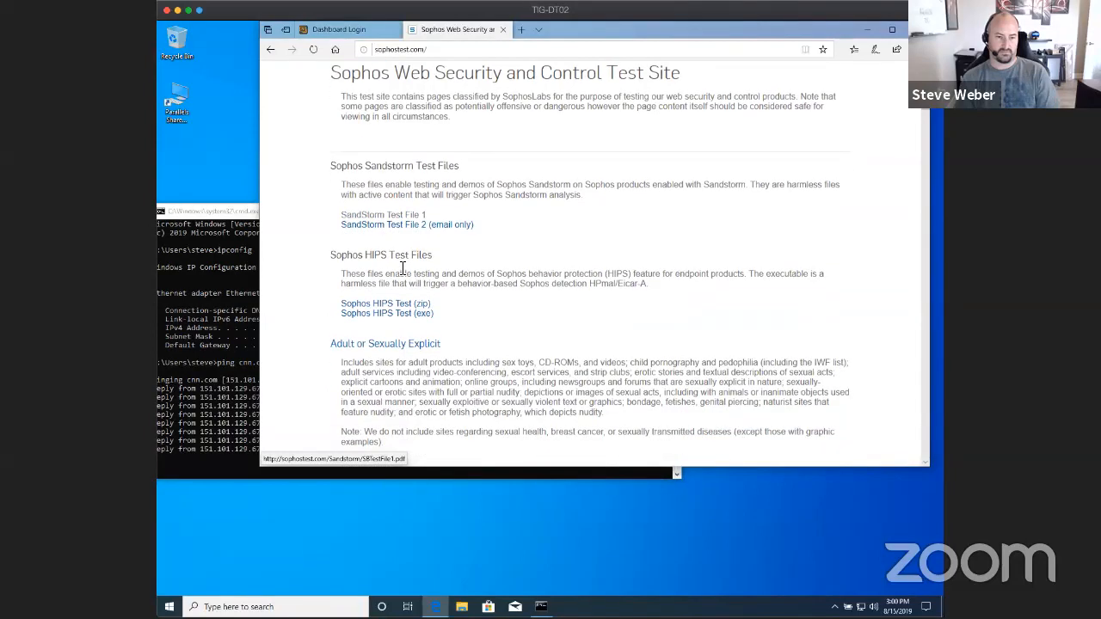
pyautogui.scroll(-10, 403, 269)
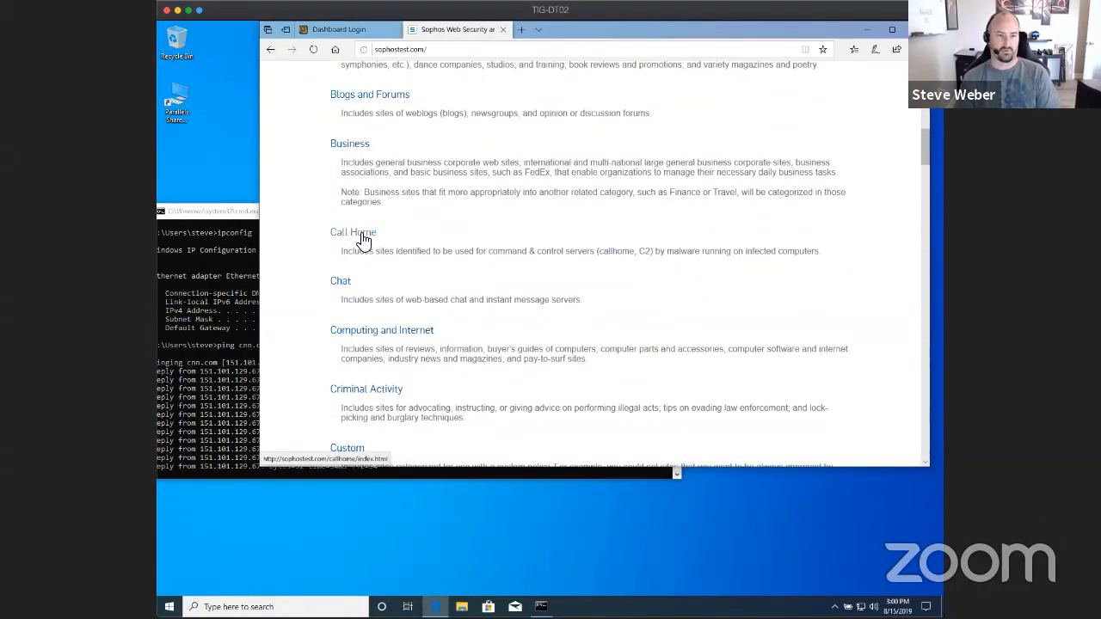
pyautogui.click(363, 241)
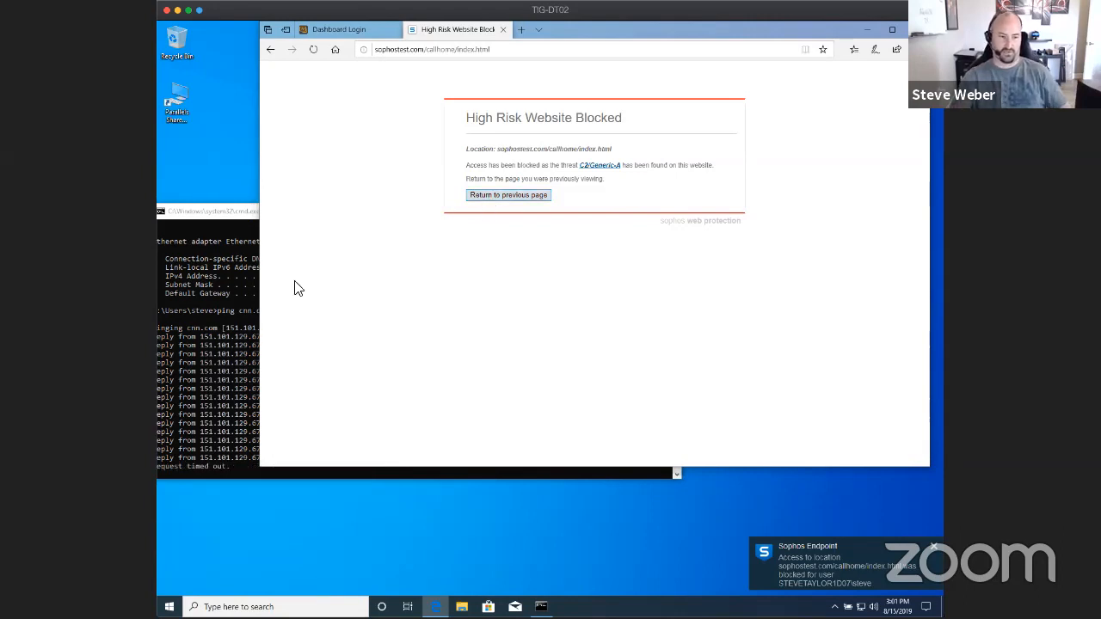
pyautogui.click(504, 195)
pyautogui.click(227, 358)
pyautogui.click(720, 270)
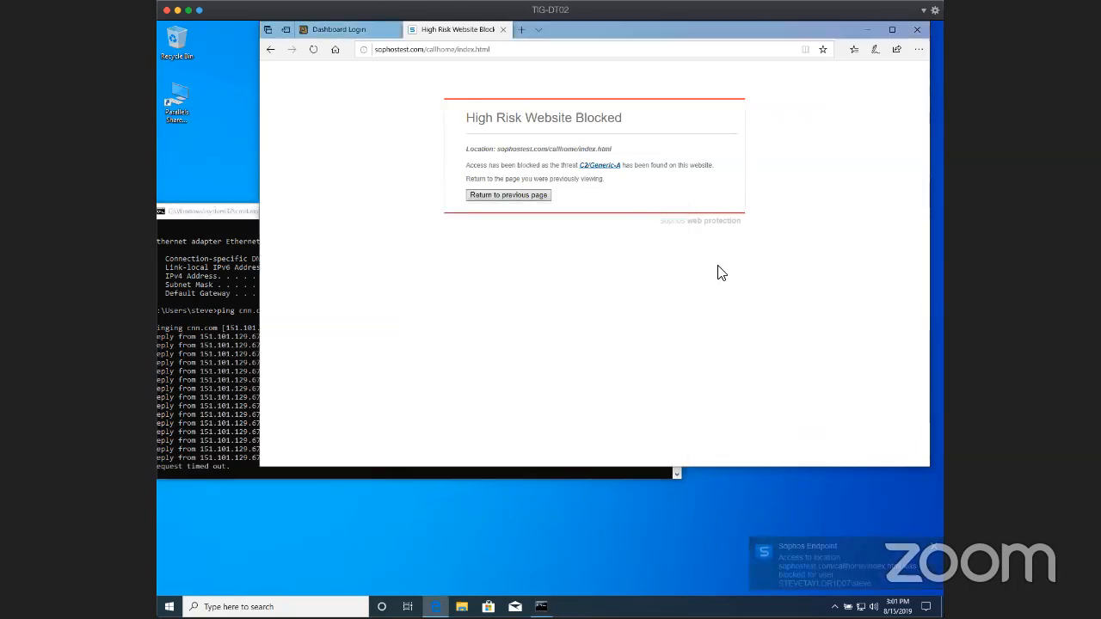
# Step: Return to the test site's category list and open Sophos Endpoint to view the computer's status
pyautogui.click(532, 196)
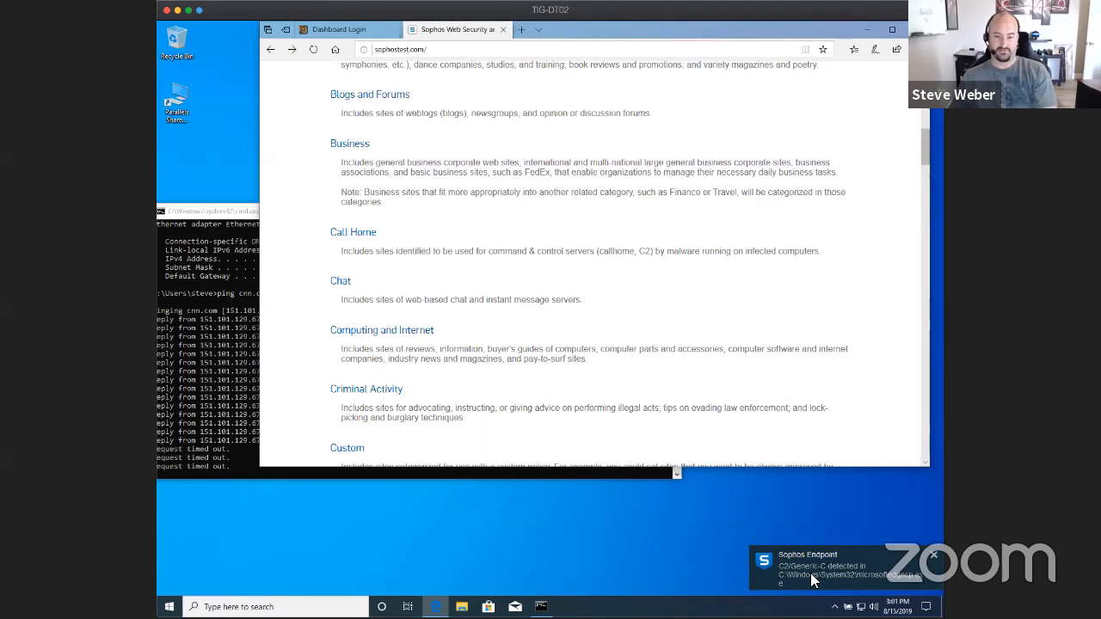
pyautogui.click(834, 606)
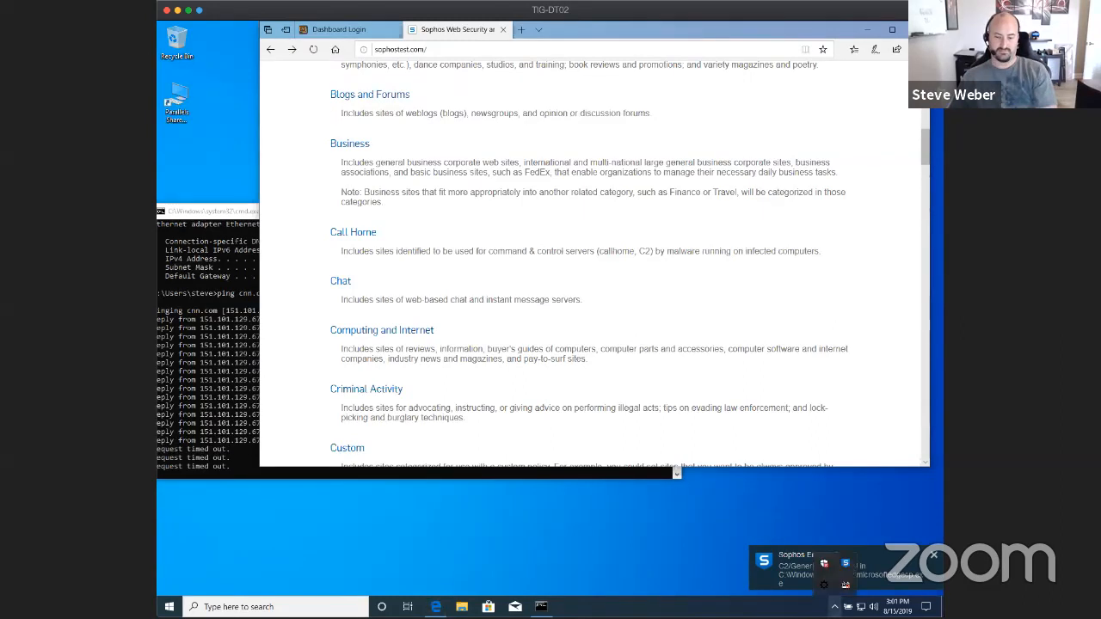
pyautogui.click(845, 566)
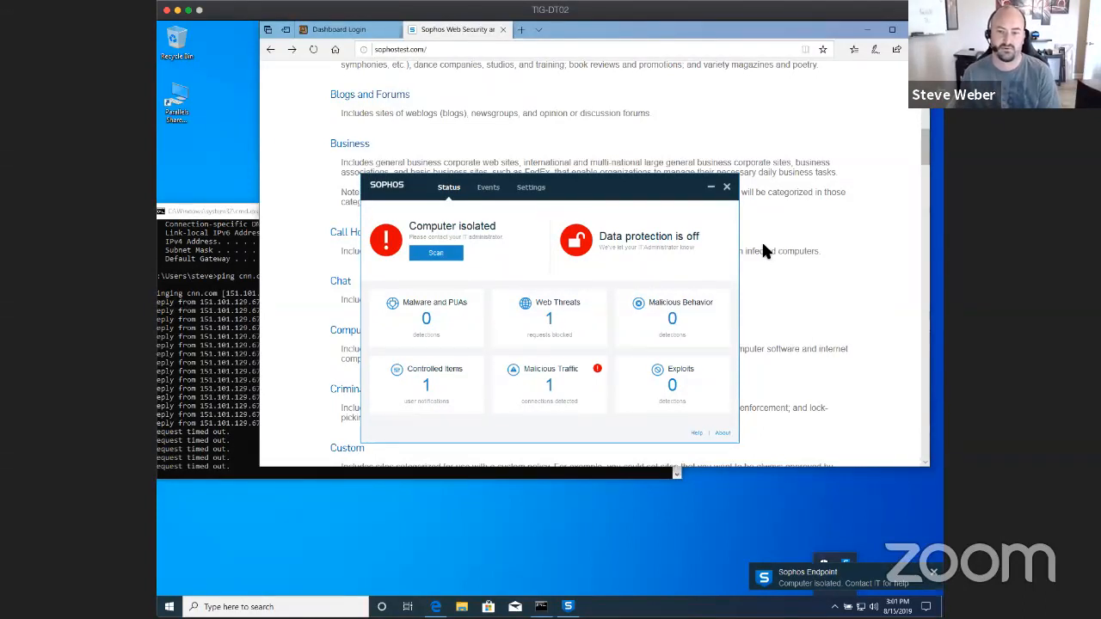
# Step: Switch to the XG Firewall console, refresh the Control center and examine the Security Heartbeat details for at-risk computers
pyautogui.press('super+Tab')
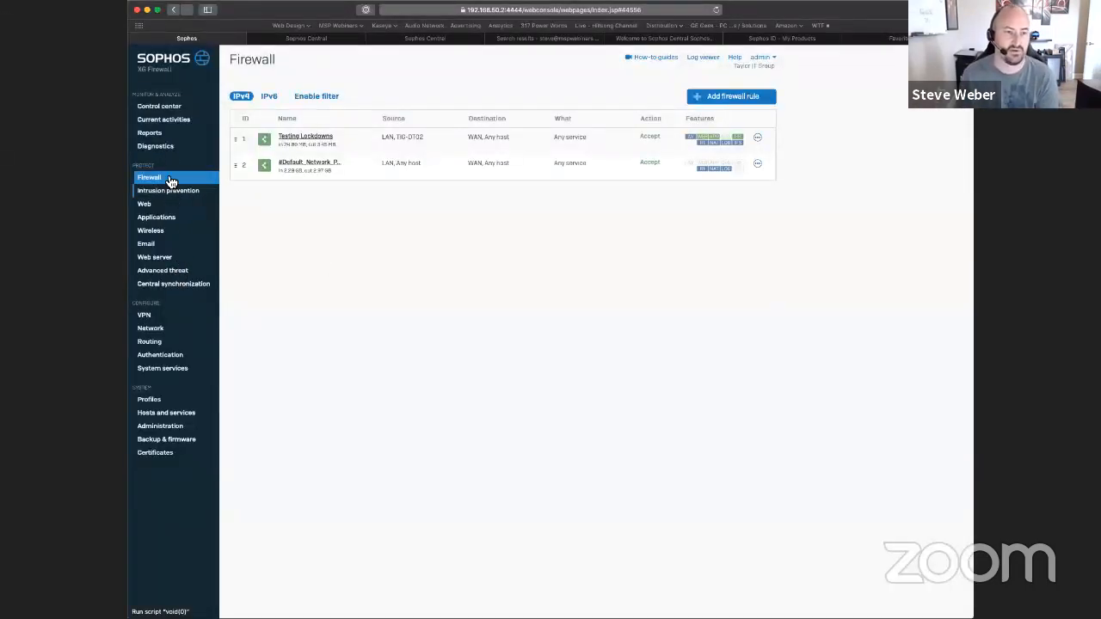
pyautogui.click(154, 106)
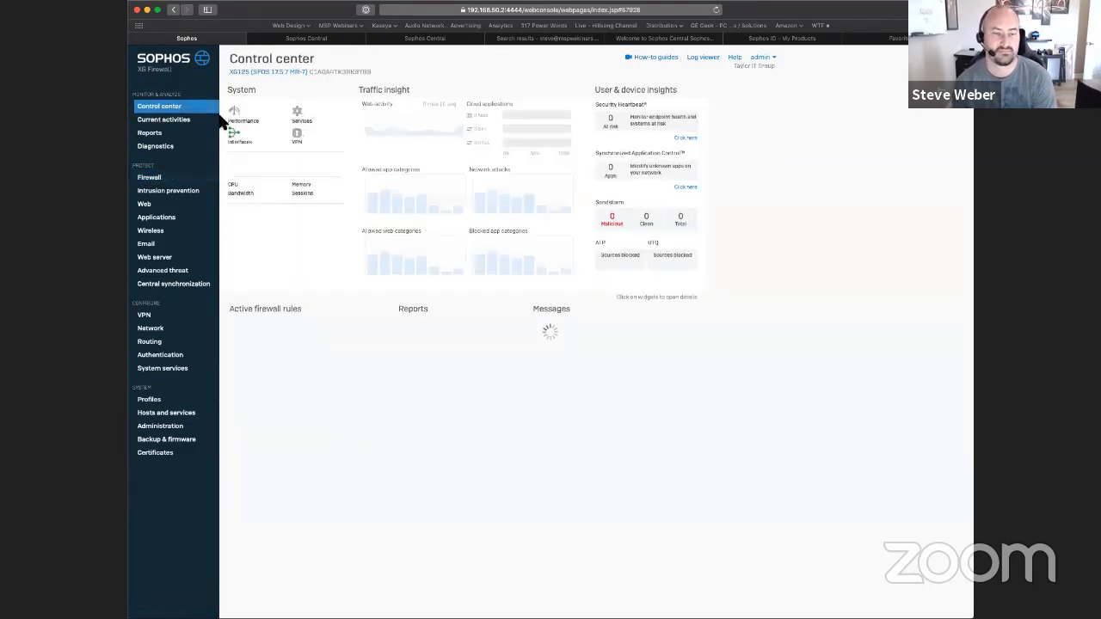
pyautogui.click(612, 130)
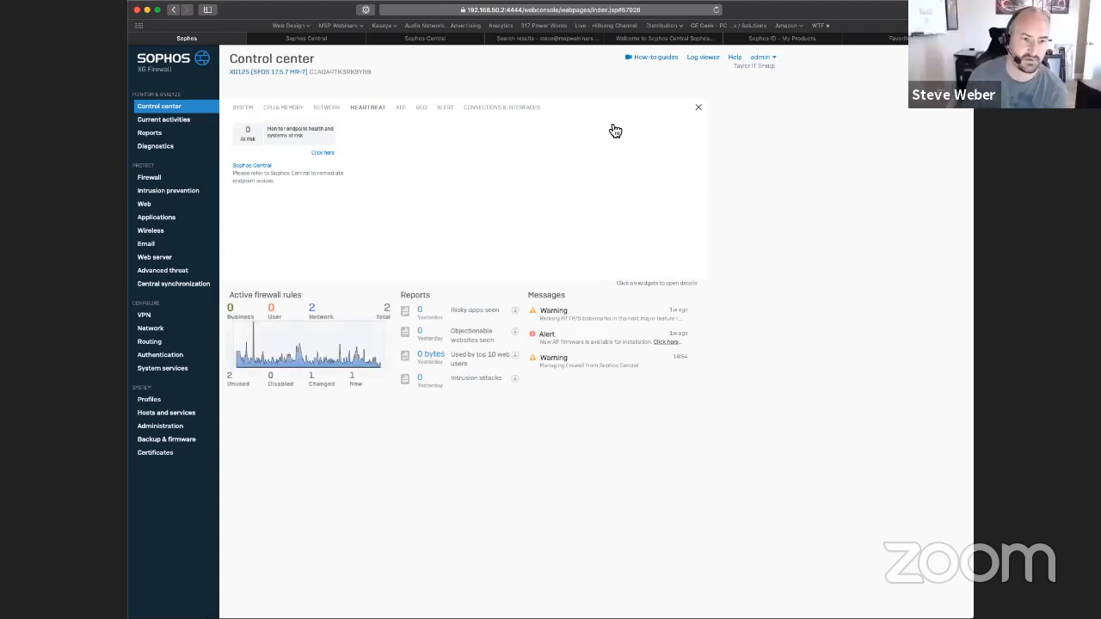
pyautogui.click(188, 110)
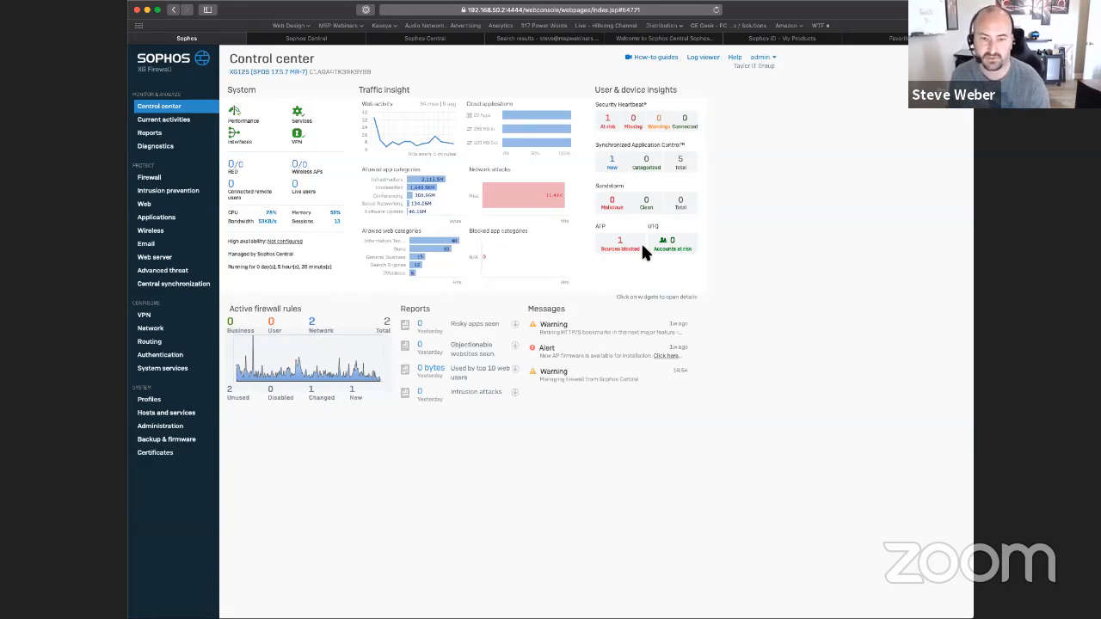
pyautogui.click(608, 125)
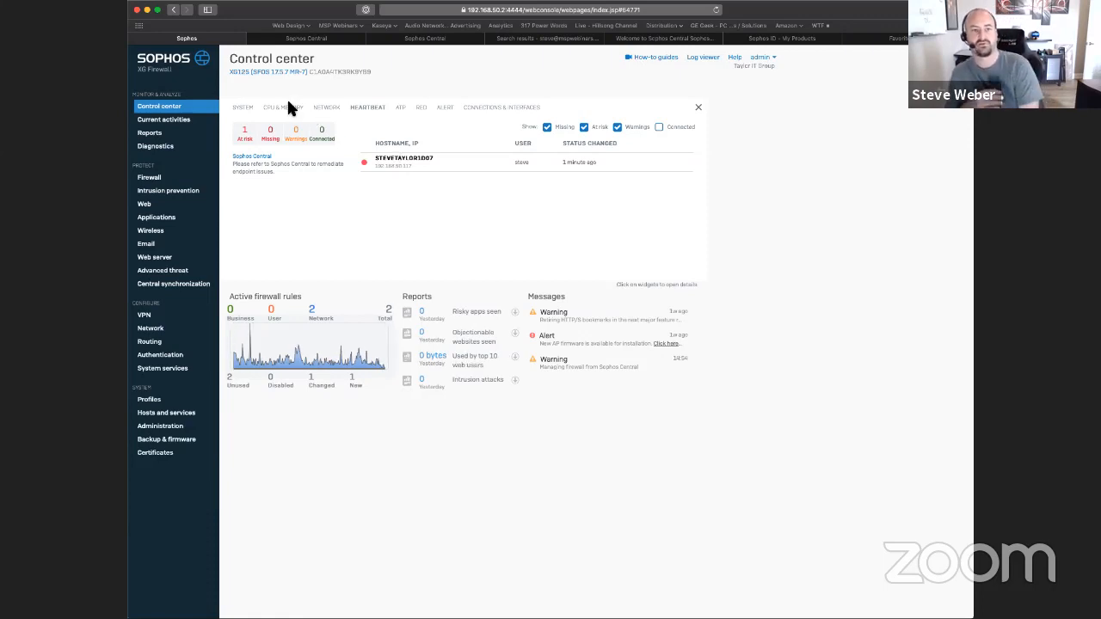
# Step: Examine the ATP details for the blocked source, including the threat name and the process path
pyautogui.click(406, 111)
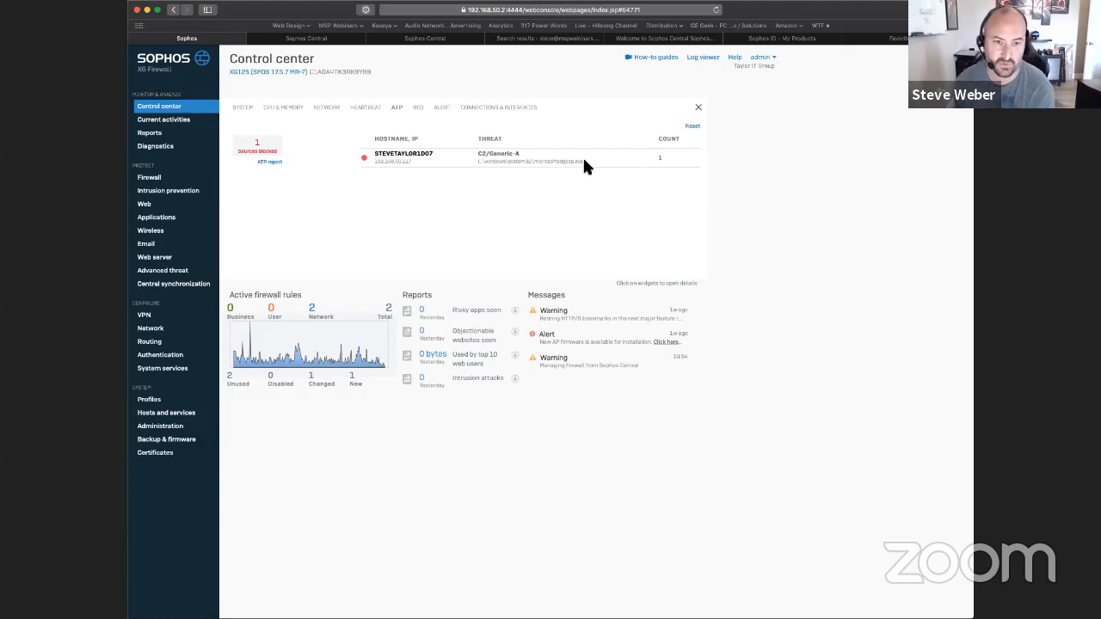
pyautogui.moveTo(584, 161); pyautogui.dragTo(479, 162)
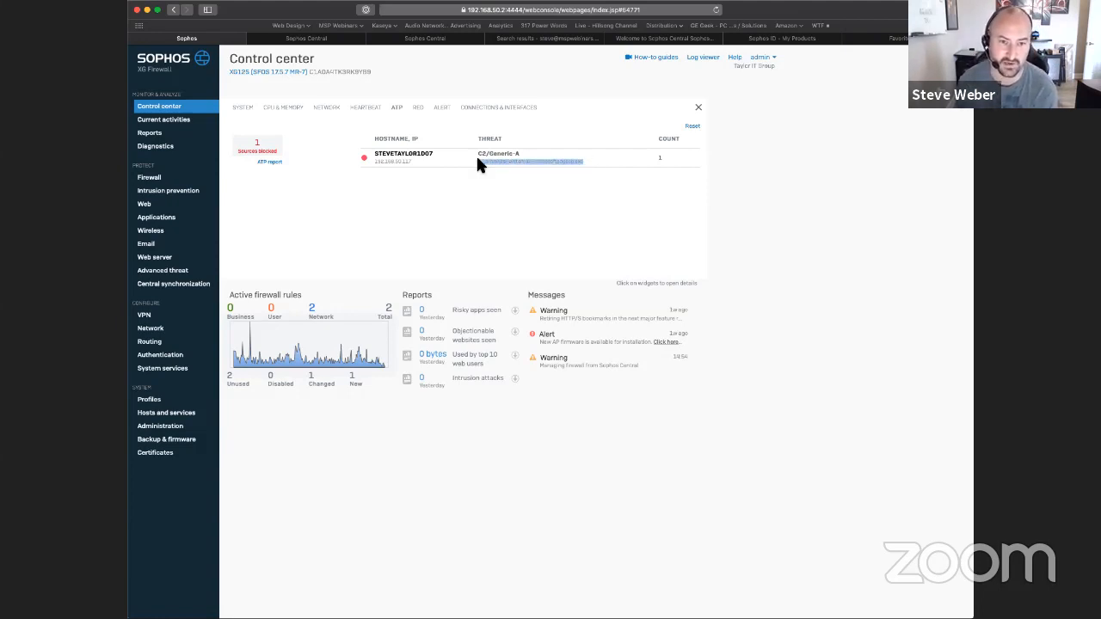
pyautogui.click(462, 172)
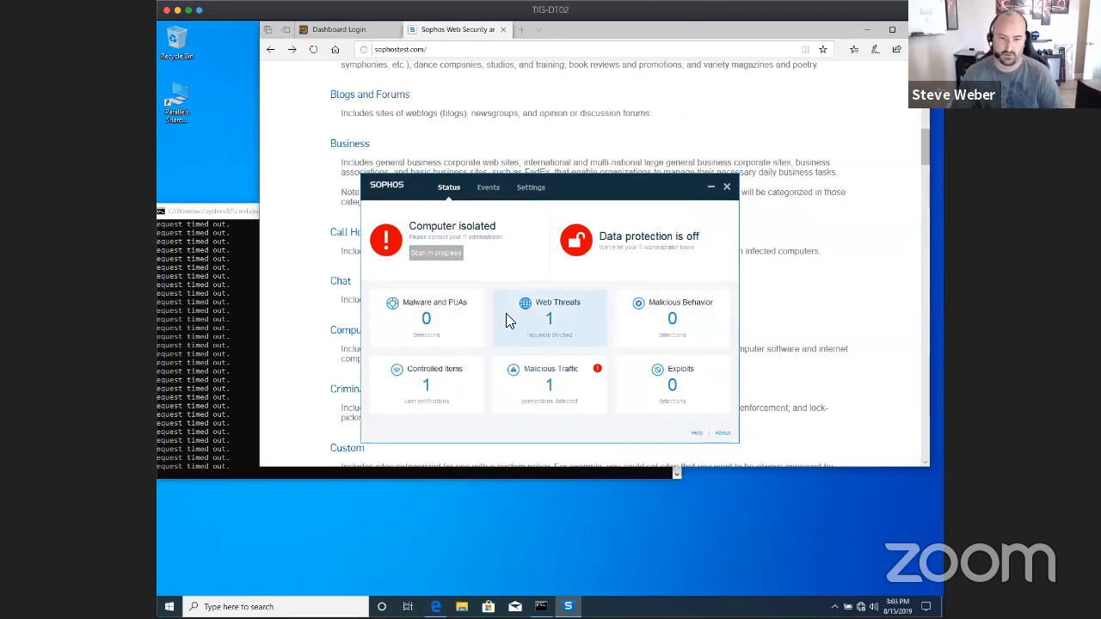
# Step: View the Sophos Endpoint events on the virtual machine and test web access by browsing to cnn.com
pyautogui.click(485, 192)
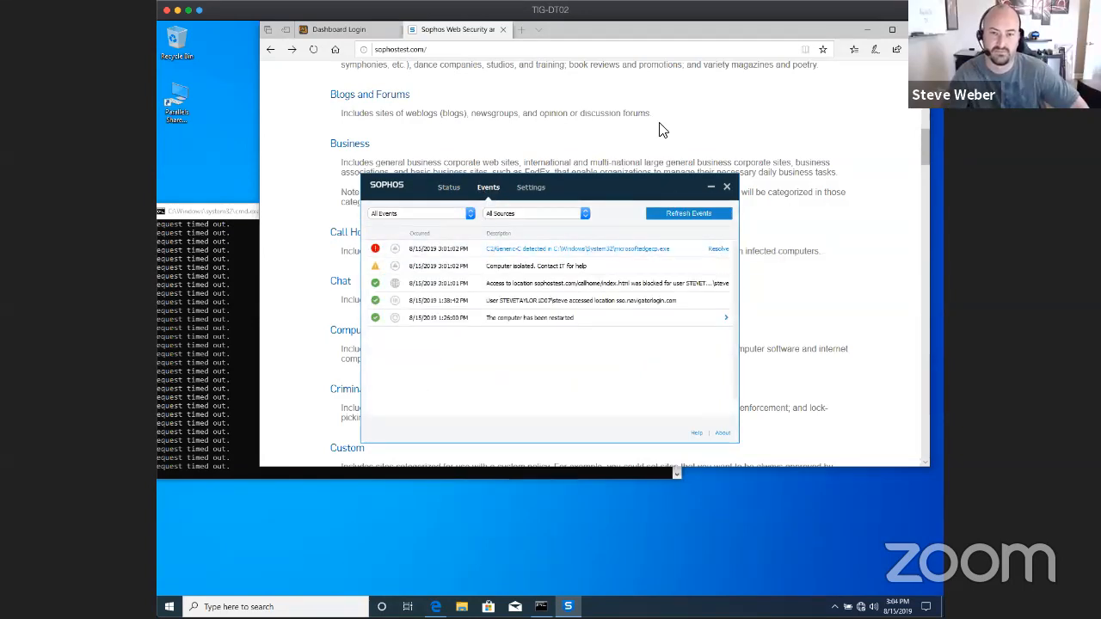
pyautogui.click(516, 32)
pyautogui.click(485, 45)
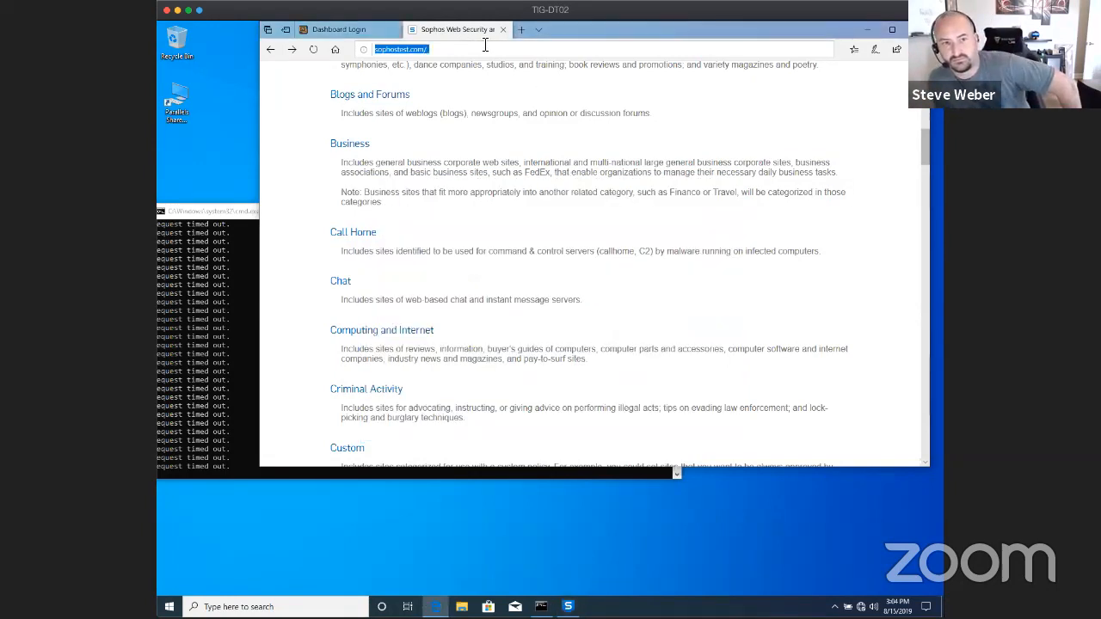
pyautogui.write('cnn.com')
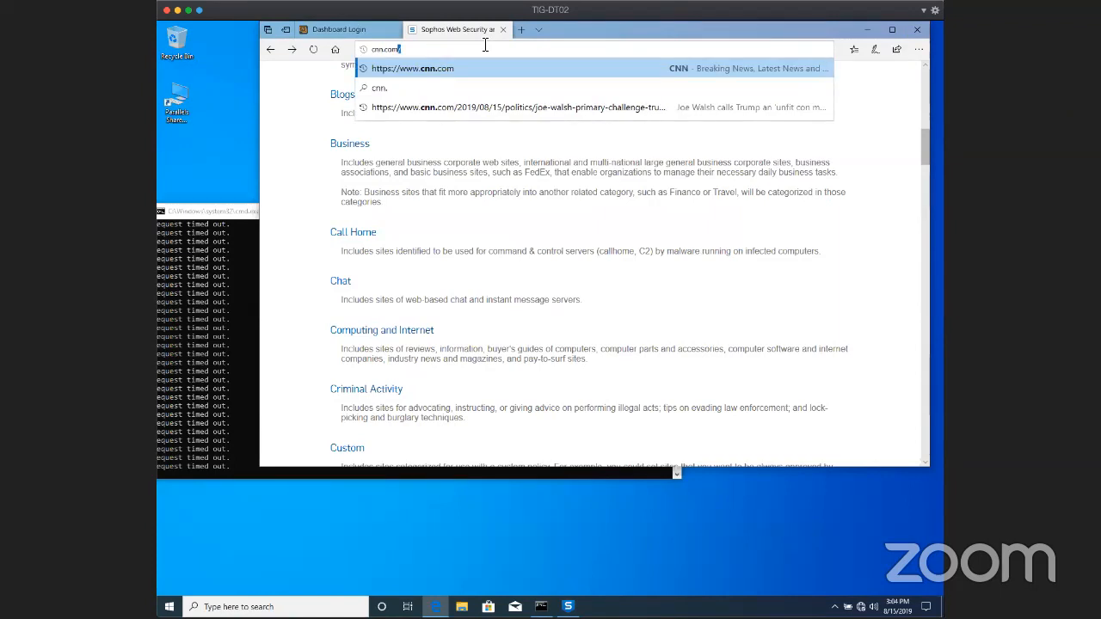
pyautogui.press('Return')
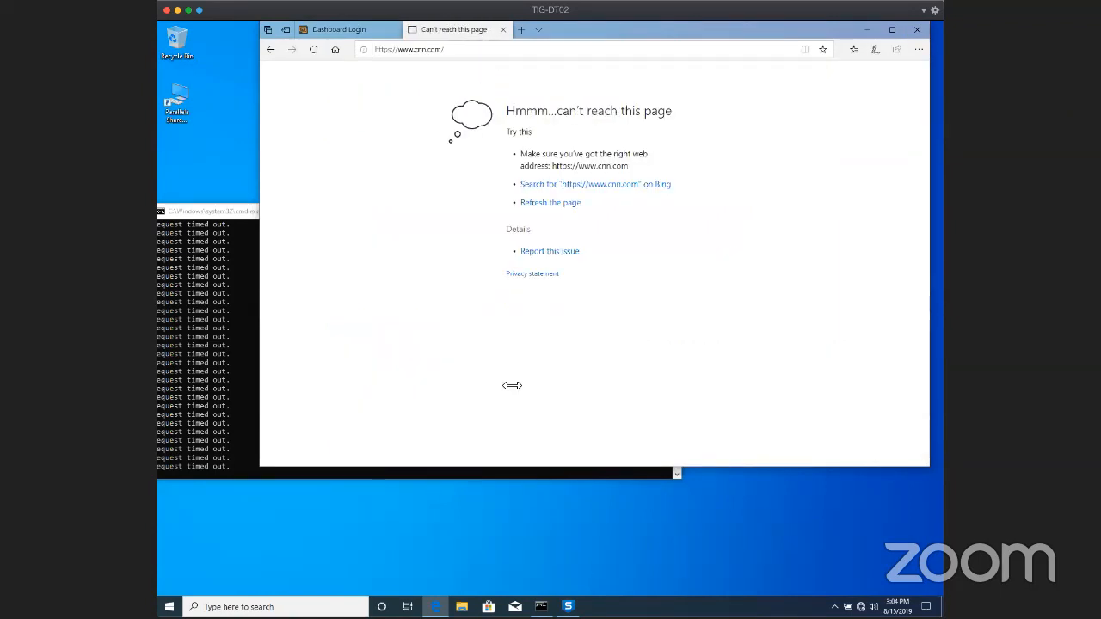
# Step: Resolve the C2/Generic-C detection in the Sophos Endpoint events and check the computer's status
pyautogui.click(568, 607)
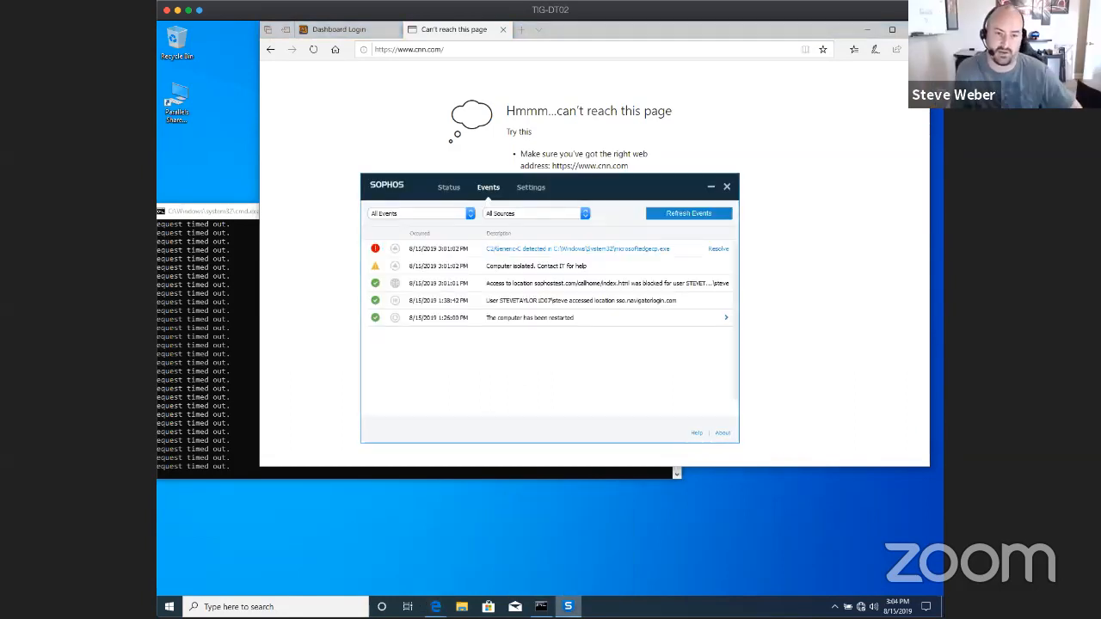
pyautogui.click(715, 250)
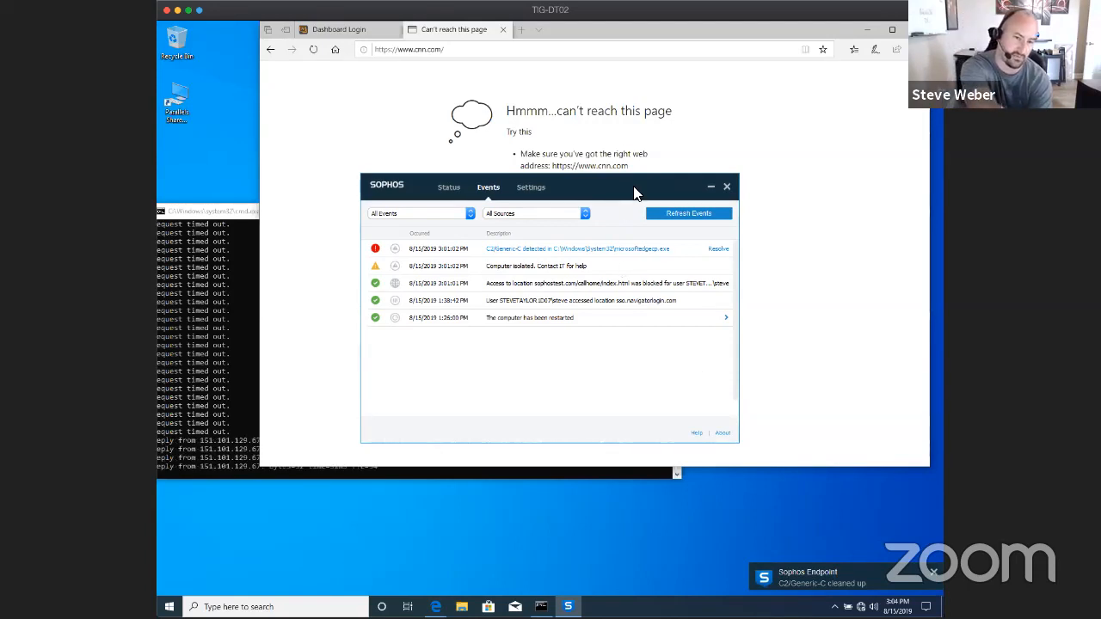
pyautogui.click(449, 189)
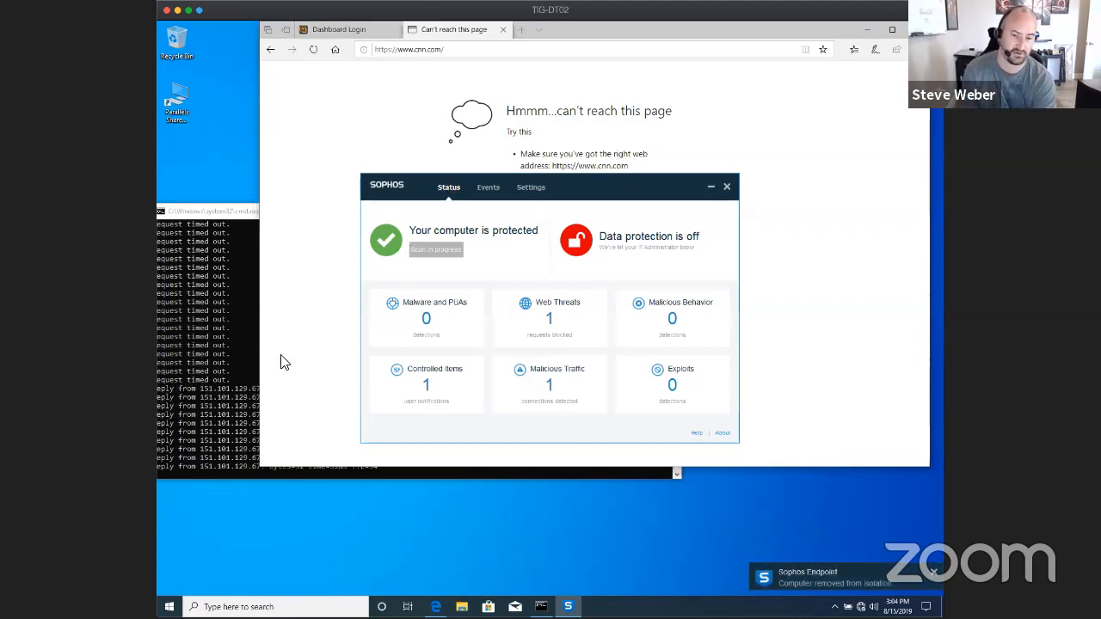
pyautogui.click(211, 361)
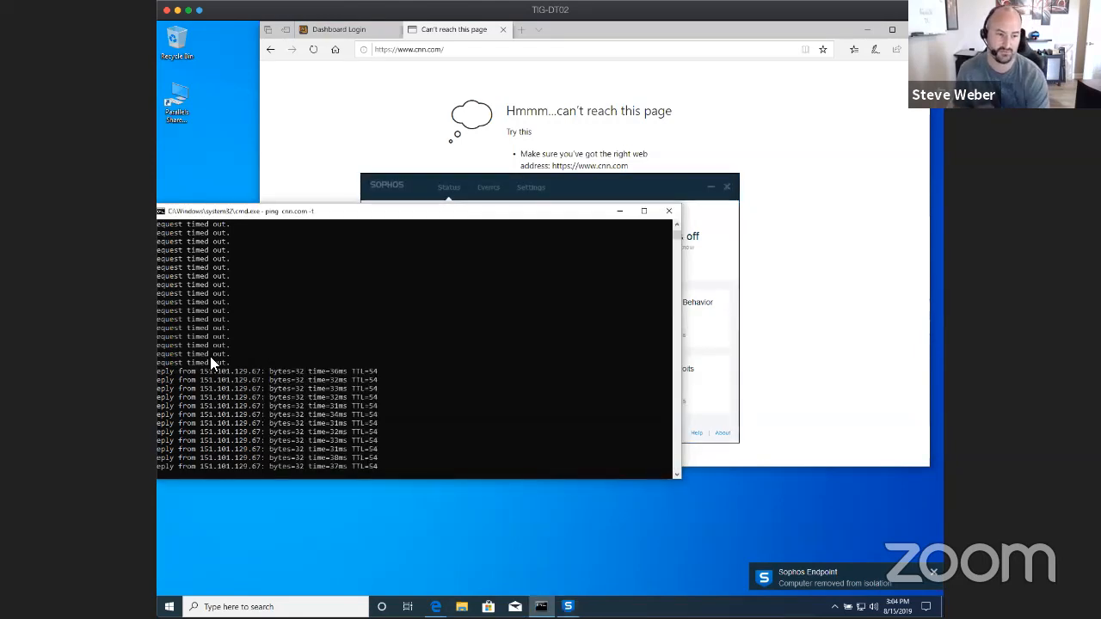
pyautogui.click(654, 182)
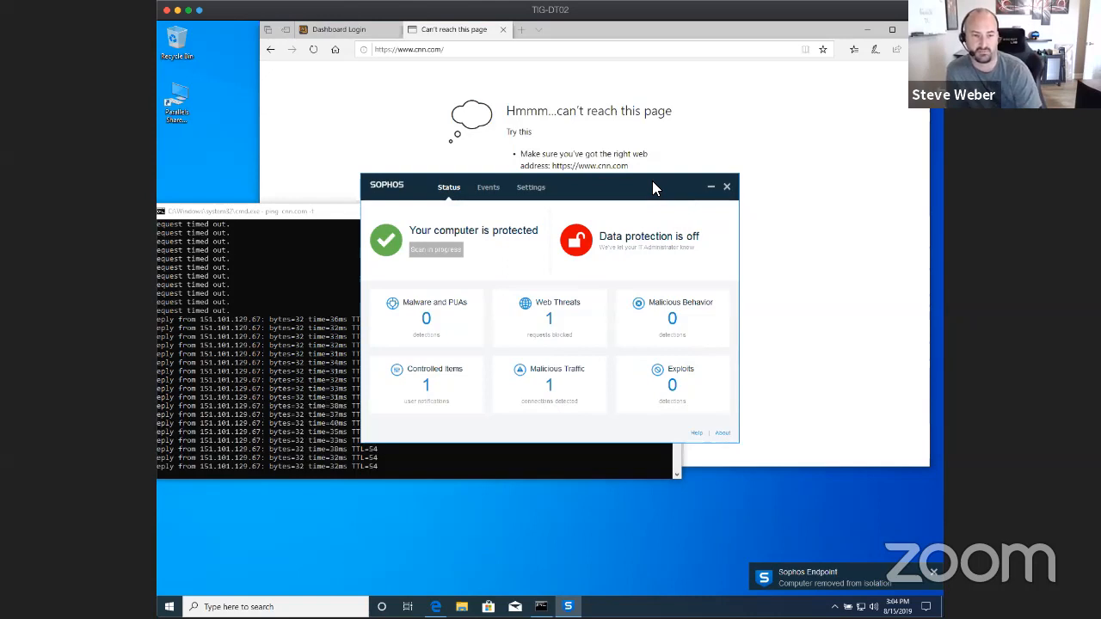
pyautogui.click(420, 49)
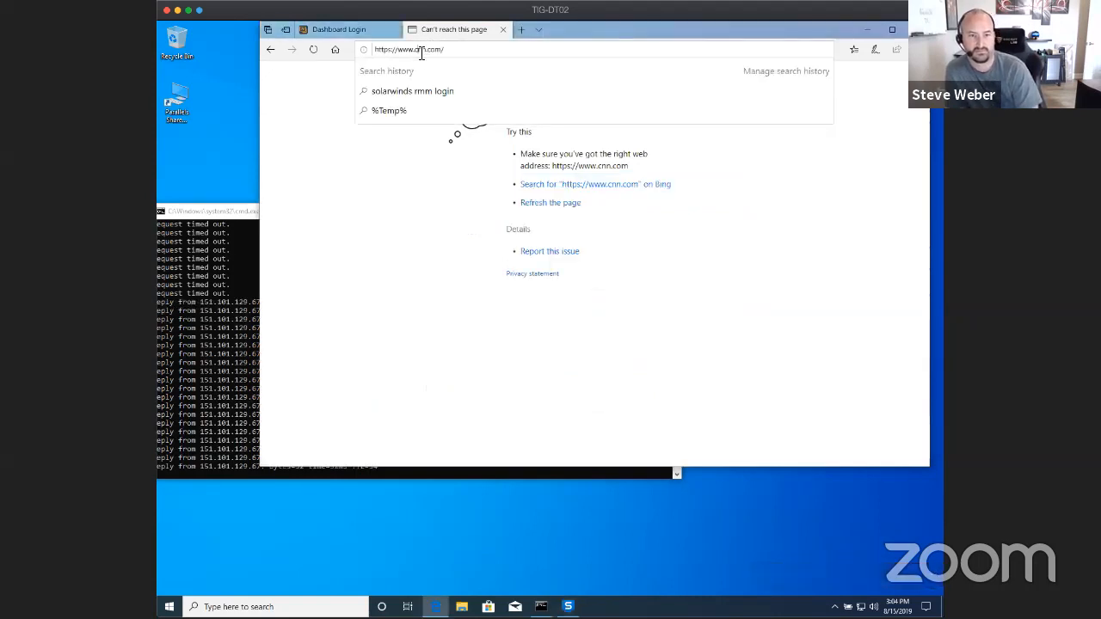
pyautogui.press('Return')
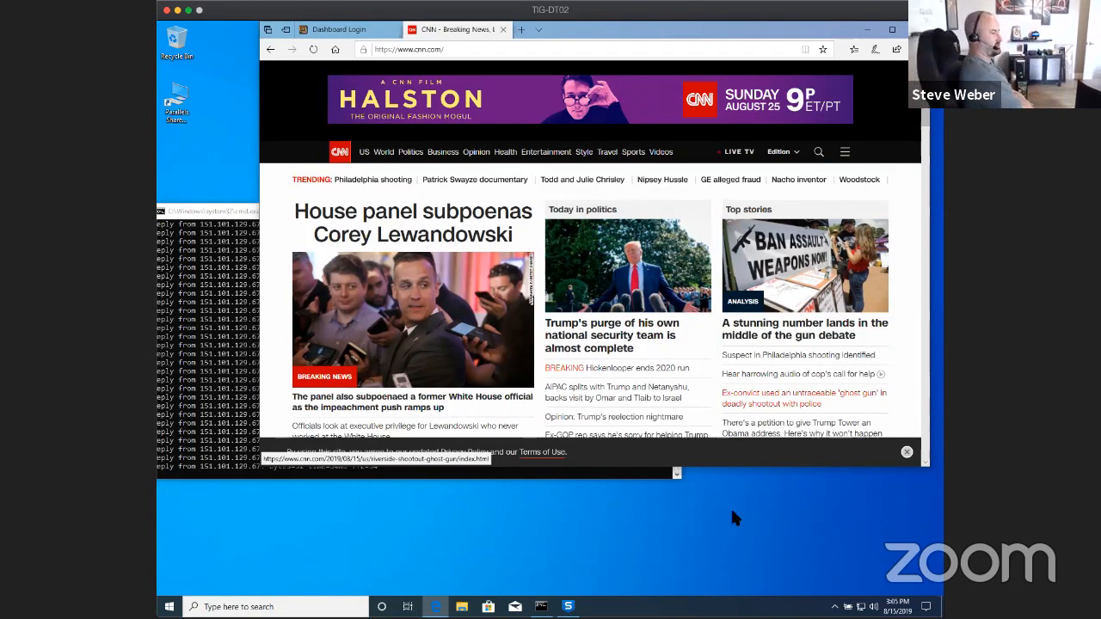
pyautogui.click(184, 324)
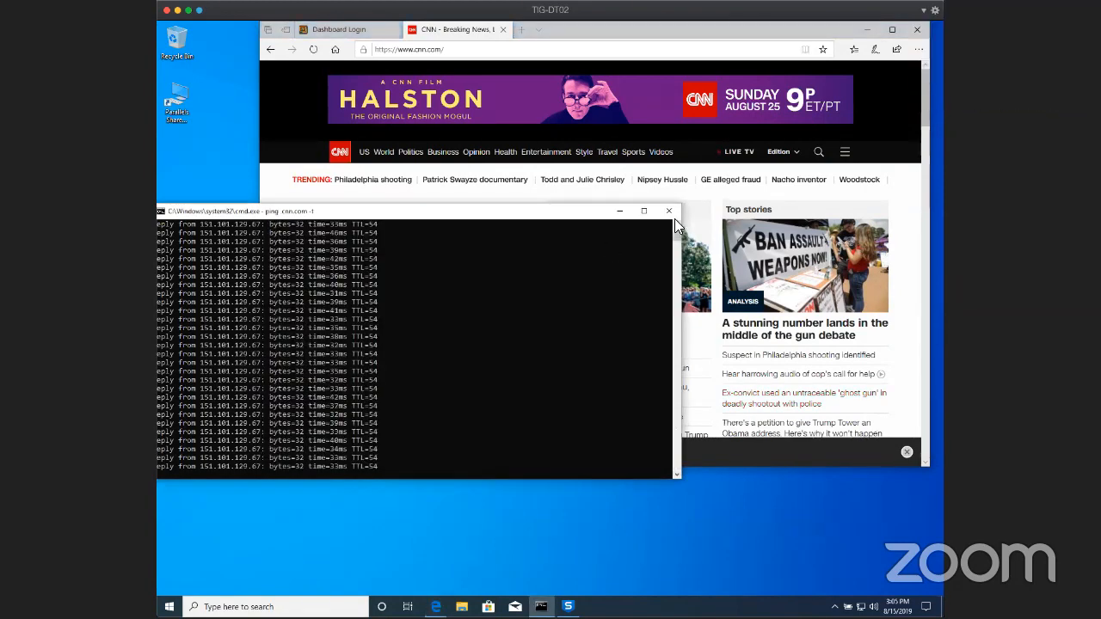
pyautogui.click(670, 212)
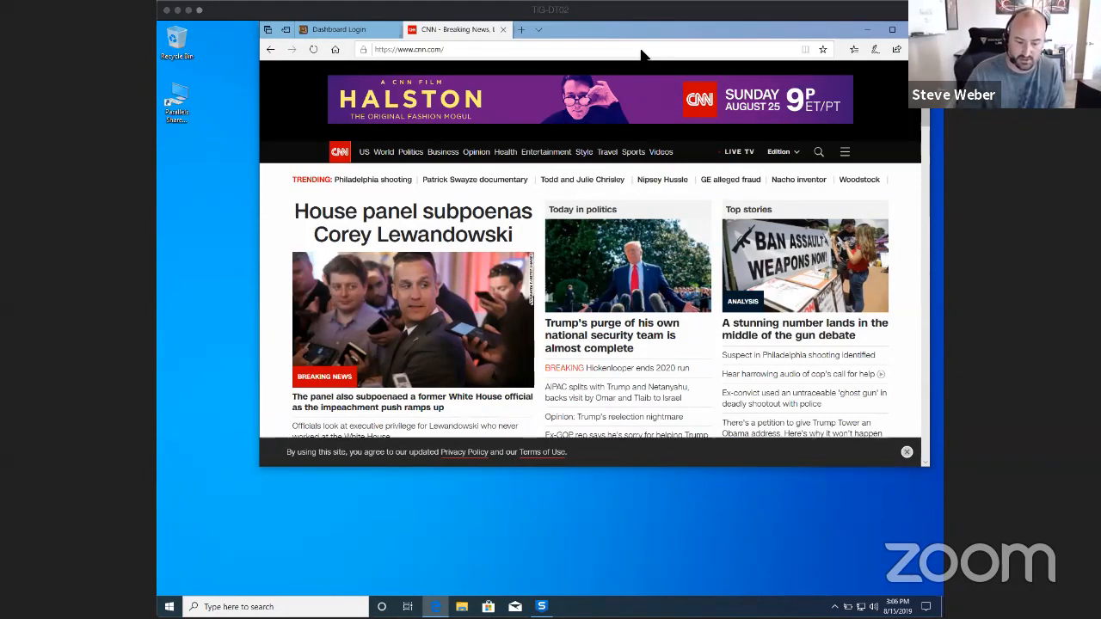
pyautogui.click(365, 31)
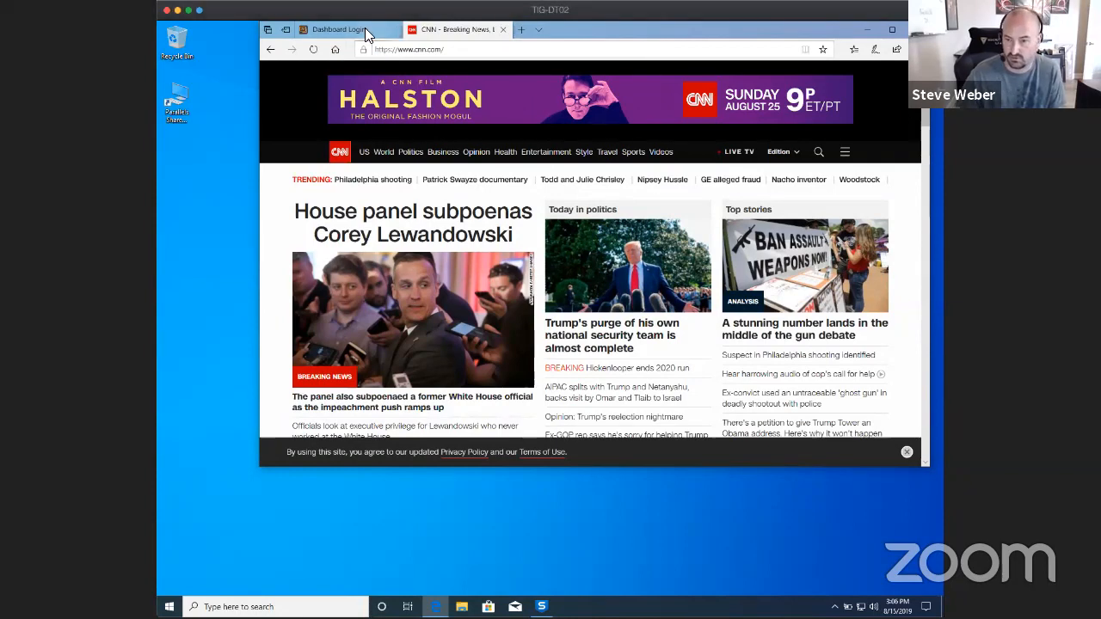
pyautogui.click(365, 30)
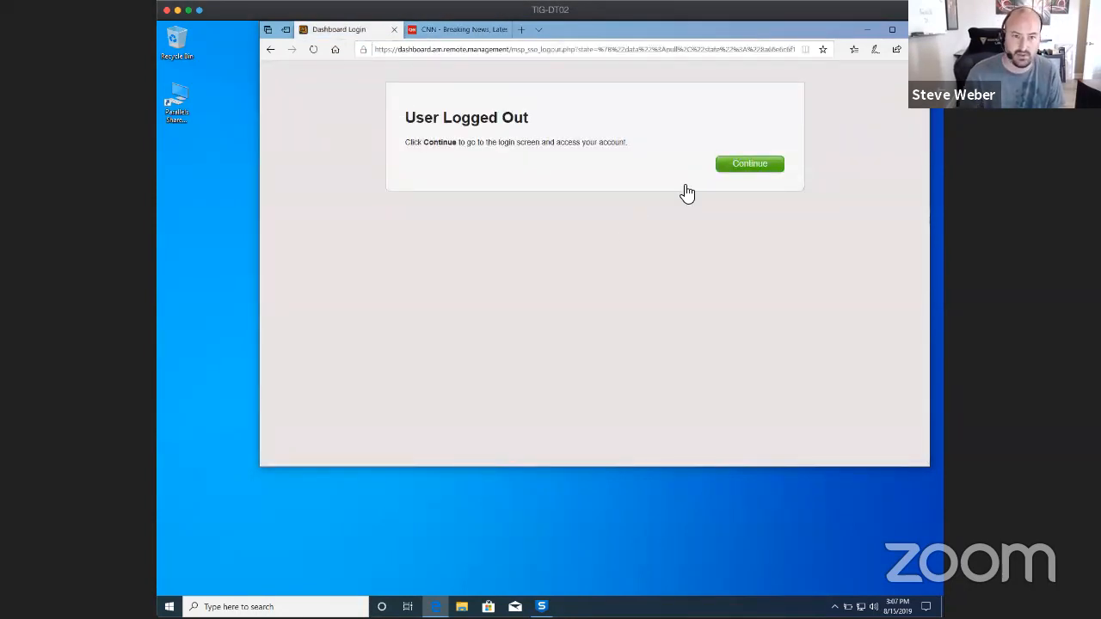
pyautogui.click(835, 606)
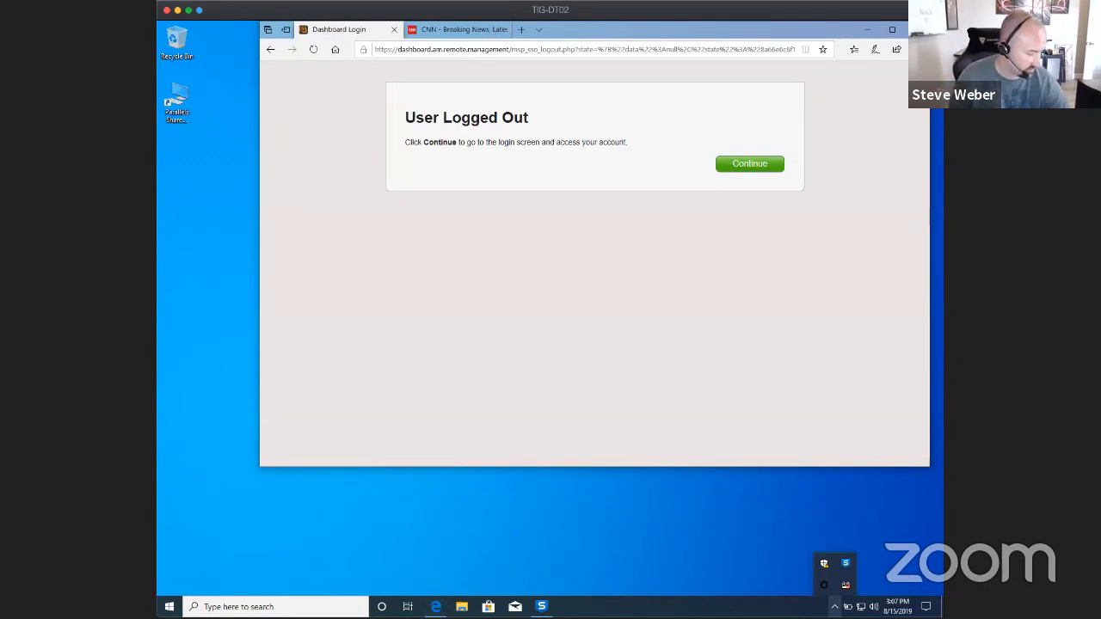
pyautogui.click(834, 606)
pyautogui.click(395, 378)
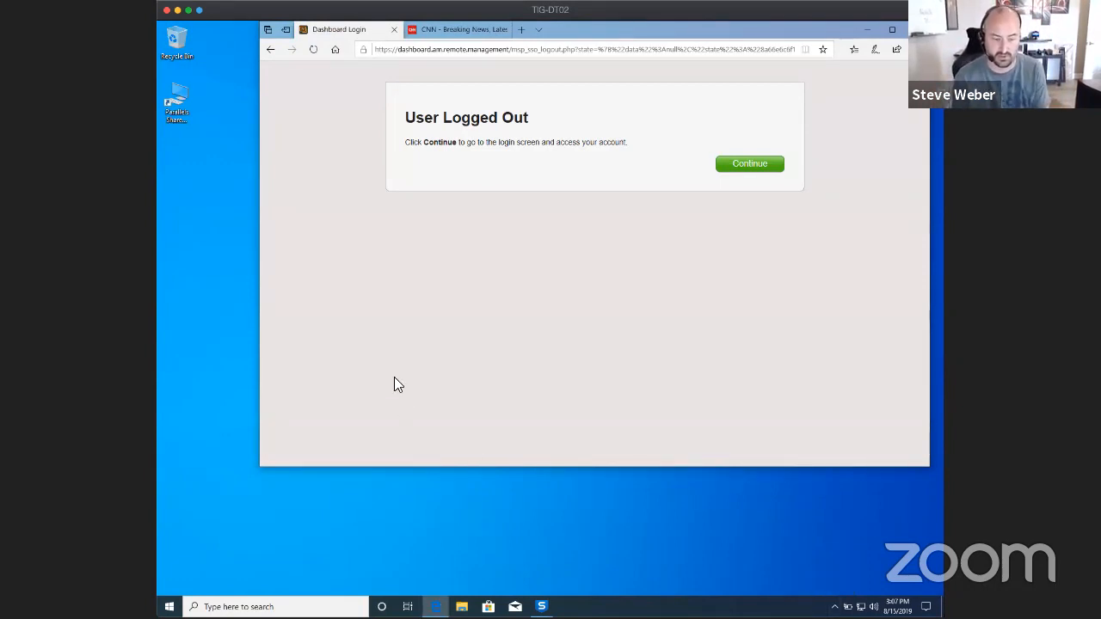
pyautogui.click(931, 469)
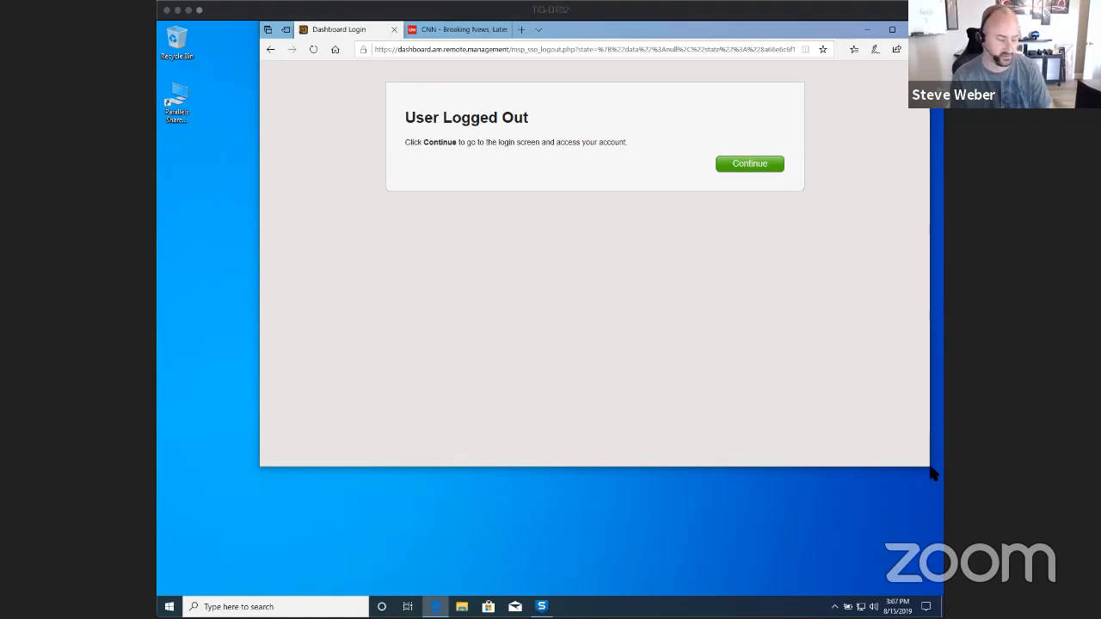
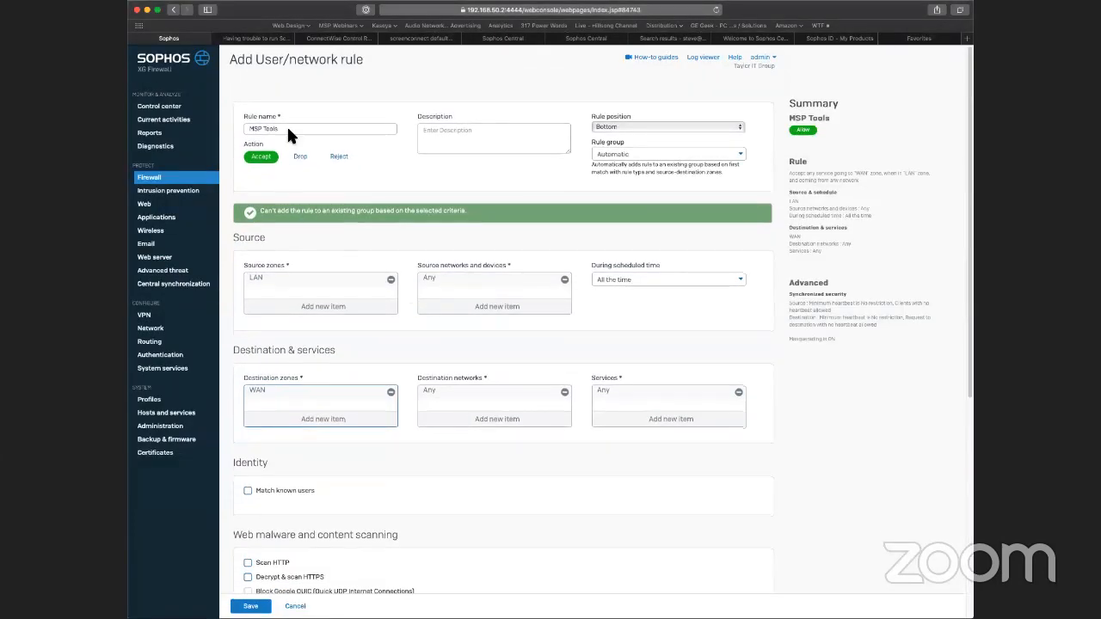
# Step: Set the rule position of the MSP Tools firewall rule to Top
pyautogui.click(289, 127)
pyautogui.moveTo(295, 128); pyautogui.dragTo(229, 132)
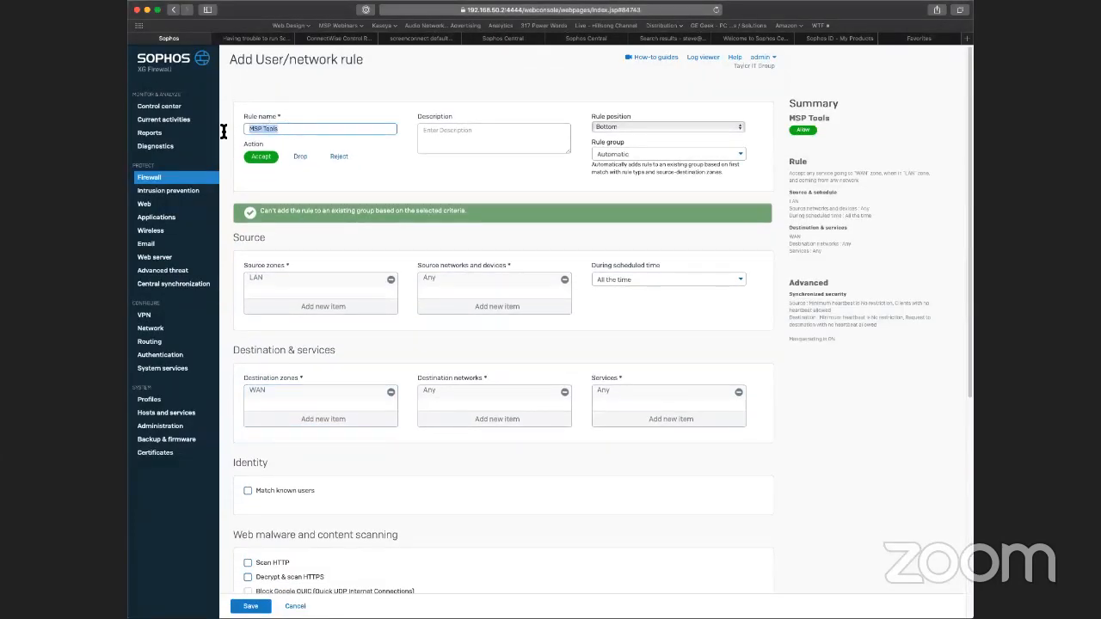
pyautogui.scroll(-5, 360, 318)
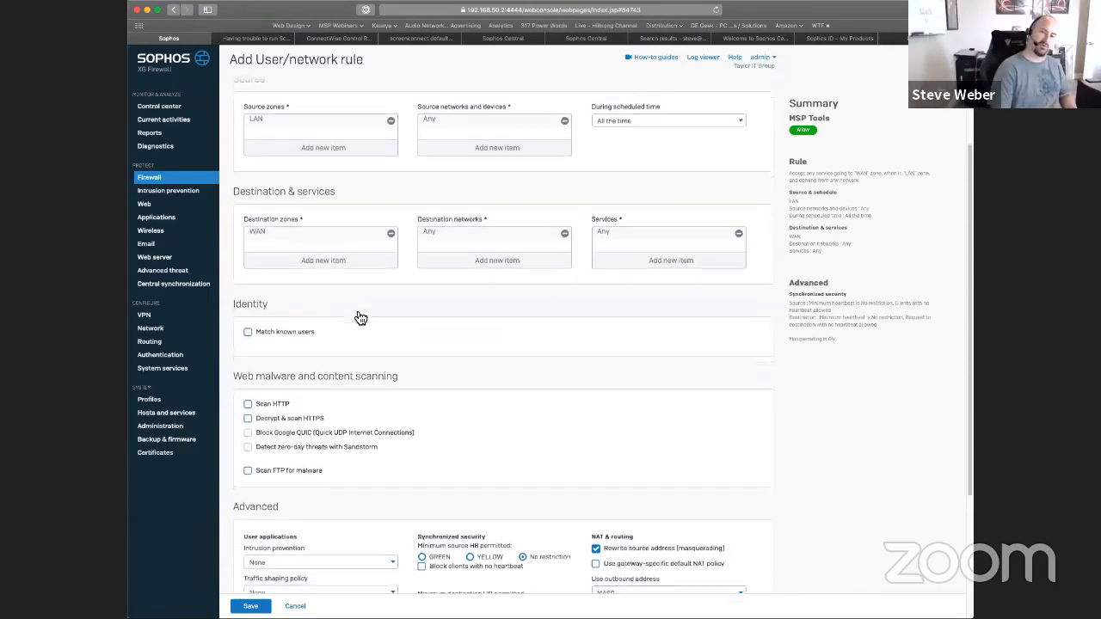
pyautogui.scroll(5, 357, 316)
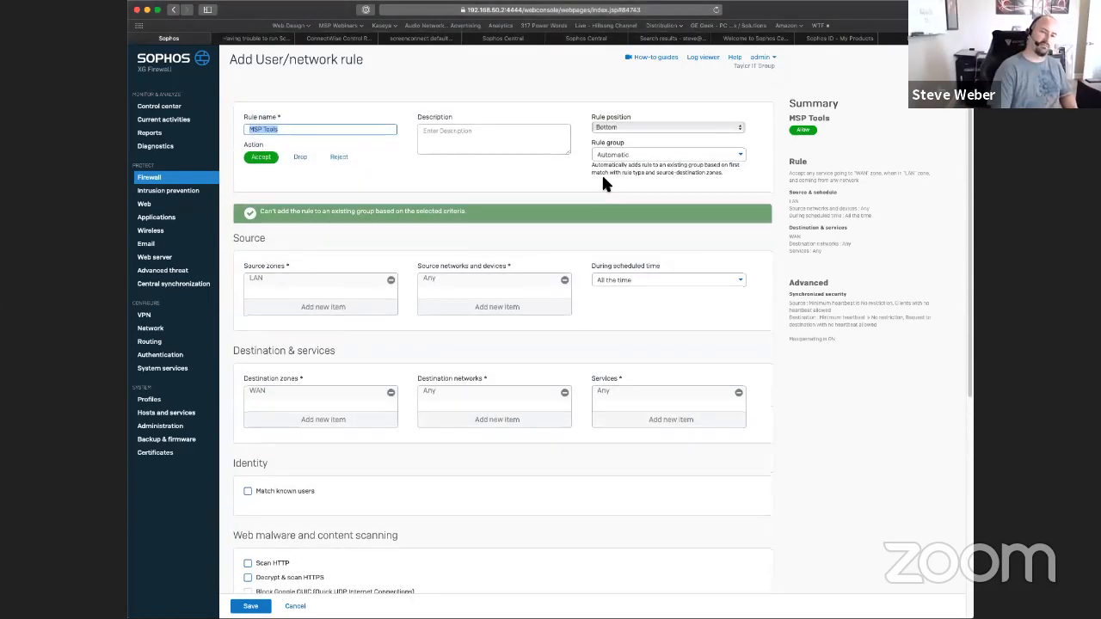
pyautogui.click(634, 127)
pyautogui.click(632, 138)
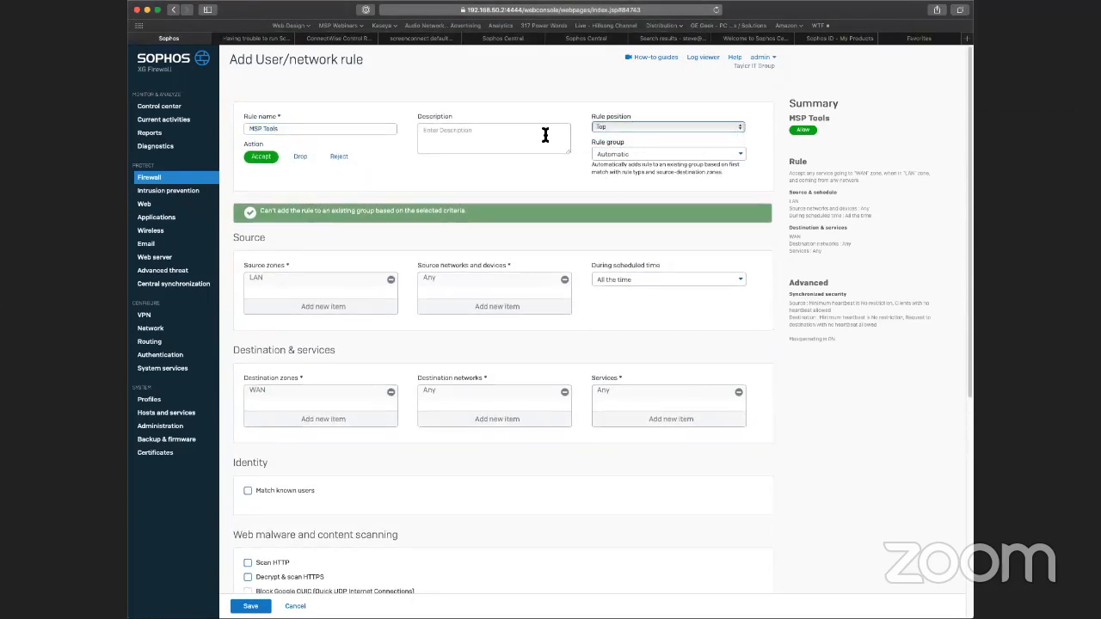
pyautogui.click(536, 135)
# Step: Remove Any from the rule's destination networks and start creating a new FQDN host there
pyautogui.scroll(-1, 534, 136)
pyautogui.scroll(-10, 535, 136)
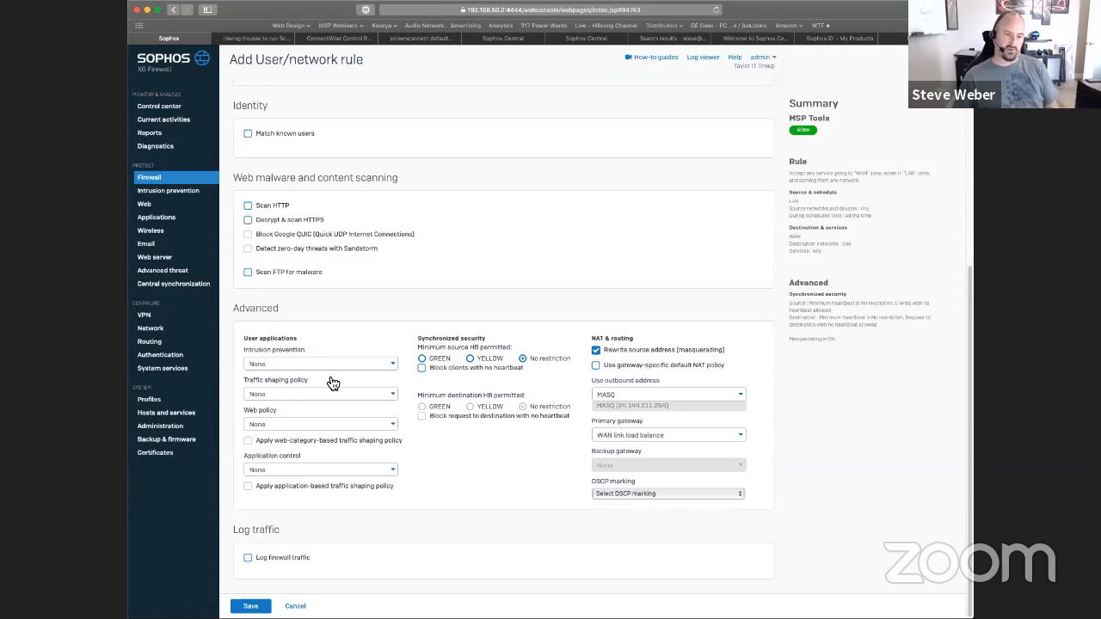
pyautogui.scroll(5, 333, 383)
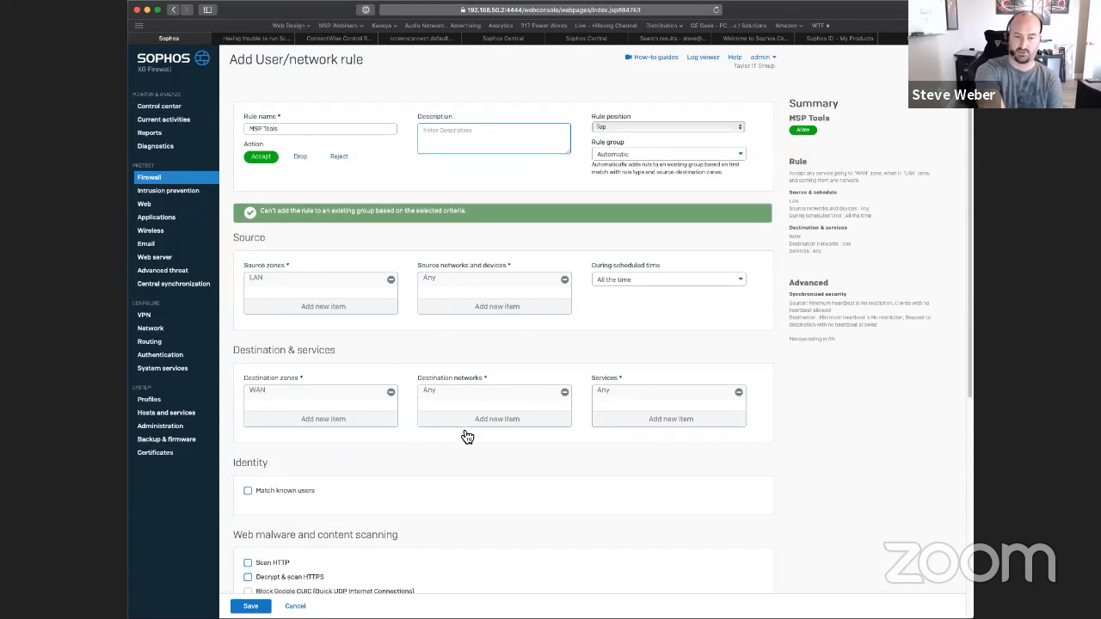
pyautogui.click(565, 392)
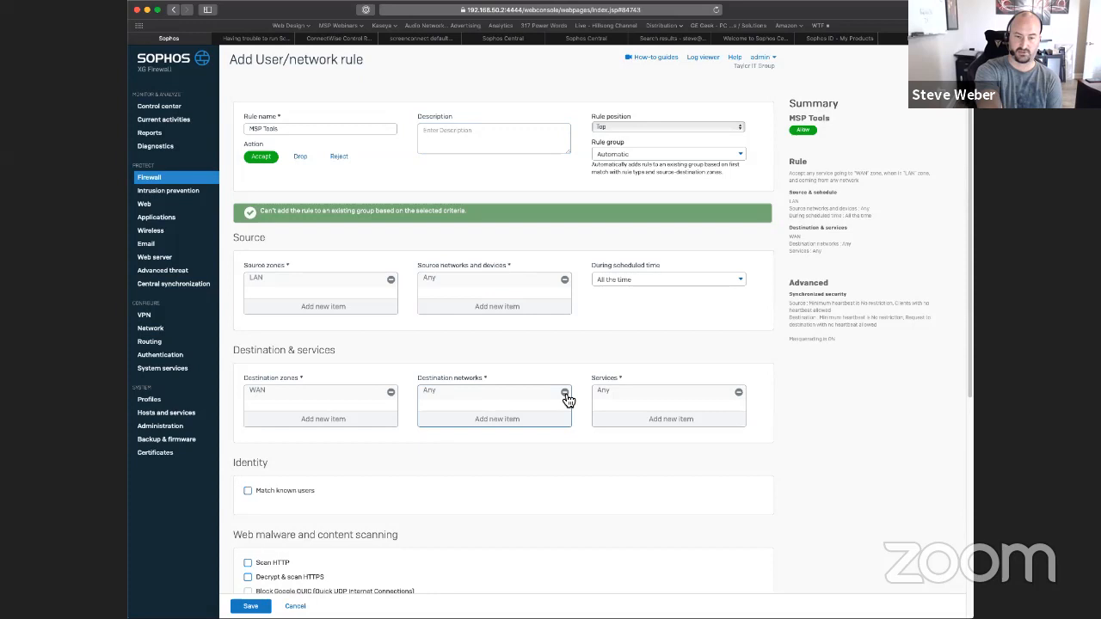
pyautogui.click(505, 421)
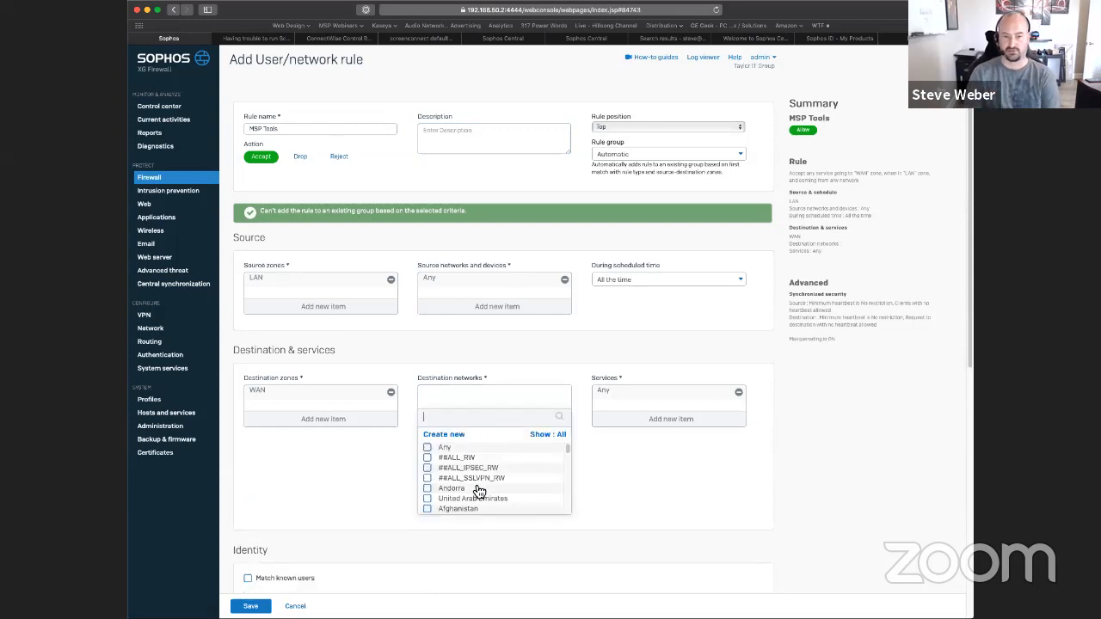
pyautogui.scroll(-1, 480, 490)
pyautogui.scroll(1, 479, 489)
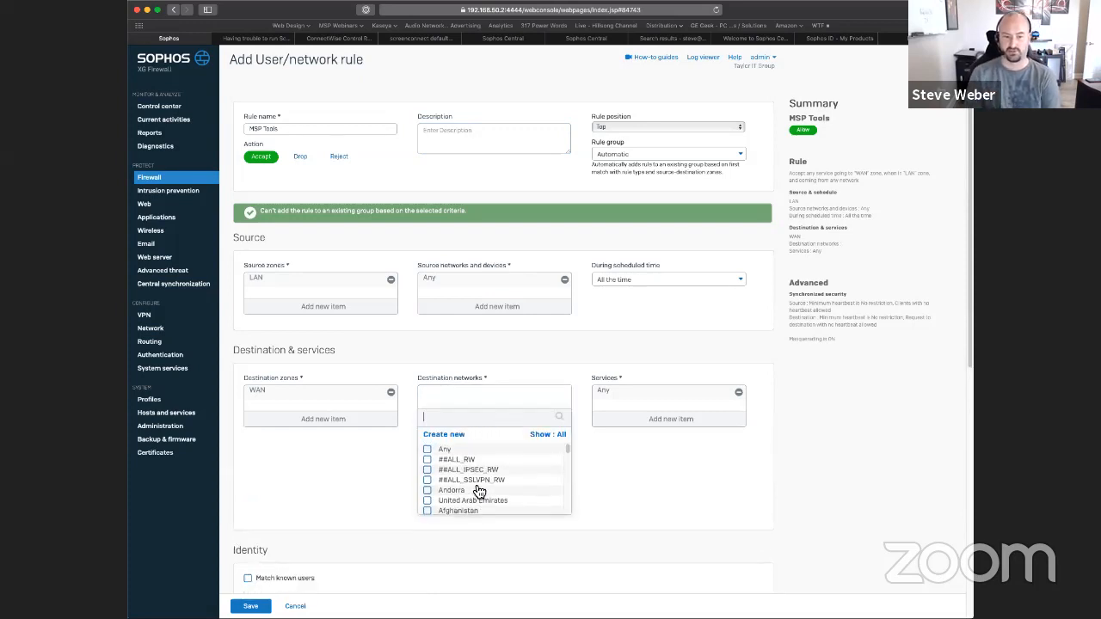
pyautogui.click(444, 437)
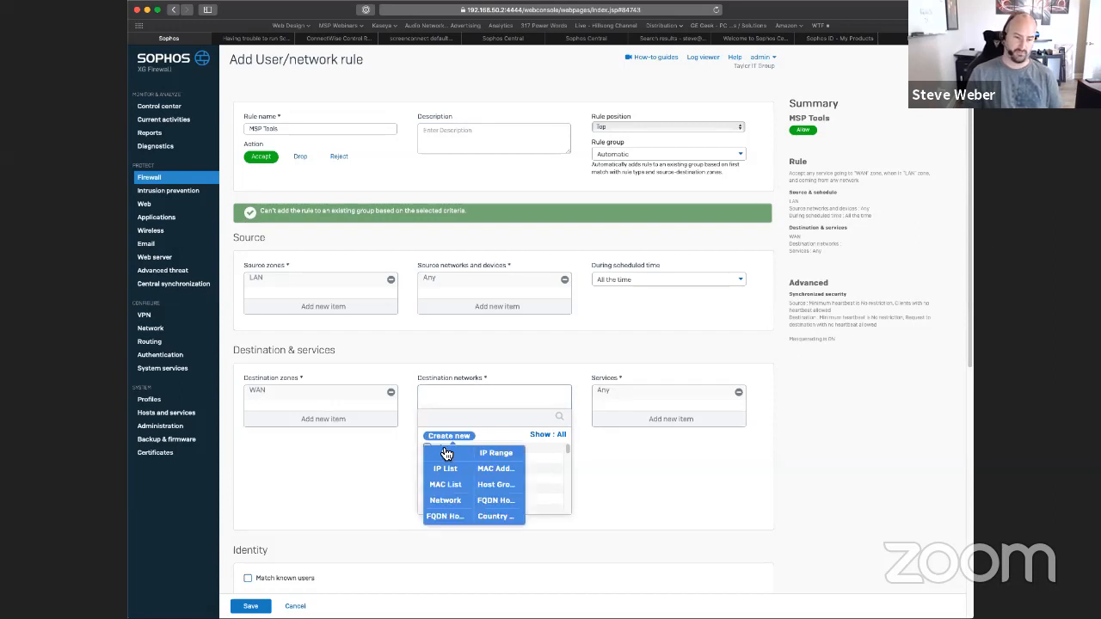
pyautogui.click(496, 508)
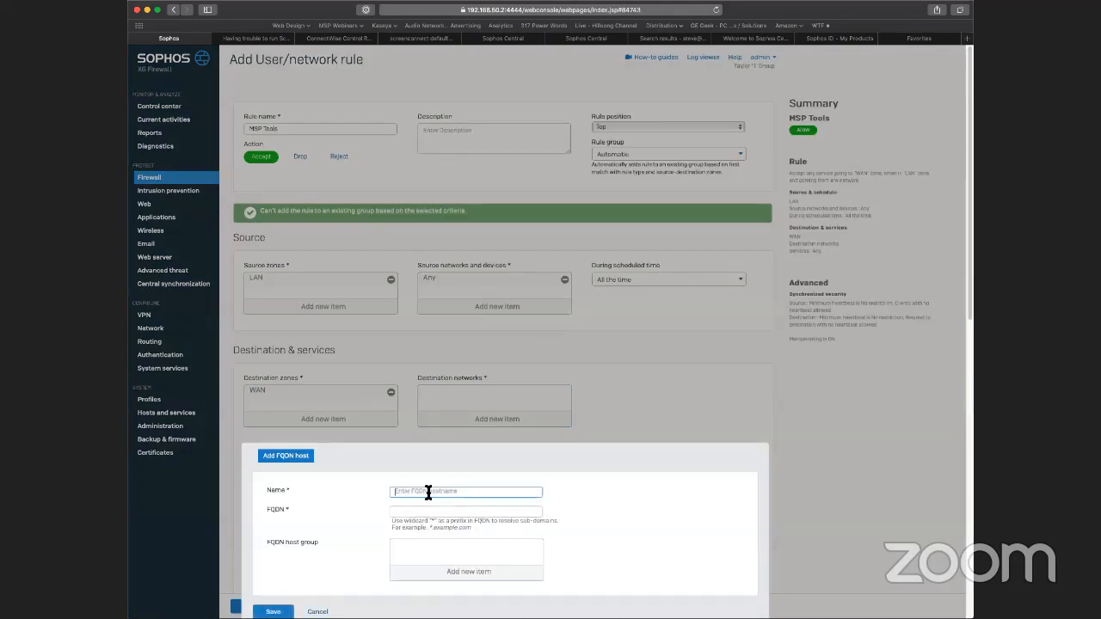
pyautogui.write('http')
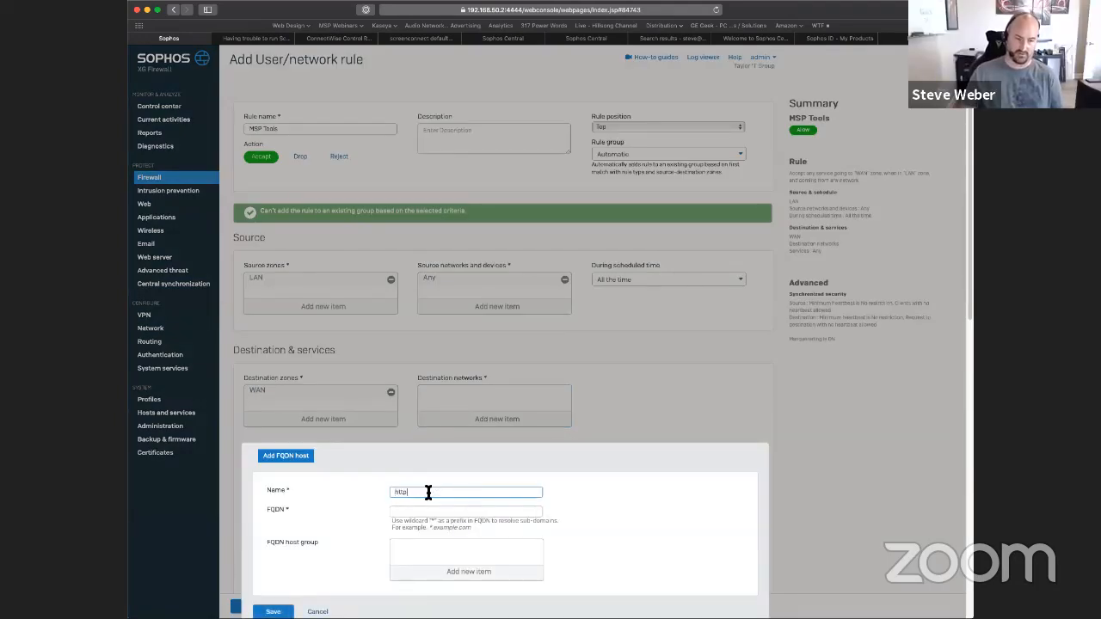
pyautogui.write('s://')
pyautogui.press('super+a')
pyautogui.press('BackSpace')
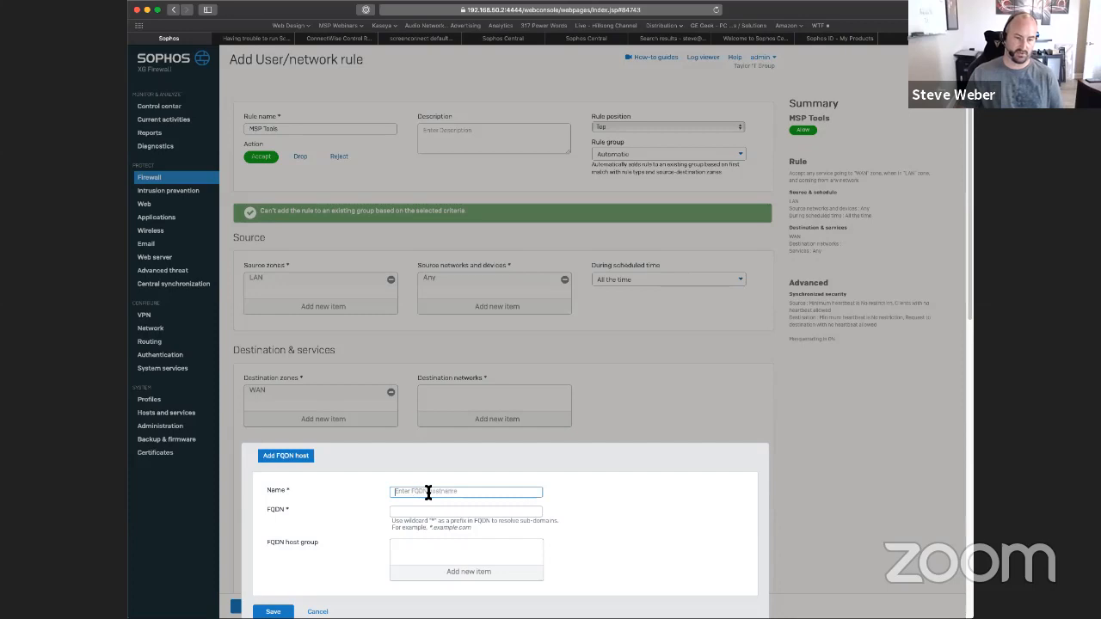
# Step: Name the FQDN host ScreenConnect and set its FQDN to mspw.screenconnect.com
pyautogui.write('mspw.scre')
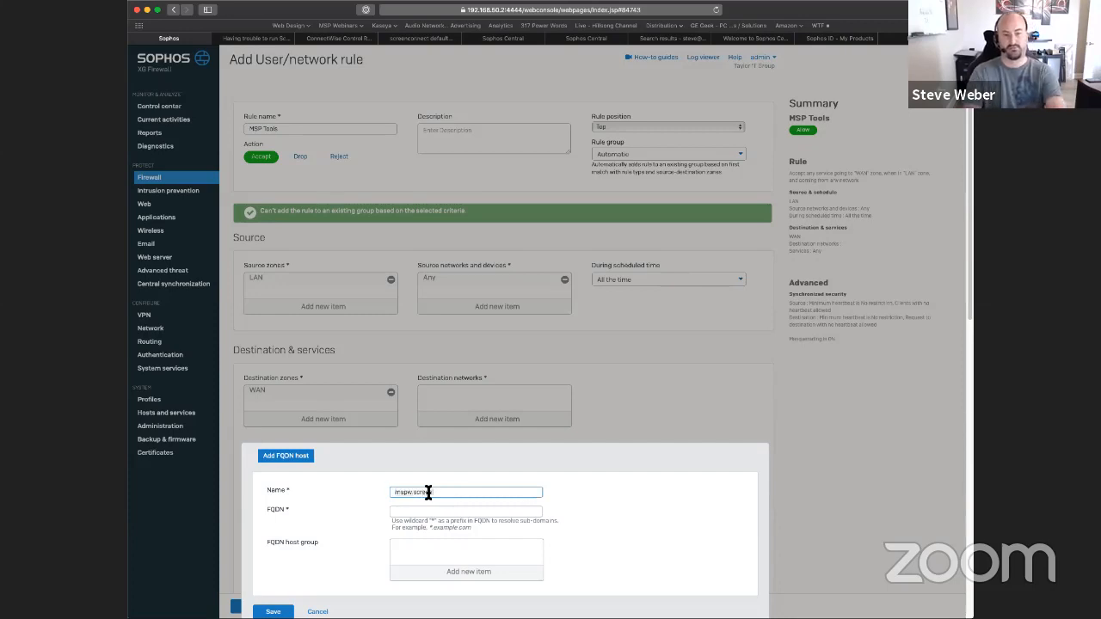
pyautogui.write('enconnect.com')
pyautogui.press('Tab')
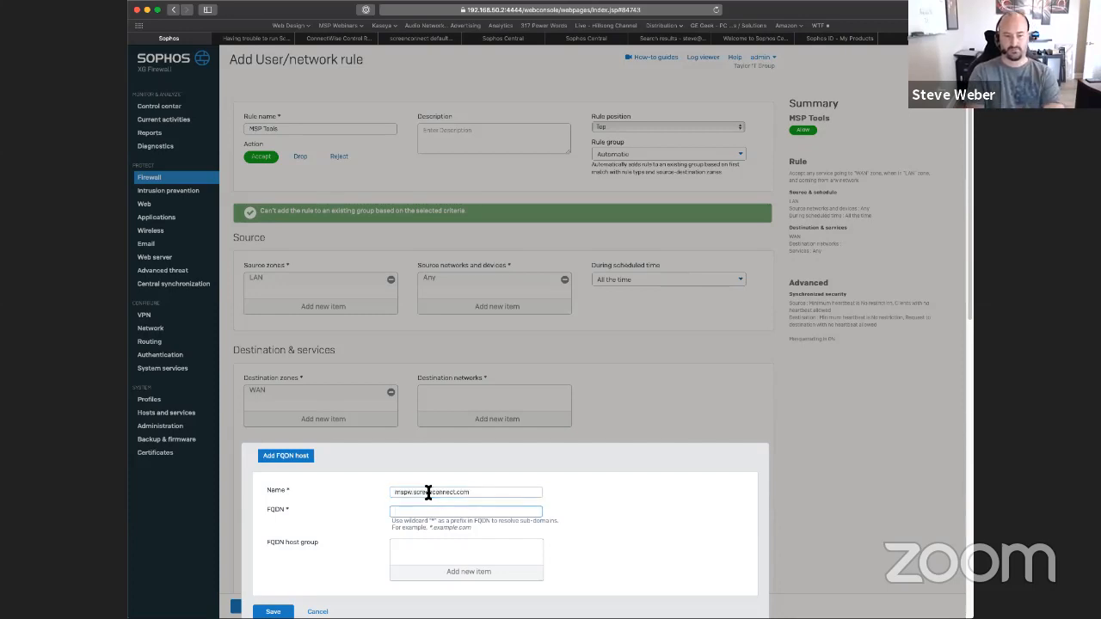
pyautogui.hotkey('shift', 'Tab')
pyautogui.press('cmd+c')
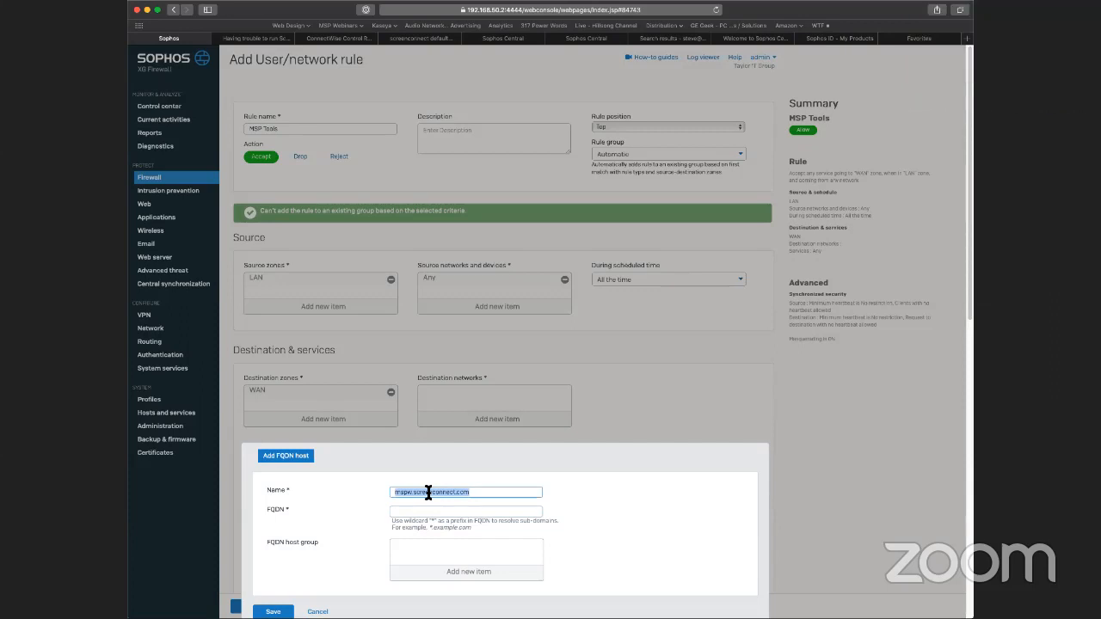
pyautogui.write('ScreenConnect')
pyautogui.press('Tab')
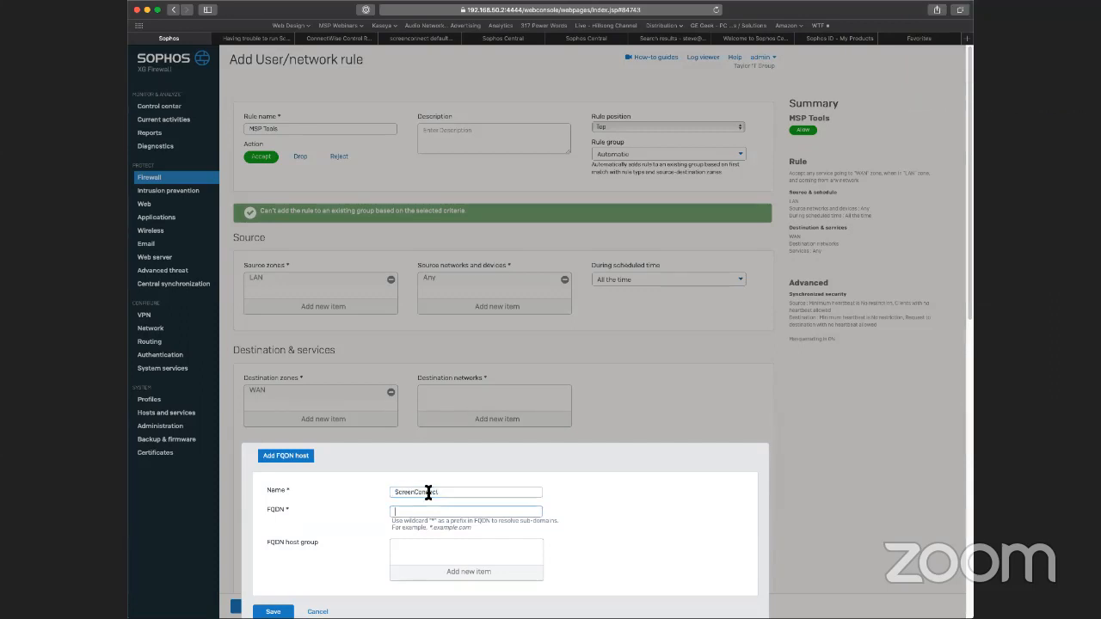
pyautogui.press('cmd+v')
pyautogui.scroll(-2, 429, 492)
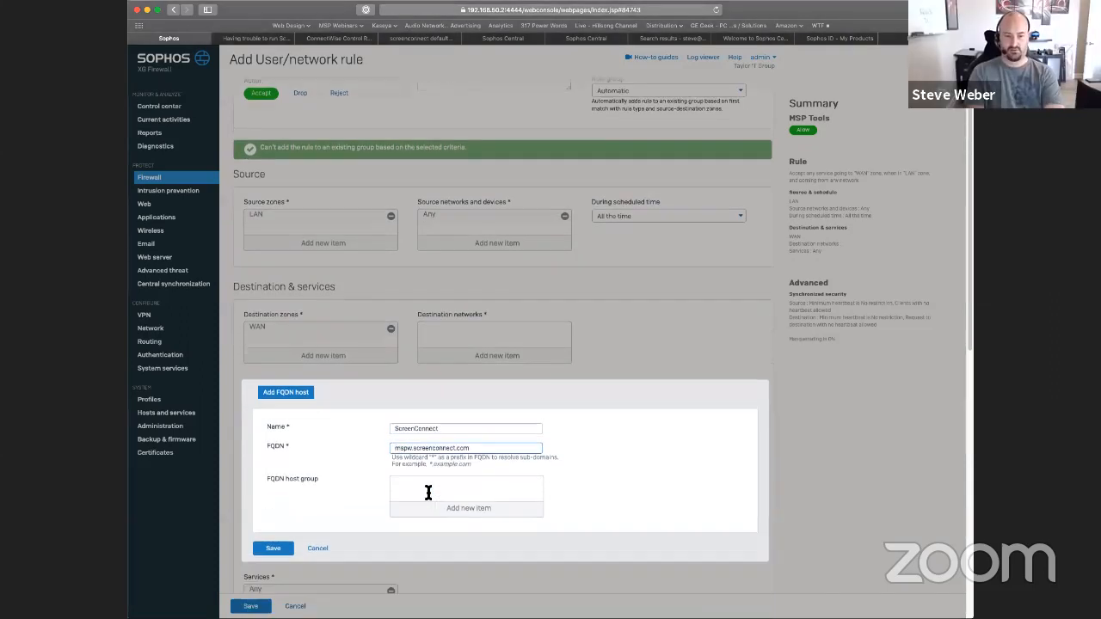
pyautogui.scroll(-1, 428, 492)
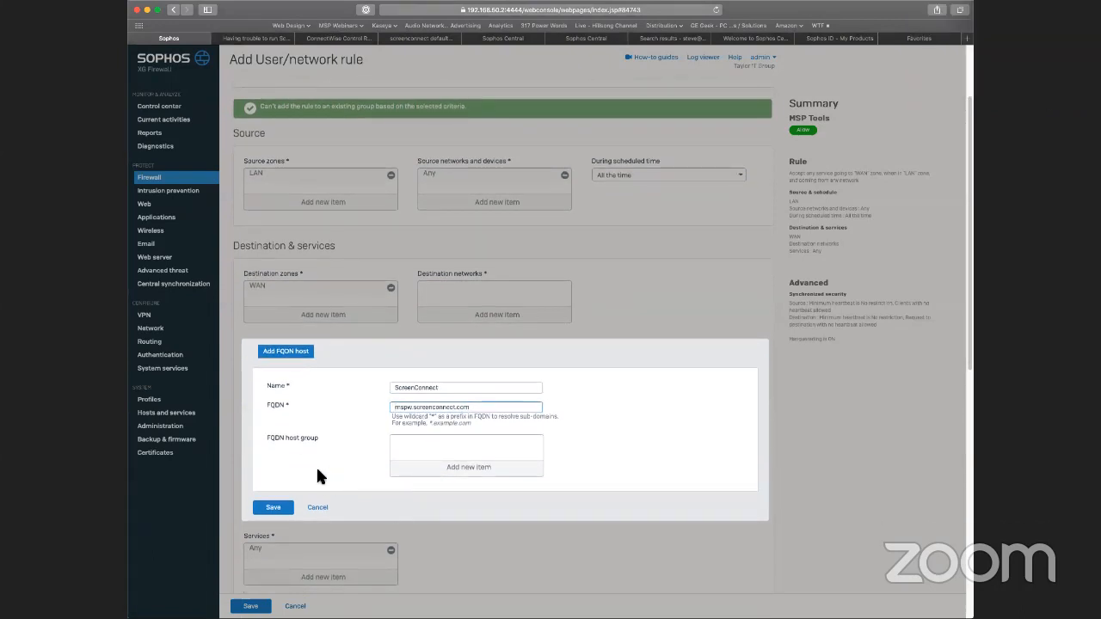
pyautogui.write('*.')
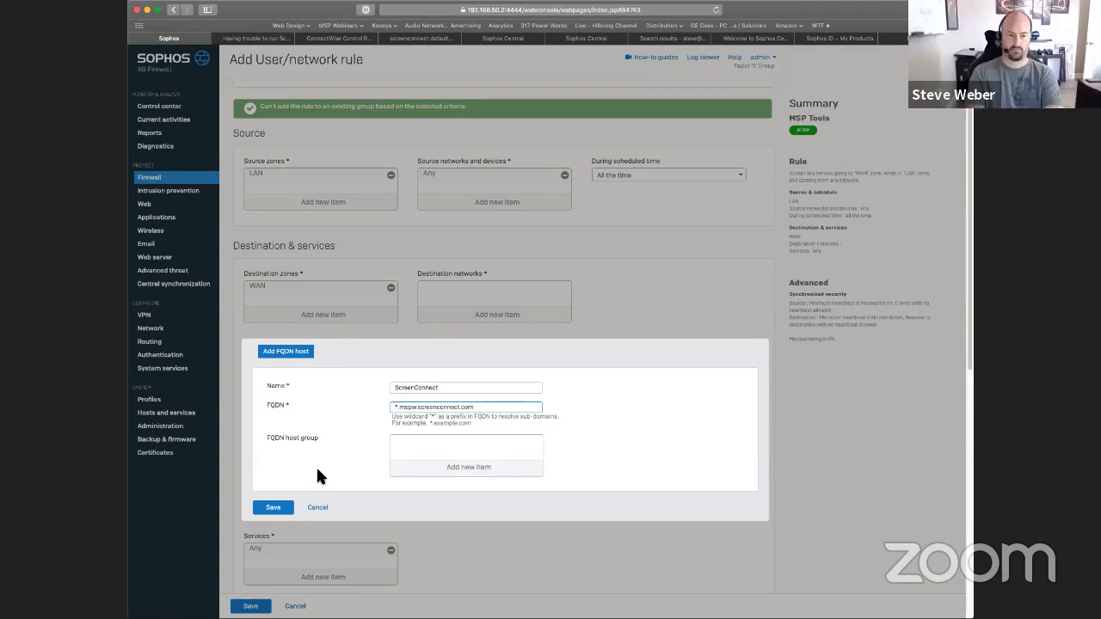
pyautogui.press('BackSpace')
pyautogui.press('BackSpace')
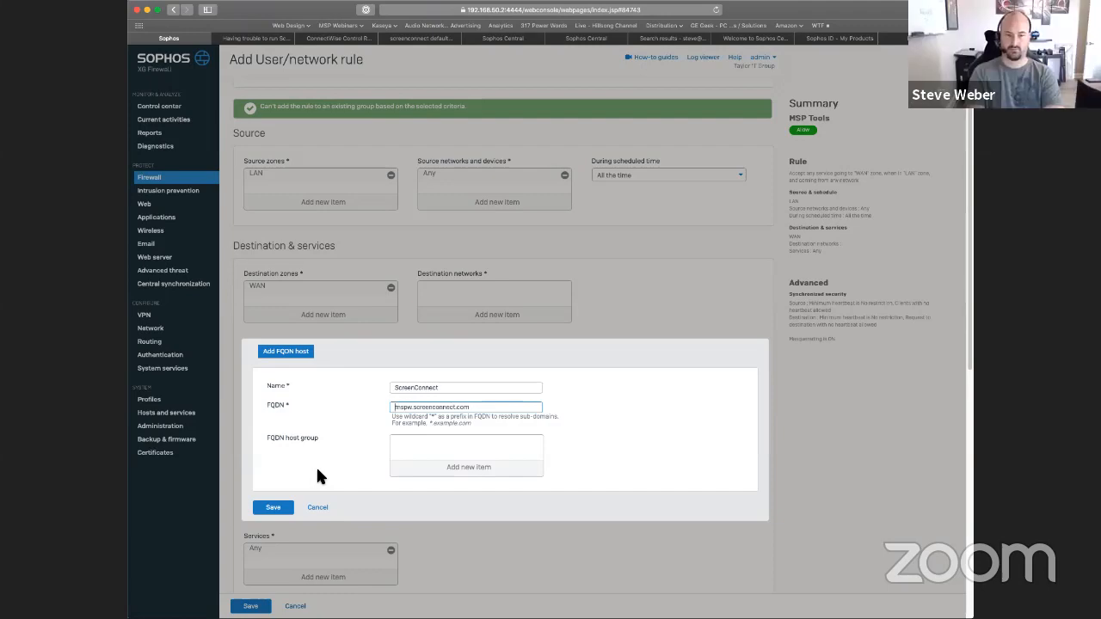
# Step: Save the ScreenConnect host as the rule's destination network and save the MSP Tools firewall rule
pyautogui.click(274, 510)
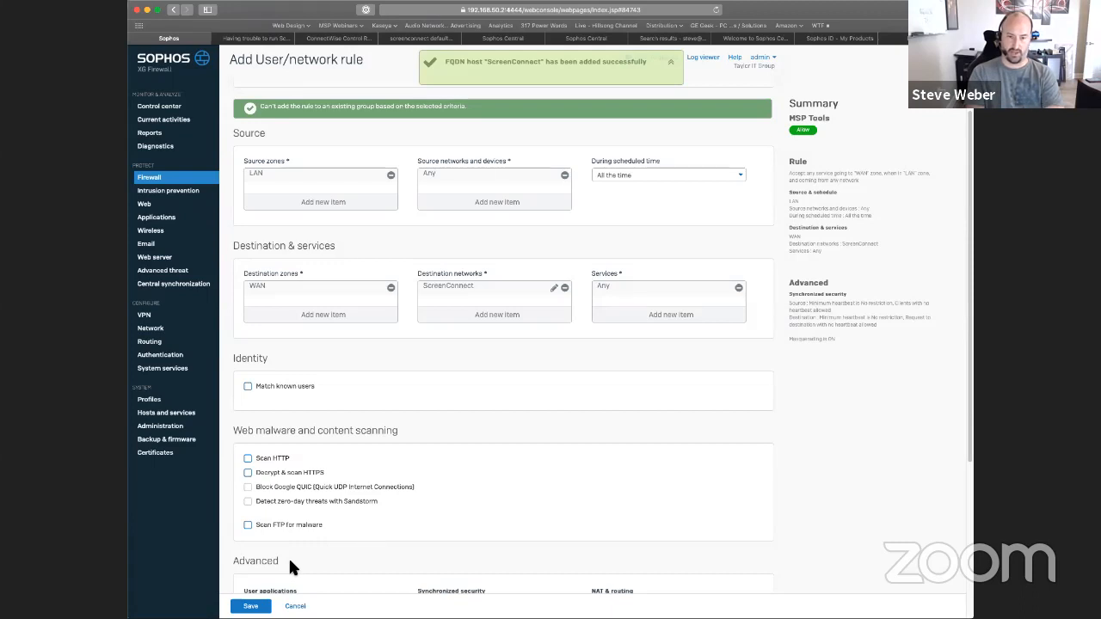
pyautogui.click(247, 607)
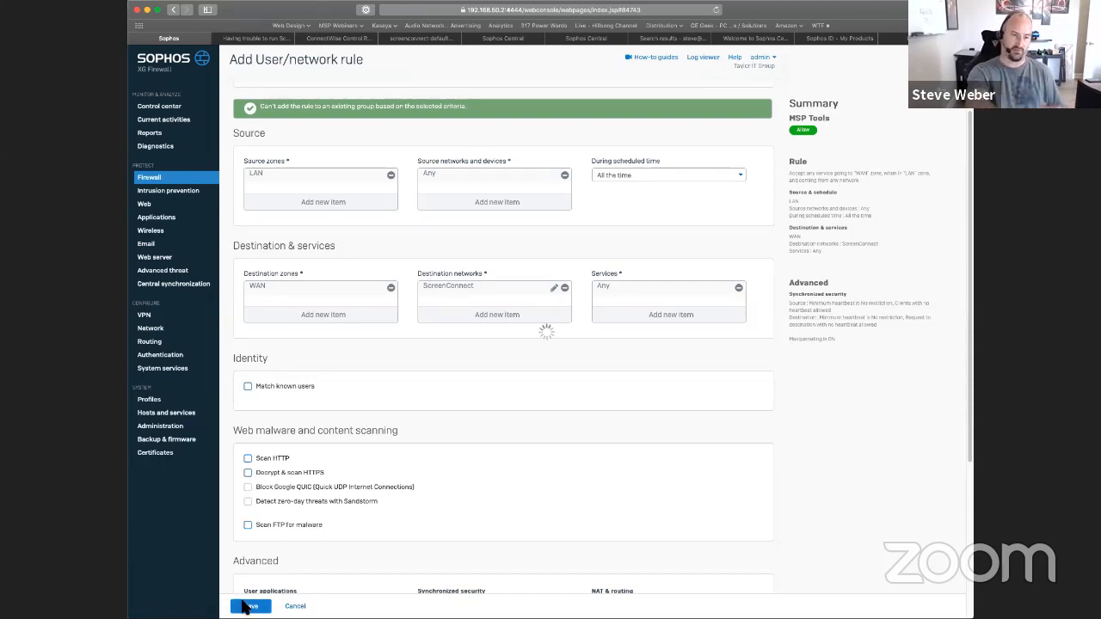
pyautogui.scroll(2, 381, 327)
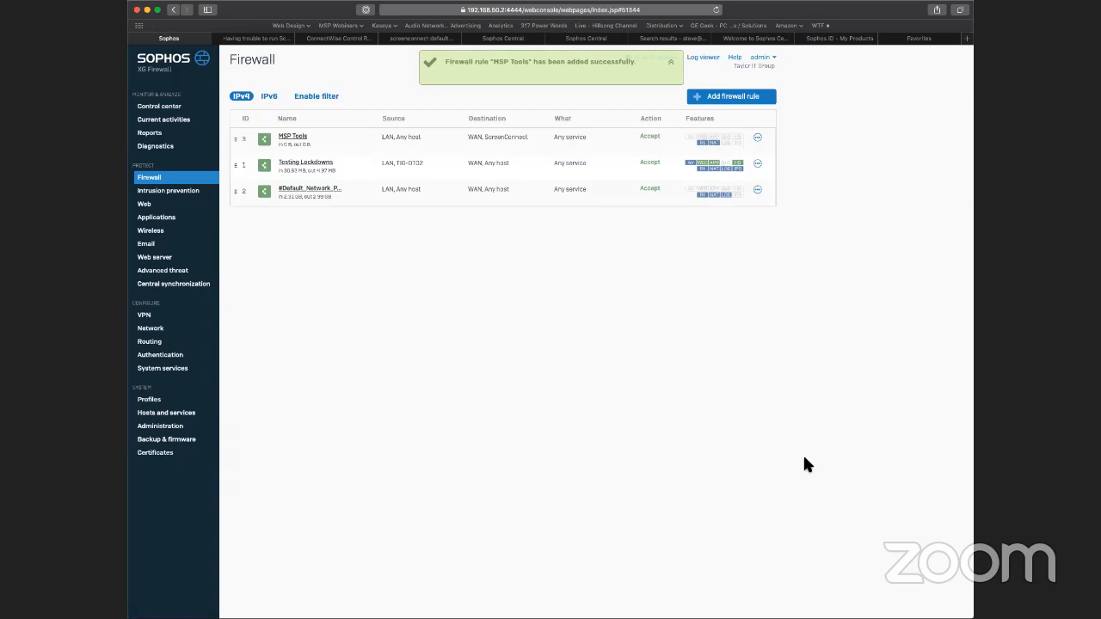
# Step: Switch to the TIG-DT02 machine, open the copied mspw.screenconnect.com client setup link in a new browser tab, and run the installer, allowing its changes
pyautogui.press('super+Tab')
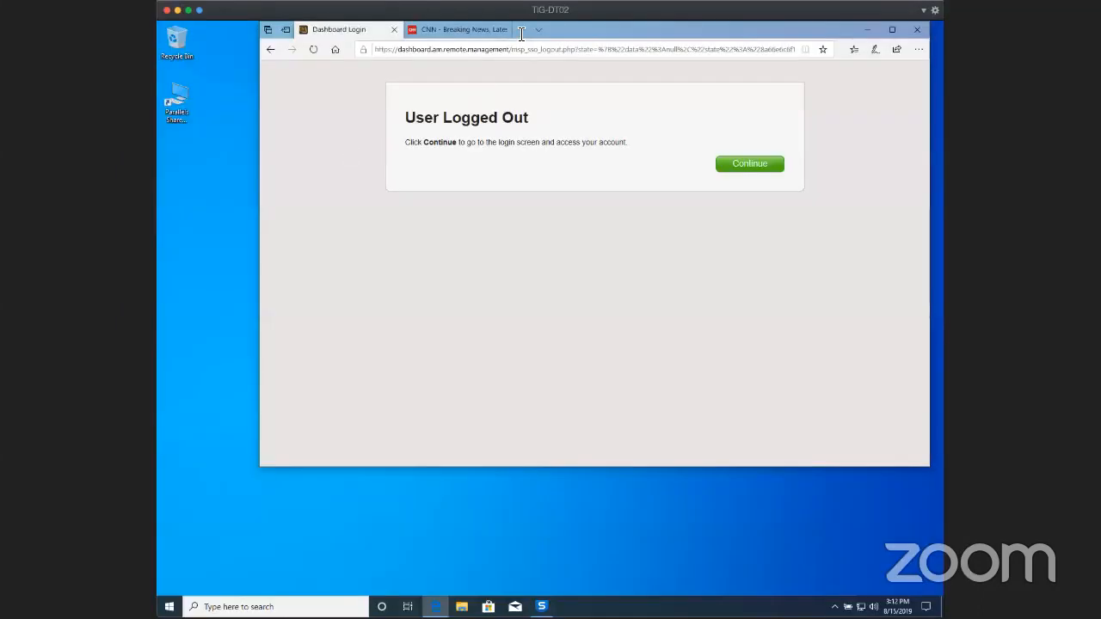
pyautogui.click(520, 31)
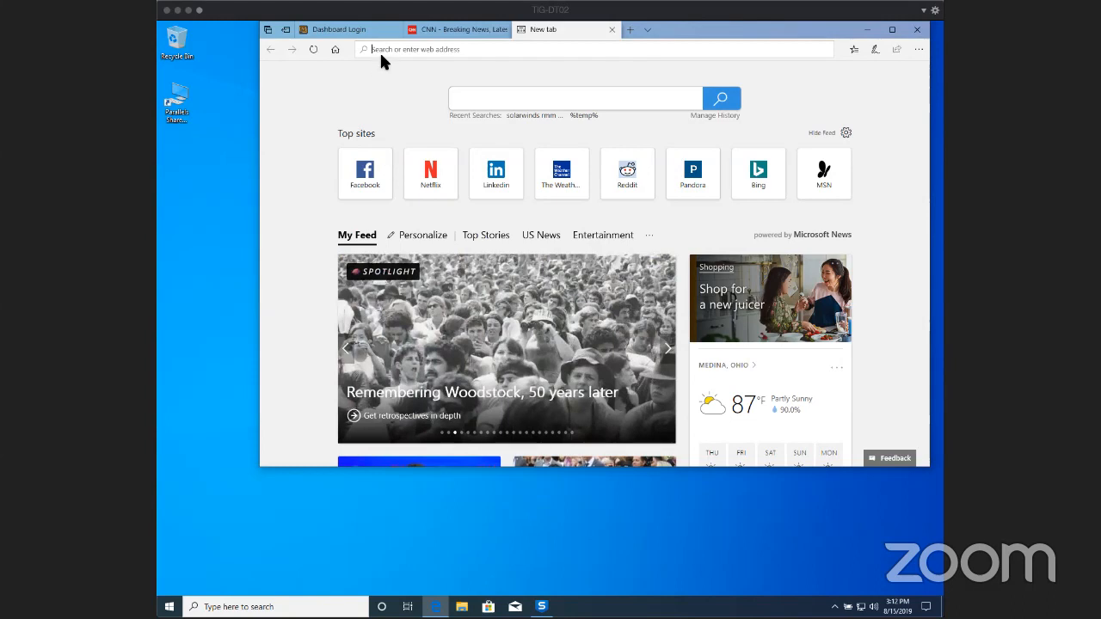
pyautogui.click(405, 50)
pyautogui.hotkey('ctrl', 'v')
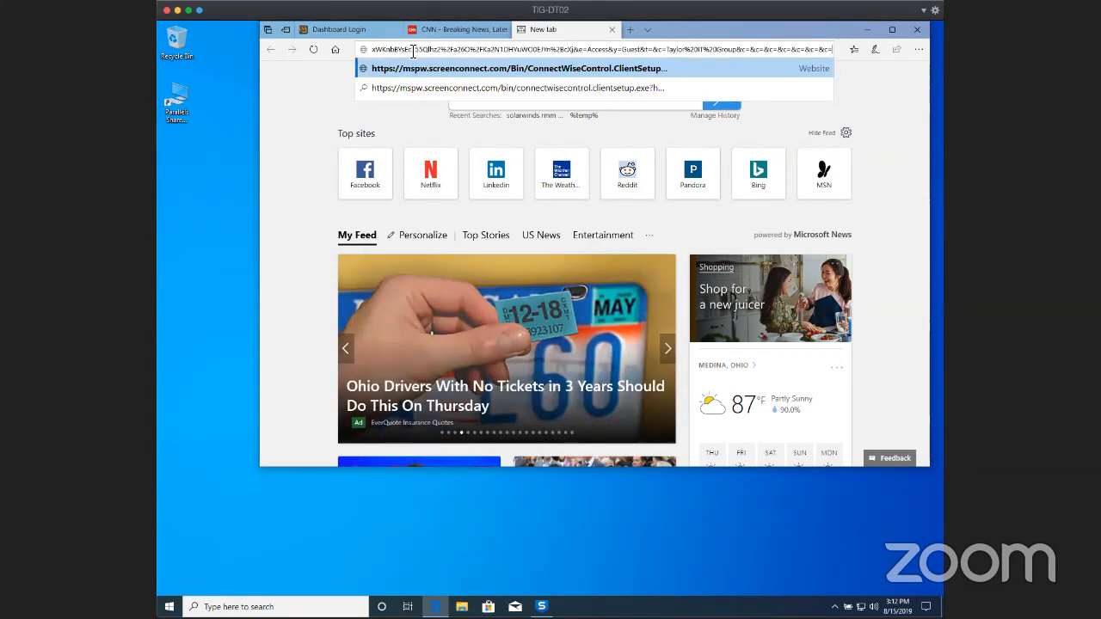
pyautogui.press('Return')
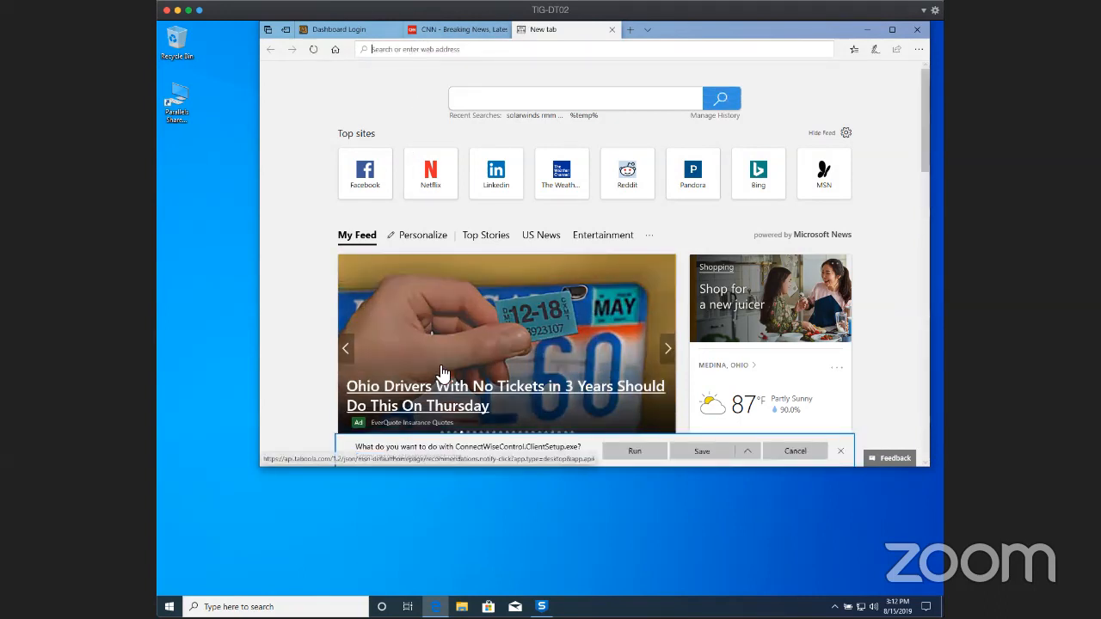
pyautogui.click(627, 448)
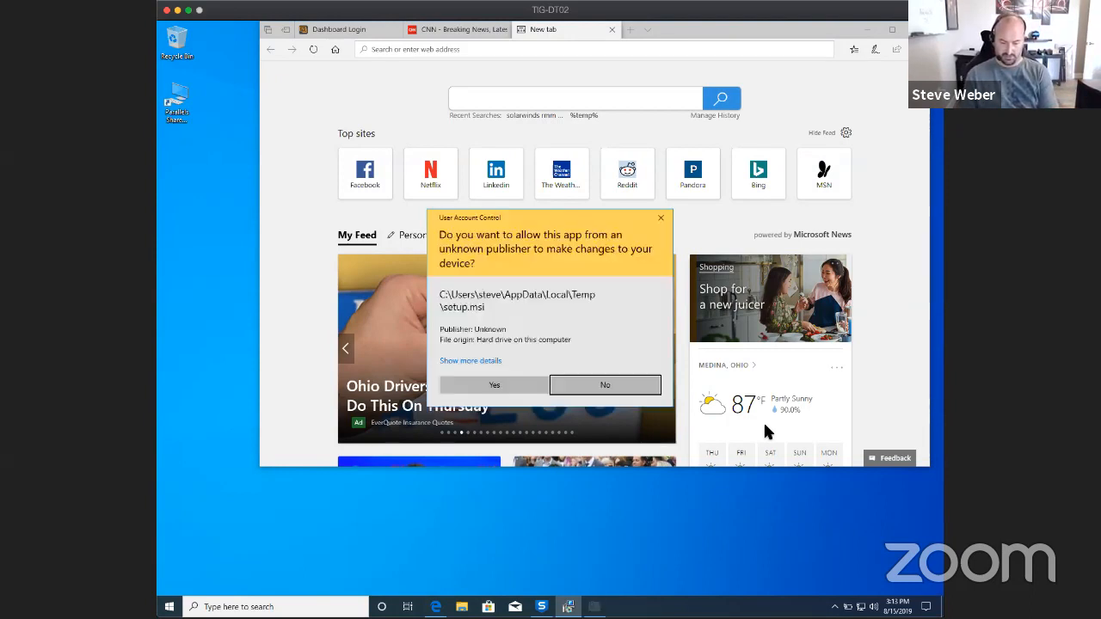
pyautogui.click(462, 385)
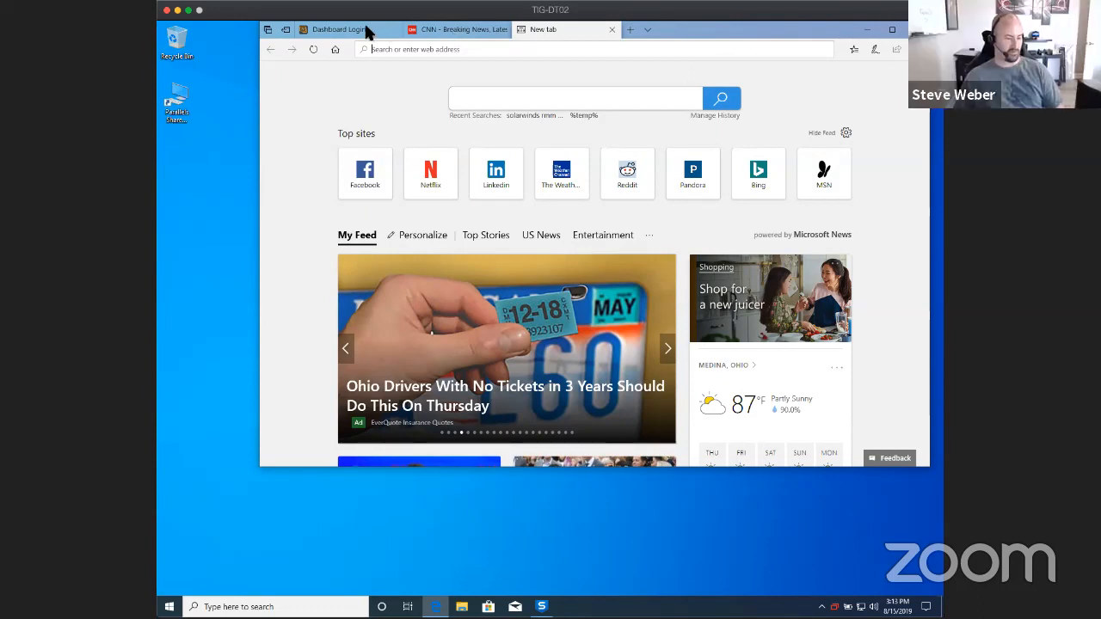
# Step: Open sophostest.com in the browser and look through its list of web categories
pyautogui.write('sophostest.com/')
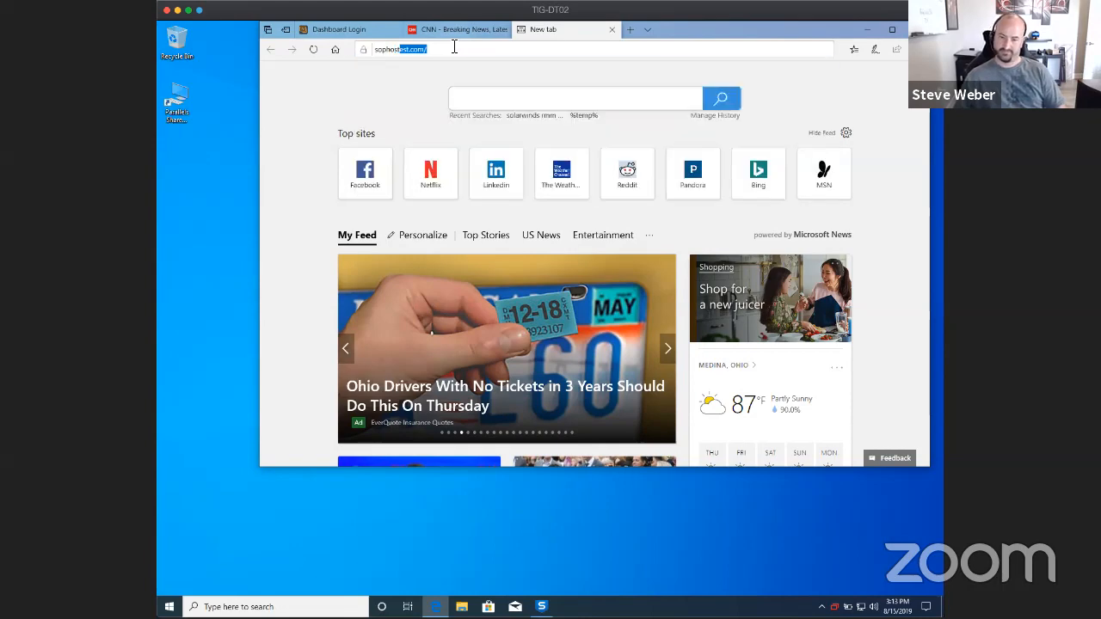
pyautogui.press('Return')
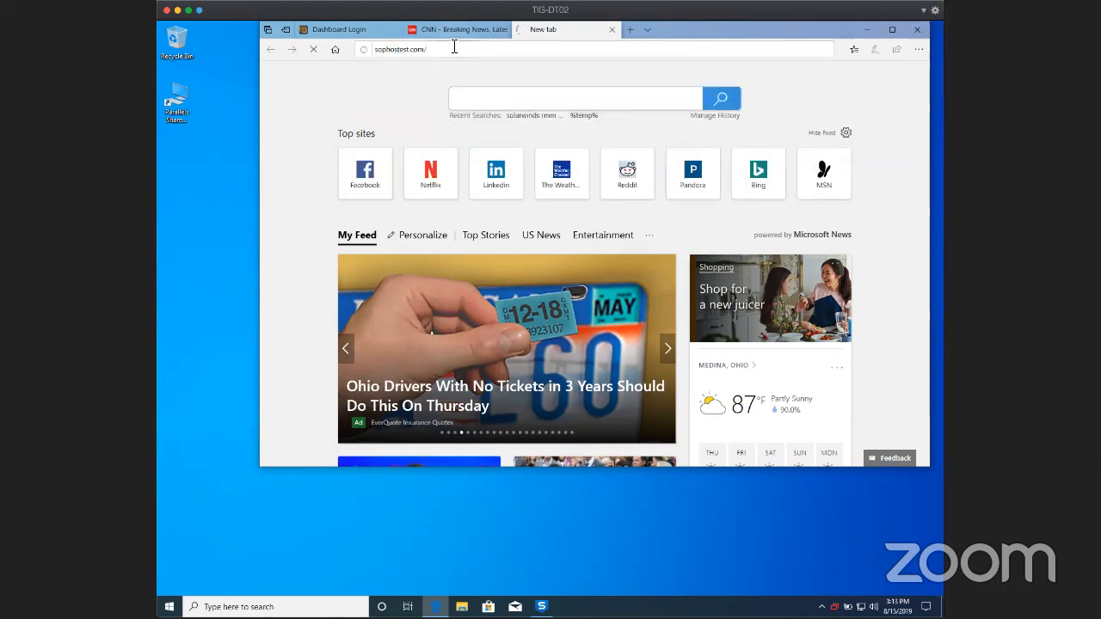
pyautogui.scroll(-10, 465, 290)
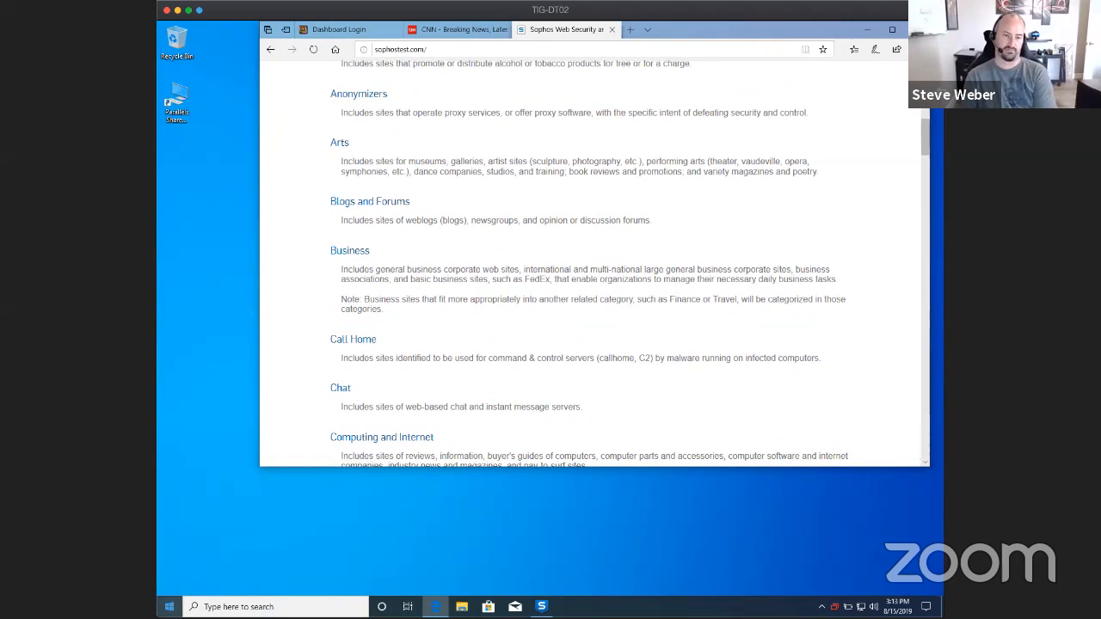
# Step: Open a Command Prompt on TIG-DT02 and start a continuous ping to cnn.com with the -t option
pyautogui.click(170, 607)
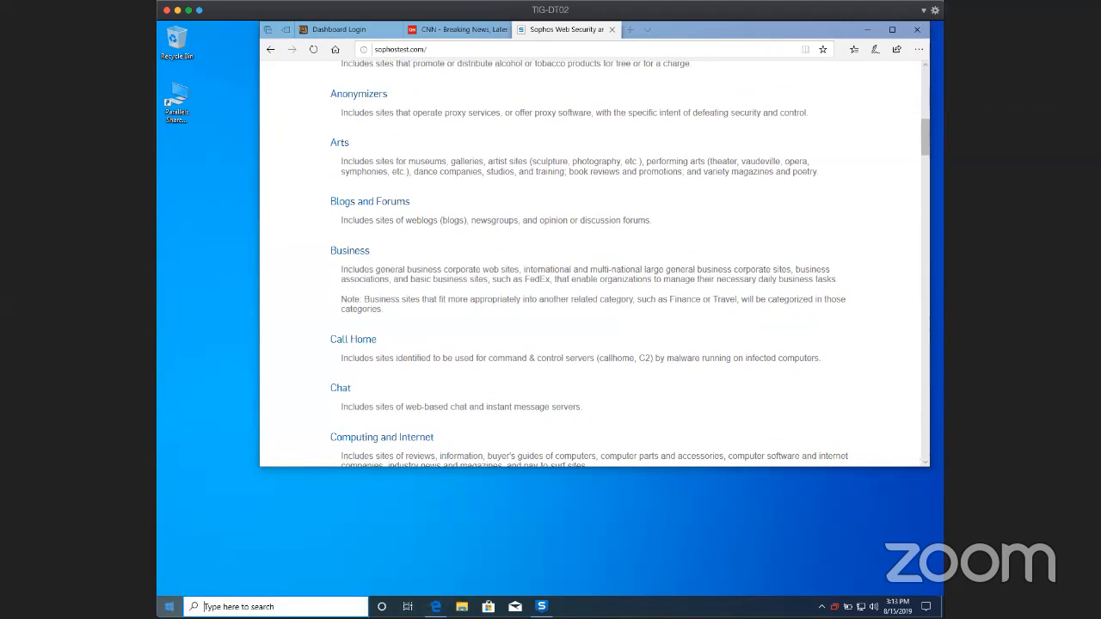
pyautogui.write('cmd')
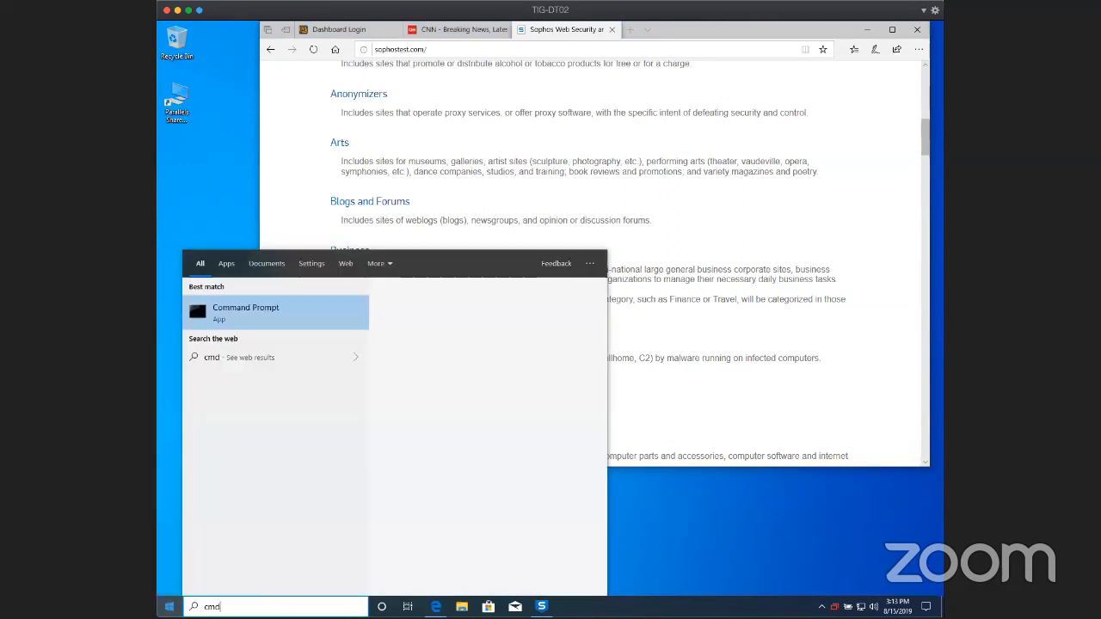
pyautogui.press('Return')
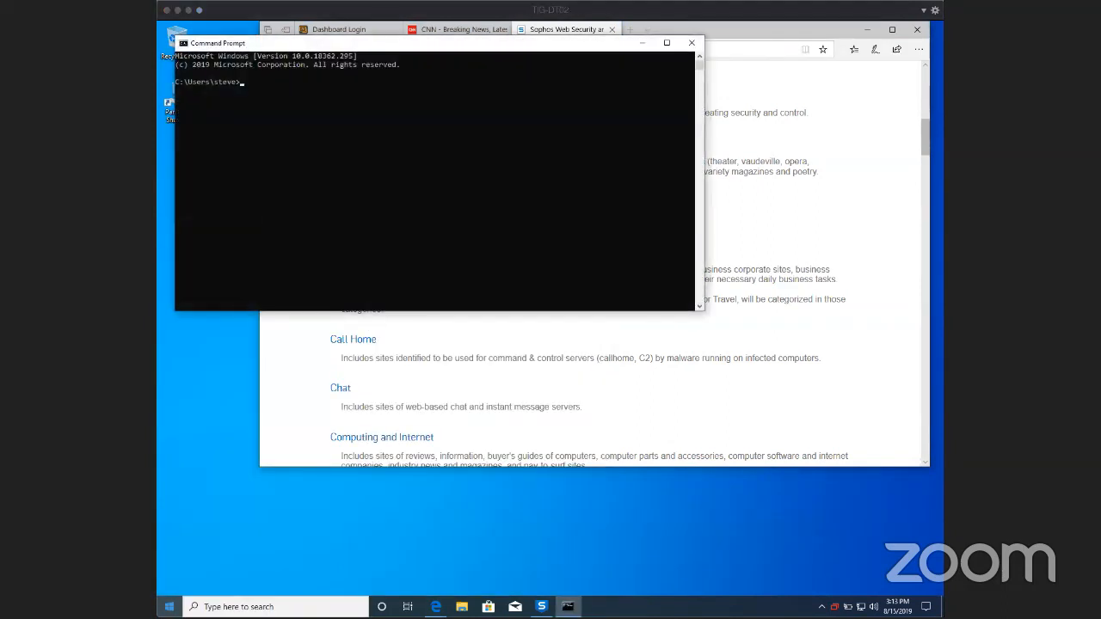
pyautogui.write('ing')
pyautogui.press('BackSpace')
pyautogui.press('BackSpace')
pyautogui.press('BackSpace')
pyautogui.press('BackSpace')
pyautogui.write('ping')
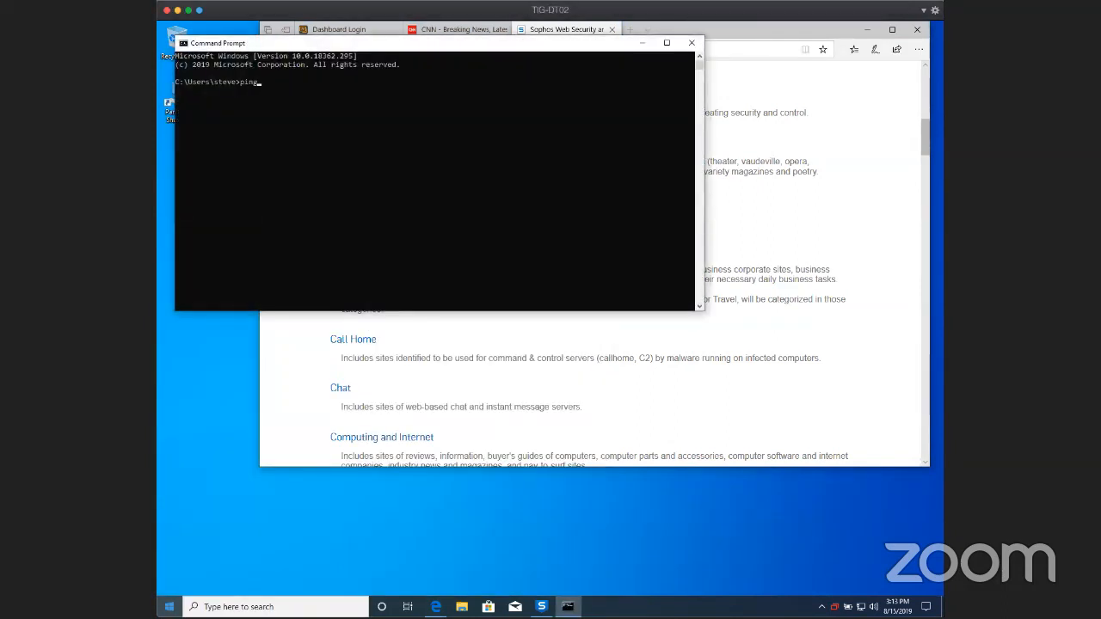
pyautogui.write(' cnn.com -t')
pyautogui.press('Return')
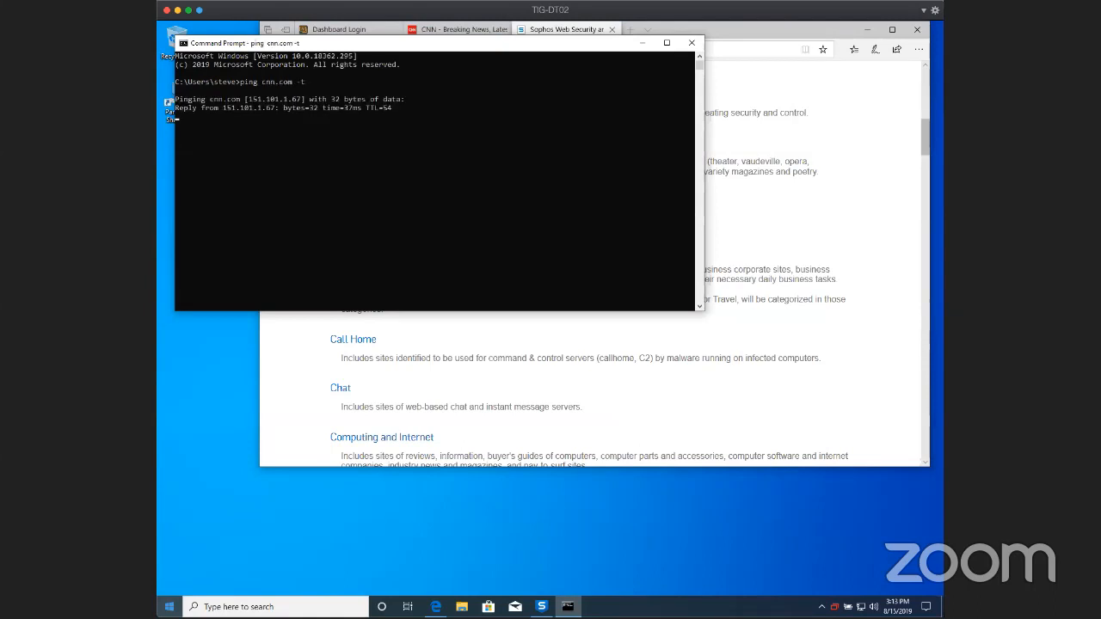
pyautogui.click(347, 347)
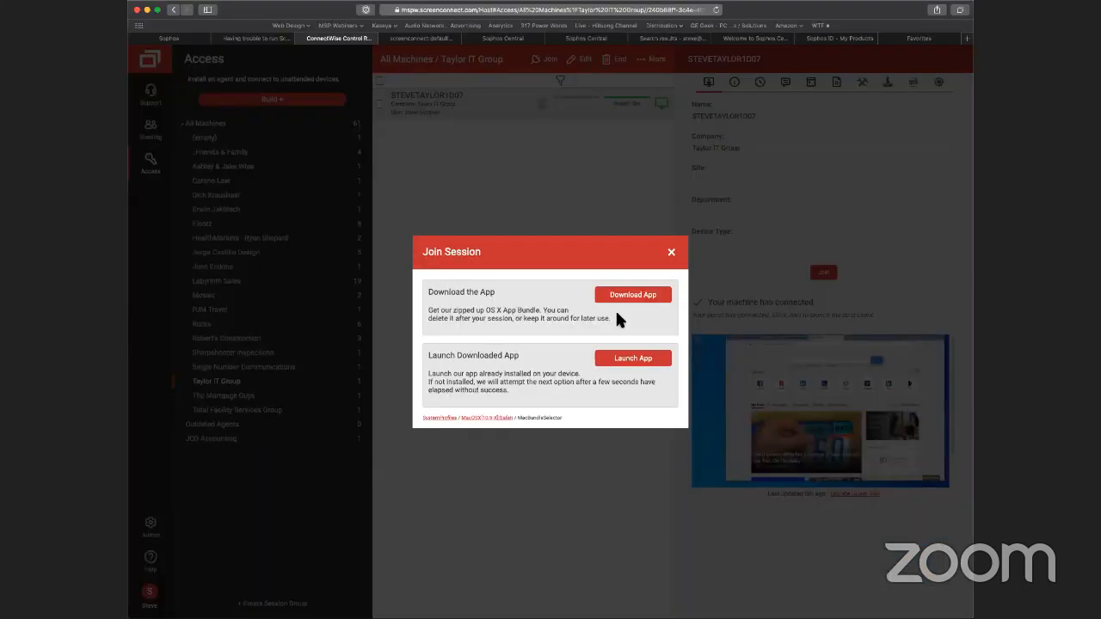
# Step: Join the Taylor IT Group machine's session by launching the installed ConnectWise Control client, relaunching it through MacBundleSelector and allowing it to open
pyautogui.click(620, 361)
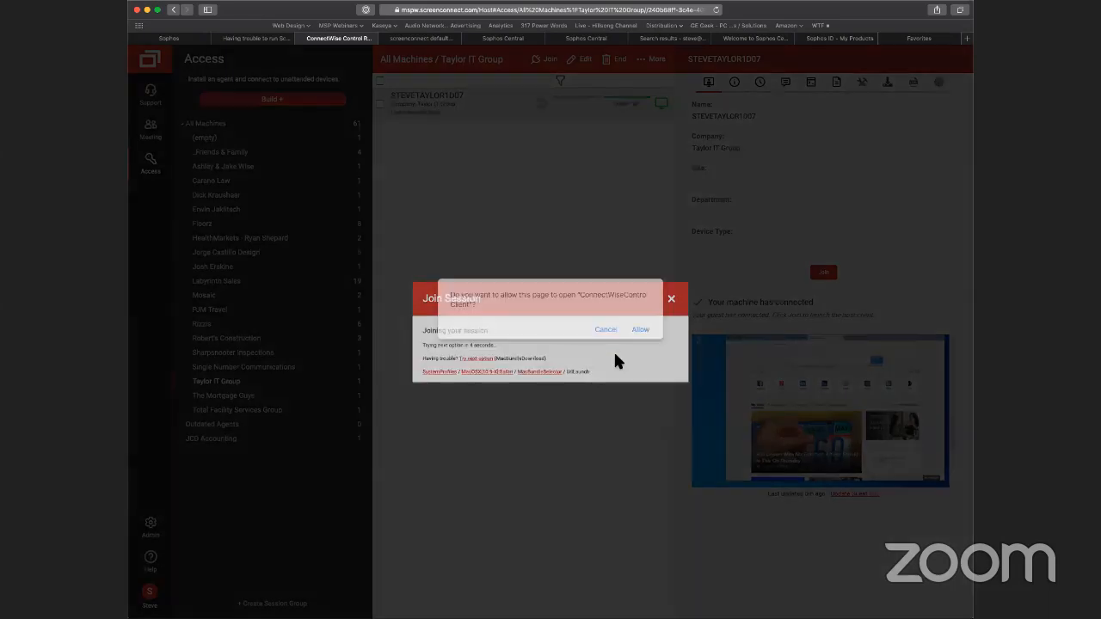
pyautogui.click(640, 331)
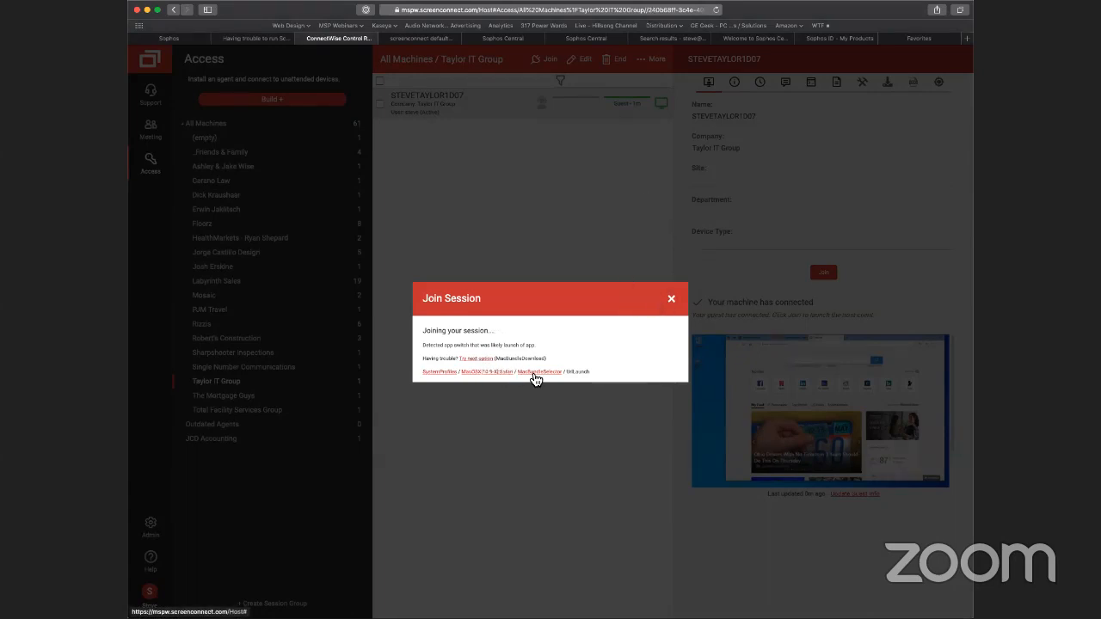
pyautogui.click(532, 372)
pyautogui.click(616, 366)
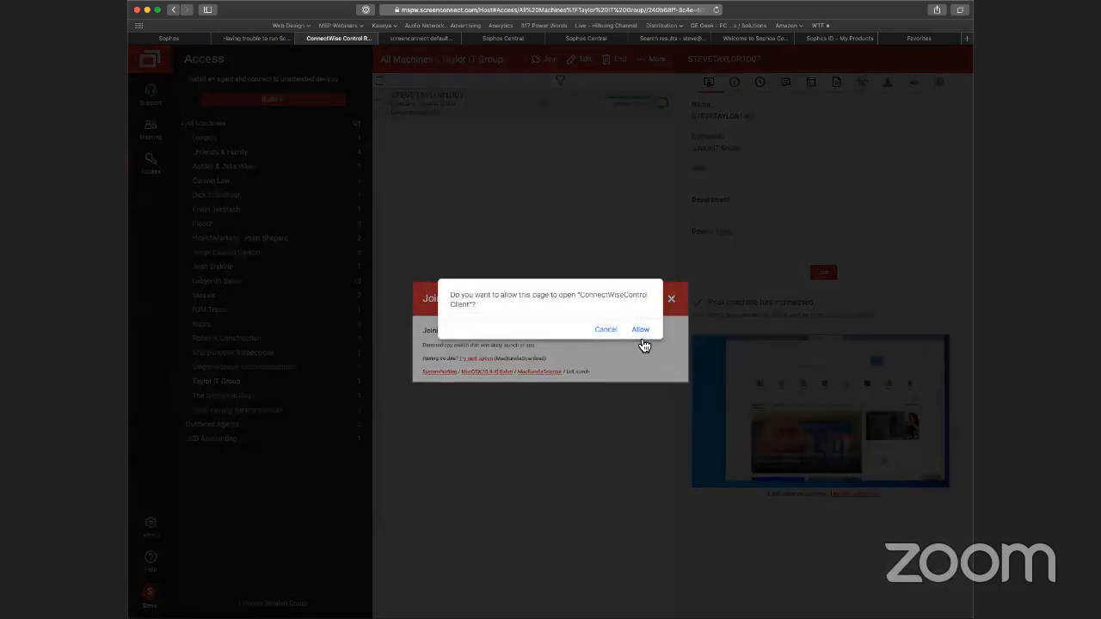
pyautogui.click(644, 332)
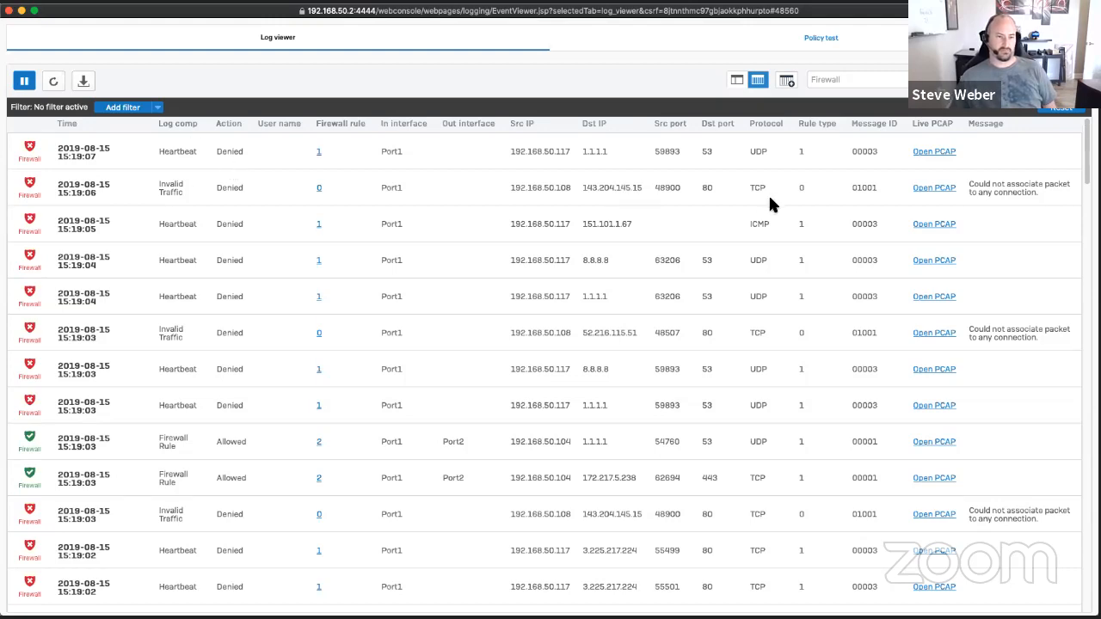
# Step: Check the latest firewall entries in the log viewer and open the form for adding a log filter
pyautogui.scroll(-2, 629, 221)
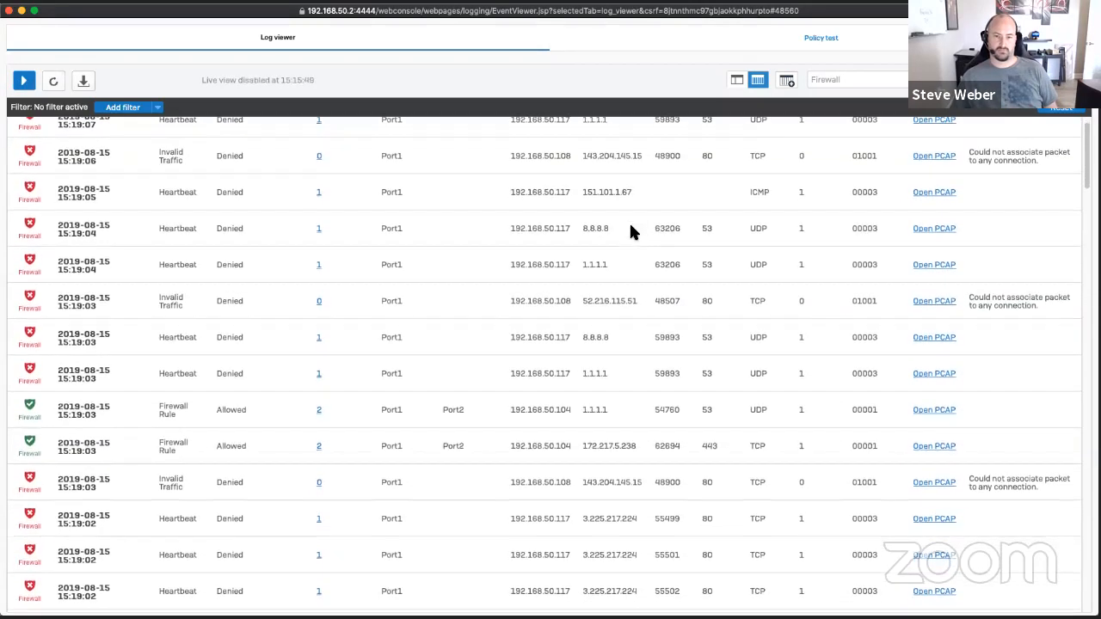
pyautogui.scroll(-1, 631, 230)
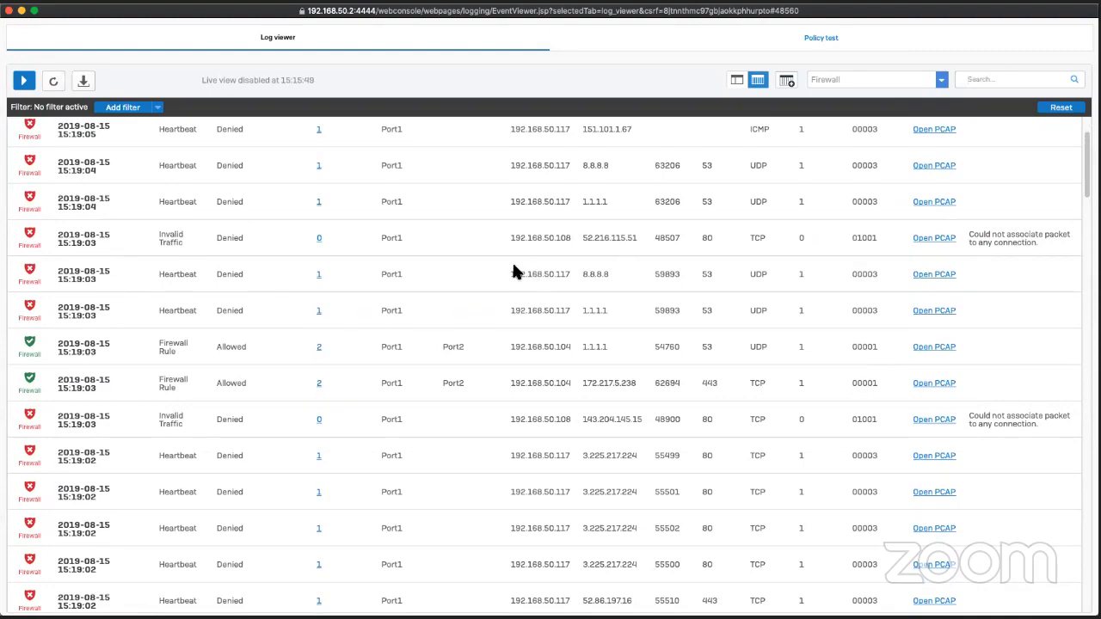
pyautogui.scroll(3, 476, 237)
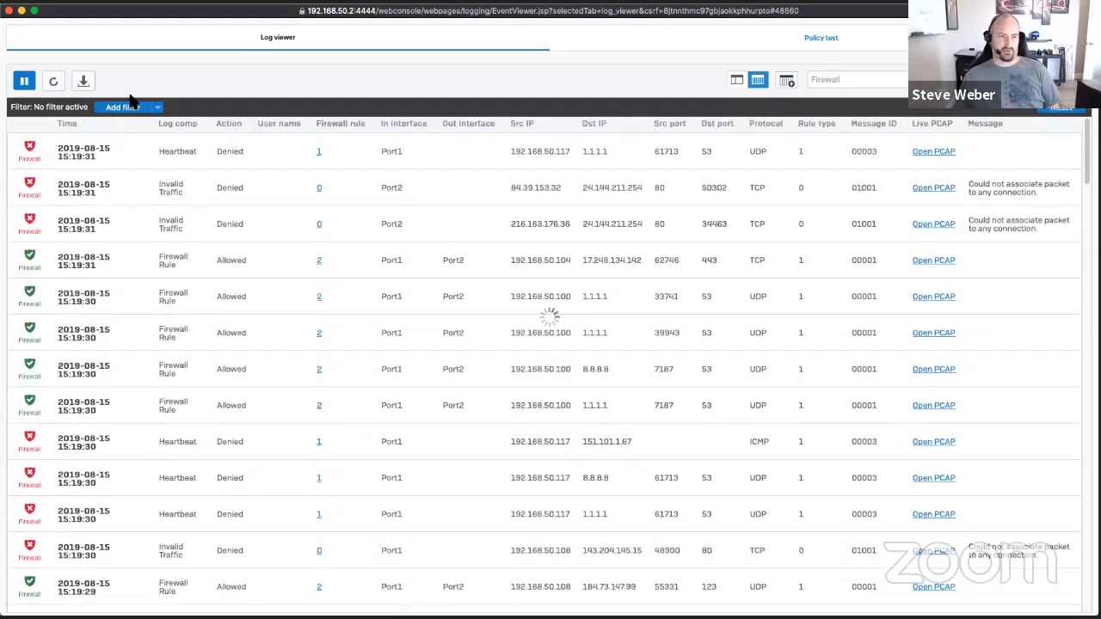
pyautogui.click(159, 109)
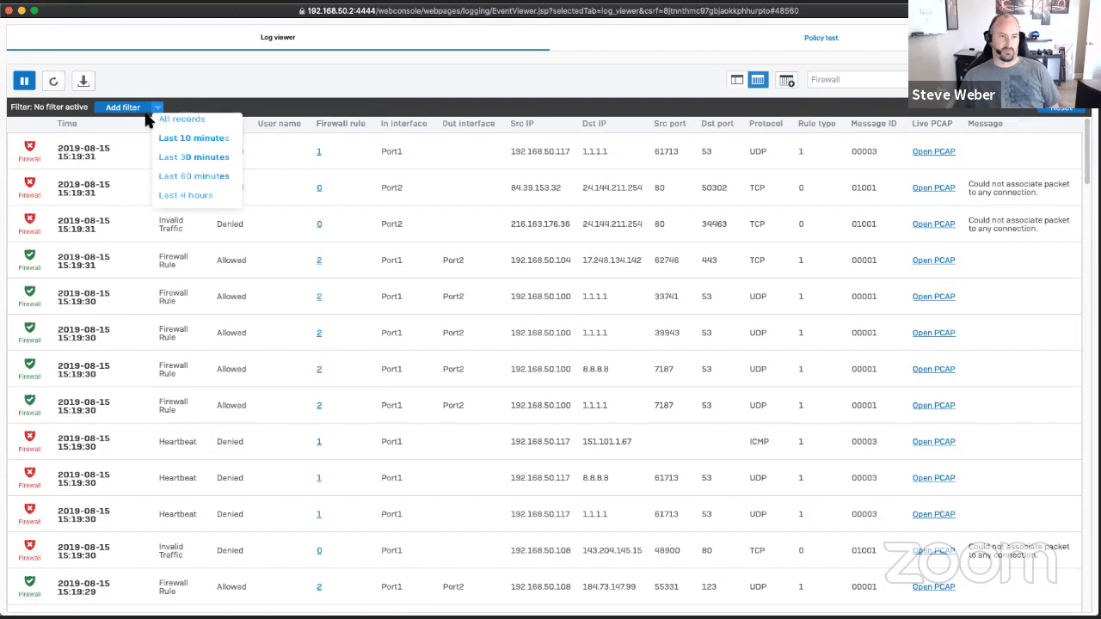
pyautogui.click(146, 109)
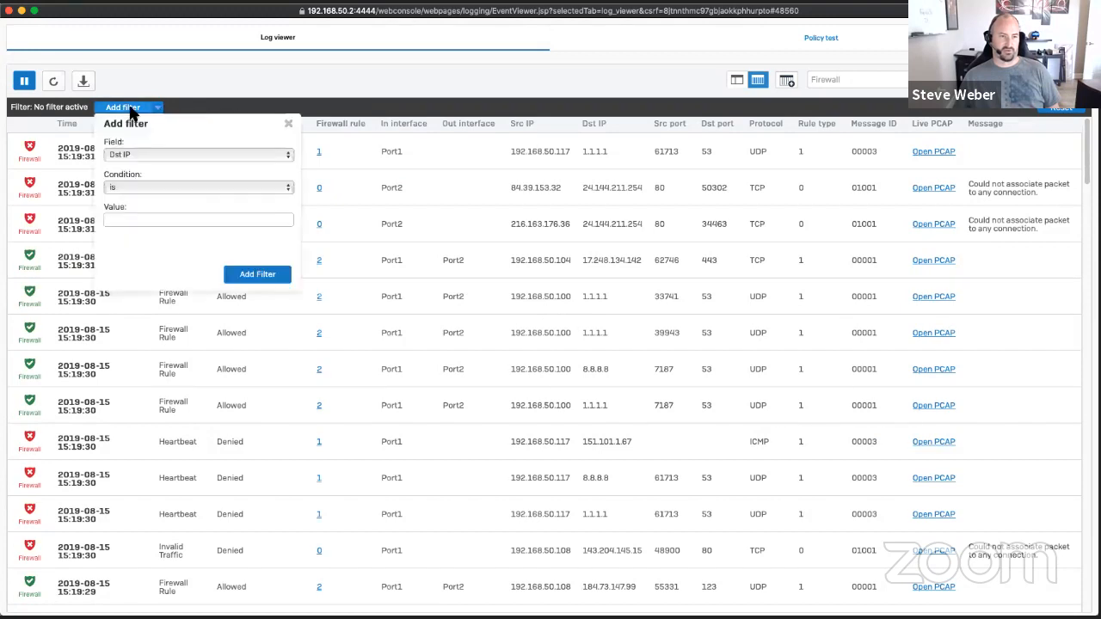
pyautogui.click(116, 220)
pyautogui.write('8')
pyautogui.press('BackSpace')
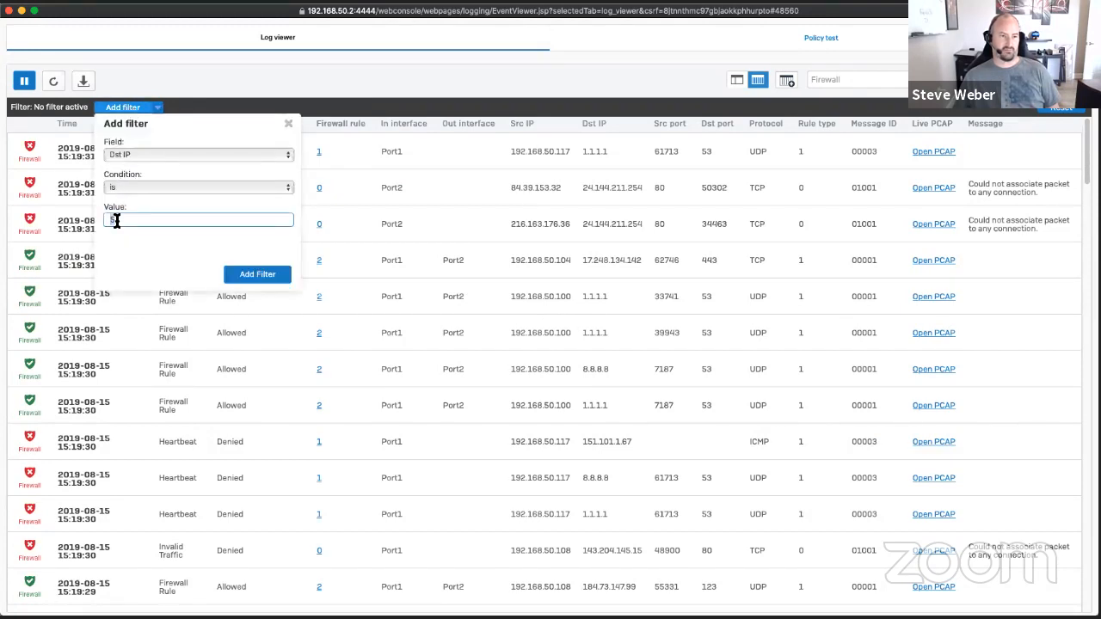
pyautogui.write('192.168.50.117')
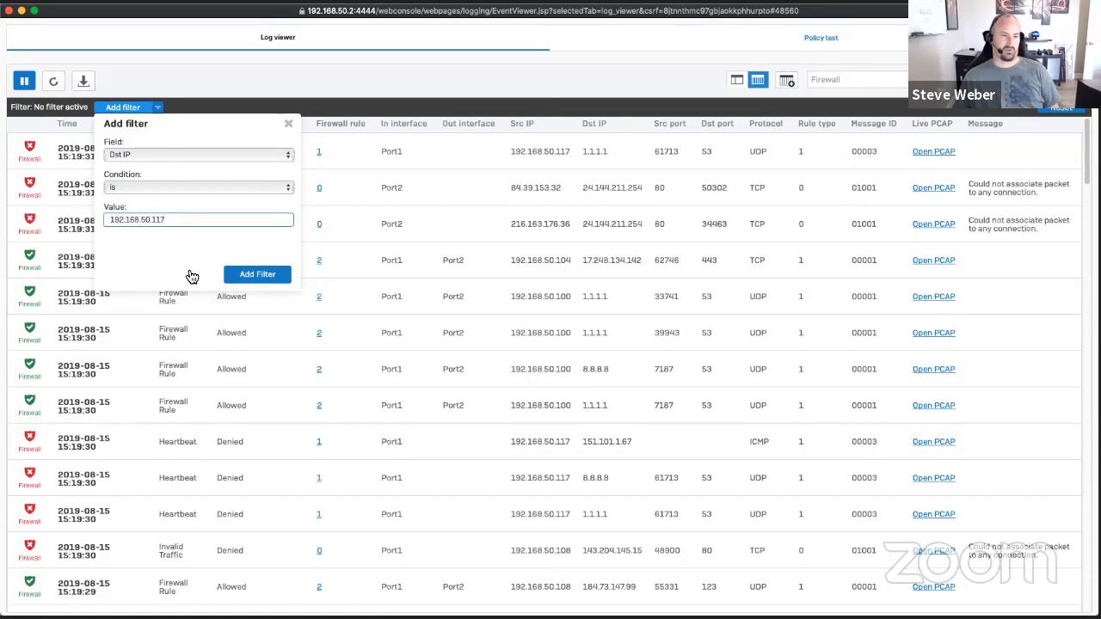
# Step: Filter the firewall log to entries whose Src IP is 192.168.50.117
pyautogui.click(155, 155)
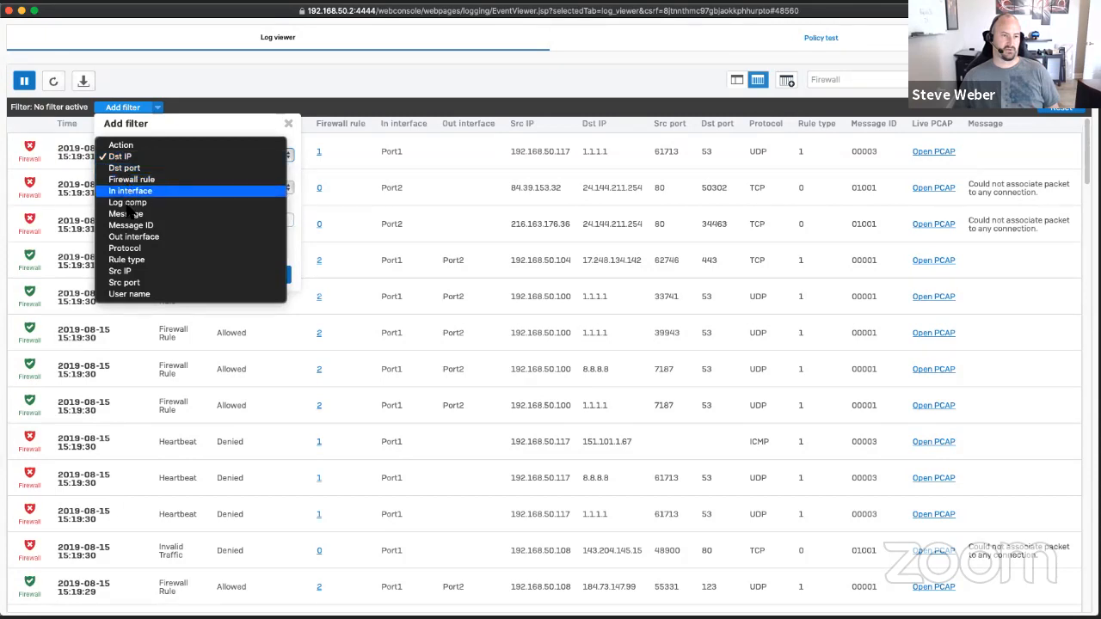
pyautogui.click(130, 271)
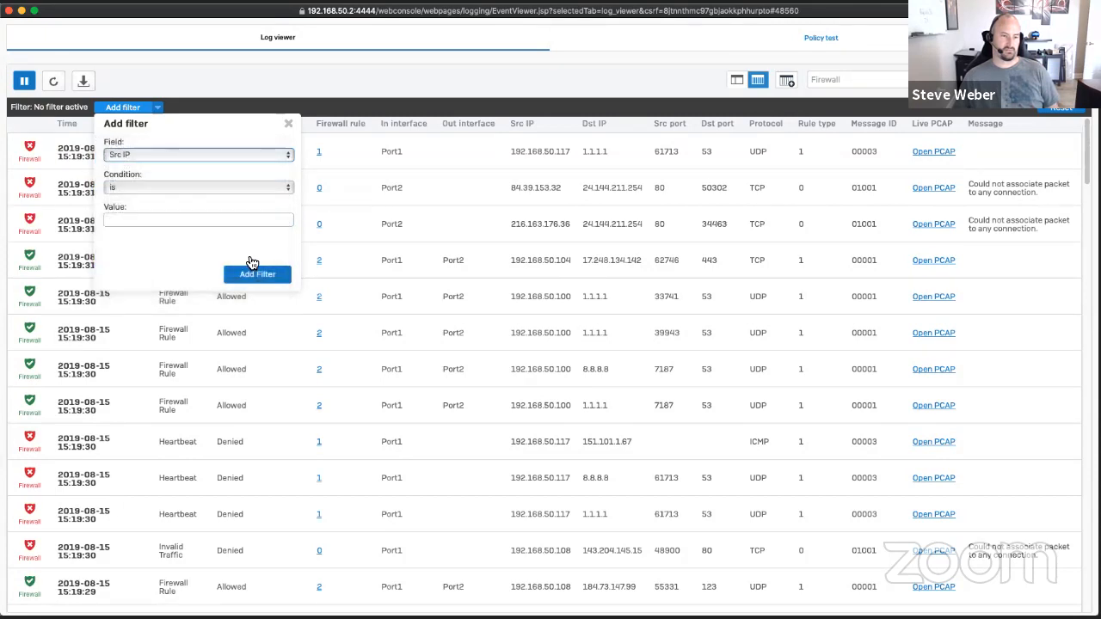
pyautogui.click(186, 221)
pyautogui.write('192.168')
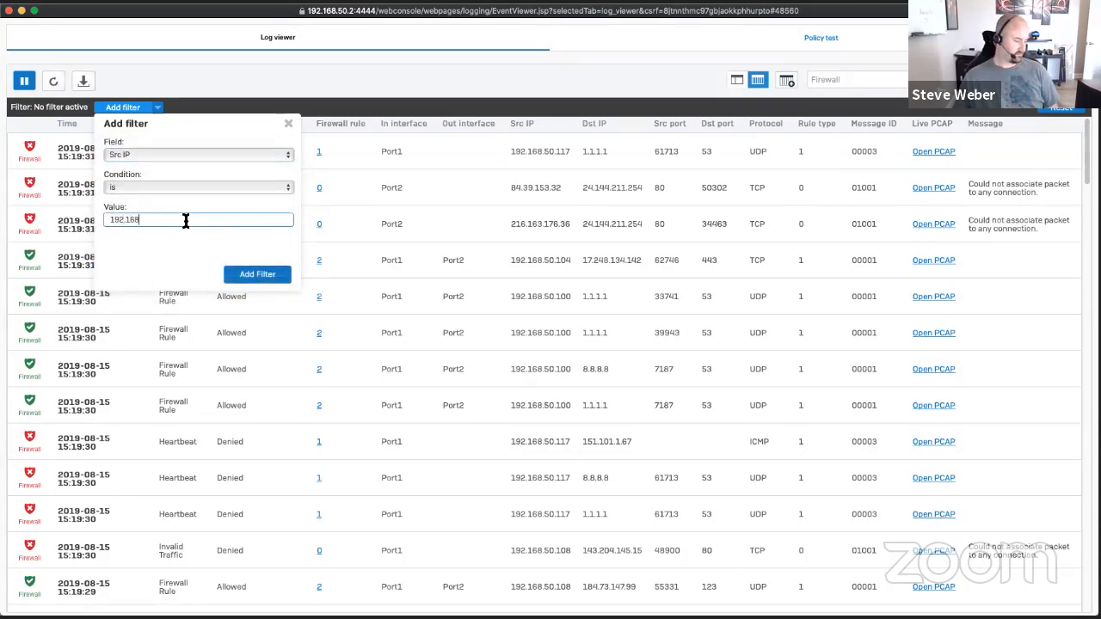
pyautogui.write('.50.117')
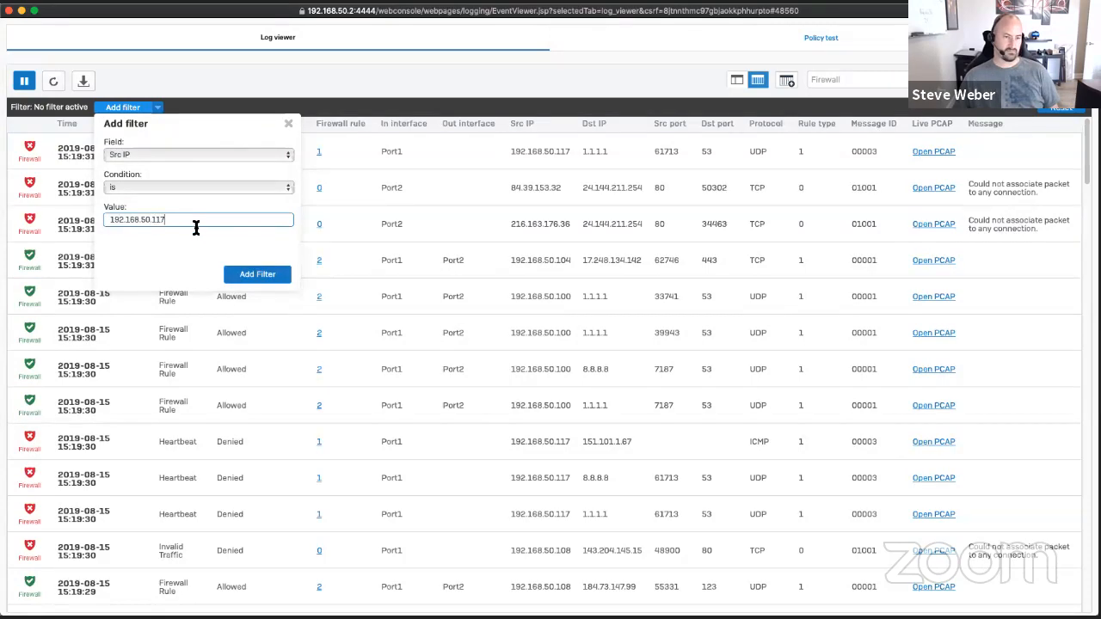
pyautogui.click(239, 272)
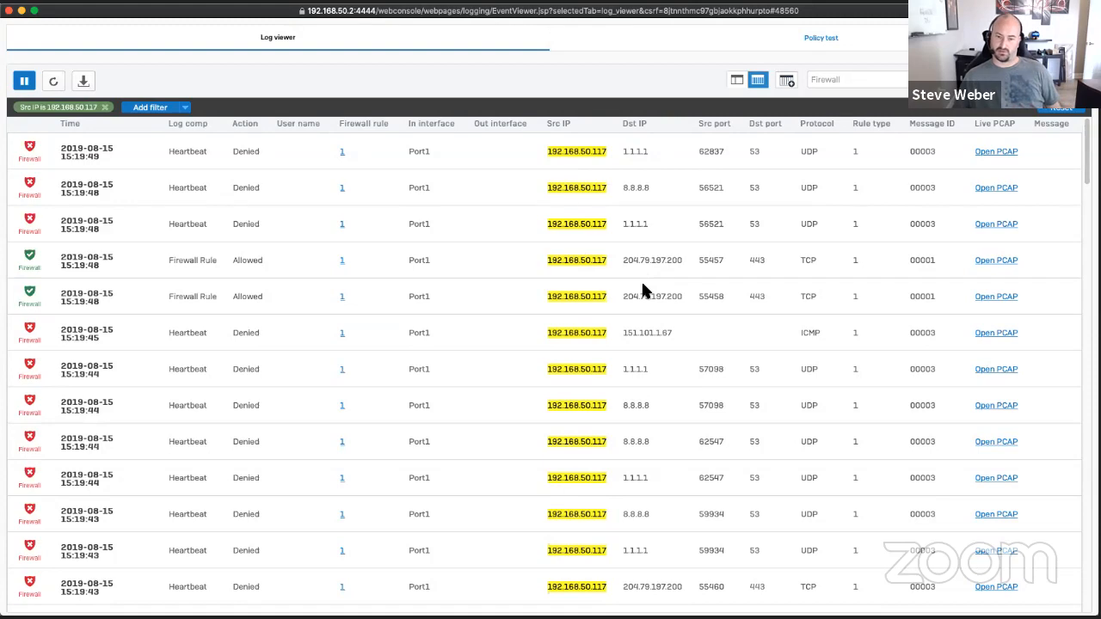
# Step: Examine the actions, destination IPs, ports and protocols of the filtered log entries, including the DNS requests to 1.1.1.1
pyautogui.scroll(-1, 641, 279)
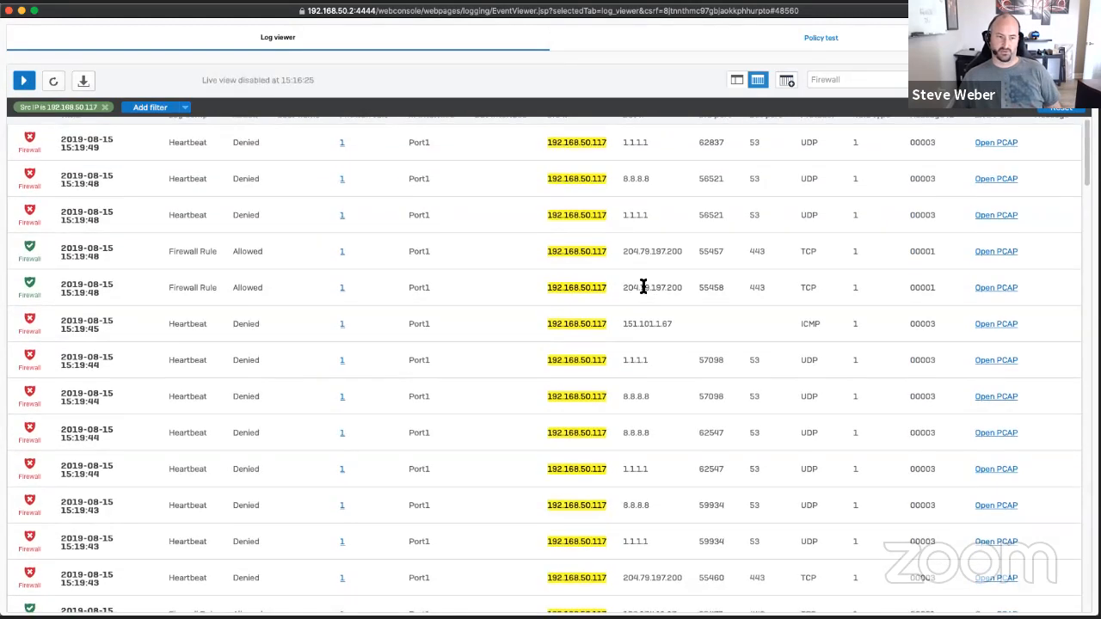
pyautogui.scroll(-3, 643, 287)
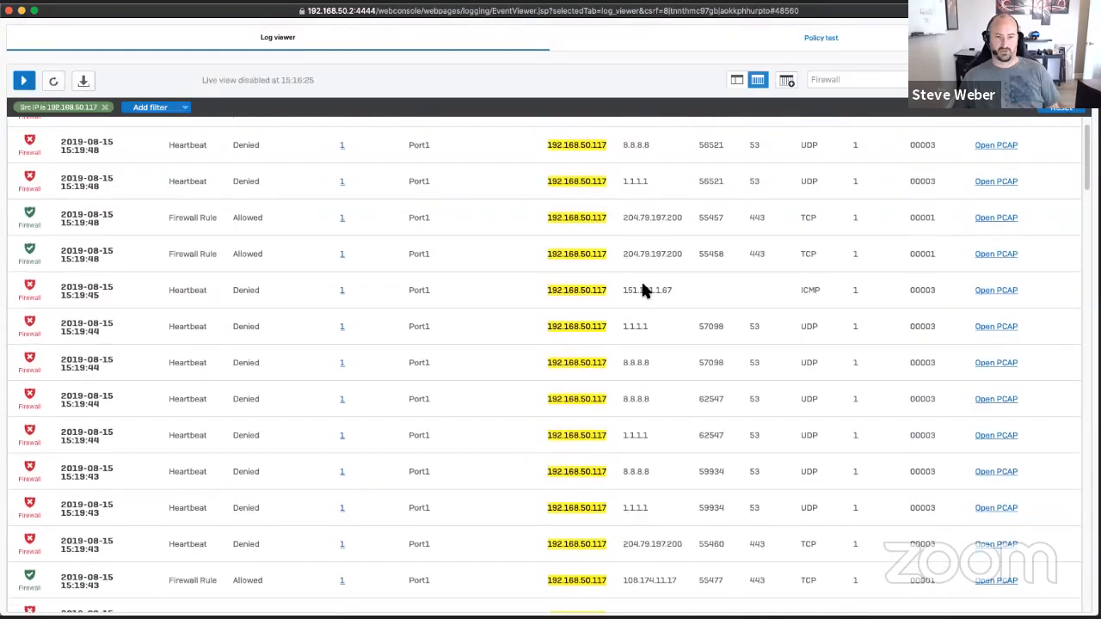
pyautogui.scroll(3, 643, 286)
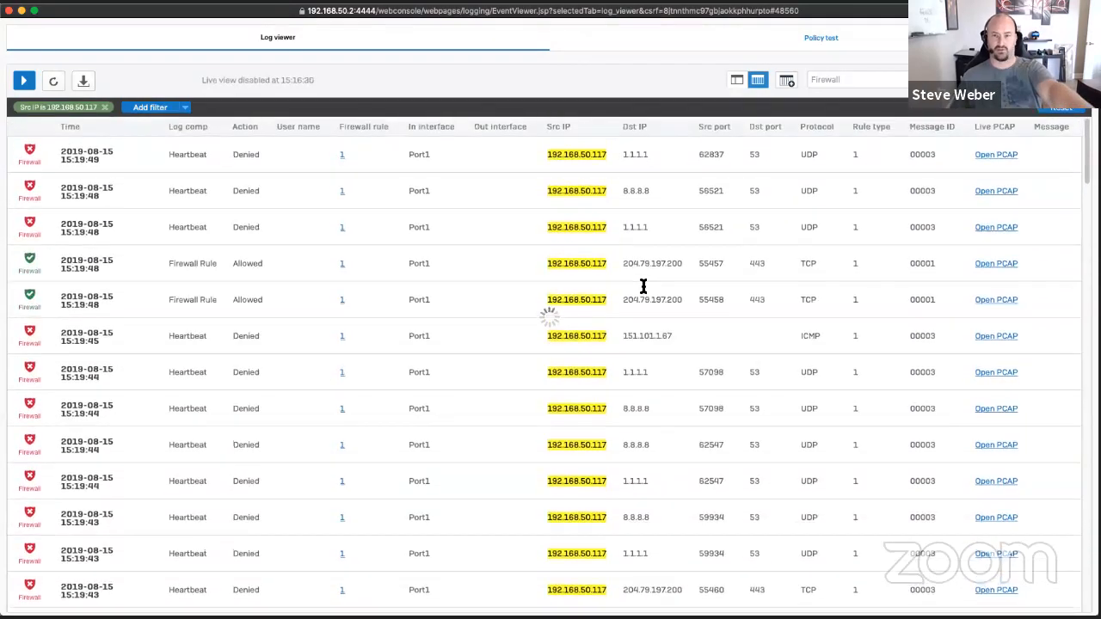
pyautogui.scroll(-4, 659, 280)
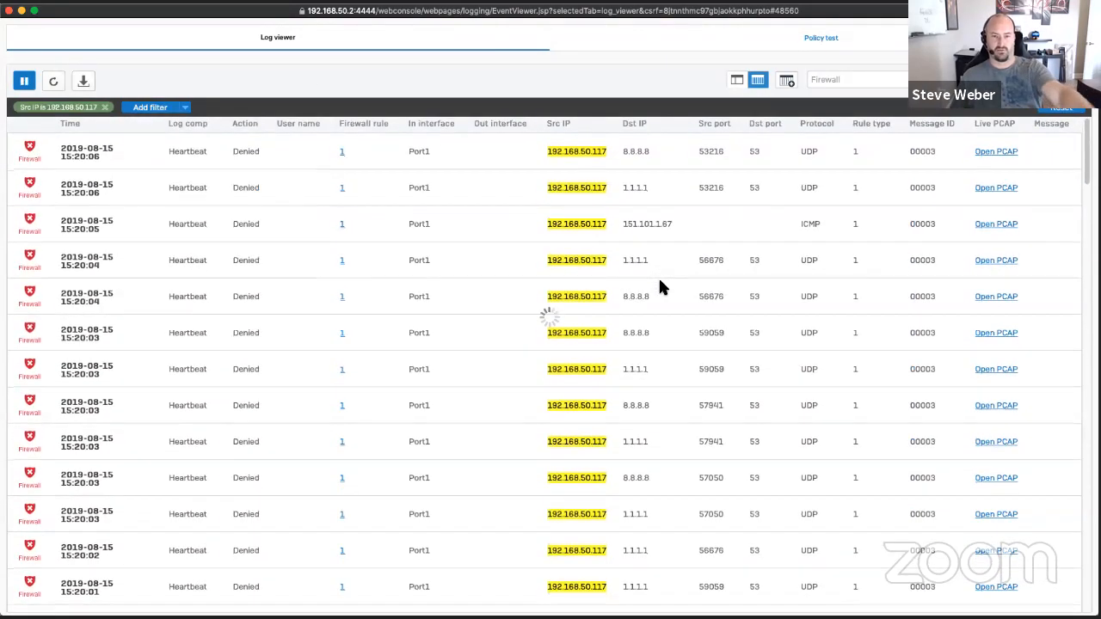
pyautogui.scroll(-10, 659, 288)
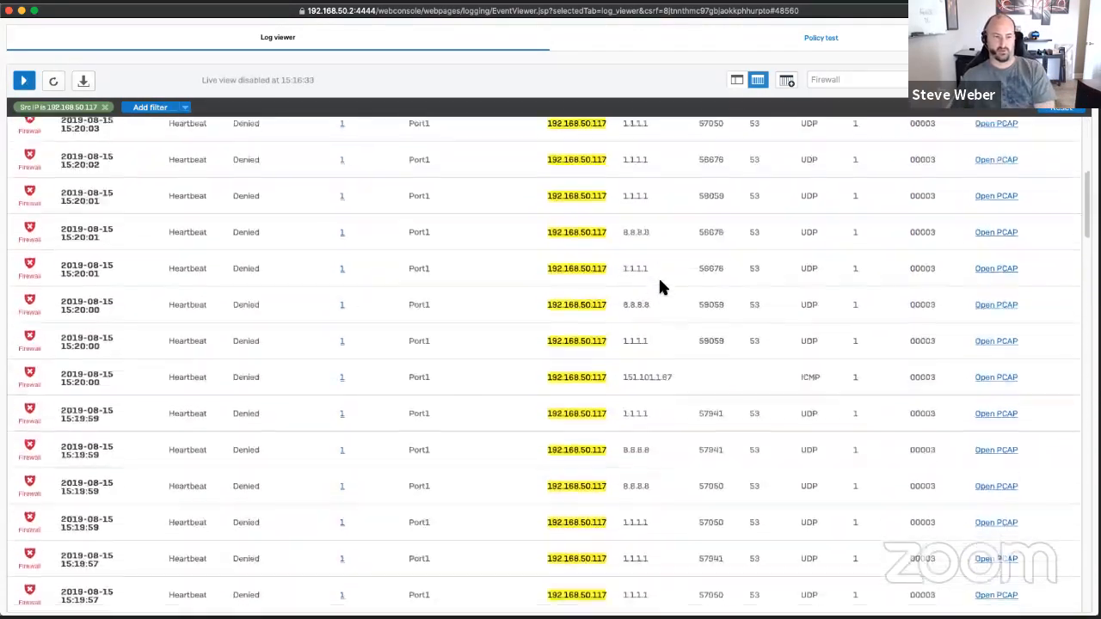
pyautogui.moveTo(650, 321); pyautogui.dragTo(622, 320)
pyautogui.click(647, 321)
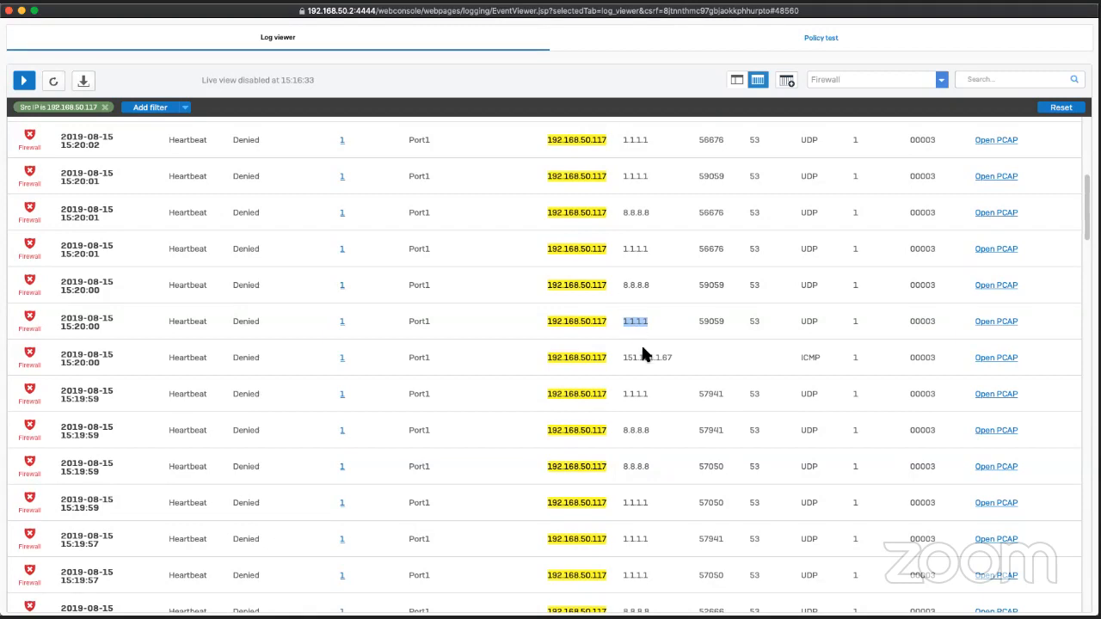
pyautogui.scroll(-1, 642, 349)
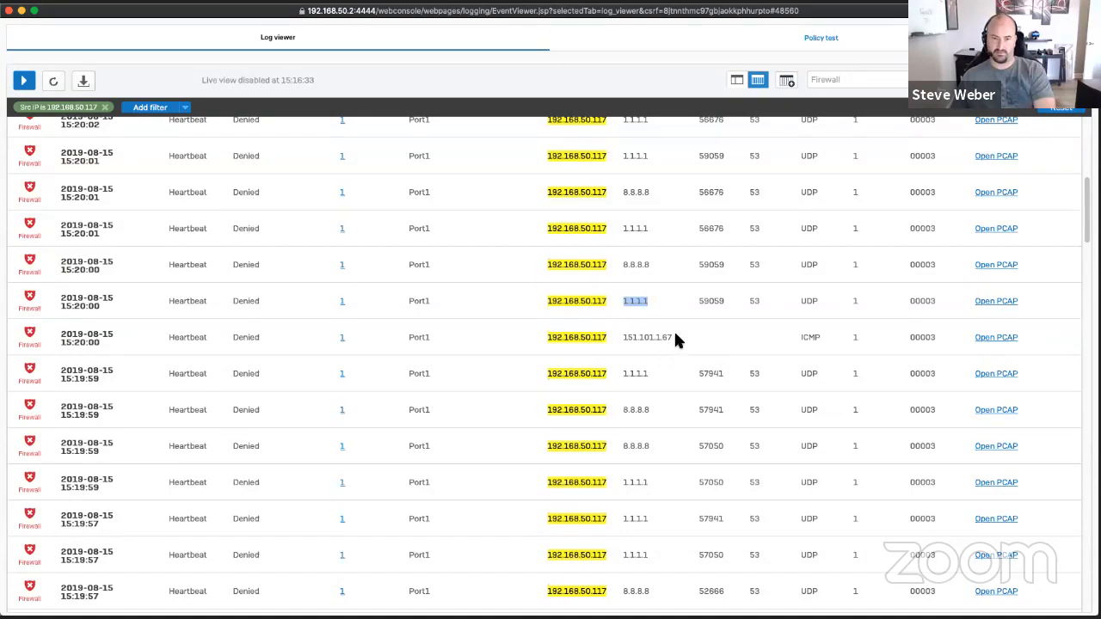
pyautogui.scroll(-10, 674, 329)
pyautogui.scroll(-5, 676, 337)
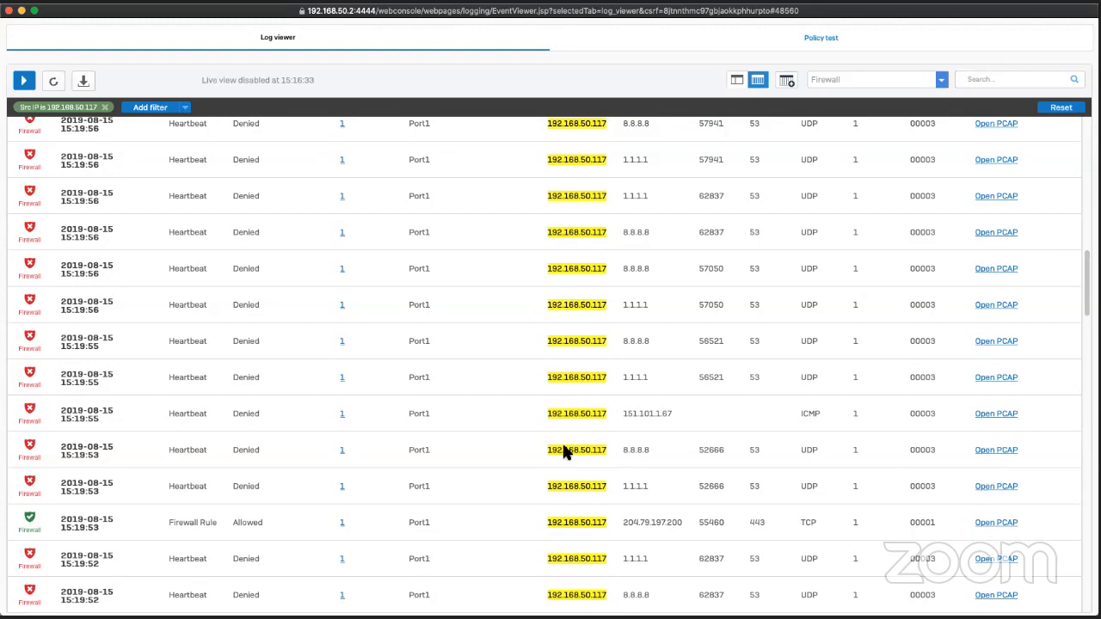
pyautogui.scroll(-5, 563, 446)
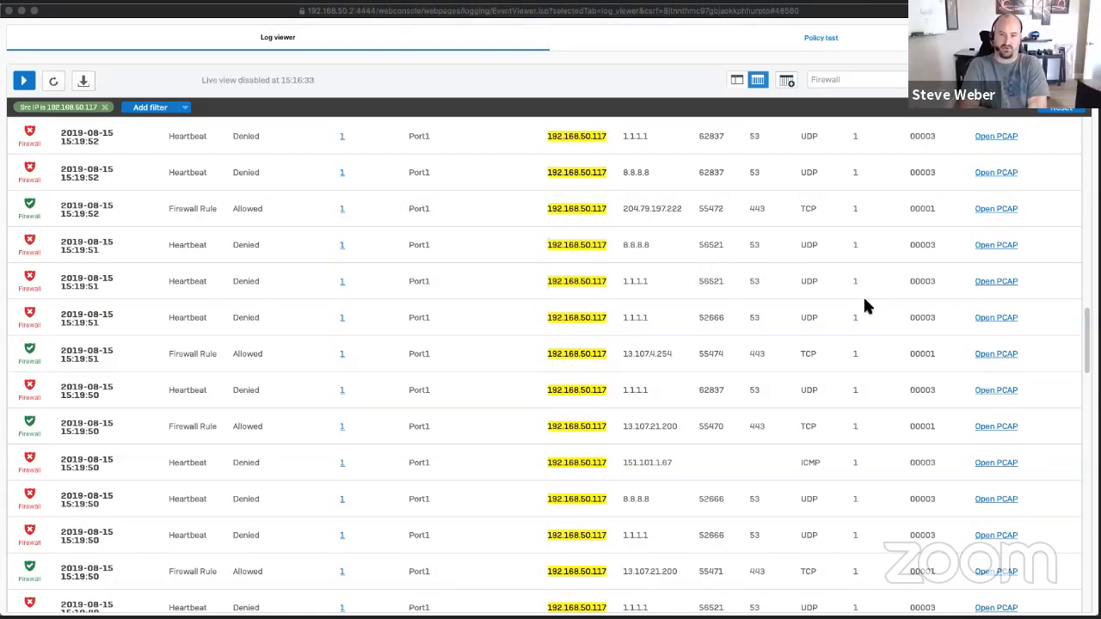
# Step: Close the log viewer and open the settings of the DHCP server on interface br0
pyautogui.press('super+w')
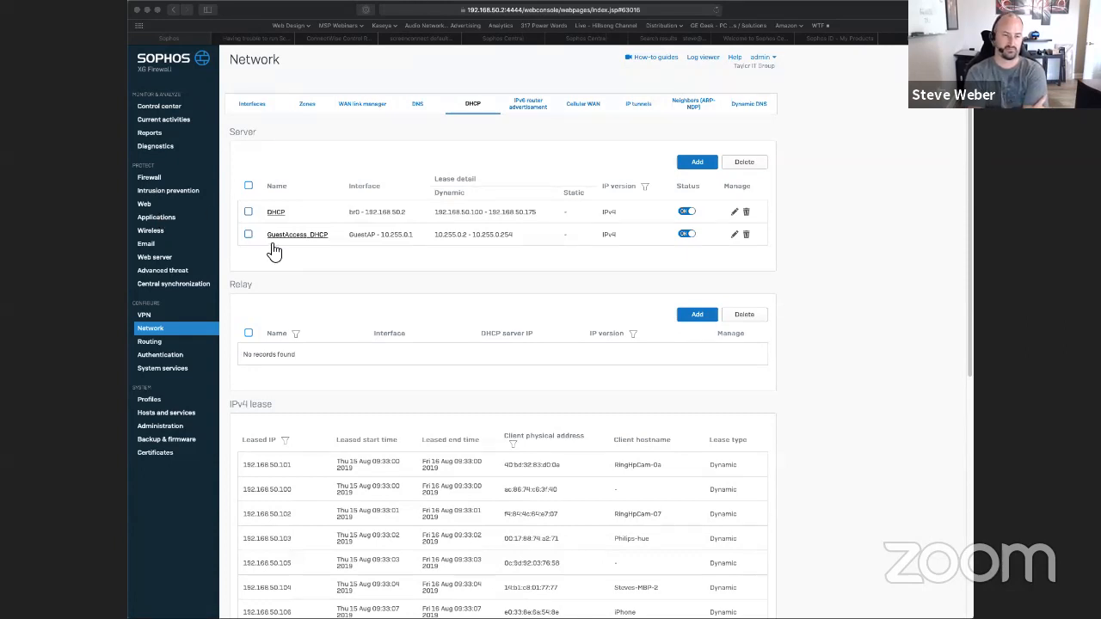
pyautogui.click(869, 290)
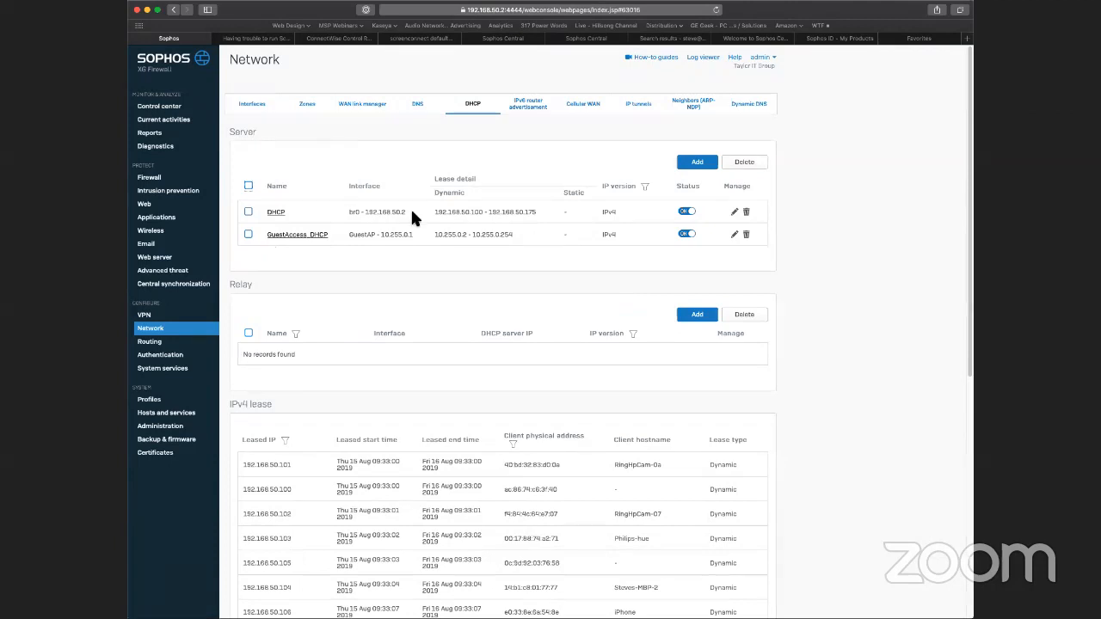
pyautogui.click(274, 213)
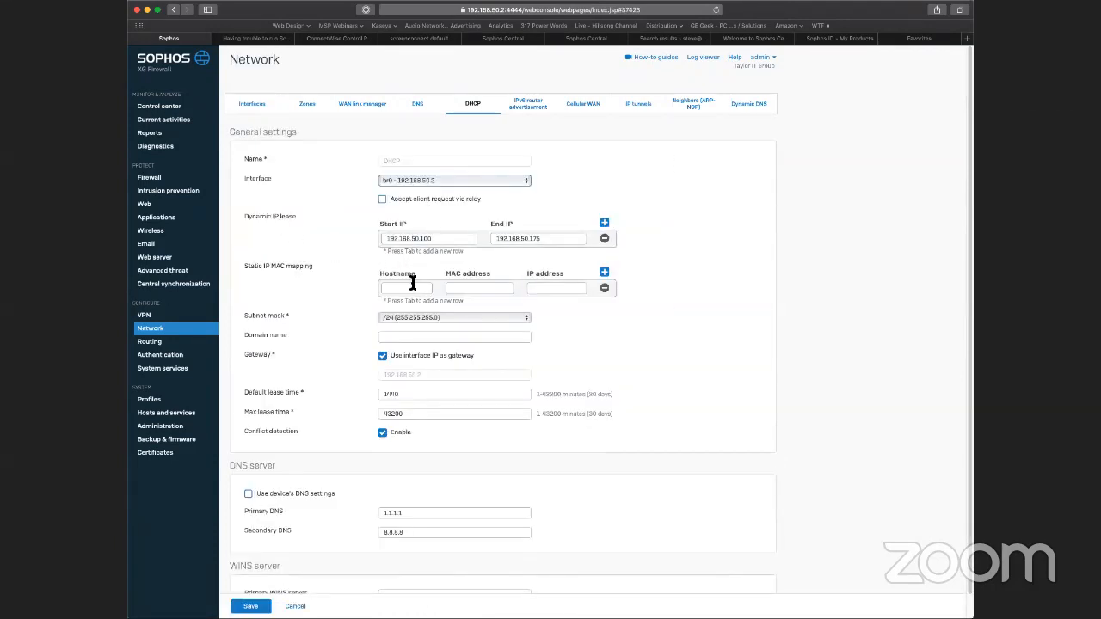
# Step: Set the DHCP server's primary DNS to 192.168.50.2, clear its secondary DNS, and save the configuration
pyautogui.click(416, 513)
pyautogui.press('super+a')
pyautogui.write('192.168')
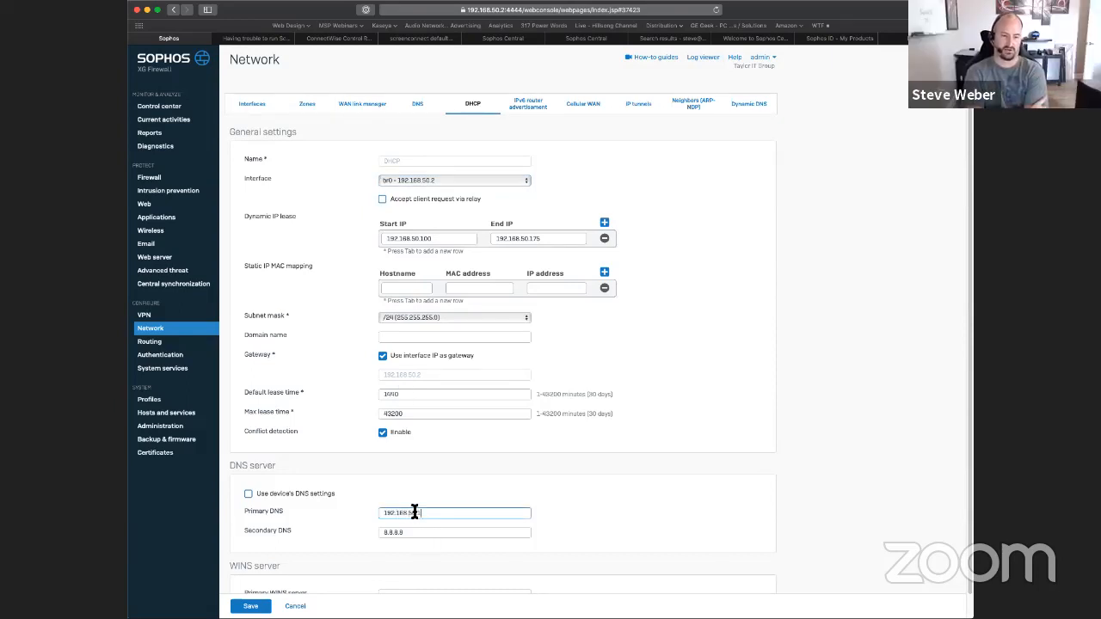
pyautogui.write('.50.2')
pyautogui.press('Tab')
pyautogui.press('BackSpace')
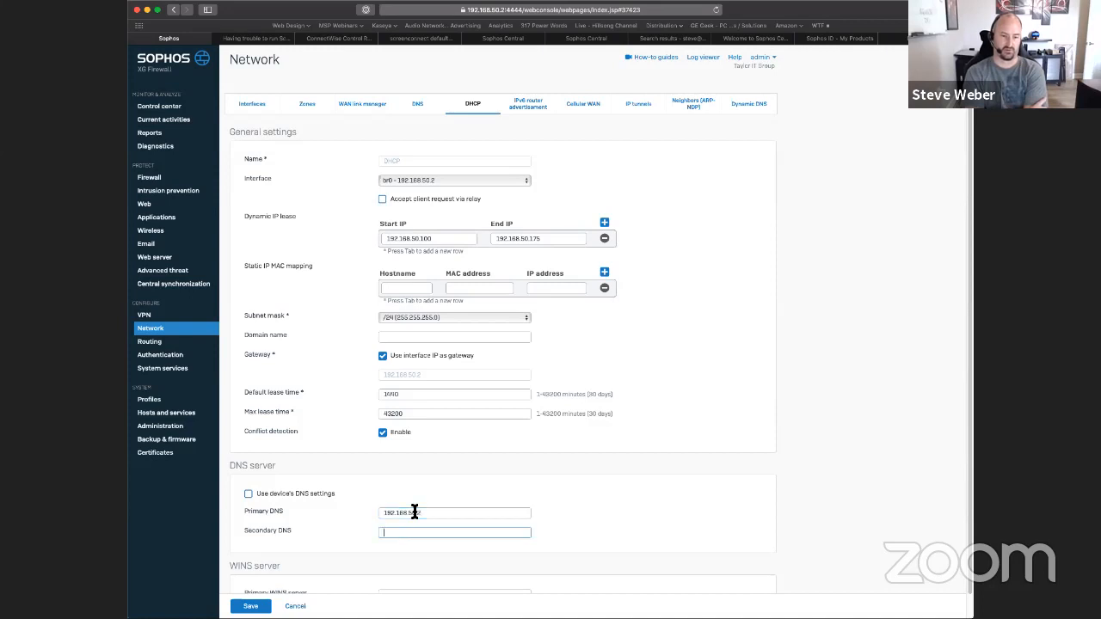
pyautogui.press('Tab')
pyautogui.scroll(-1, 415, 513)
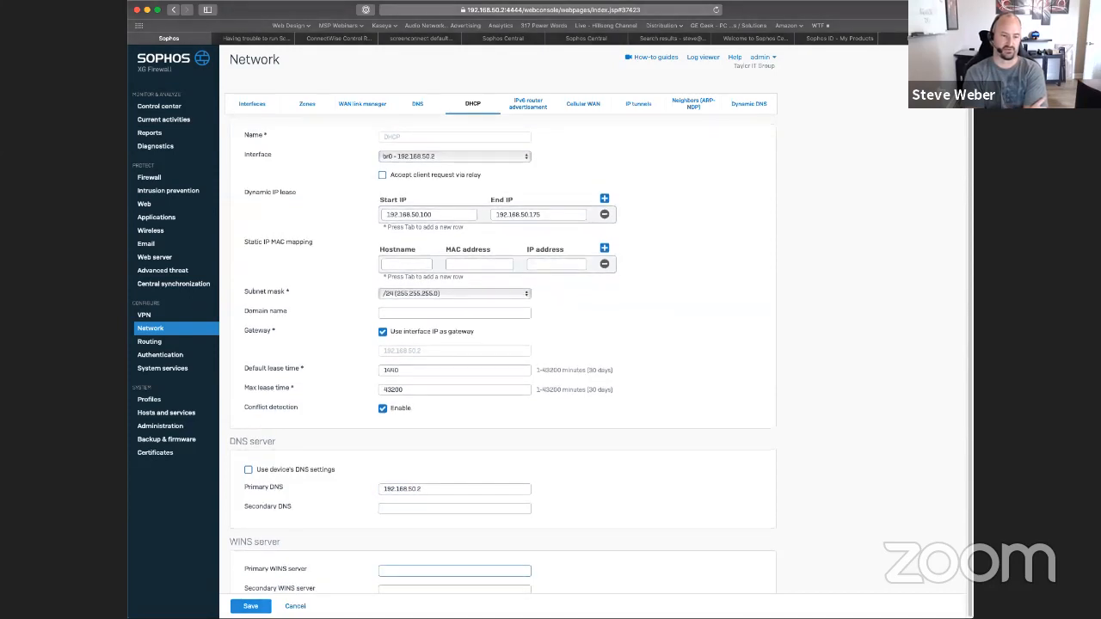
pyautogui.click(242, 604)
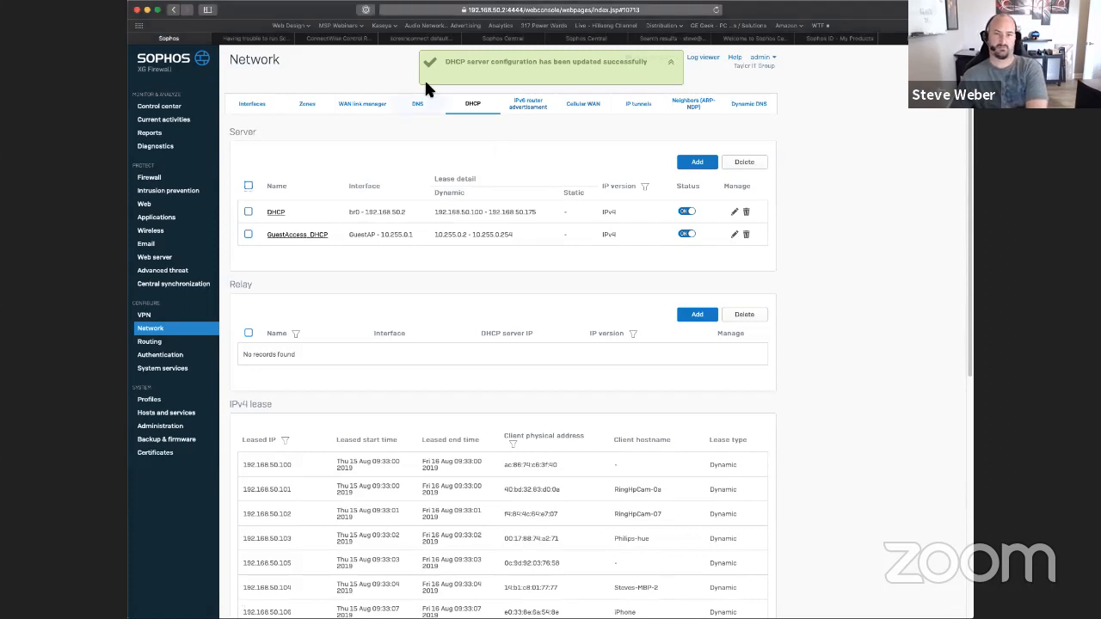
# Step: Open the firewall's DNS configuration and clear the static IPv4 DNS 3 entry
pyautogui.click(418, 108)
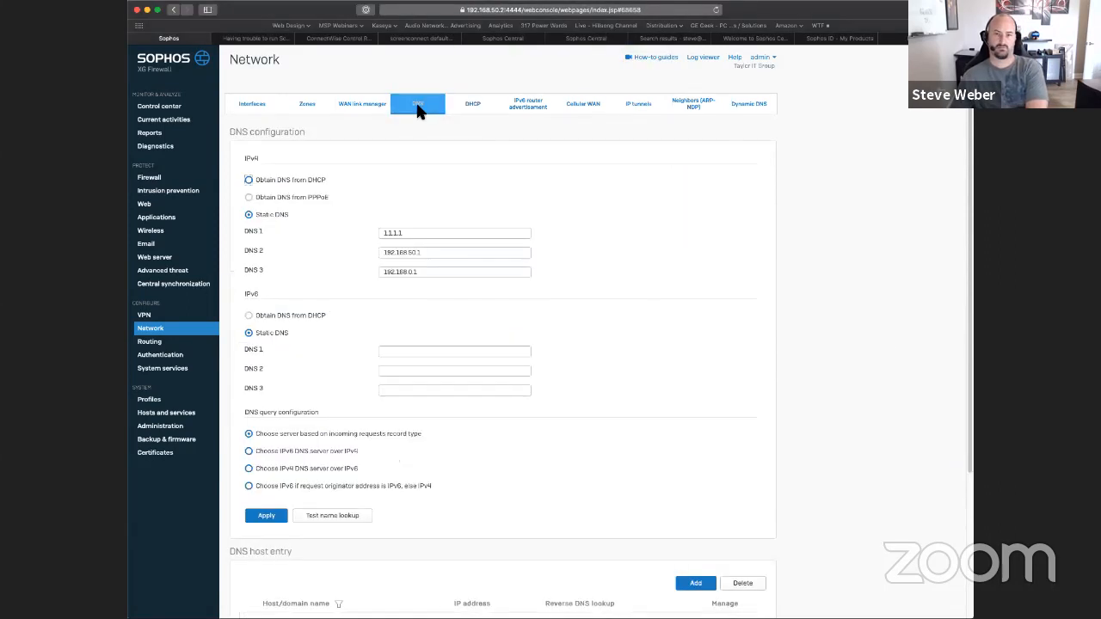
pyautogui.click(418, 251)
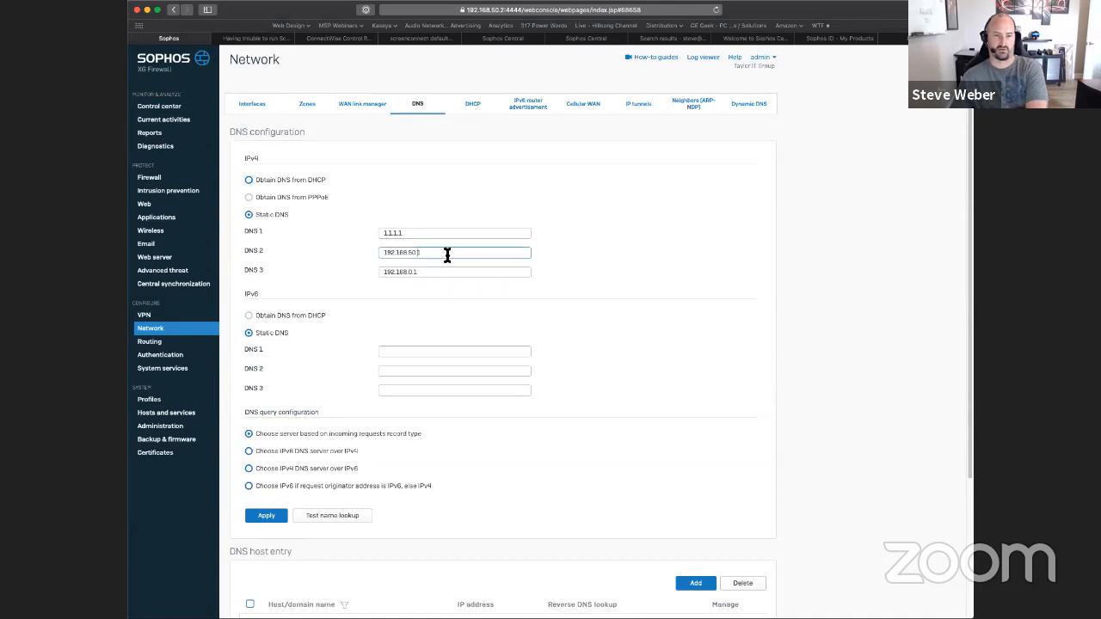
pyautogui.click(424, 272)
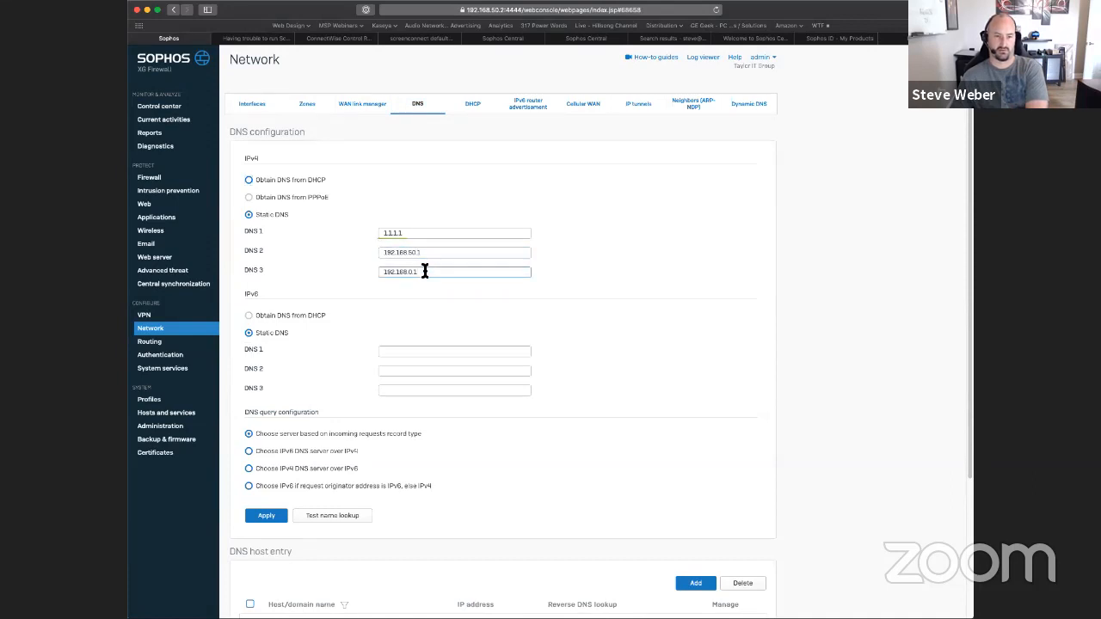
pyautogui.click(424, 254)
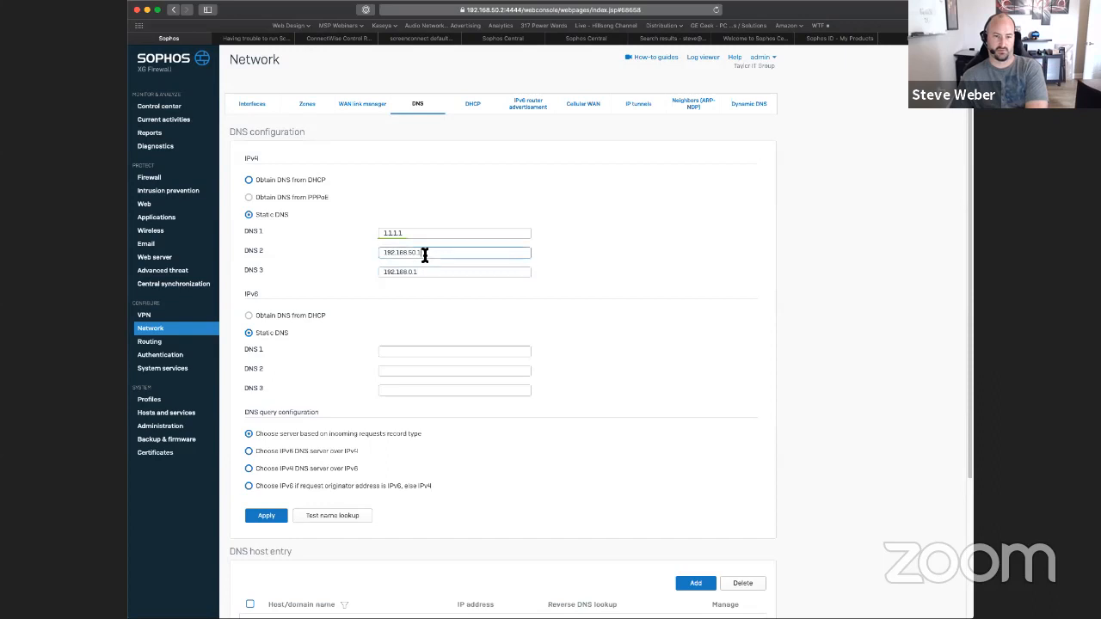
pyautogui.click(420, 272)
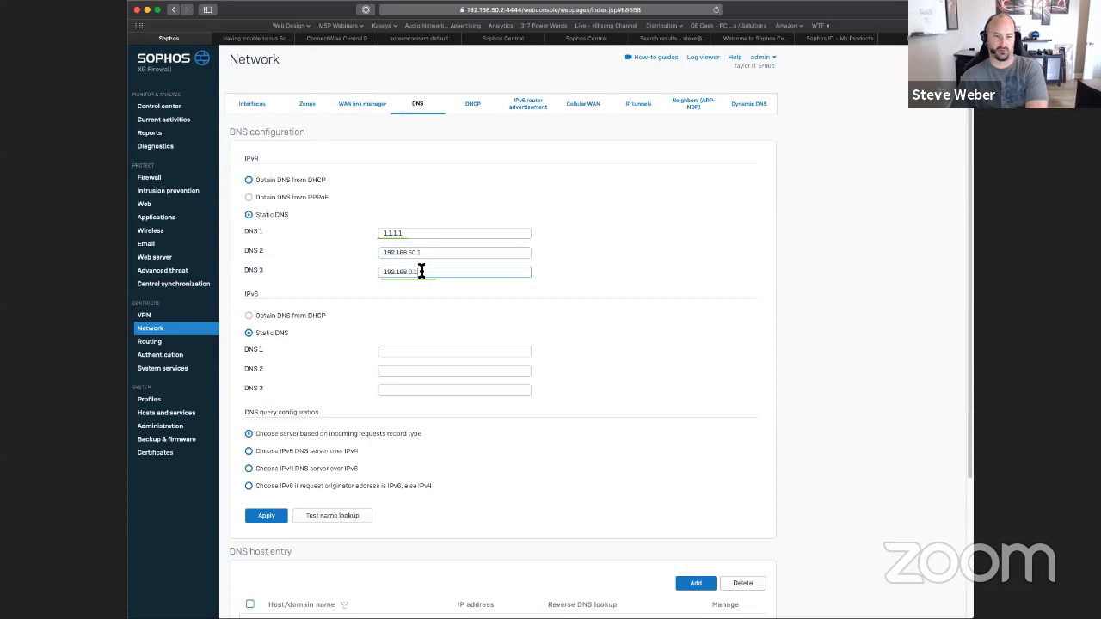
pyautogui.doubleClick(422, 272)
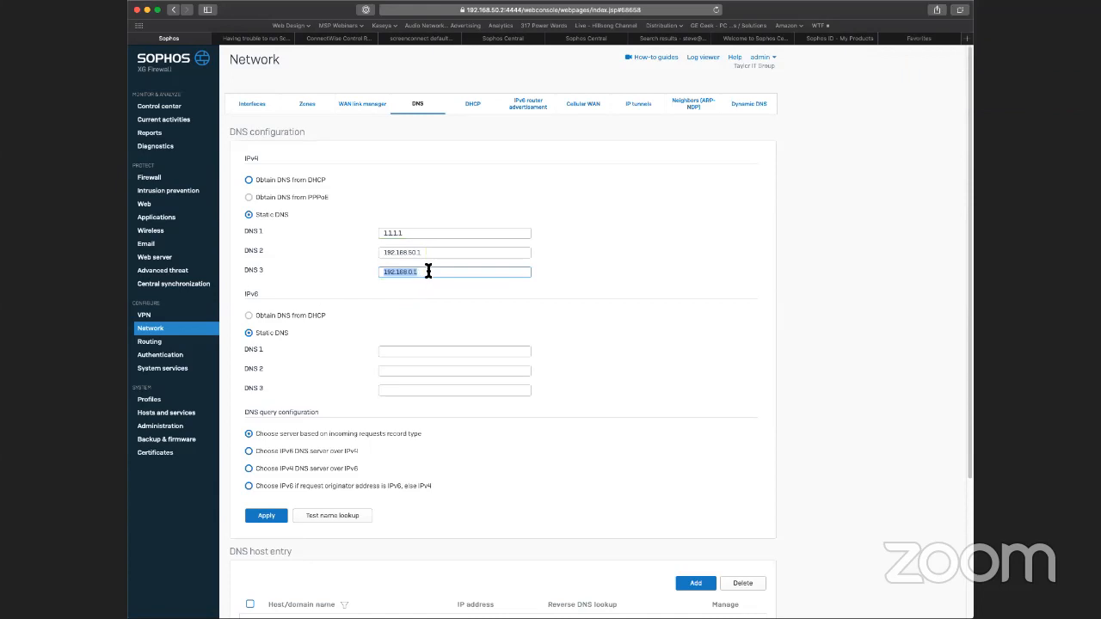
pyautogui.press('BackSpace')
# Step: Set the static IPv4 DNS 2 server to 8.8.8.8 and apply the DNS configuration
pyautogui.click(417, 234)
pyautogui.doubleClick(416, 234)
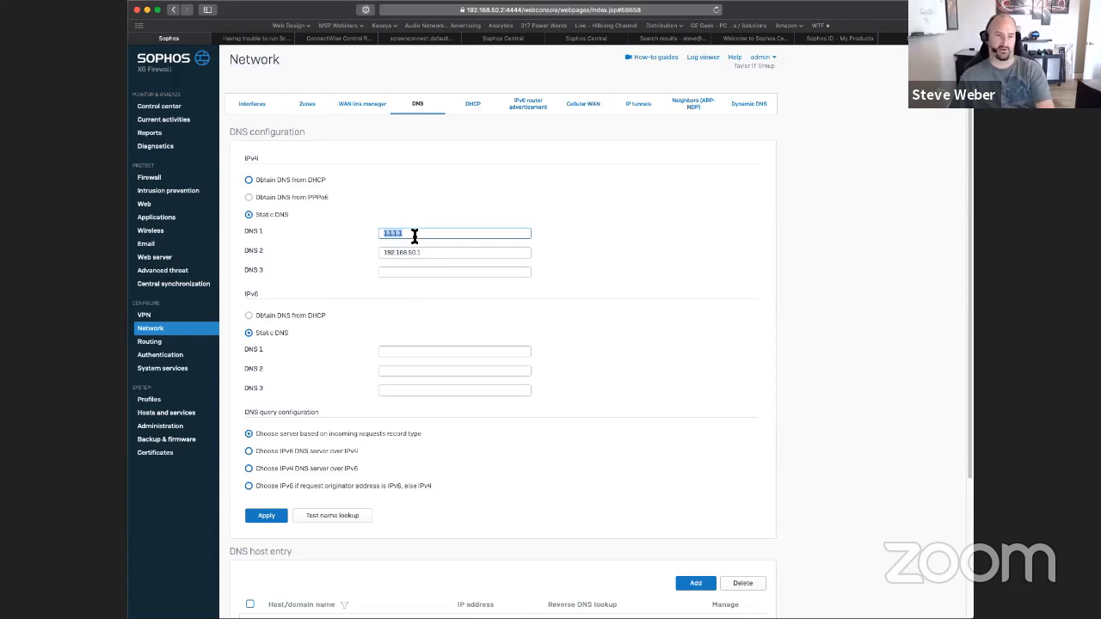
pyautogui.click(408, 251)
pyautogui.doubleClick(408, 251)
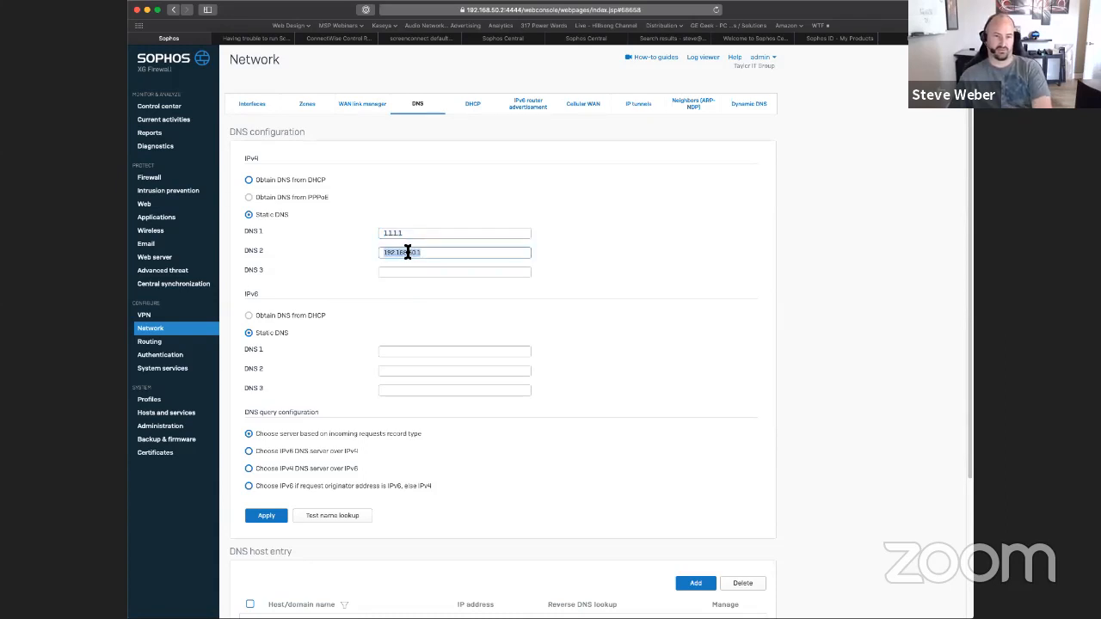
pyautogui.press('BackSpace')
pyautogui.write('8.8.8.8')
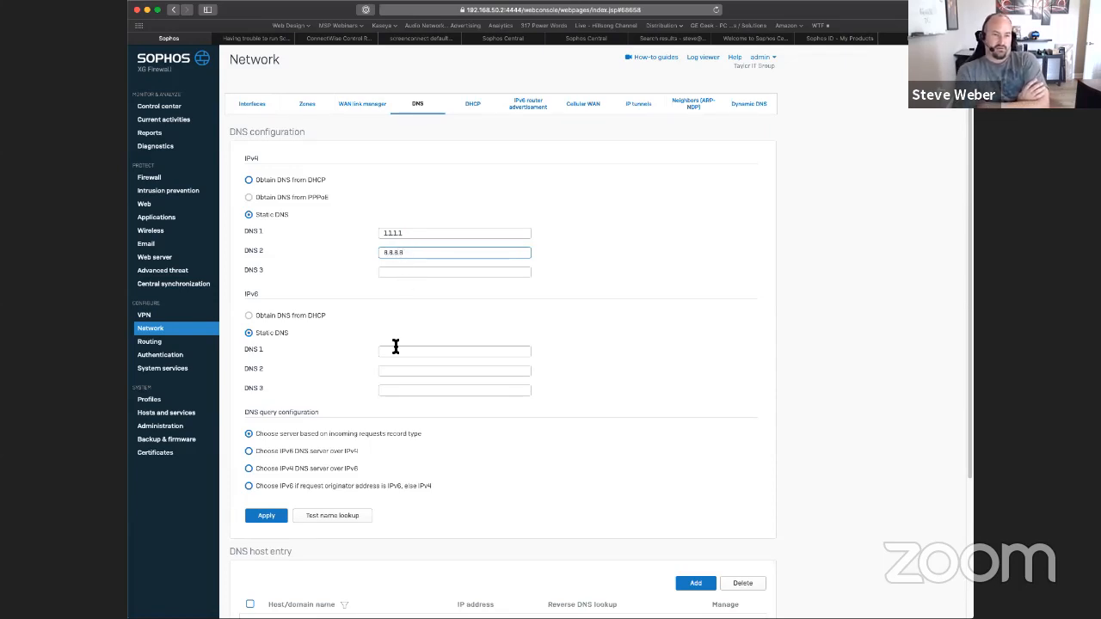
pyautogui.click(269, 518)
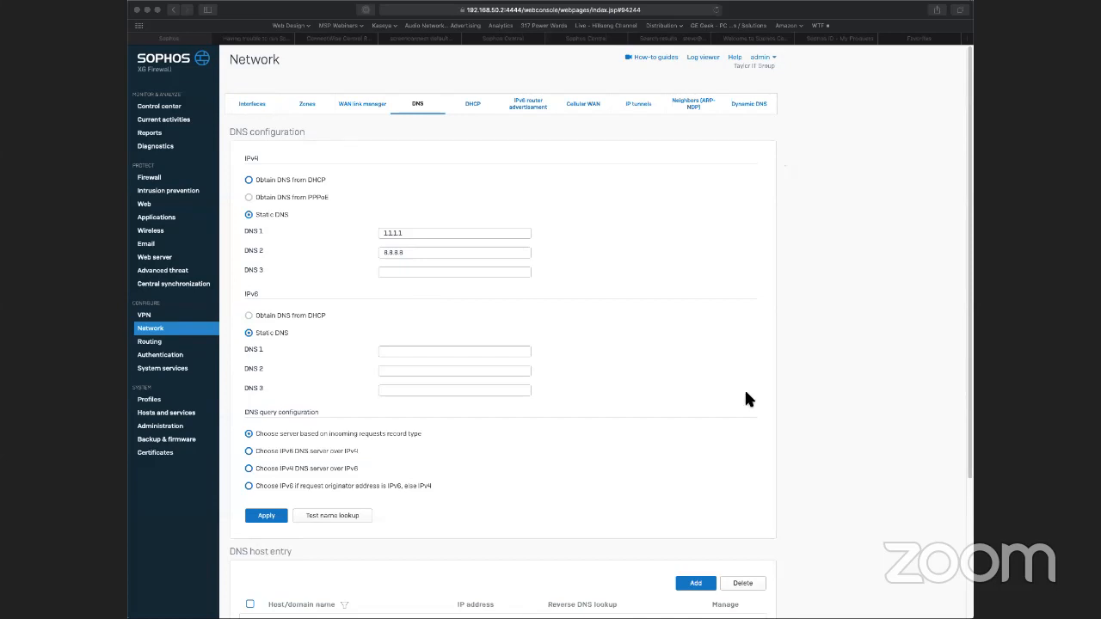
# Step: Switch to the ConnectWise Control remote session to check the ping to cnn.com
pyautogui.press('super+Tab')
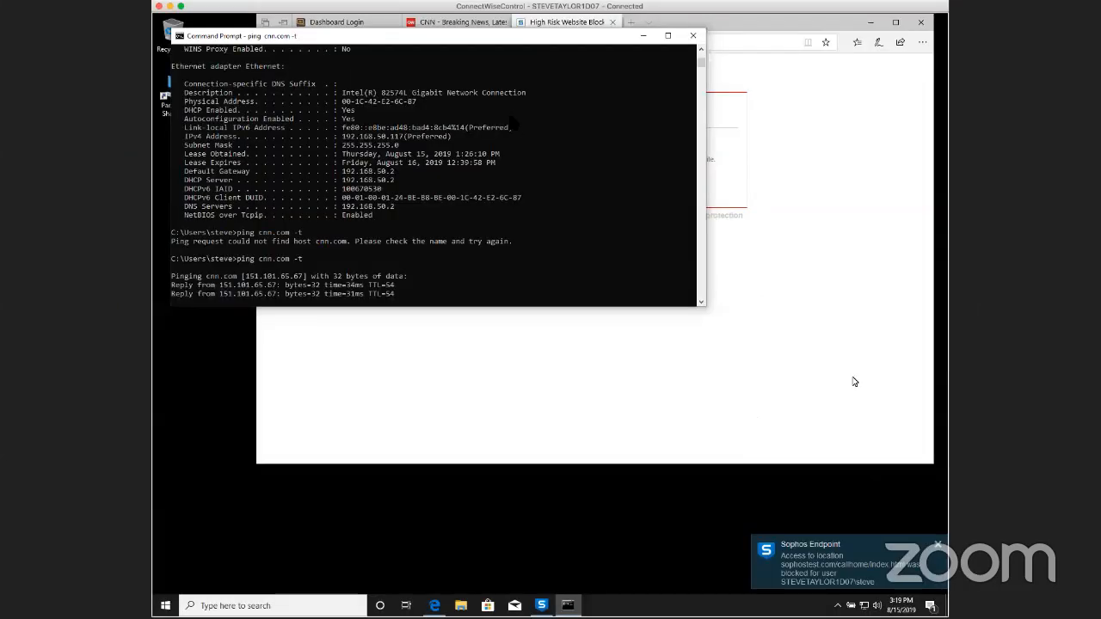